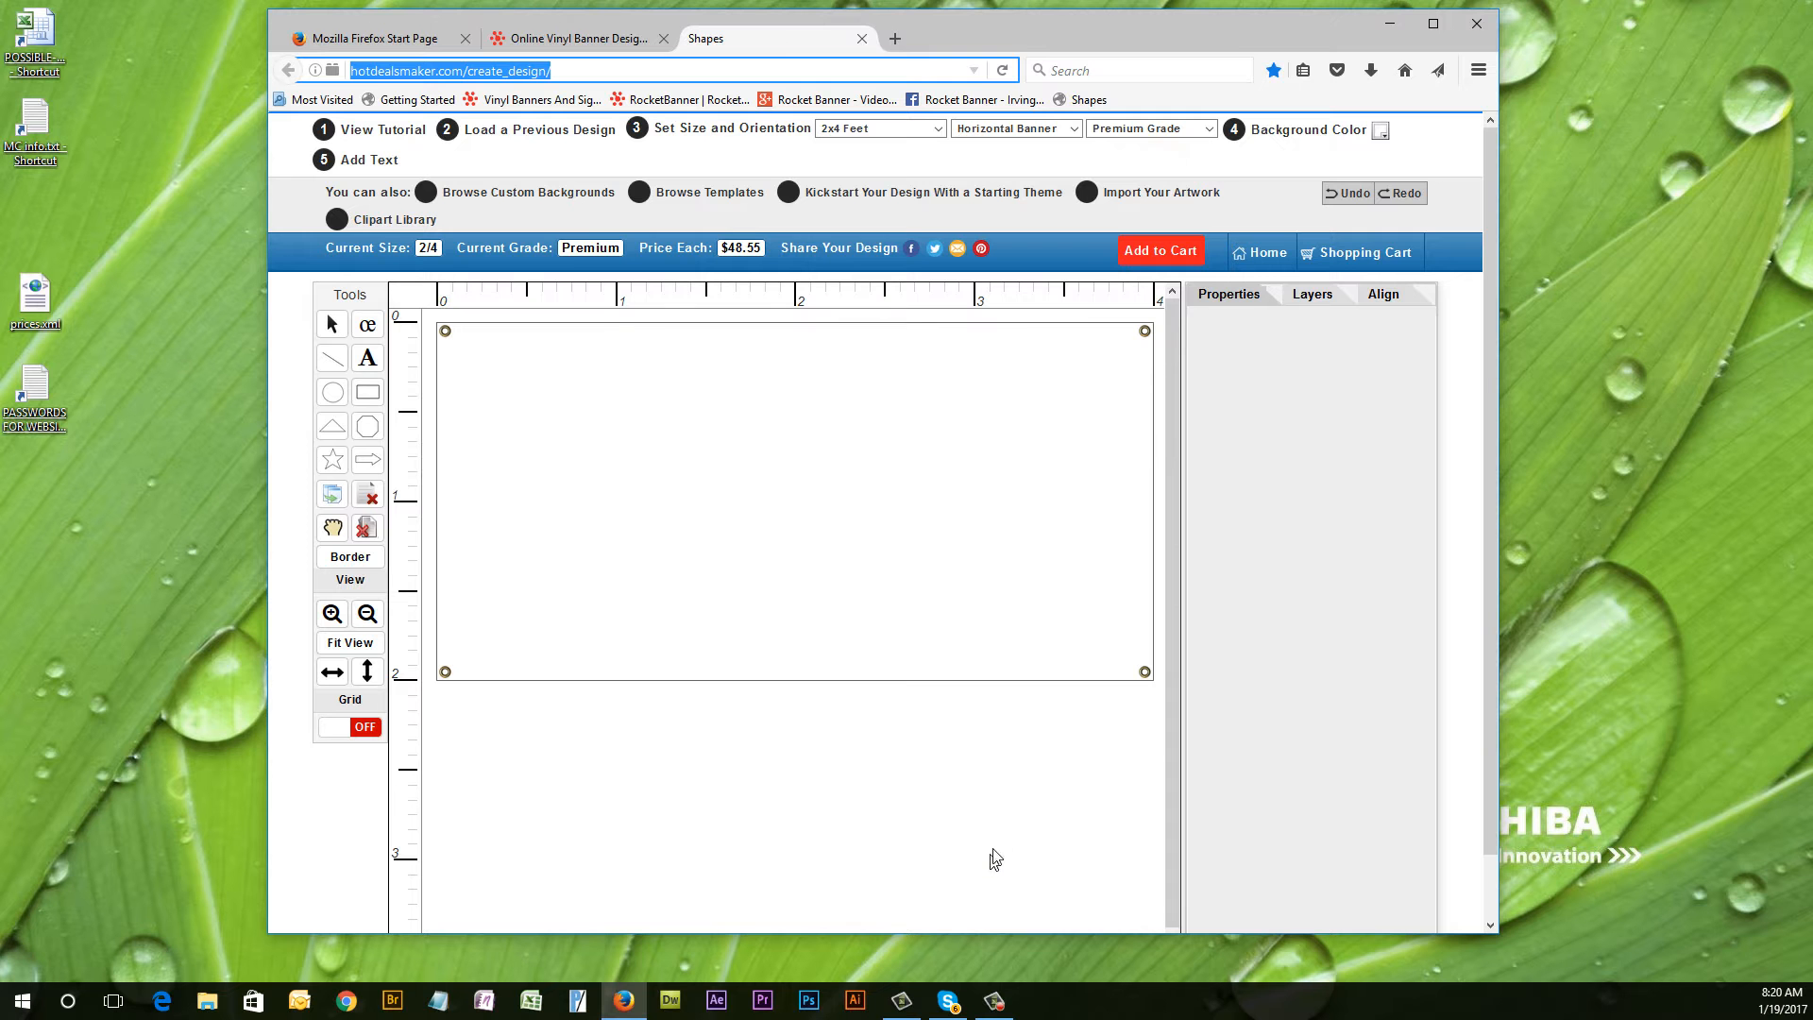
# Compare how the RocketBanner and hotdealsmaker designer pages adapt to a narrower and a wider browser window.
pyautogui.click(550, 39)
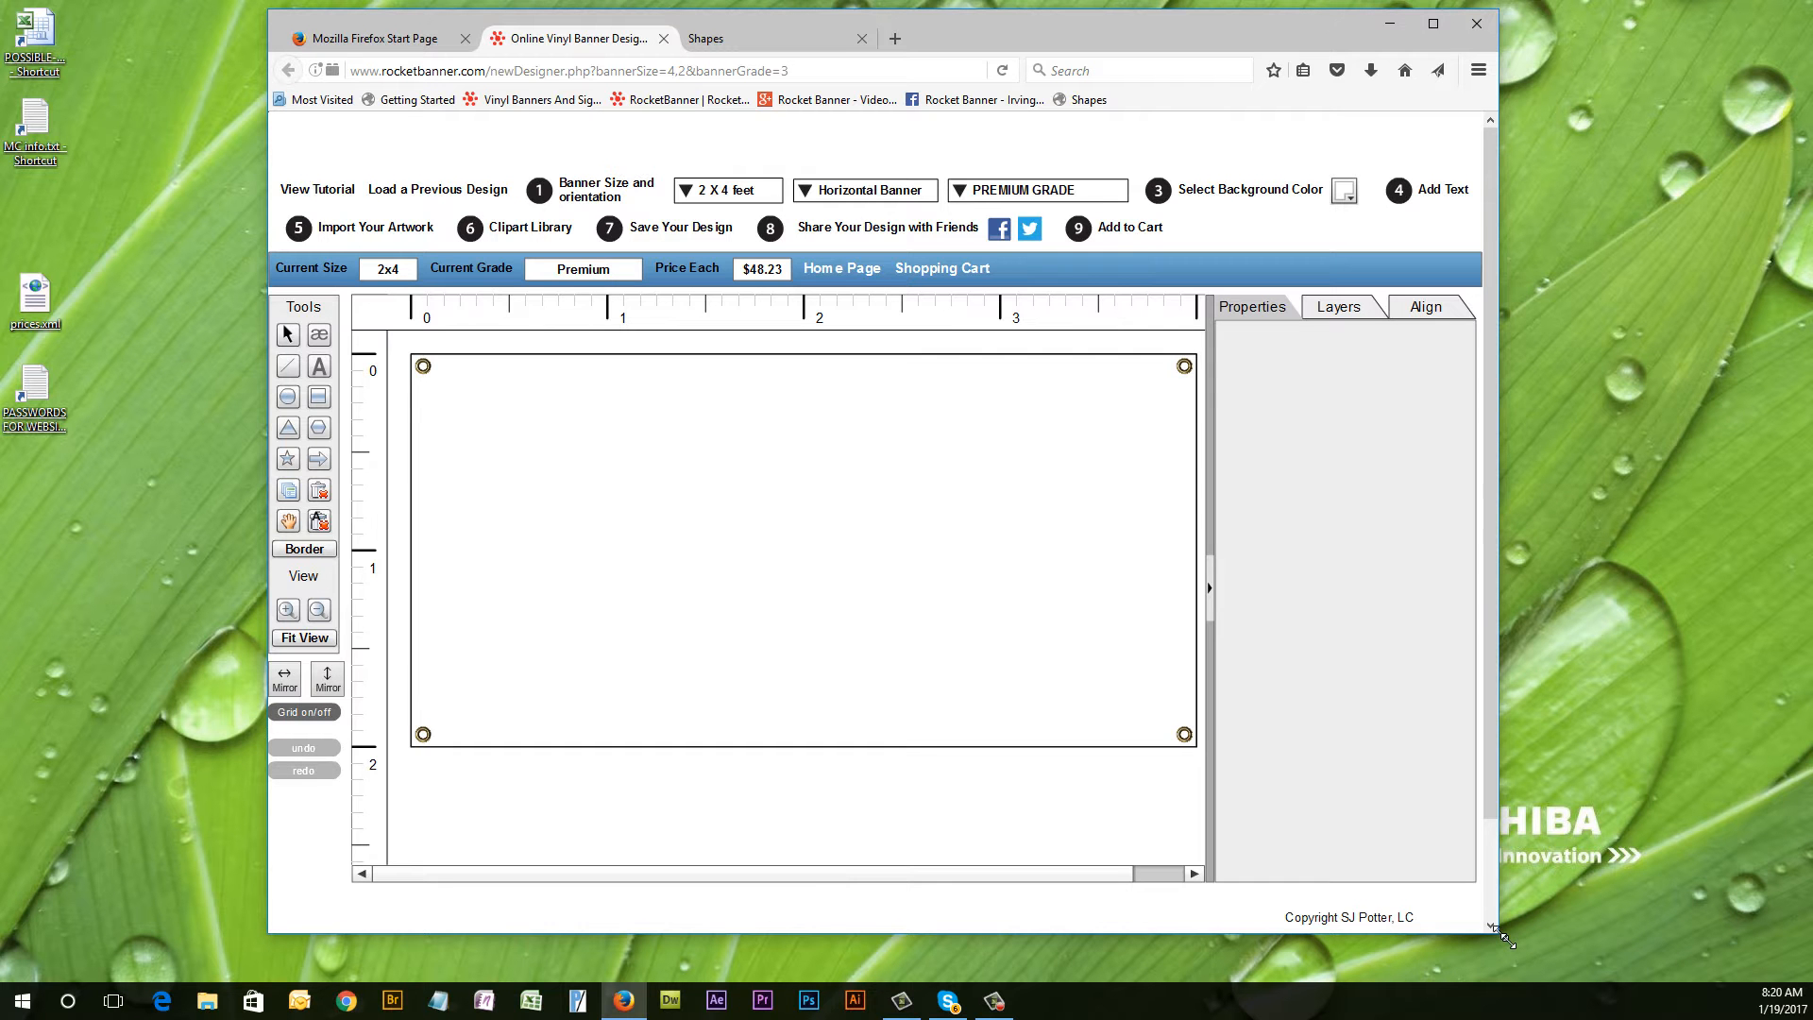
pyautogui.moveTo(1506, 940); pyautogui.dragTo(1435, 960)
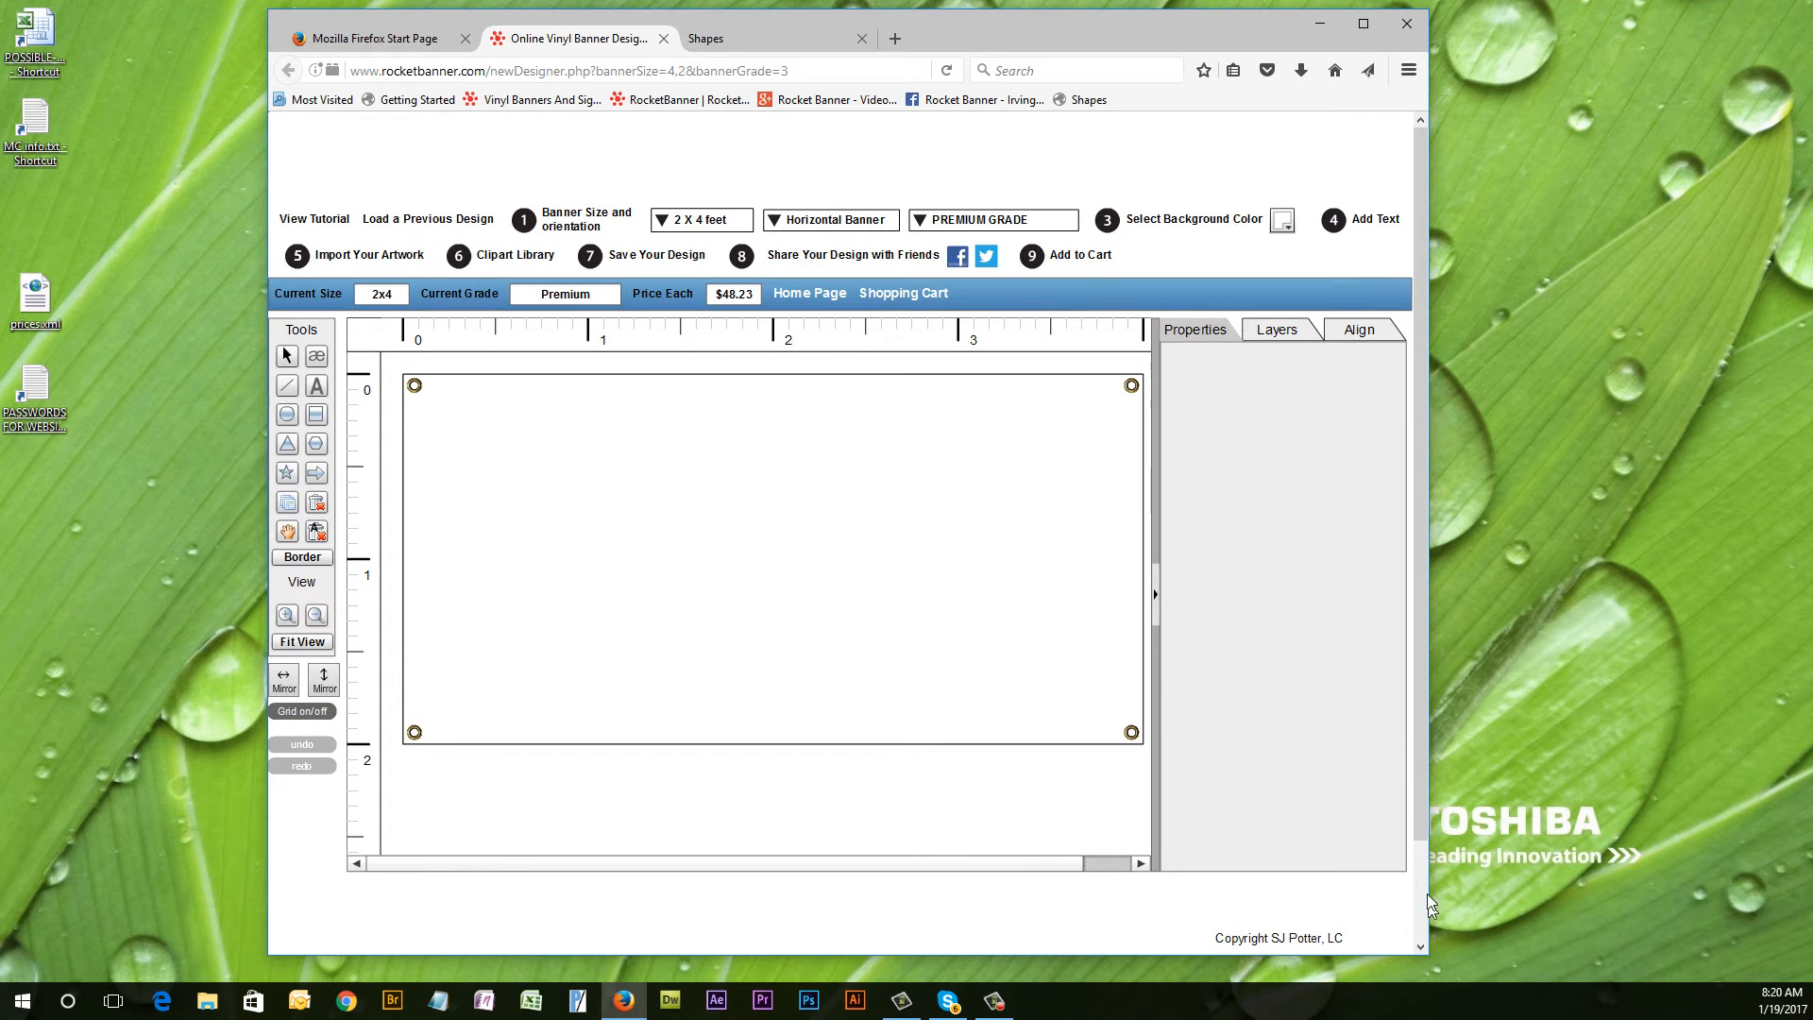
pyautogui.click(803, 37)
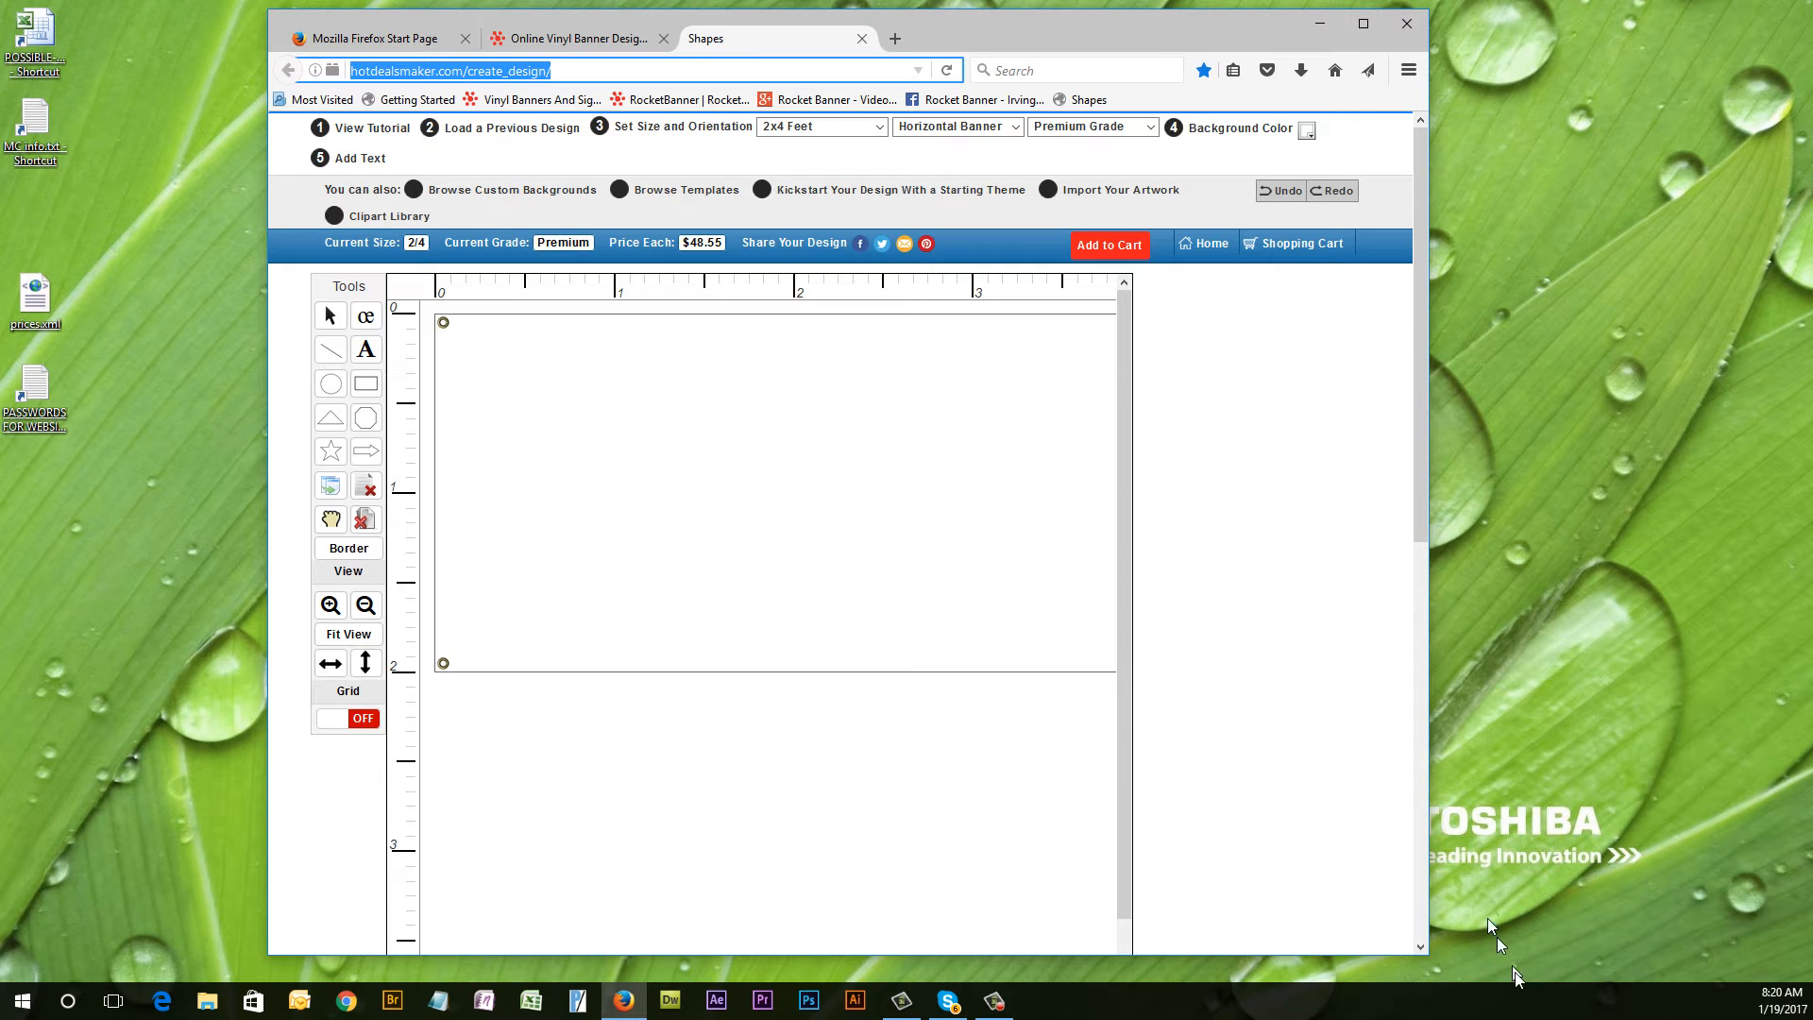
pyautogui.moveTo(1432, 960); pyautogui.dragTo(1568, 942)
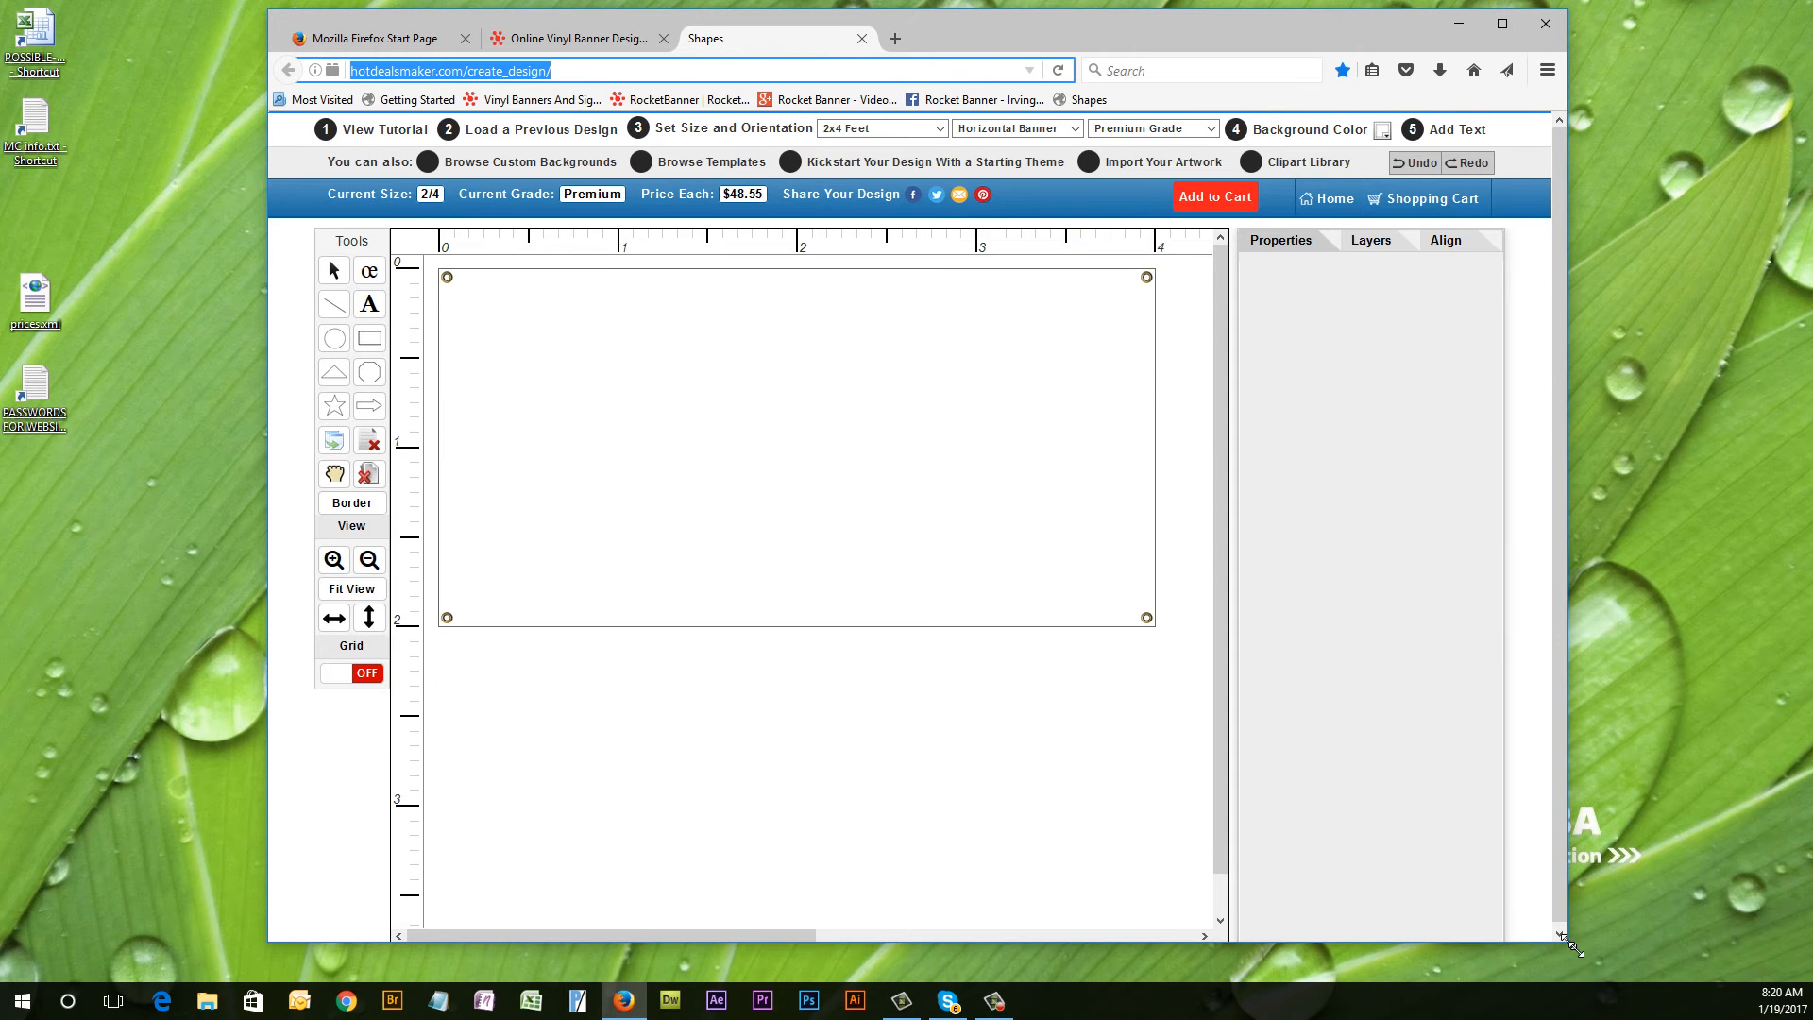
# Set the banner size to 3x8 feet in the RocketBanner designer.
pyautogui.click(524, 43)
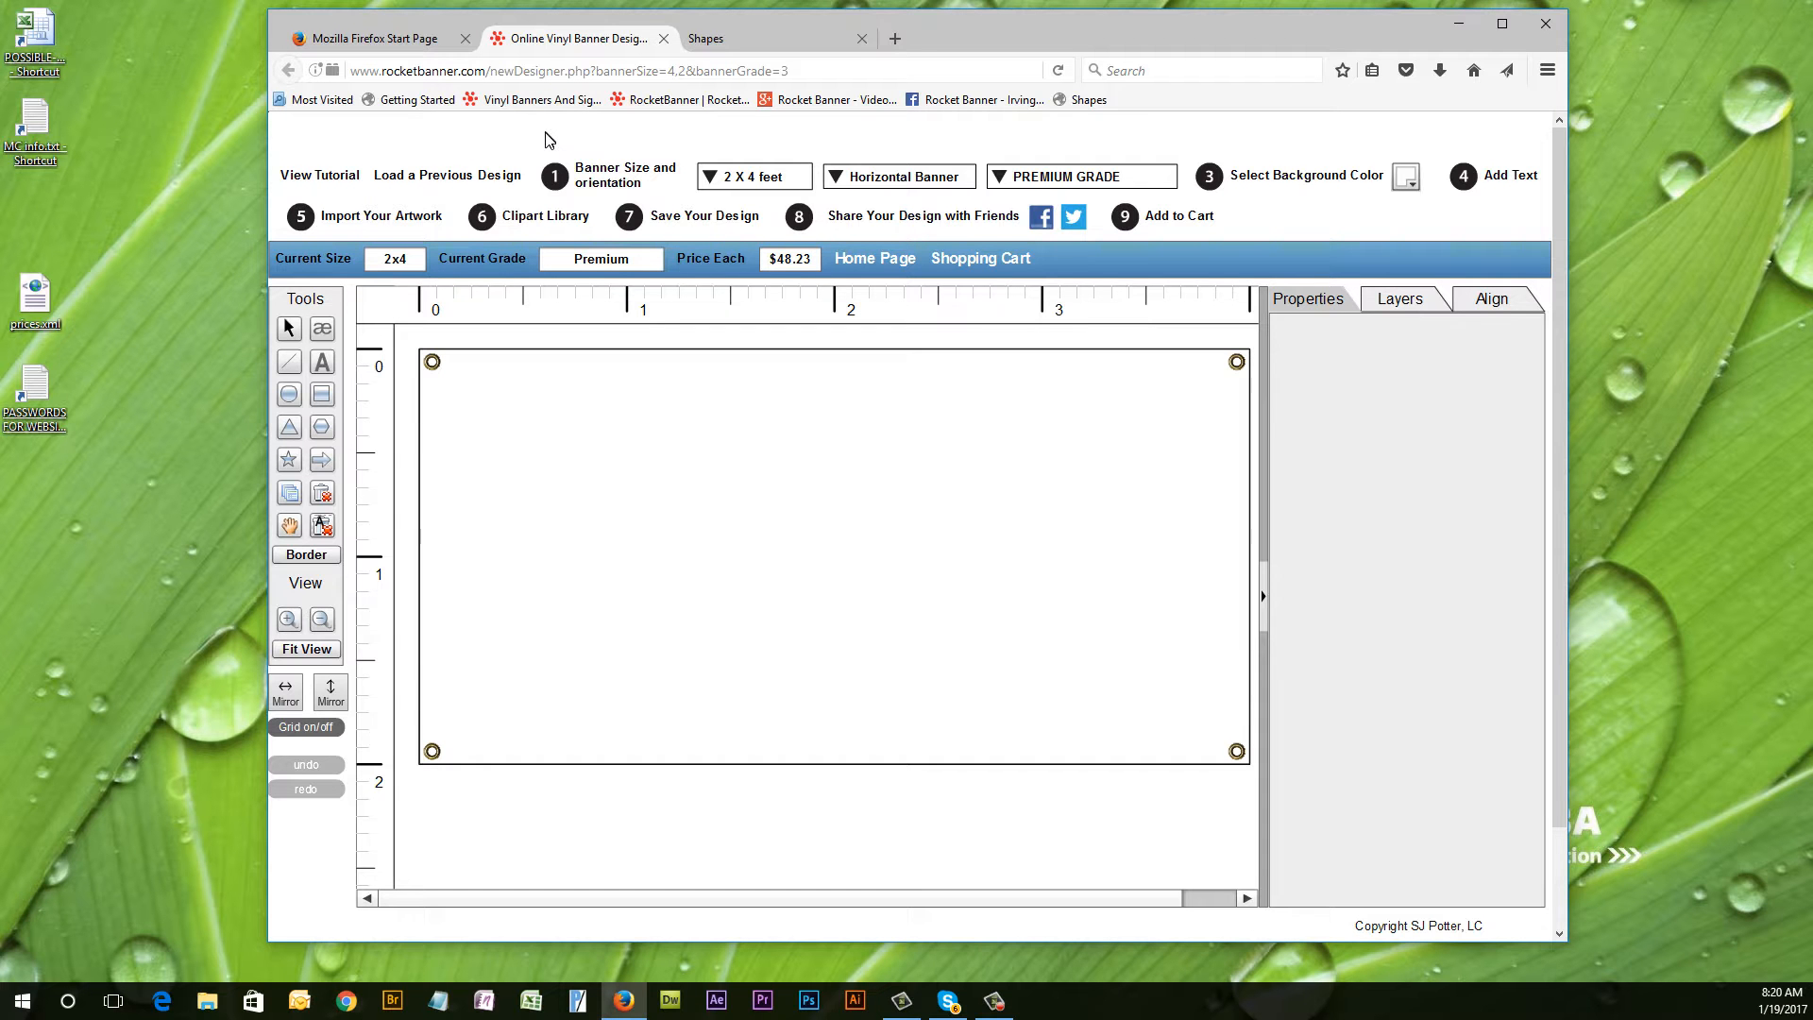
pyautogui.click(735, 179)
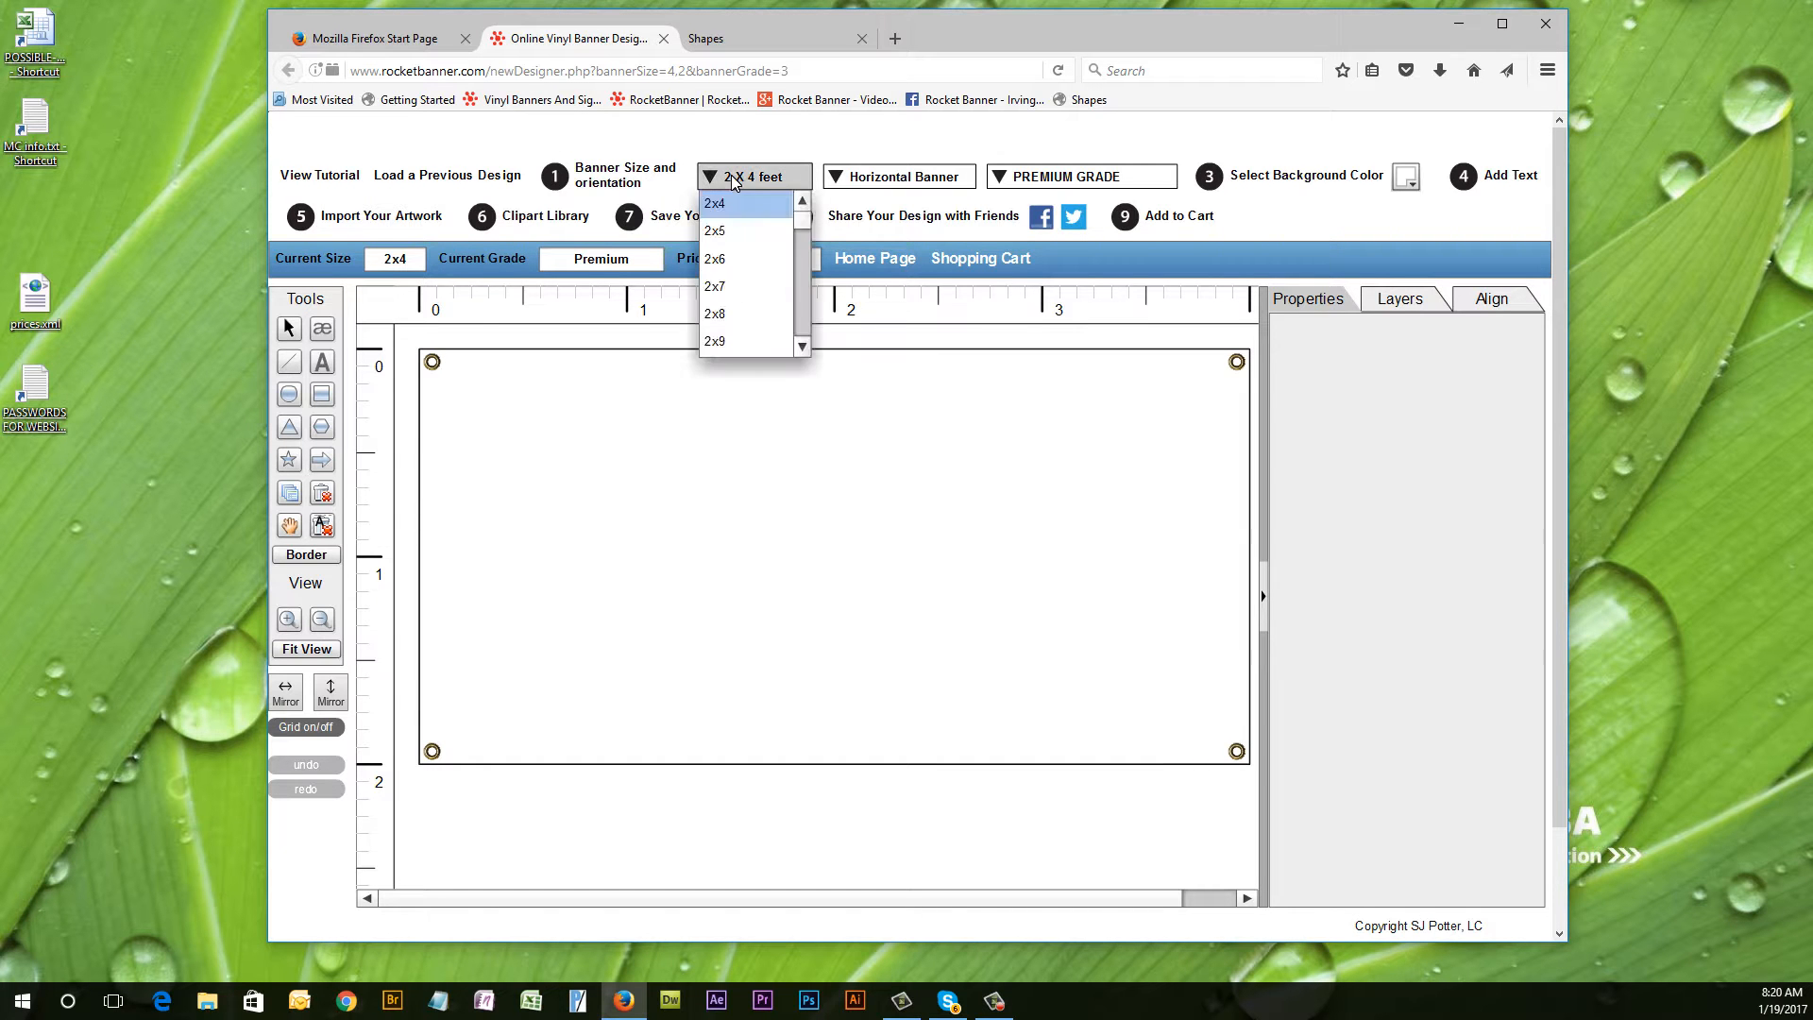
pyautogui.moveTo(802, 219); pyautogui.dragTo(801, 270)
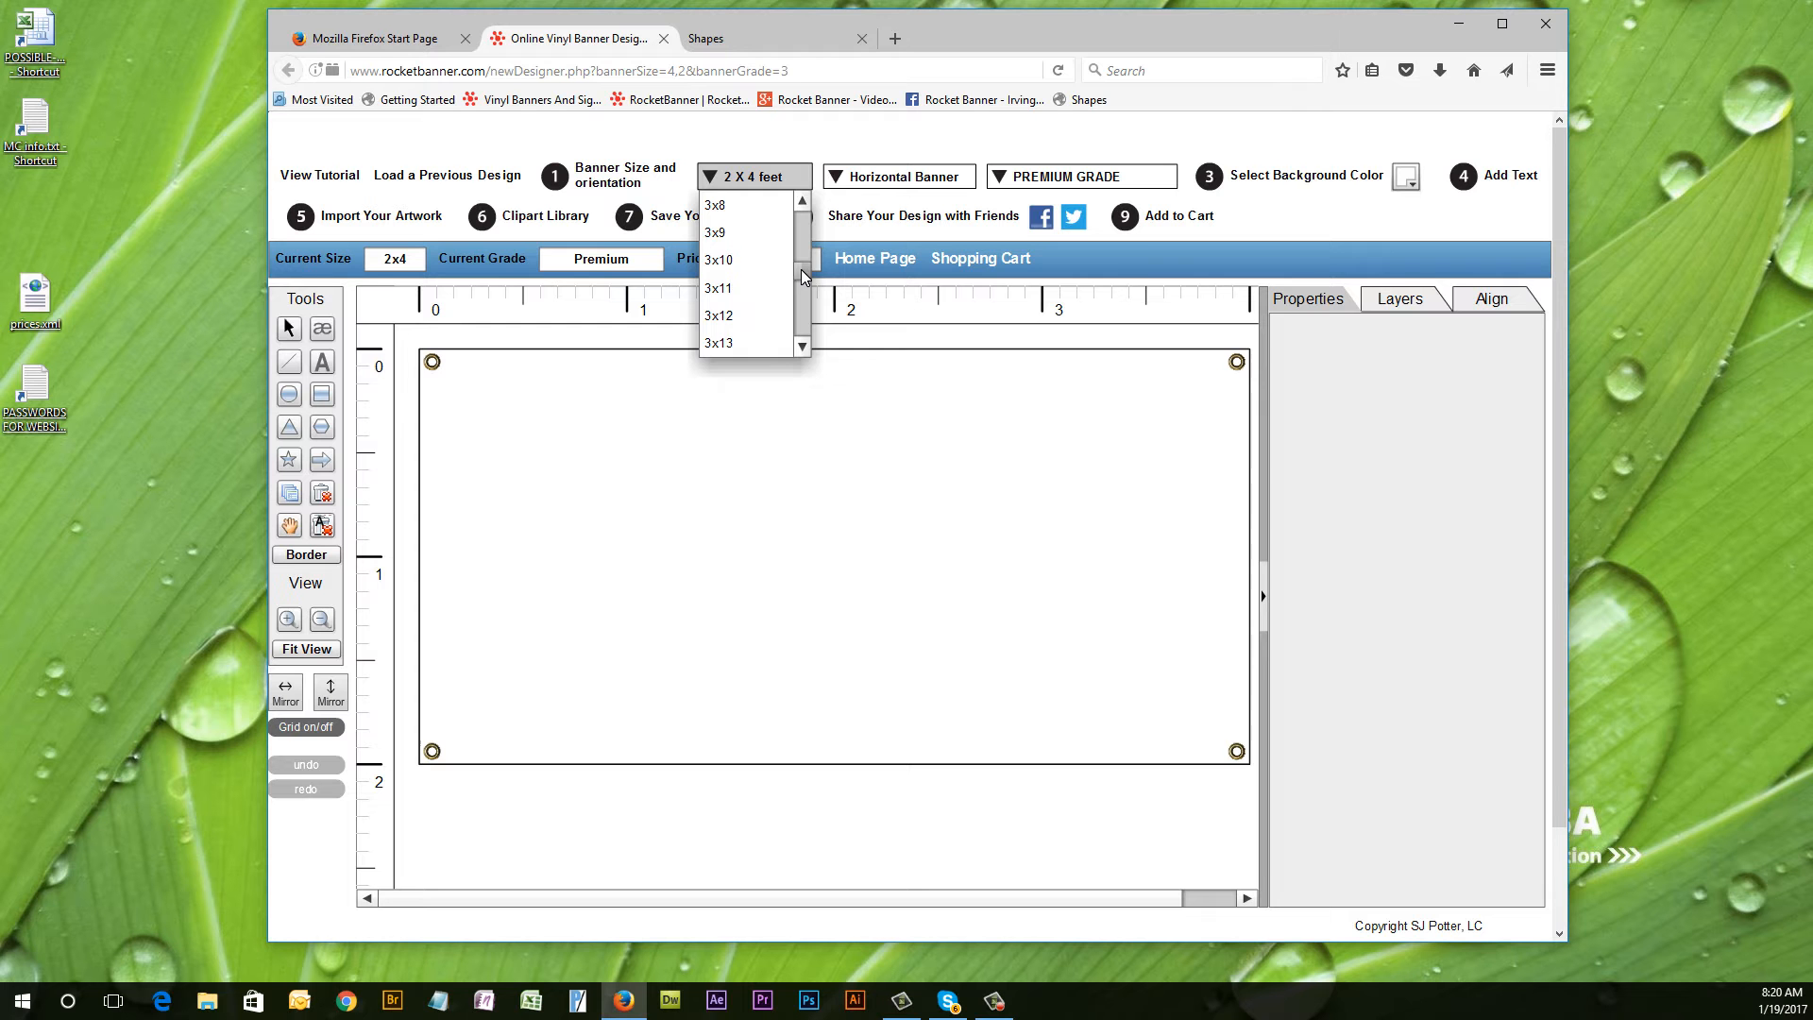
pyautogui.click(720, 206)
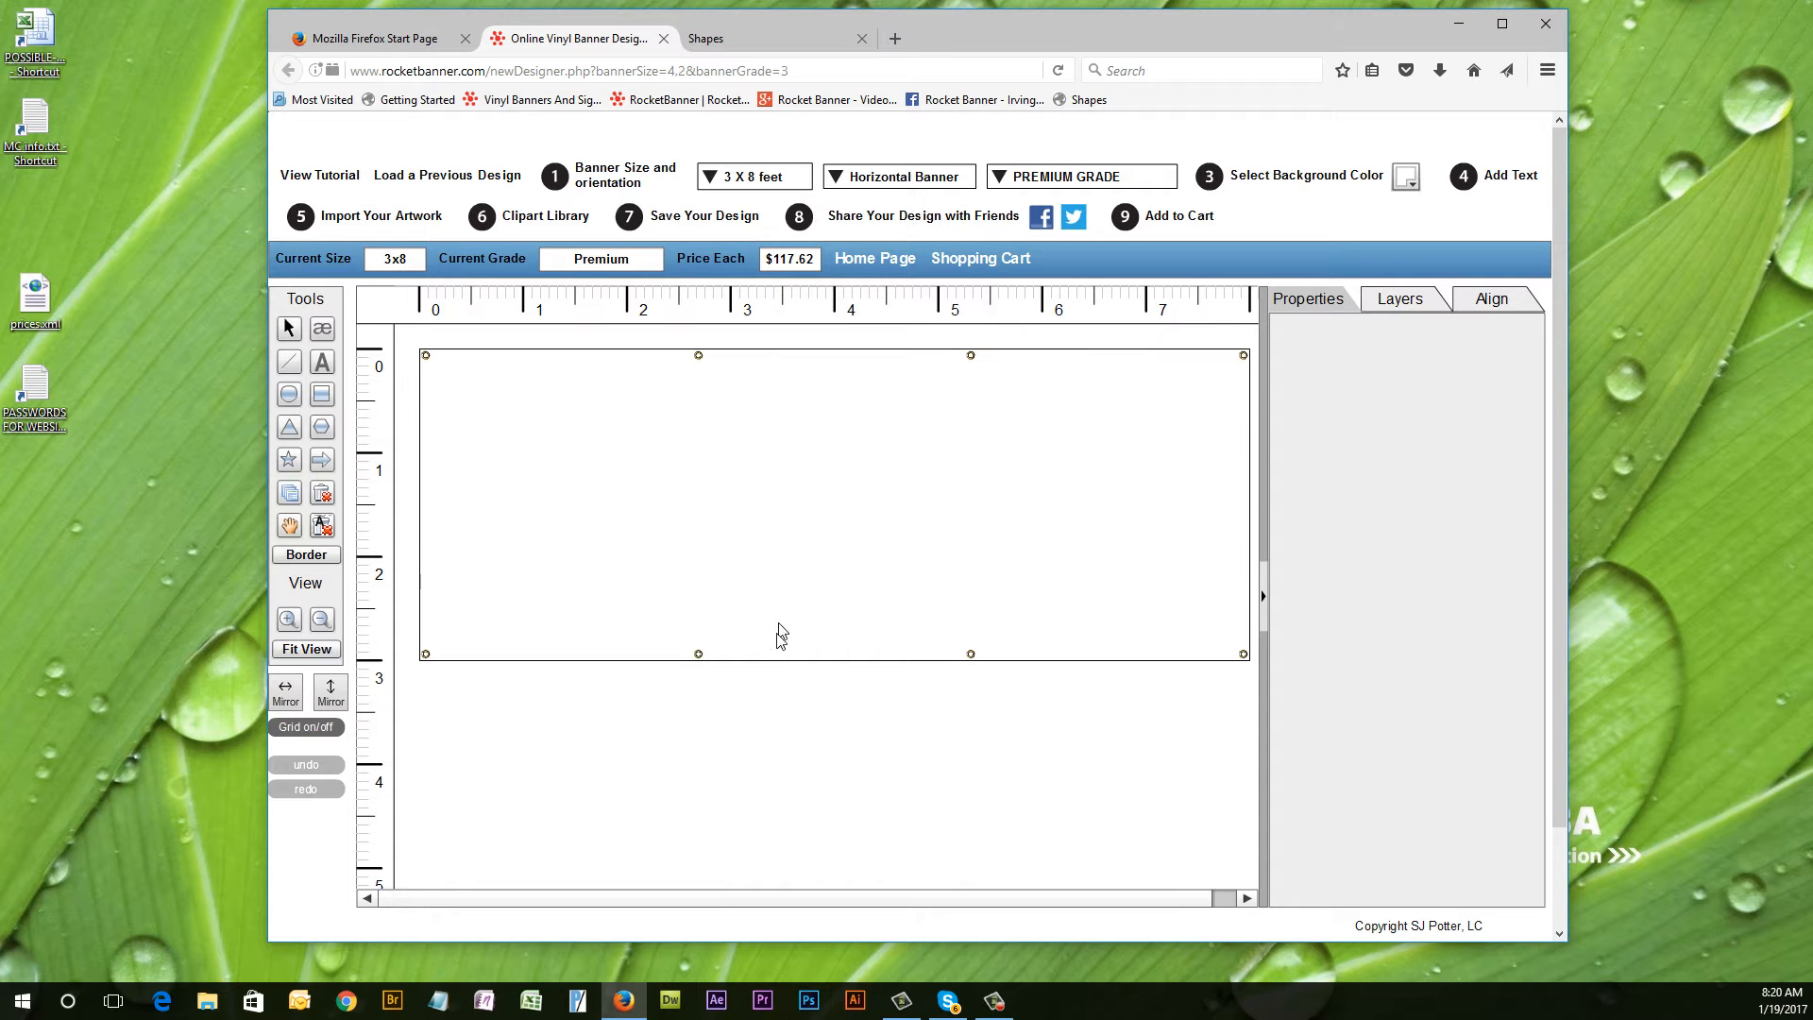
# Set the banner size to 3x8 Feet in the hotdealsmaker designer.
pyautogui.click(717, 38)
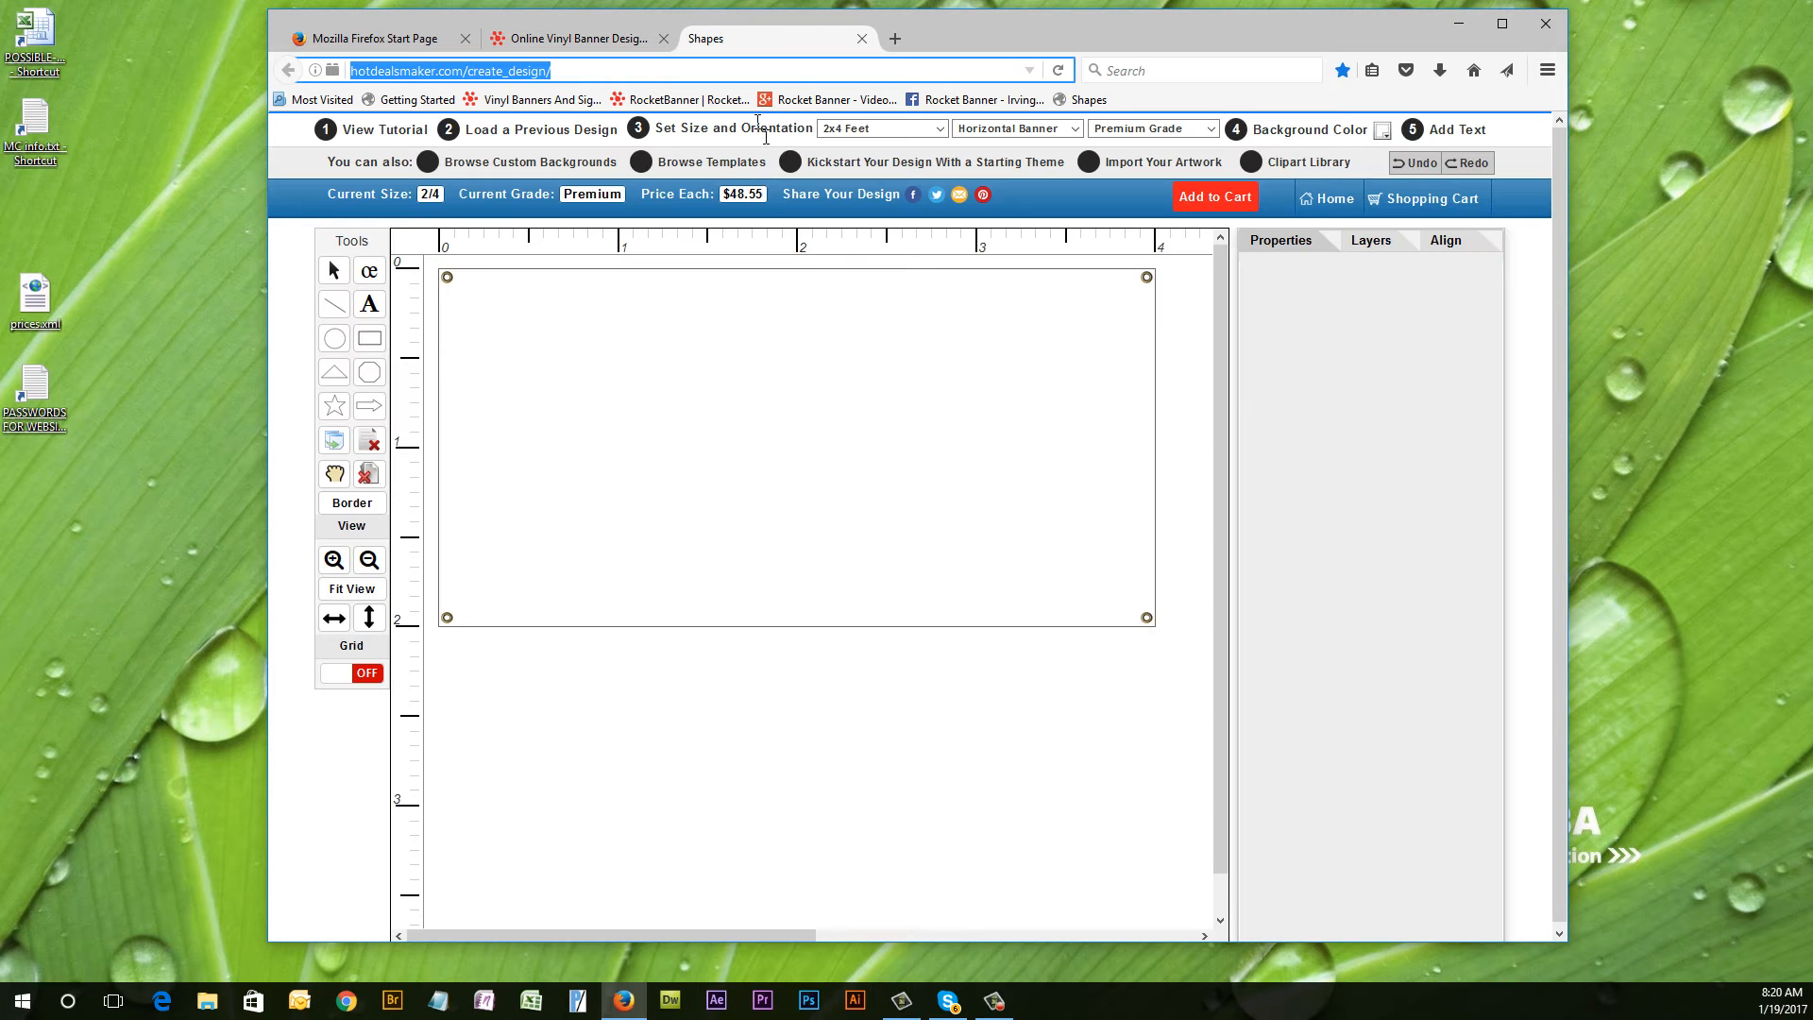
pyautogui.click(912, 132)
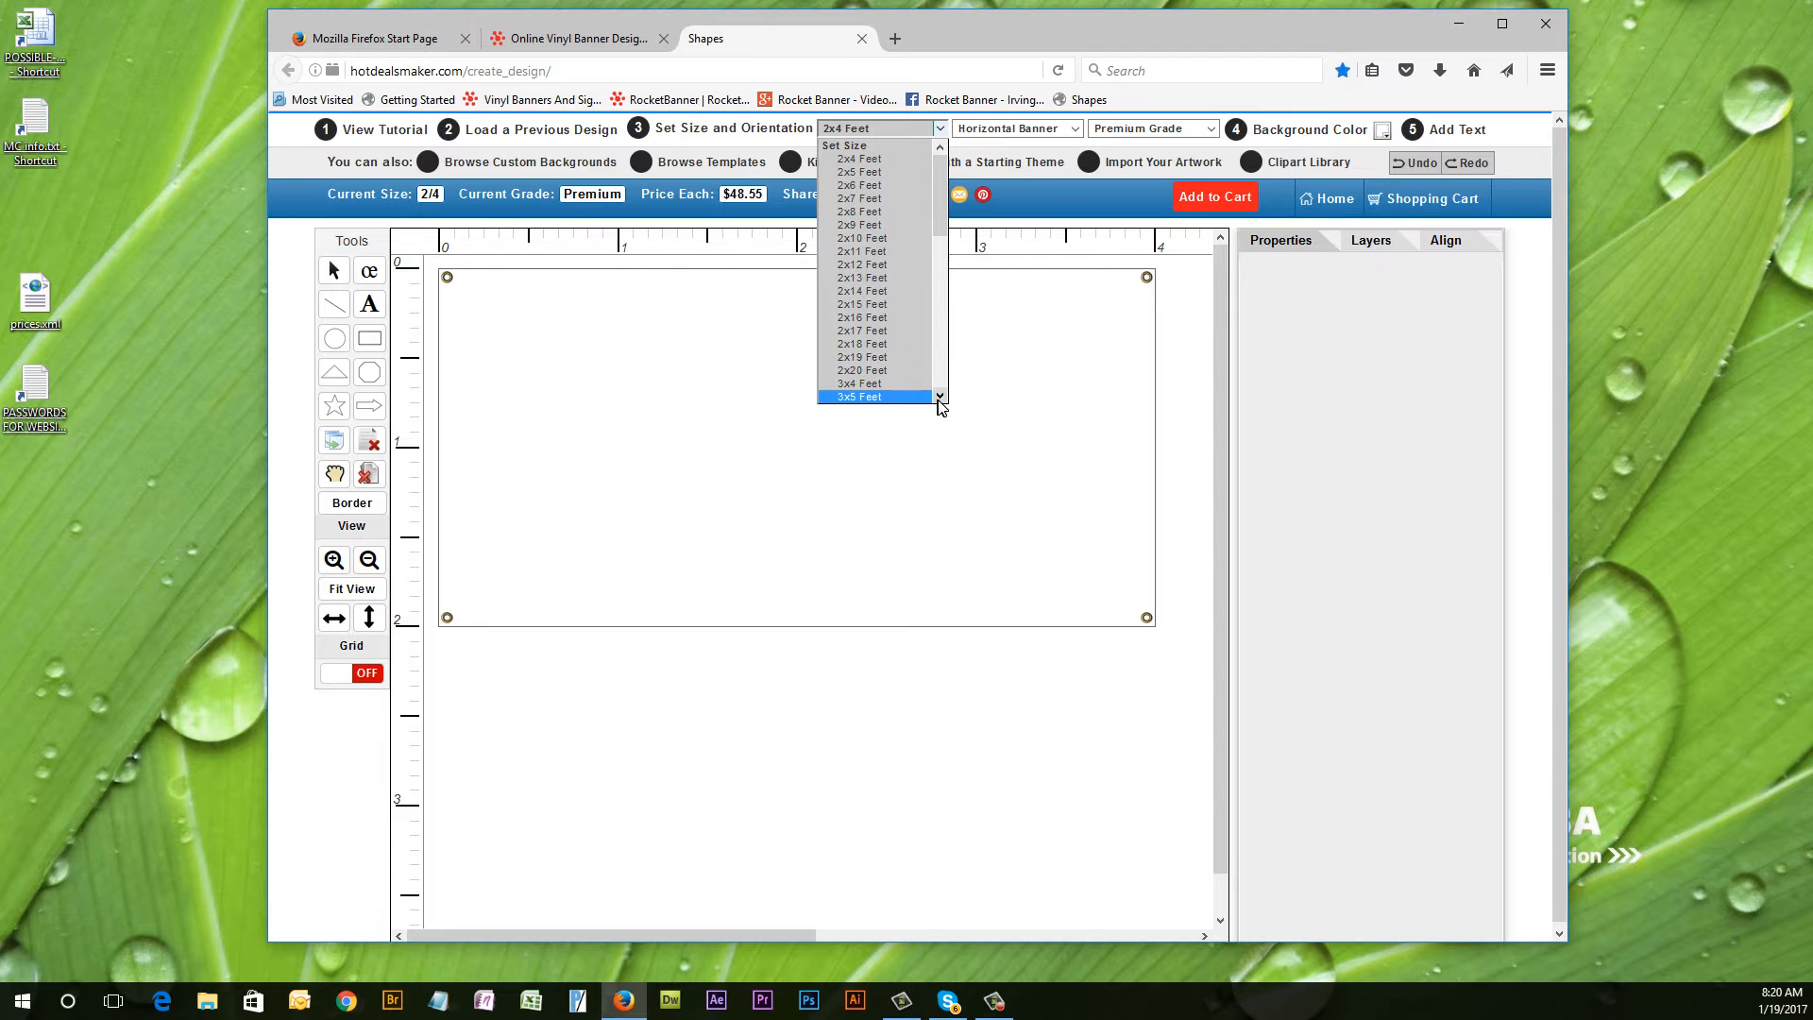
pyautogui.scroll(-5, 941, 406)
pyautogui.click(869, 337)
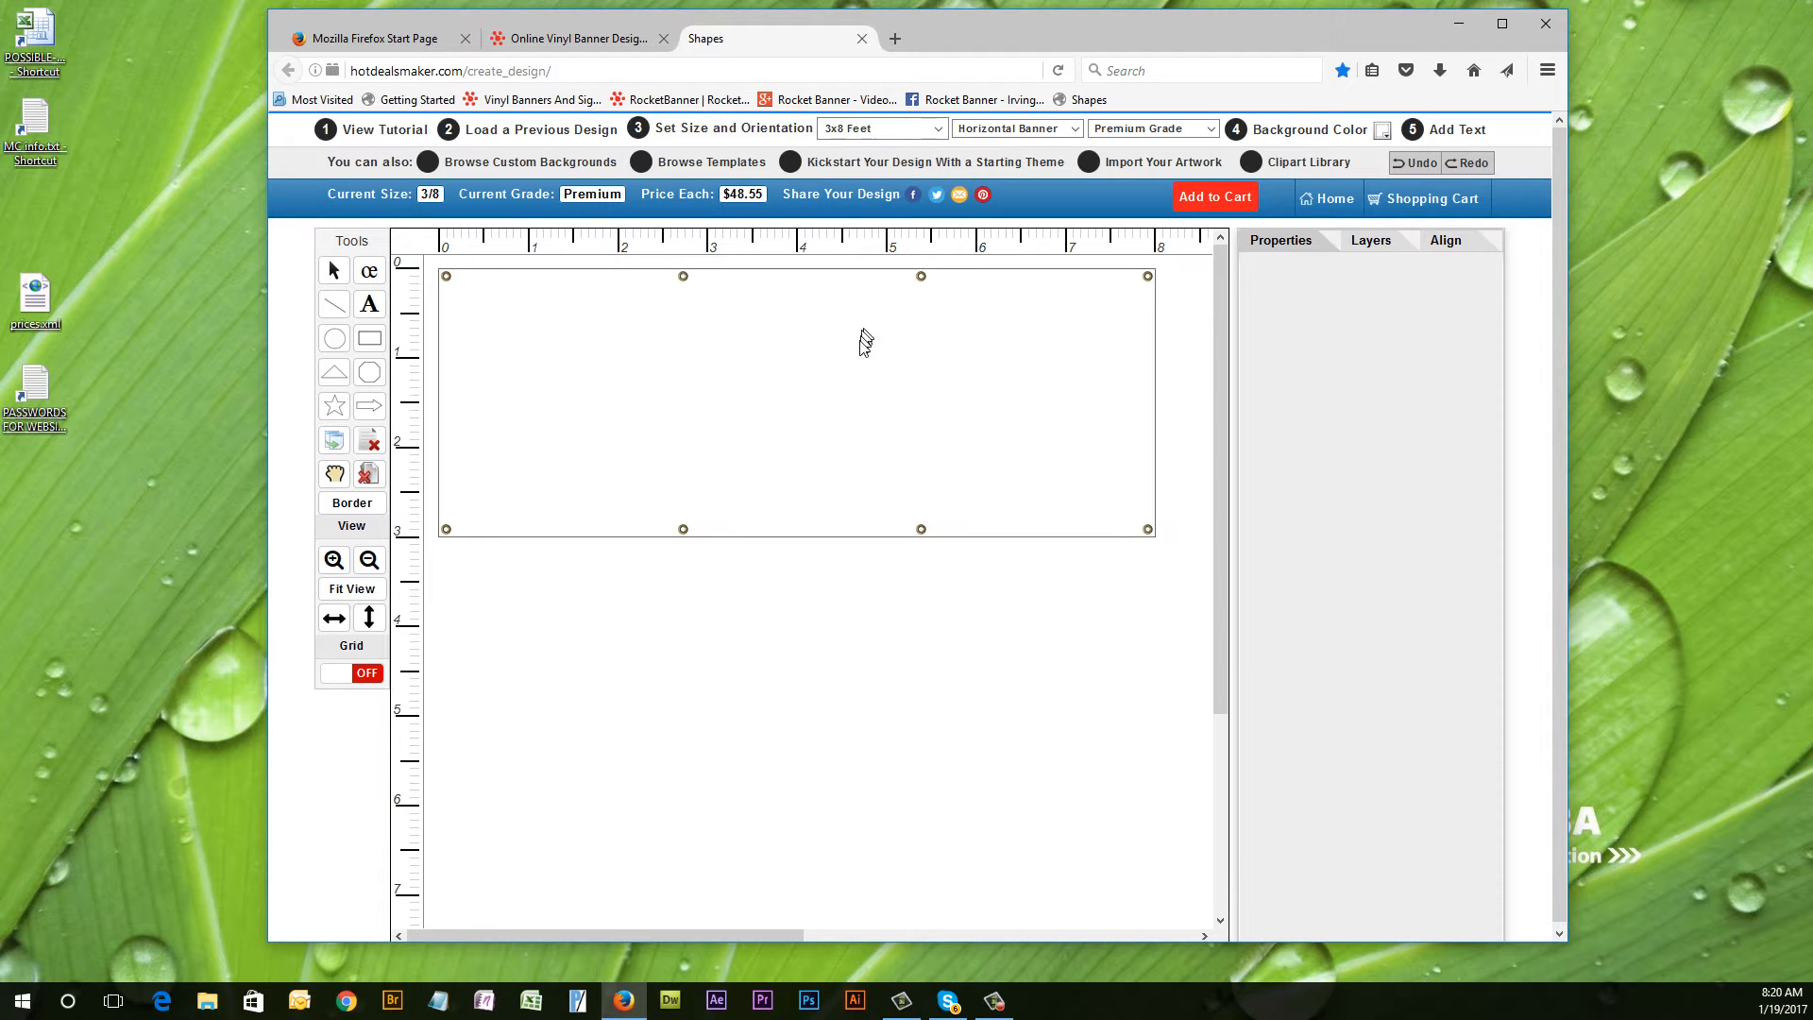
# Change the RocketBanner design's orientation to Vertical Banner.
pyautogui.click(547, 42)
pyautogui.click(858, 184)
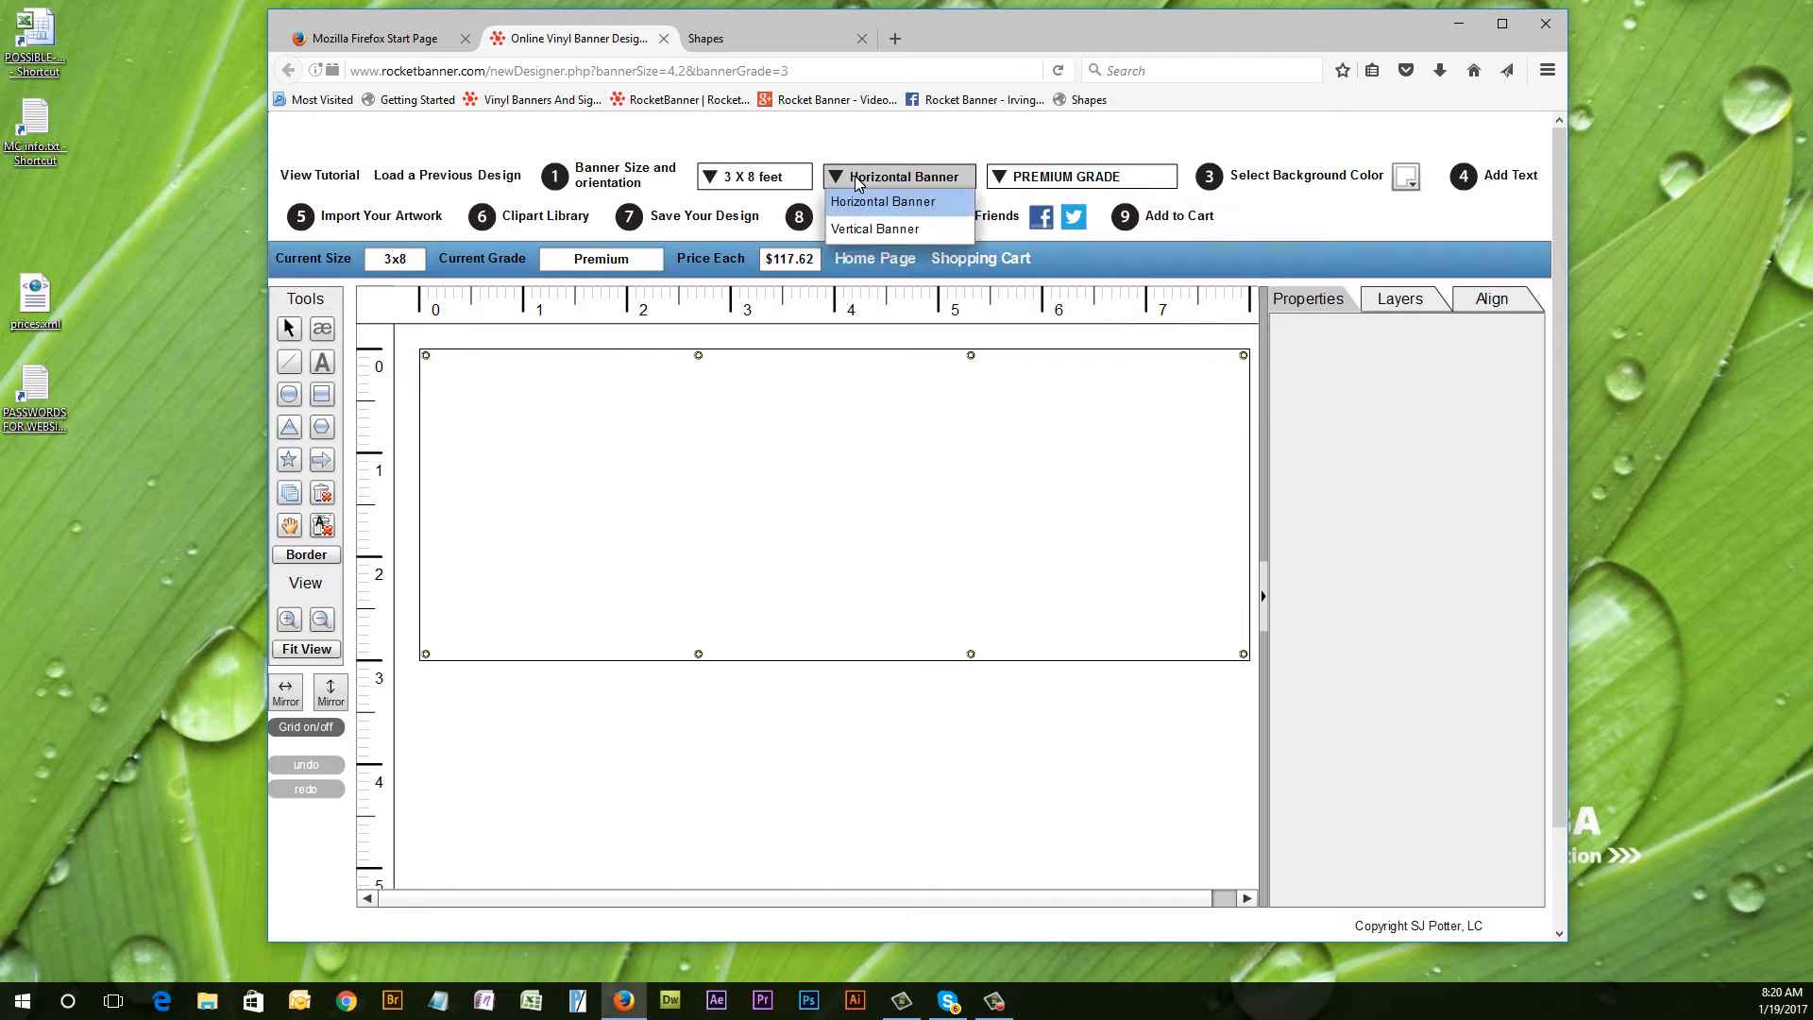
pyautogui.click(864, 231)
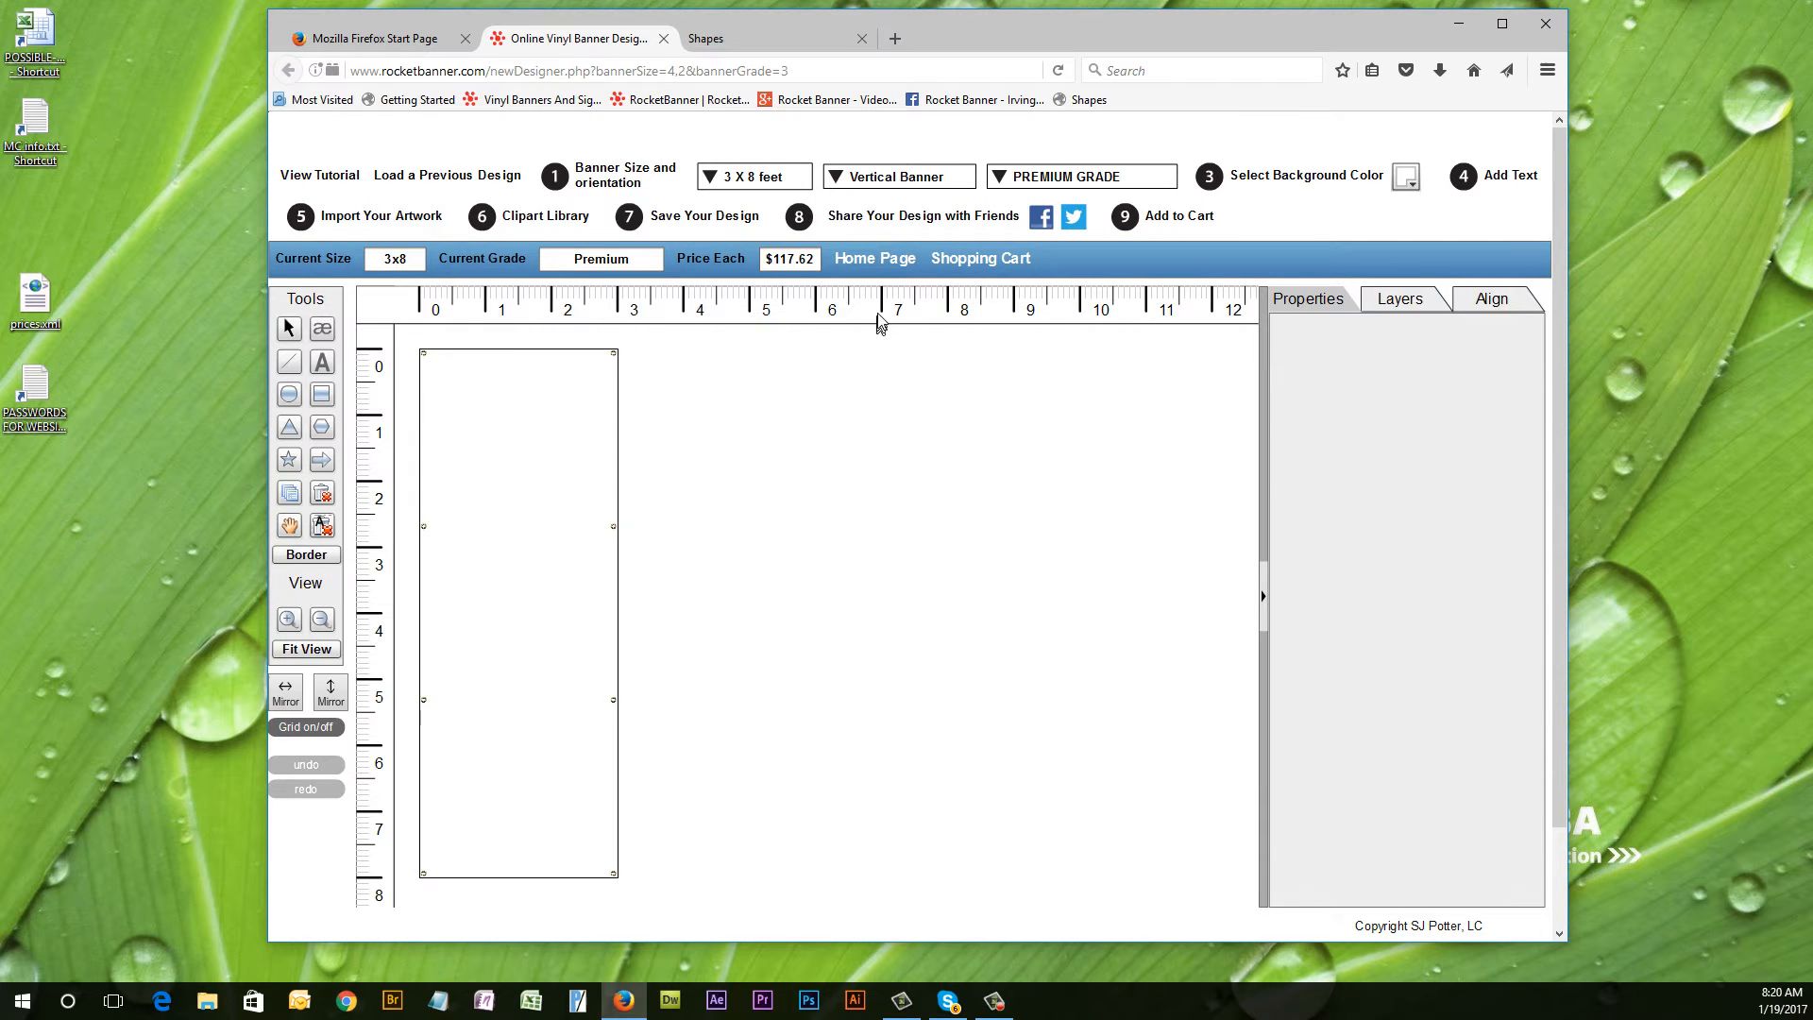
# Change the hotdealsmaker design's orientation to Vertical Banner.
pyautogui.click(741, 39)
pyautogui.click(874, 129)
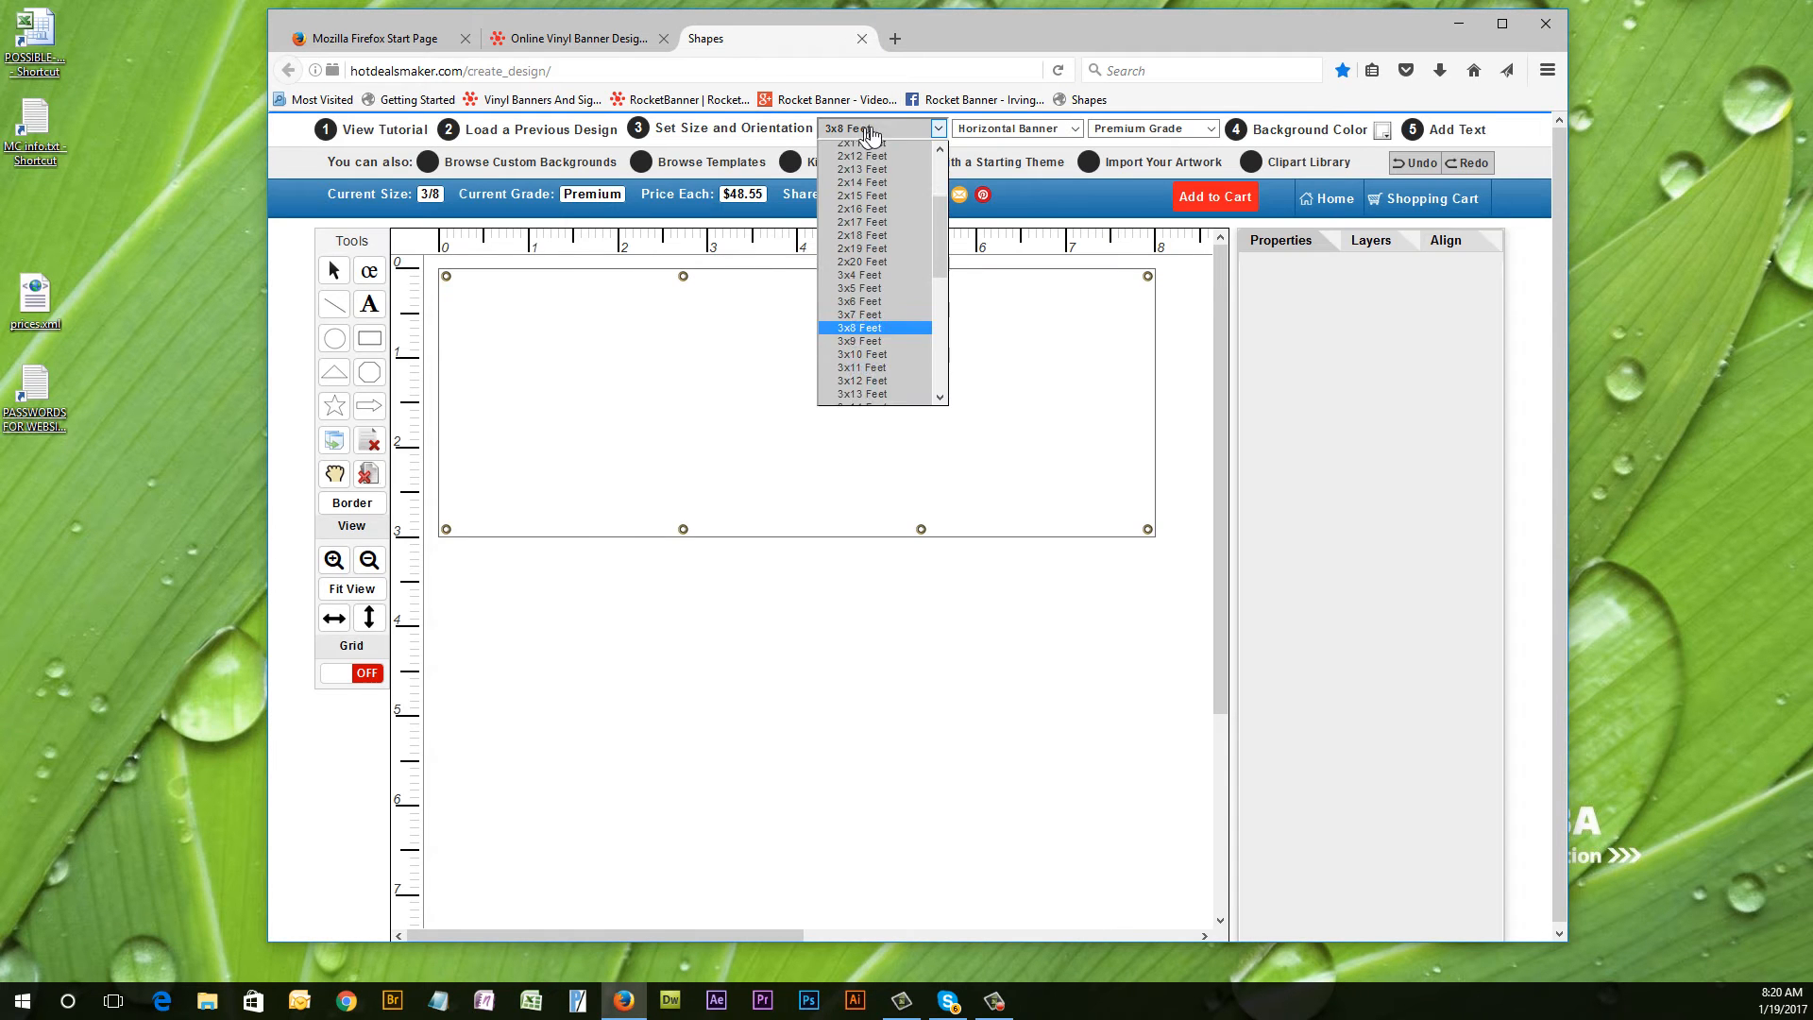
pyautogui.click(1006, 128)
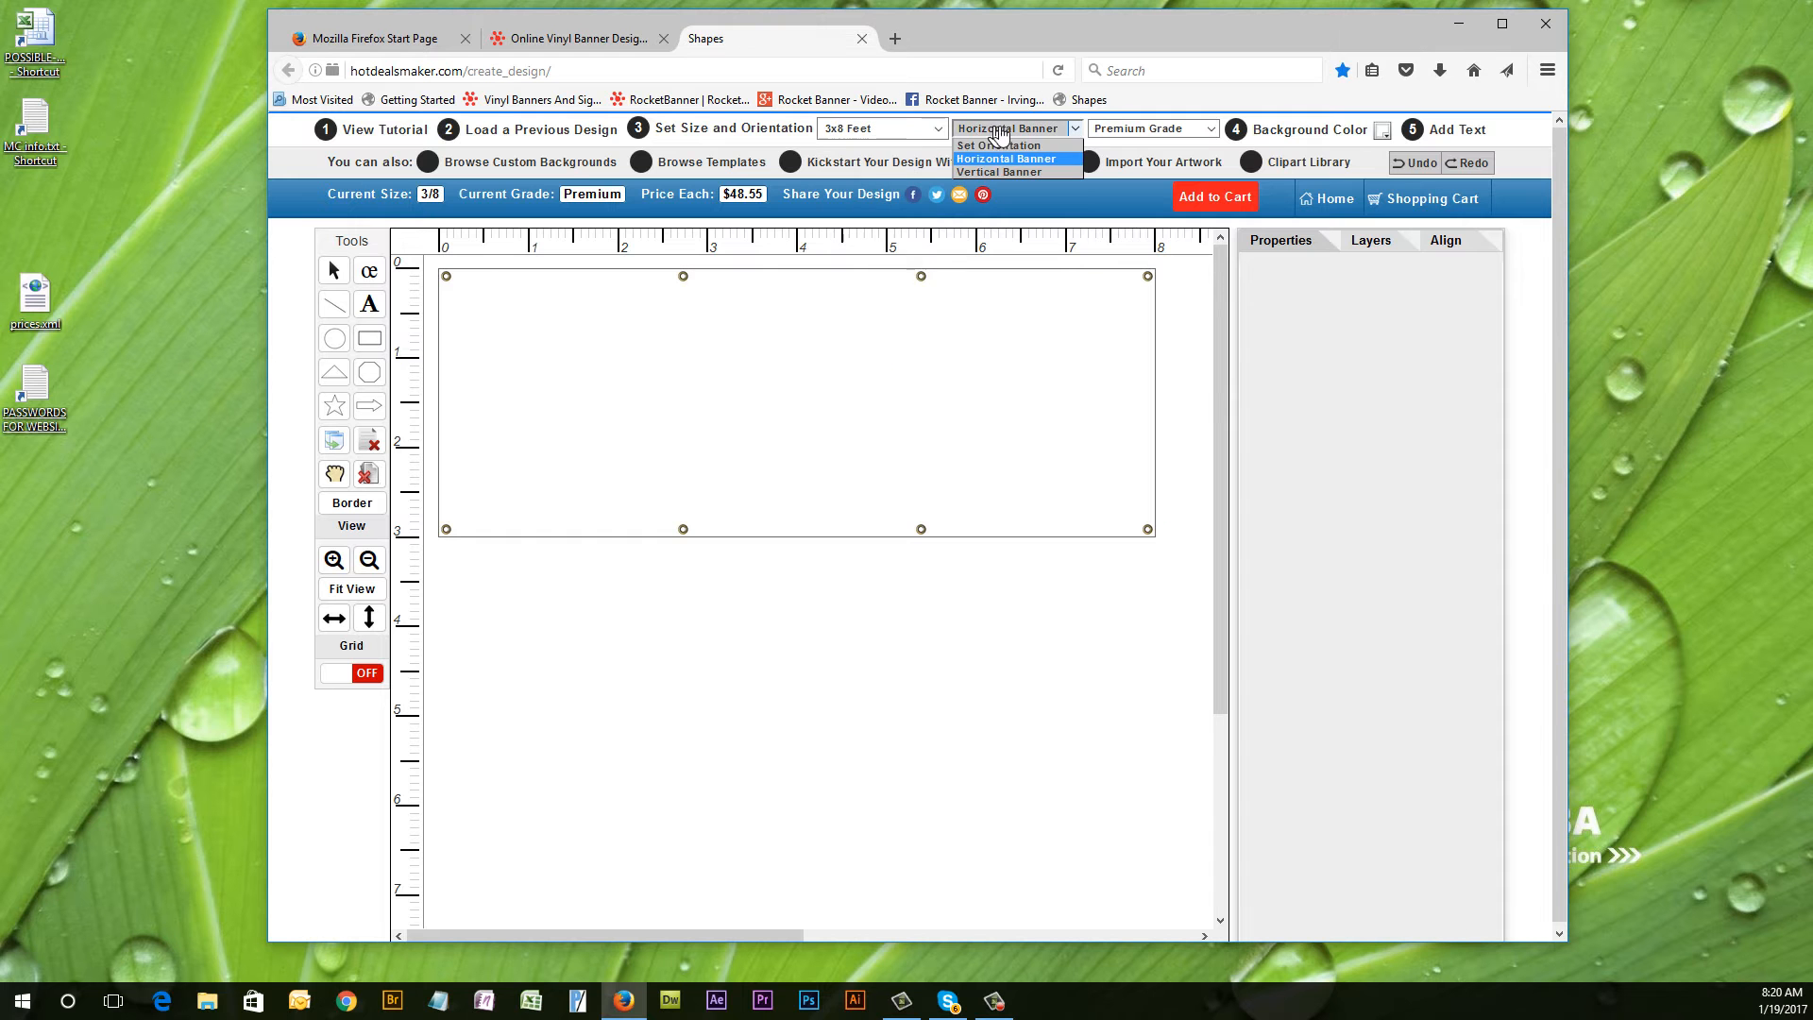
pyautogui.click(999, 173)
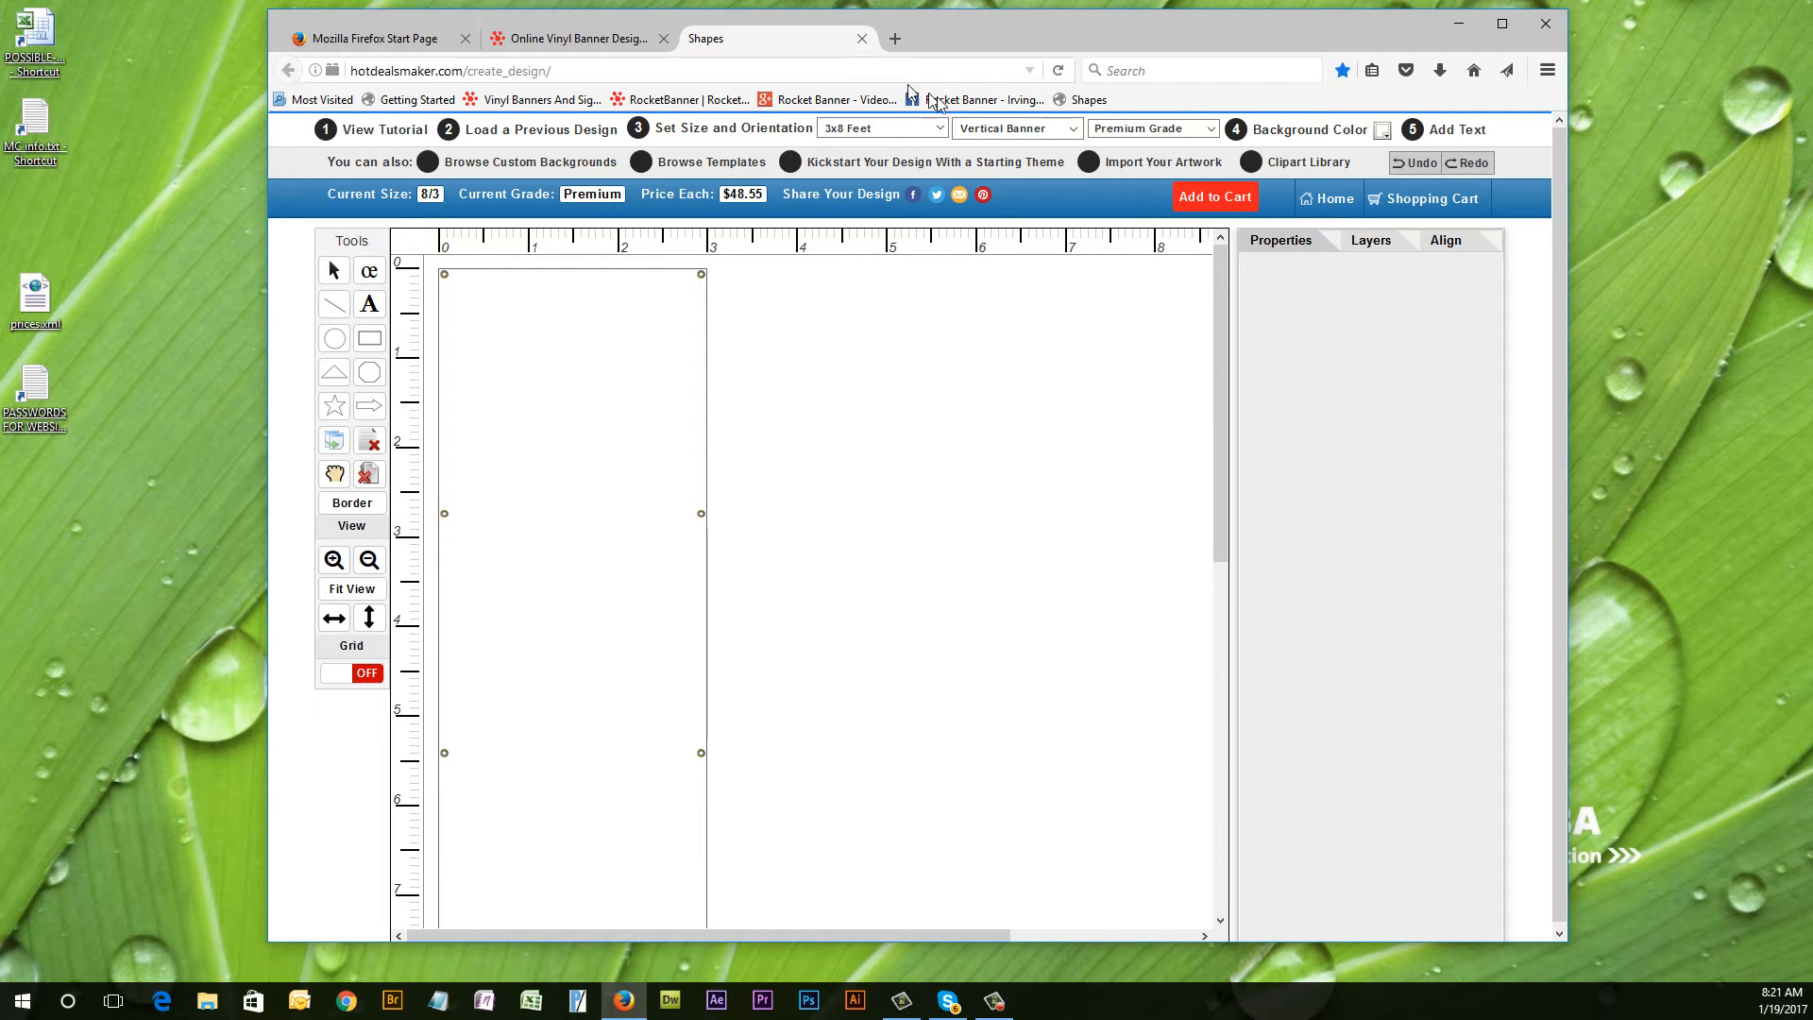
# Set the orientation back to Horizontal Banner in the hotdealsmaker designer and in the RocketBanner designer.
pyautogui.click(1055, 134)
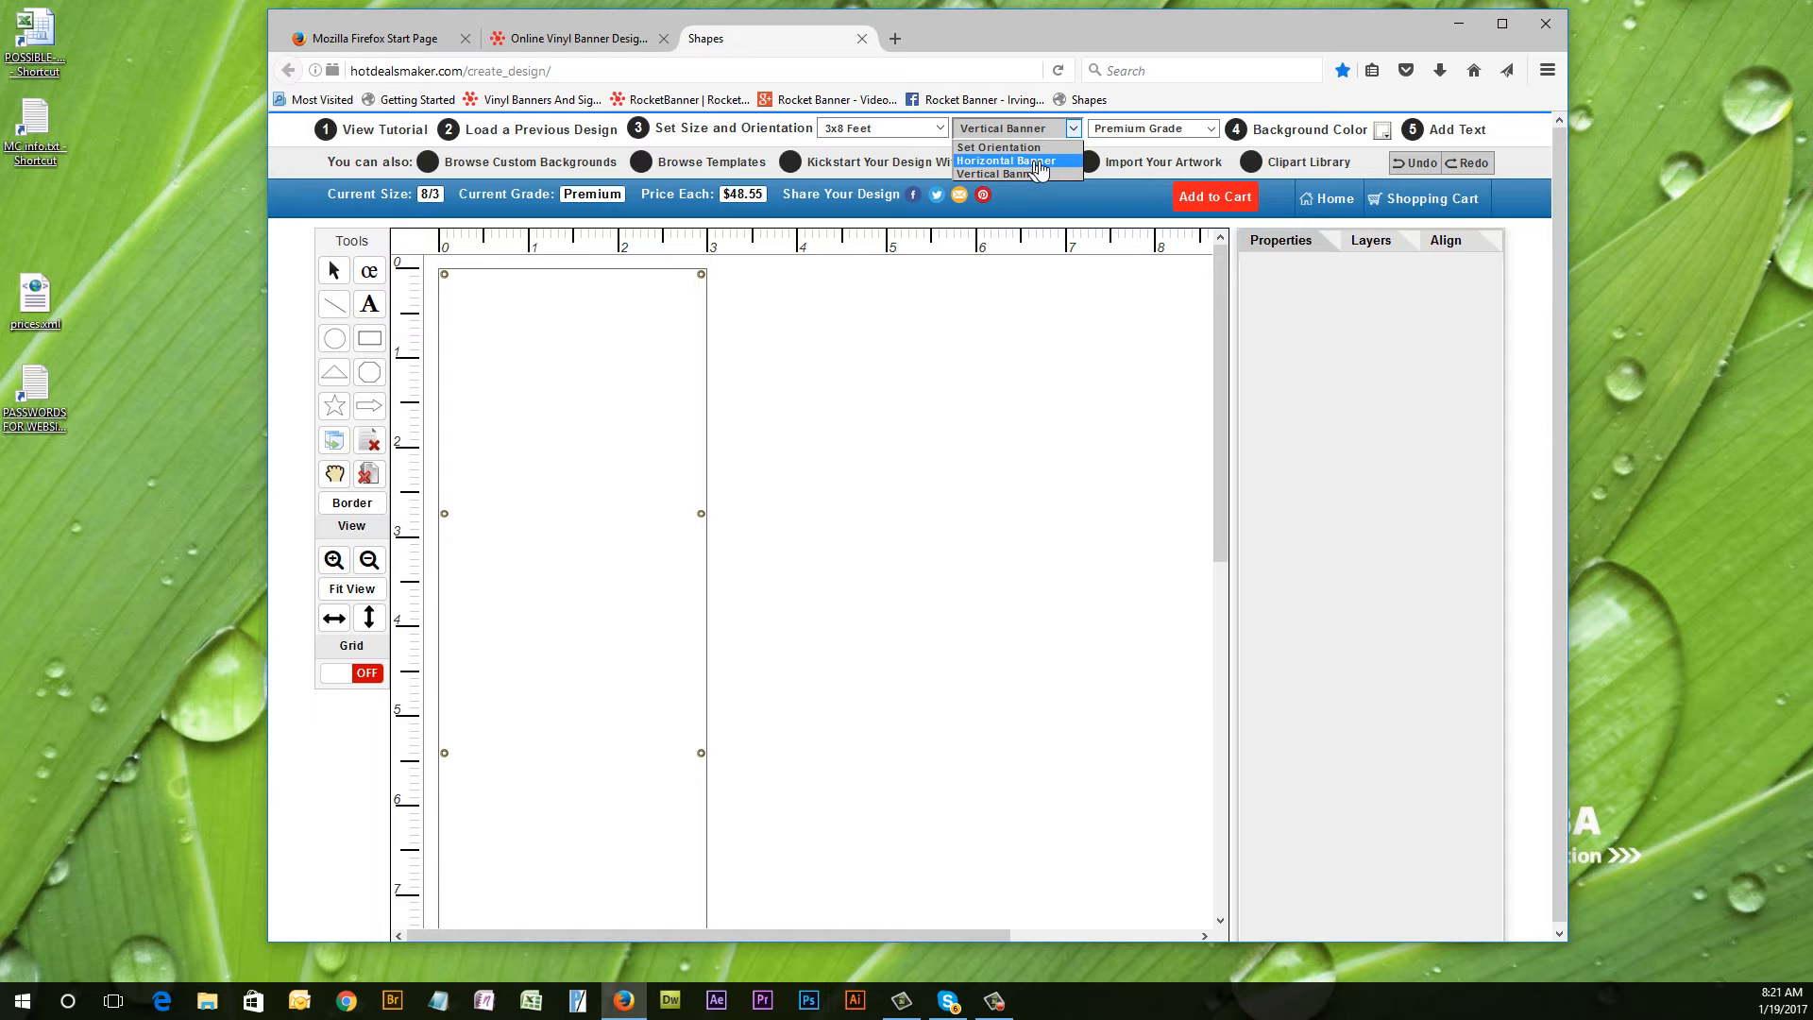
pyautogui.click(1036, 162)
pyautogui.click(572, 38)
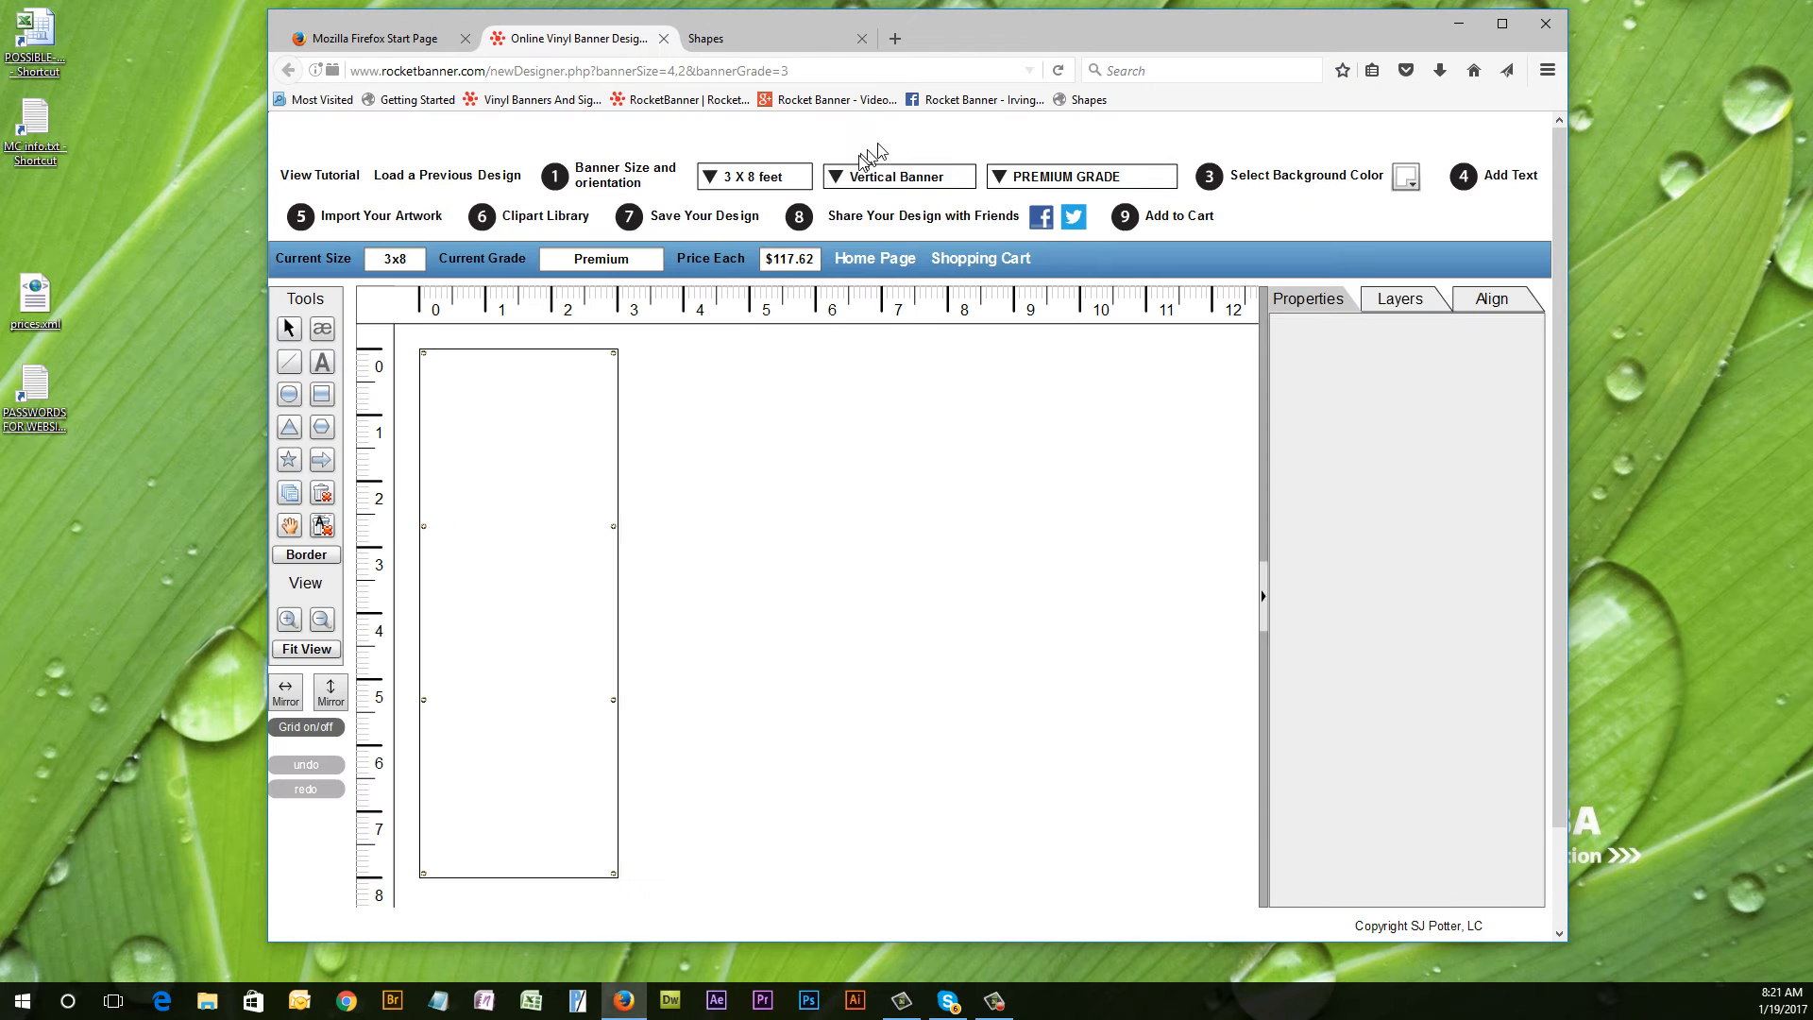
pyautogui.click(870, 176)
pyautogui.click(866, 208)
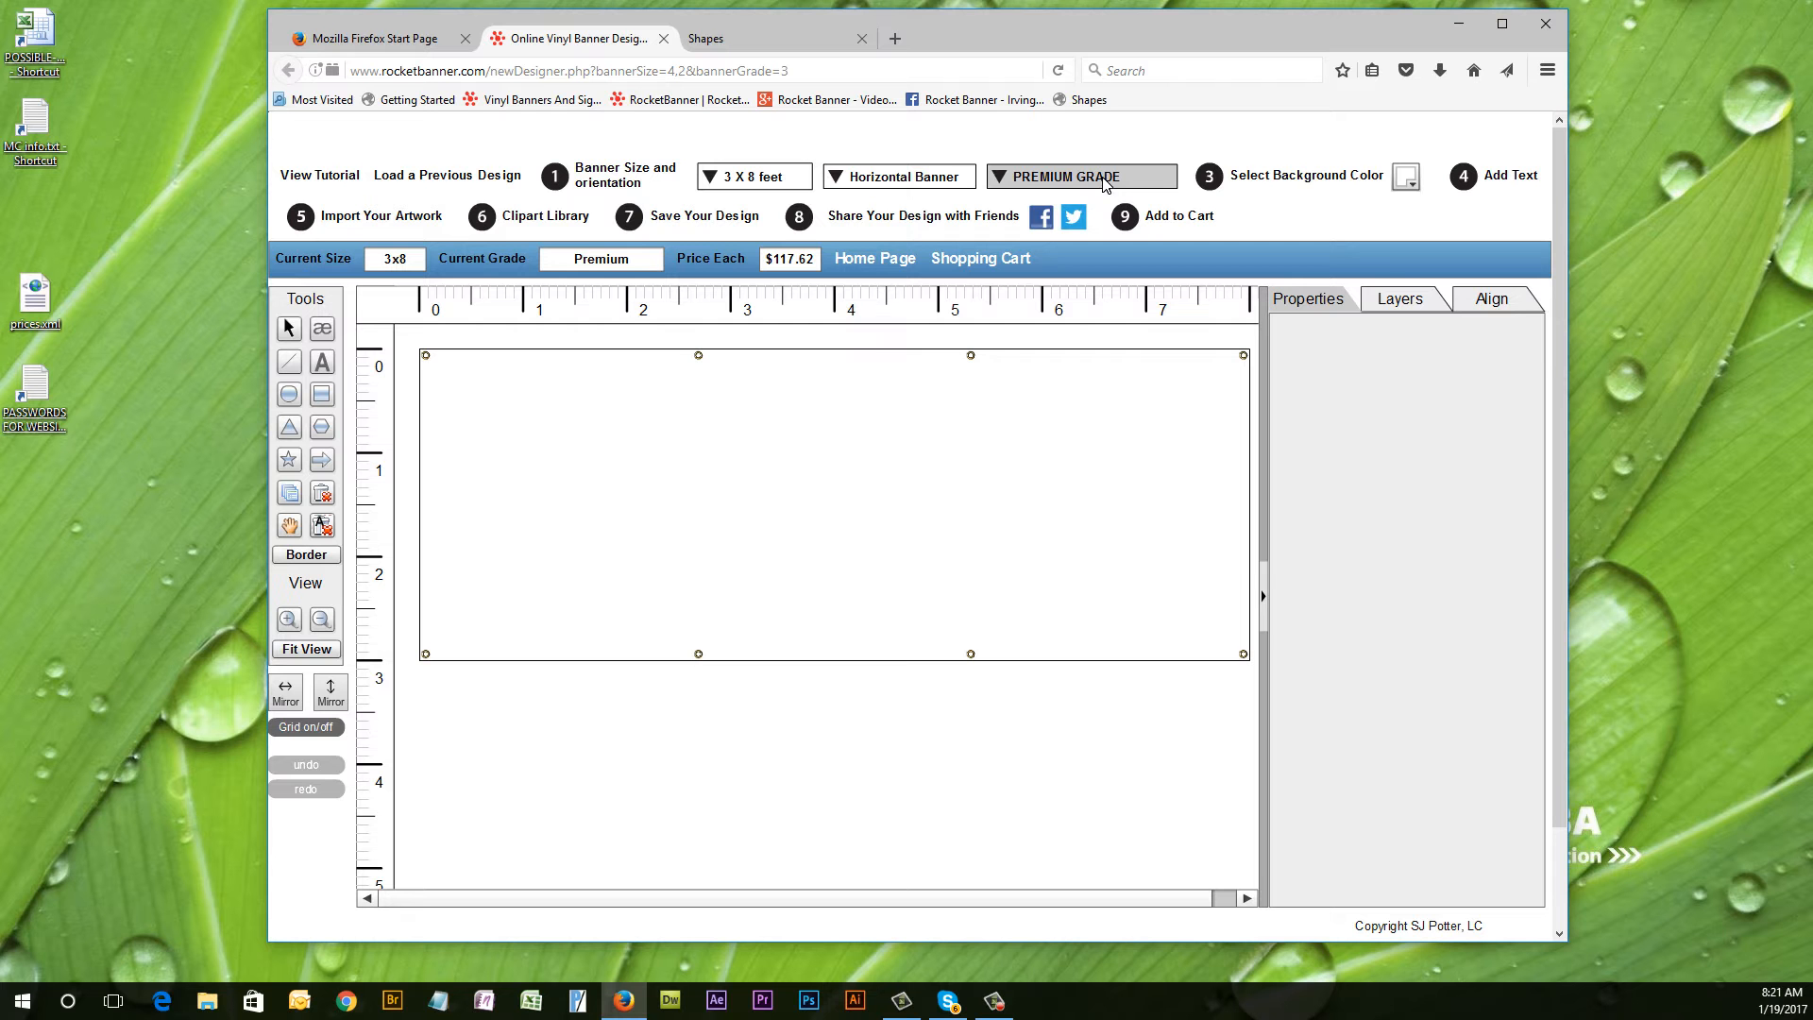
# Set the banner background color to yellow in the RocketBanner designer and in the hotdealsmaker designer.
pyautogui.click(1398, 181)
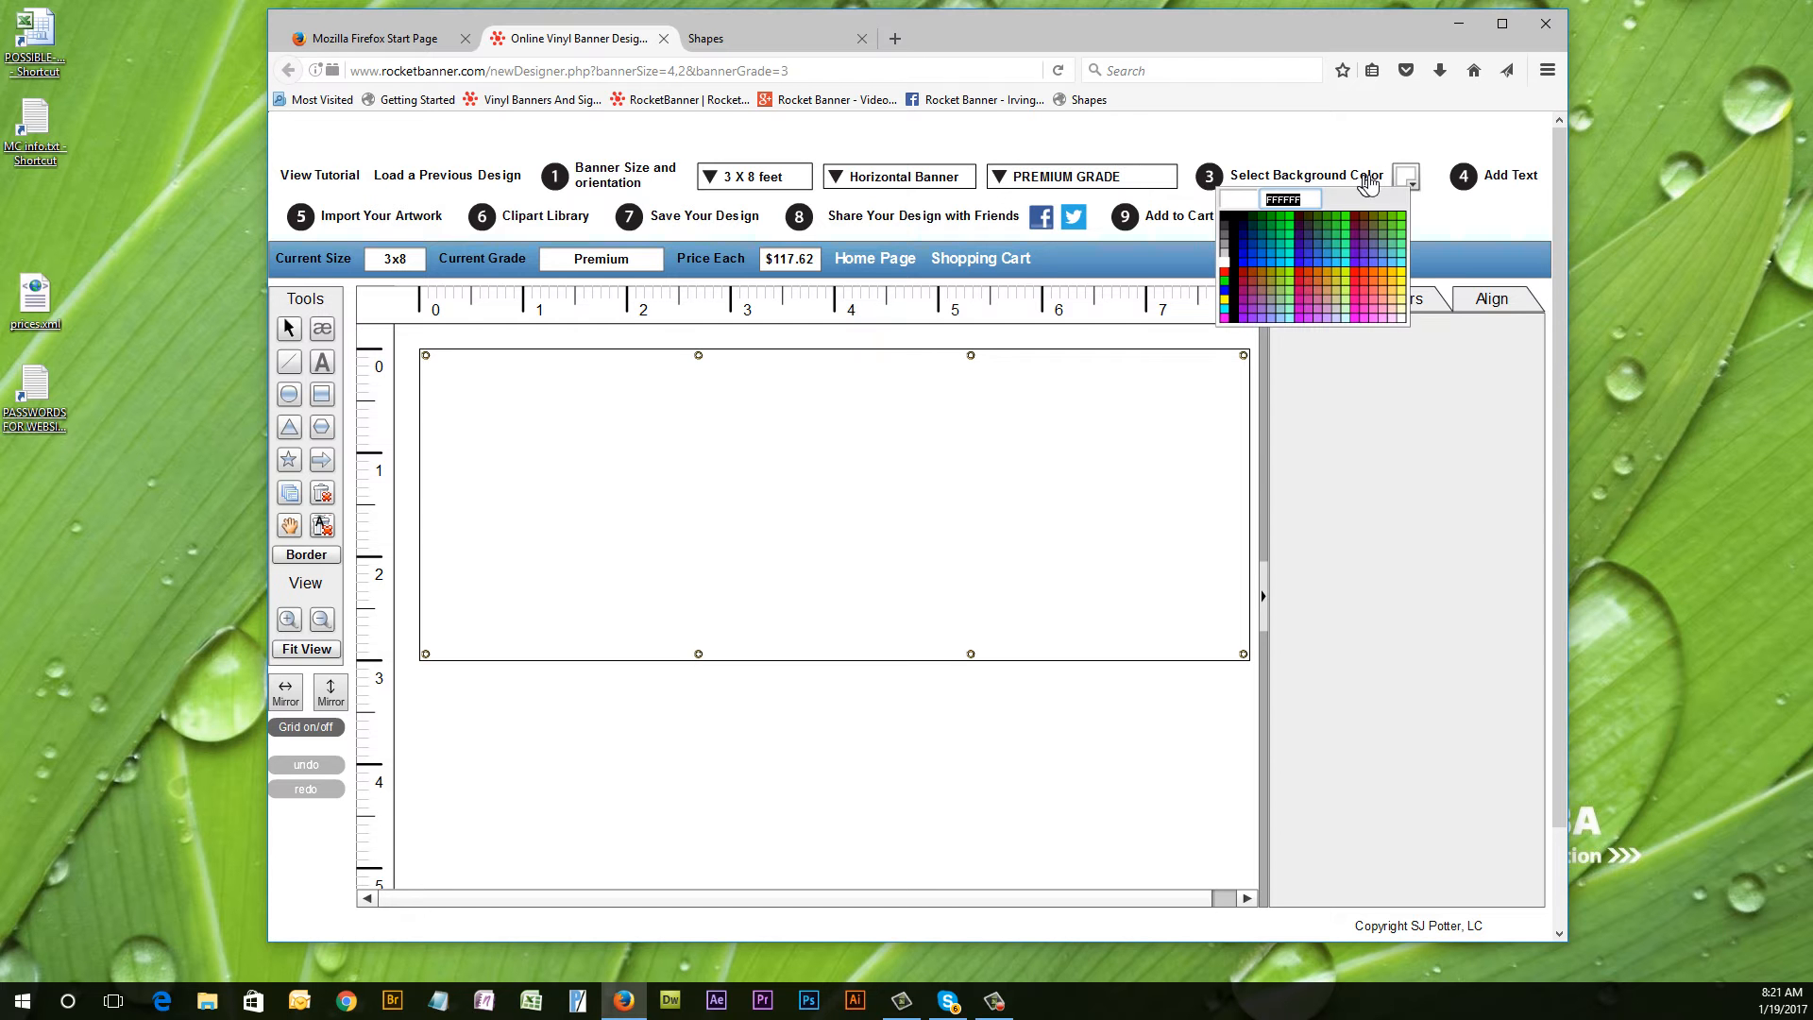
pyautogui.click(1224, 305)
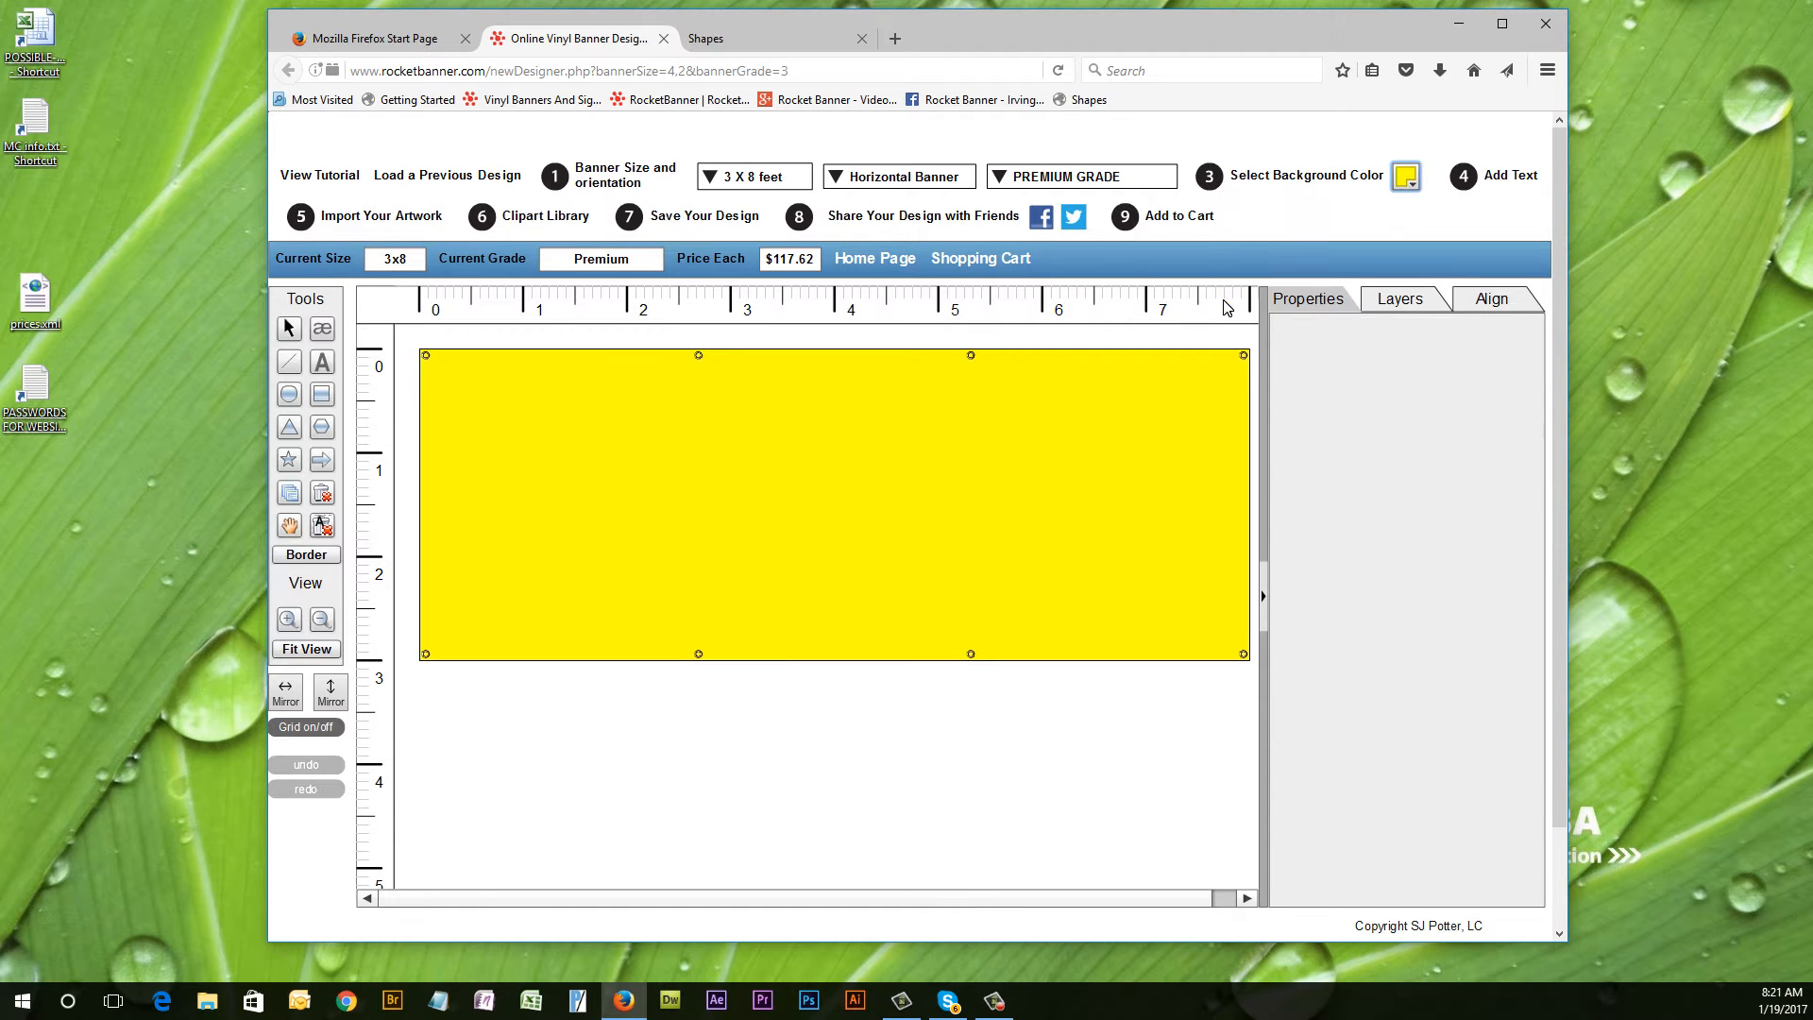
pyautogui.click(770, 43)
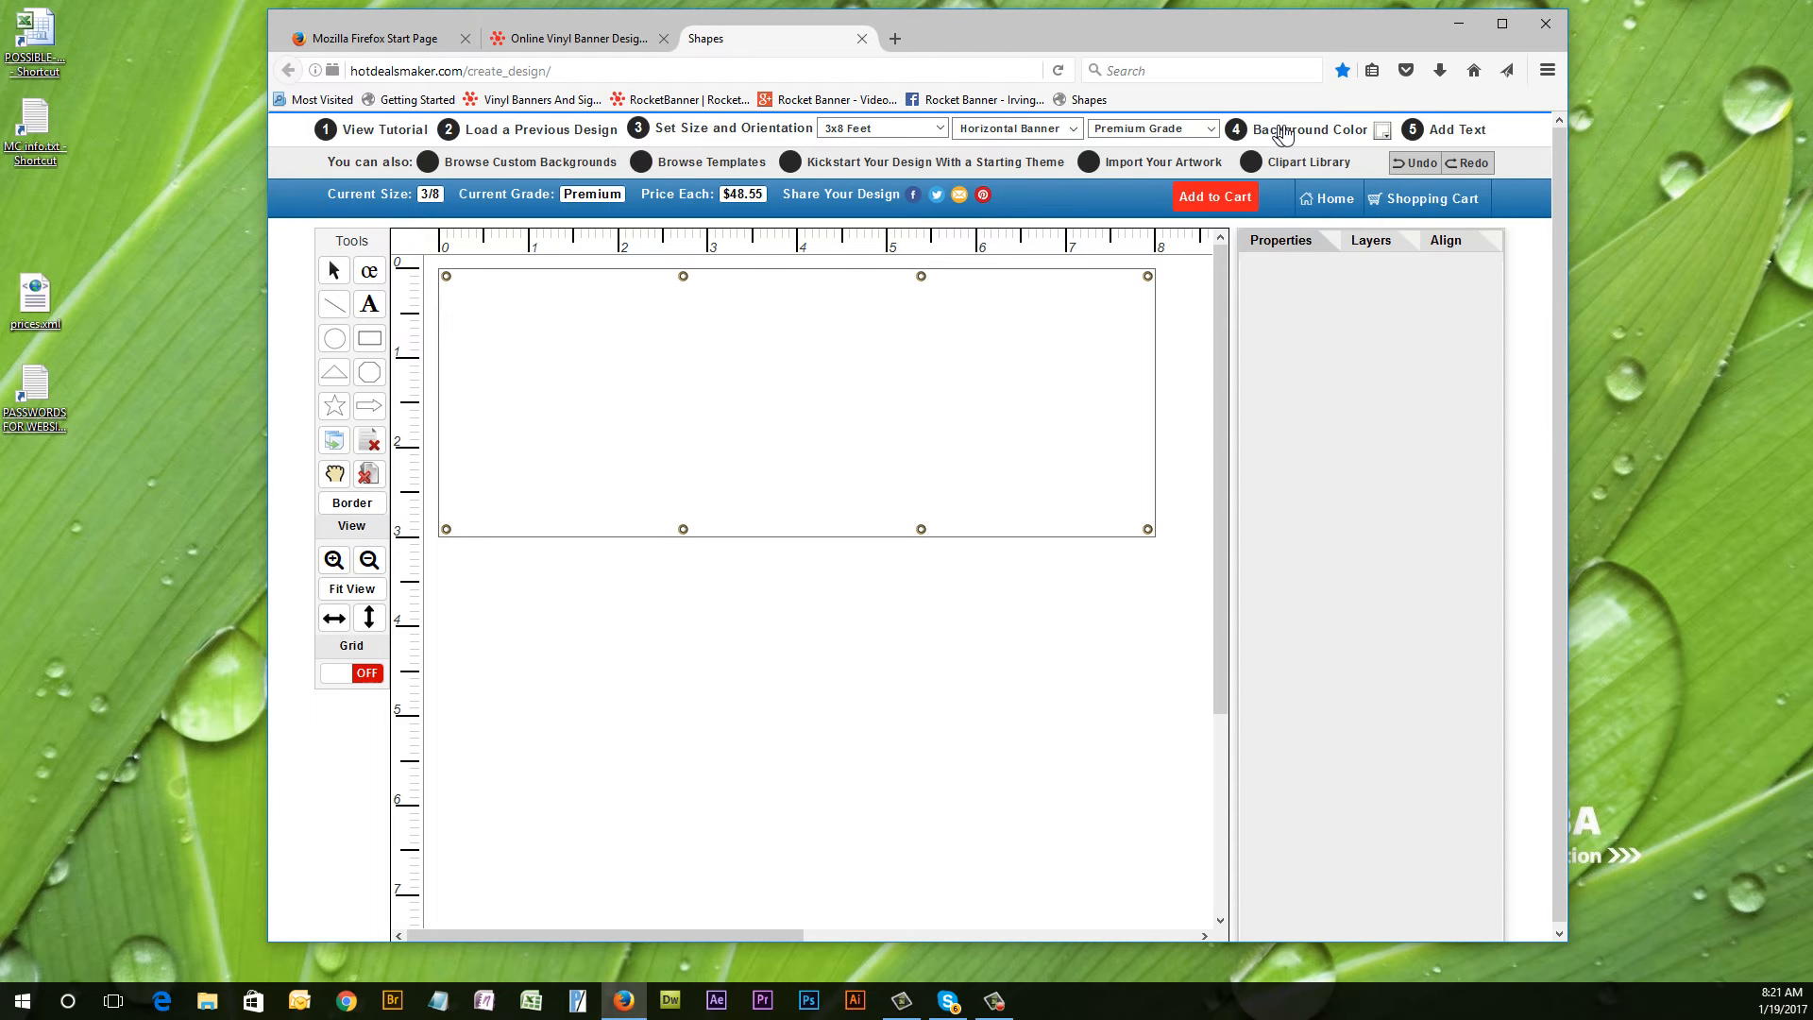
pyautogui.click(1382, 130)
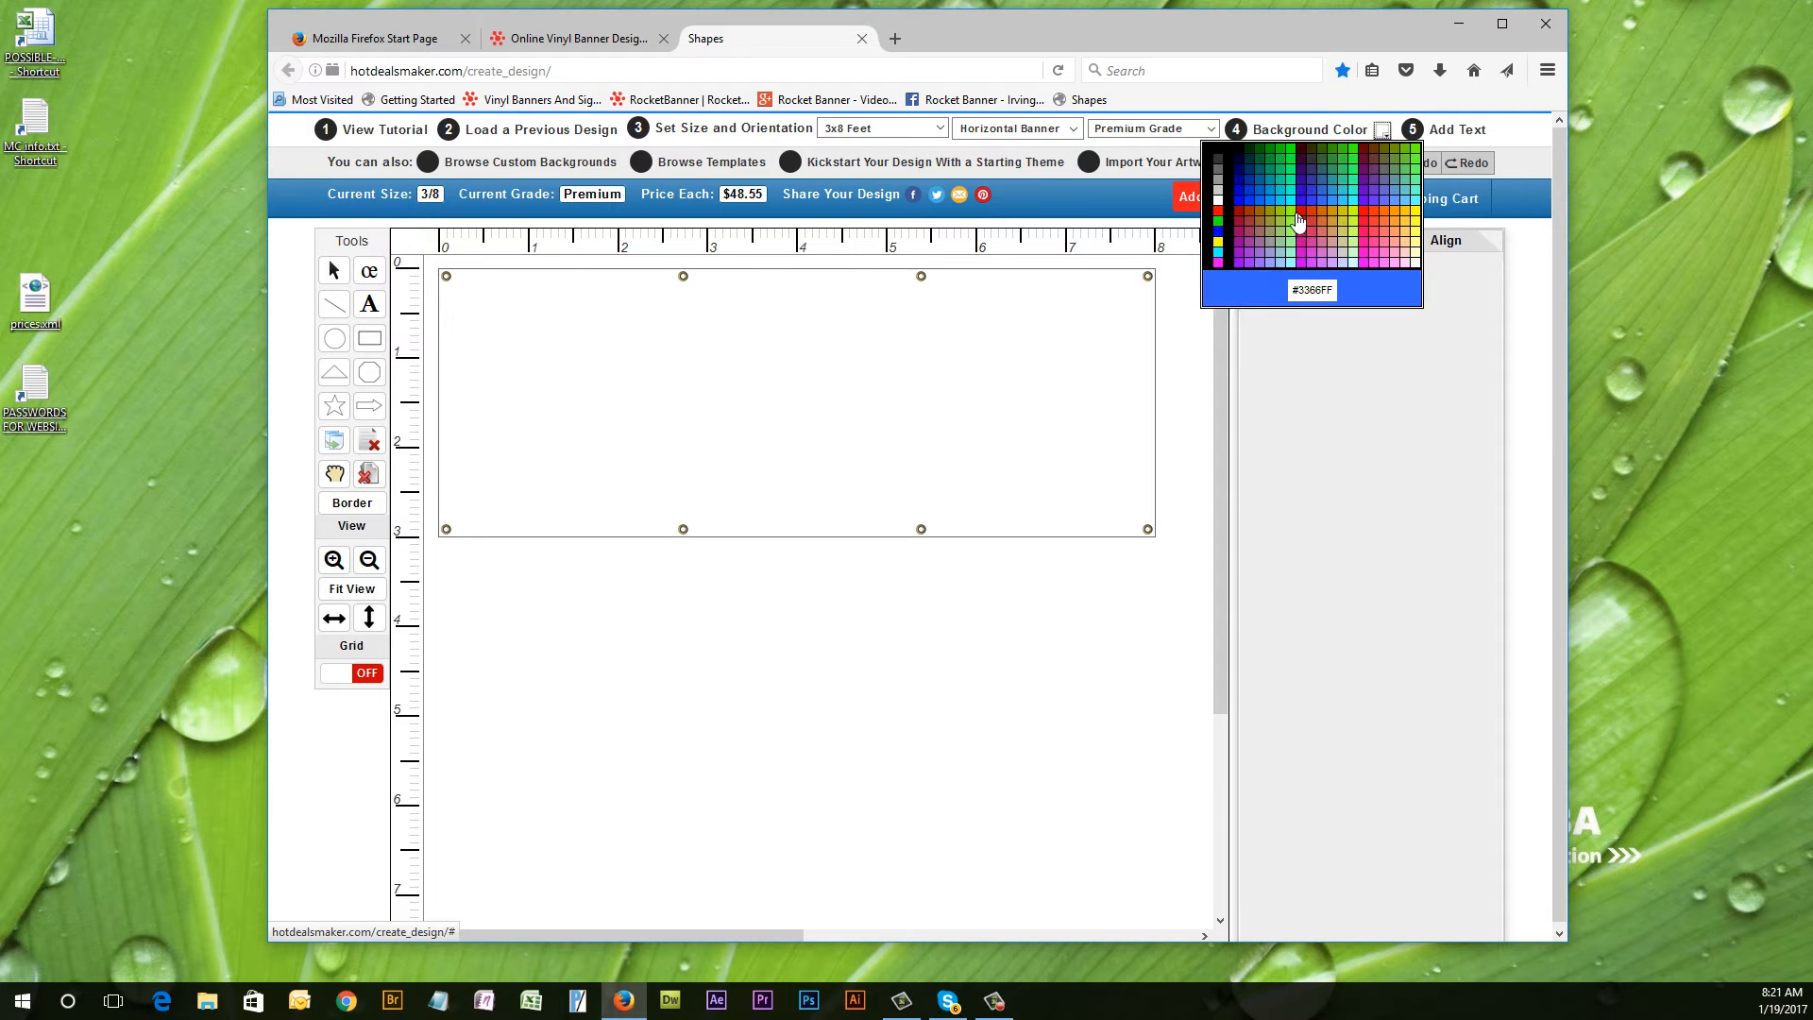
pyautogui.click(1223, 249)
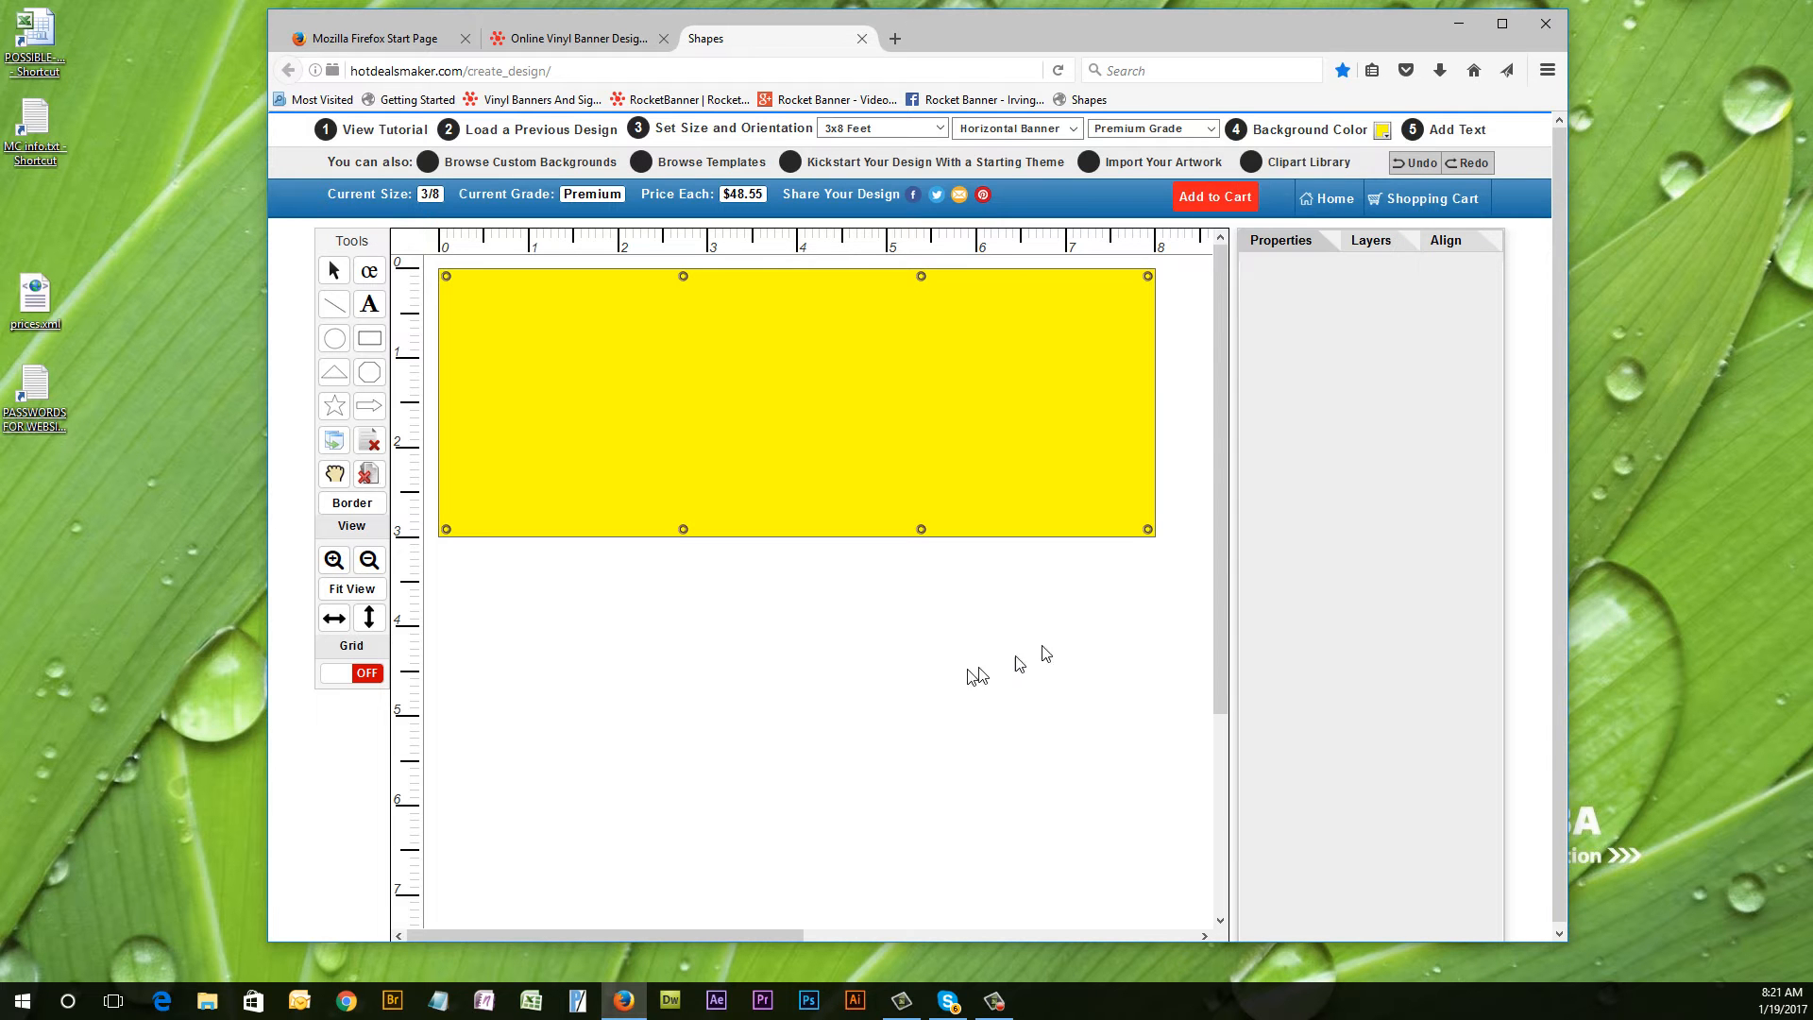
# Insert the text "Rocket Banner" on the RocketBanner design.
pyautogui.click(574, 46)
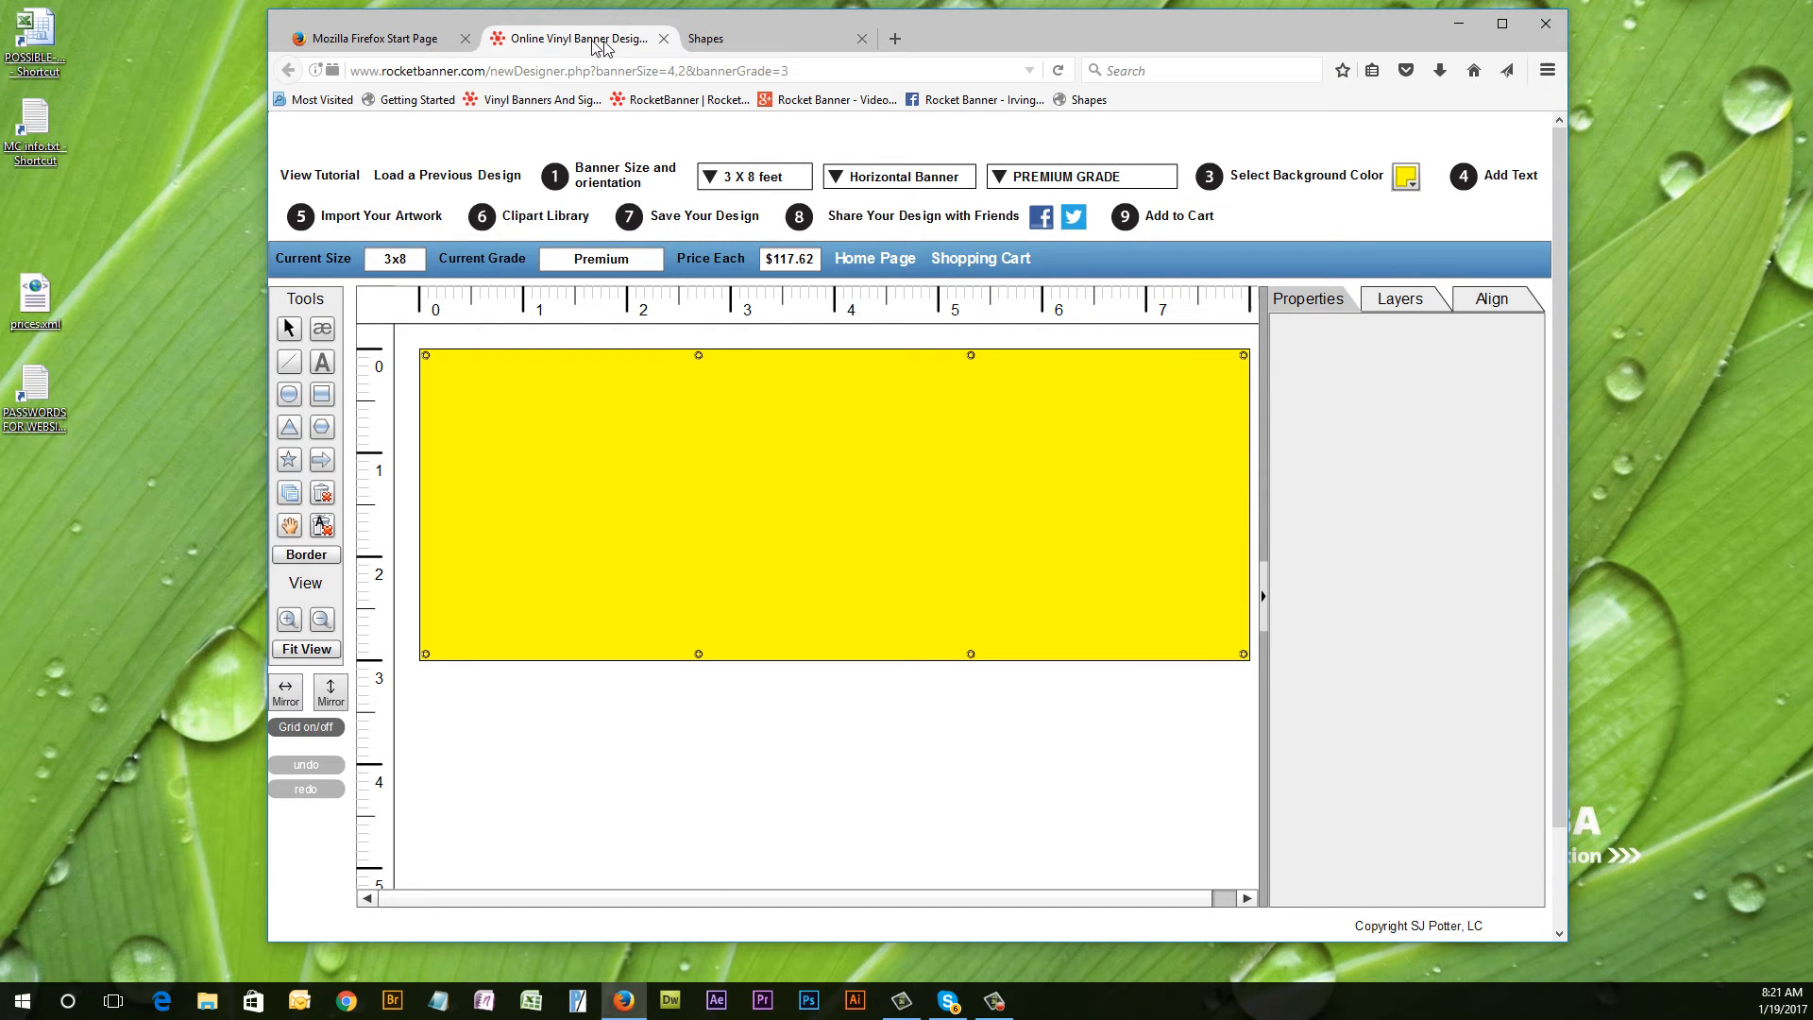
pyautogui.click(1496, 177)
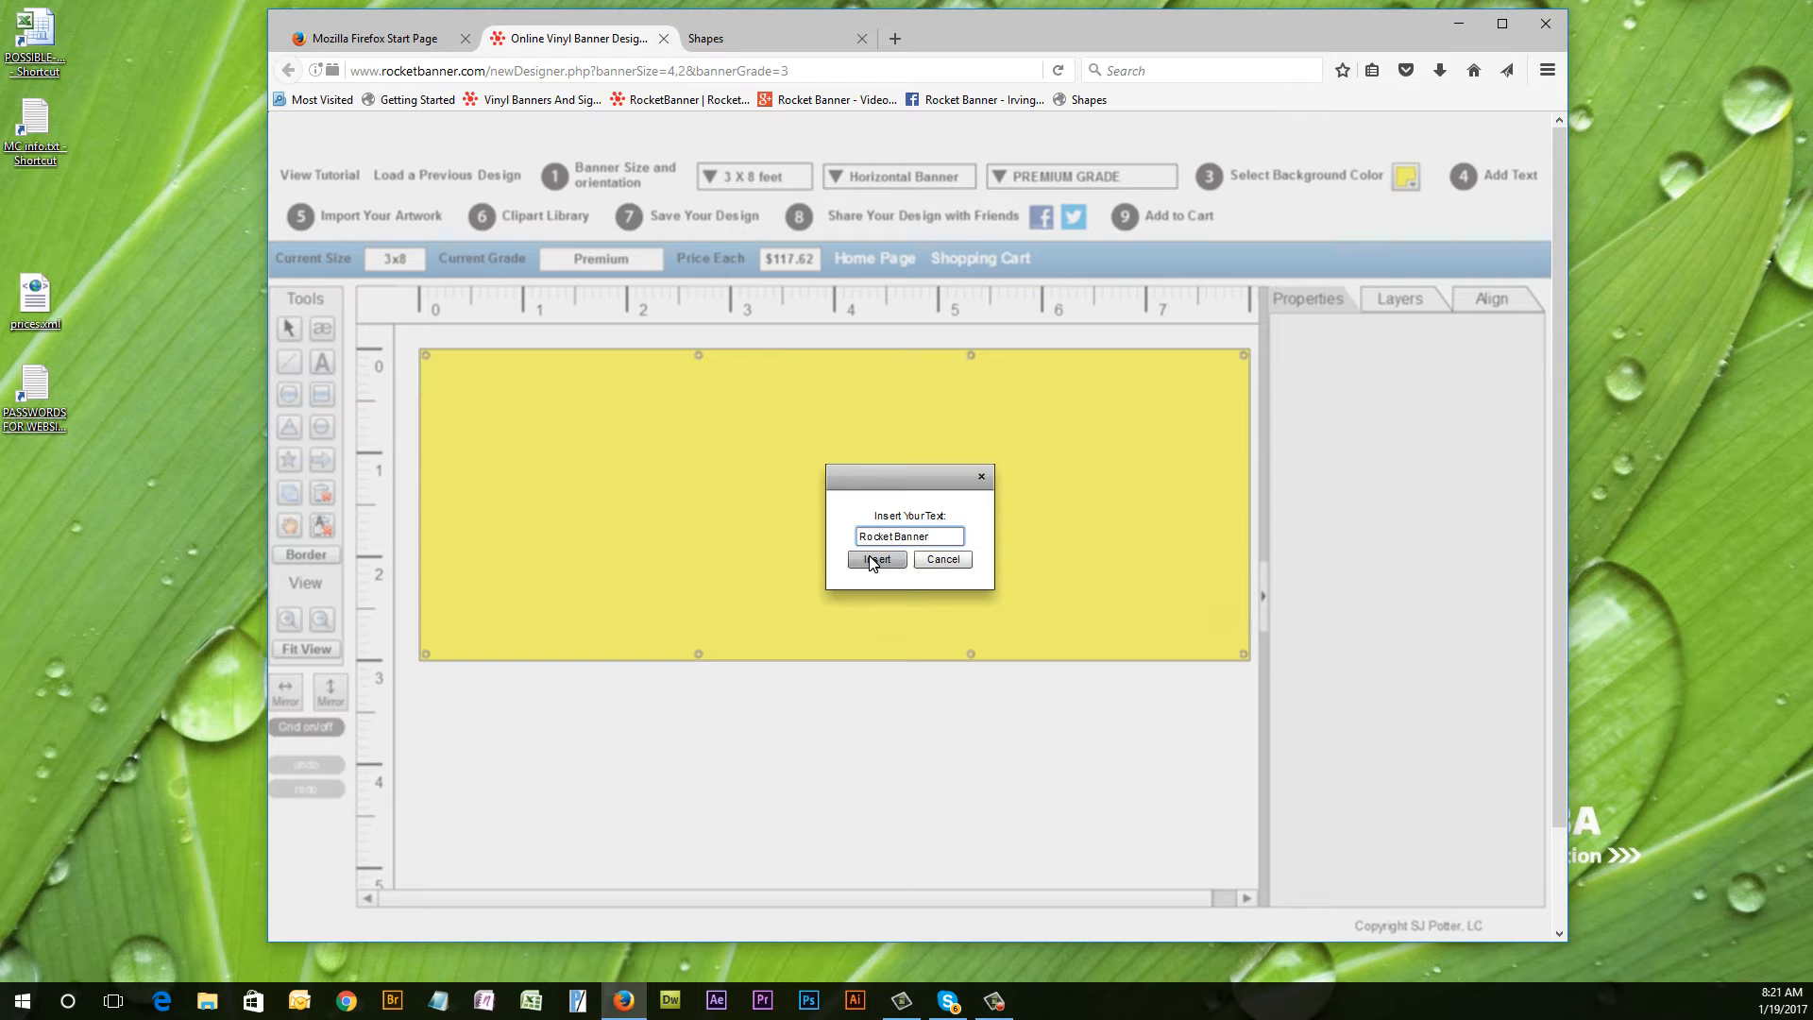
pyautogui.click(872, 561)
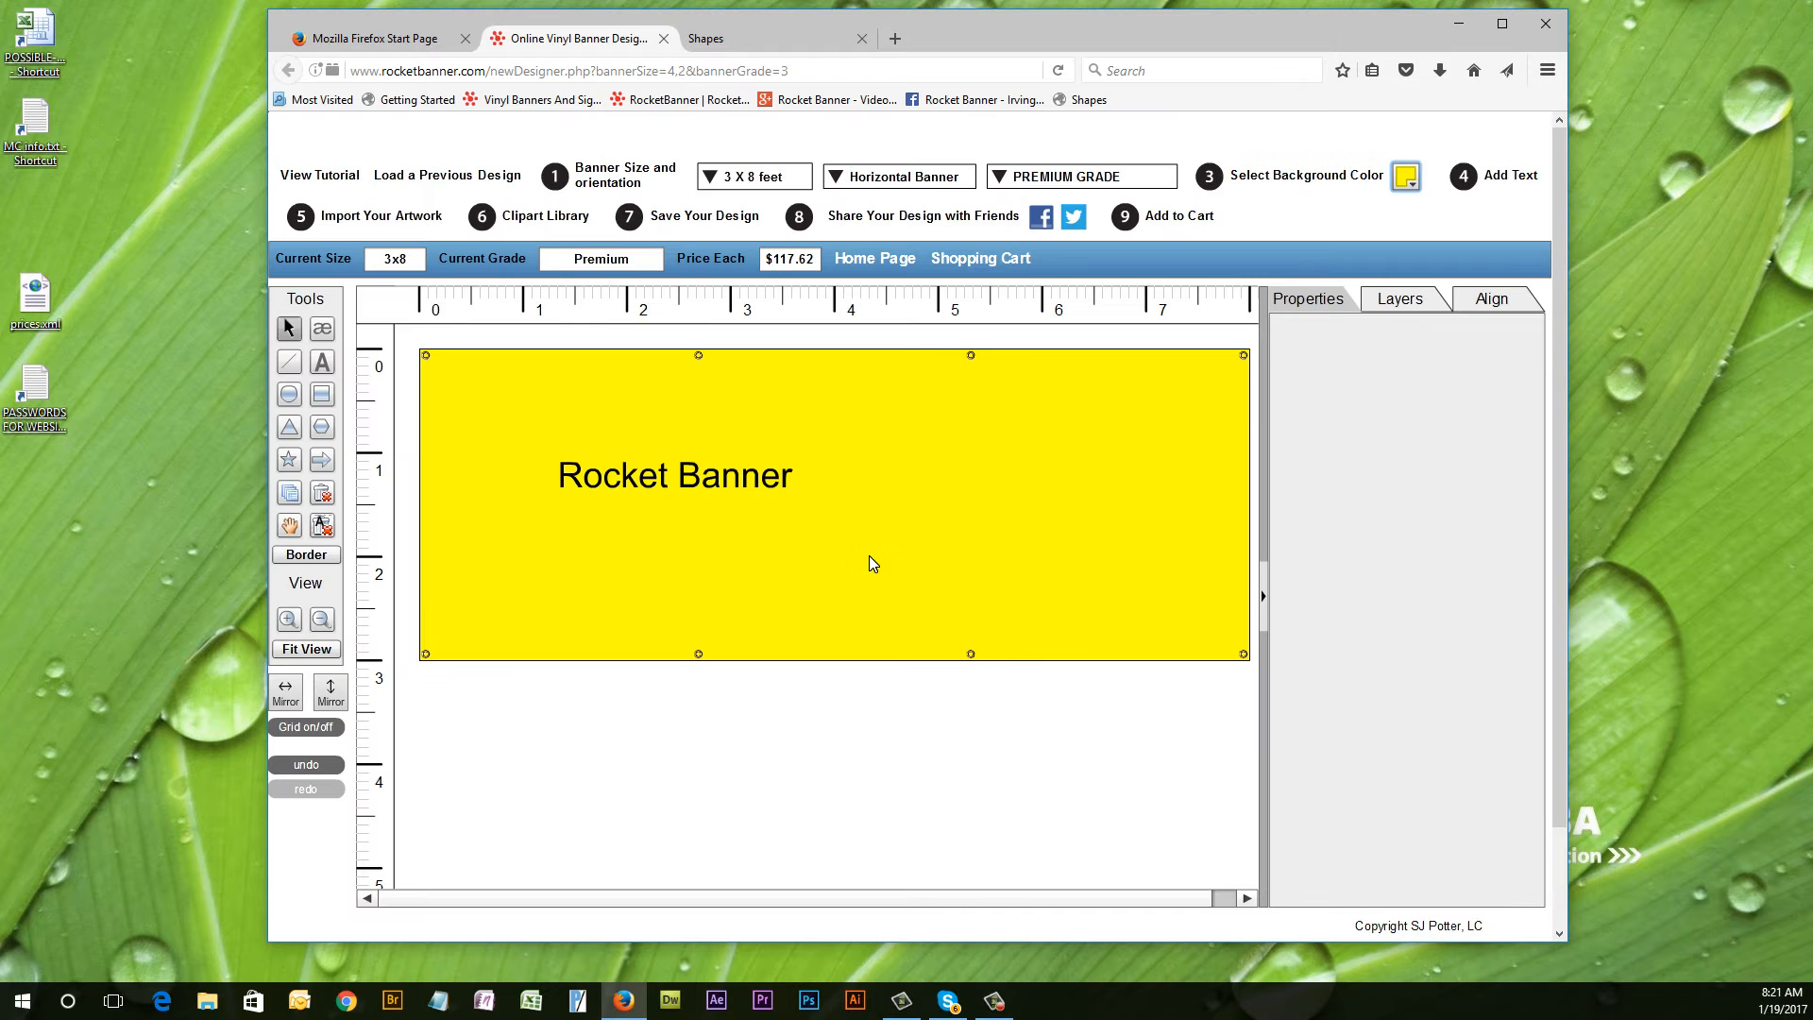
# Move the Rocket Banner text to the upper middle of the banner and show the alignment options.
pyautogui.click(699, 493)
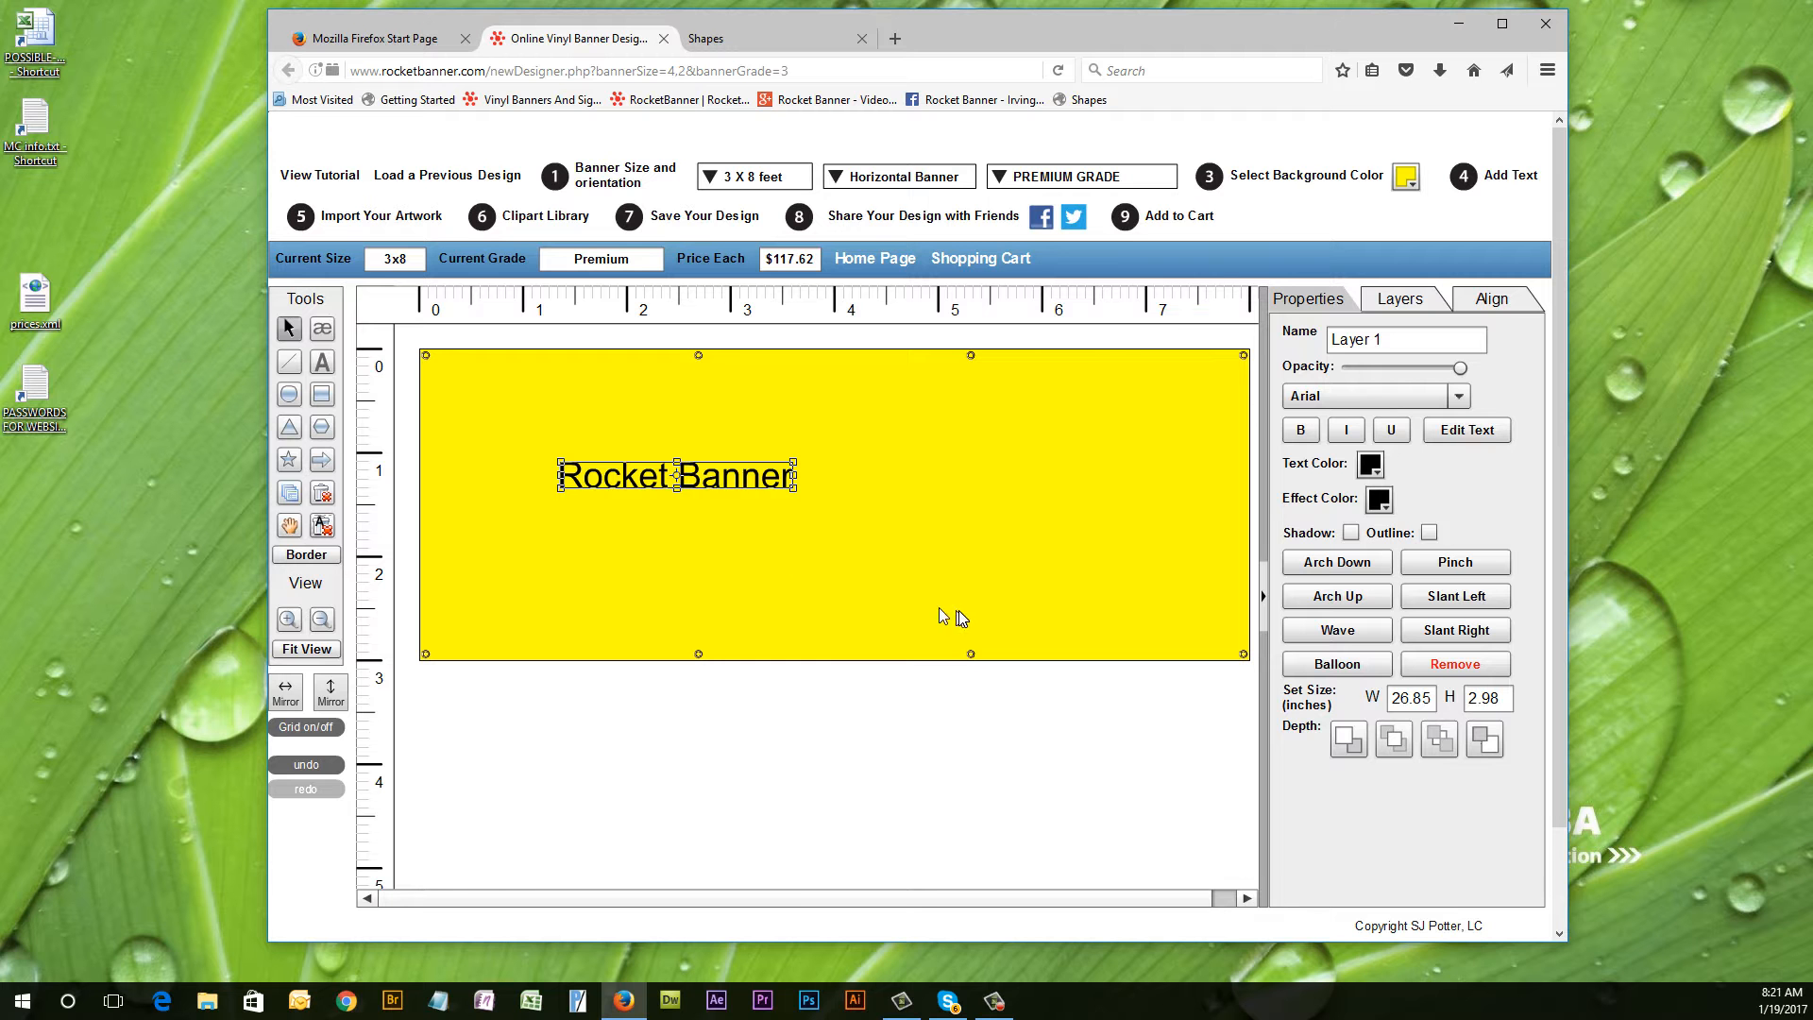
pyautogui.moveTo(721, 475); pyautogui.dragTo(841, 446)
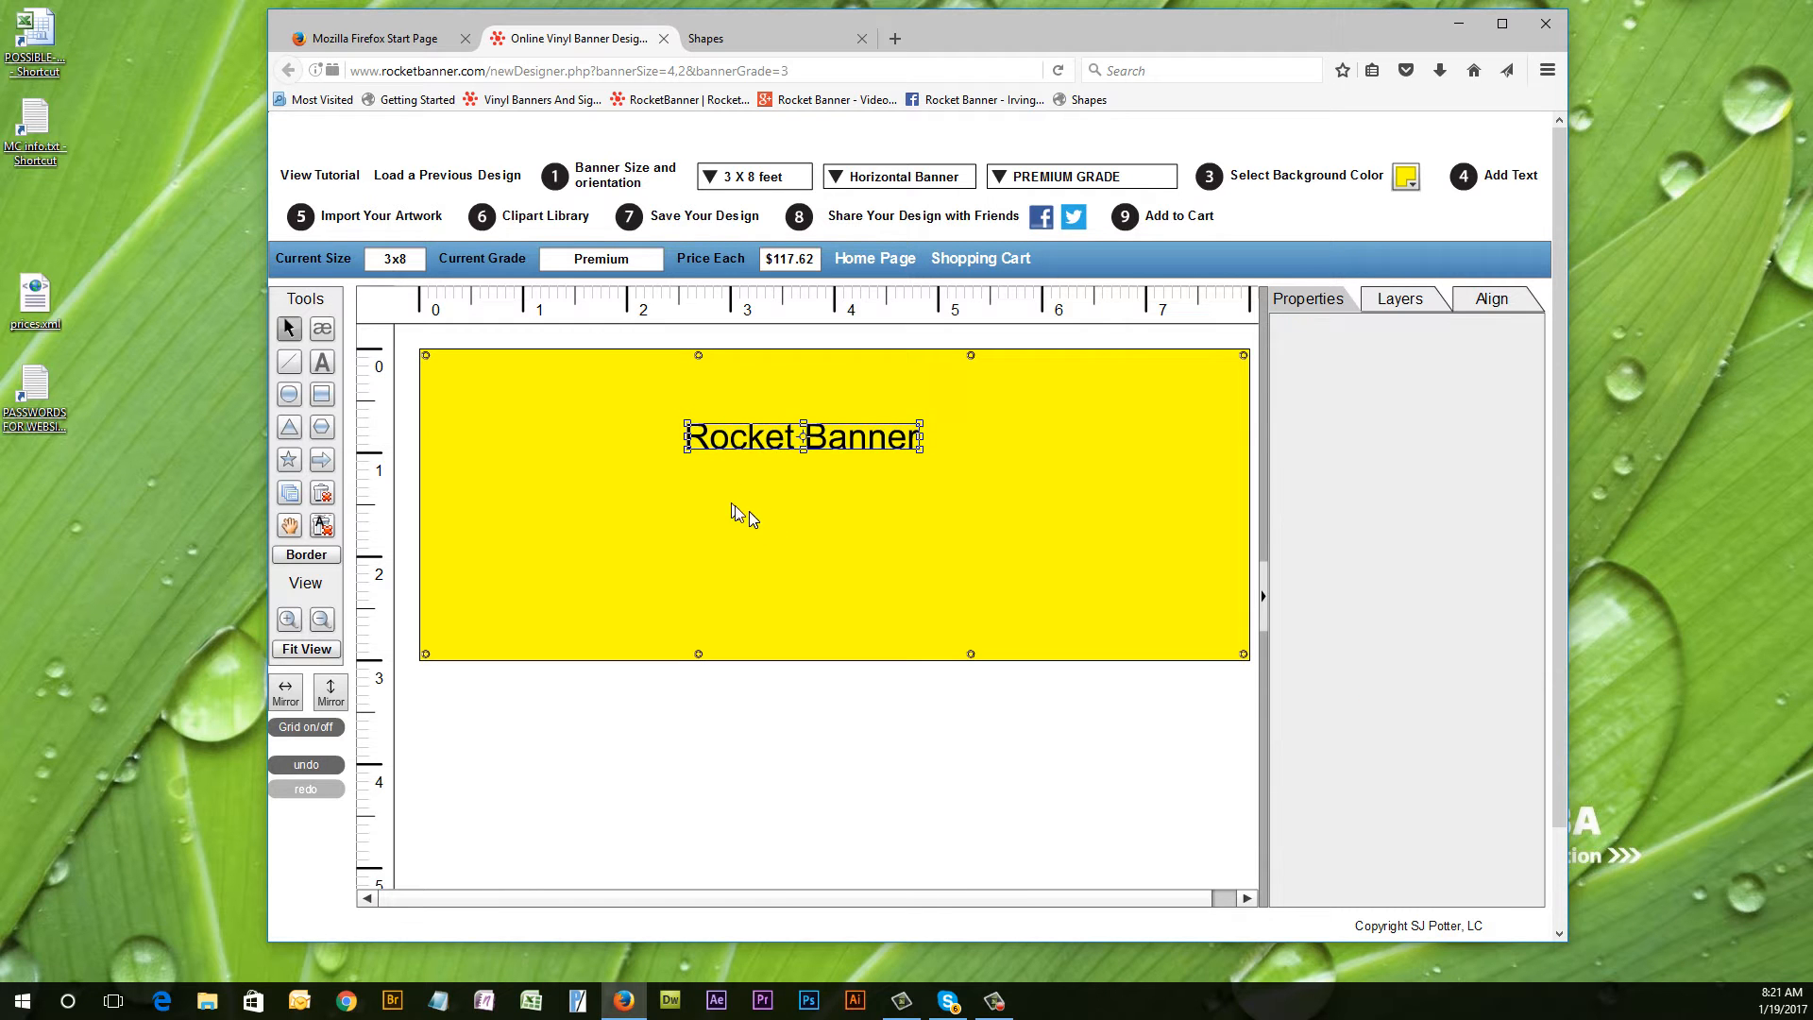
pyautogui.click(1484, 304)
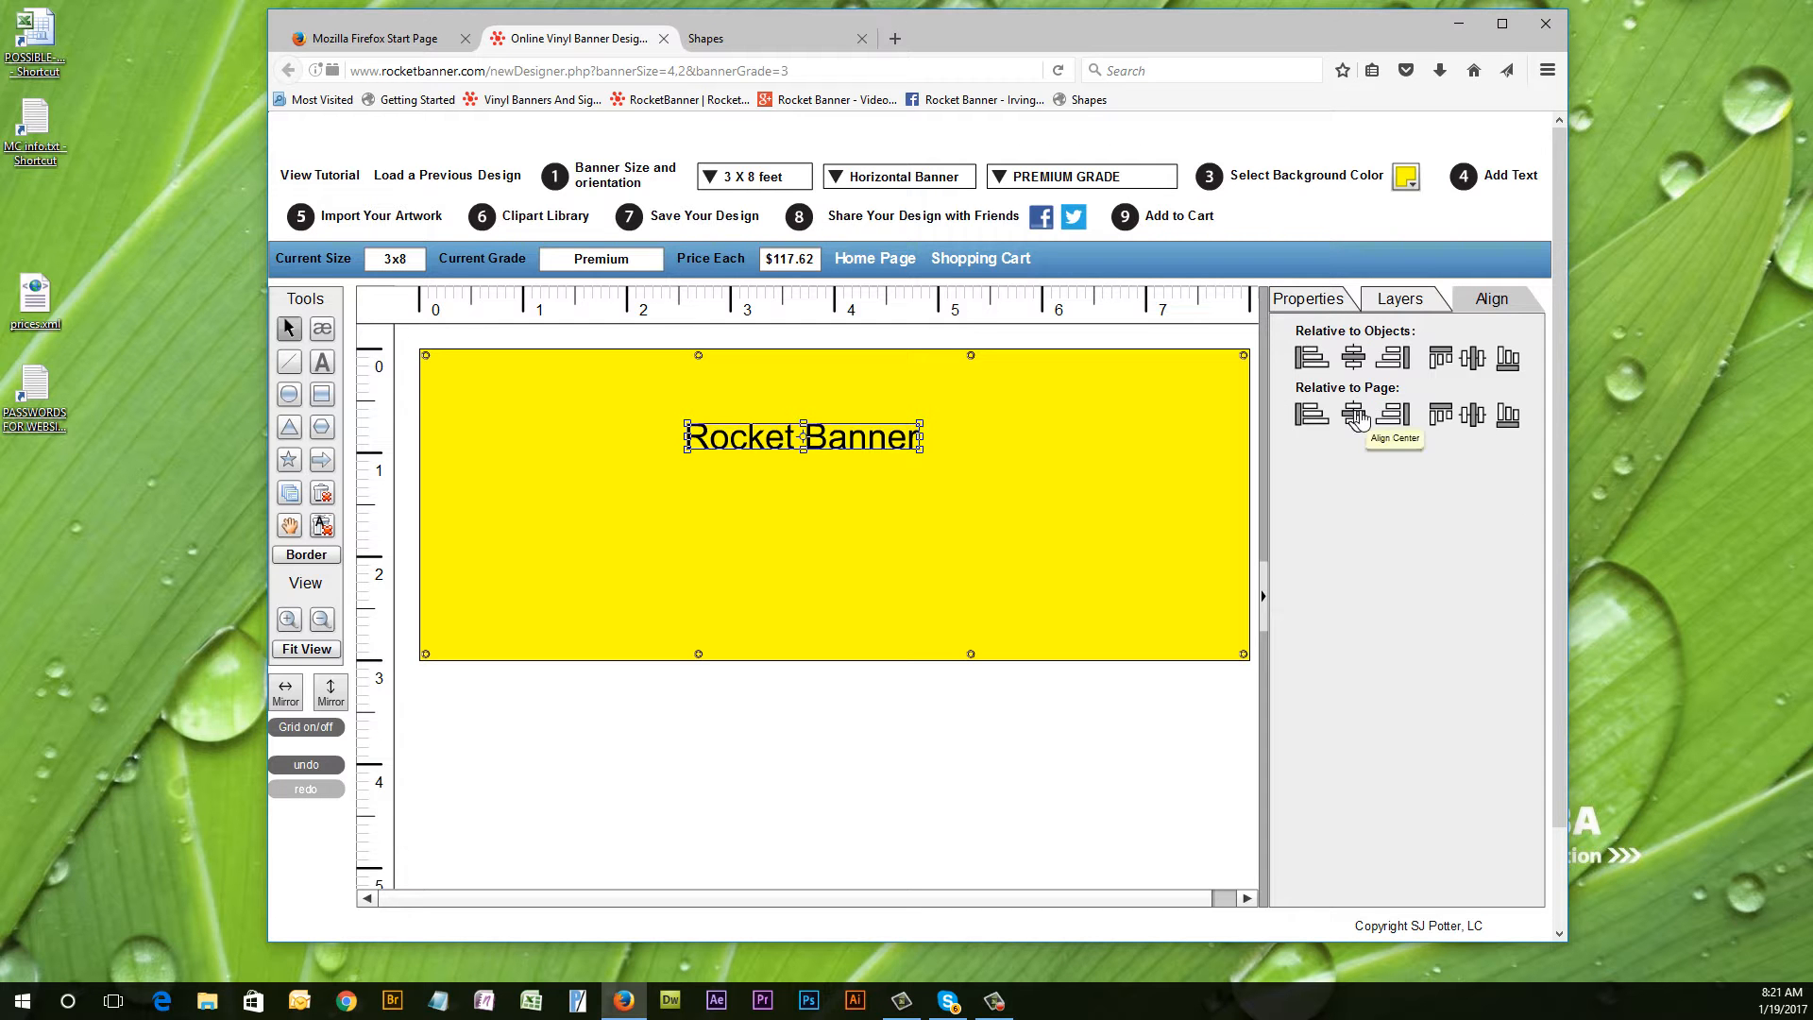
pyautogui.click(836, 463)
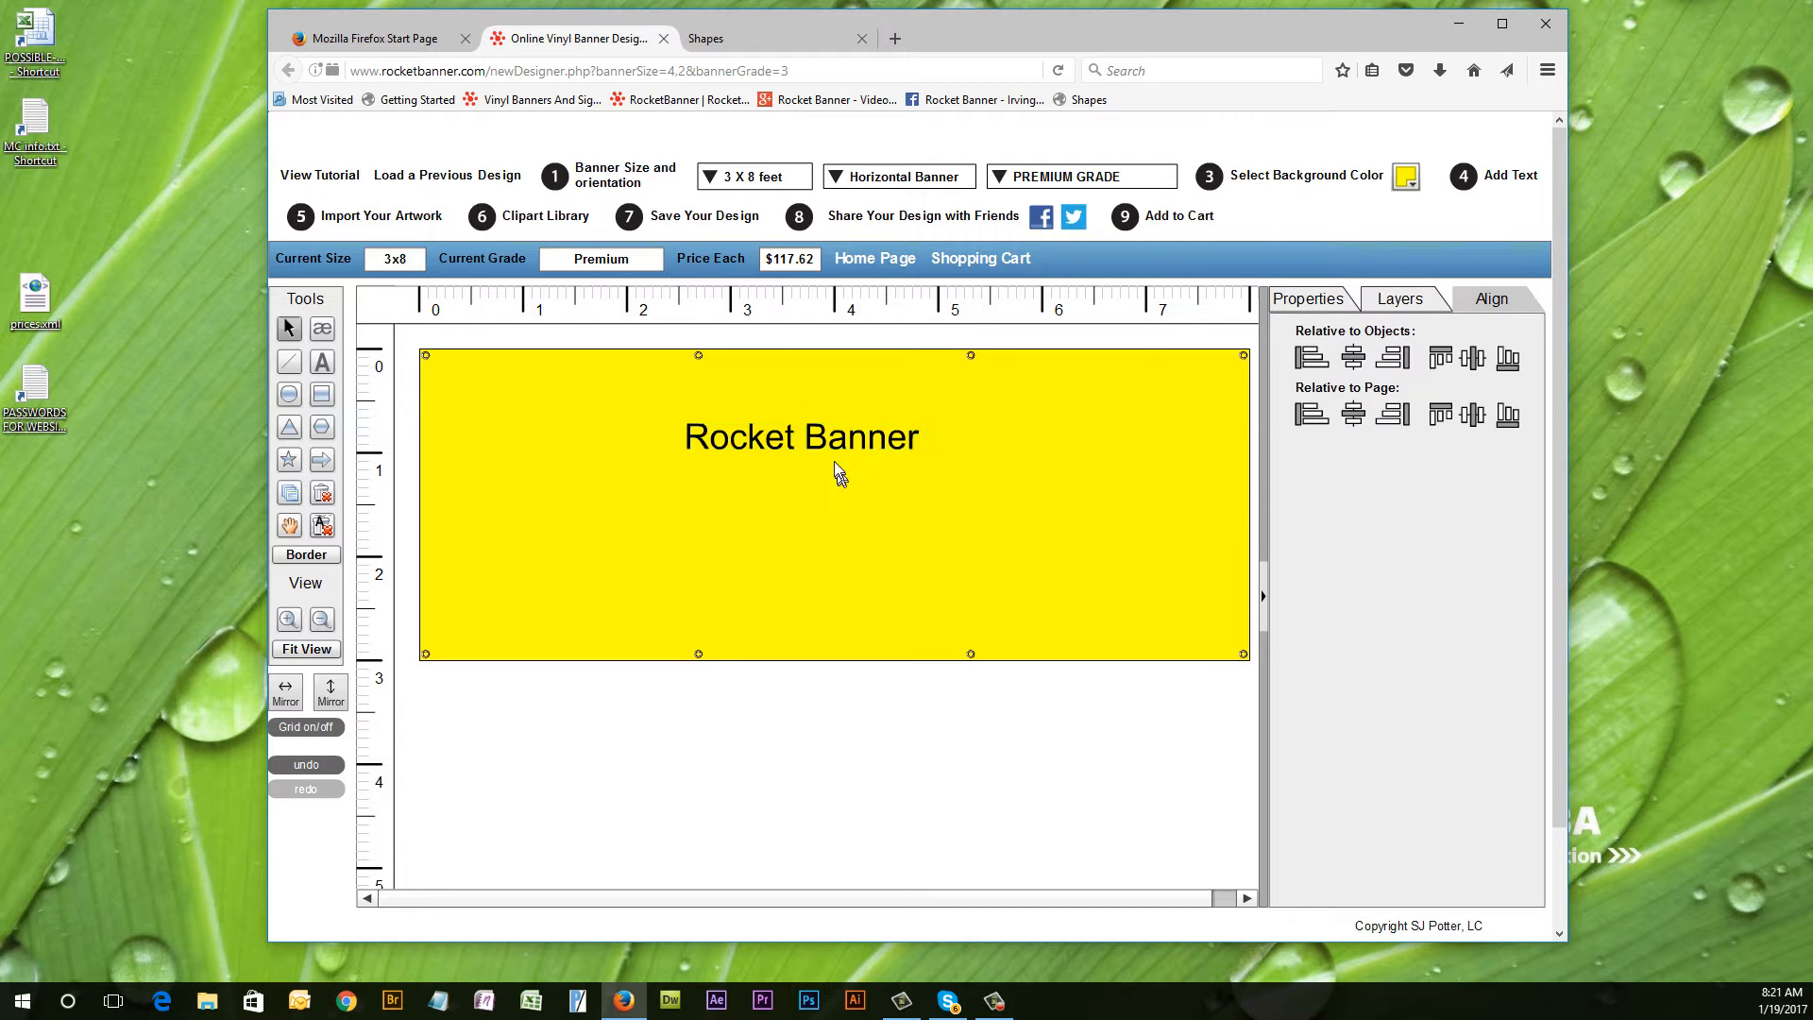
# Center the Rocket Banner text horizontally relative to the page and raise it to about 0.8 ft below the banner's upper edge.
pyautogui.click(840, 446)
pyautogui.moveTo(840, 457); pyautogui.dragTo(743, 505)
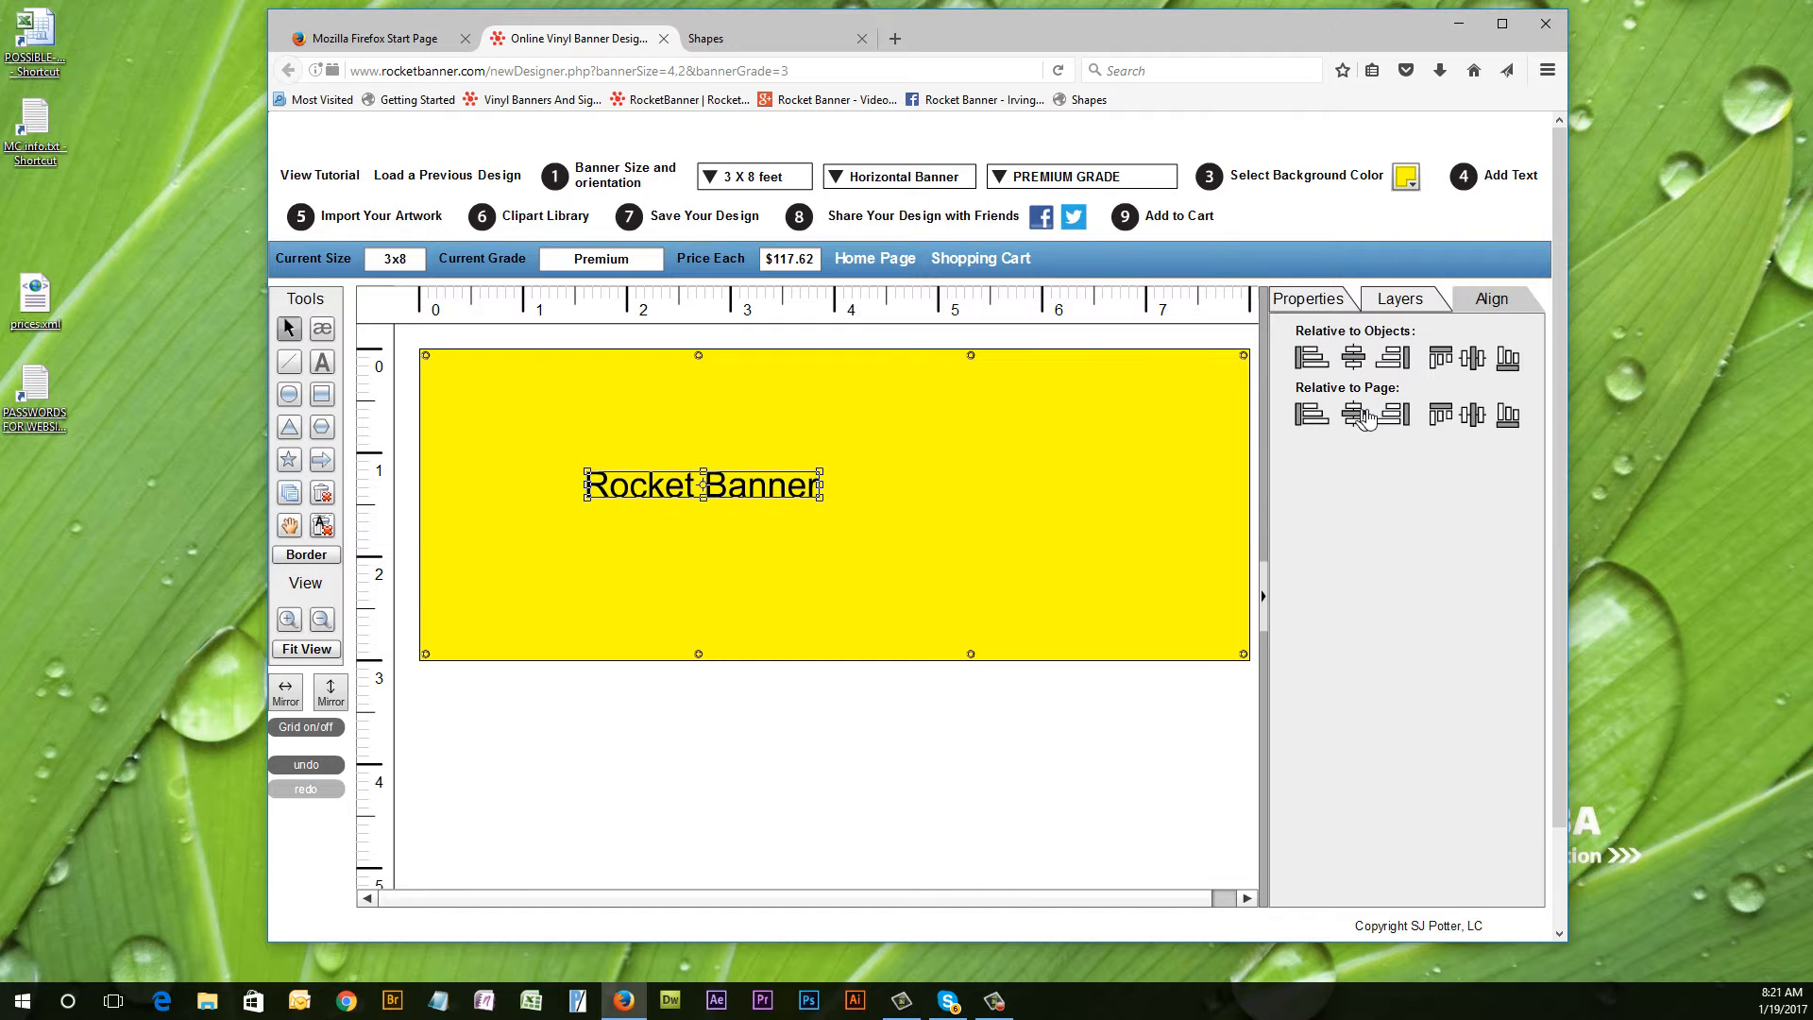
pyautogui.click(1360, 419)
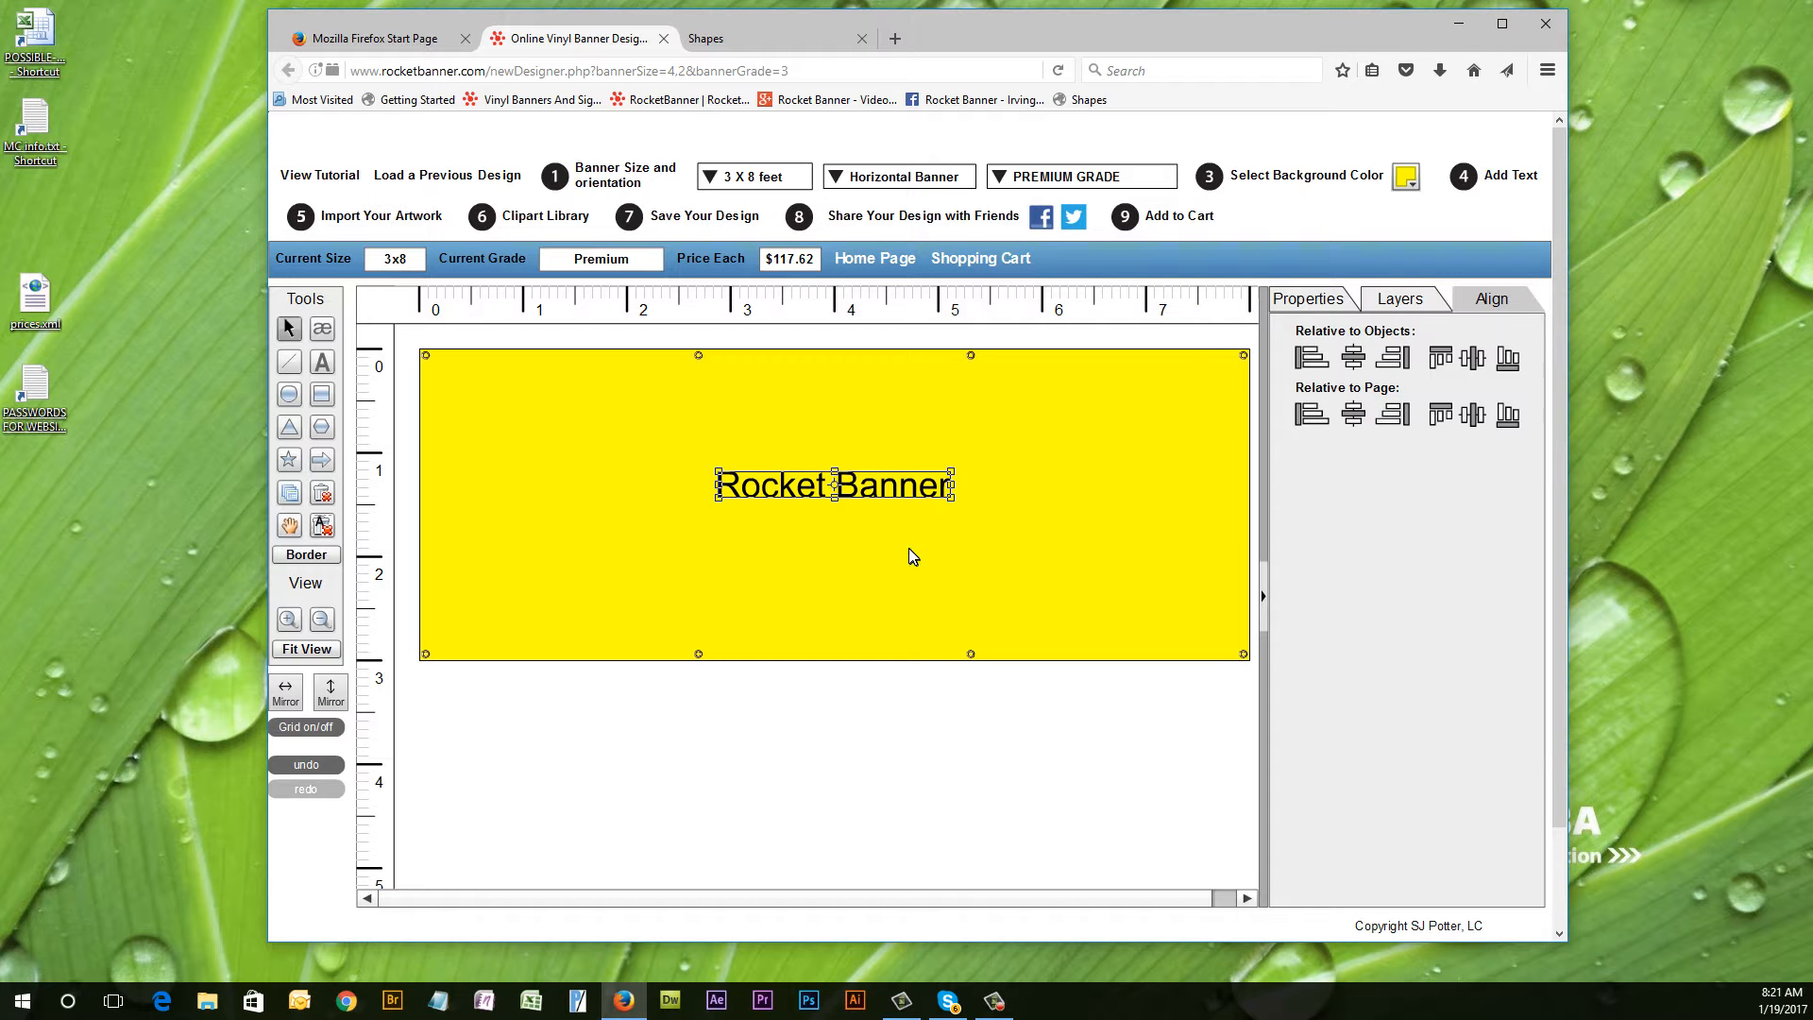
pyautogui.moveTo(855, 498); pyautogui.dragTo(857, 447)
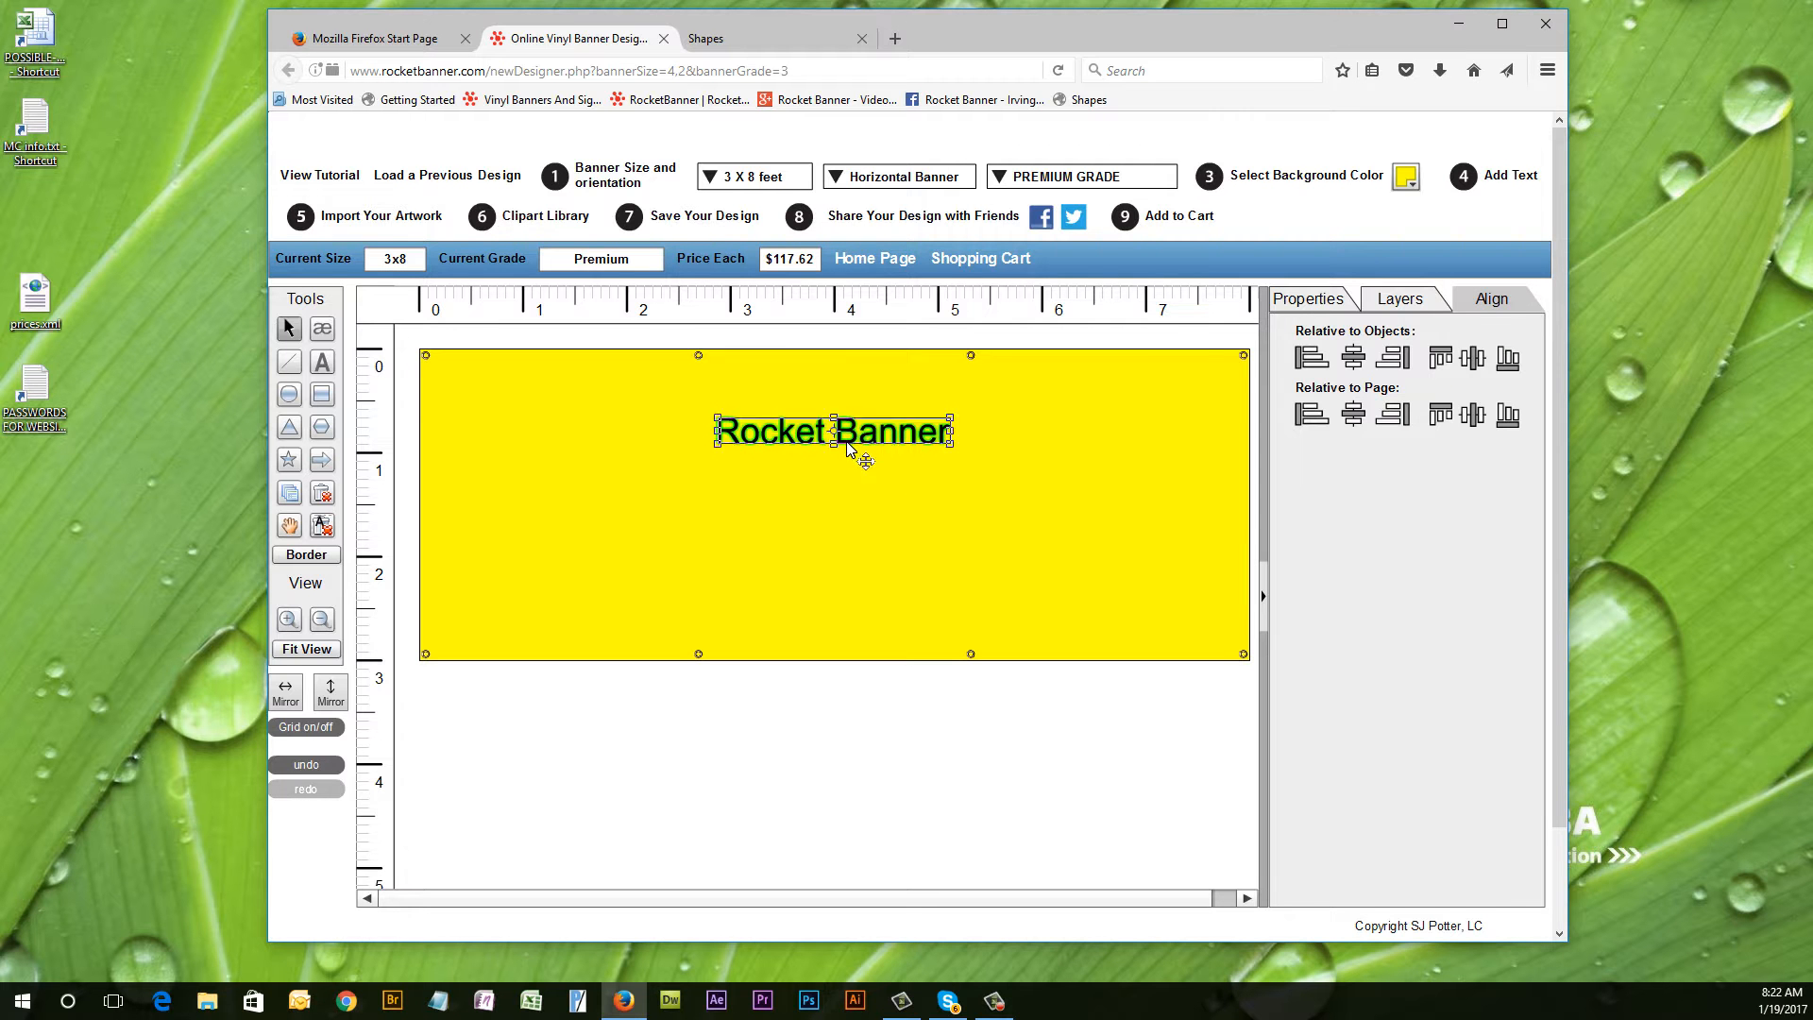
pyautogui.click(858, 452)
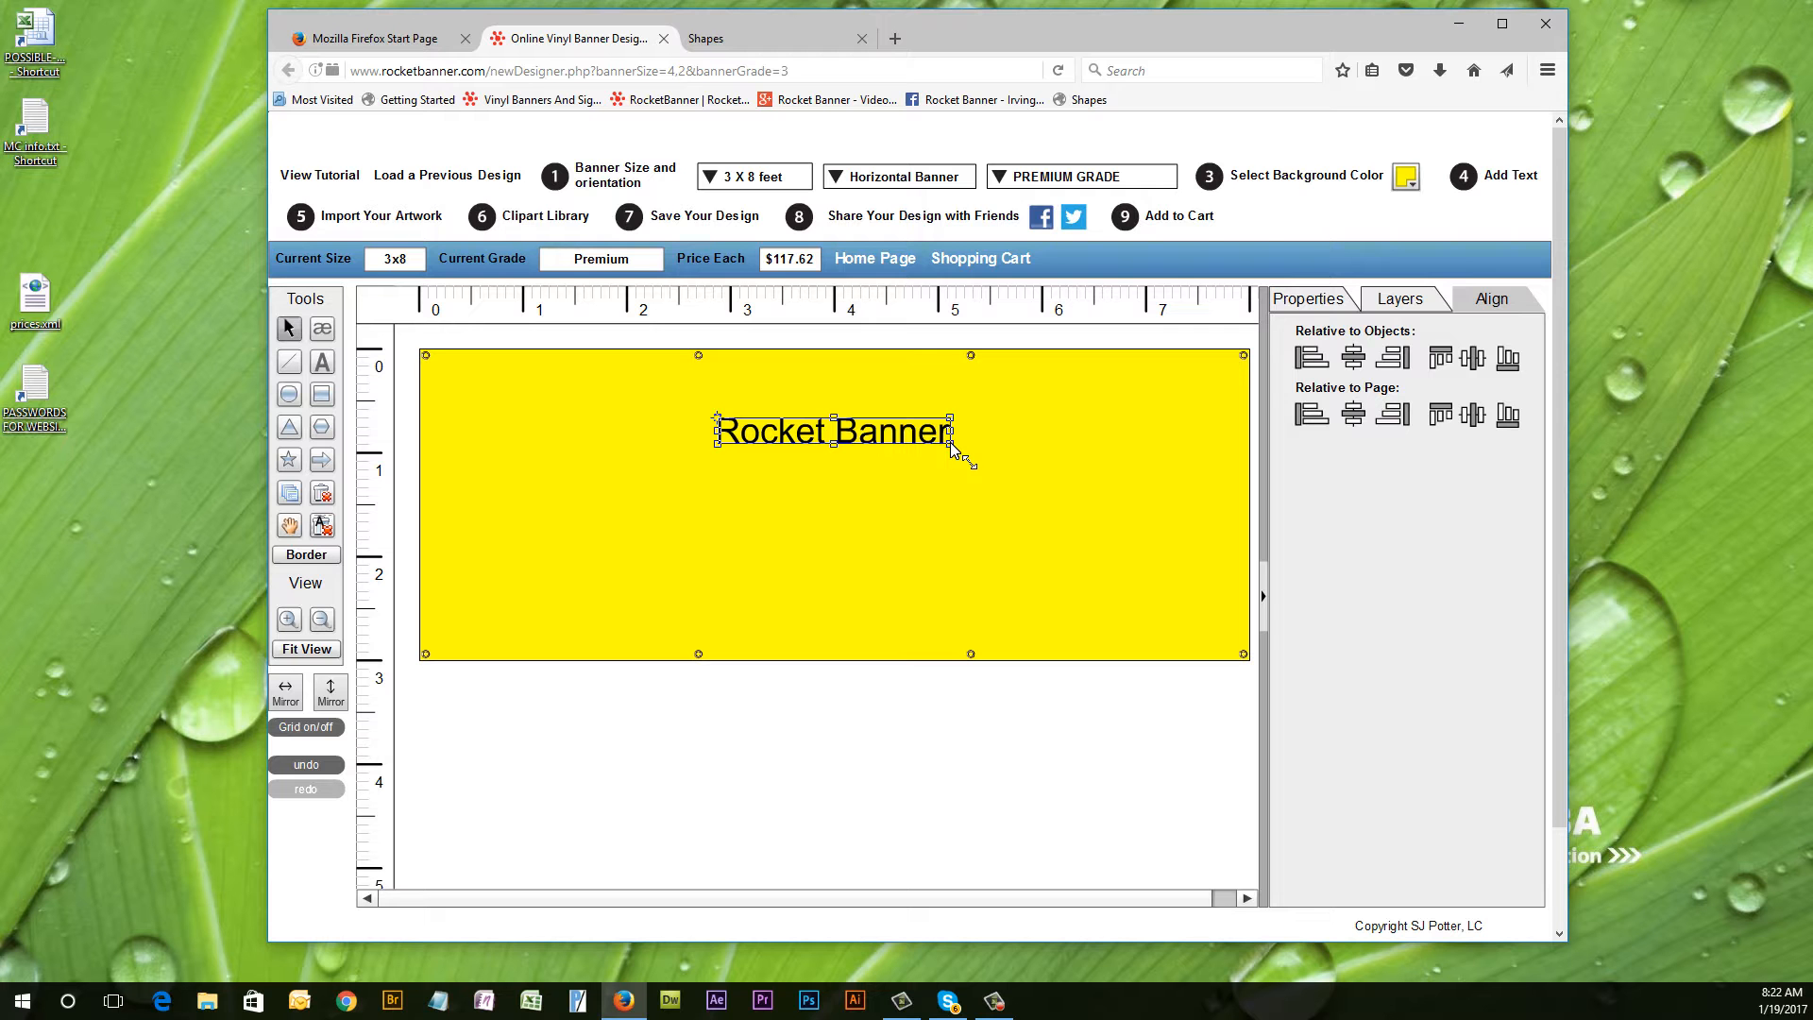
# Enlarge the Rocket Banner text to about 78 inches wide and center it horizontally relative to the page.
pyautogui.moveTo(958, 452); pyautogui.dragTo(1186, 558)
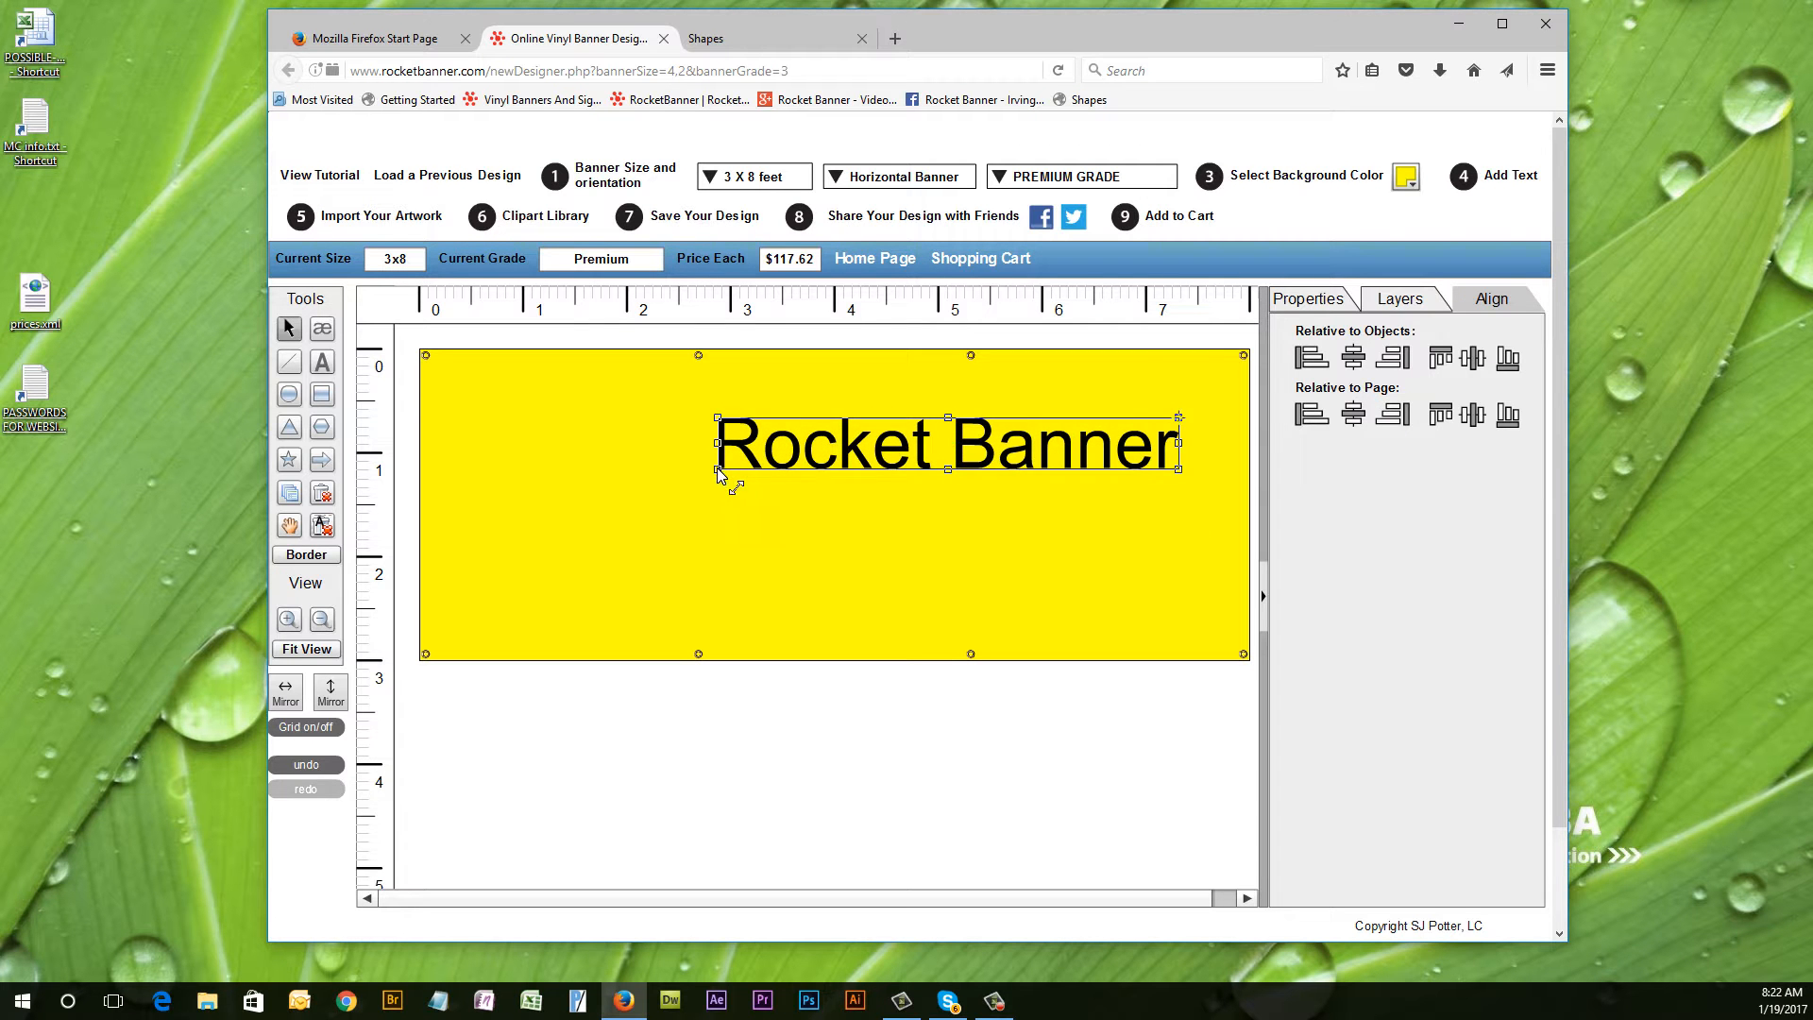
pyautogui.moveTo(717, 470); pyautogui.dragTo(501, 507)
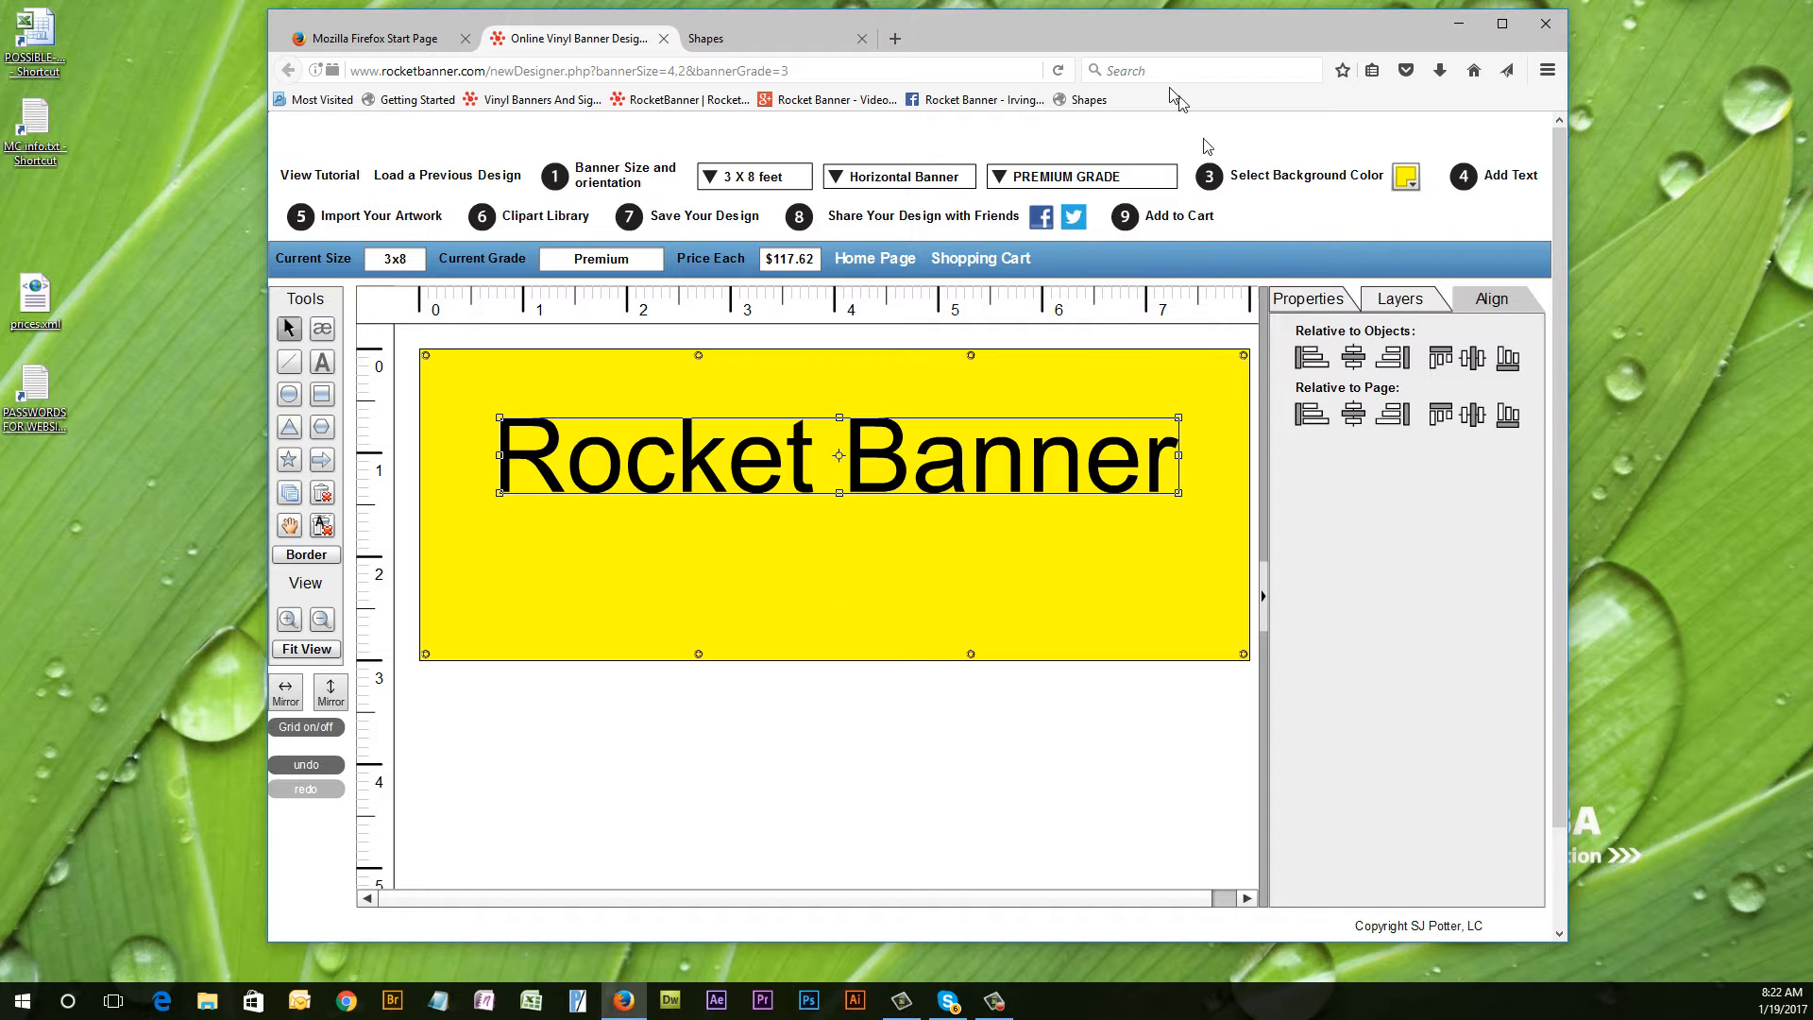
pyautogui.click(1353, 416)
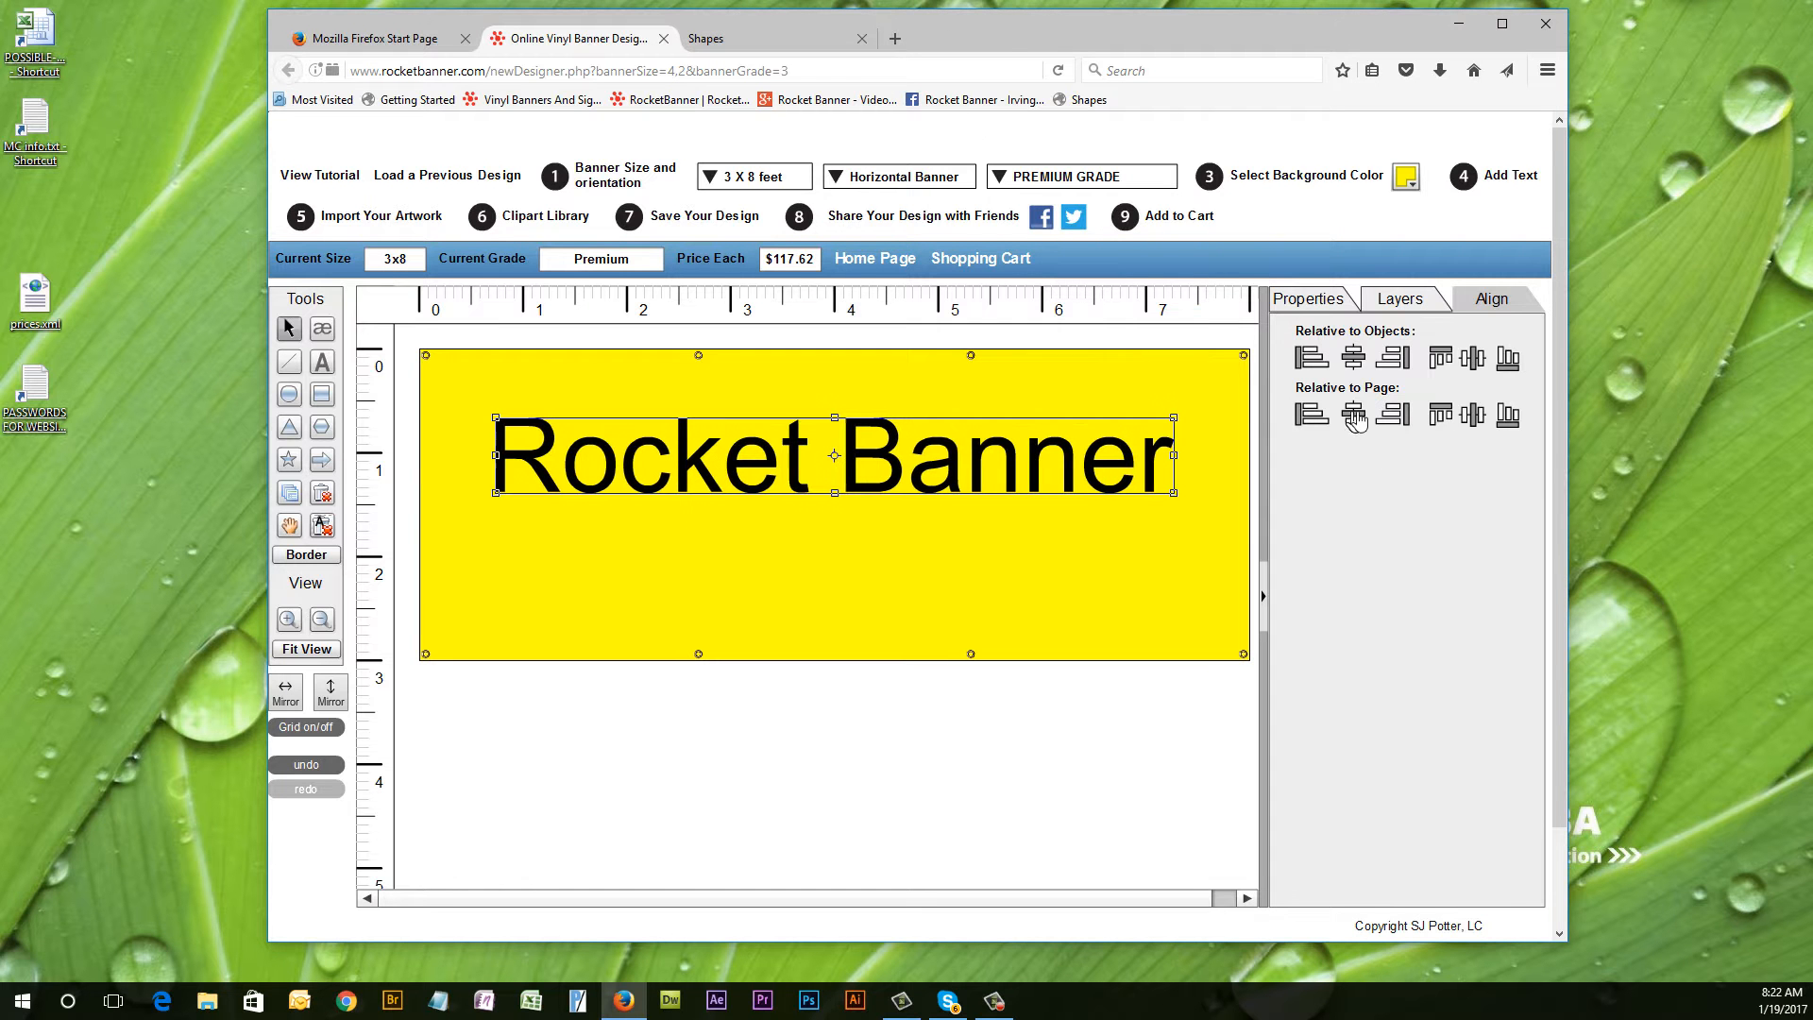
# Switch to the hotdealsmaker designer and insert the text "Rocket Banner" on its banner.
pyautogui.click(737, 36)
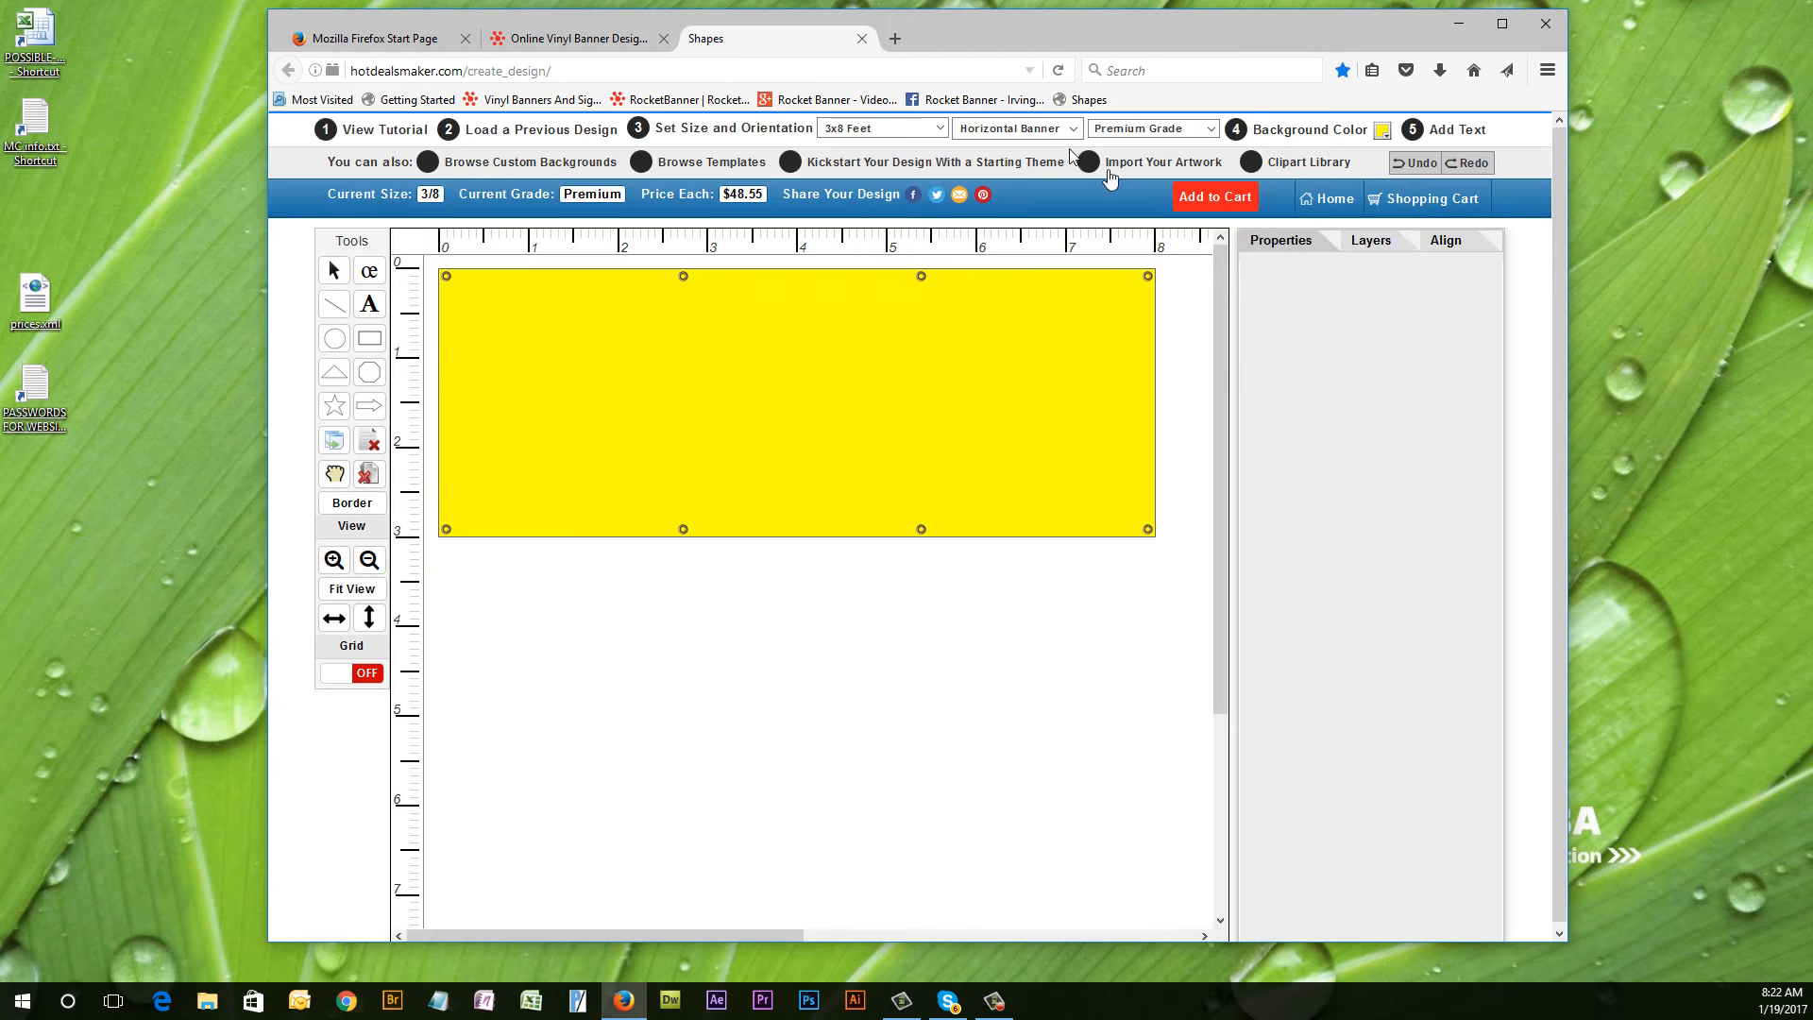
pyautogui.click(1449, 135)
pyautogui.click(827, 431)
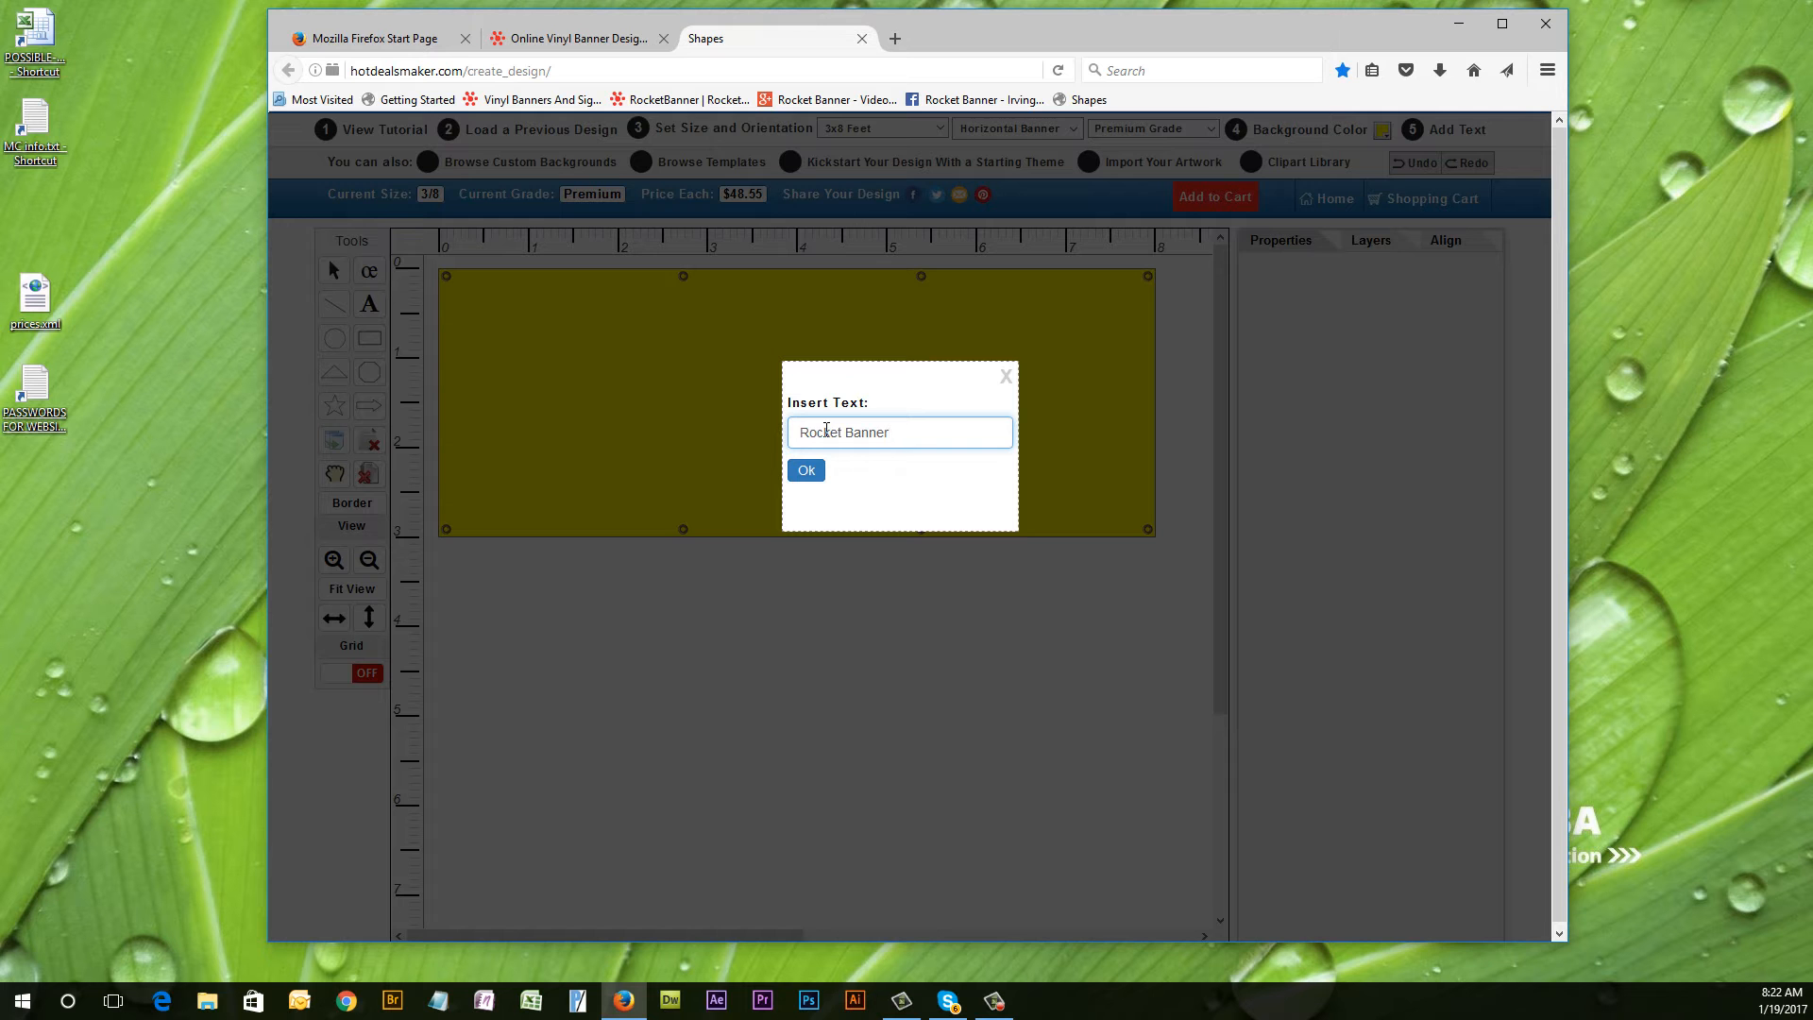
pyautogui.click(805, 469)
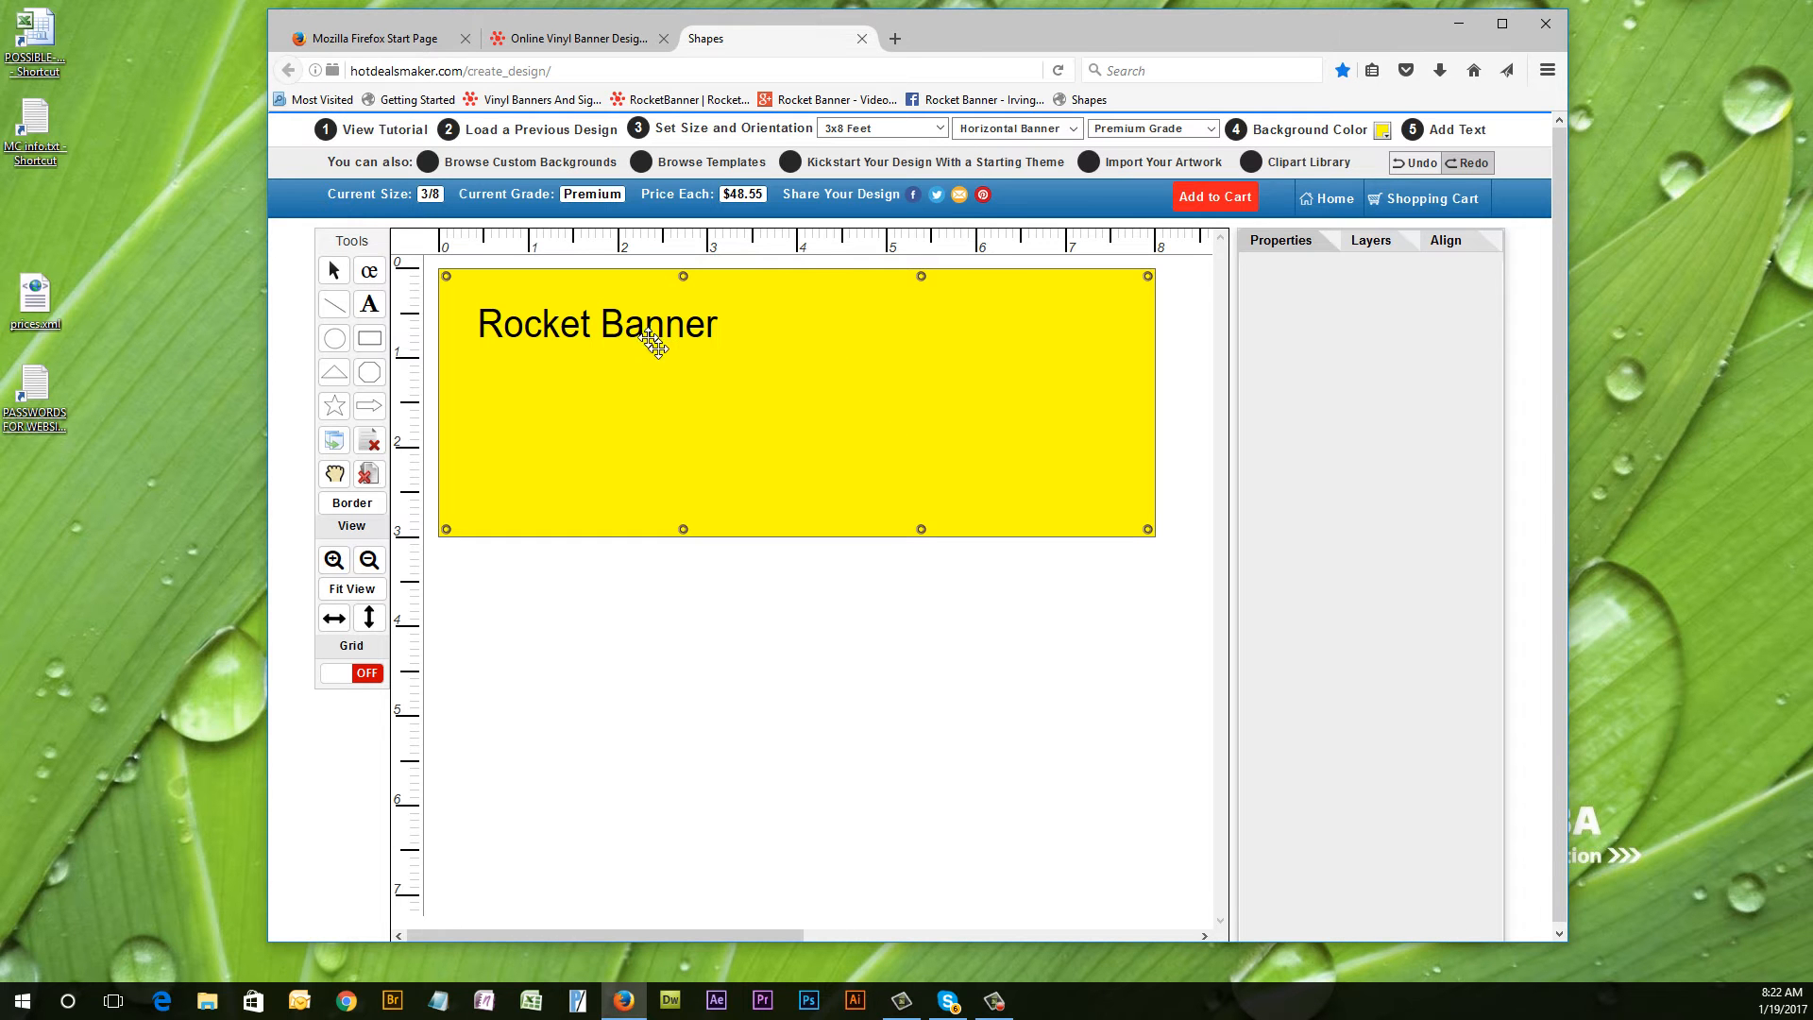
# Move the Rocket Banner text to the upper middle of the hotdealsmaker banner, then deselect it.
pyautogui.doubleClick(604, 324)
pyautogui.click(616, 368)
pyautogui.click(631, 341)
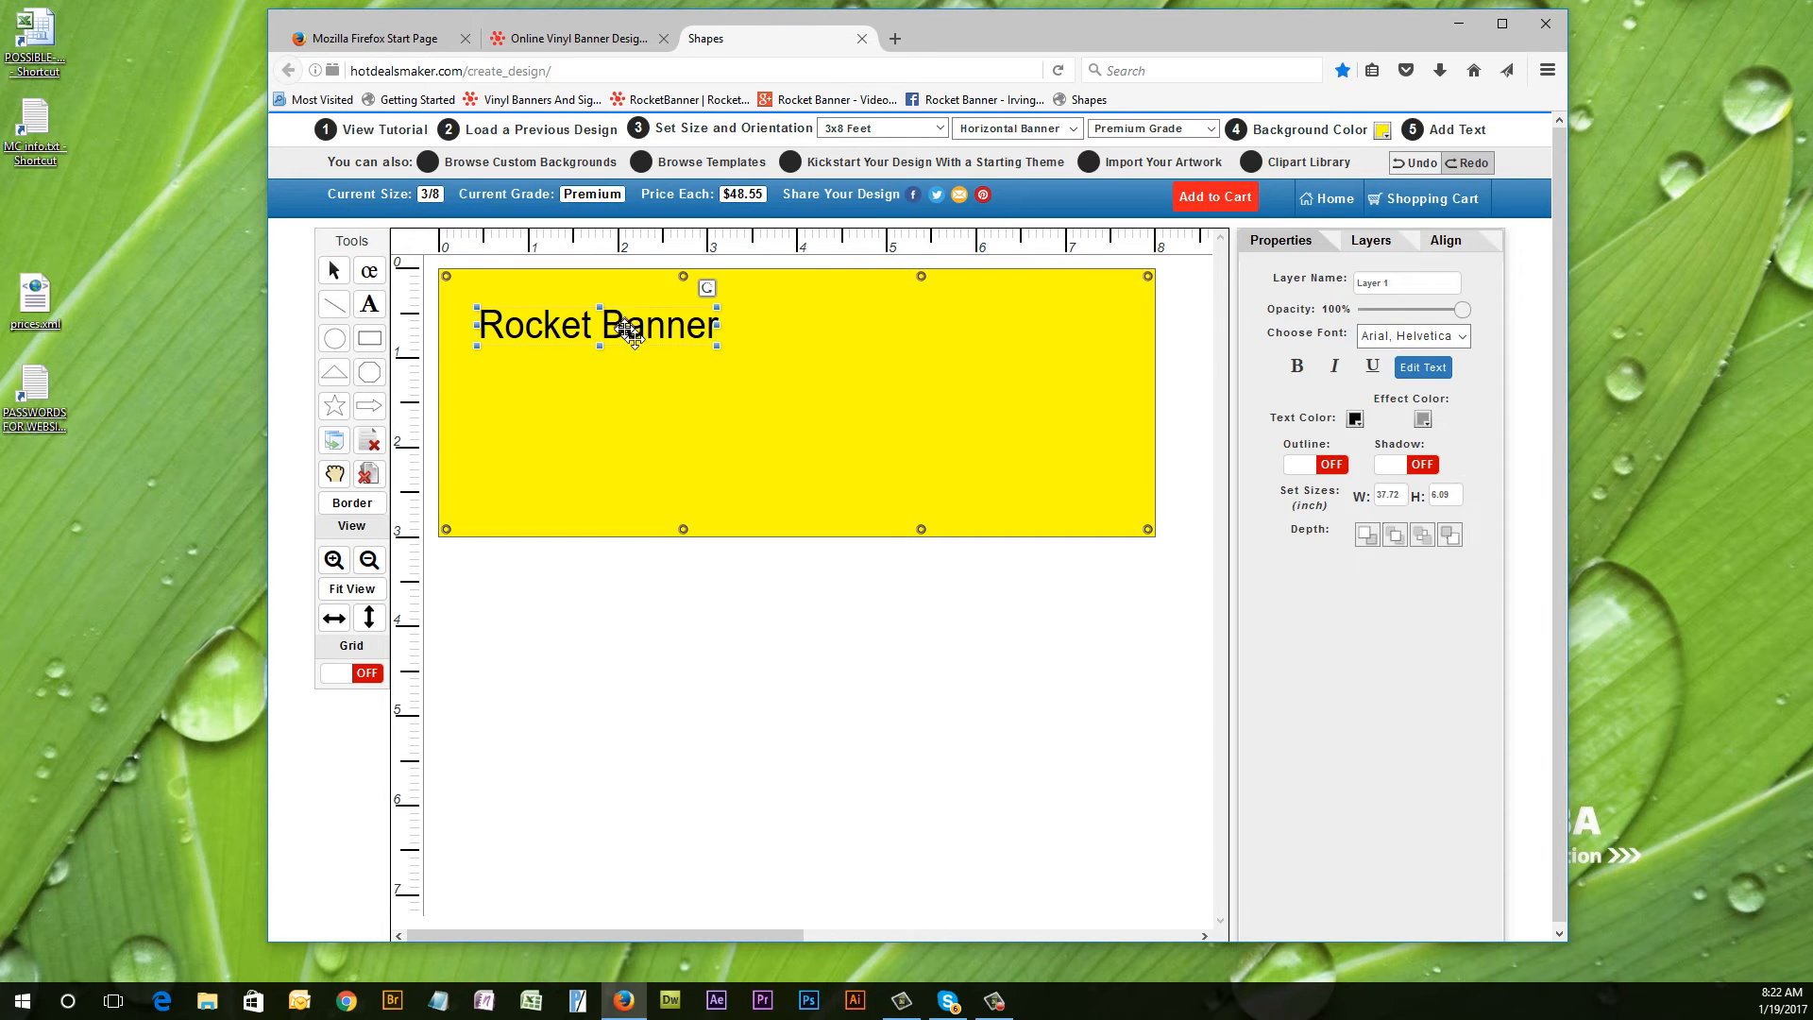
pyautogui.moveTo(620, 327); pyautogui.dragTo(864, 390)
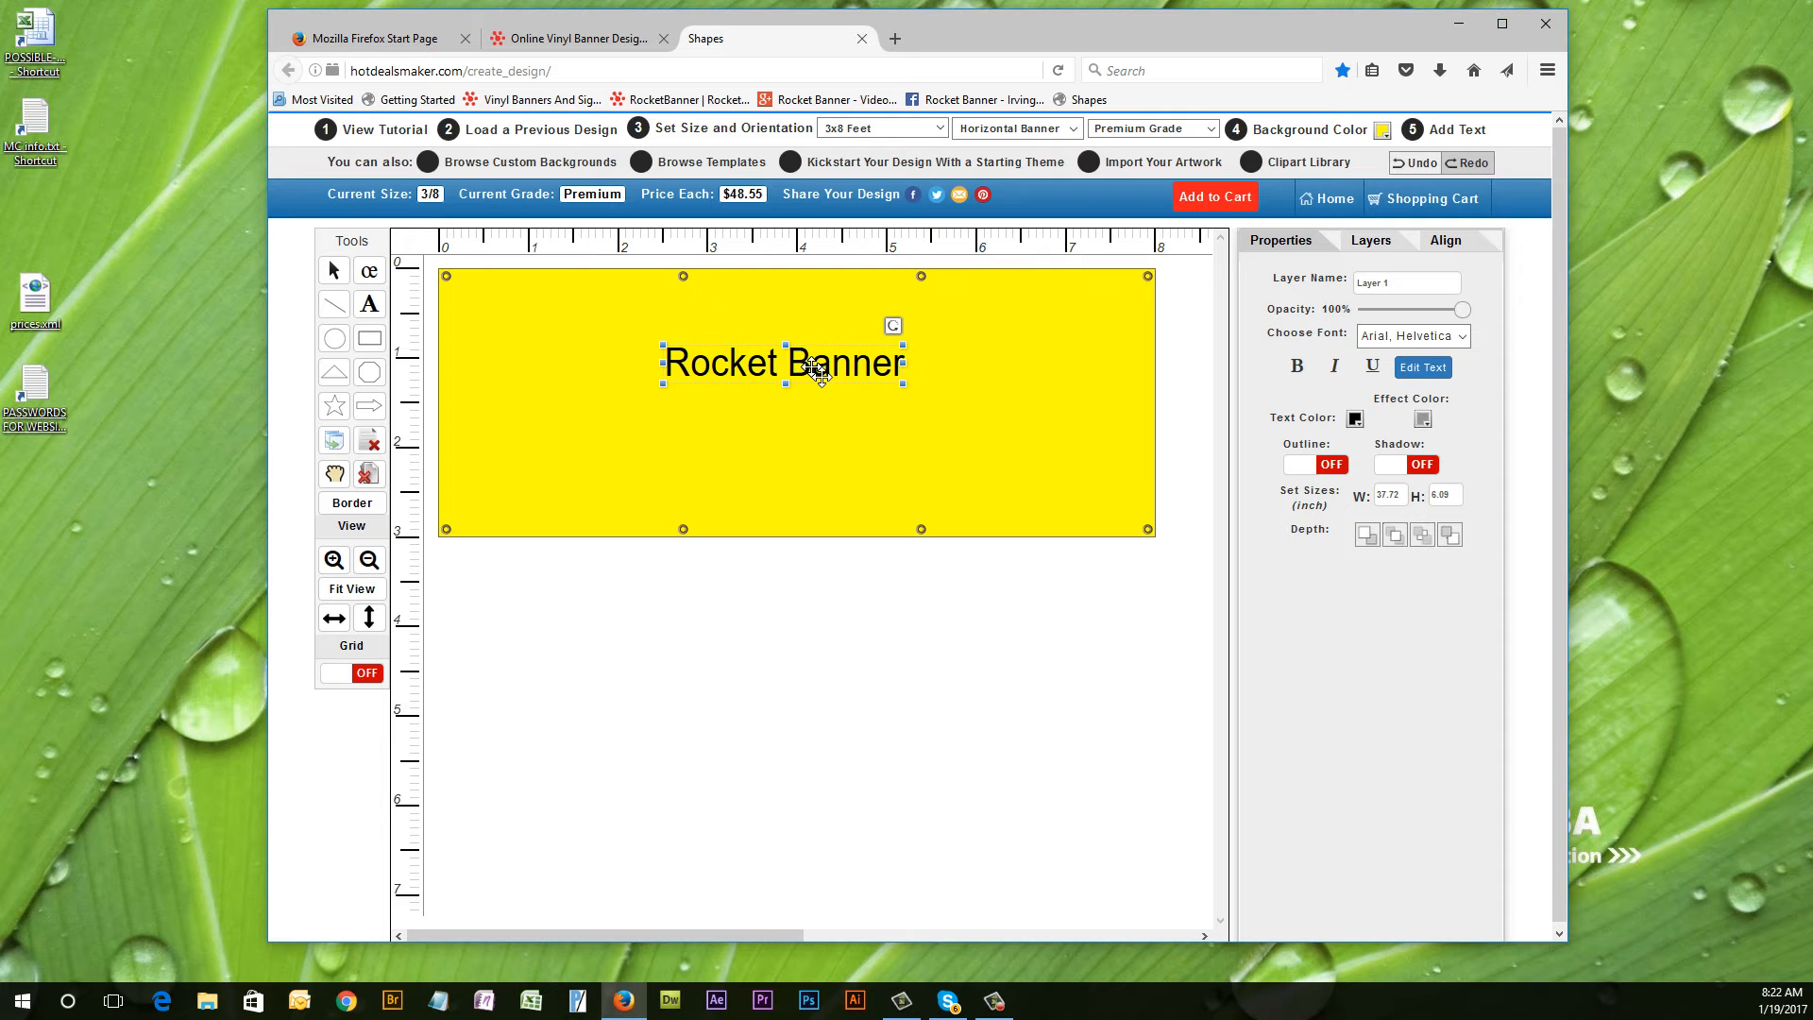
pyautogui.click(780, 442)
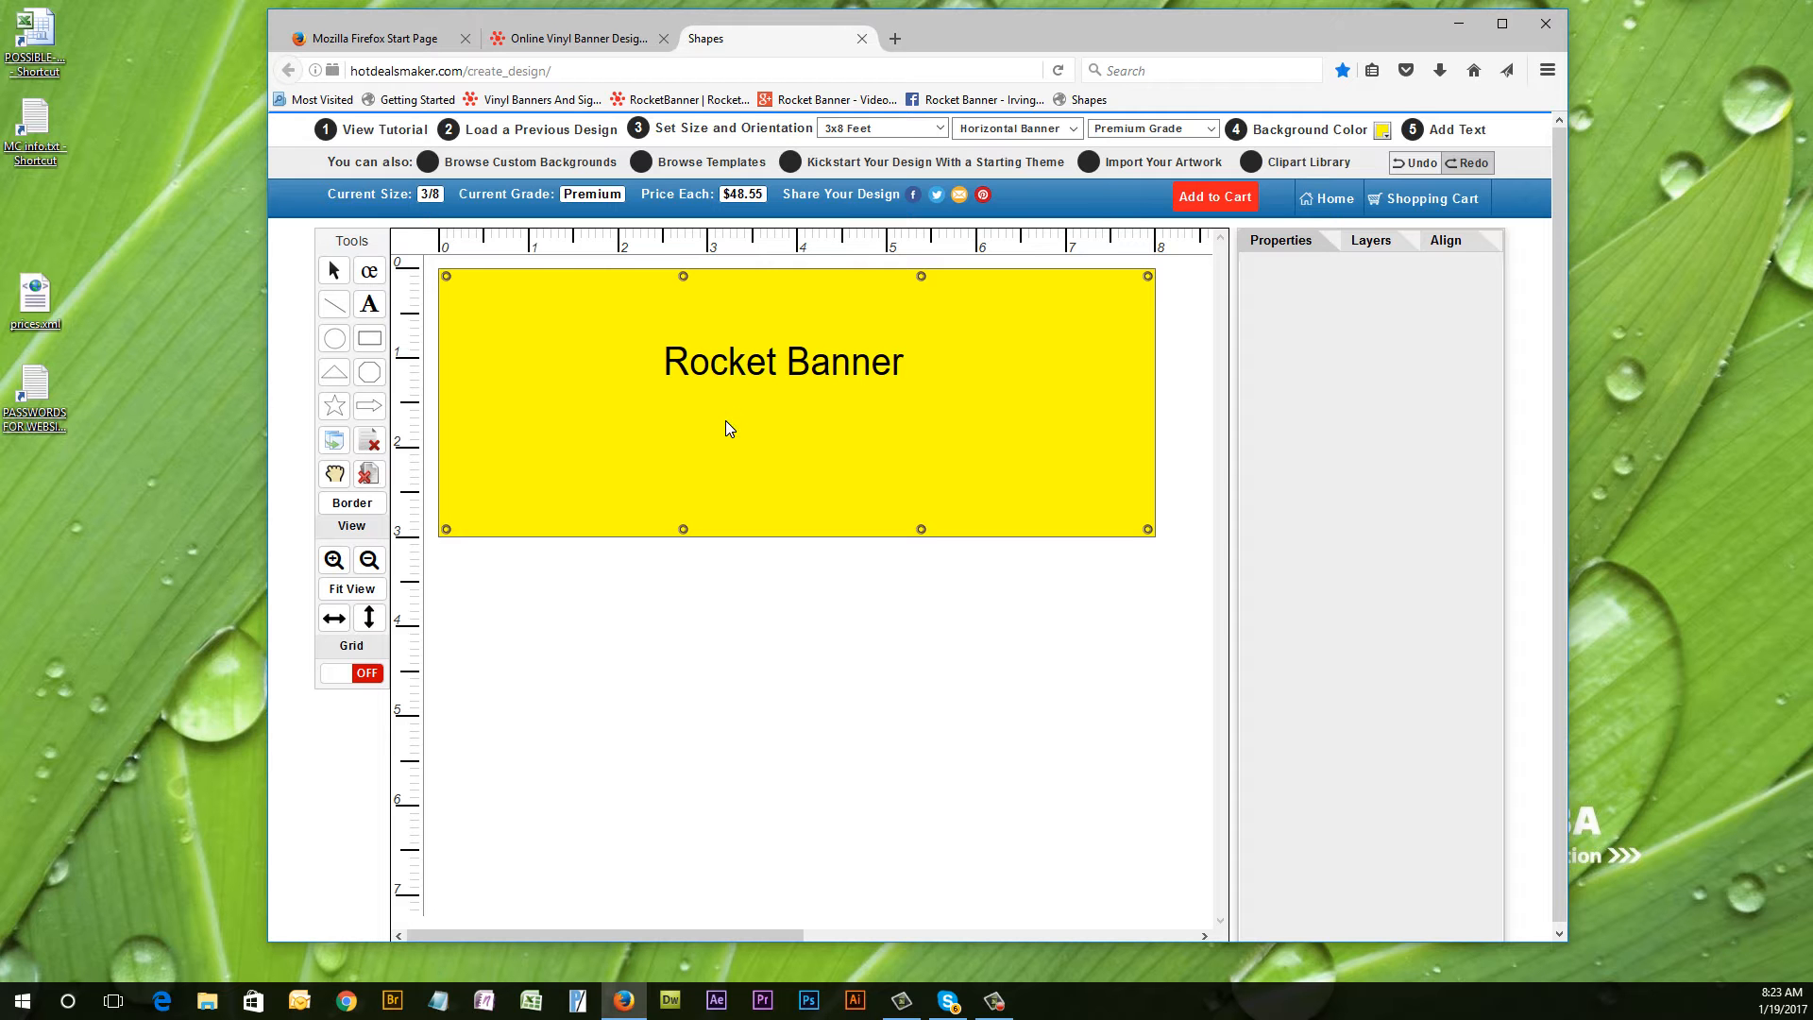
# Enlarge the Rocket Banner text to about 71 inches wide and center it horizontally relative to the page.
pyautogui.click(719, 374)
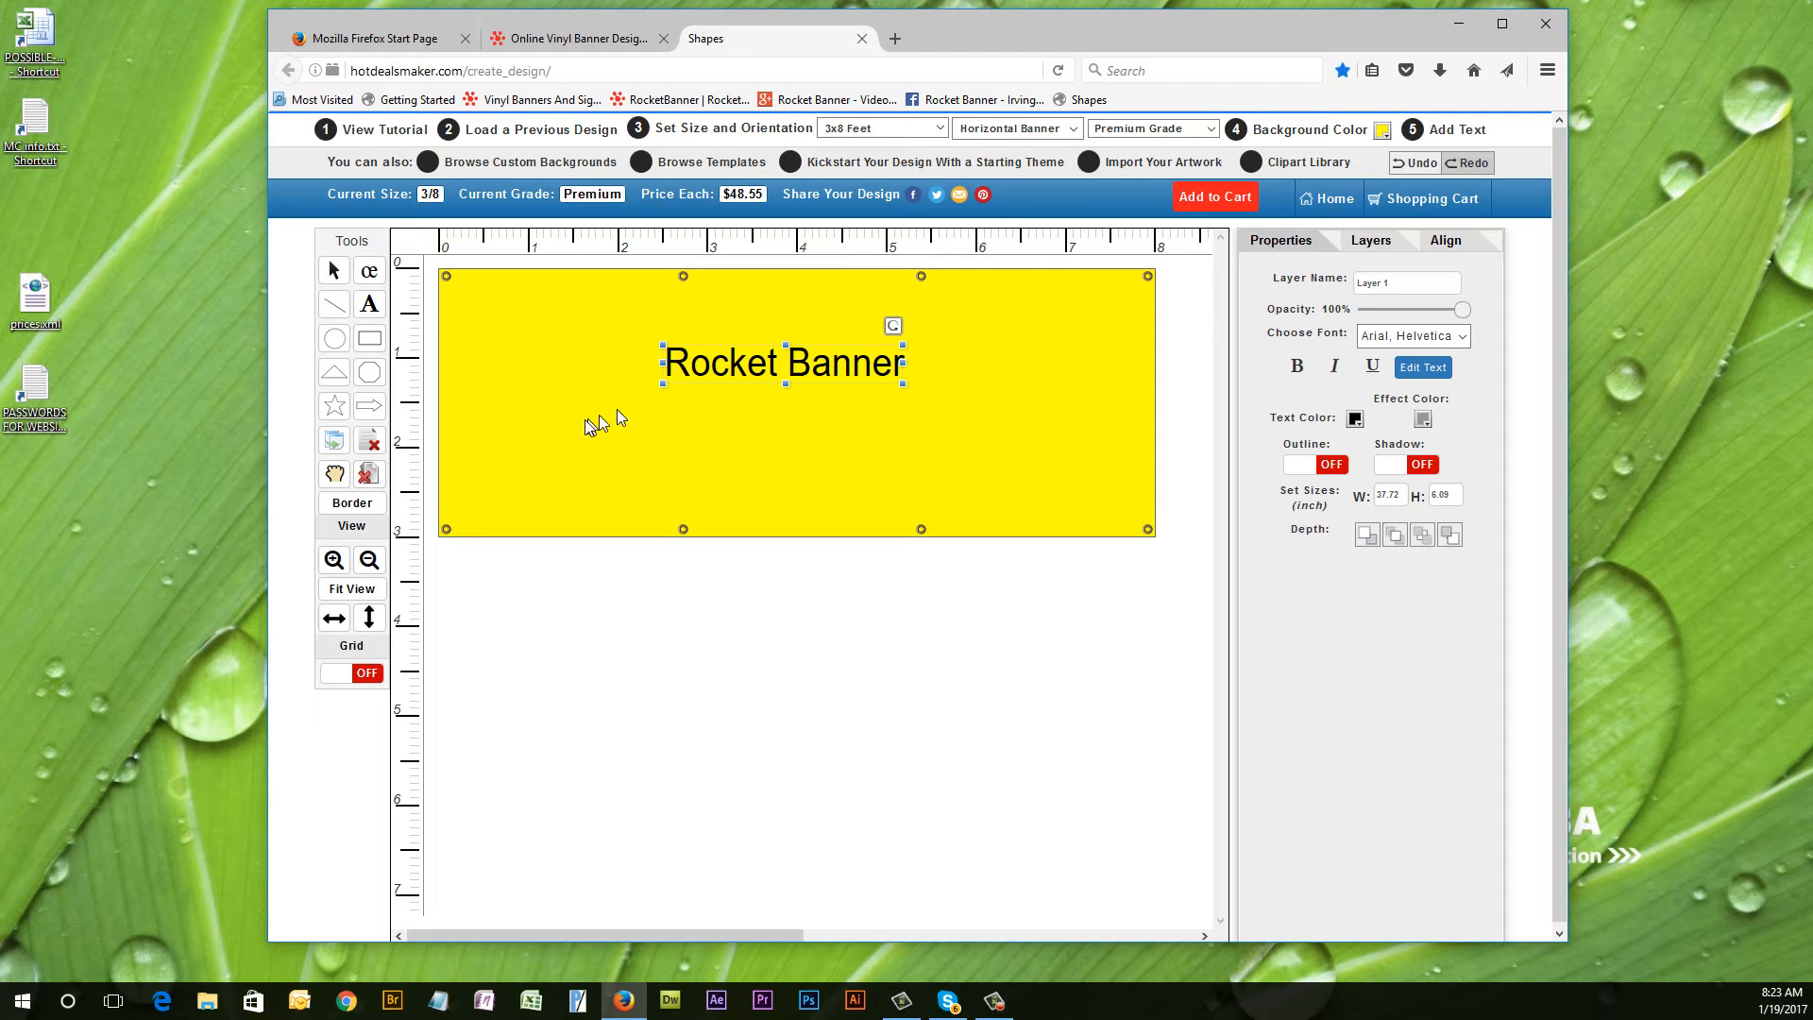
pyautogui.moveTo(663, 383)
pyautogui.mouseDown()
pyautogui.moveTo(546, 421)
pyautogui.moveTo(518, 388)
pyautogui.moveTo(494, 427)
pyautogui.moveTo(460, 424)
pyautogui.moveTo(676, 385)
pyautogui.mouseUp()
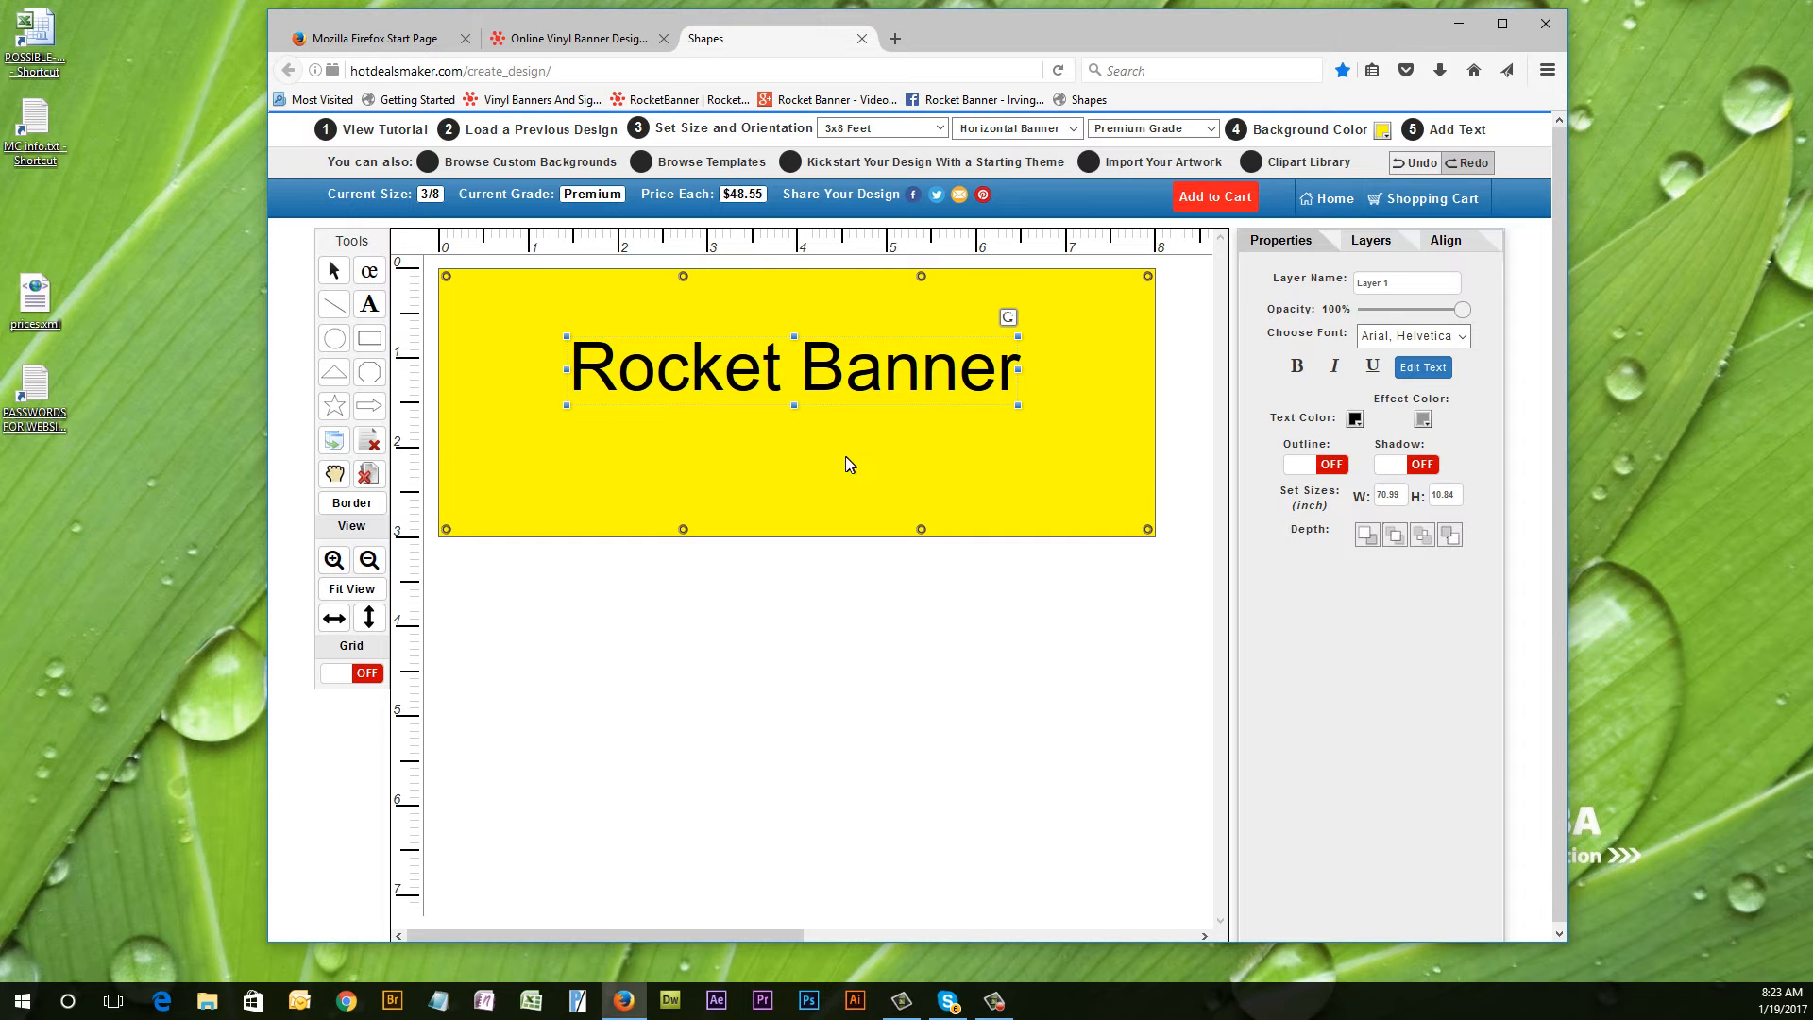
pyautogui.click(1450, 243)
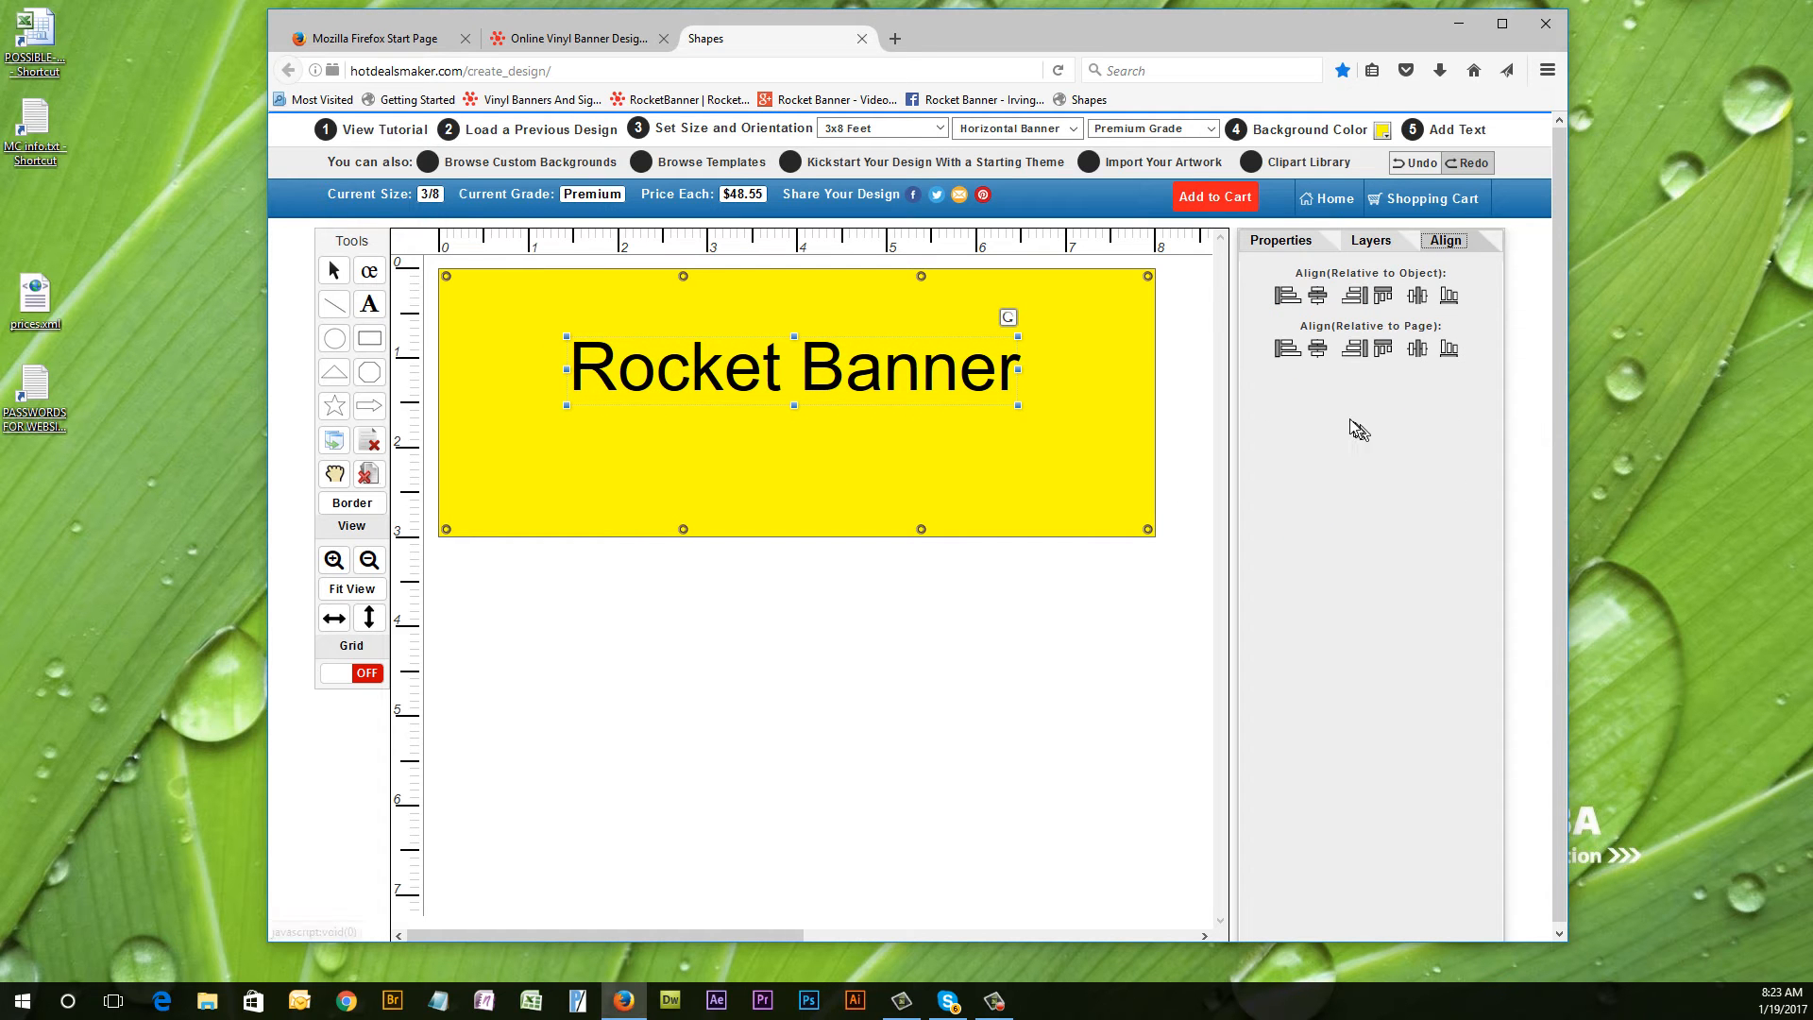
pyautogui.click(1320, 351)
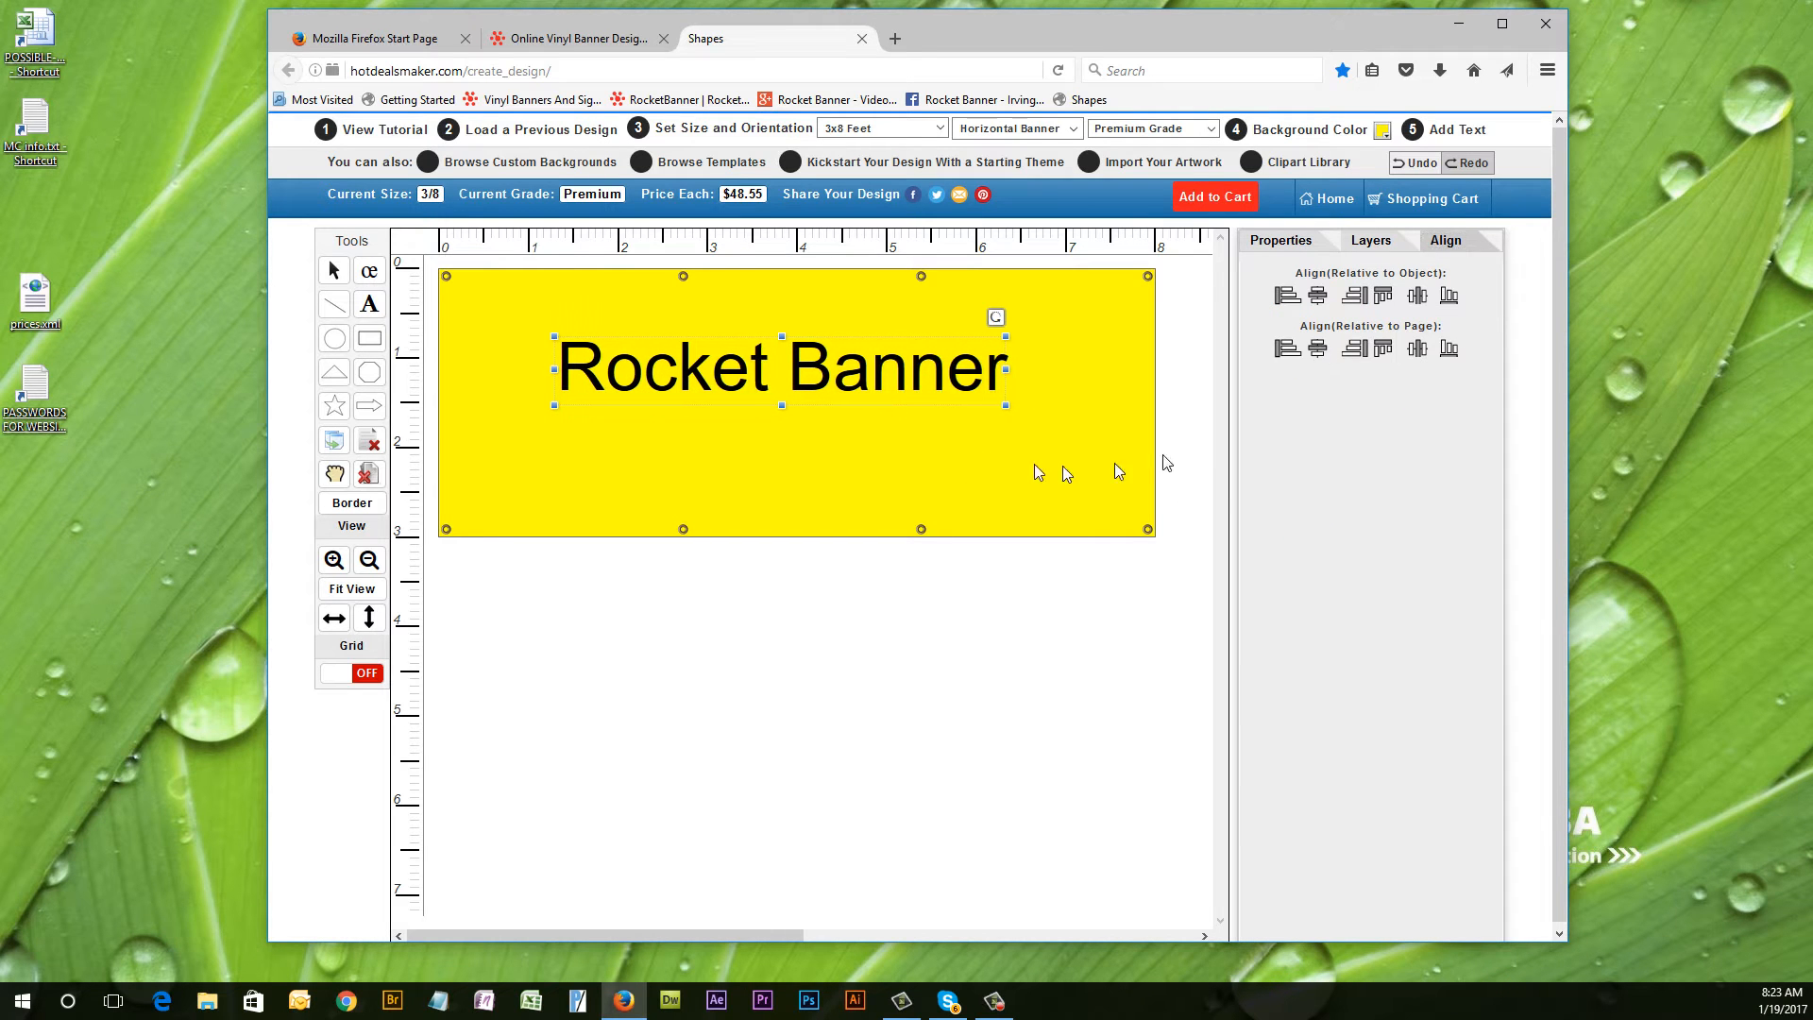
pyautogui.click(914, 463)
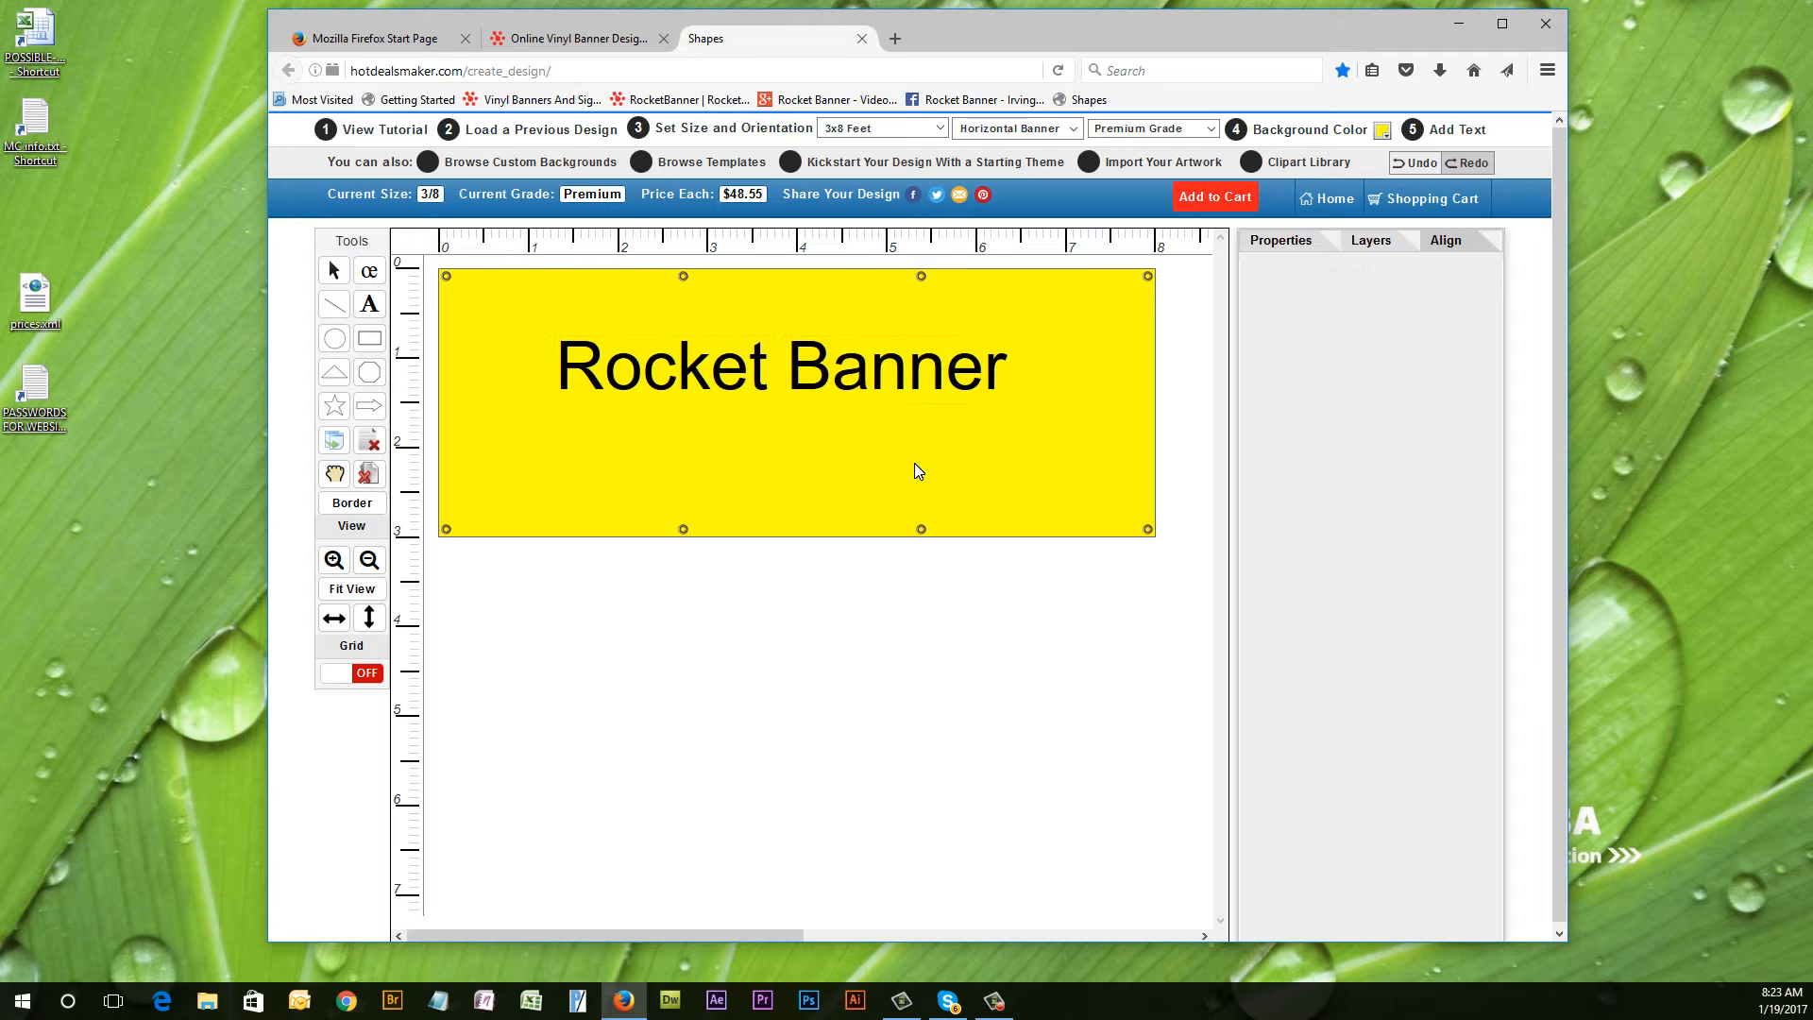
# Change the font of the hotdealsmaker banner's text to Aachen.
pyautogui.click(825, 389)
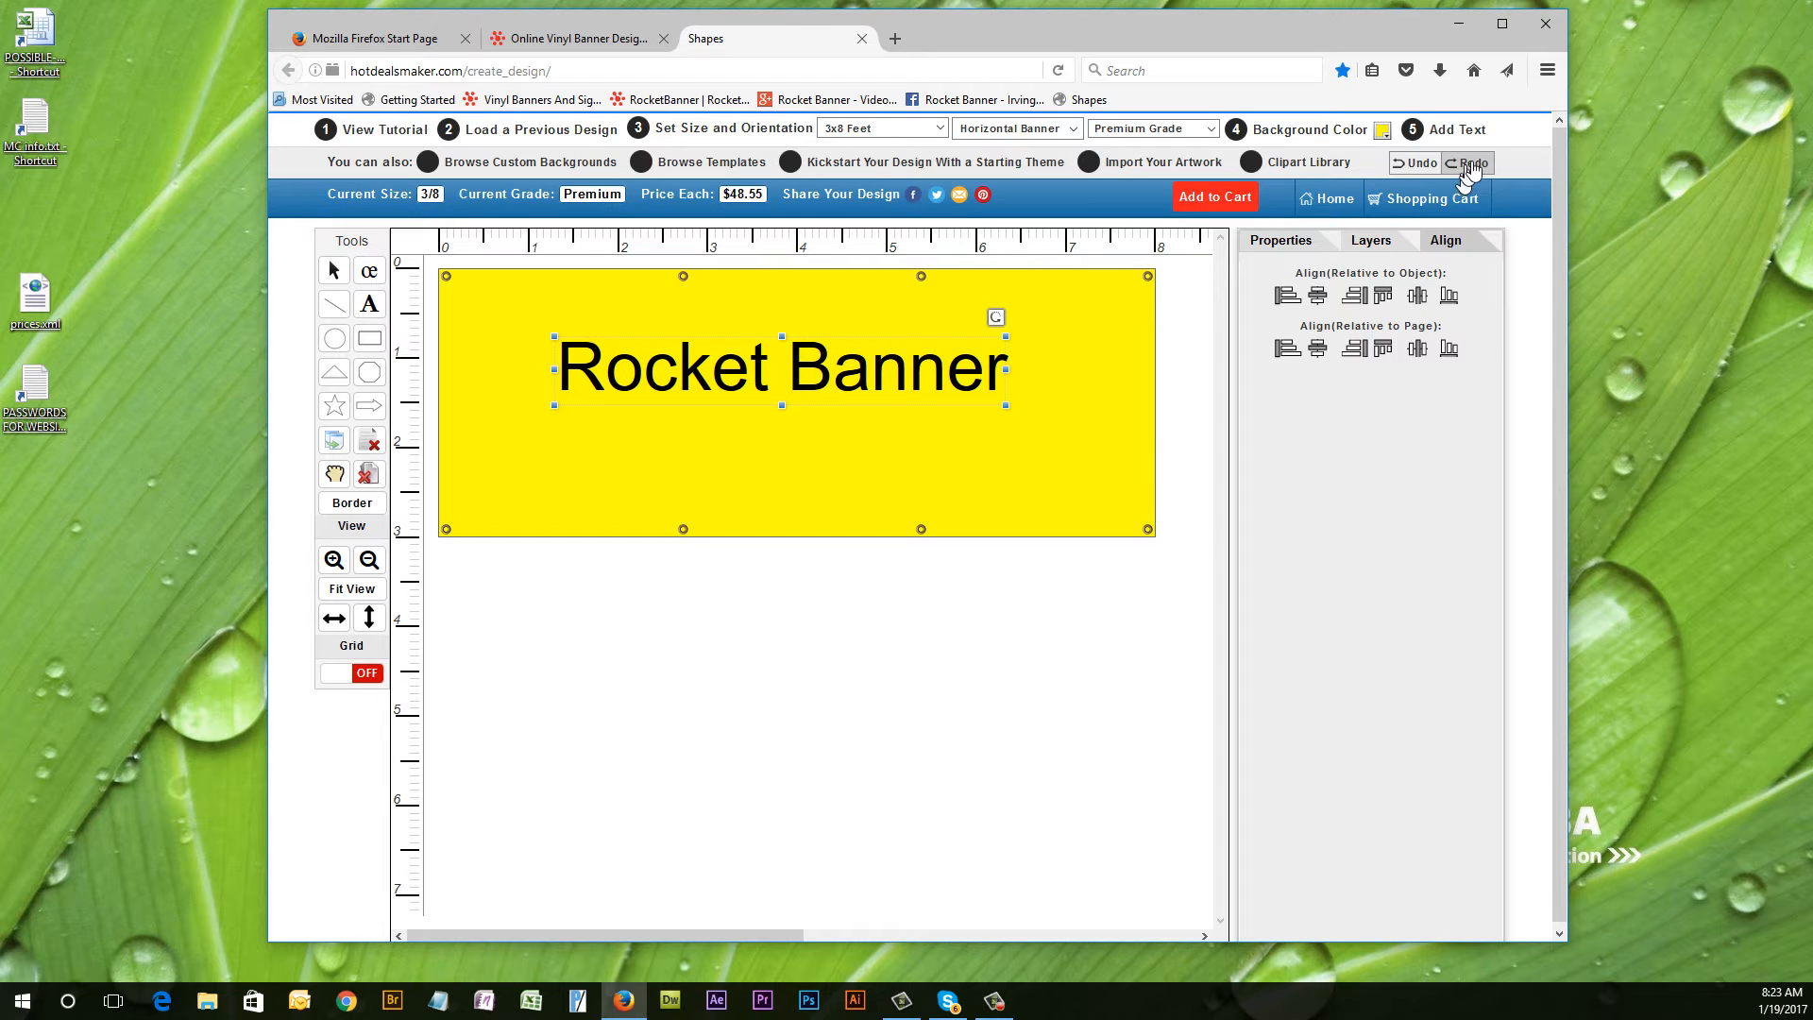
pyautogui.click(1294, 242)
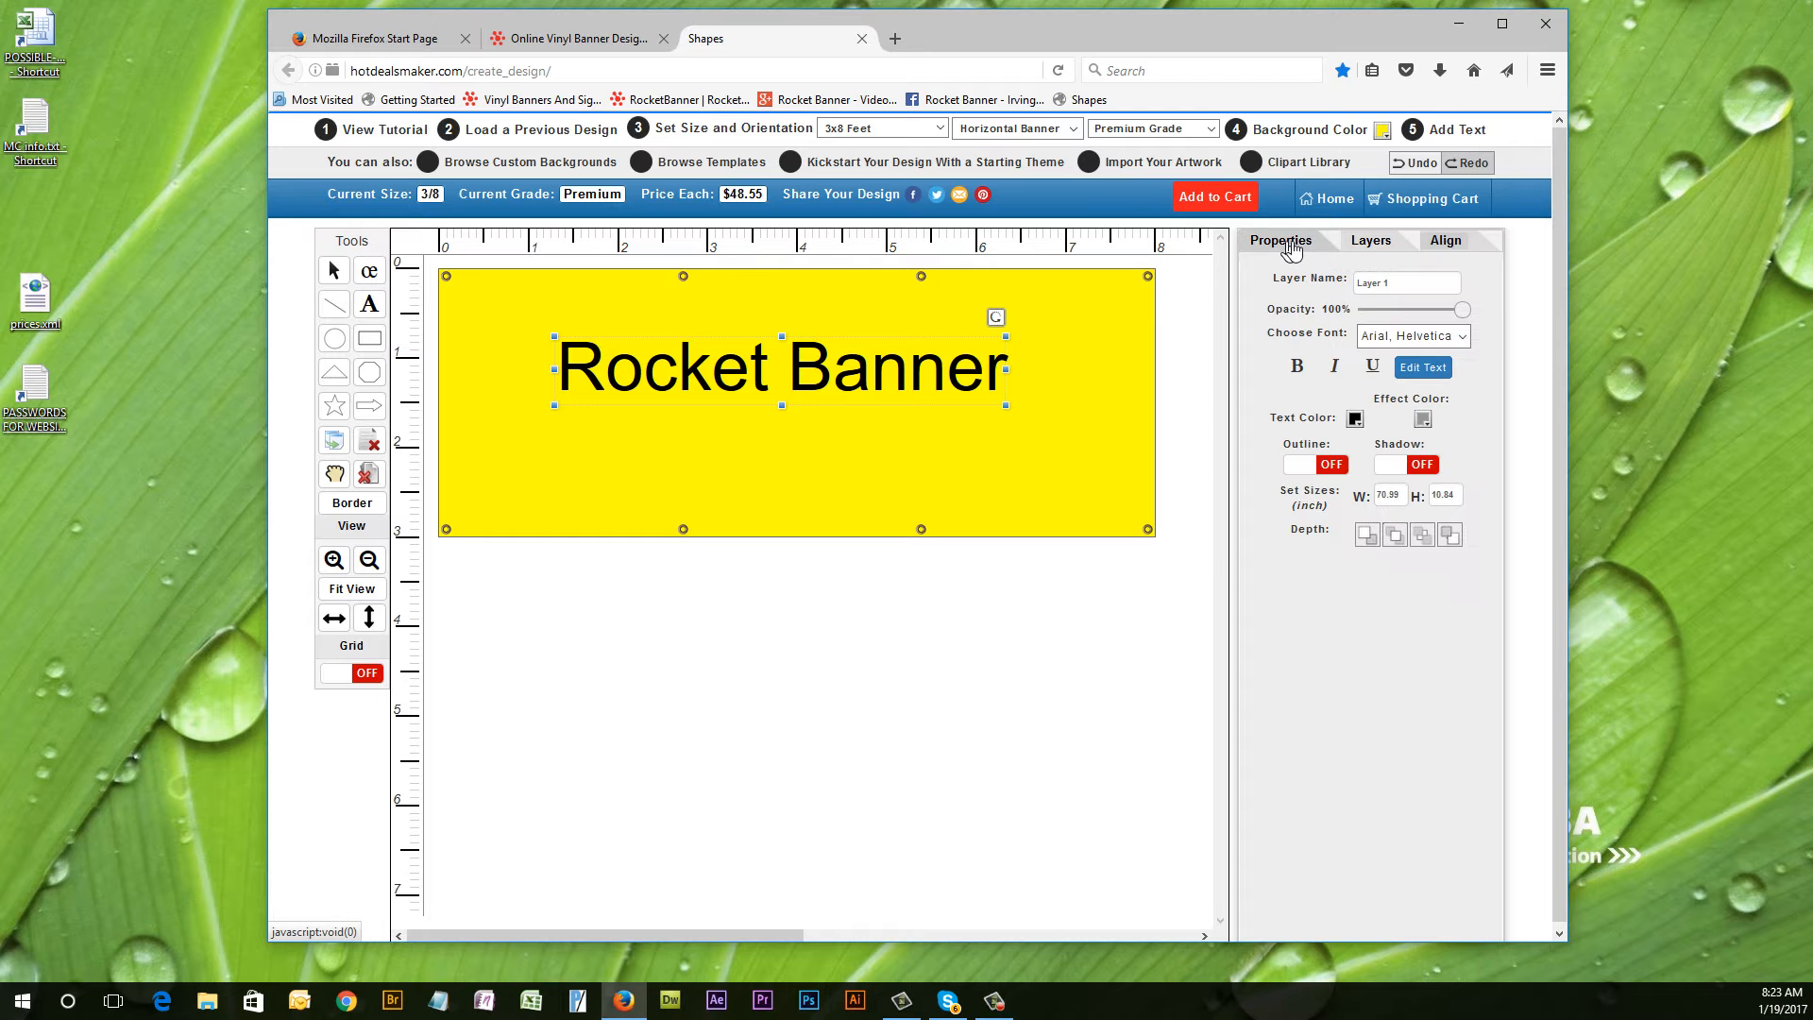
pyautogui.click(1461, 338)
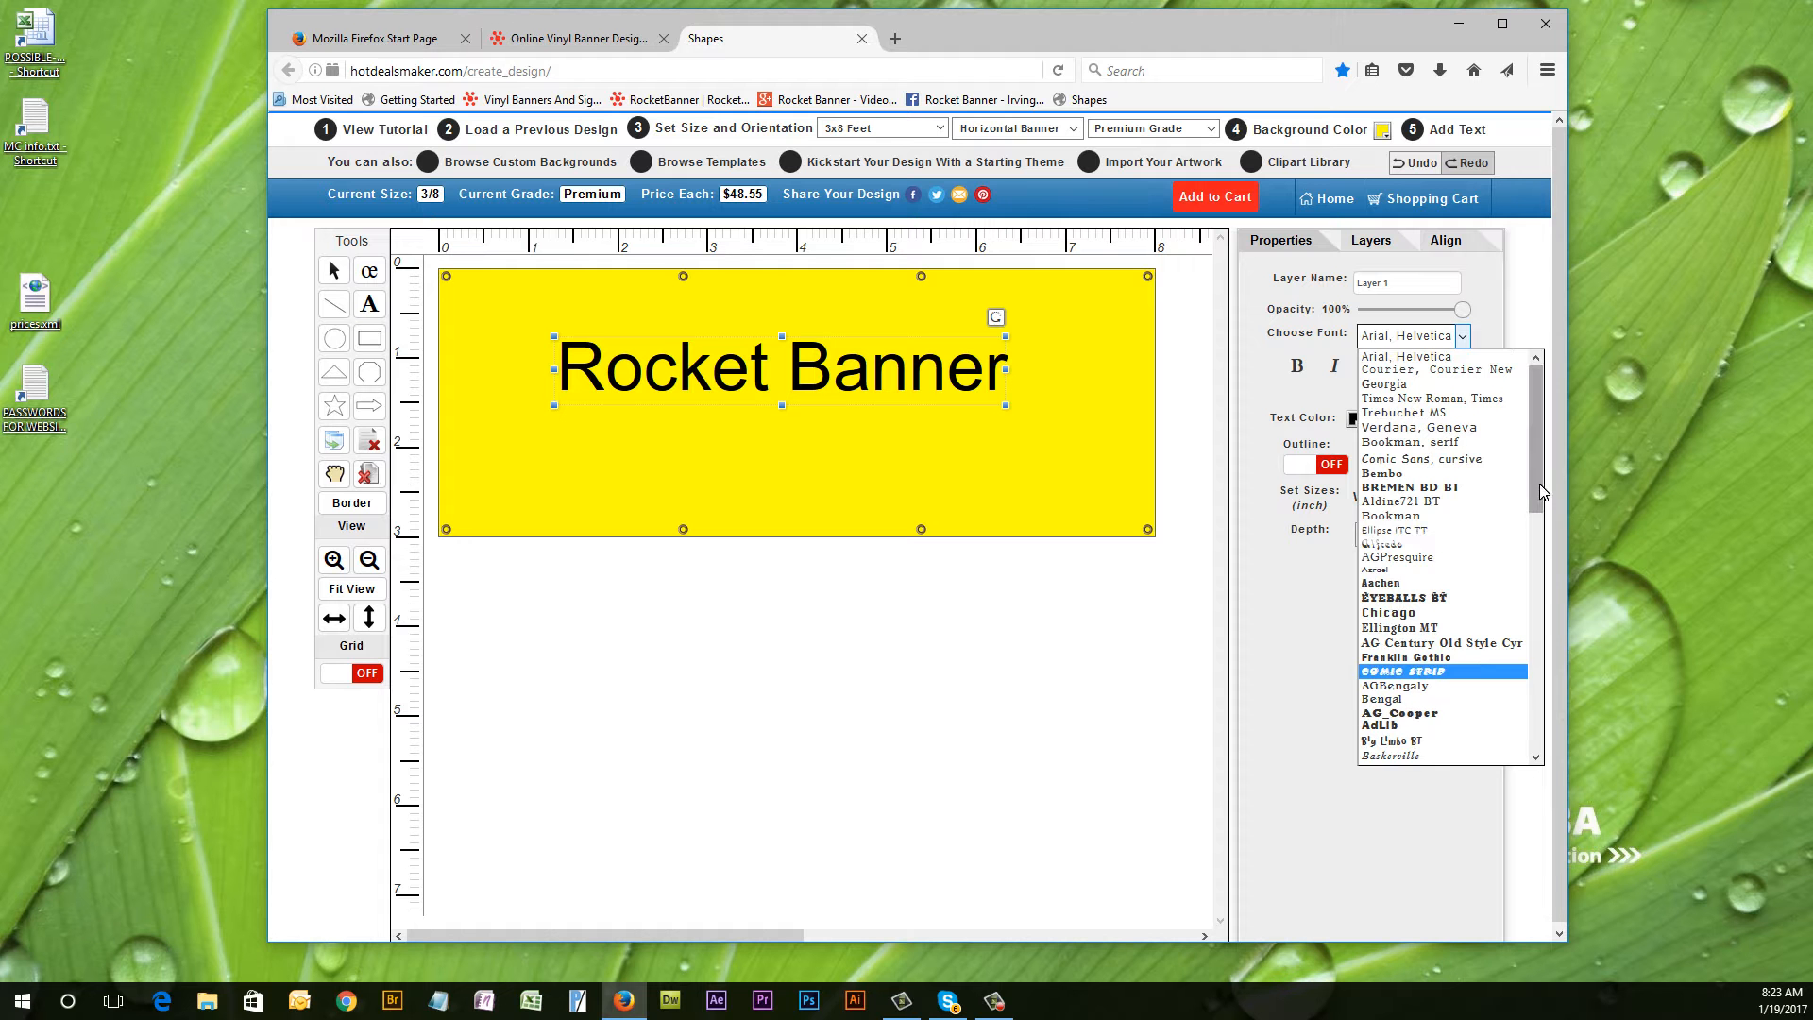
pyautogui.moveTo(1535, 491)
pyautogui.mouseDown()
pyautogui.moveTo(1531, 746)
pyautogui.moveTo(1532, 486)
pyautogui.mouseUp()
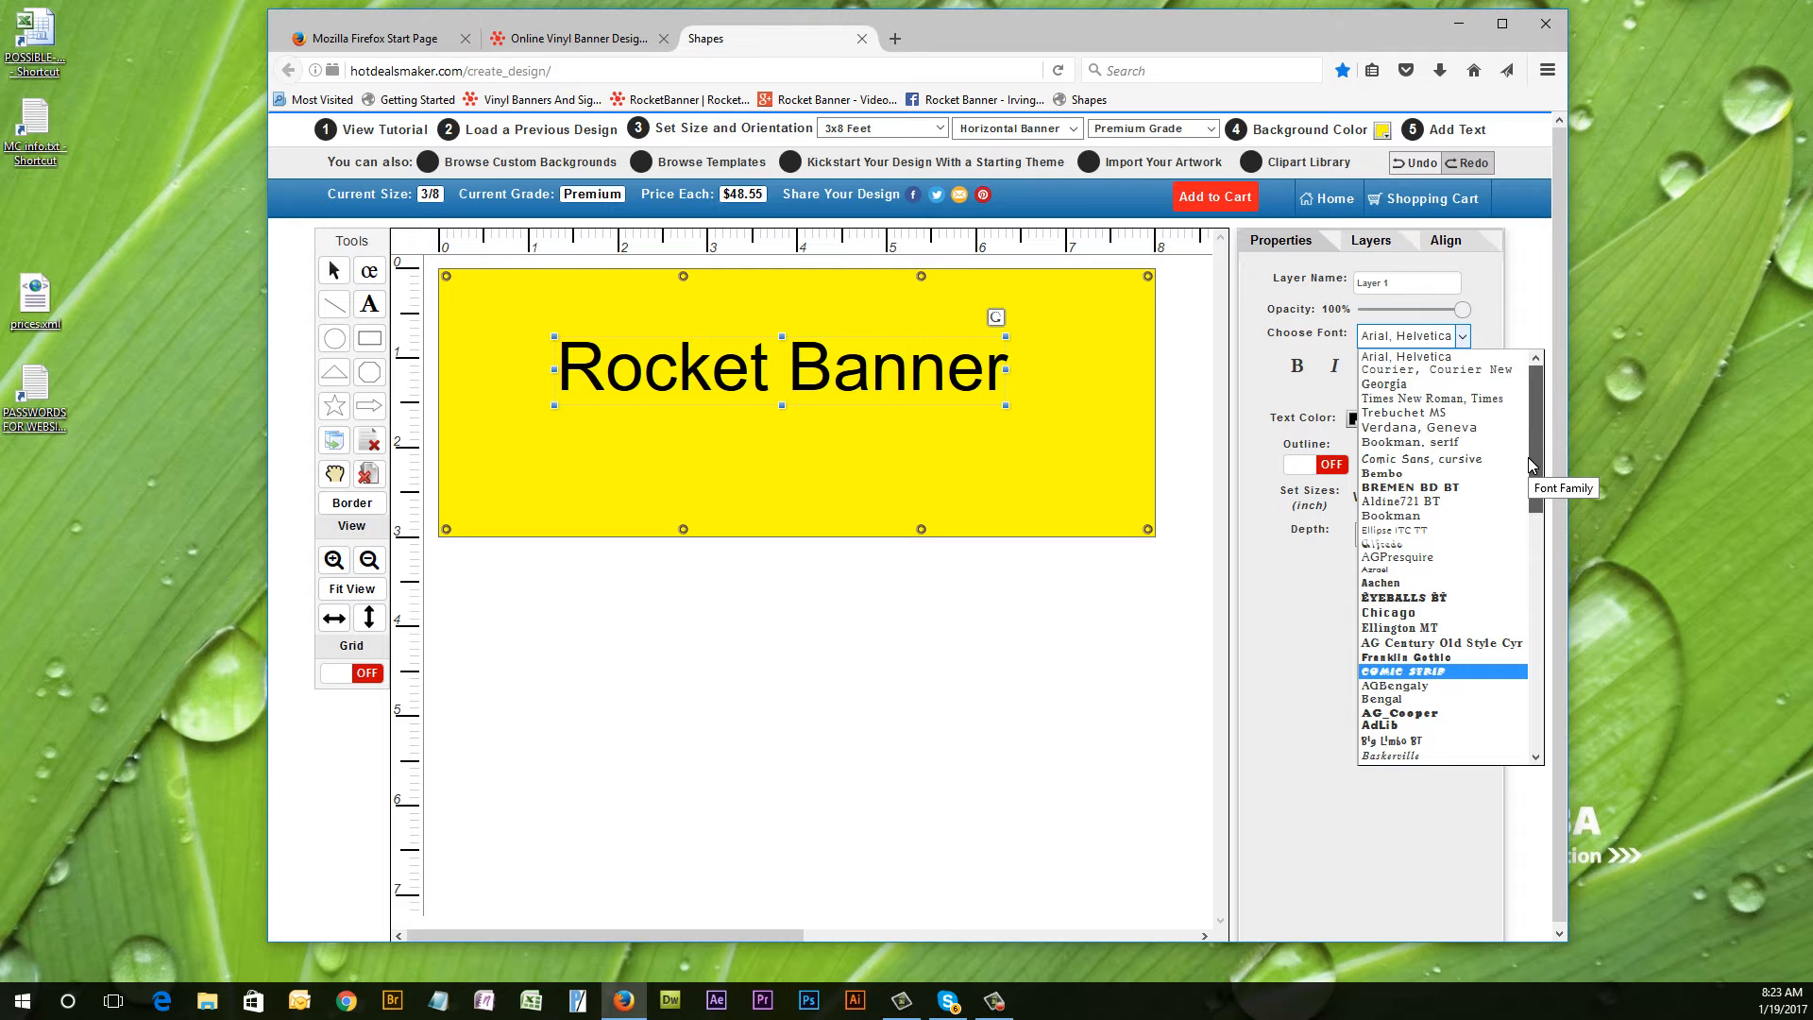
pyautogui.moveTo(1528, 457)
pyautogui.mouseDown()
pyautogui.moveTo(1542, 736)
pyautogui.moveTo(1560, 618)
pyautogui.moveTo(1549, 461)
pyautogui.mouseUp()
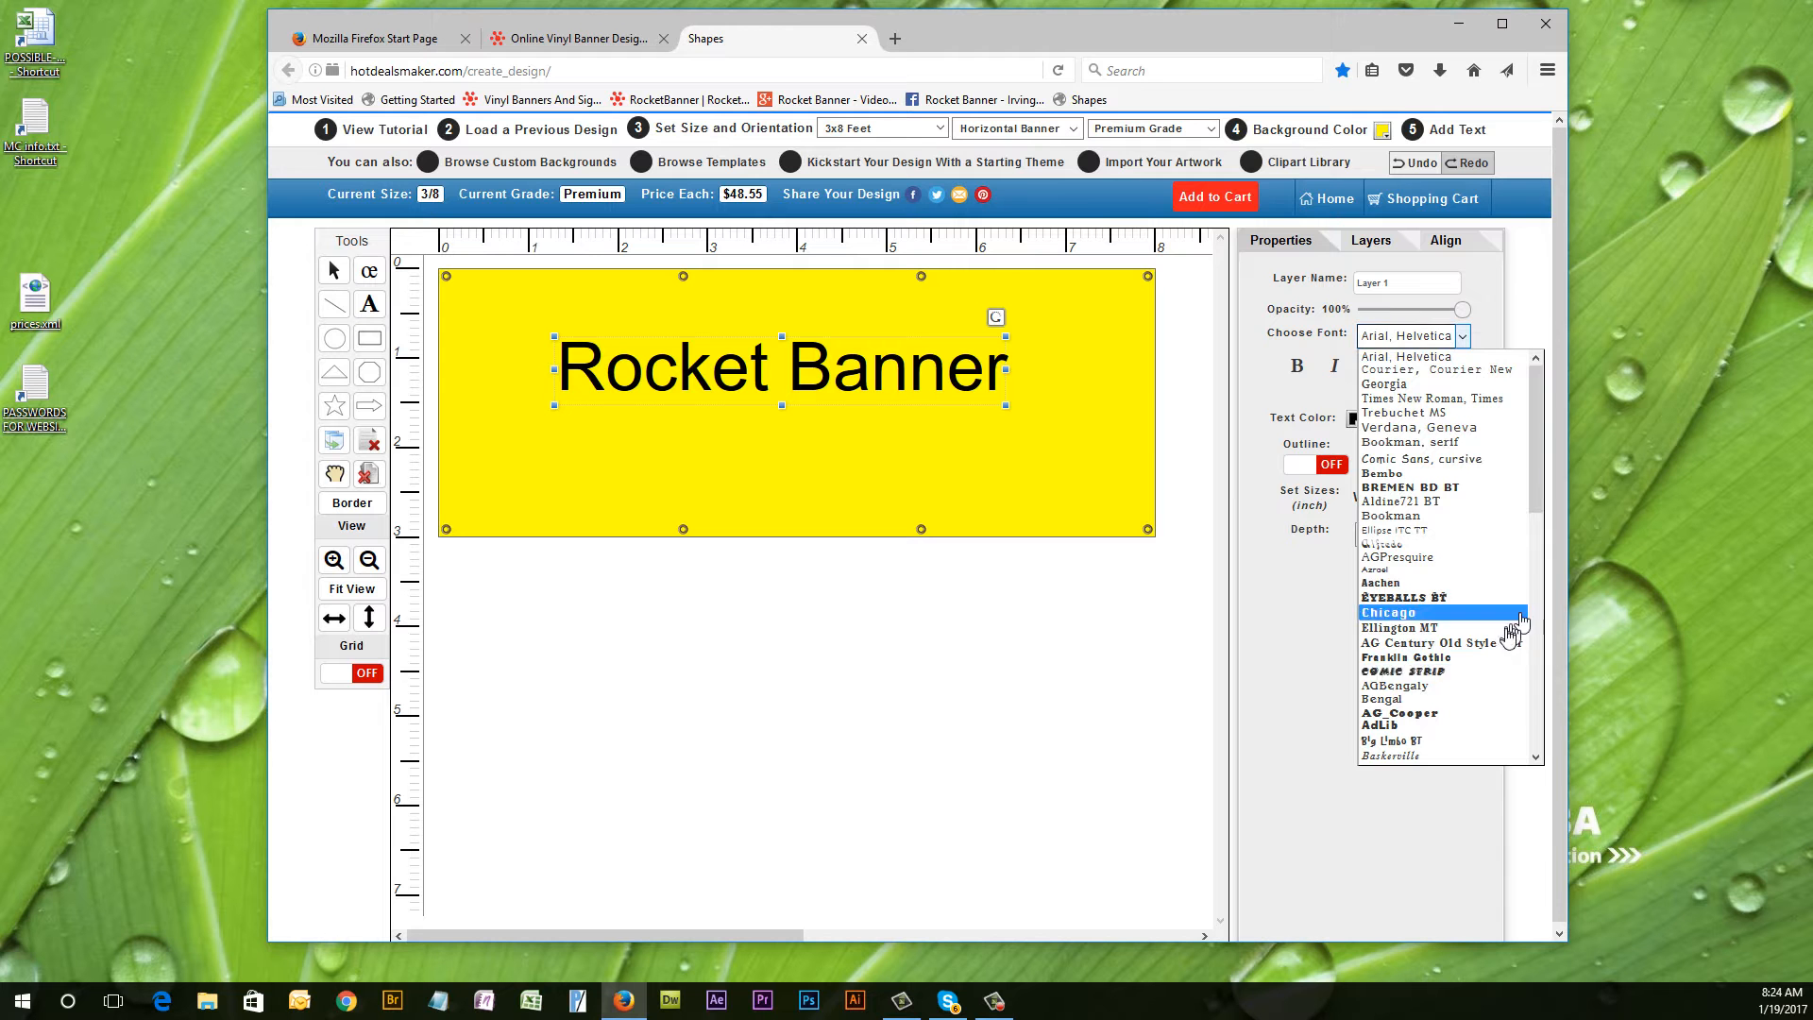
pyautogui.click(1390, 581)
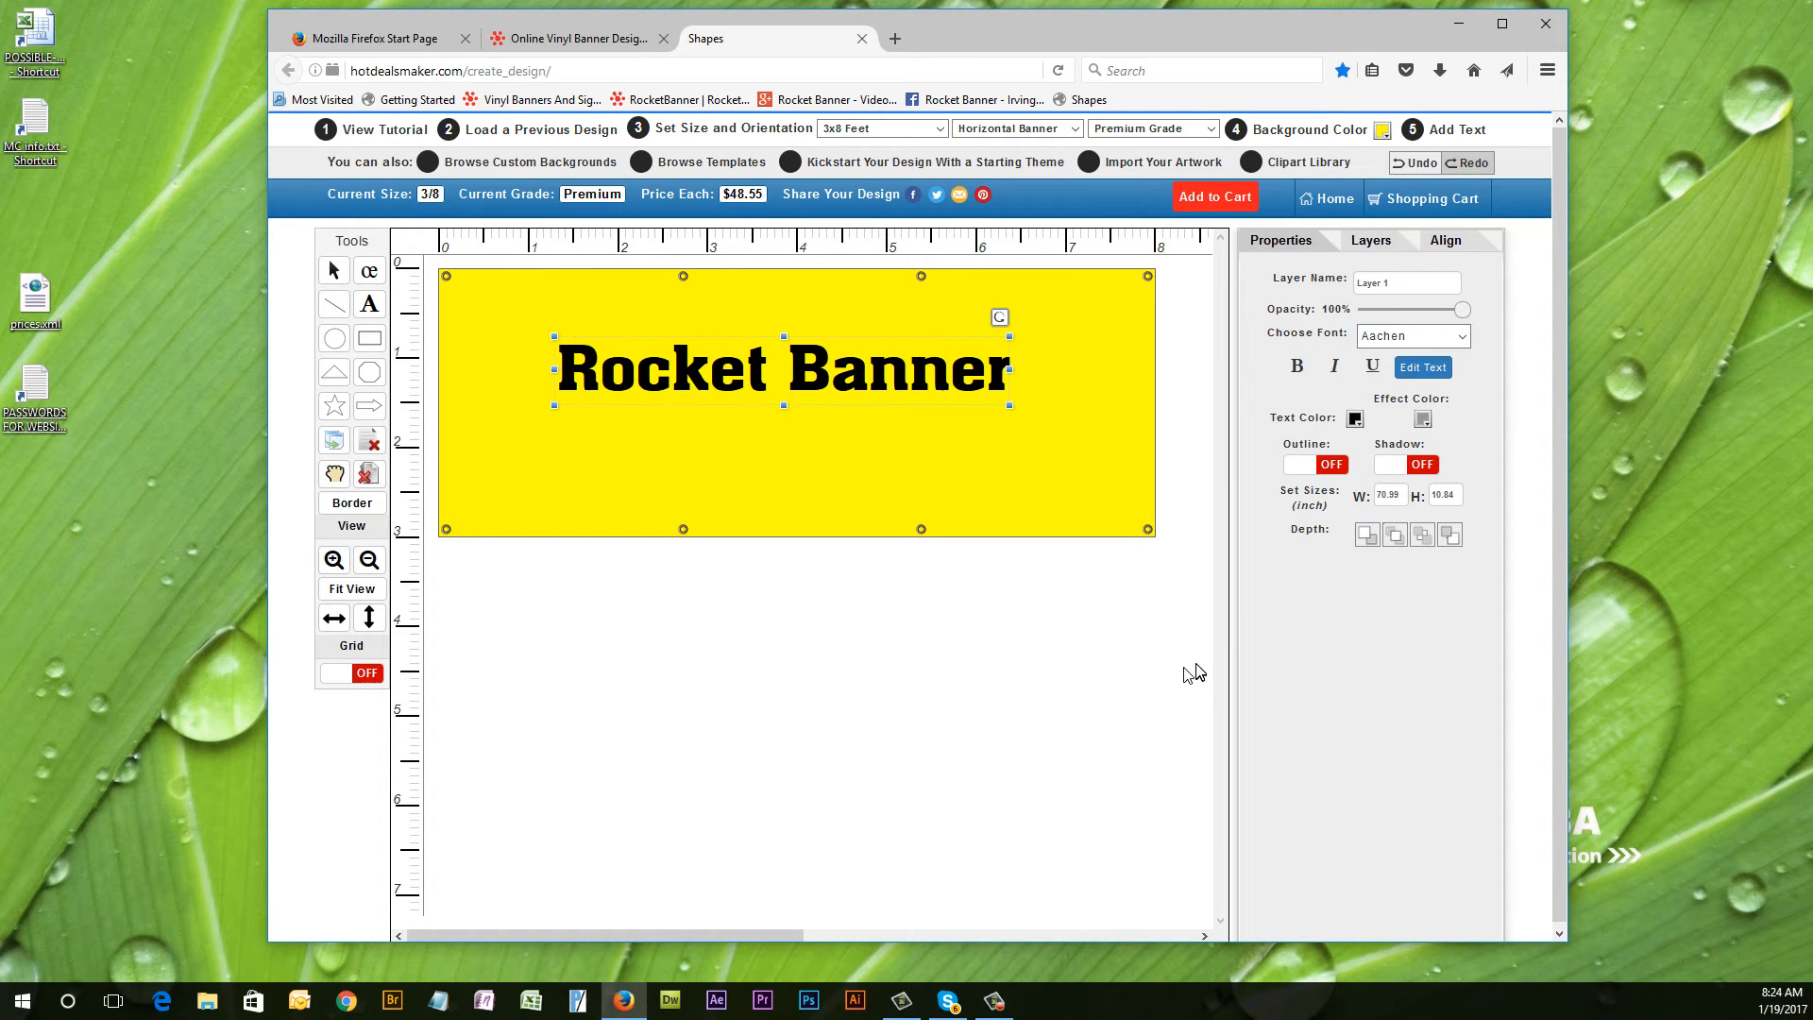
# In the RocketBanner designer, set the banner text's font to Aachen and center the text horizontally relative to the page.
pyautogui.click(580, 38)
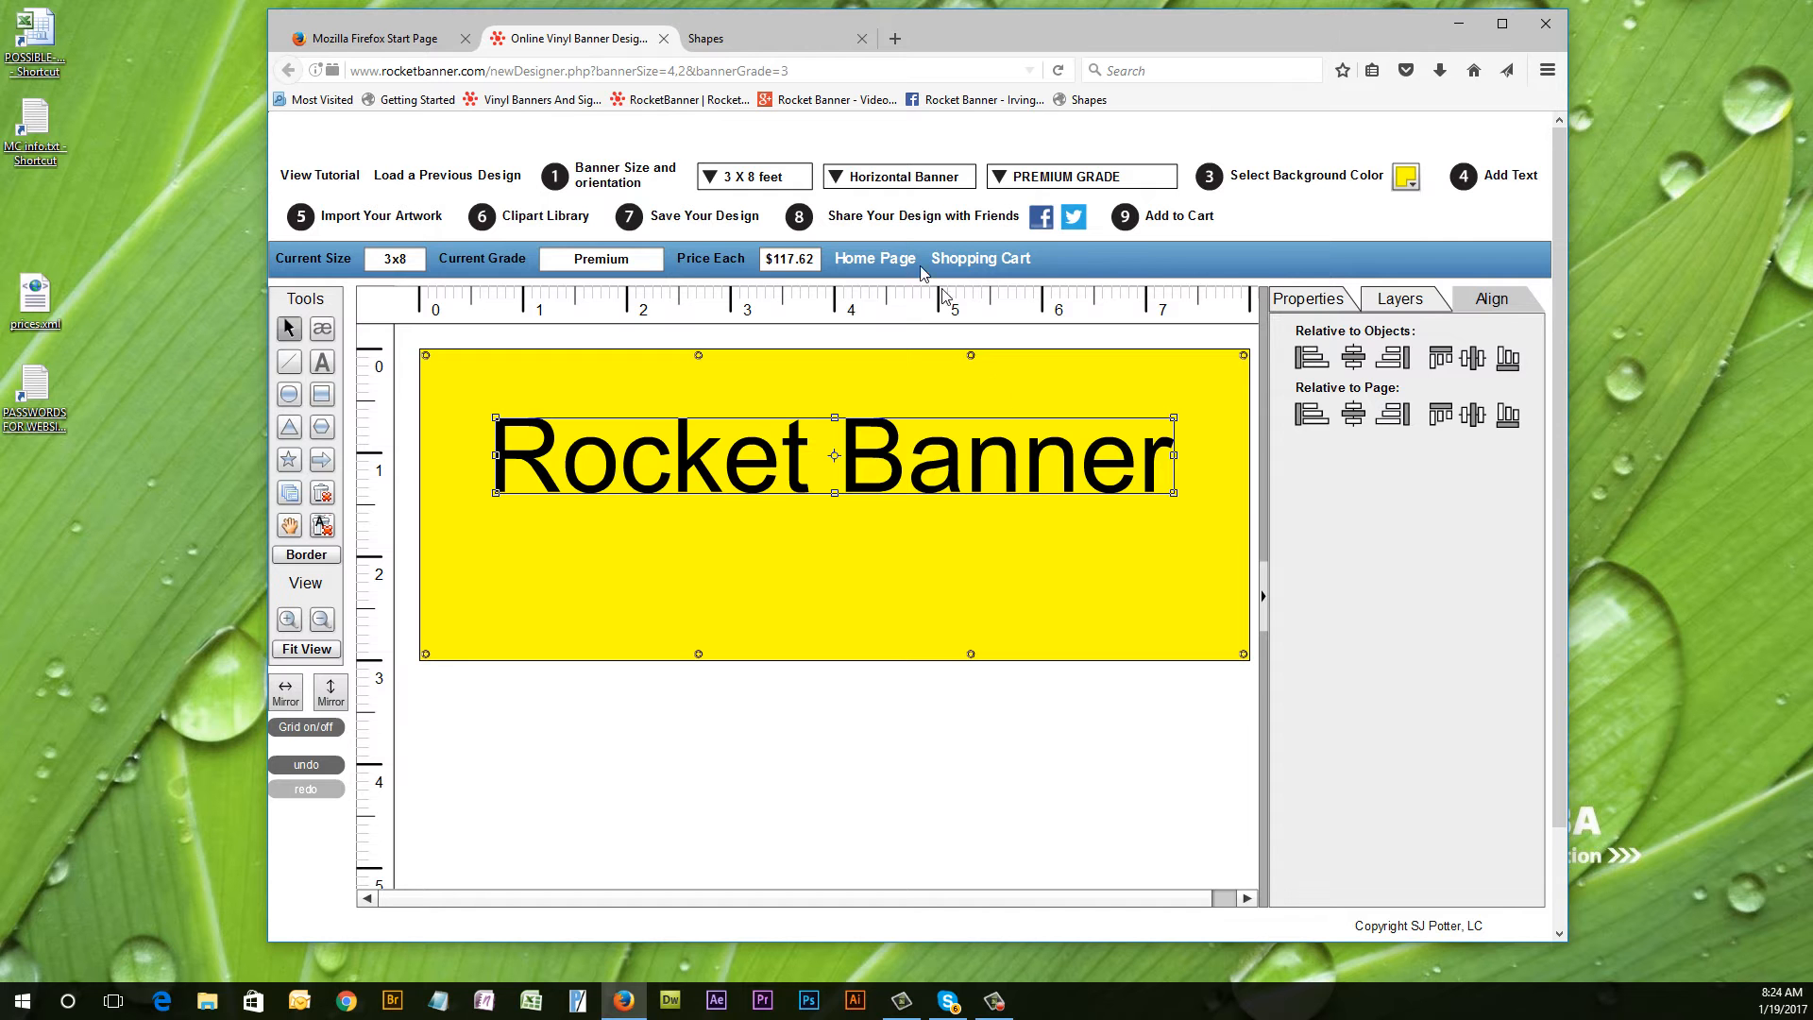
pyautogui.click(1313, 299)
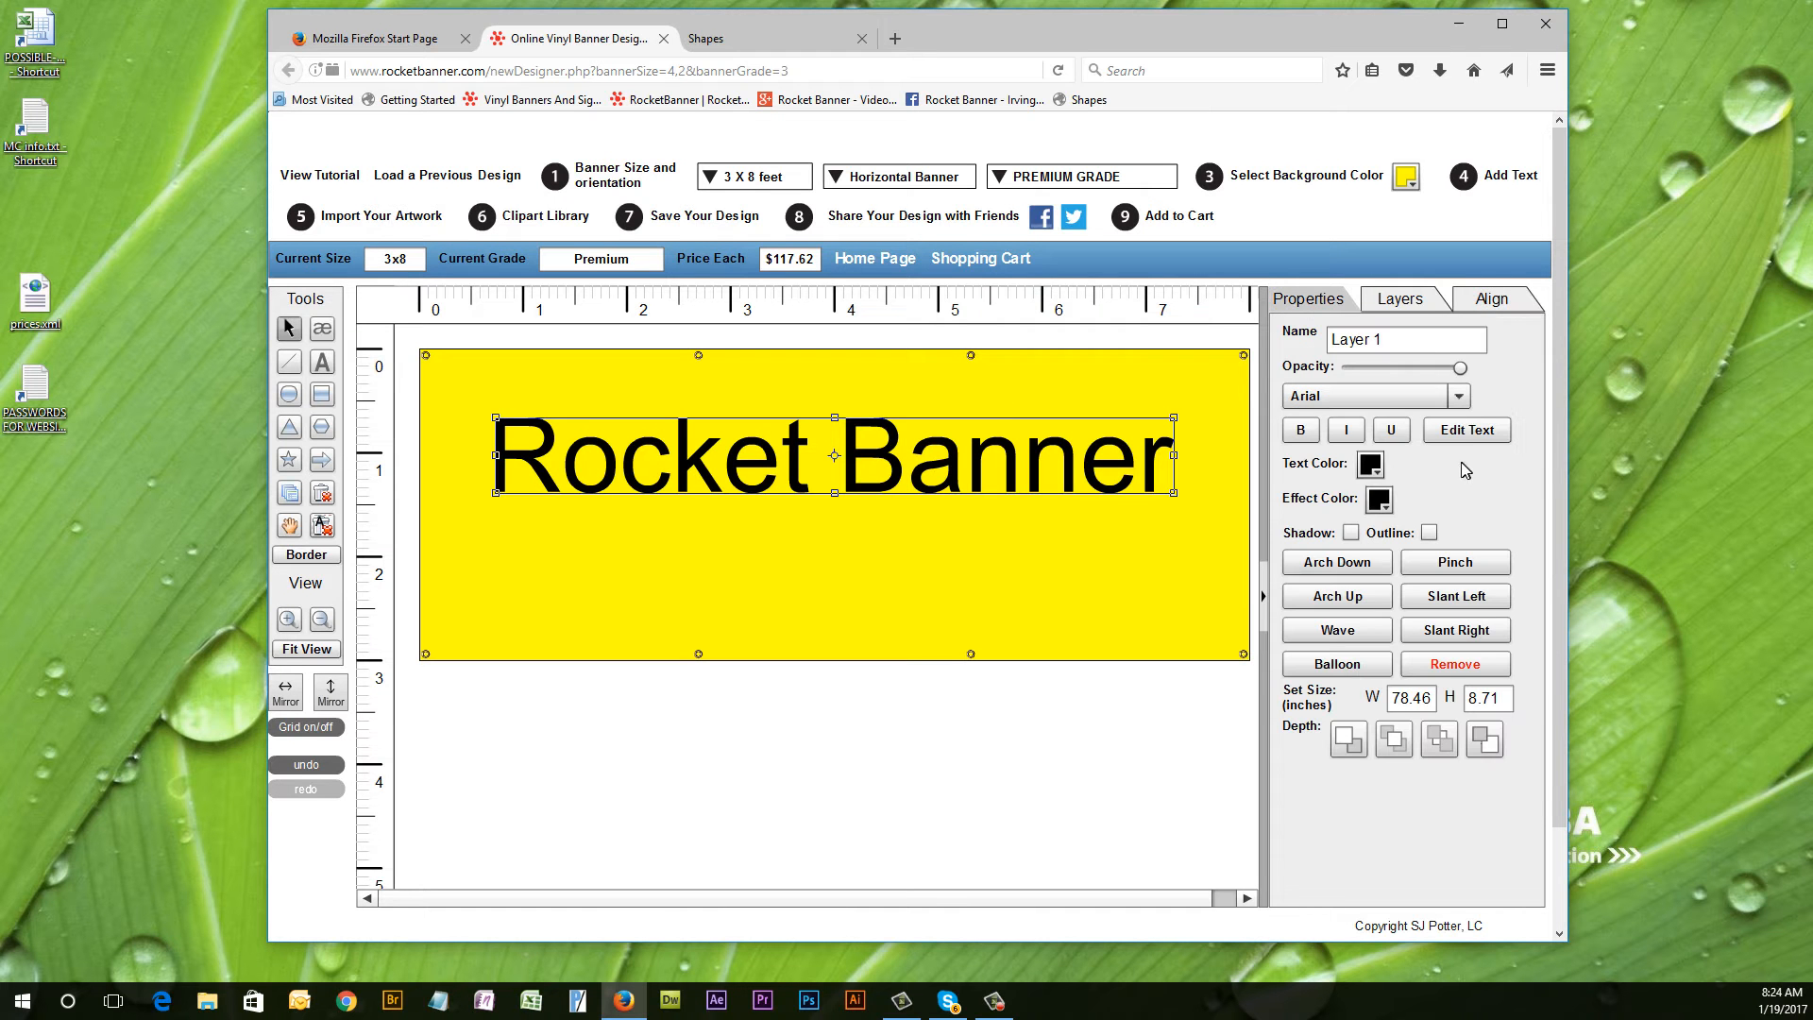
pyautogui.click(1459, 398)
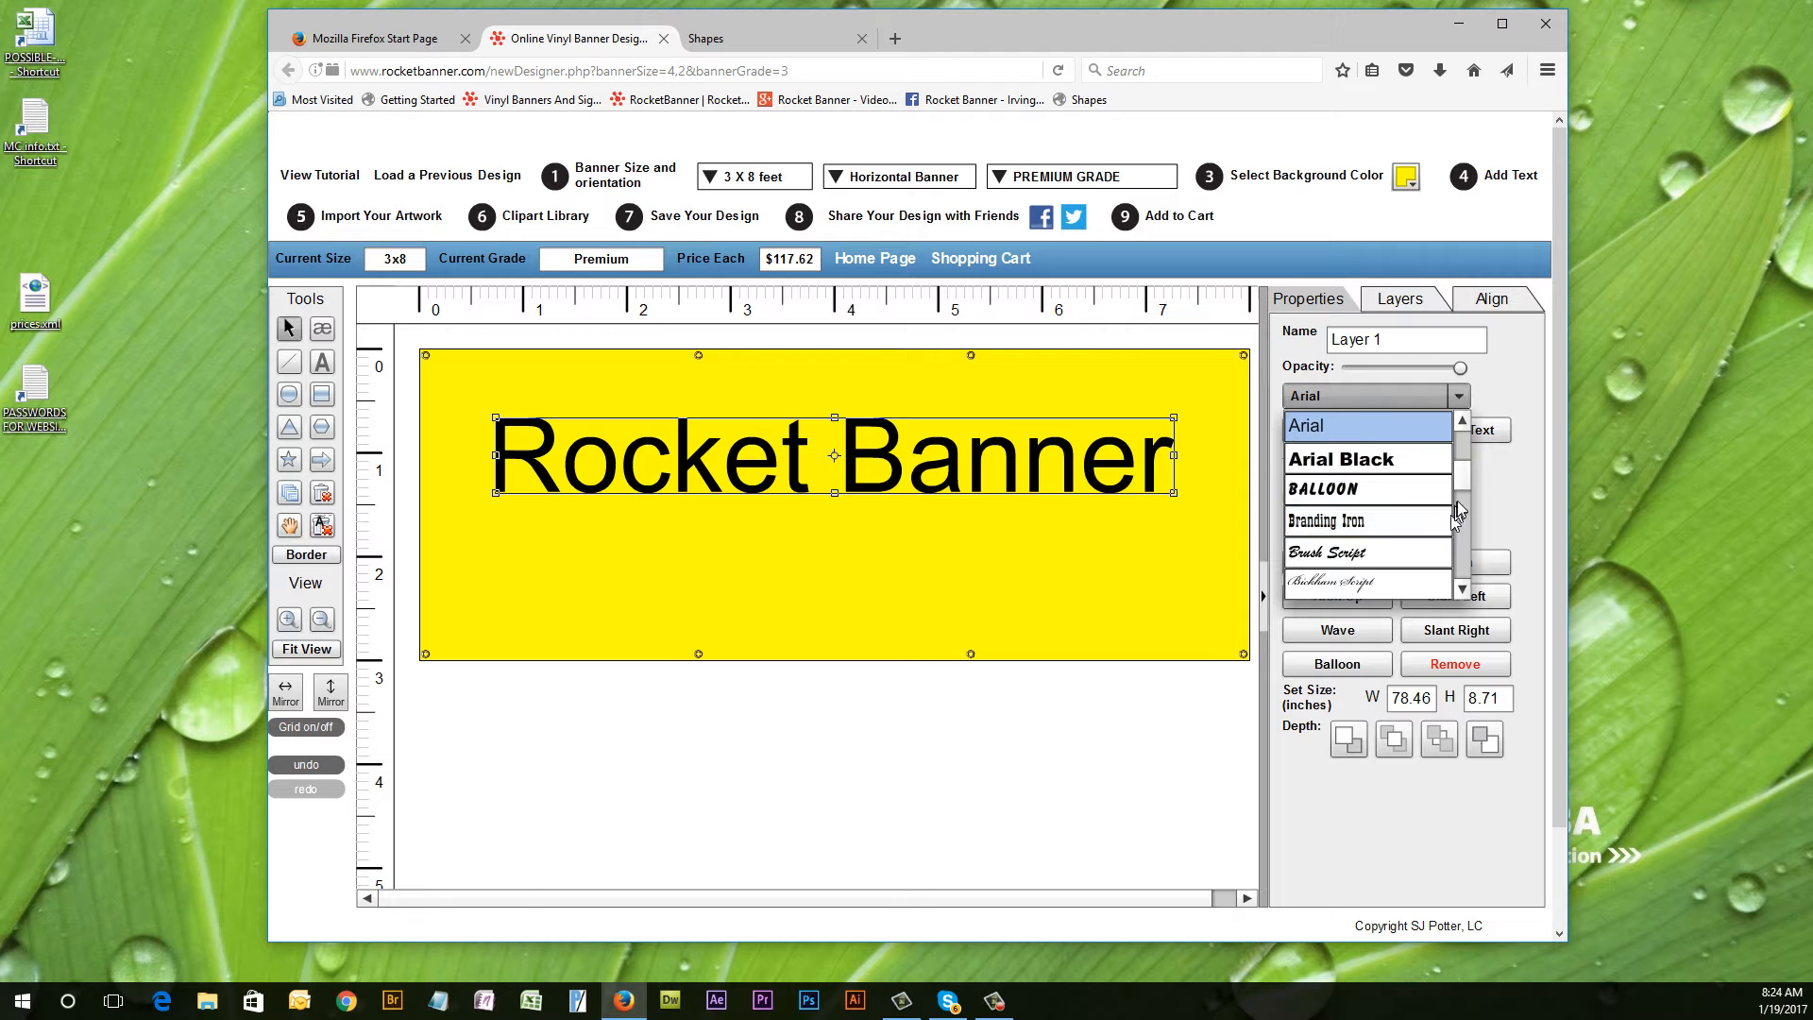
pyautogui.moveTo(1463, 481); pyautogui.dragTo(1467, 442)
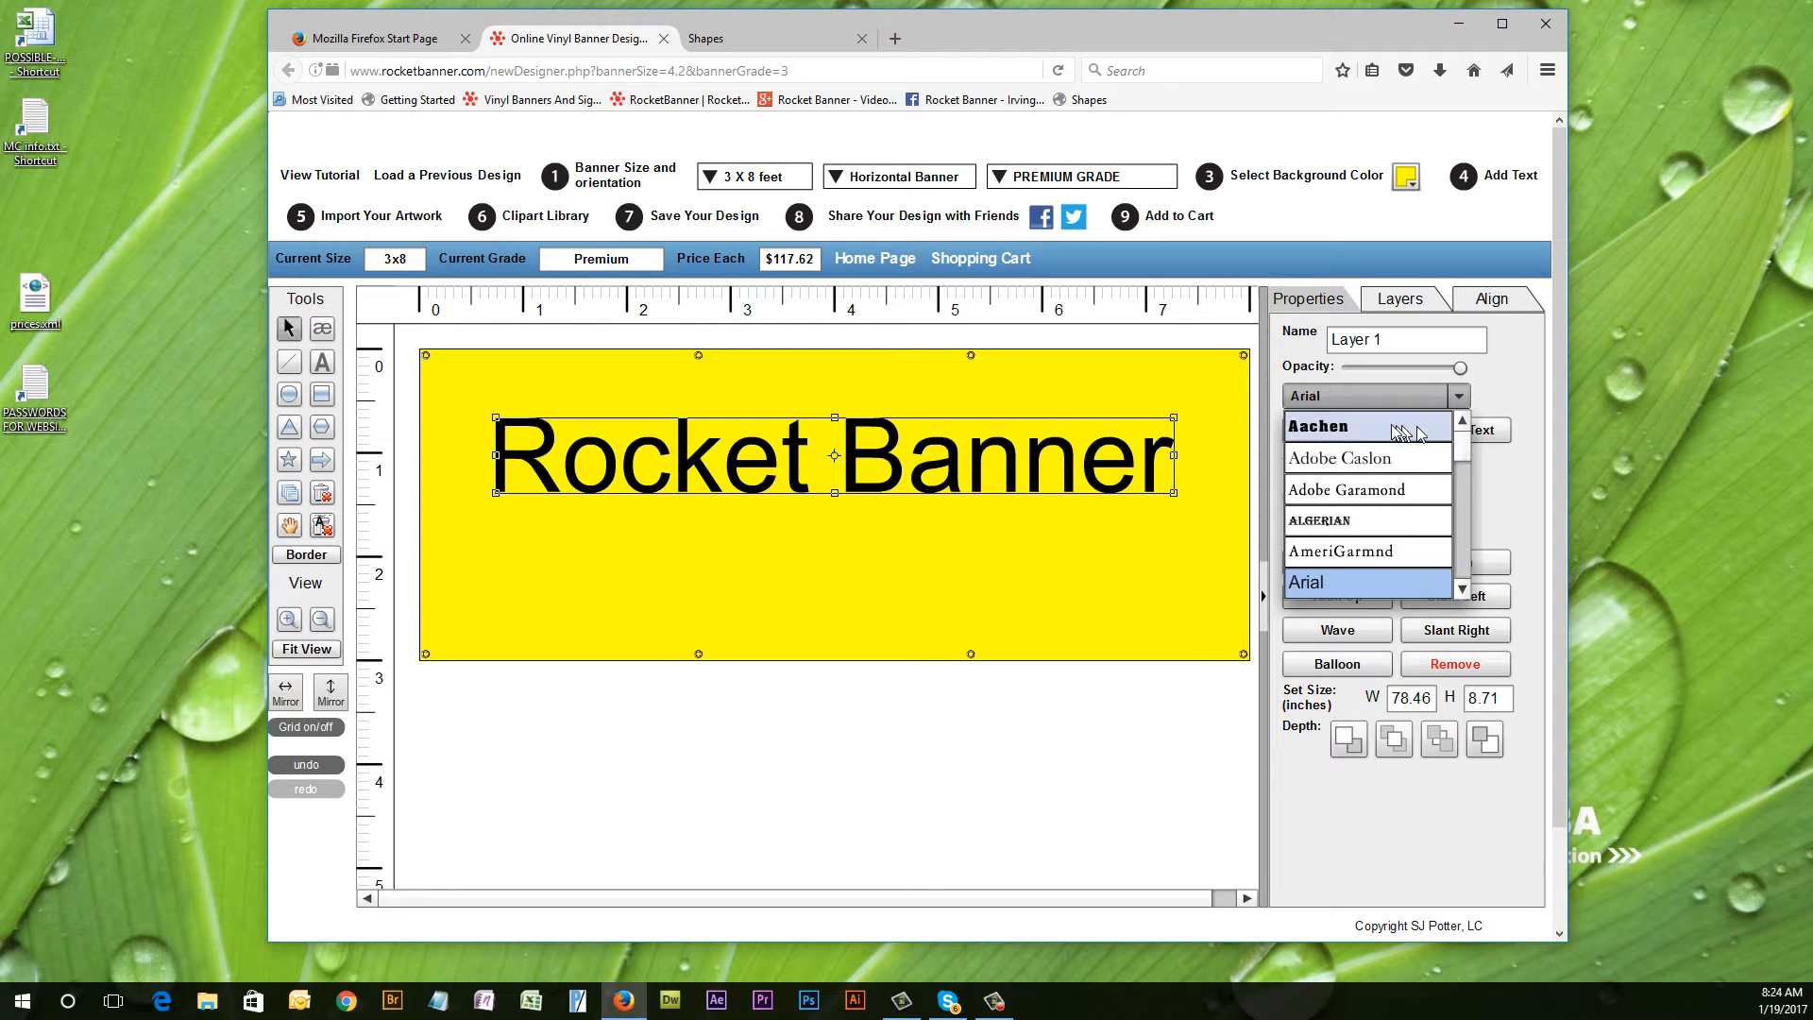
pyautogui.click(1312, 430)
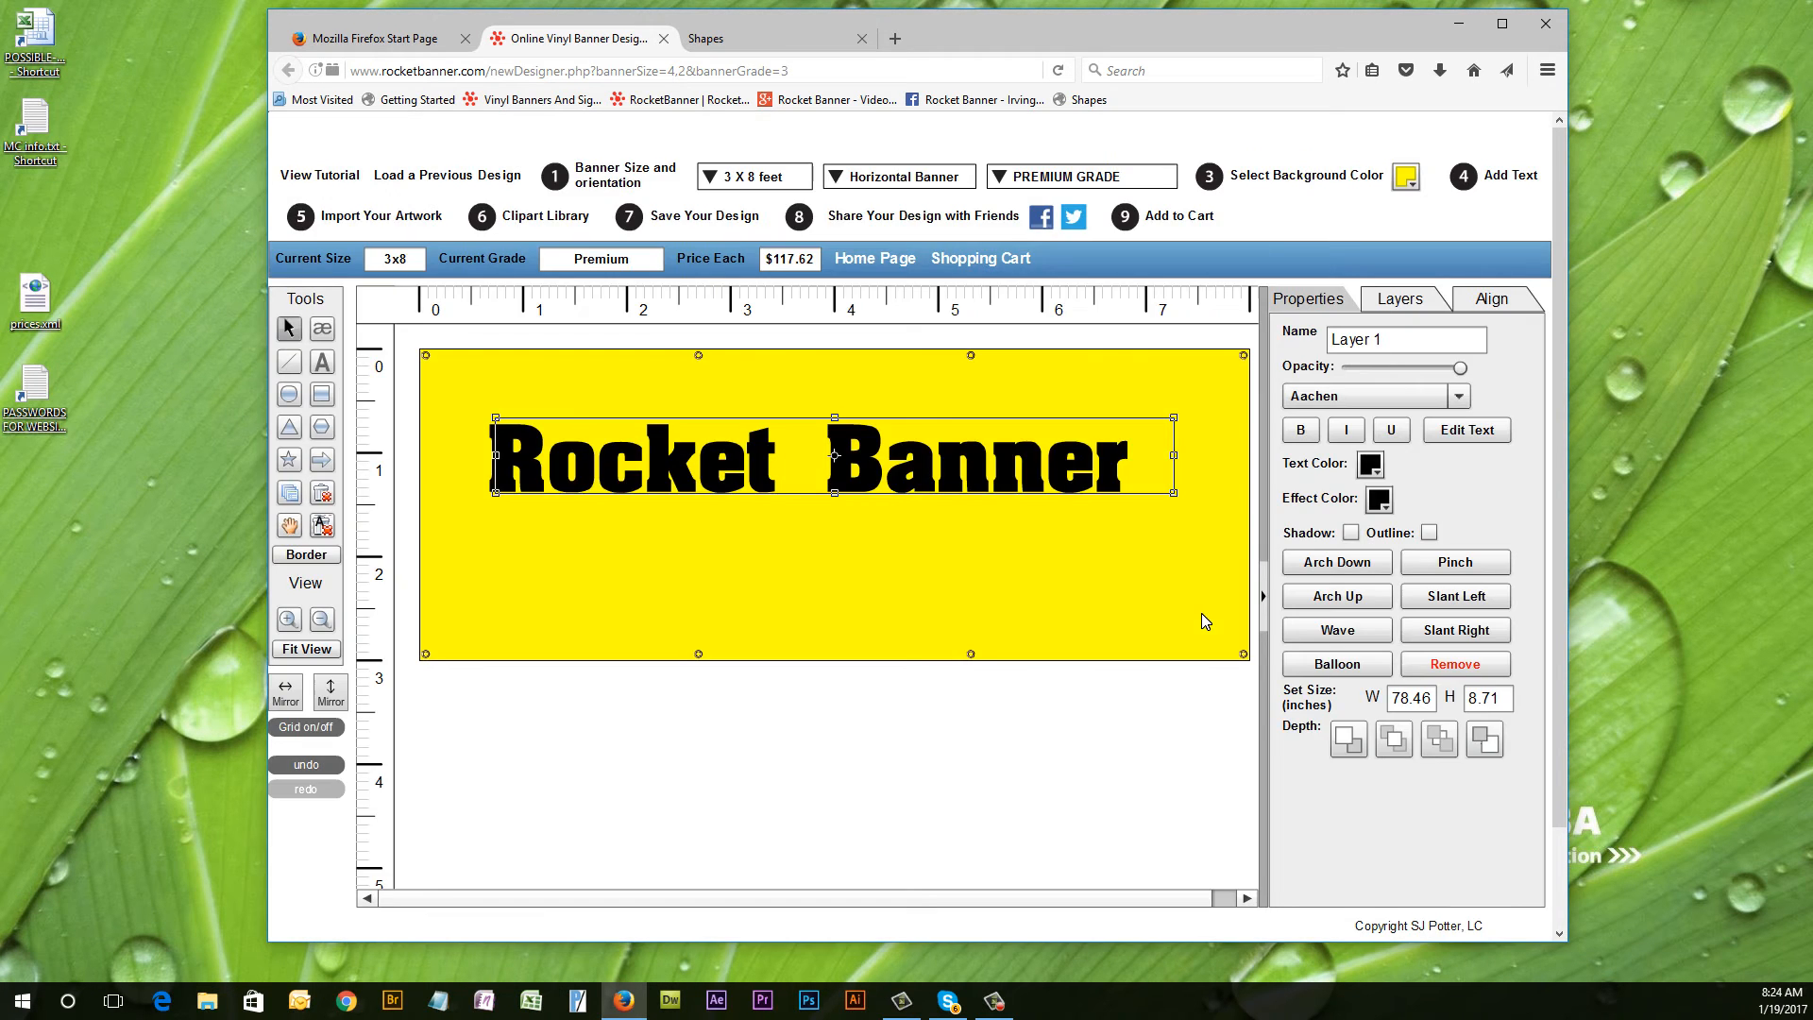
pyautogui.click(1491, 300)
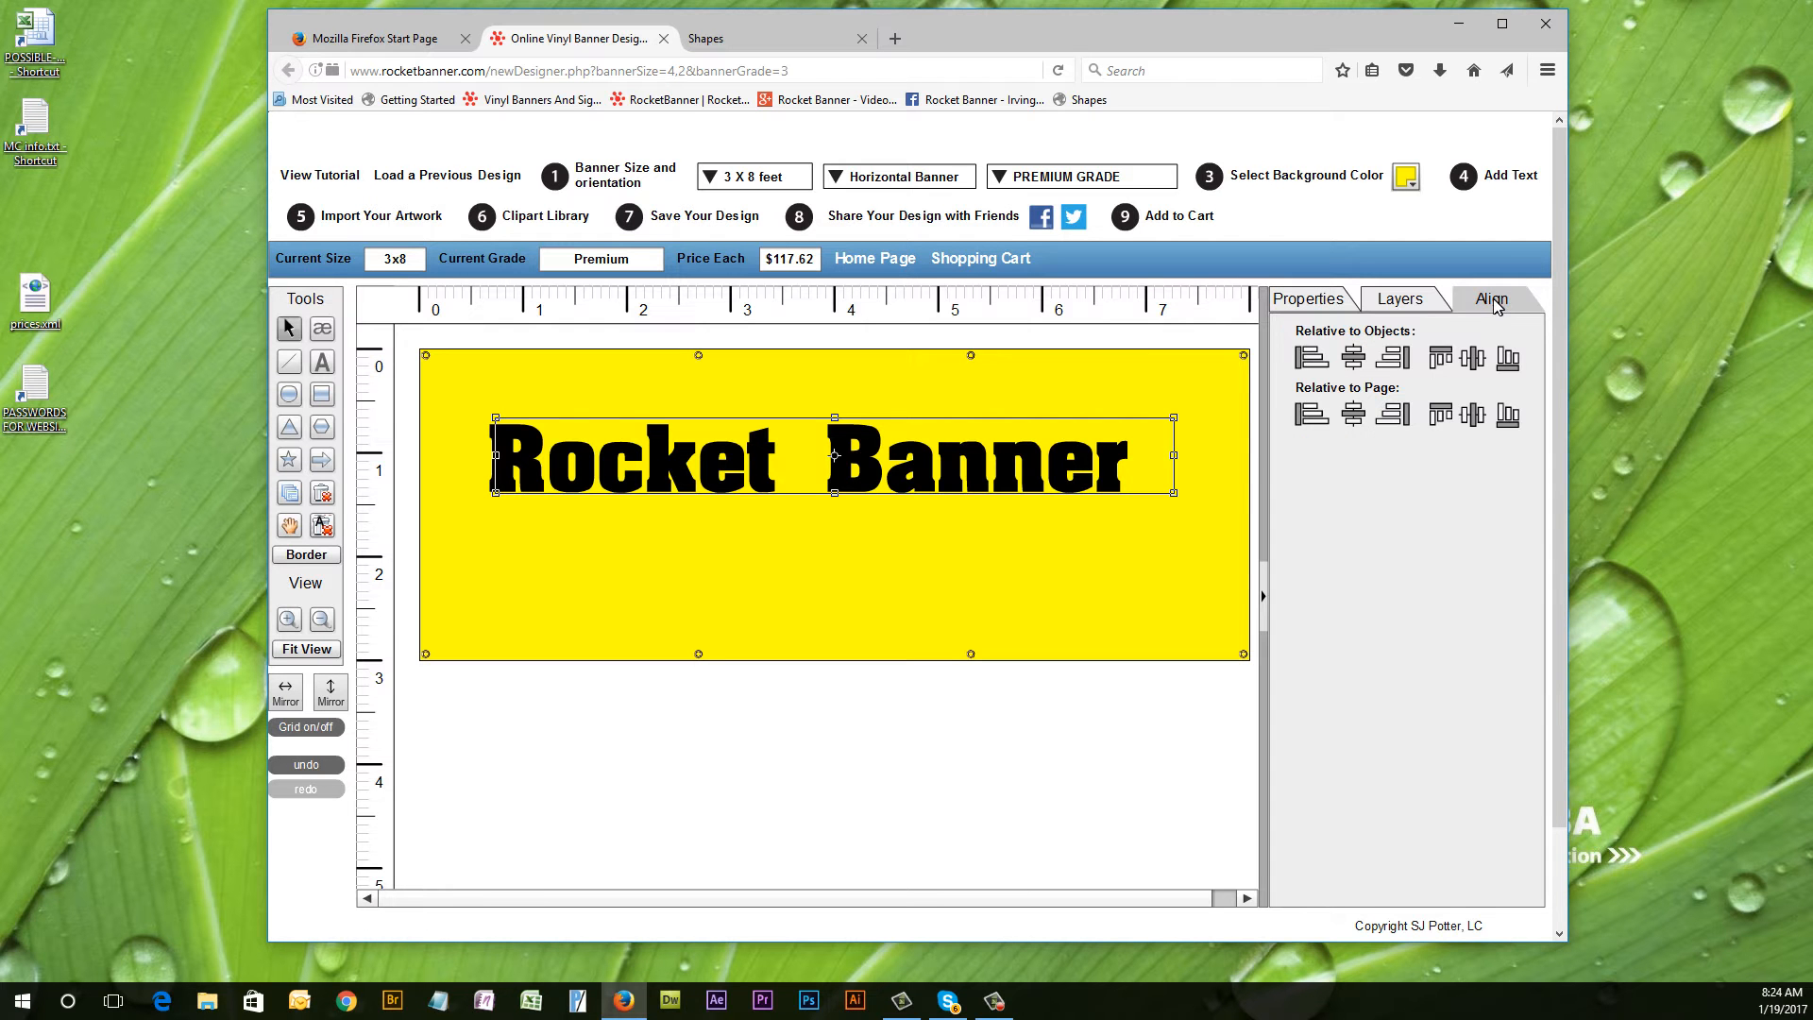
pyautogui.click(1352, 417)
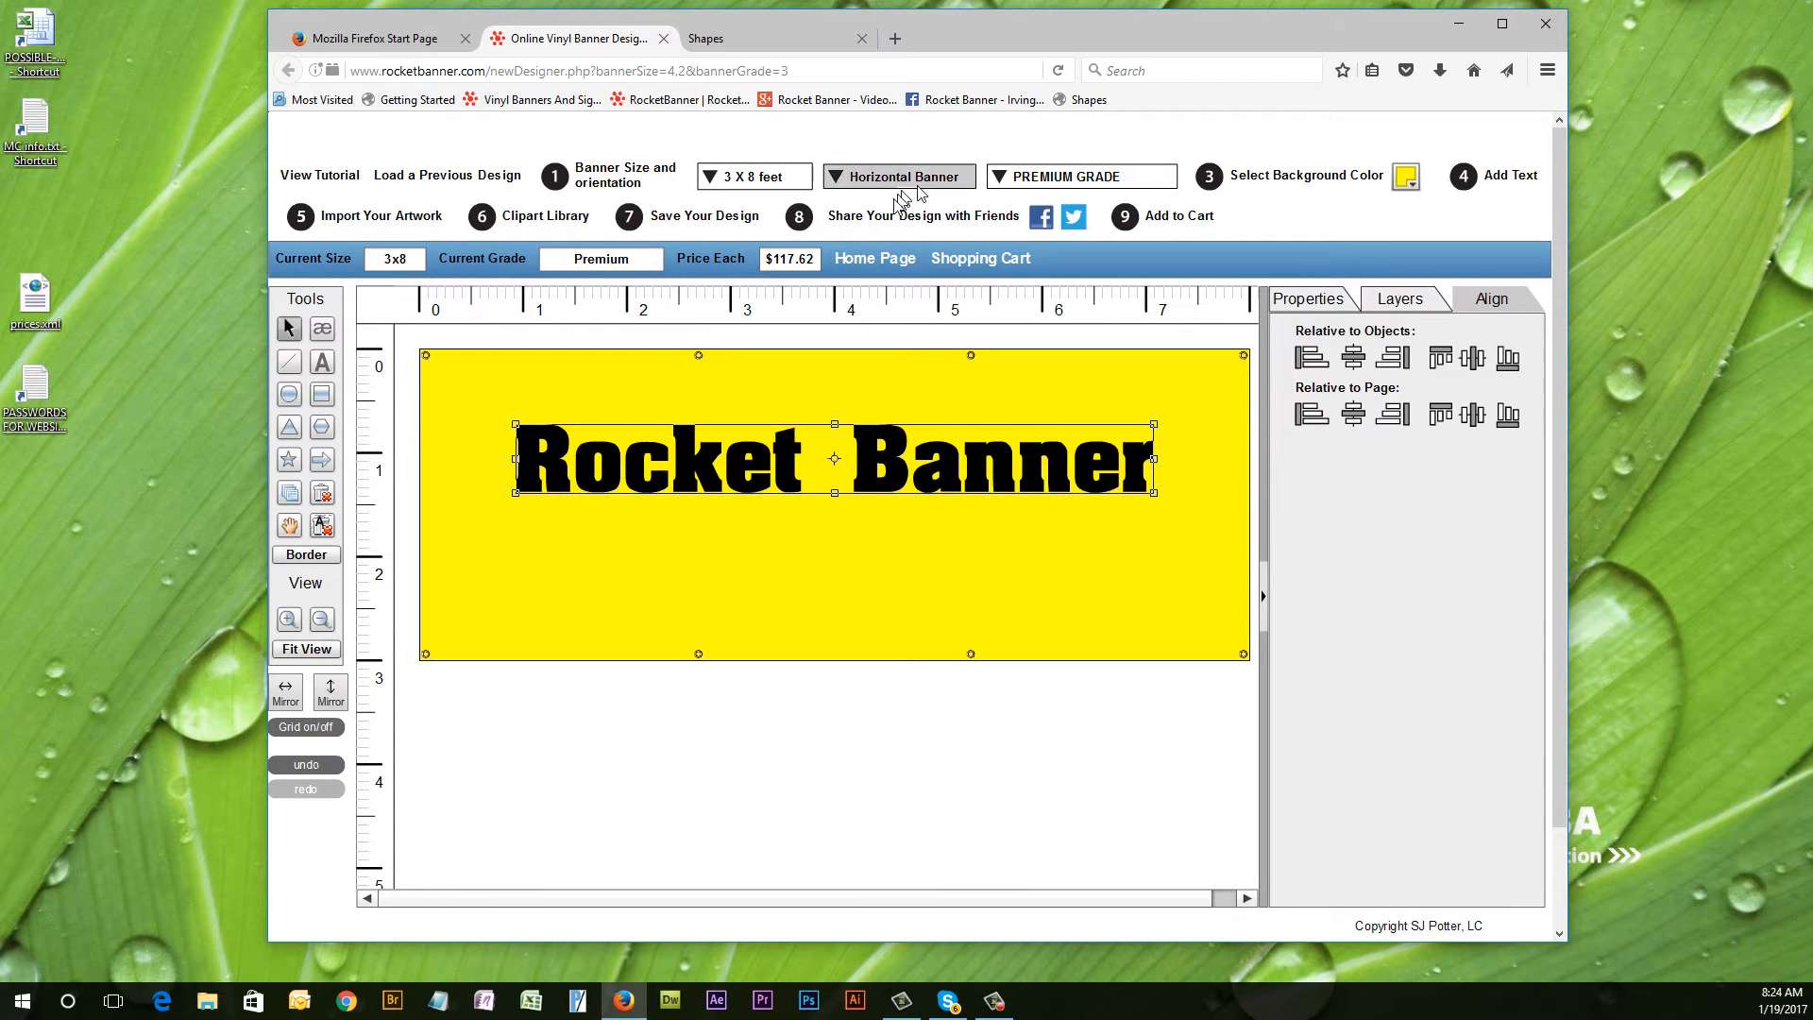
# Return to the hotdealsmaker designer and center the Aachen text horizontally relative to the page.
pyautogui.click(756, 42)
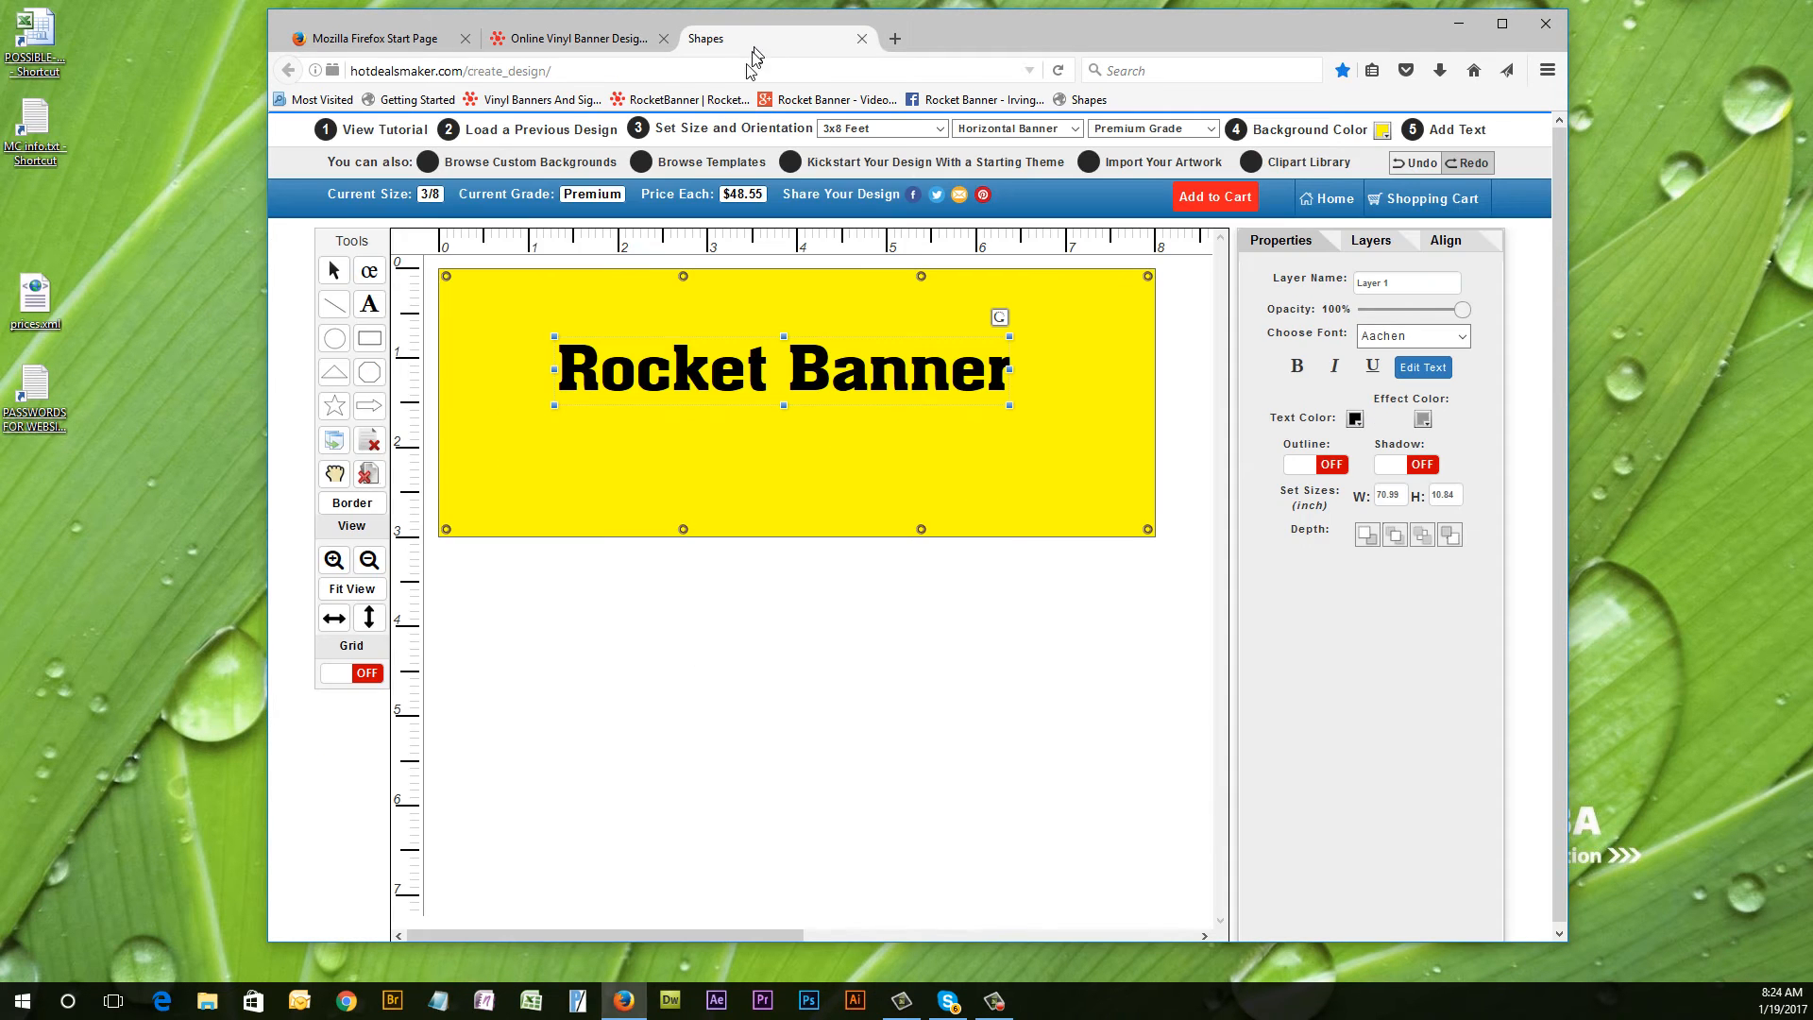
pyautogui.click(1446, 241)
pyautogui.click(1320, 349)
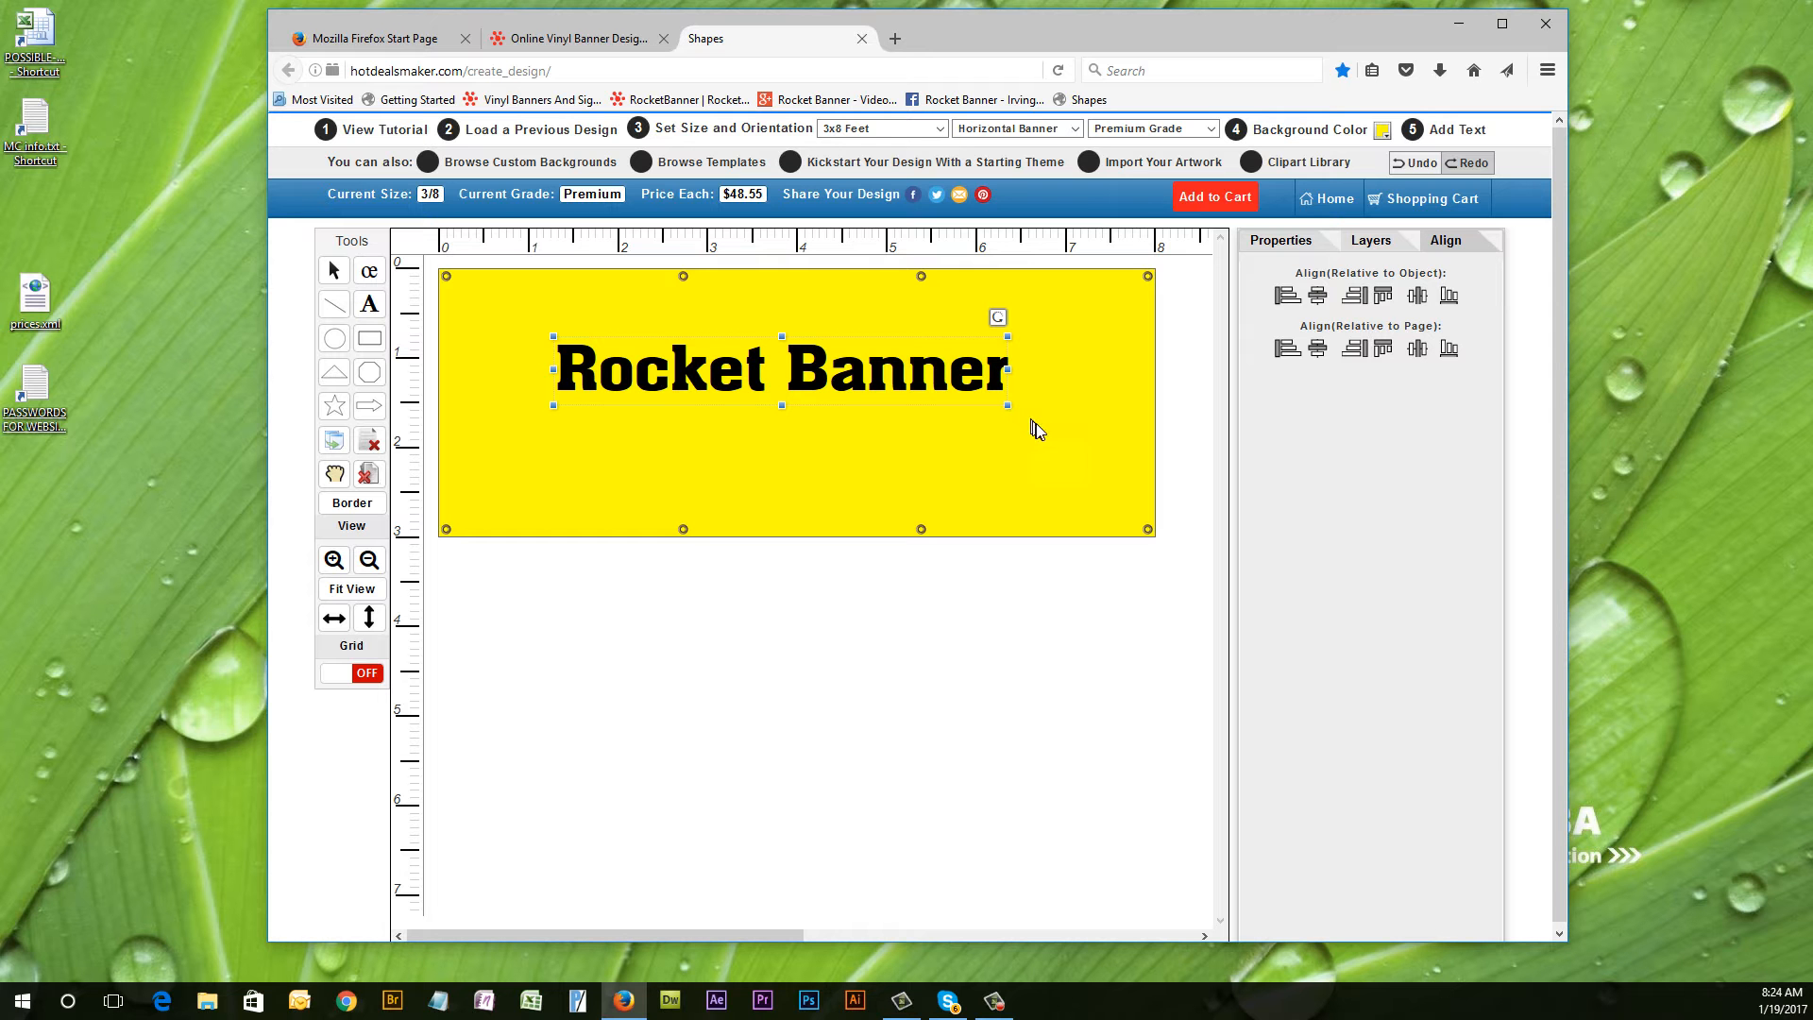
# Enlarge the hotdealsmaker text to about 7 ft wide and move it to the banner's middle, about 0.5 ft below the upper edge.
pyautogui.moveTo(1034, 430); pyautogui.dragTo(1090, 421)
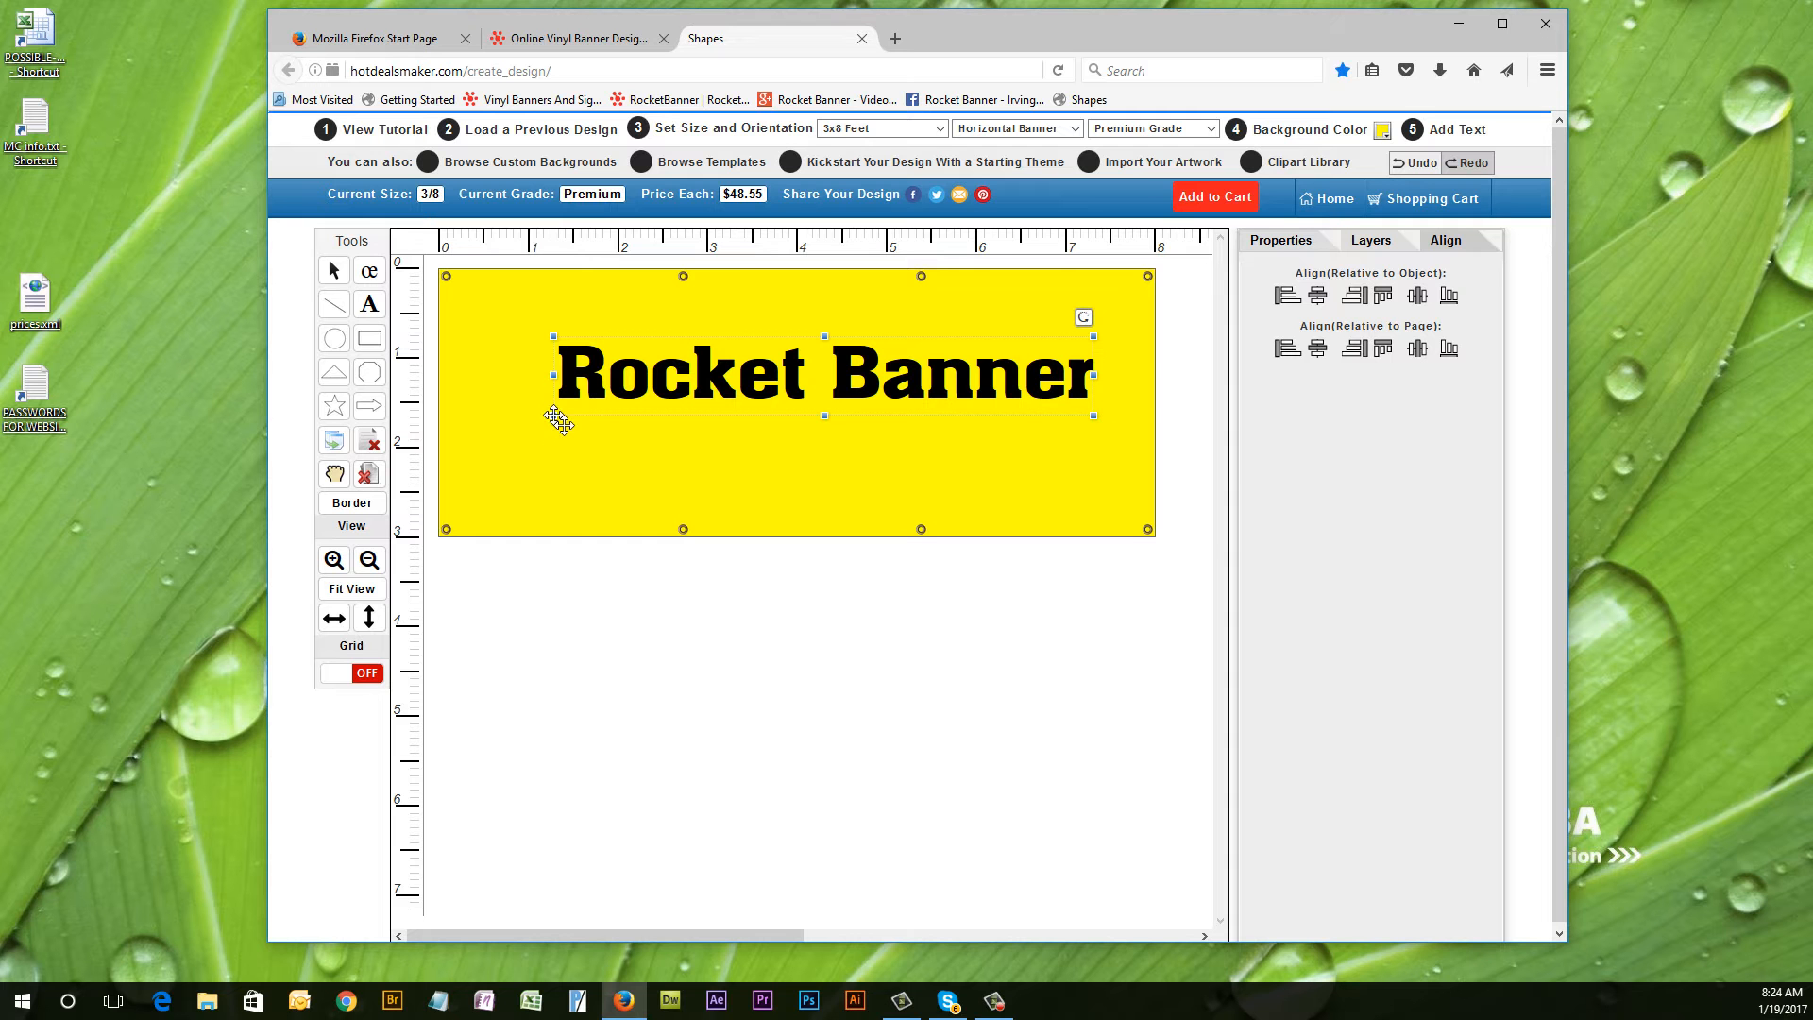
pyautogui.moveTo(555, 417); pyautogui.dragTo(558, 423)
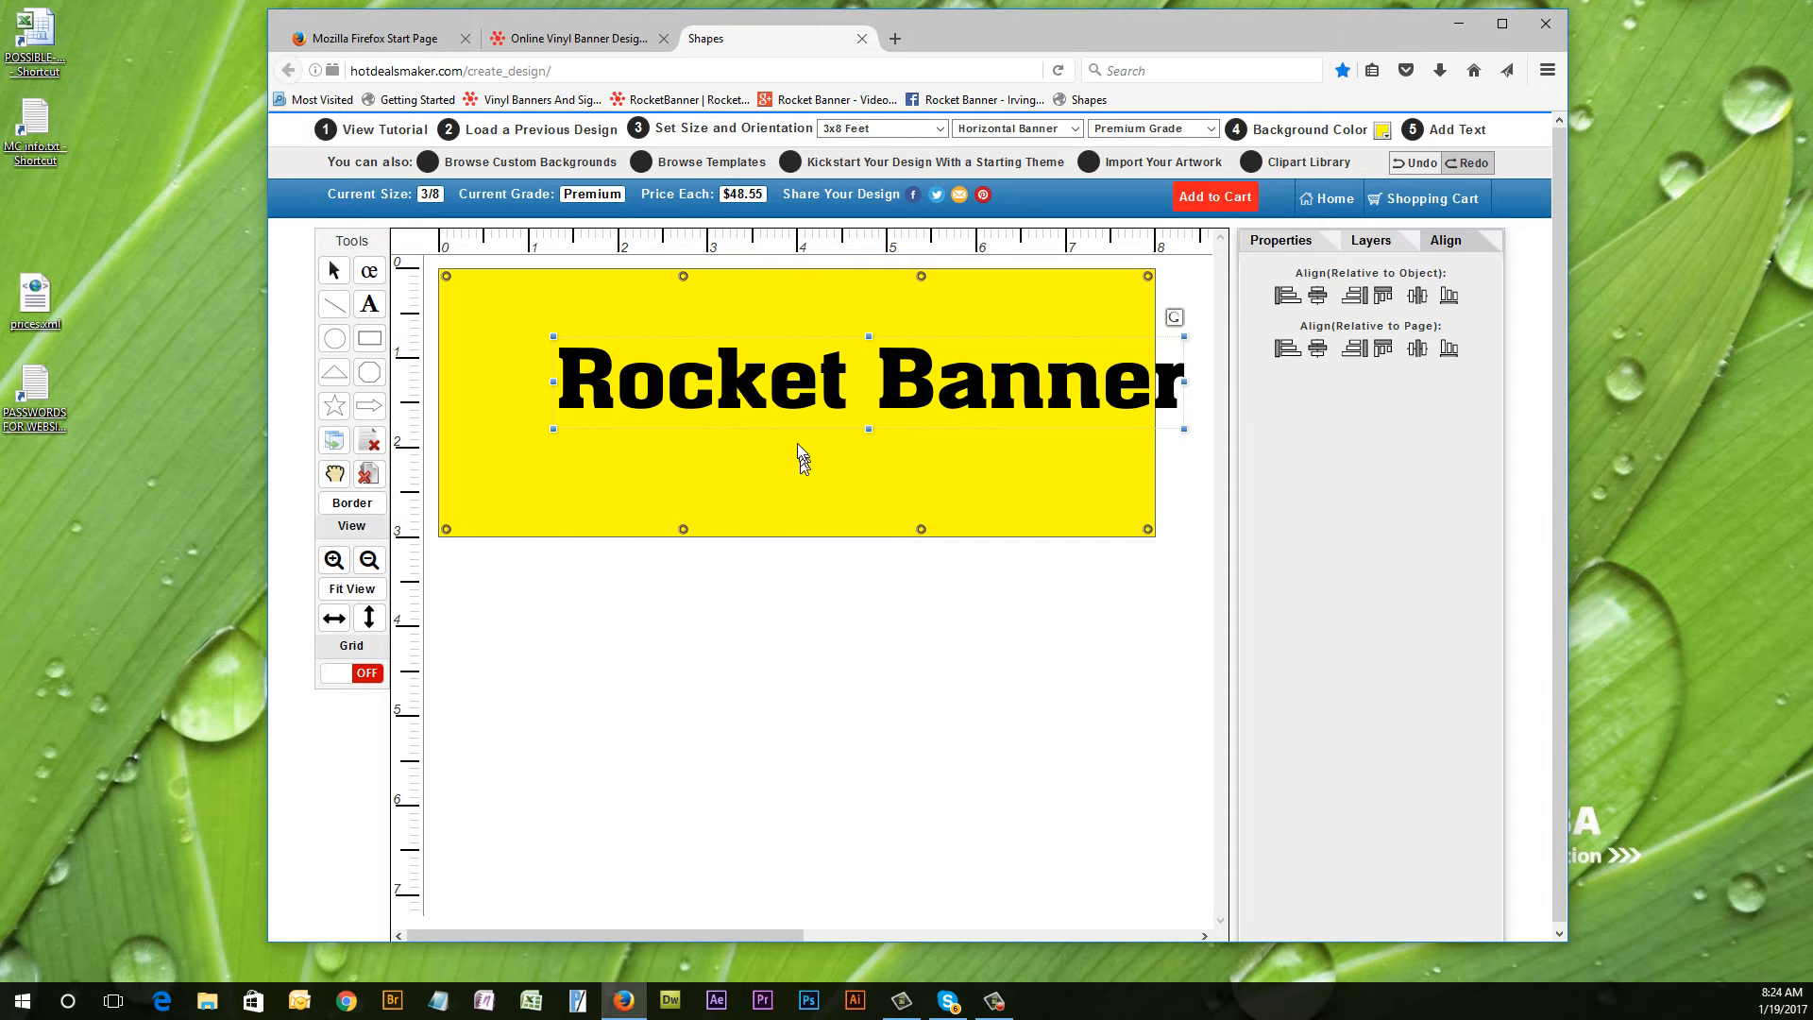
pyautogui.moveTo(831, 396); pyautogui.dragTo(758, 375)
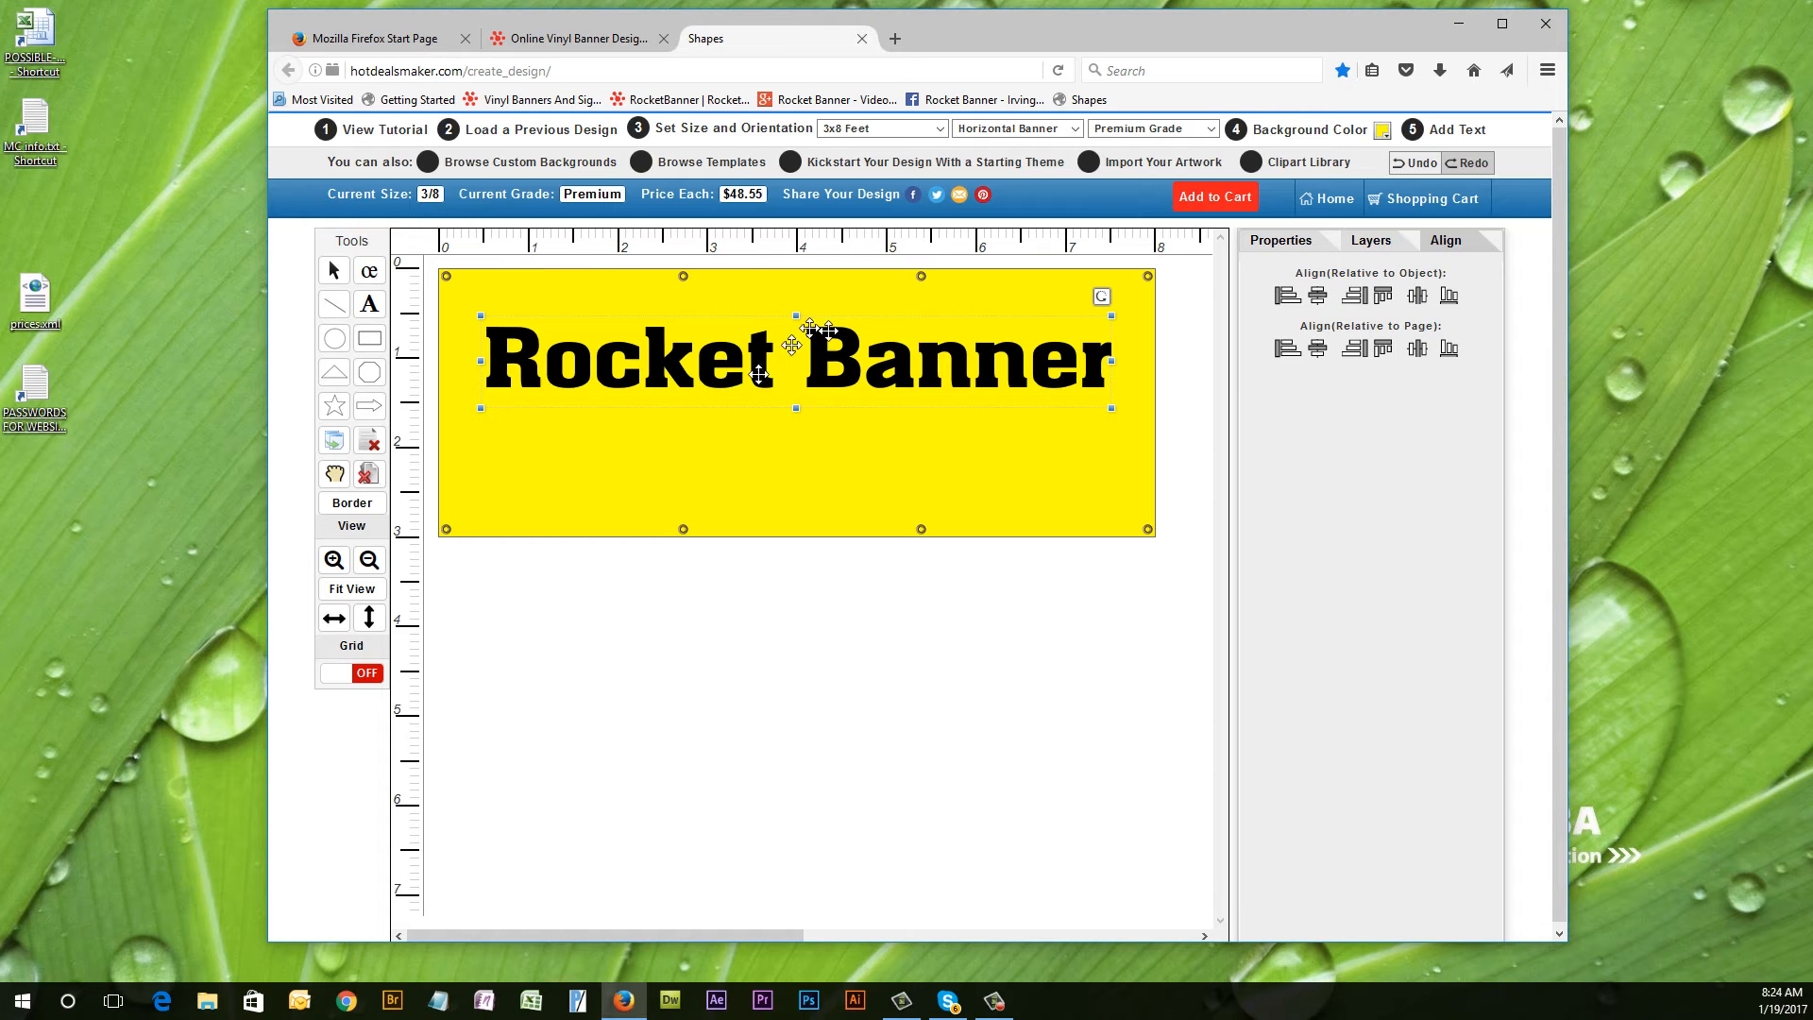
# Enlarge the Aachen text in the RocketBanner designer to about 6.4 ft wide and return to the hotdealsmaker designer.
pyautogui.click(614, 39)
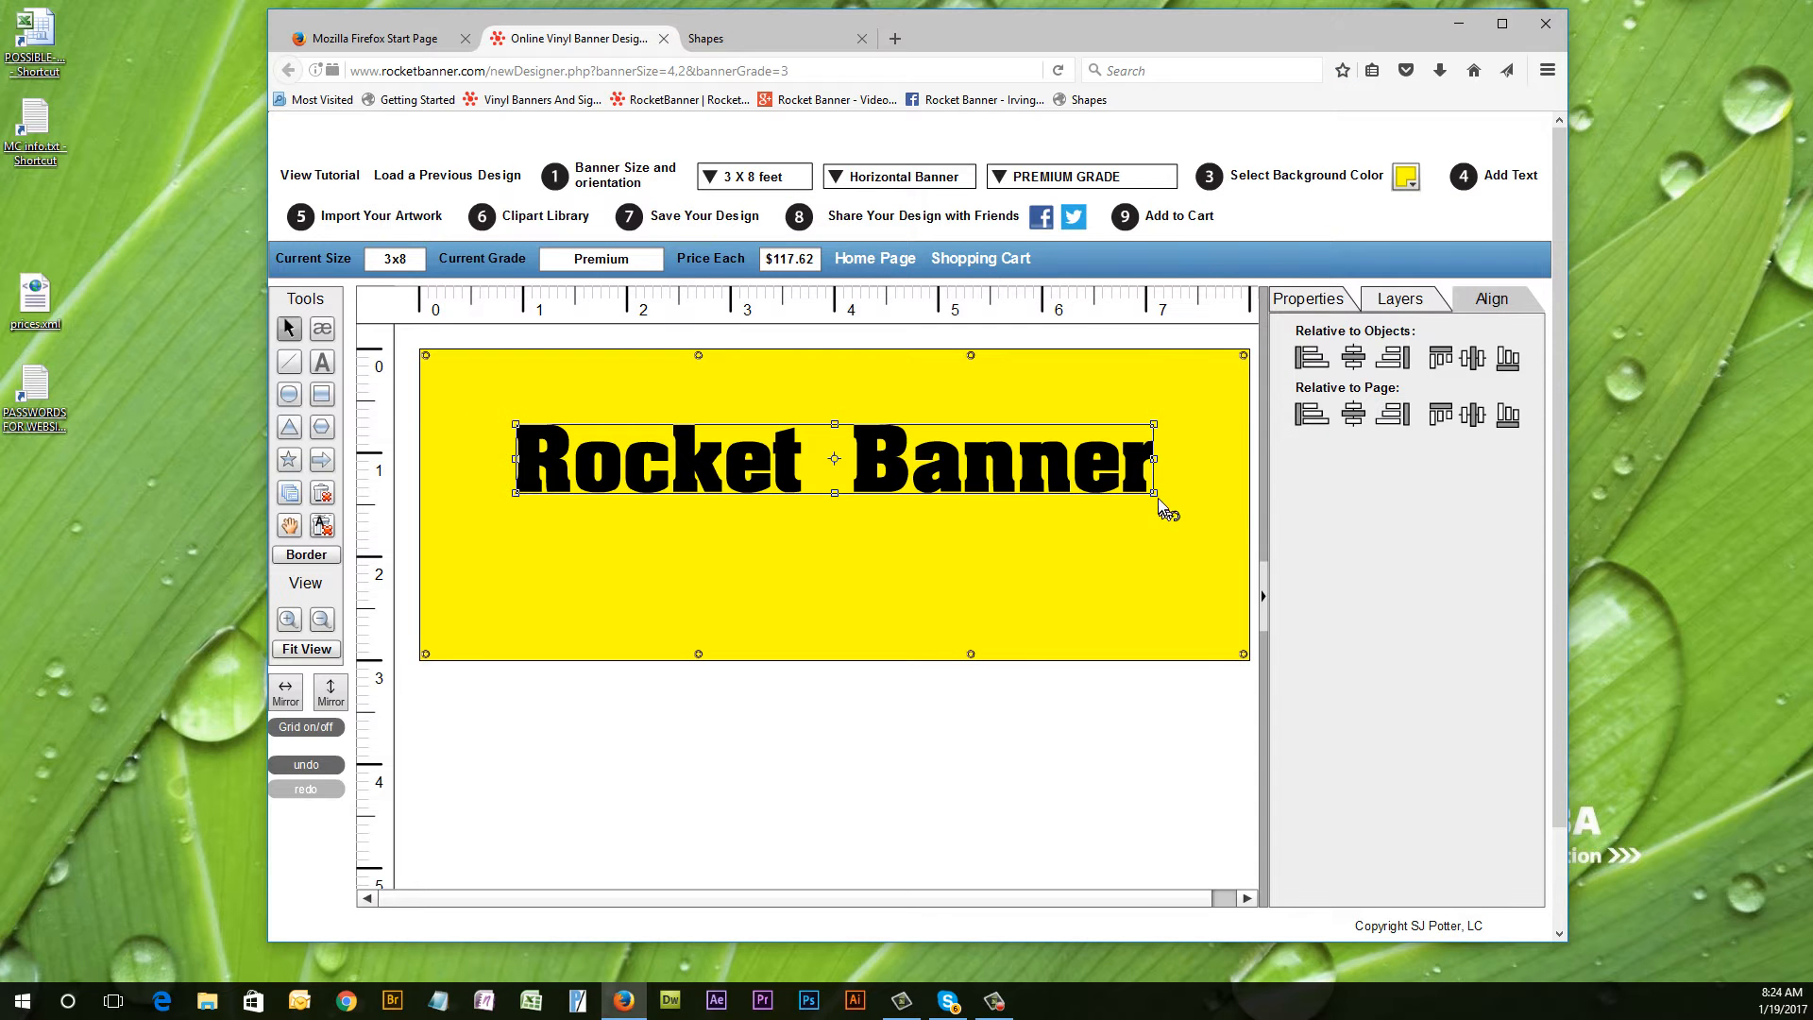
pyautogui.moveTo(1156, 498)
pyautogui.mouseDown()
pyautogui.moveTo(1202, 539)
pyautogui.moveTo(1073, 469)
pyautogui.moveTo(1186, 571)
pyautogui.moveTo(982, 476)
pyautogui.moveTo(1175, 559)
pyautogui.moveTo(1175, 536)
pyautogui.moveTo(1016, 485)
pyautogui.moveTo(1193, 542)
pyautogui.moveTo(1182, 492)
pyautogui.mouseUp()
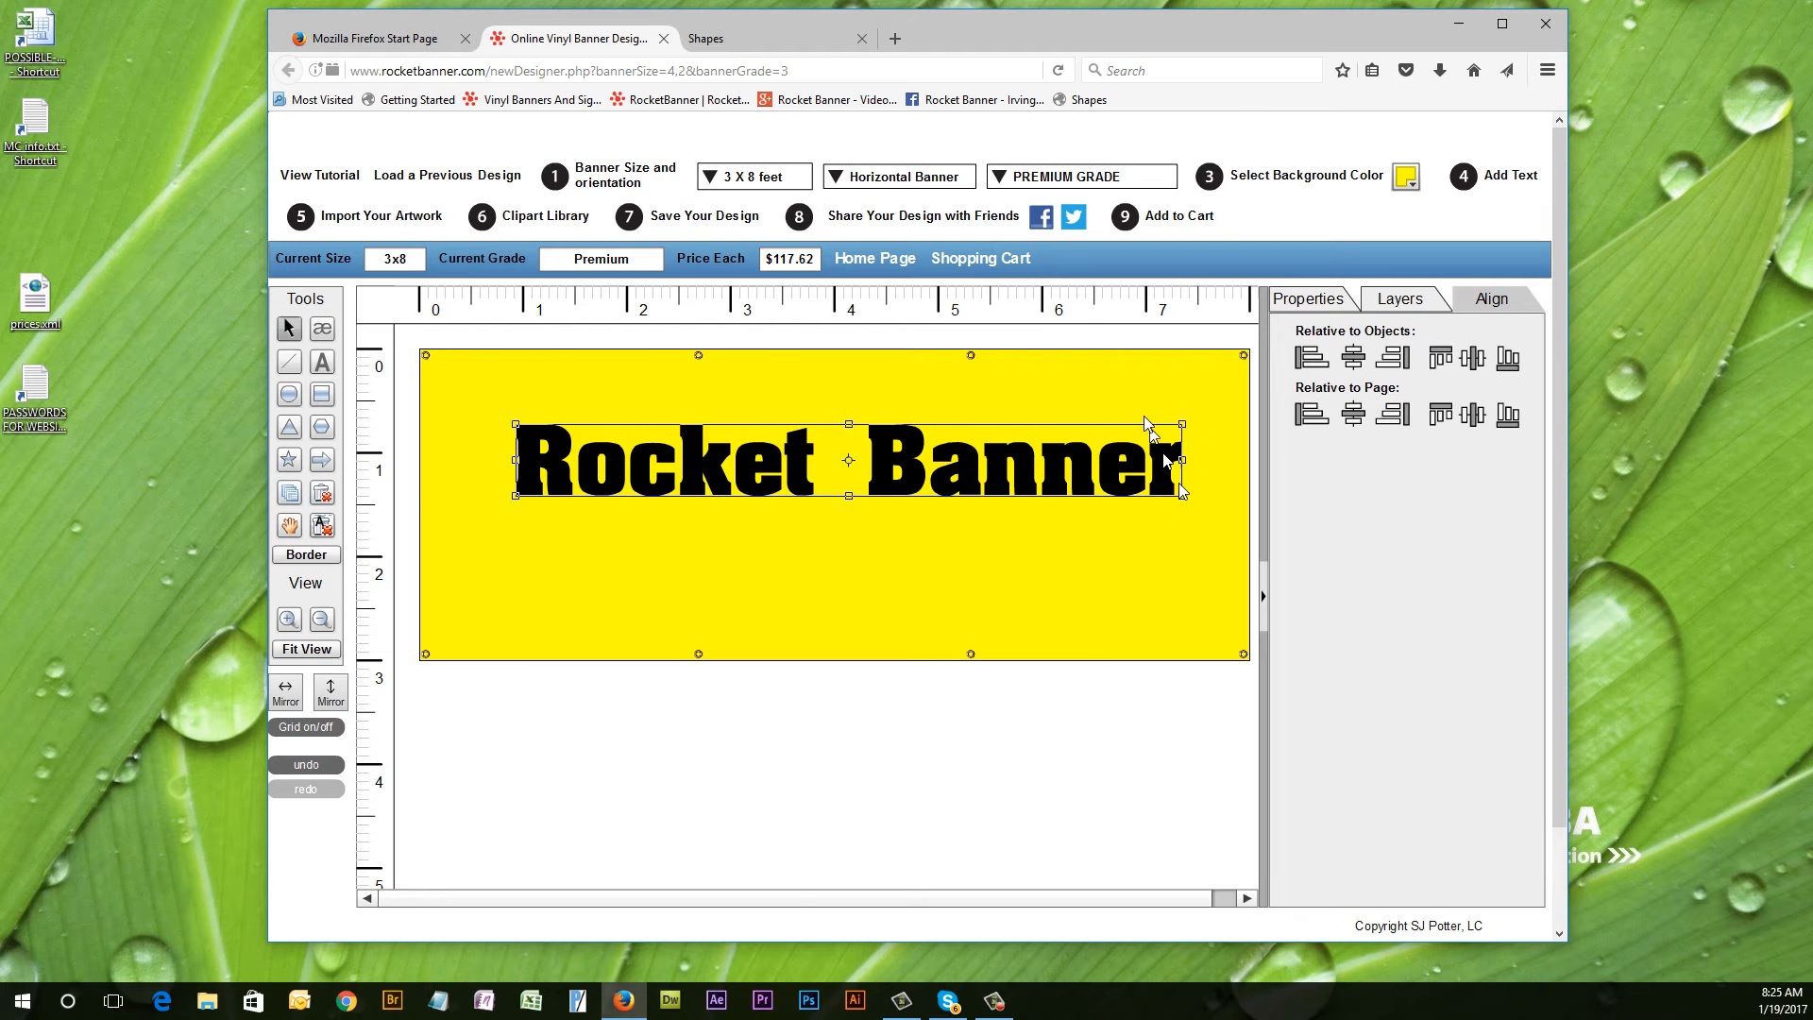
pyautogui.click(760, 40)
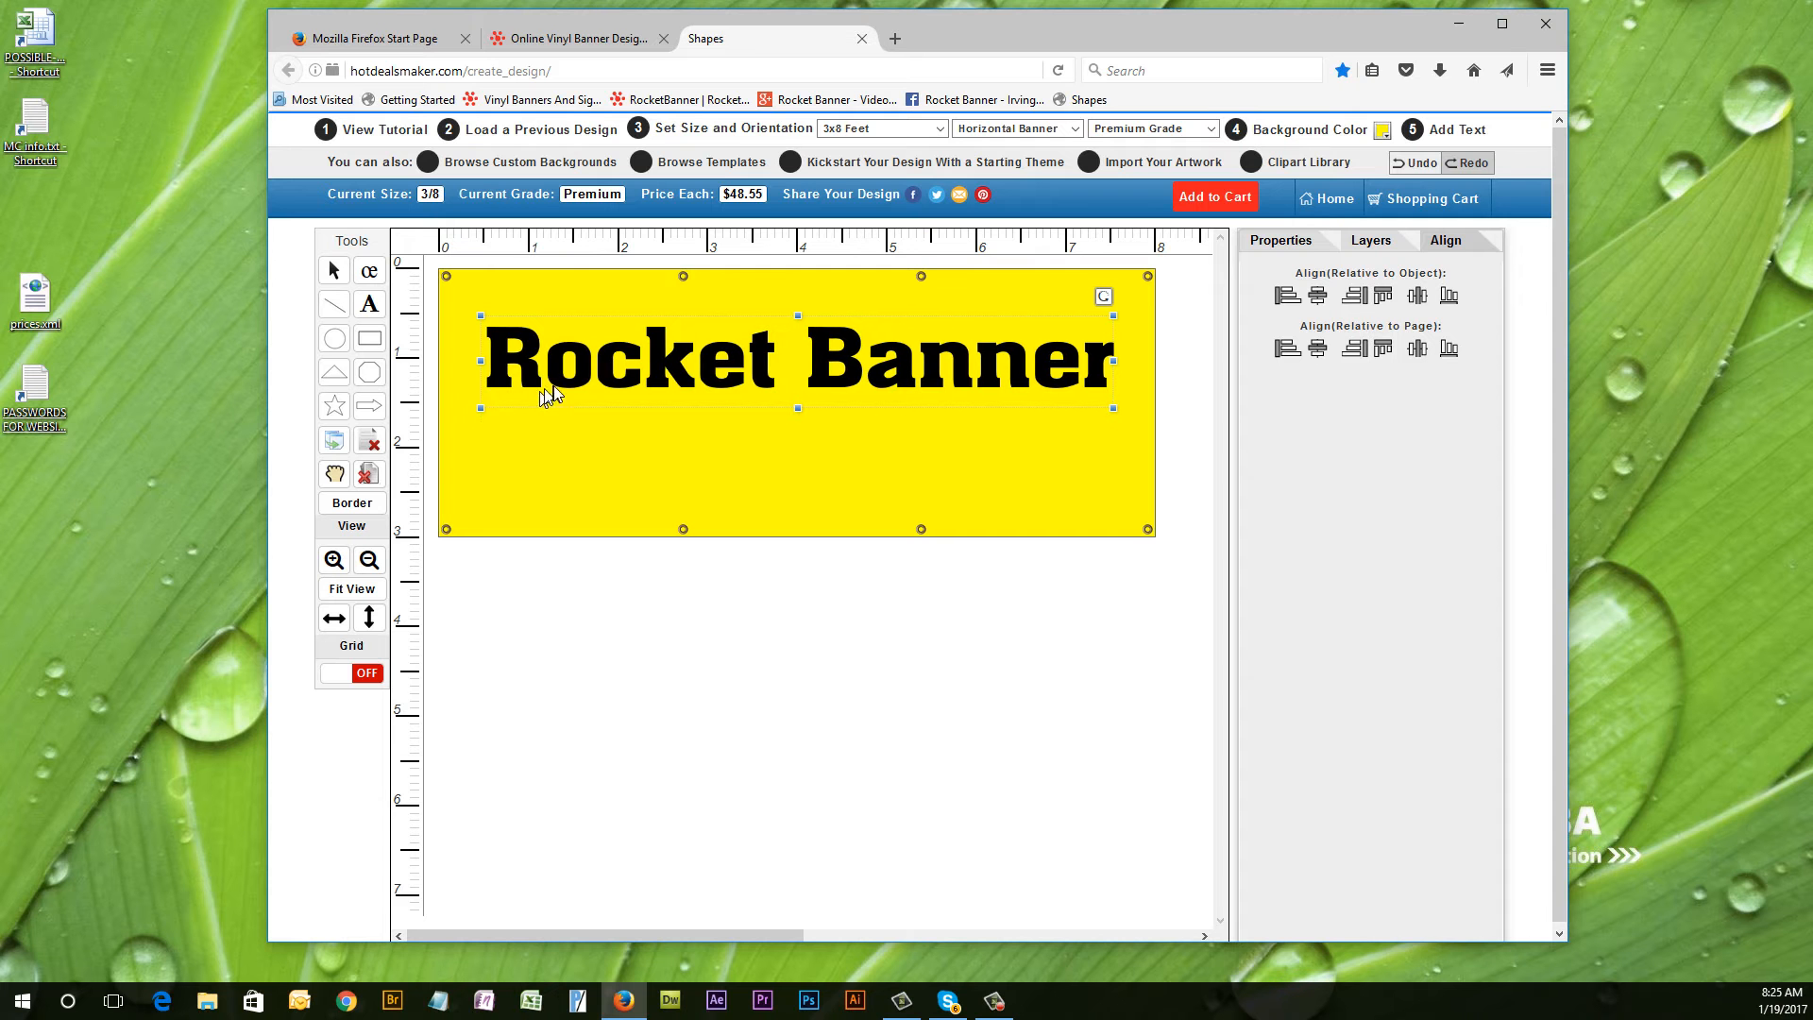
# Enlarge the hotdealsmaker banner text to about 7.6 ft wide and center it horizontally relative to the page.
pyautogui.moveTo(481, 409); pyautogui.dragTo(477, 417)
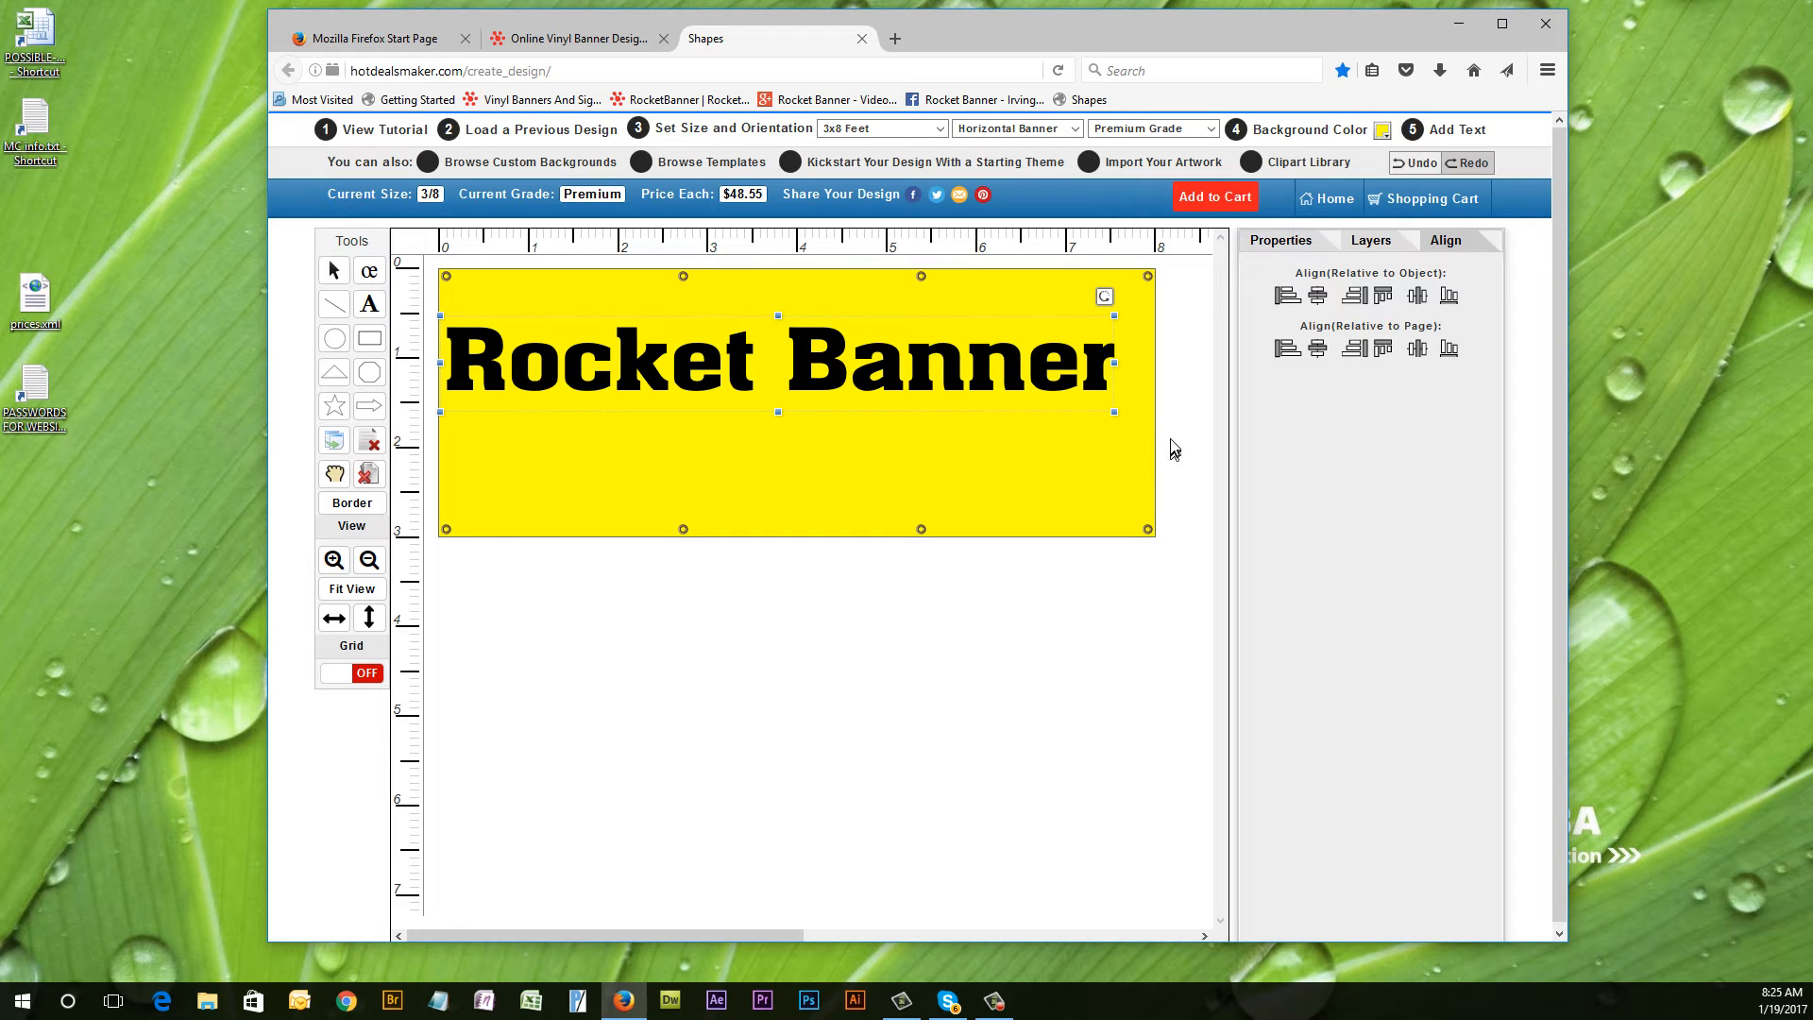
pyautogui.moveTo(1118, 416)
pyautogui.mouseDown()
pyautogui.moveTo(1065, 391)
pyautogui.moveTo(1089, 395)
pyautogui.mouseUp()
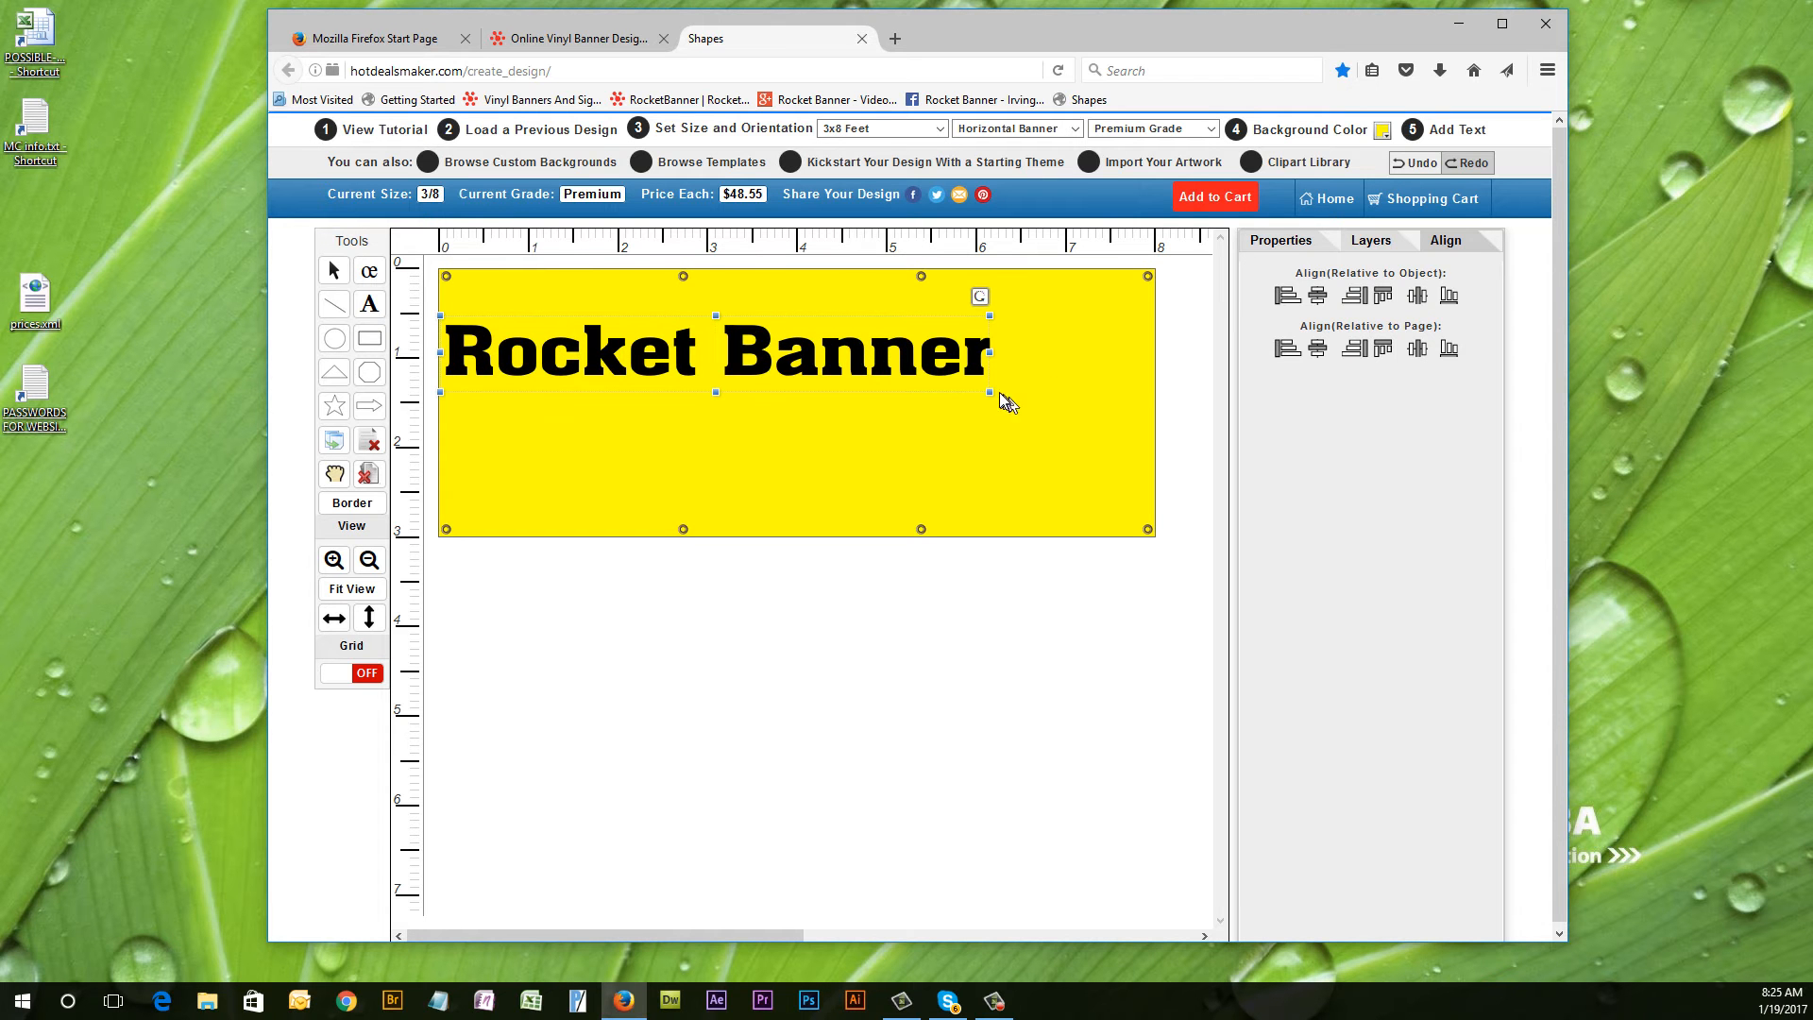
pyautogui.moveTo(1068, 420); pyautogui.dragTo(1120, 413)
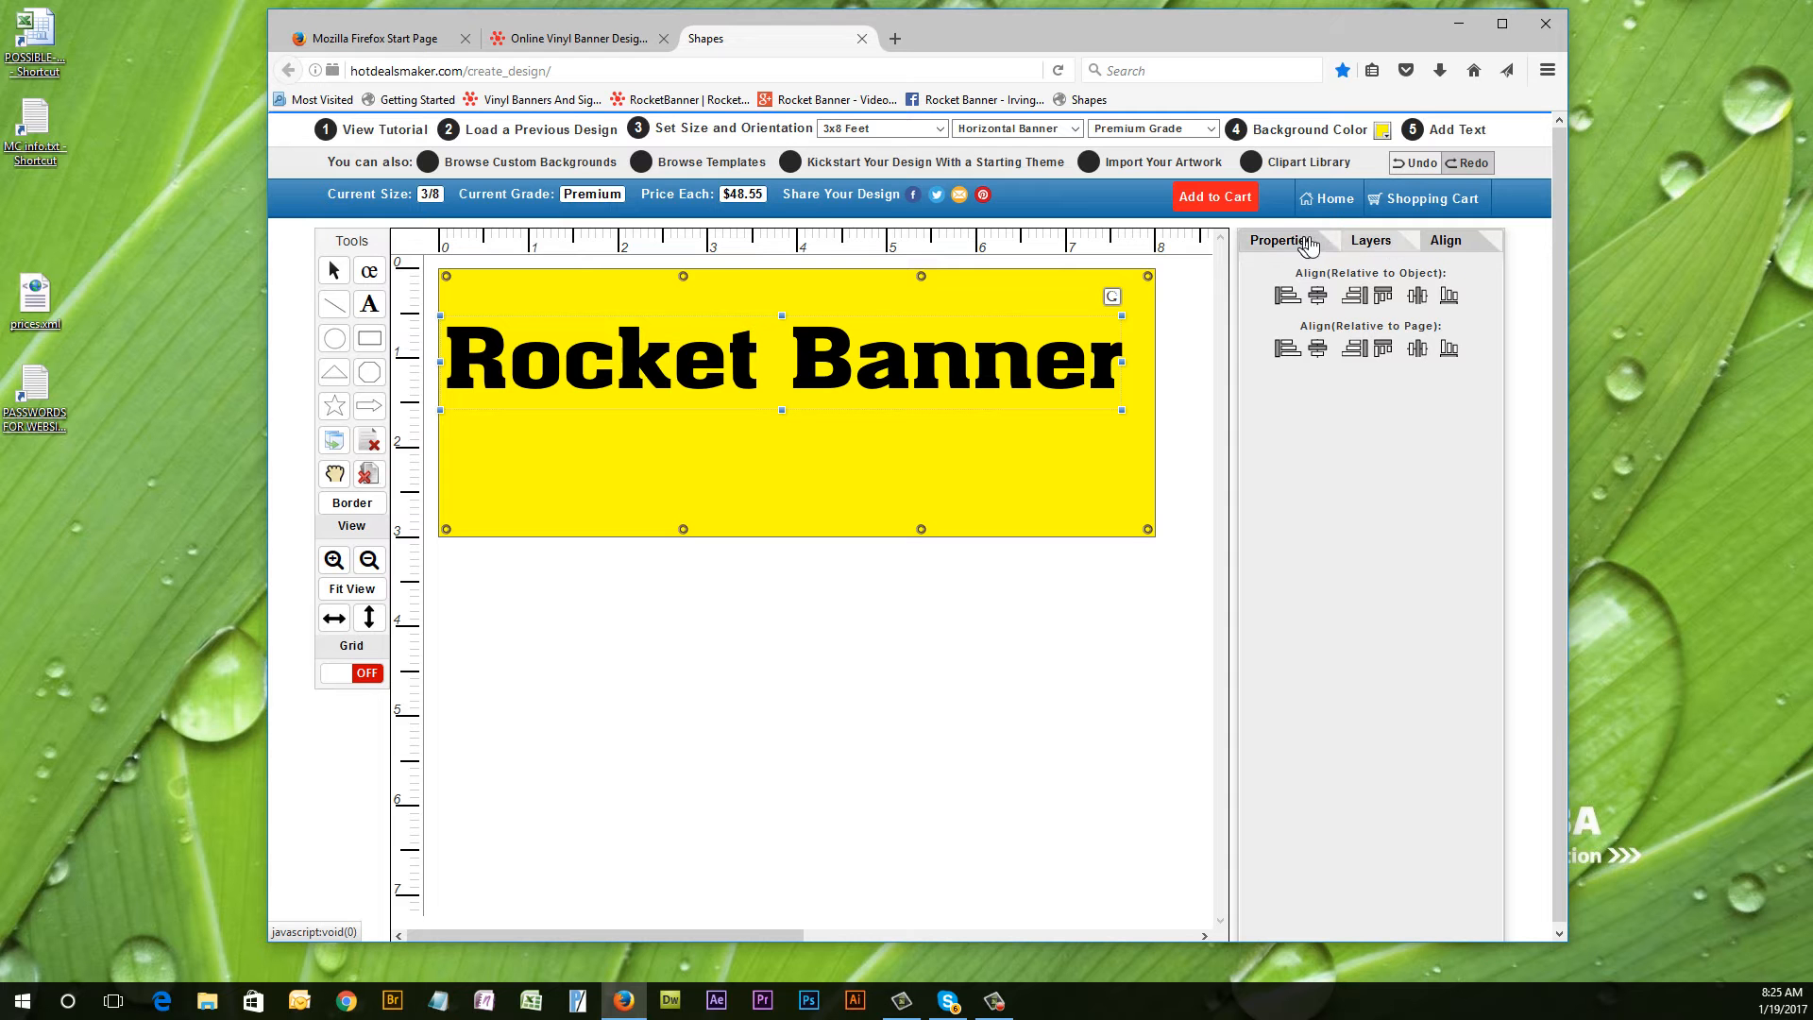
pyautogui.click(1318, 349)
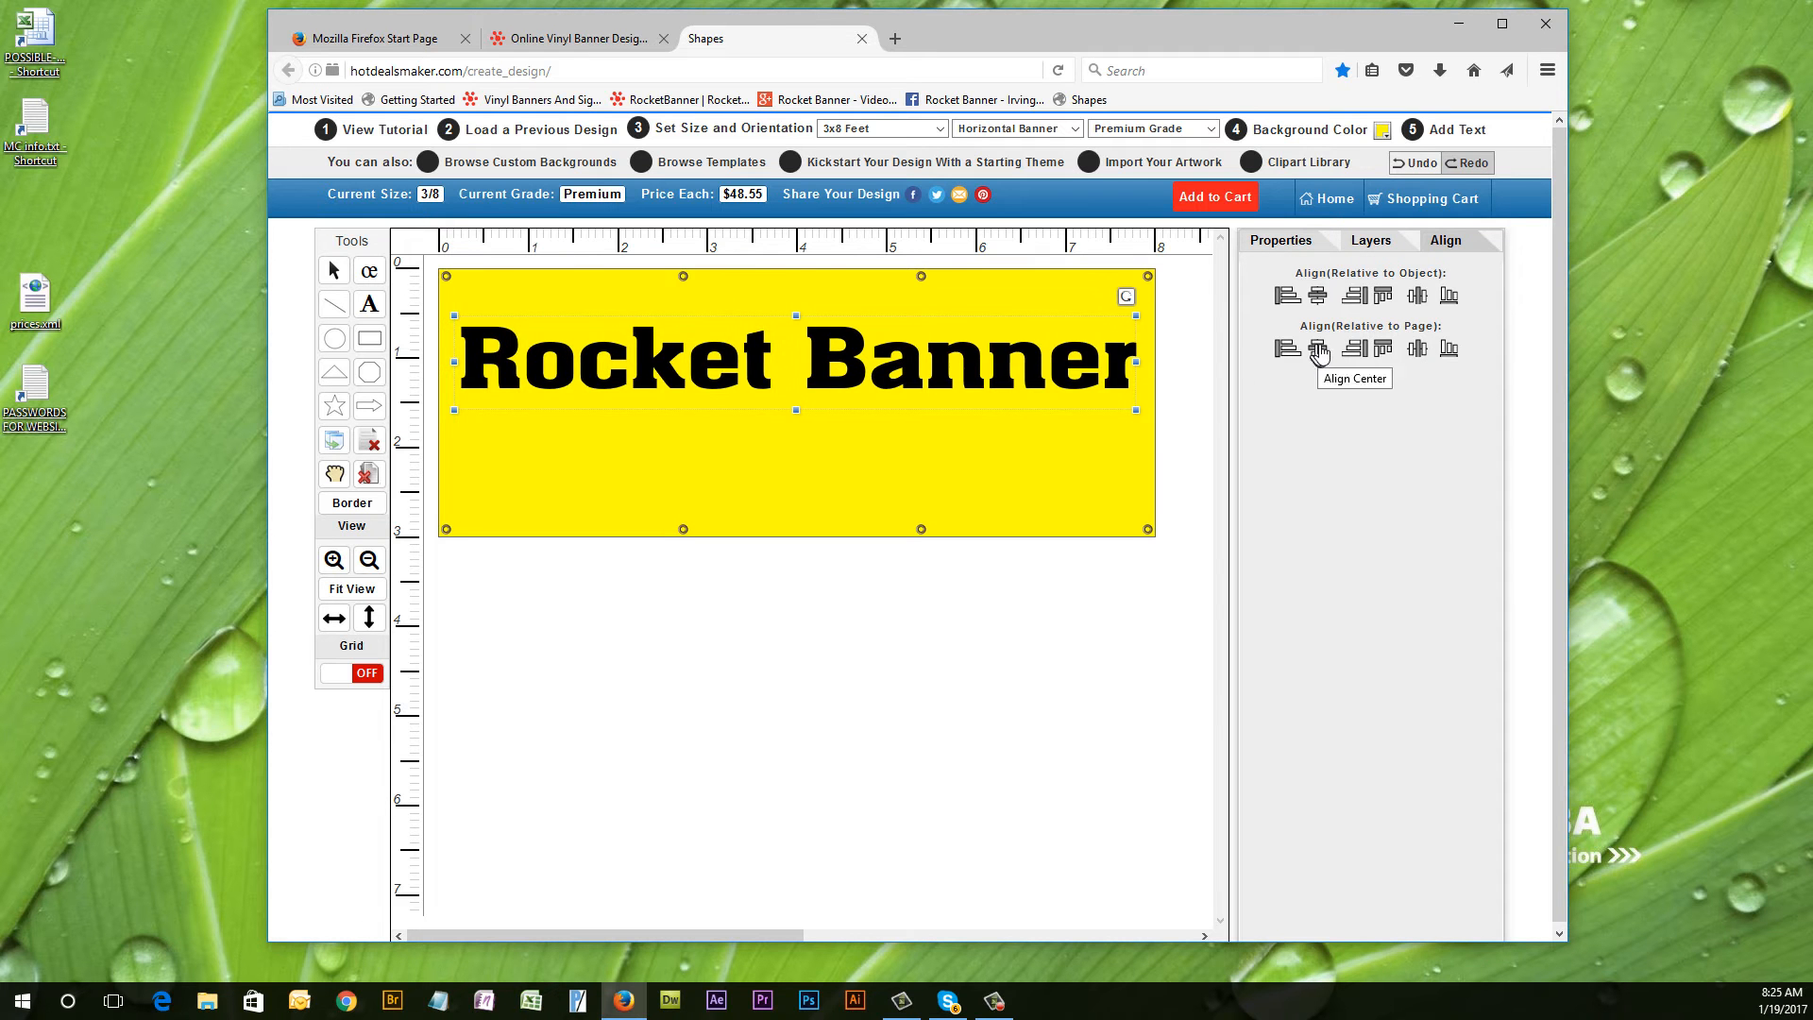
# Color the hotdealsmaker banner text red and give it a black outline and shadow.
pyautogui.click(1283, 244)
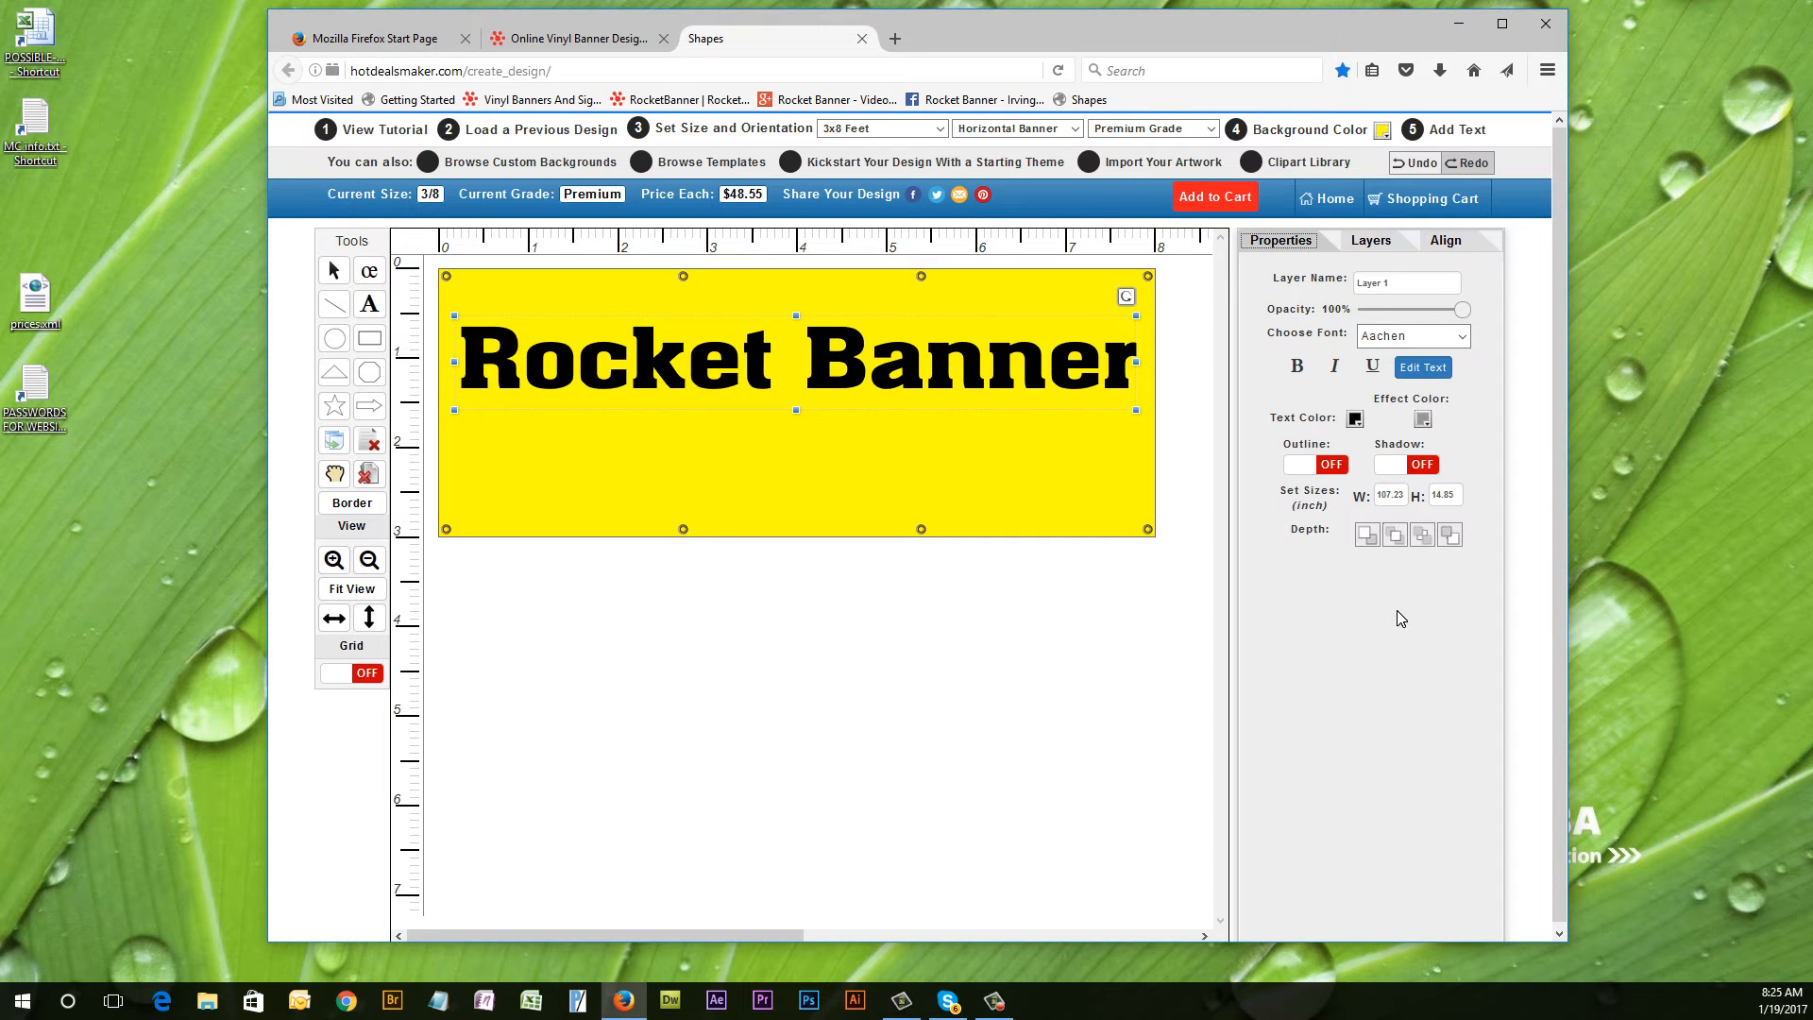
pyautogui.click(1355, 420)
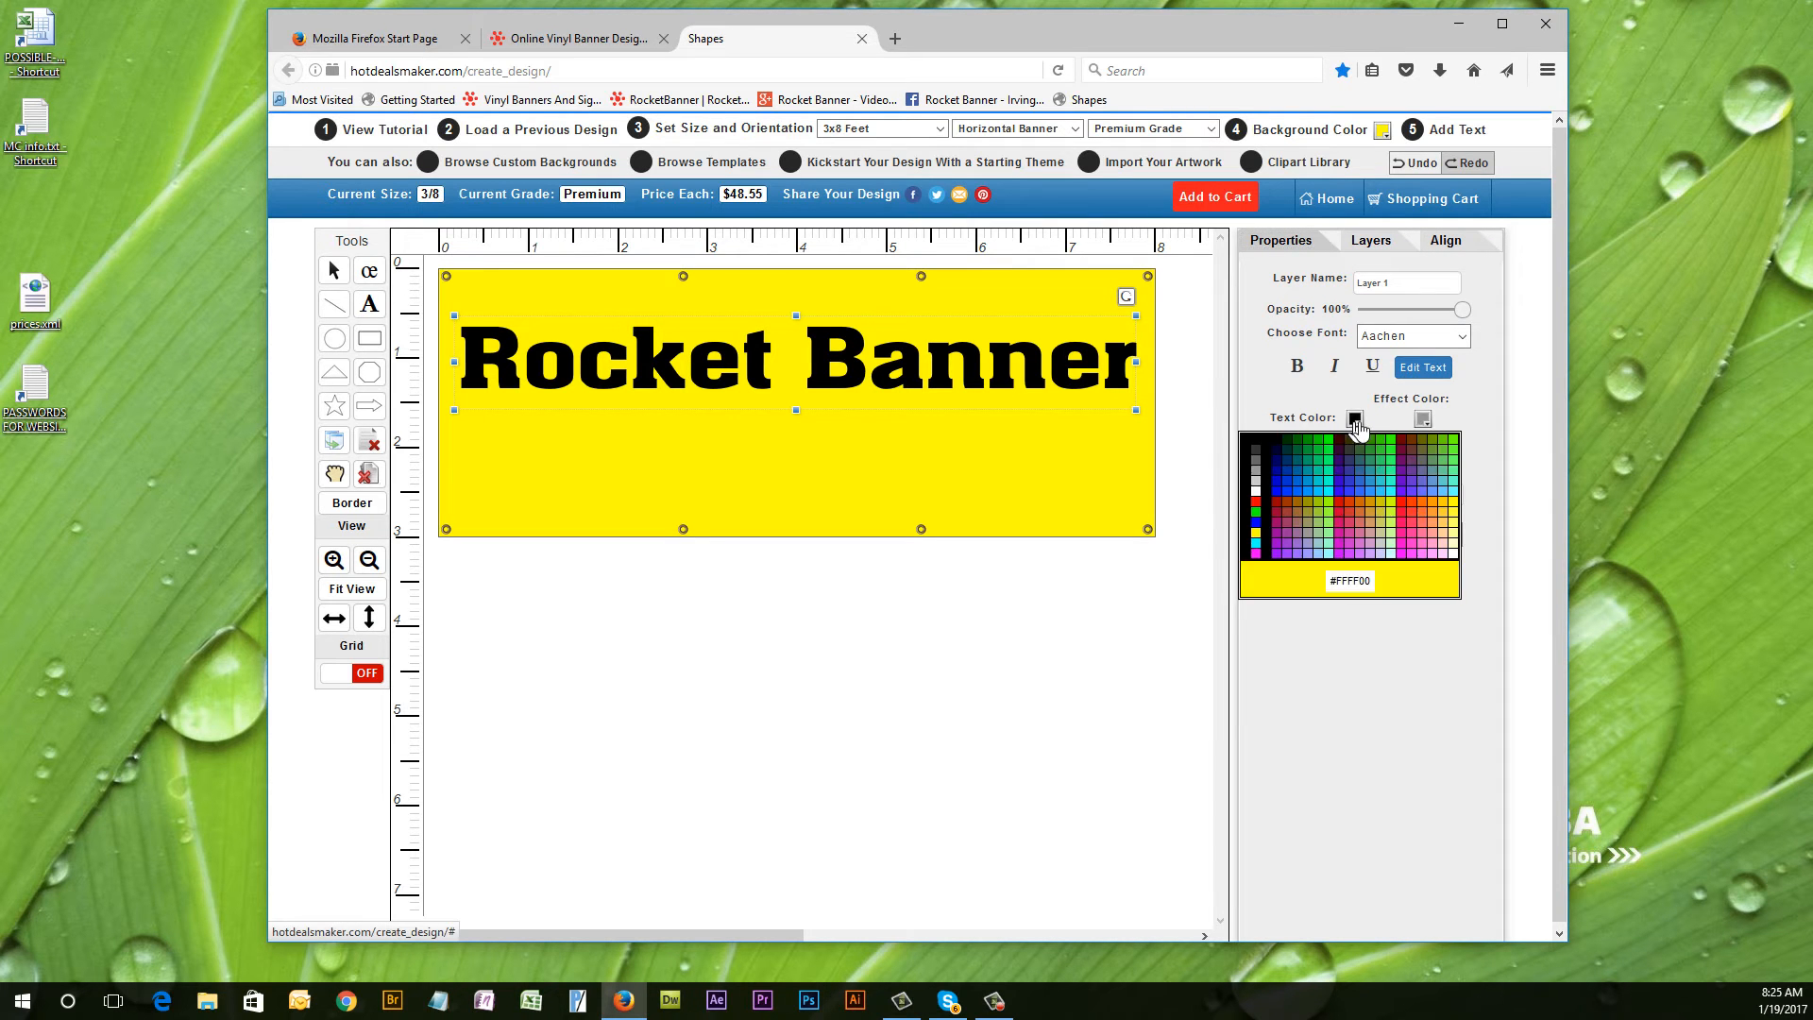
pyautogui.click(1256, 501)
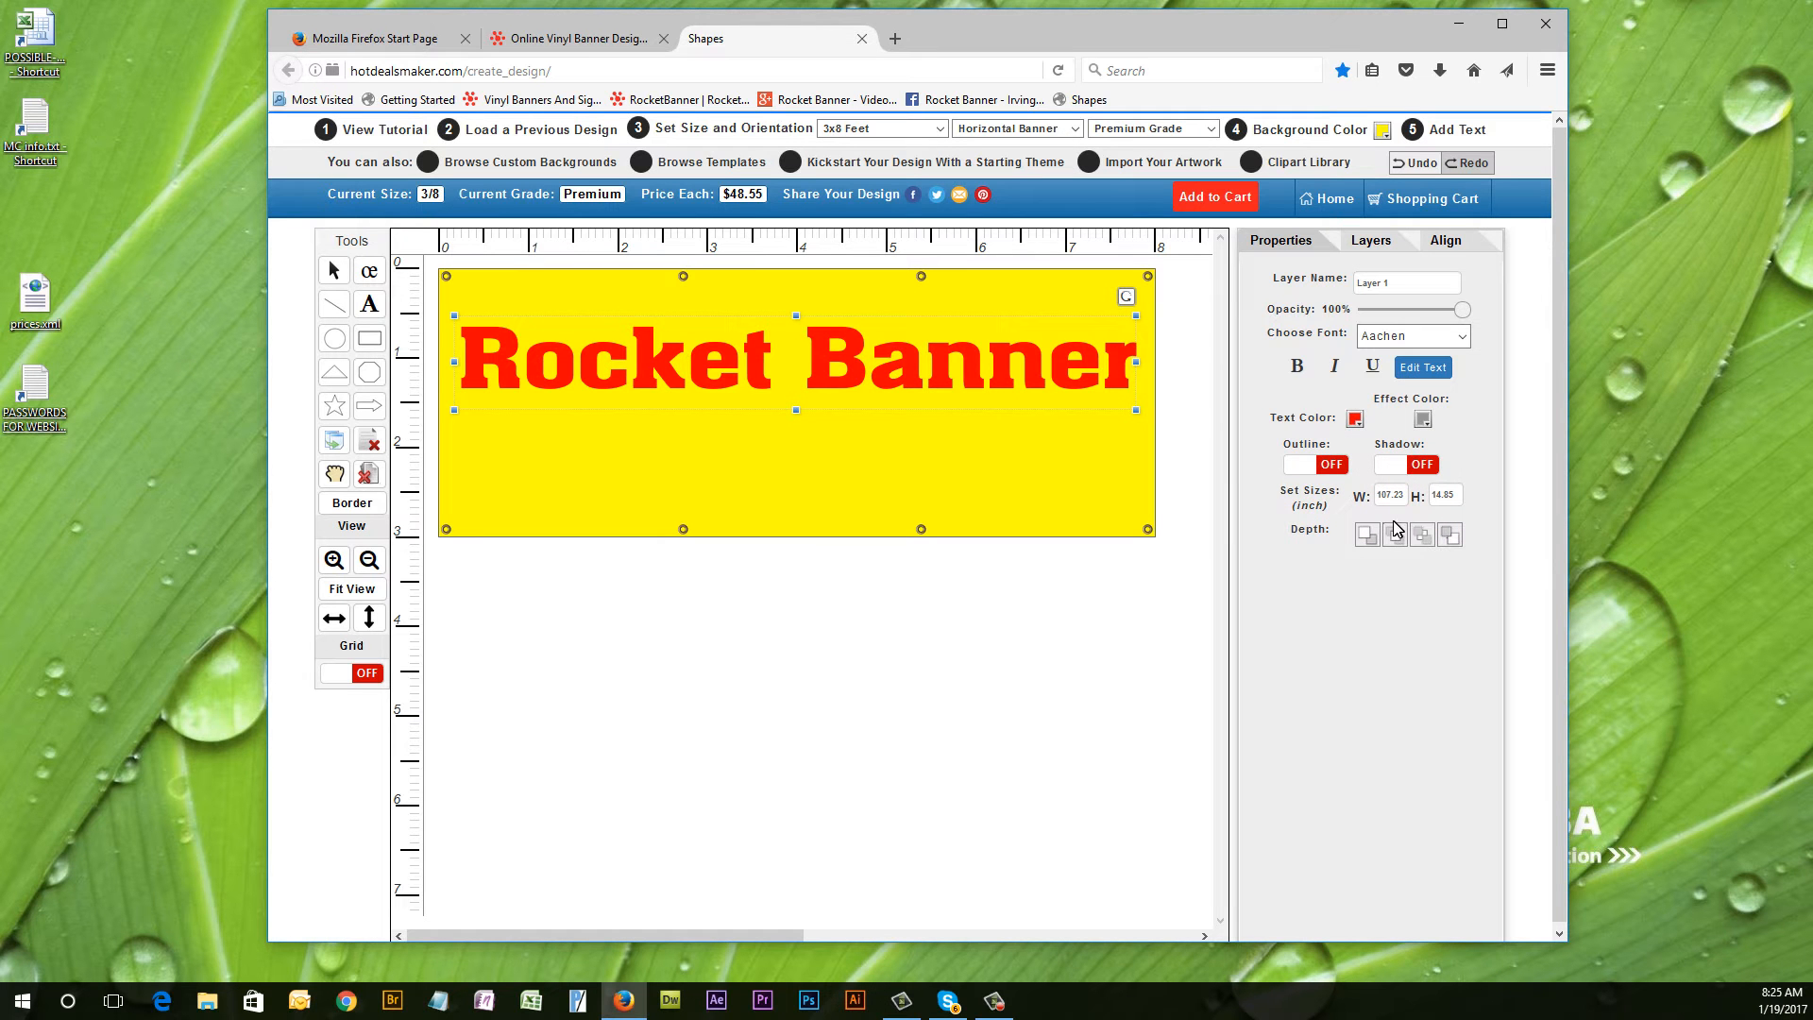
pyautogui.click(1297, 472)
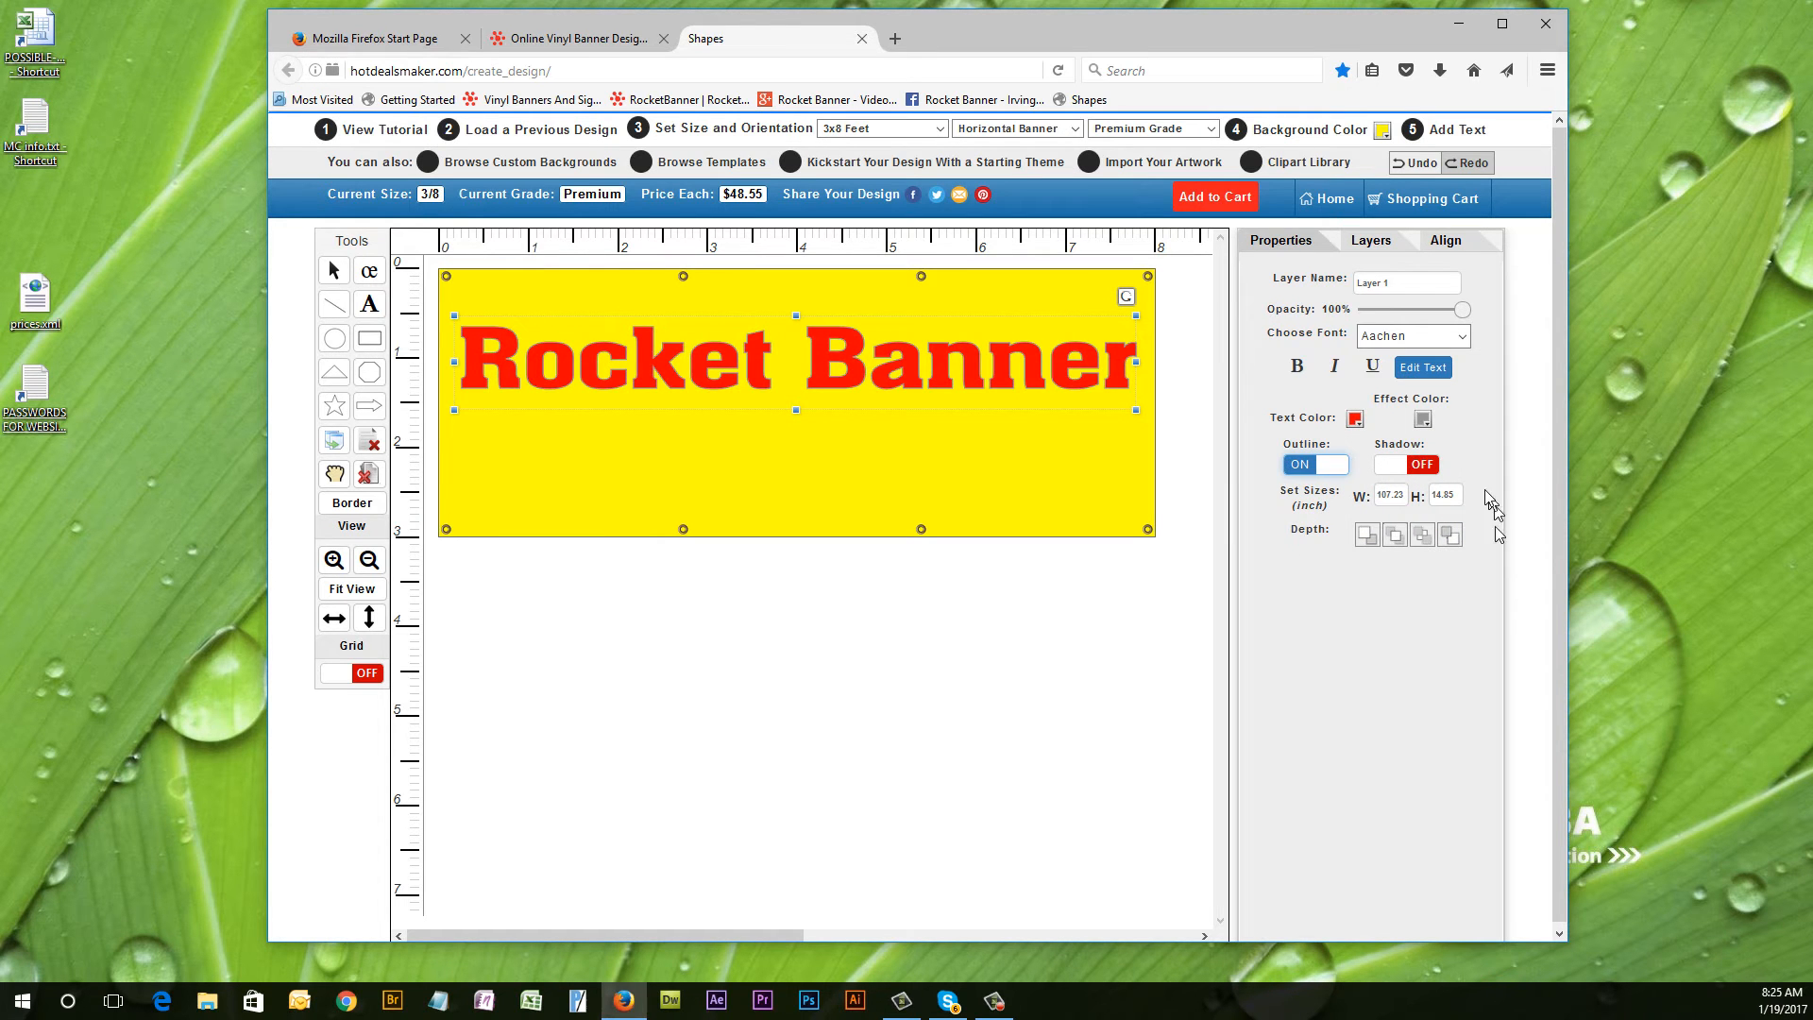
pyautogui.click(1423, 421)
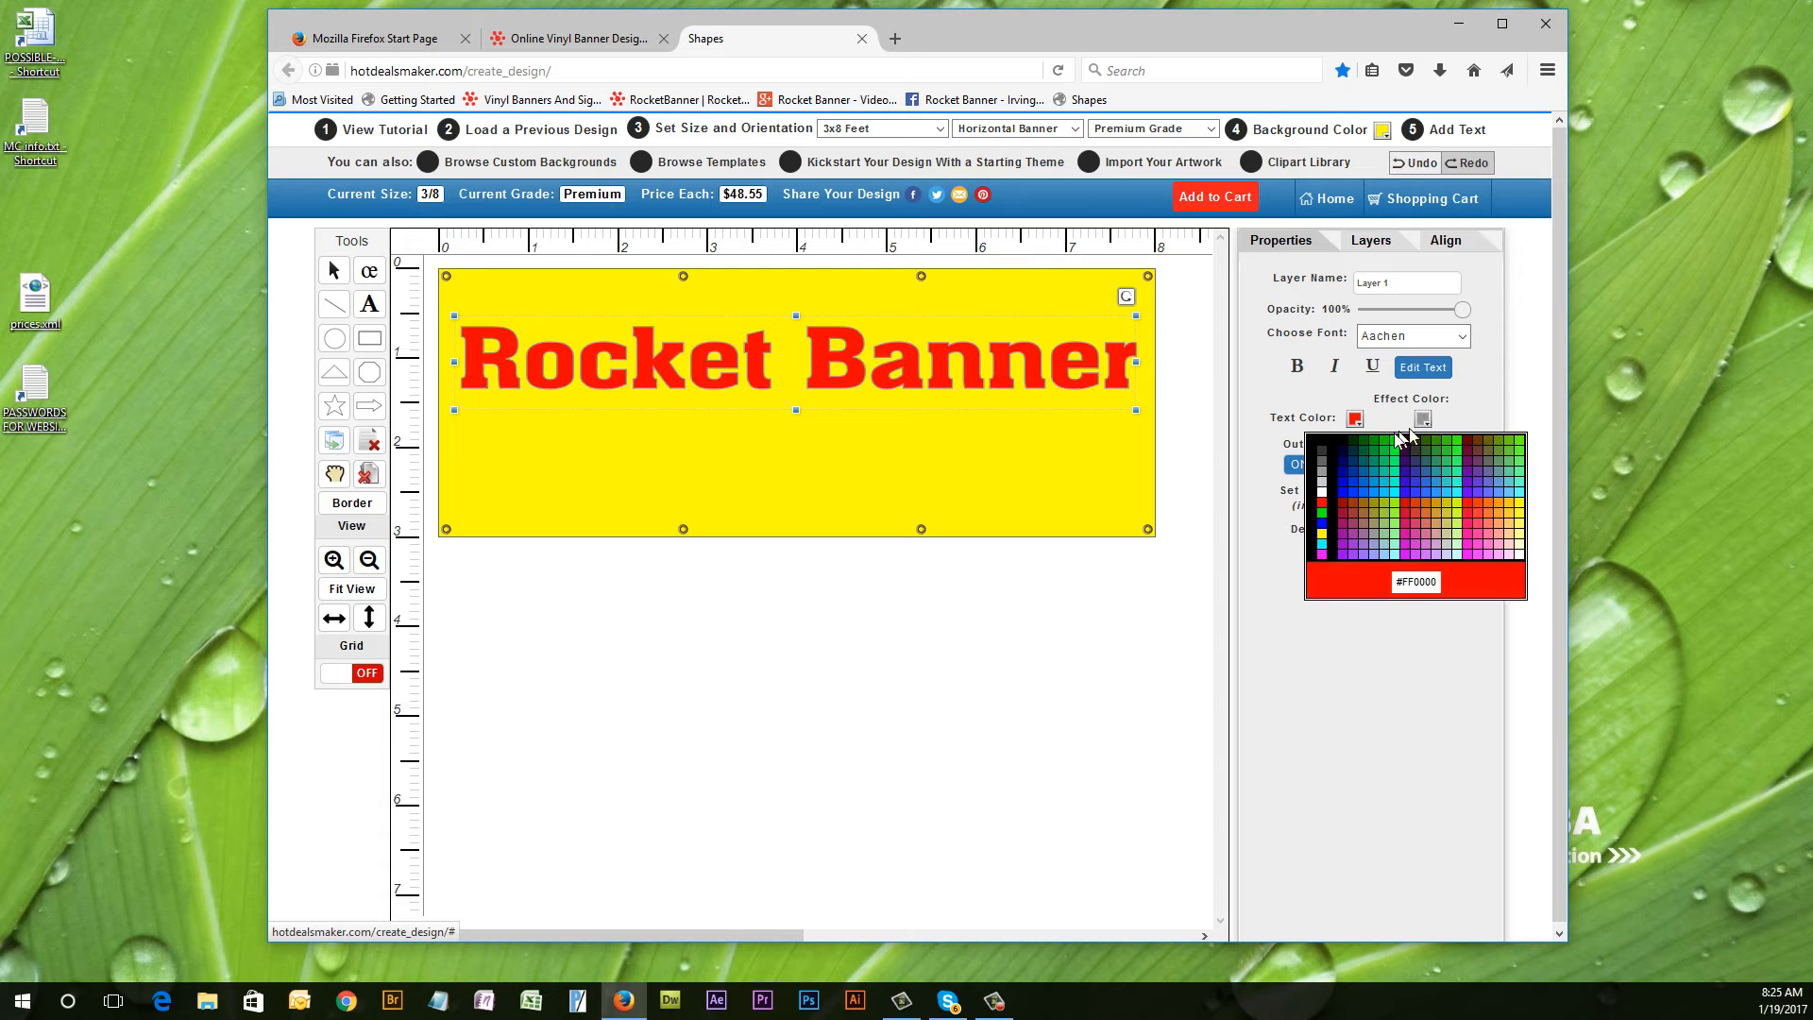
pyautogui.click(1325, 450)
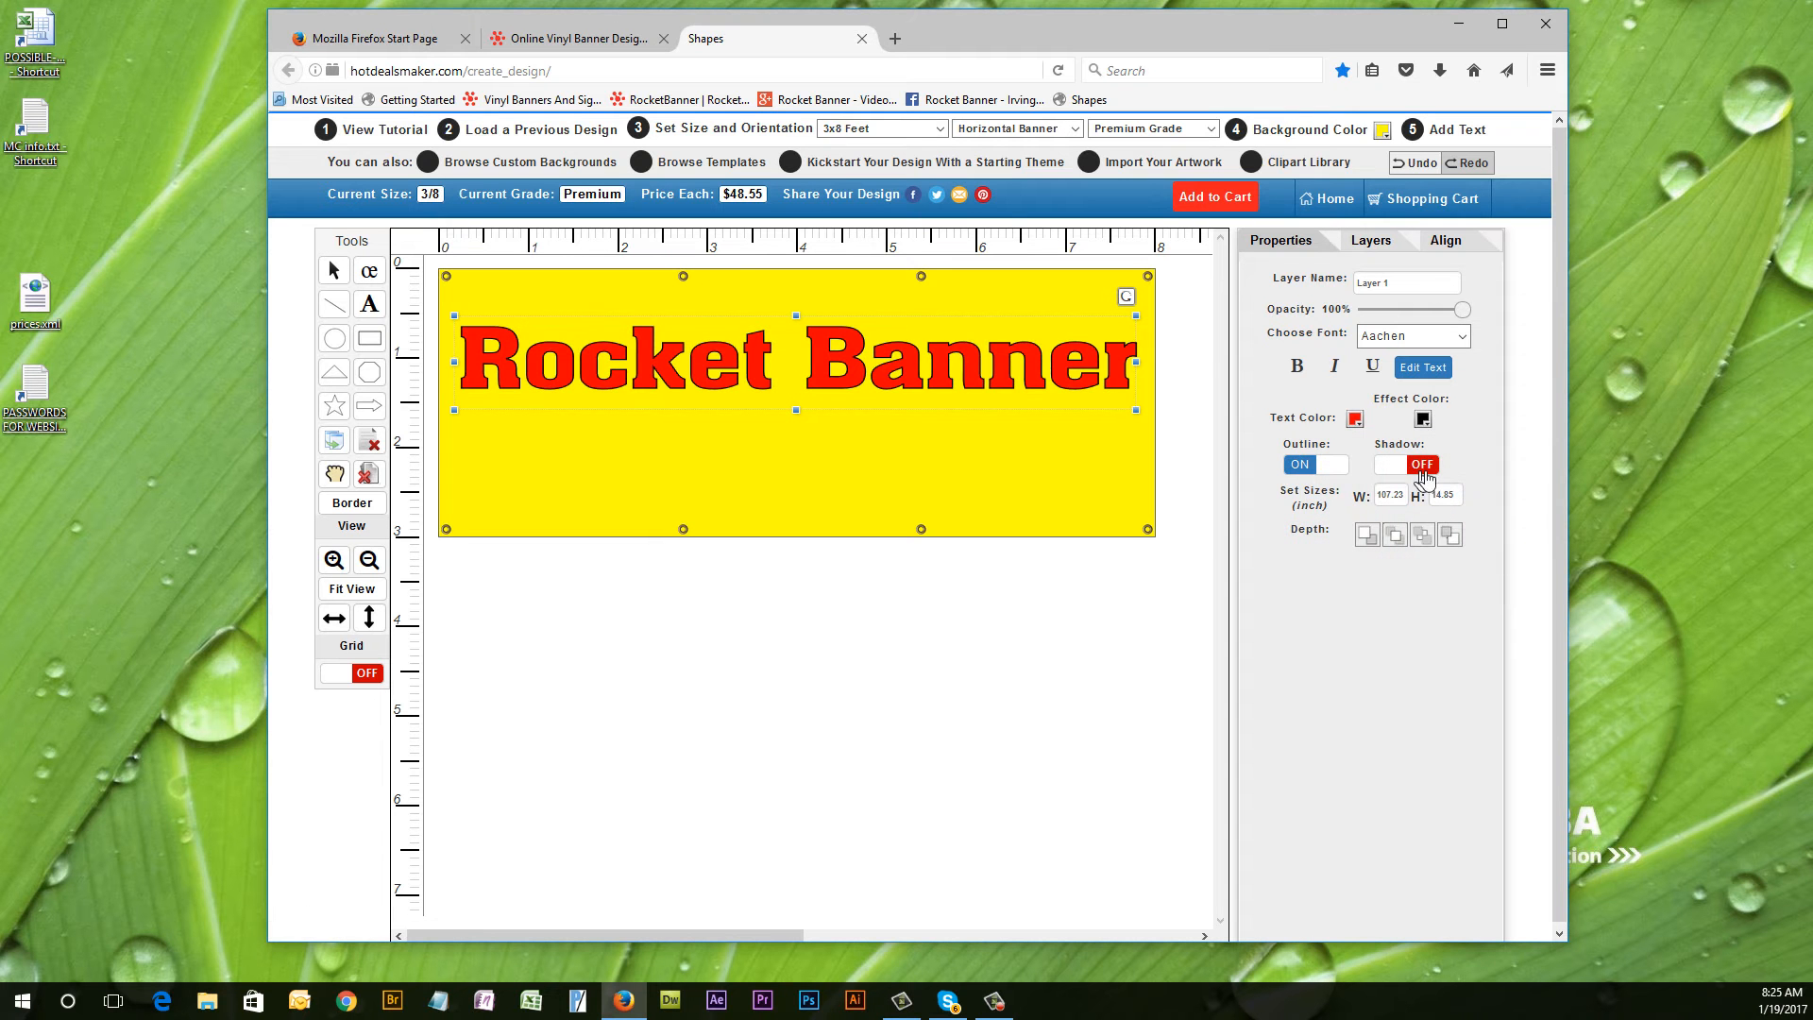
pyautogui.click(1385, 471)
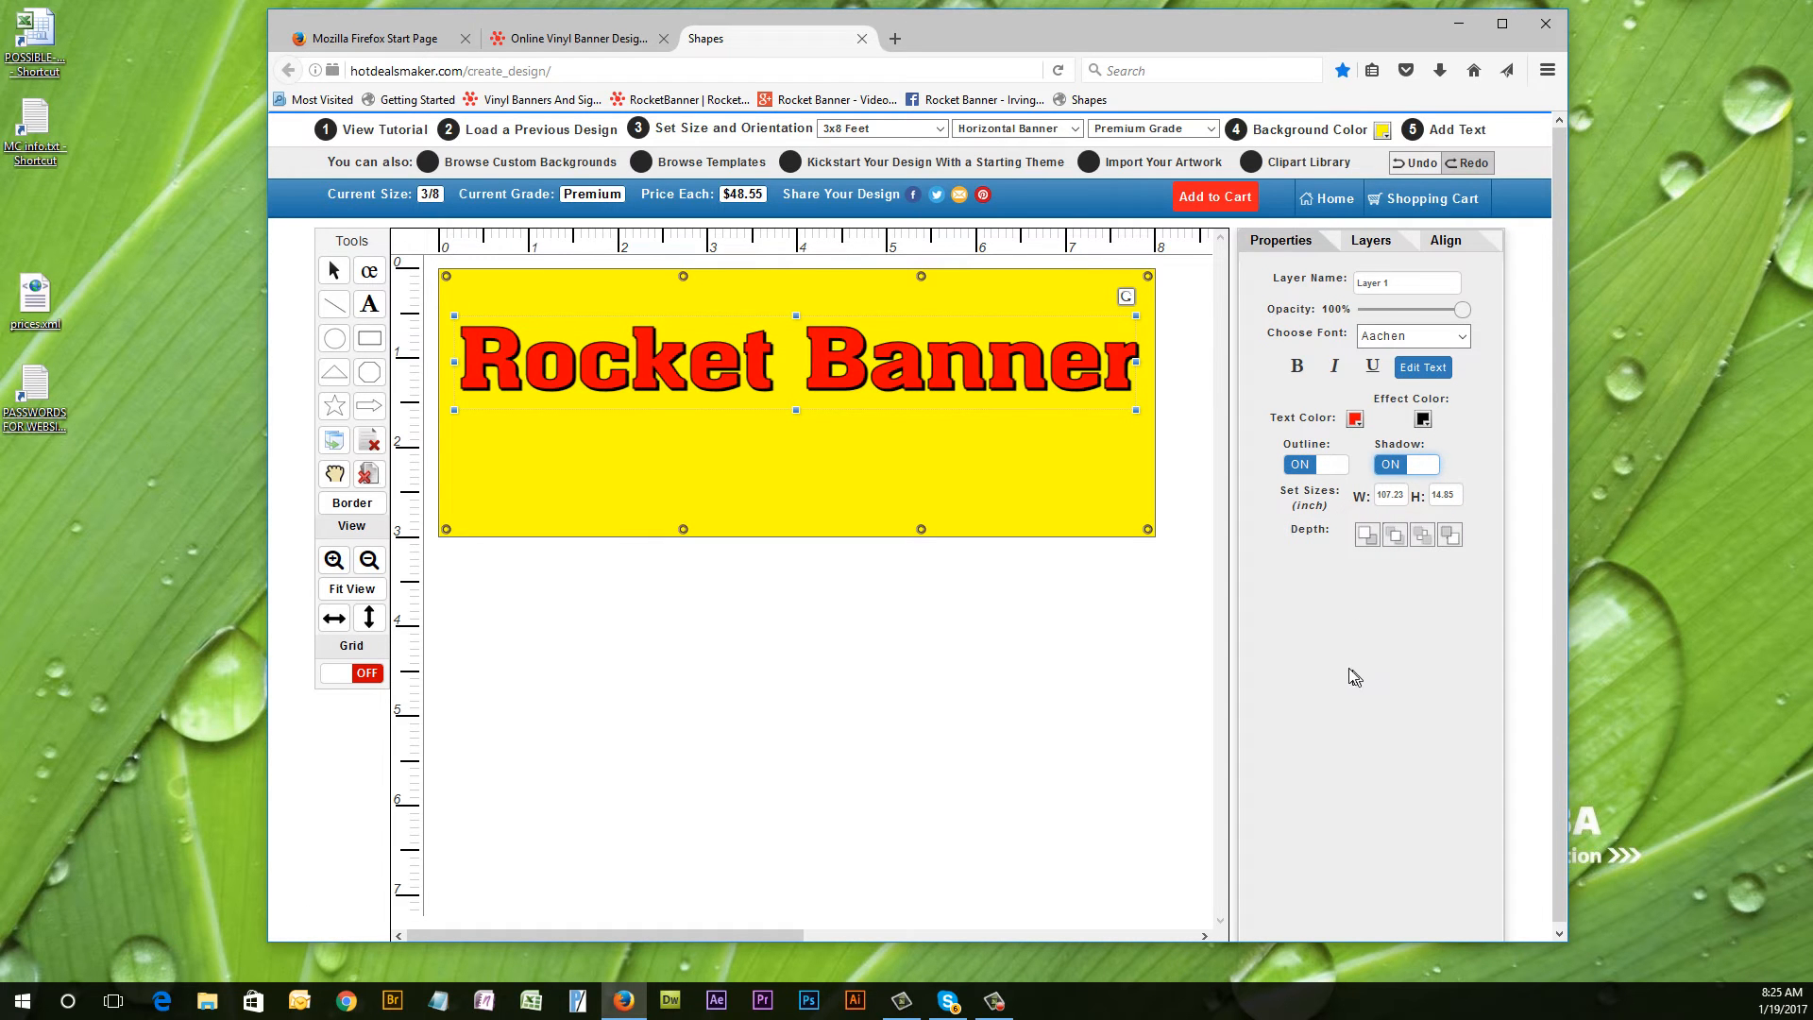
# In the RocketBanner designer, center the text horizontally relative to the page and raise it to about 0.4 ft below the banner's upper edge.
pyautogui.click(567, 39)
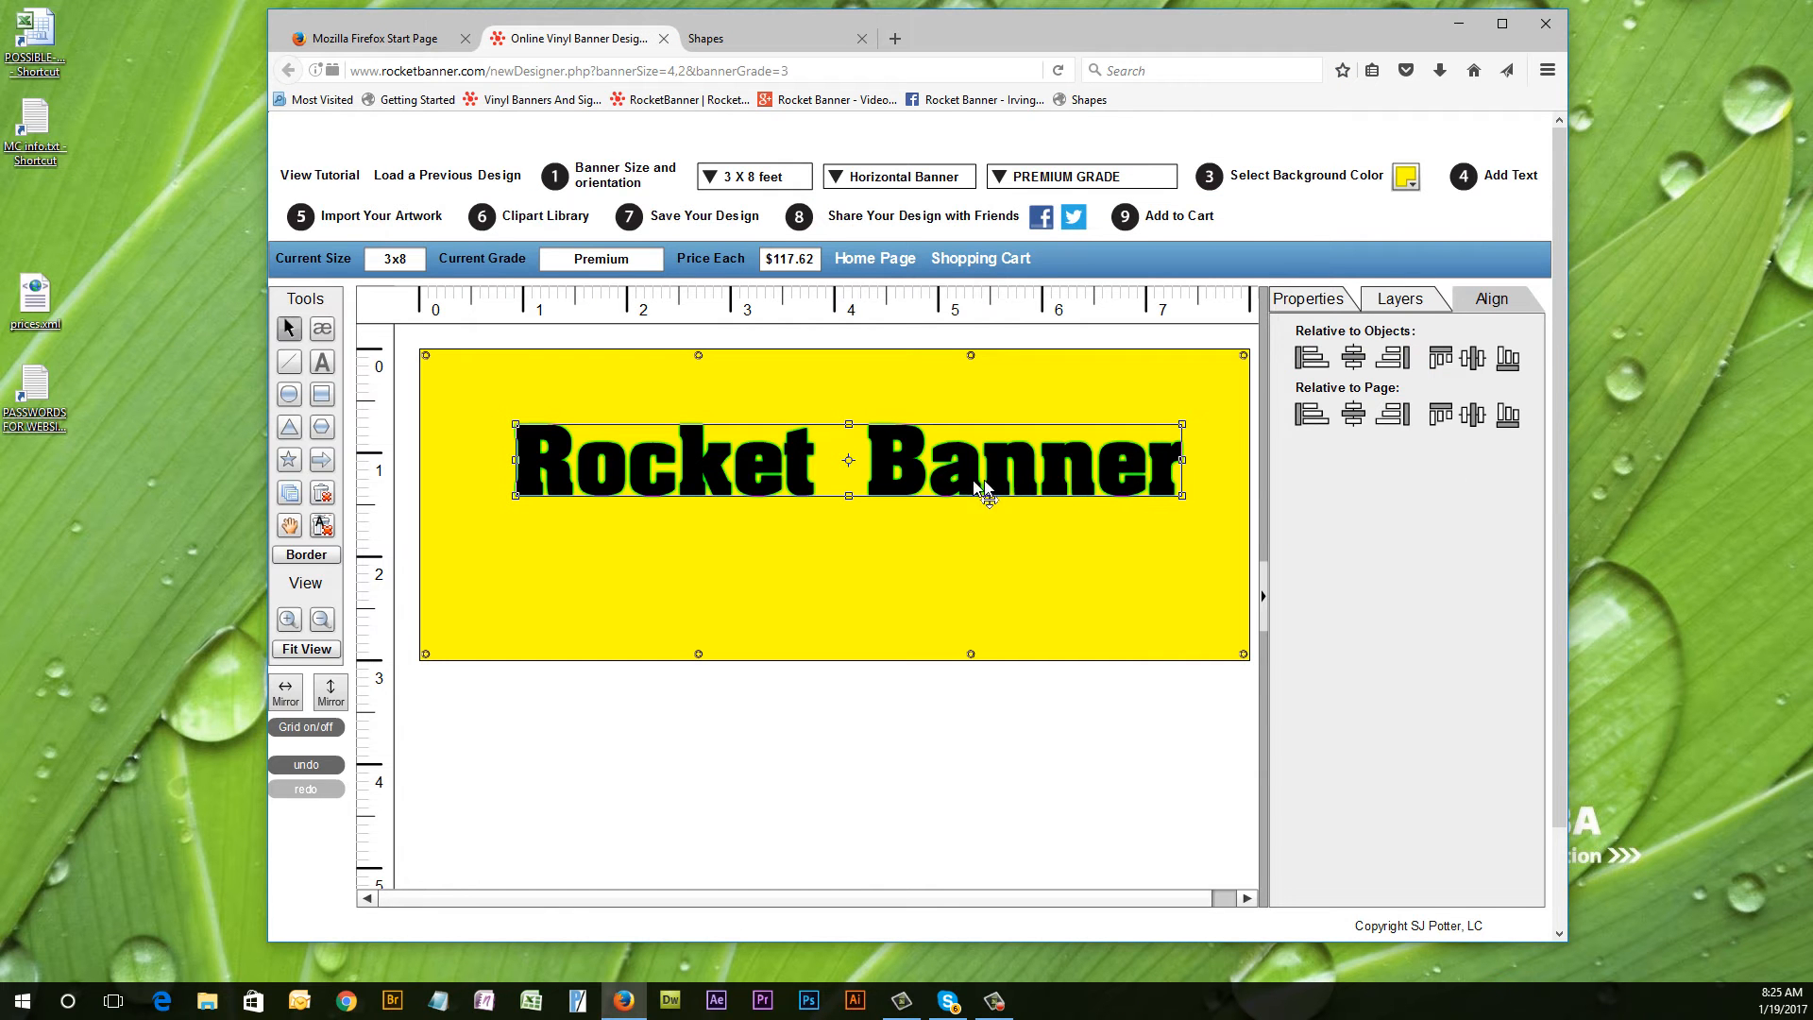
pyautogui.click(1353, 414)
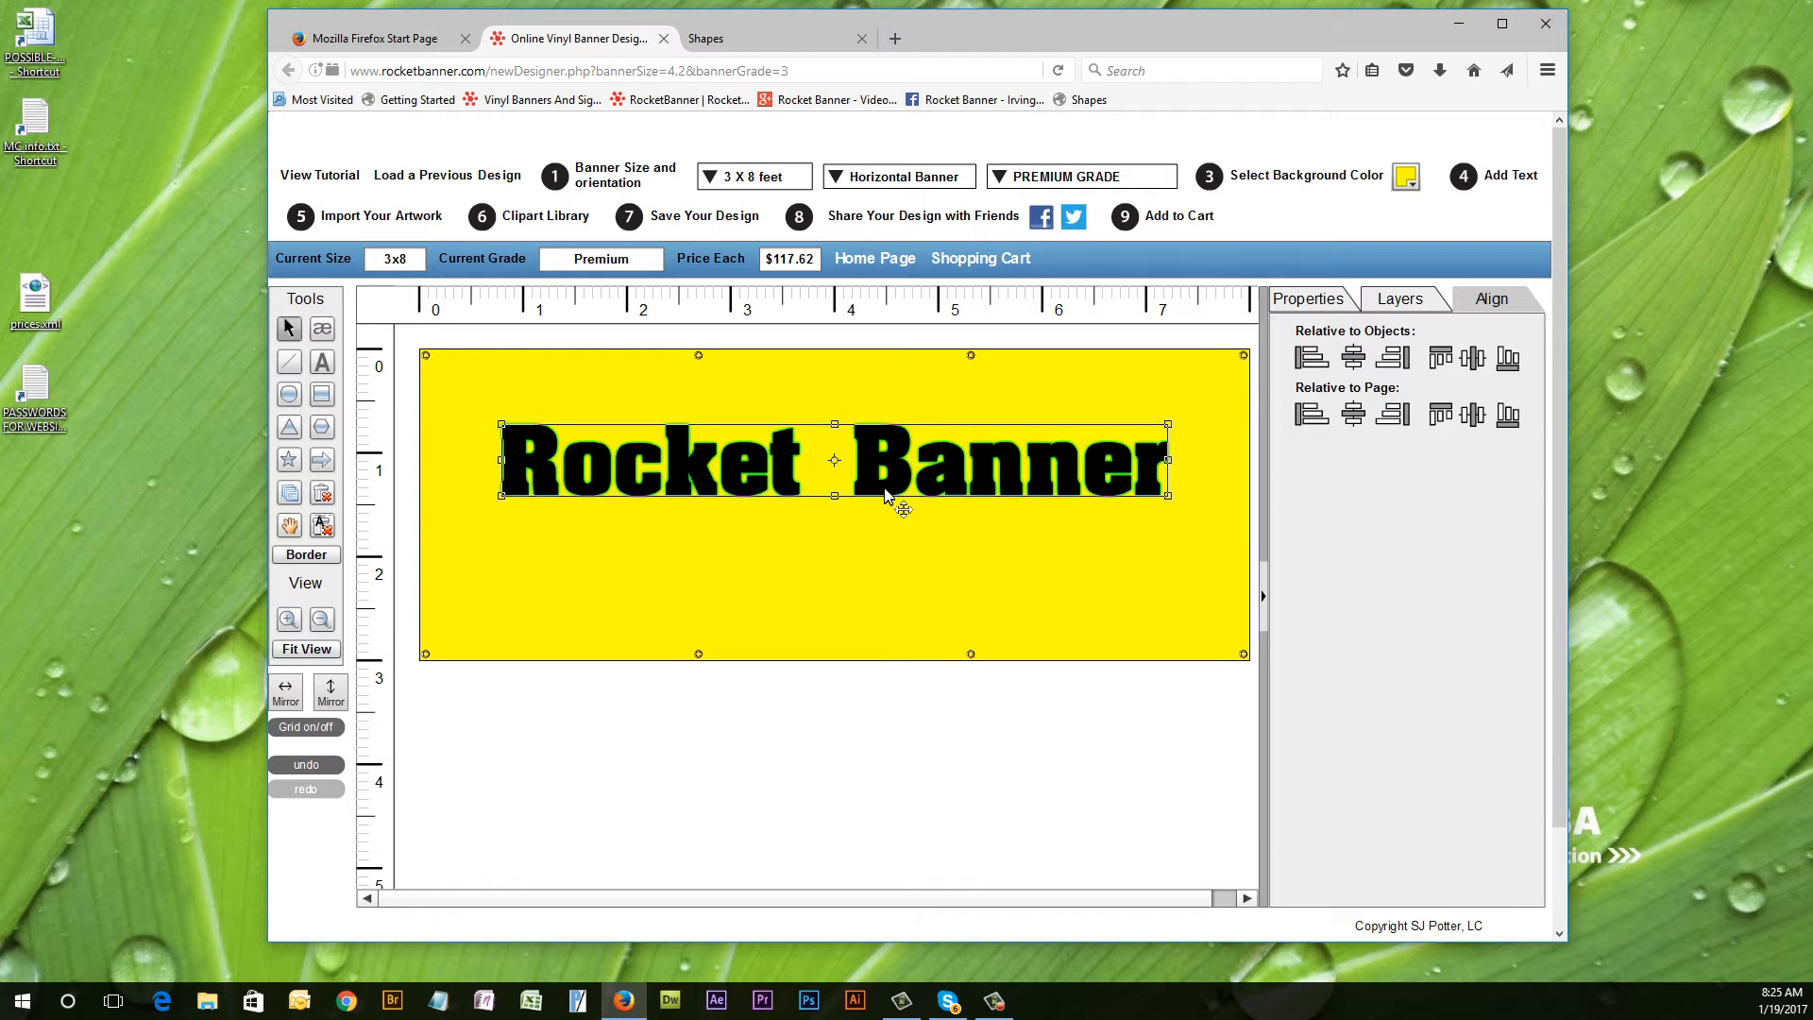
pyautogui.moveTo(888, 500); pyautogui.dragTo(888, 462)
pyautogui.click(1353, 414)
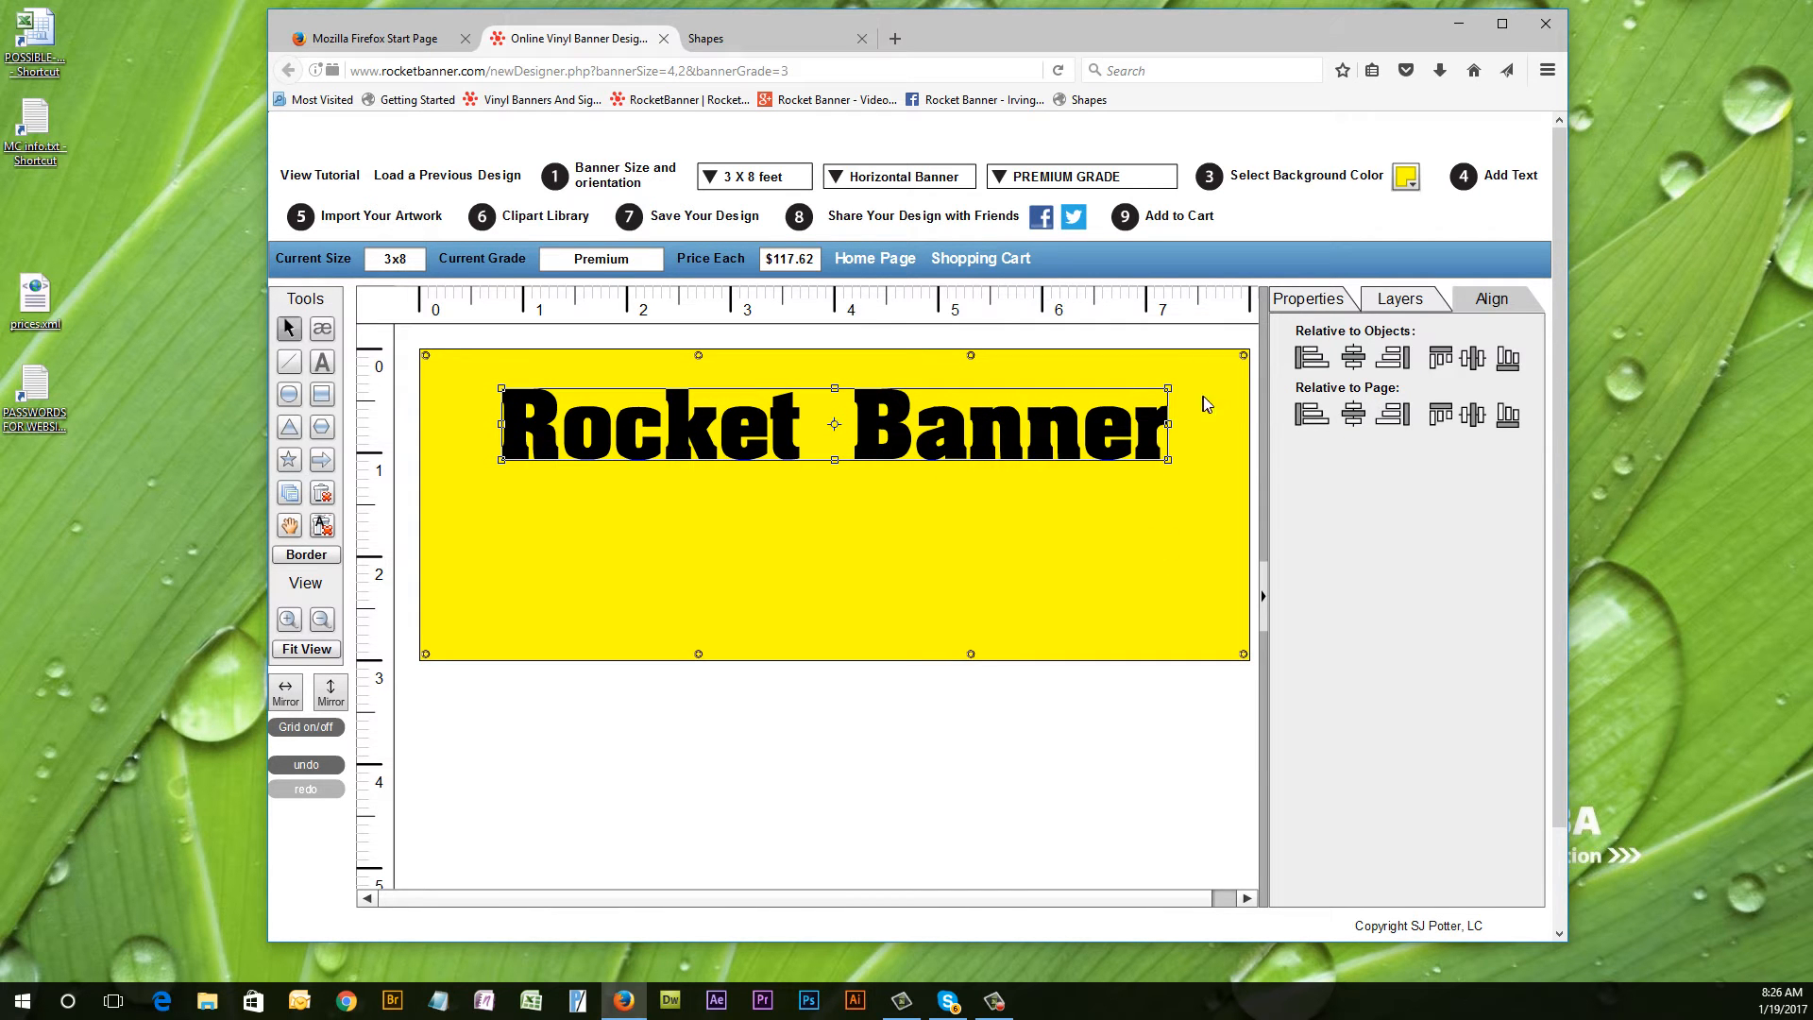
# Color the RocketBanner text red, turn on its shadow and outline with the black effect color, and deselect it.
pyautogui.click(1307, 302)
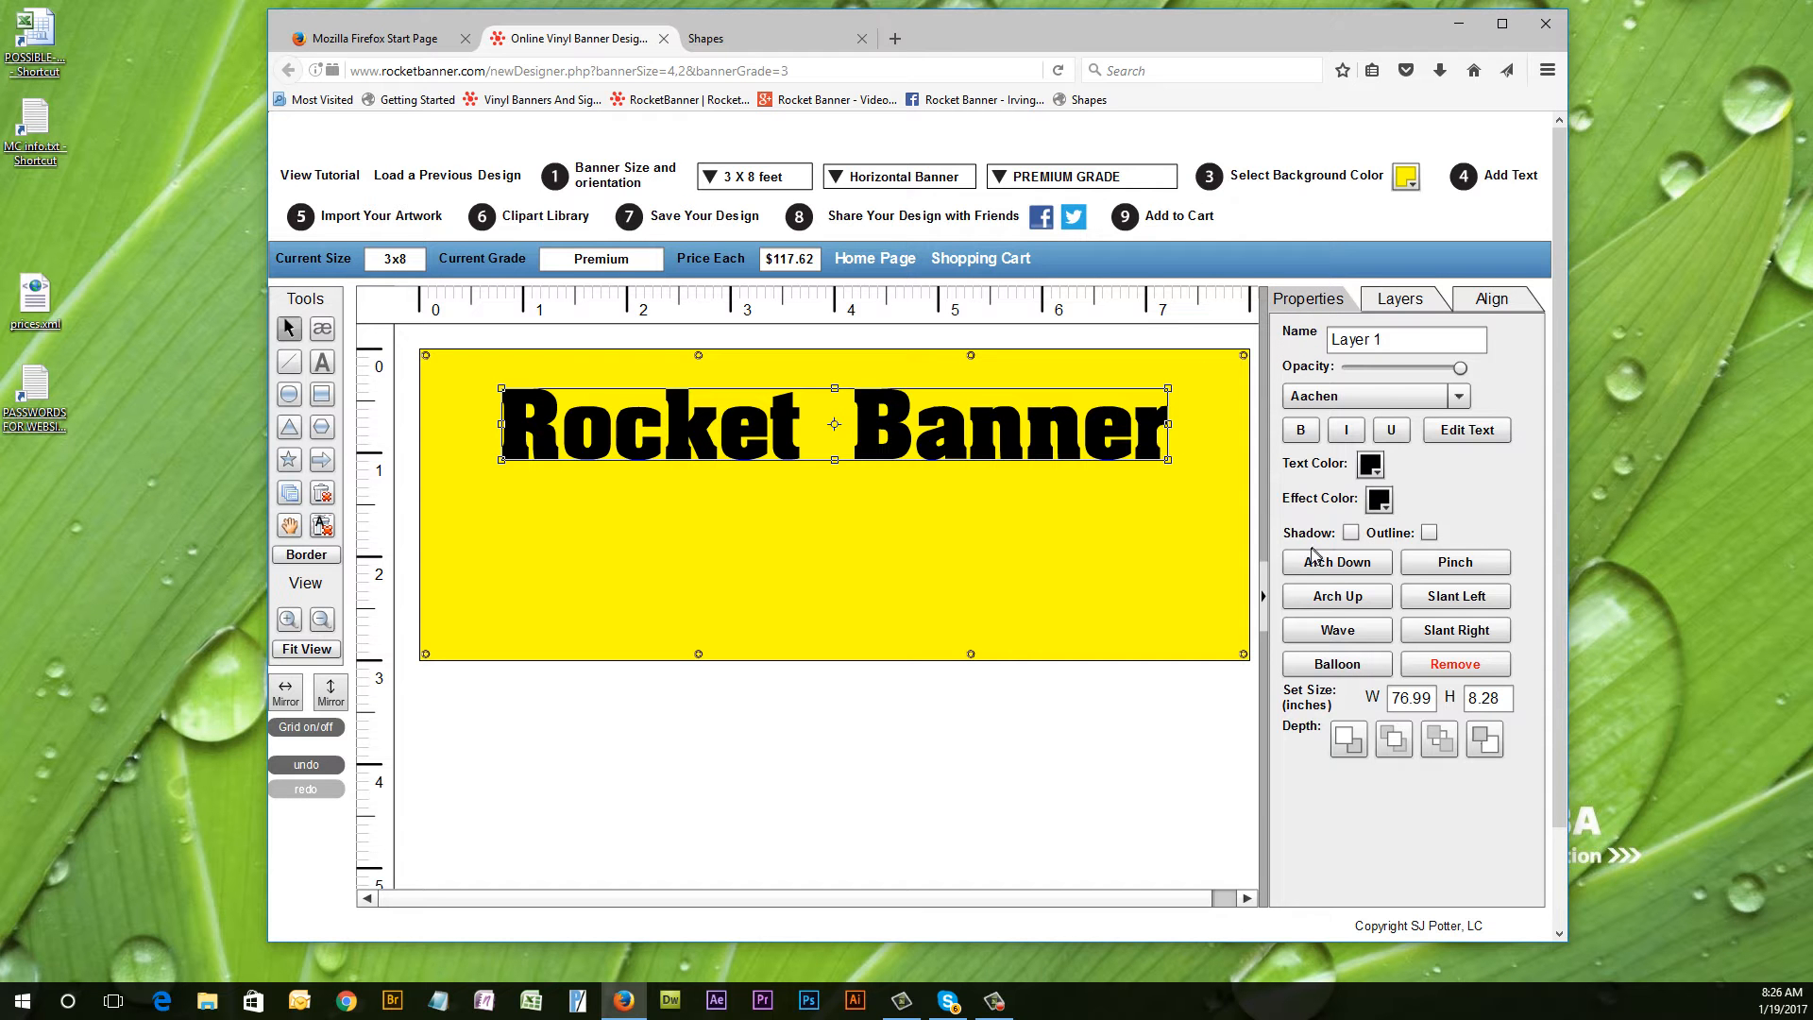
pyautogui.click(1370, 464)
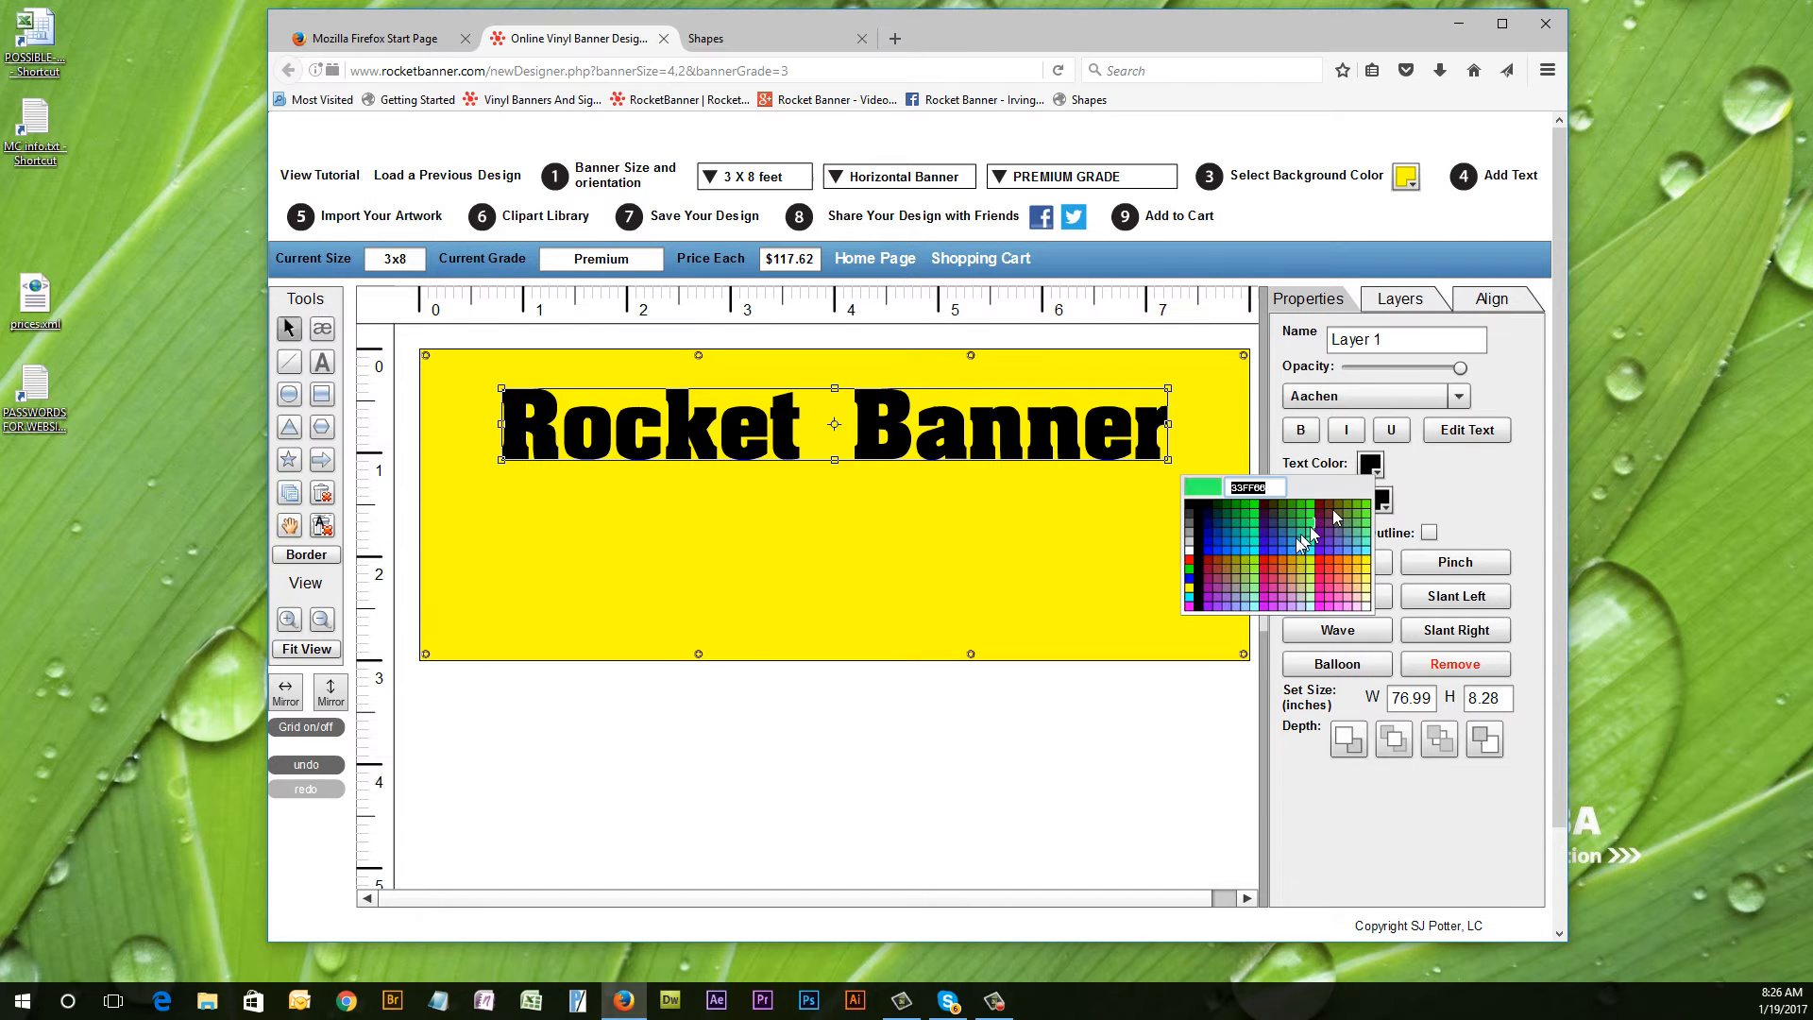
pyautogui.click(1186, 573)
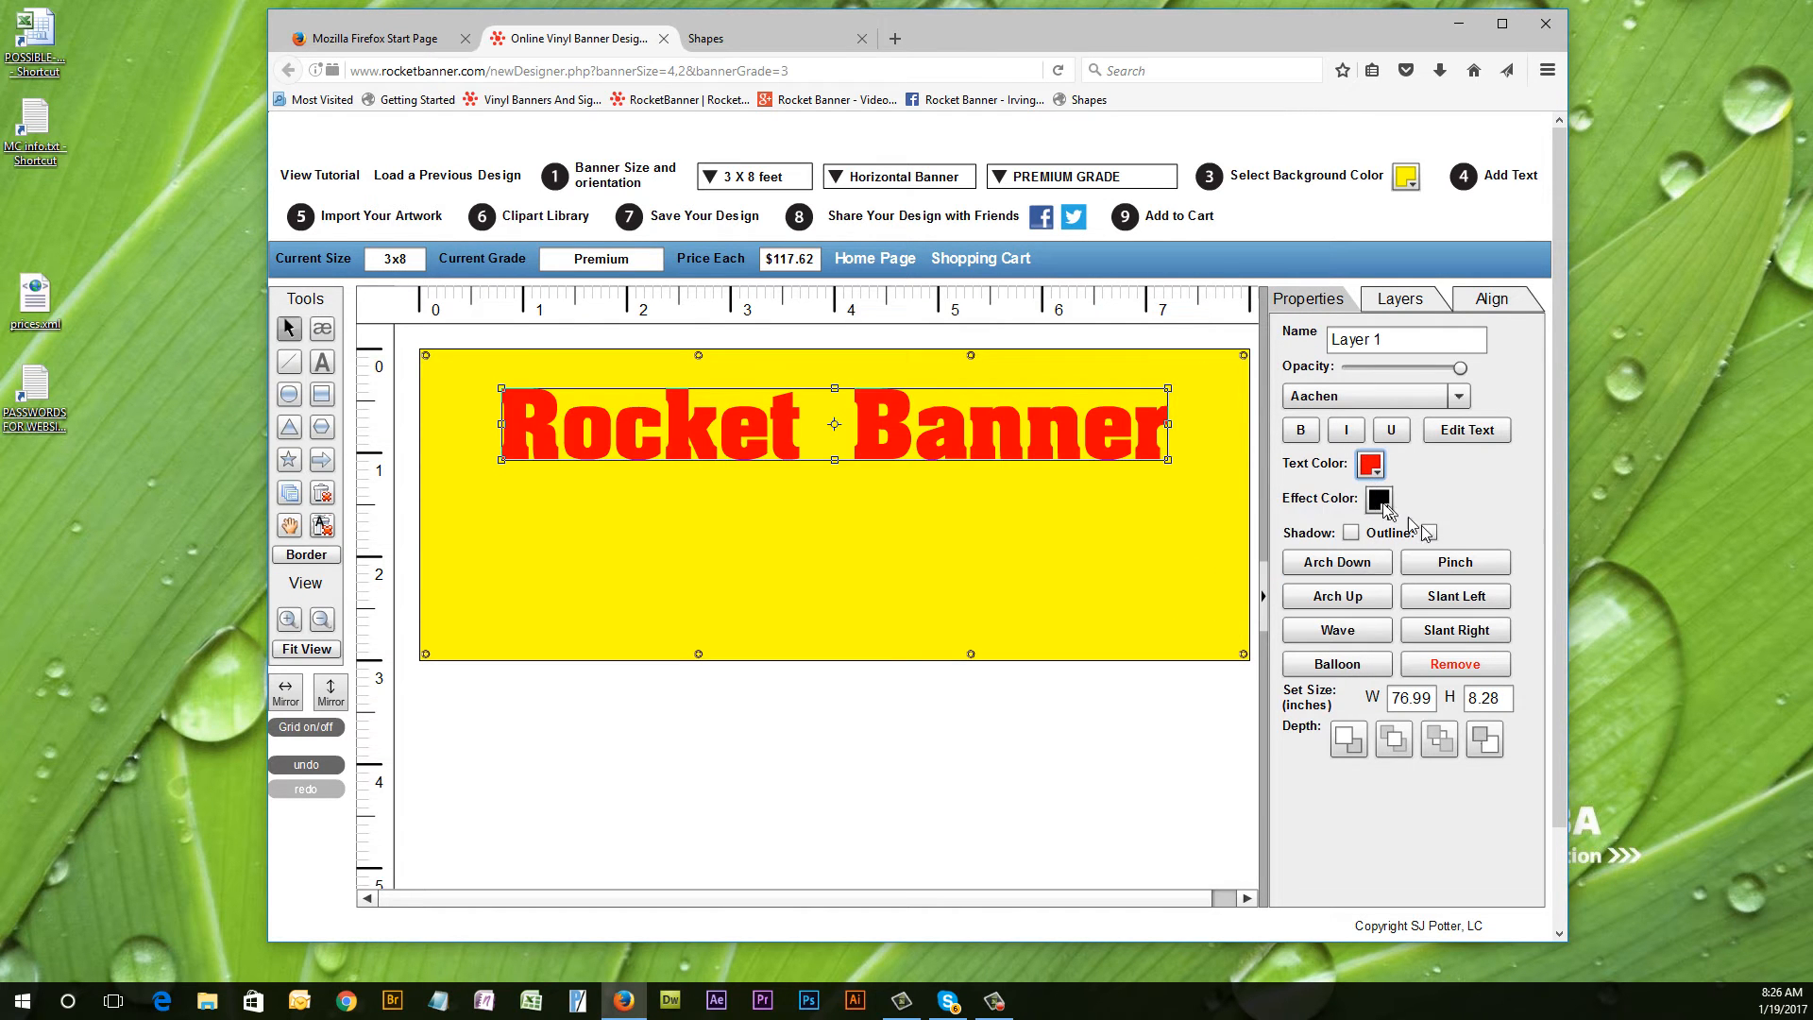
pyautogui.click(1351, 533)
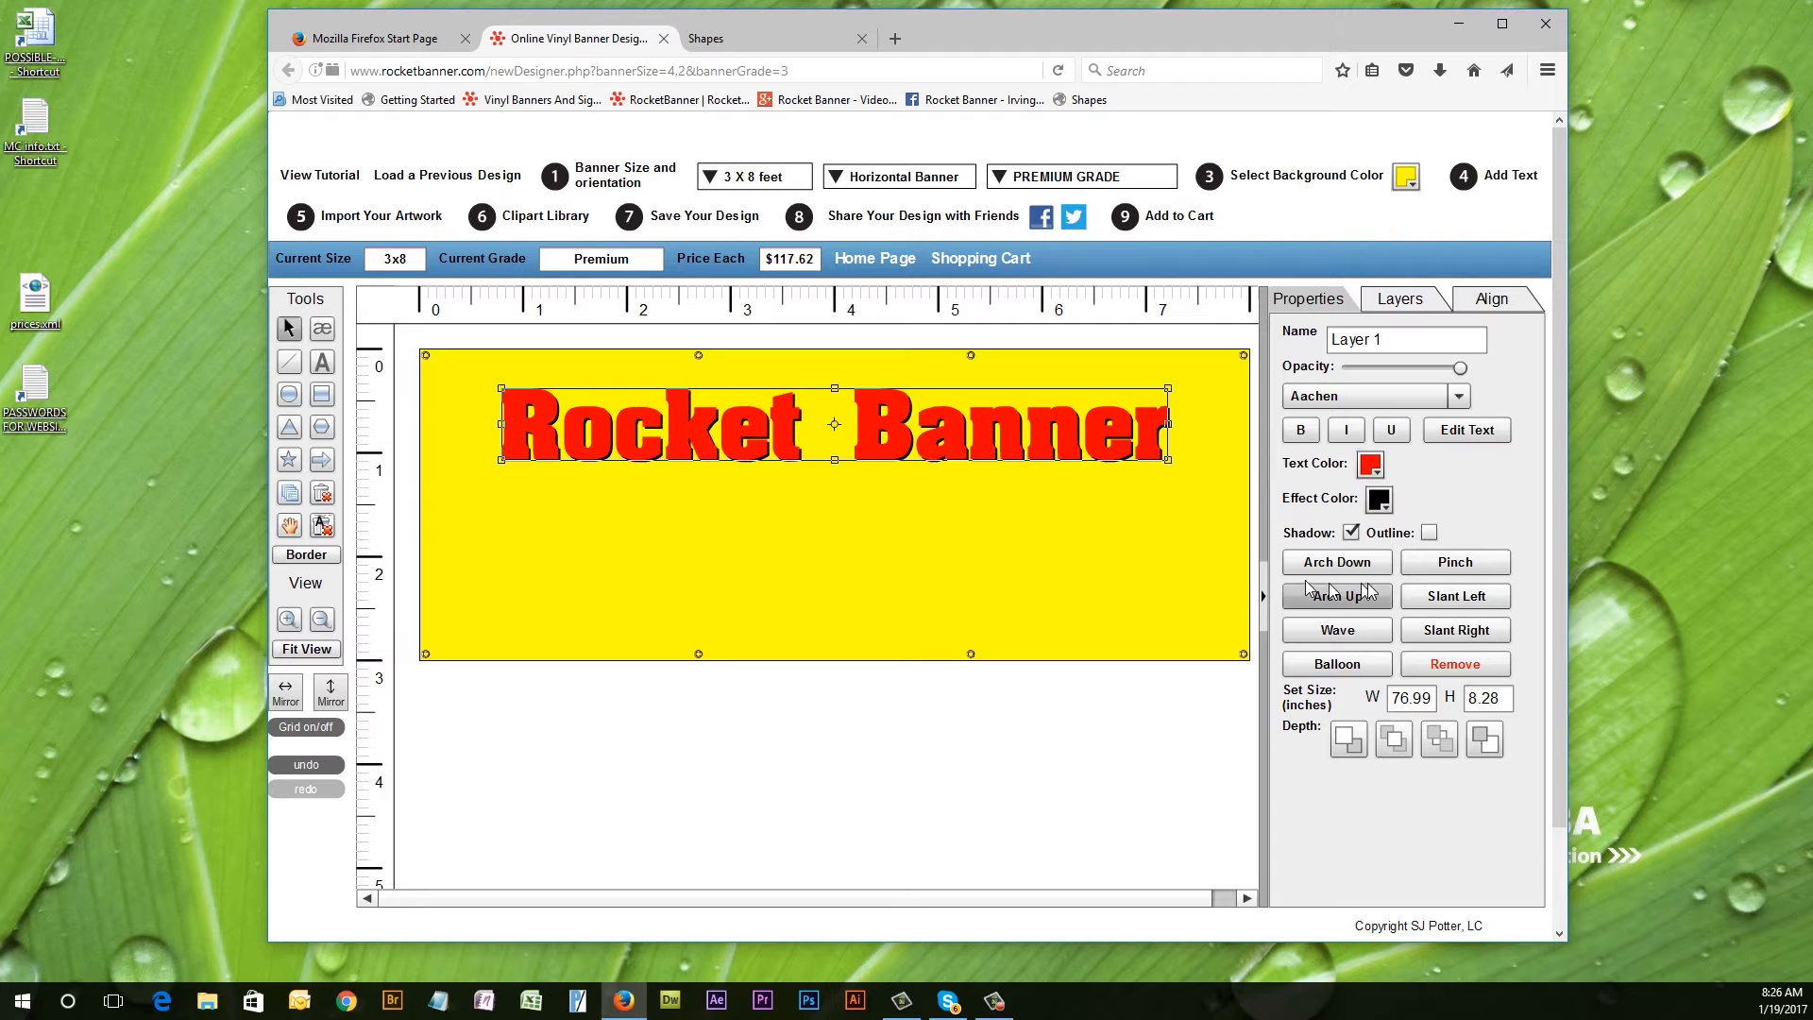
pyautogui.click(1428, 533)
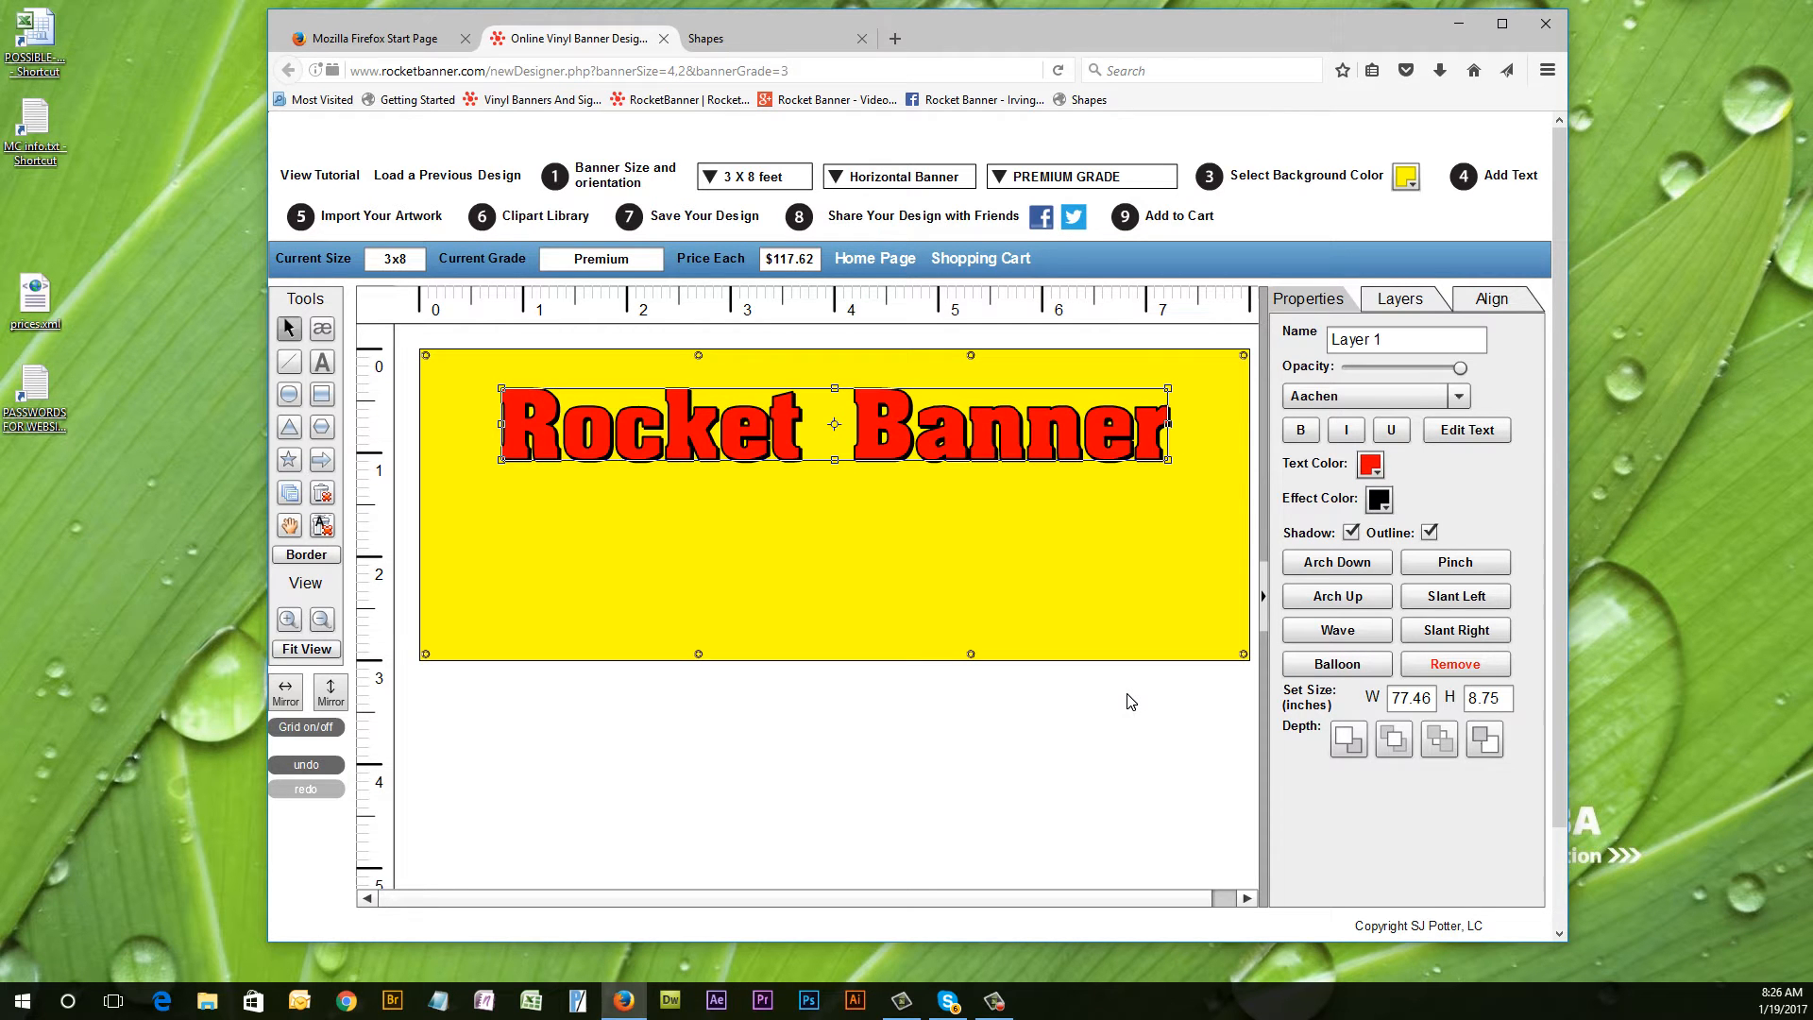
pyautogui.click(867, 534)
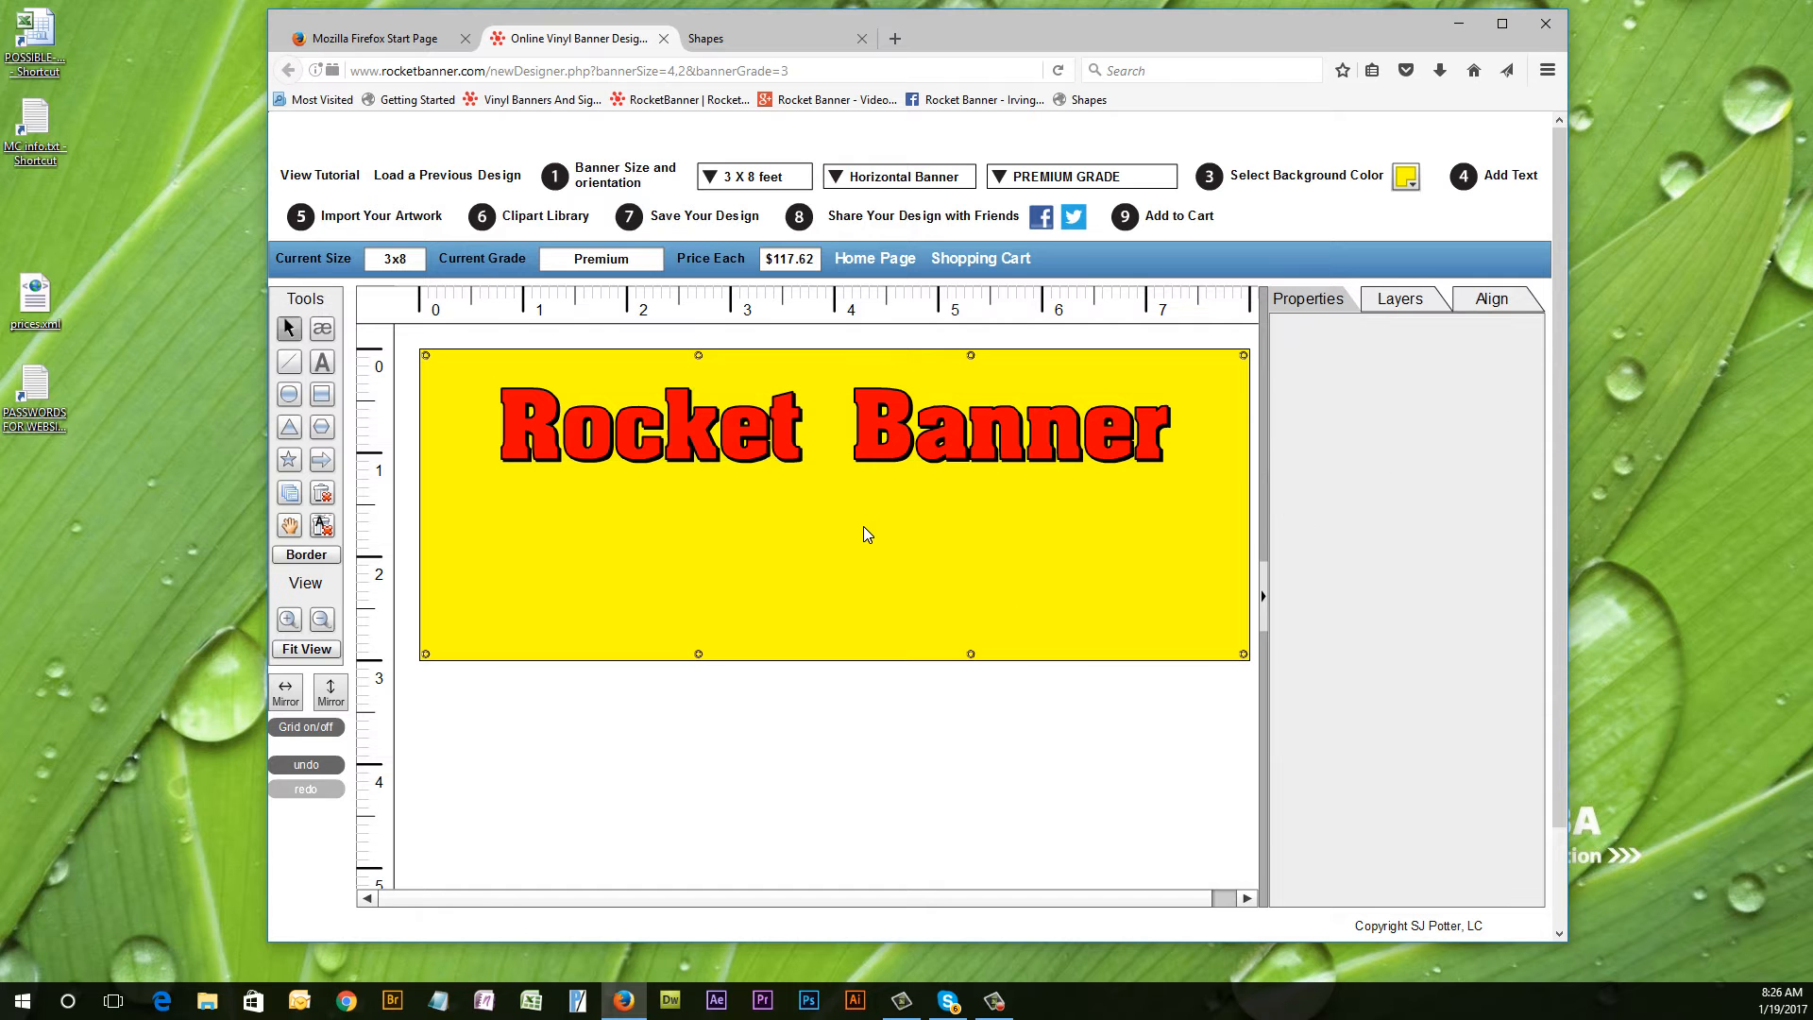
# Duplicate the red text and place the copy directly below the original, about 1.5 ft below the banner's upper edge.
pyautogui.click(776, 459)
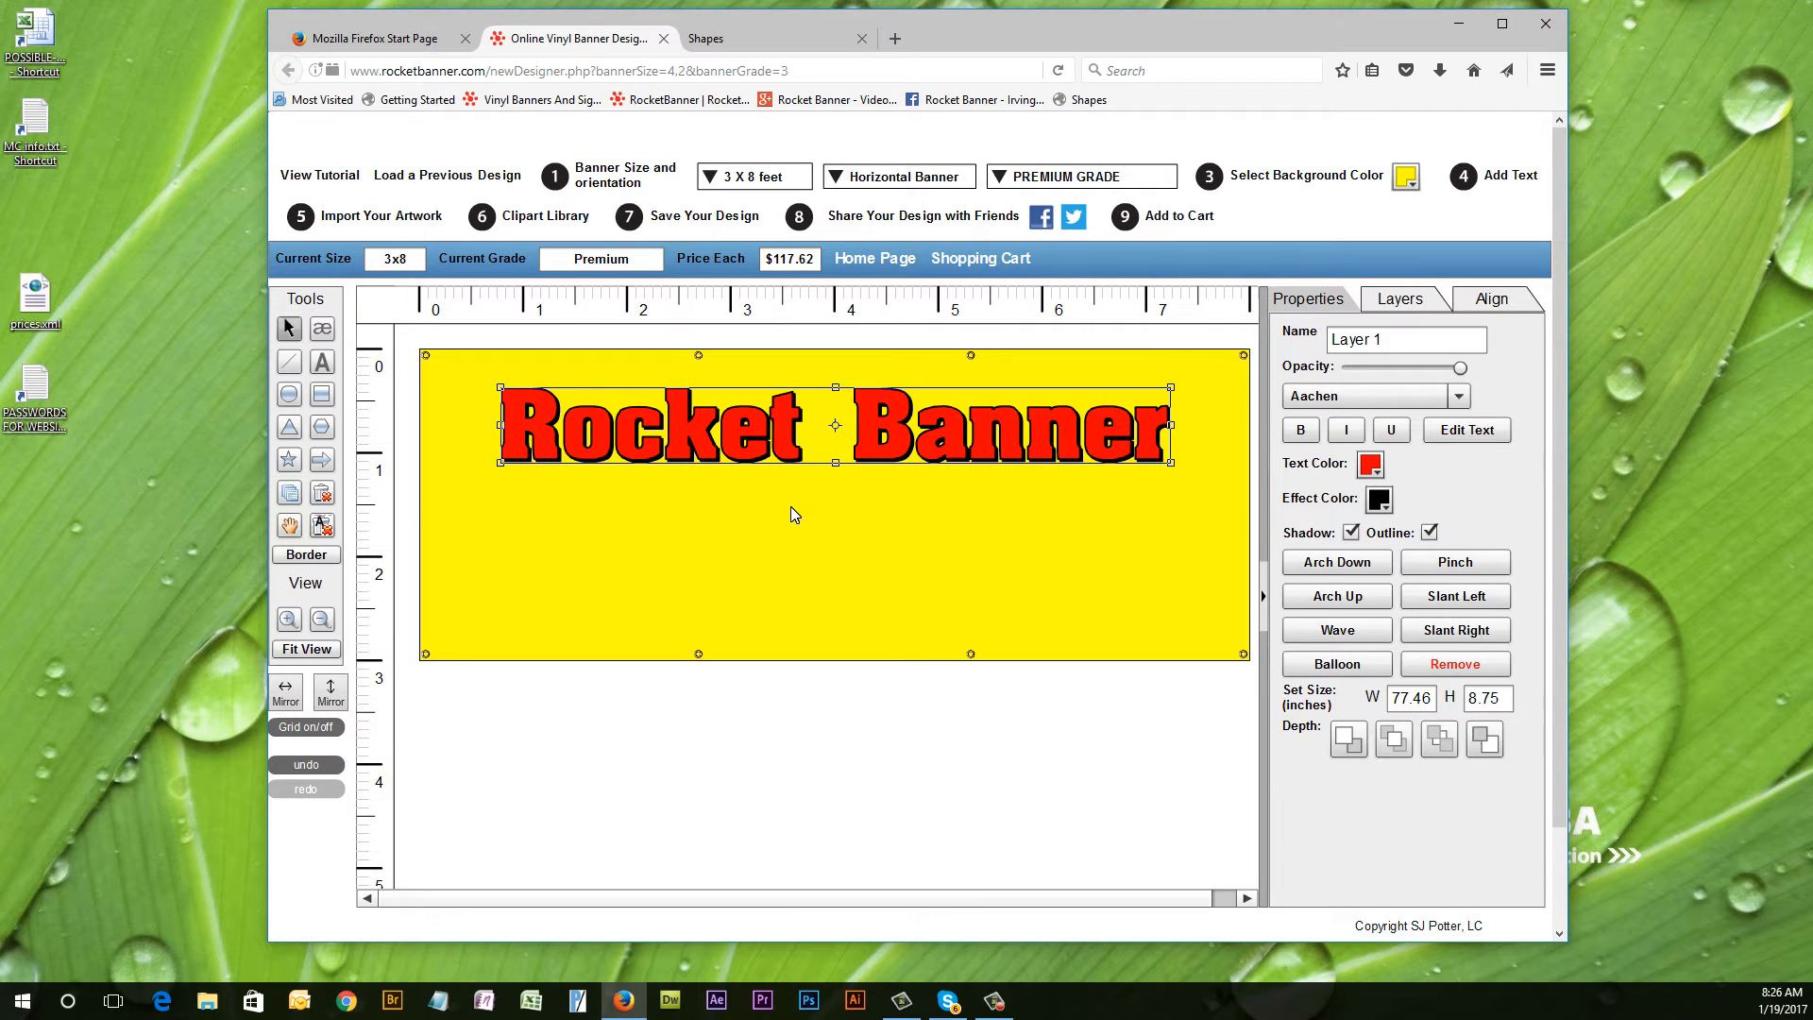
pyautogui.click(287, 496)
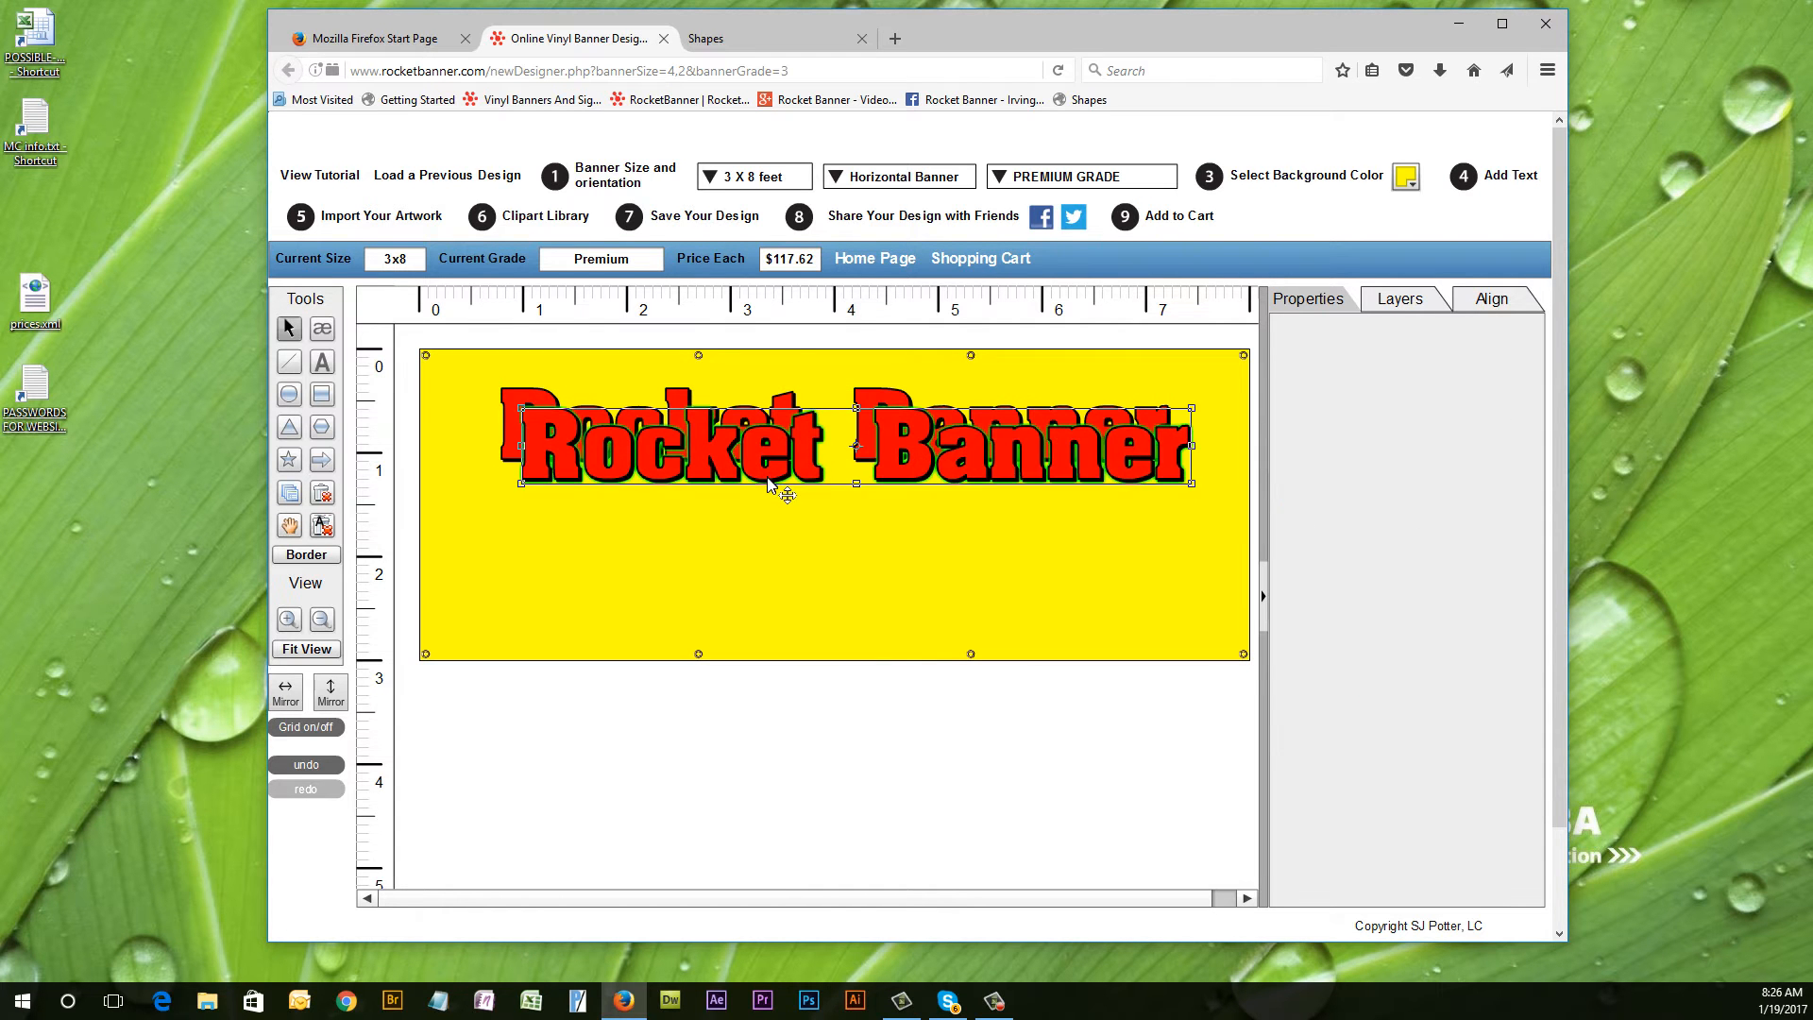
pyautogui.moveTo(770, 472); pyautogui.dragTo(752, 575)
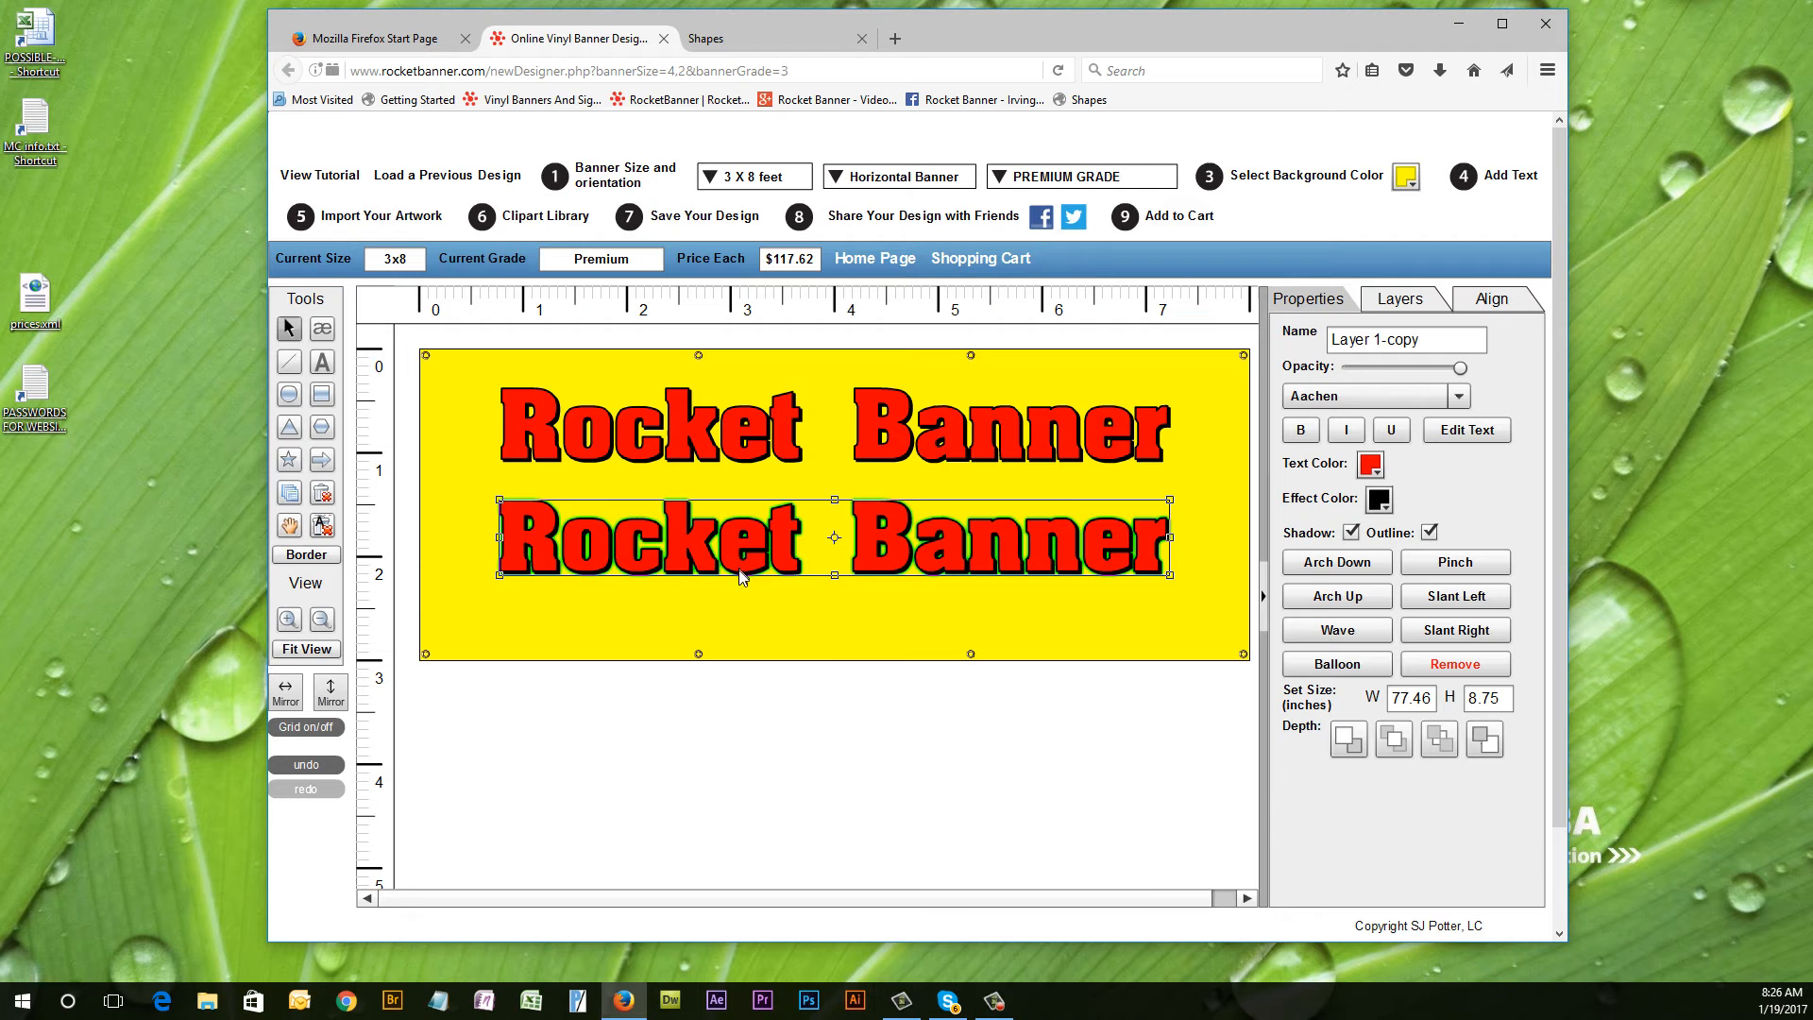
# Switch to the hotdealsmaker designer and duplicate its red banner text.
pyautogui.click(727, 39)
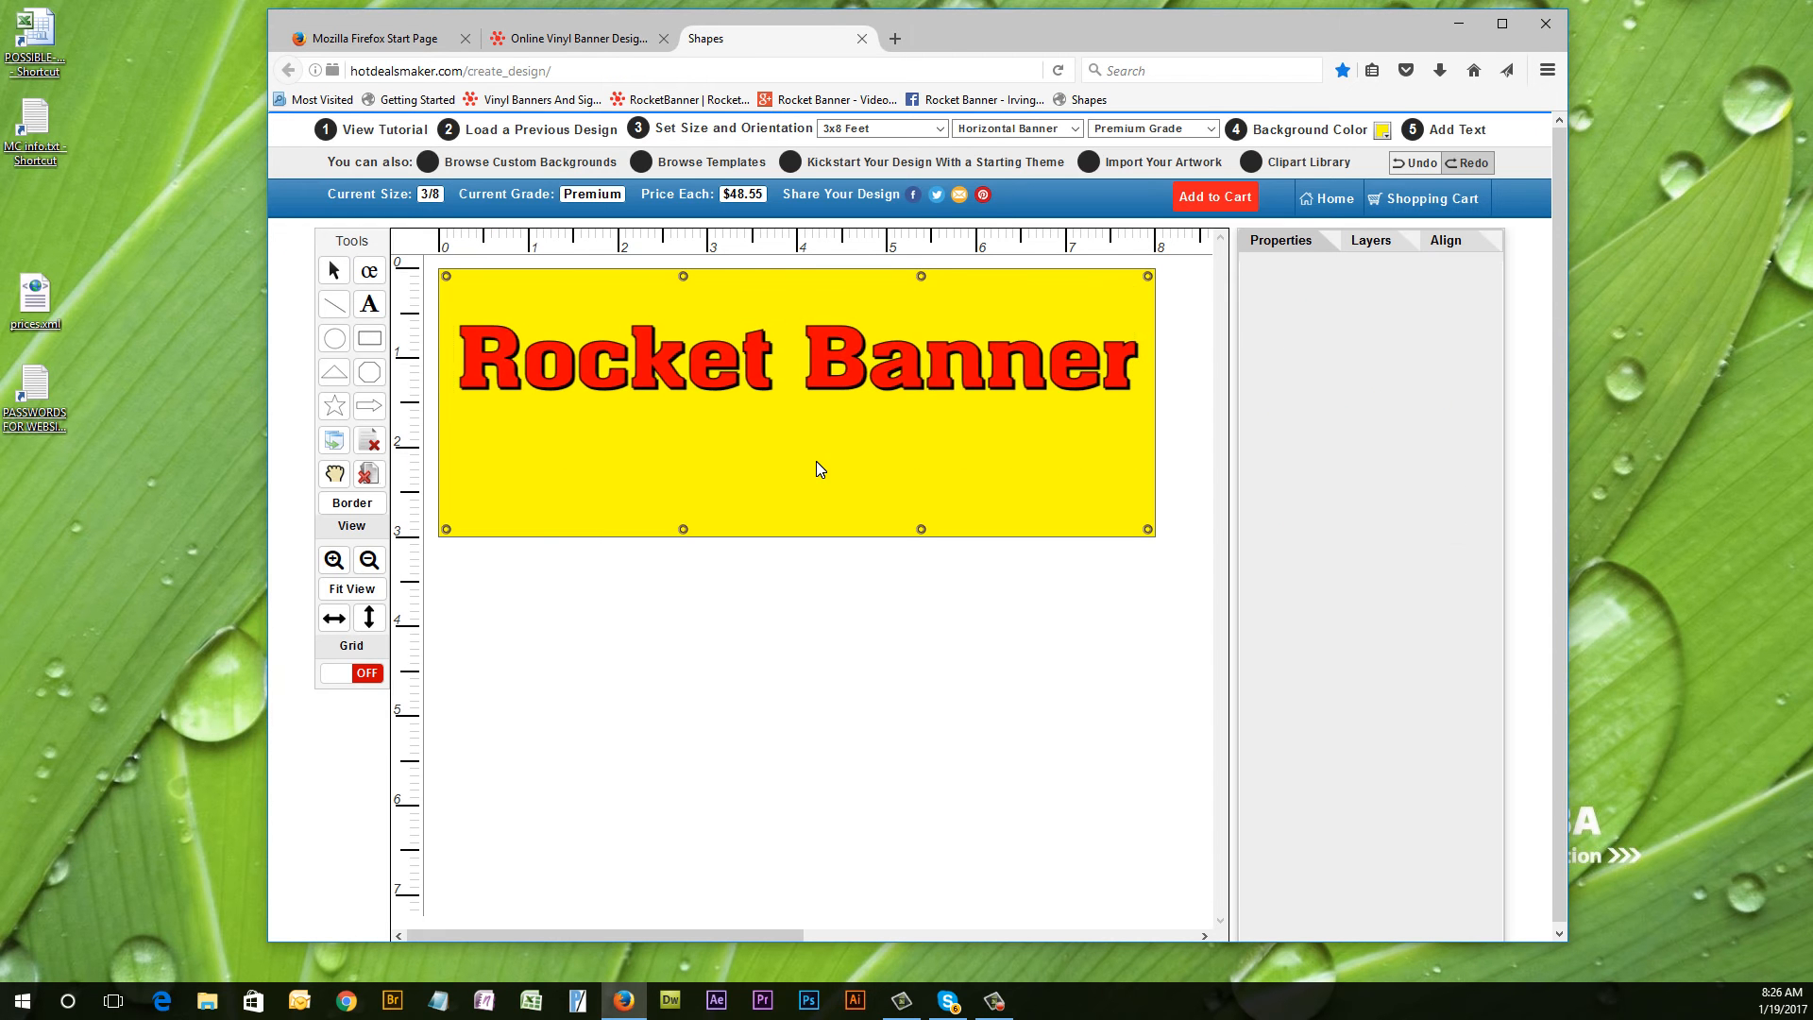
pyautogui.click(767, 390)
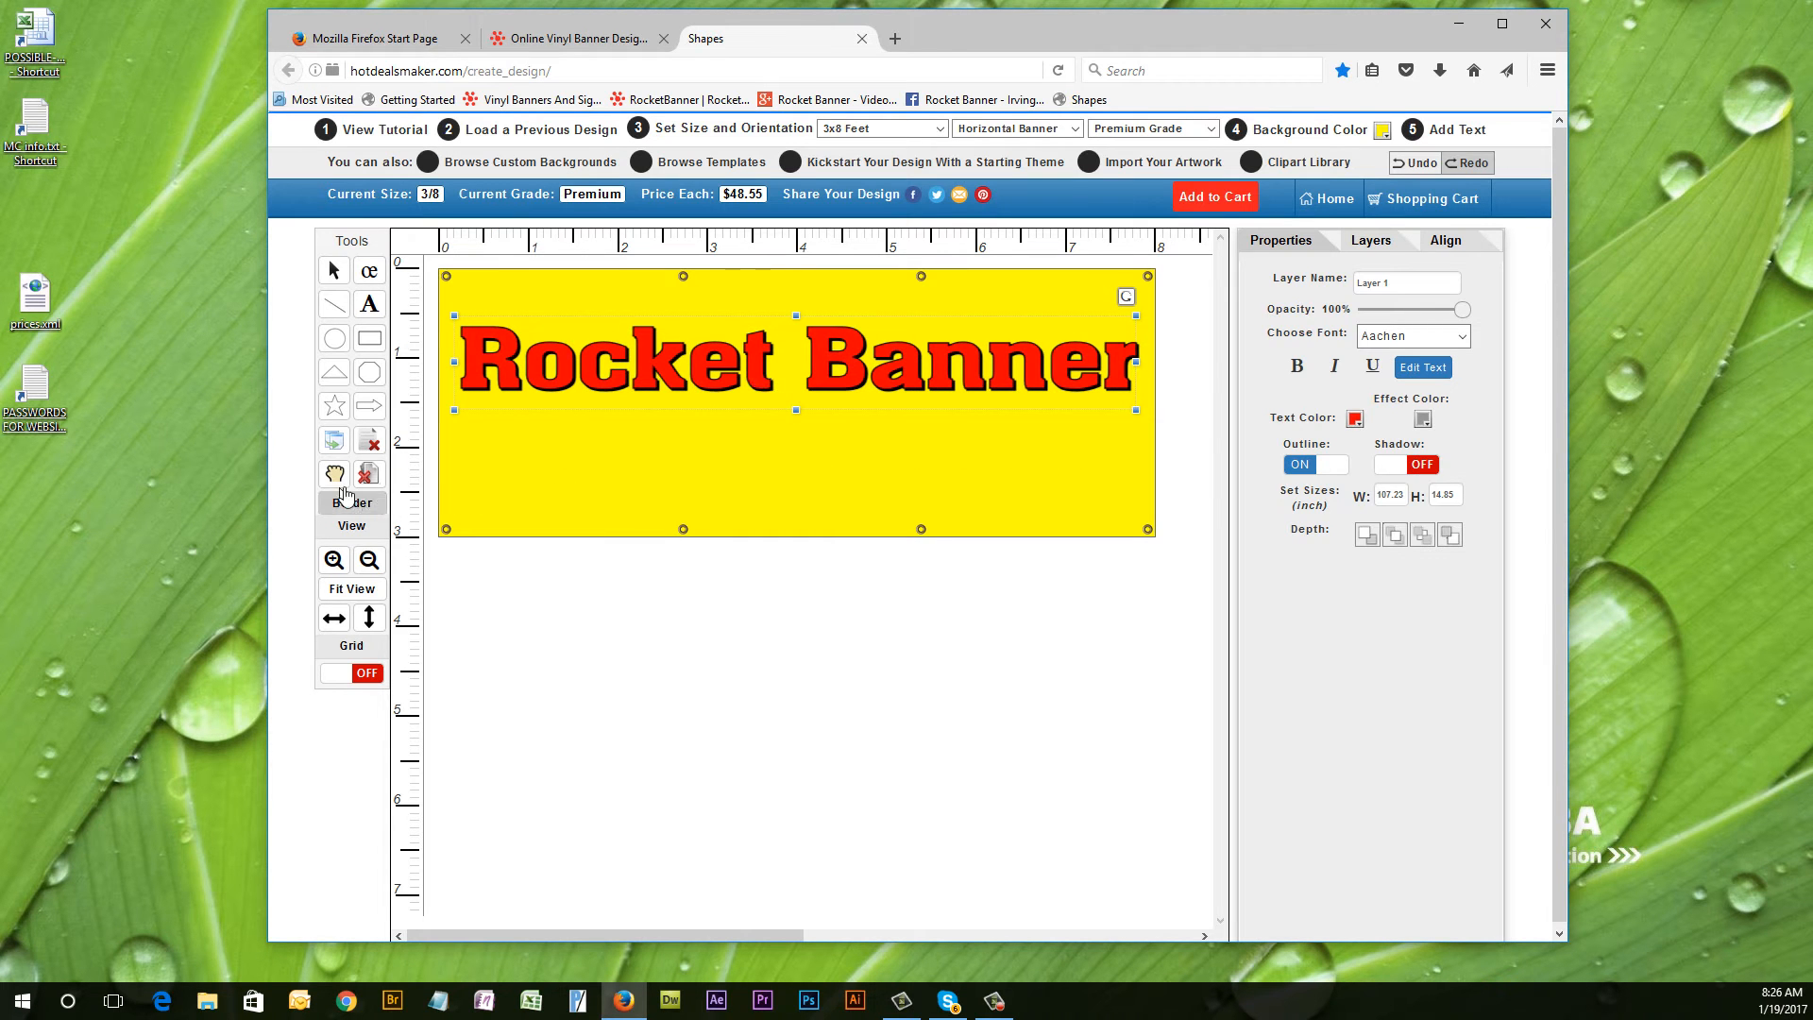
pyautogui.click(337, 442)
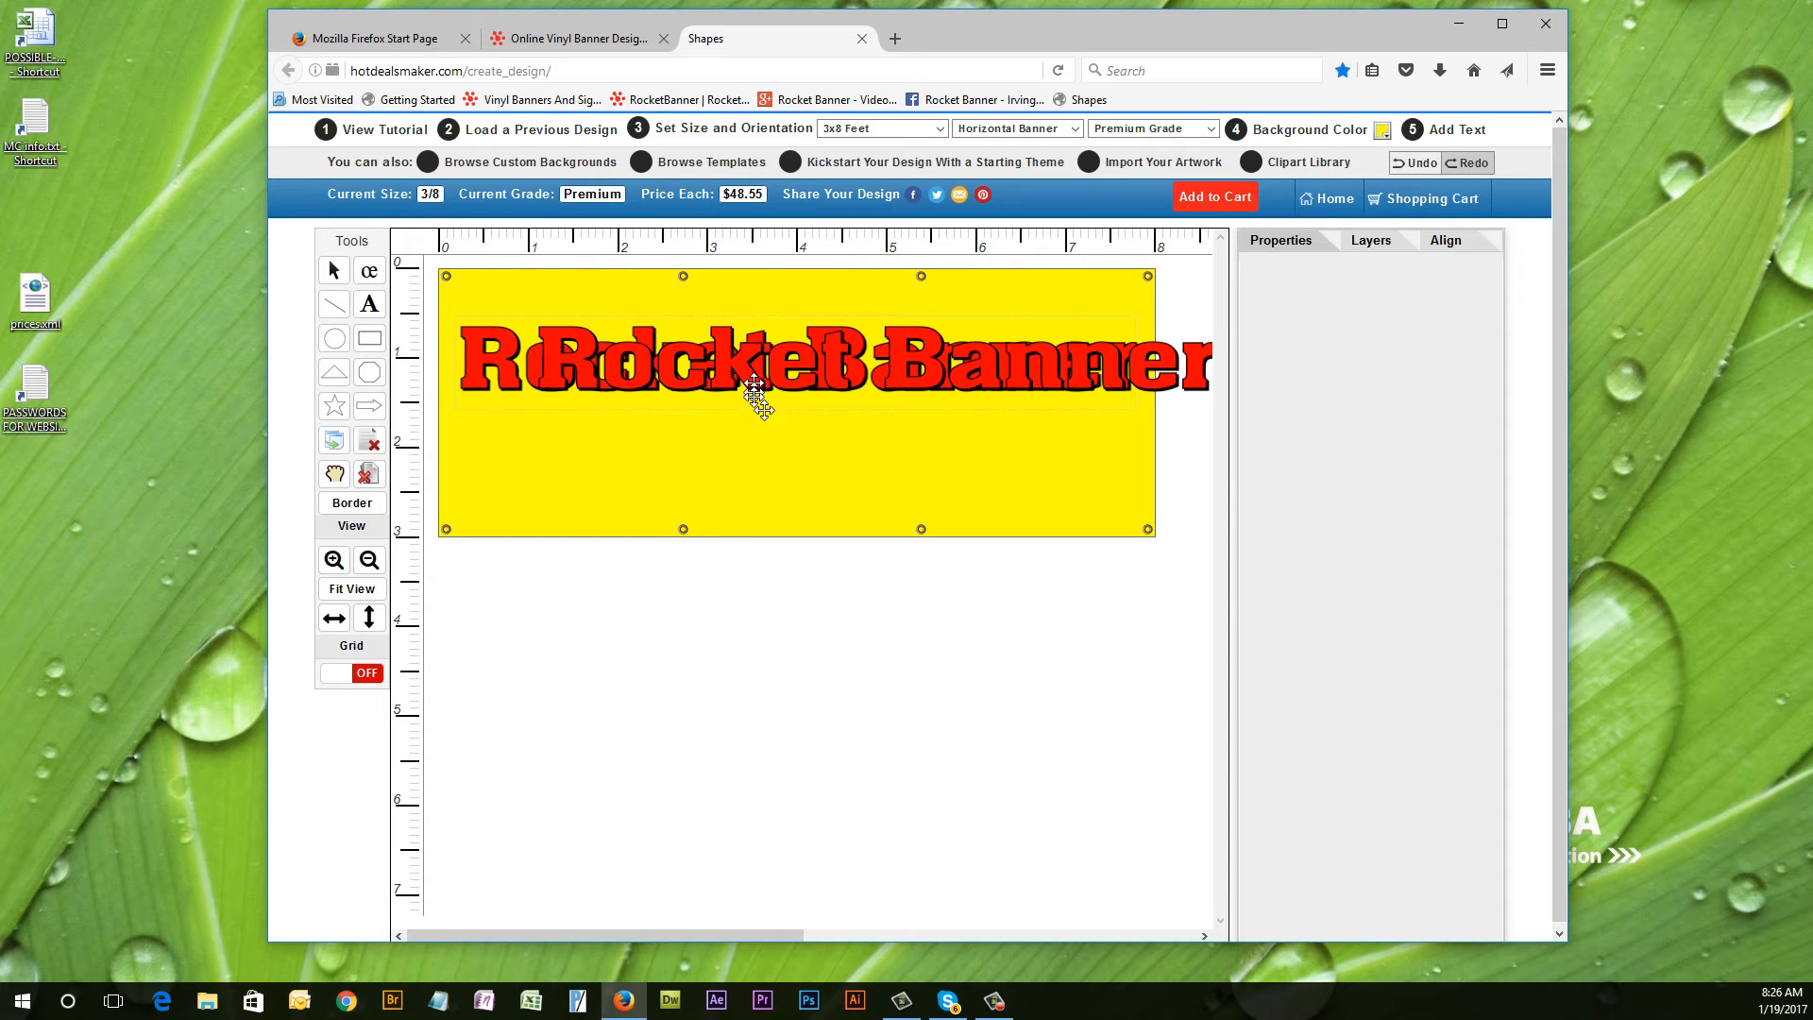
# Move the duplicated hotdealsmaker text directly below the original, about 1.5 ft below the banner's upper edge.
pyautogui.moveTo(752, 393); pyautogui.dragTo(774, 459)
pyautogui.click(763, 464)
pyautogui.click(809, 485)
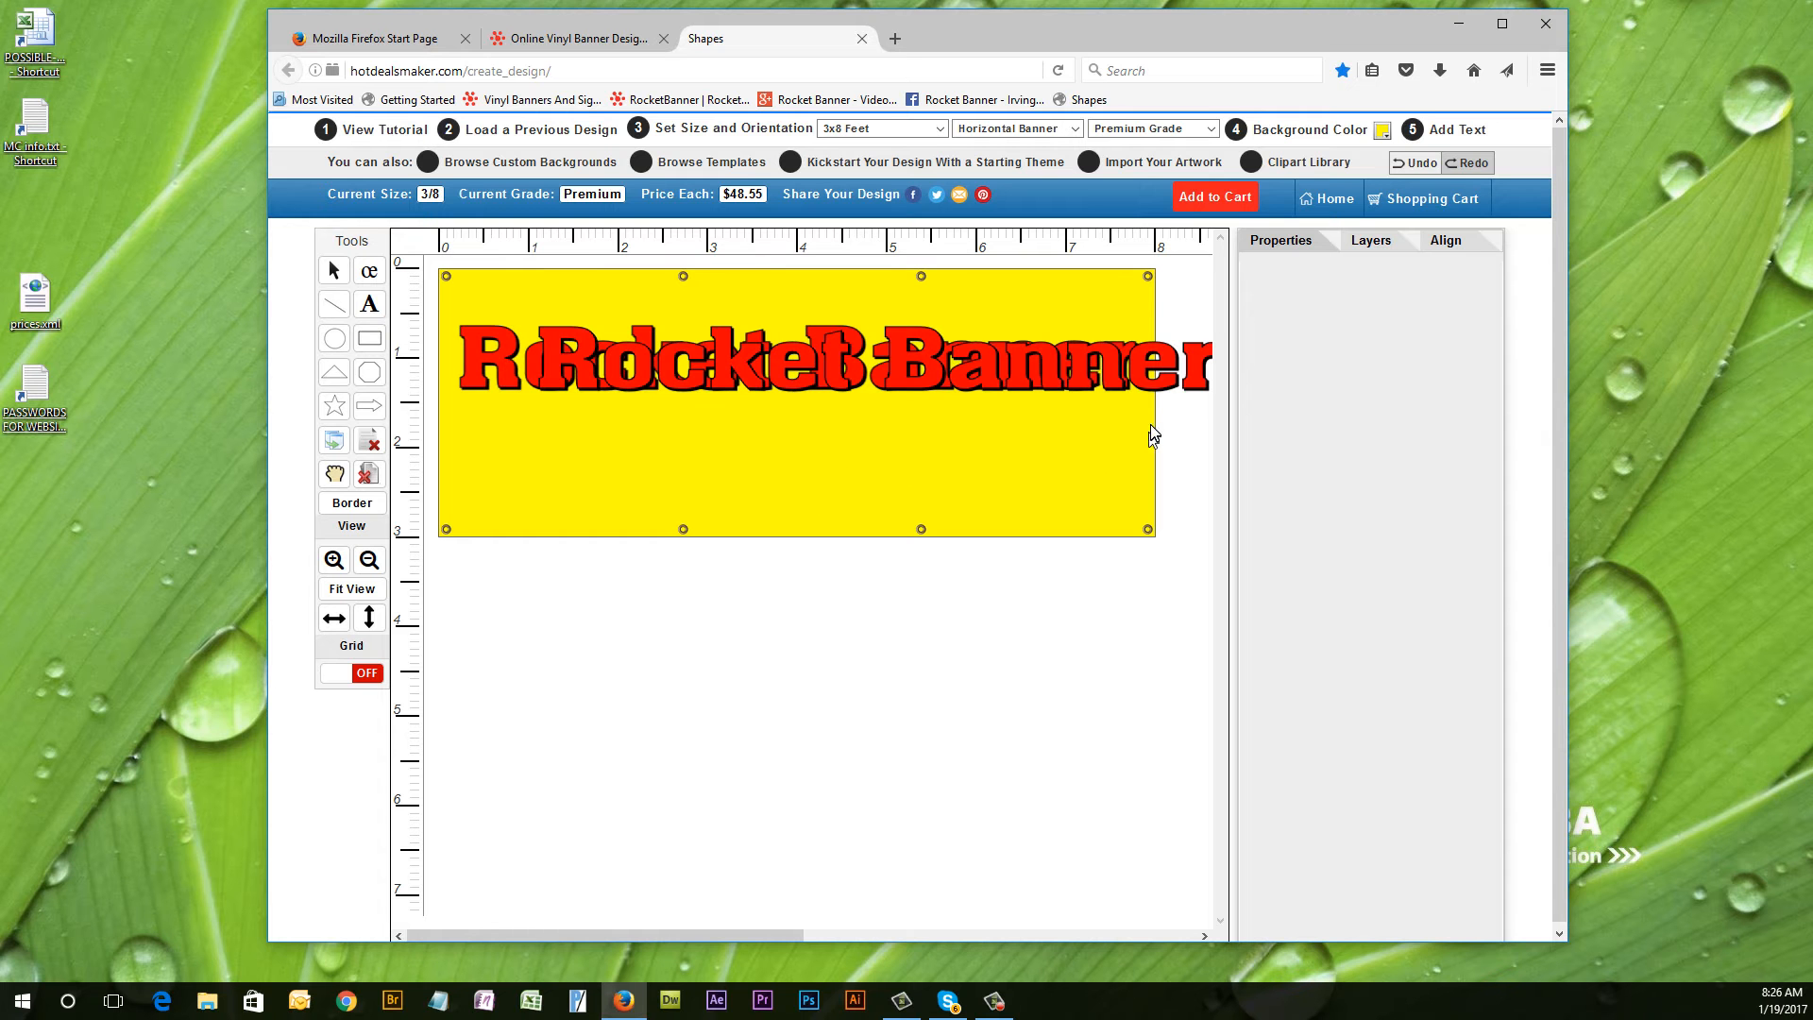
pyautogui.moveTo(1199, 386); pyautogui.dragTo(1162, 461)
pyautogui.click(1095, 465)
pyautogui.click(930, 375)
pyautogui.moveTo(922, 376); pyautogui.dragTo(844, 476)
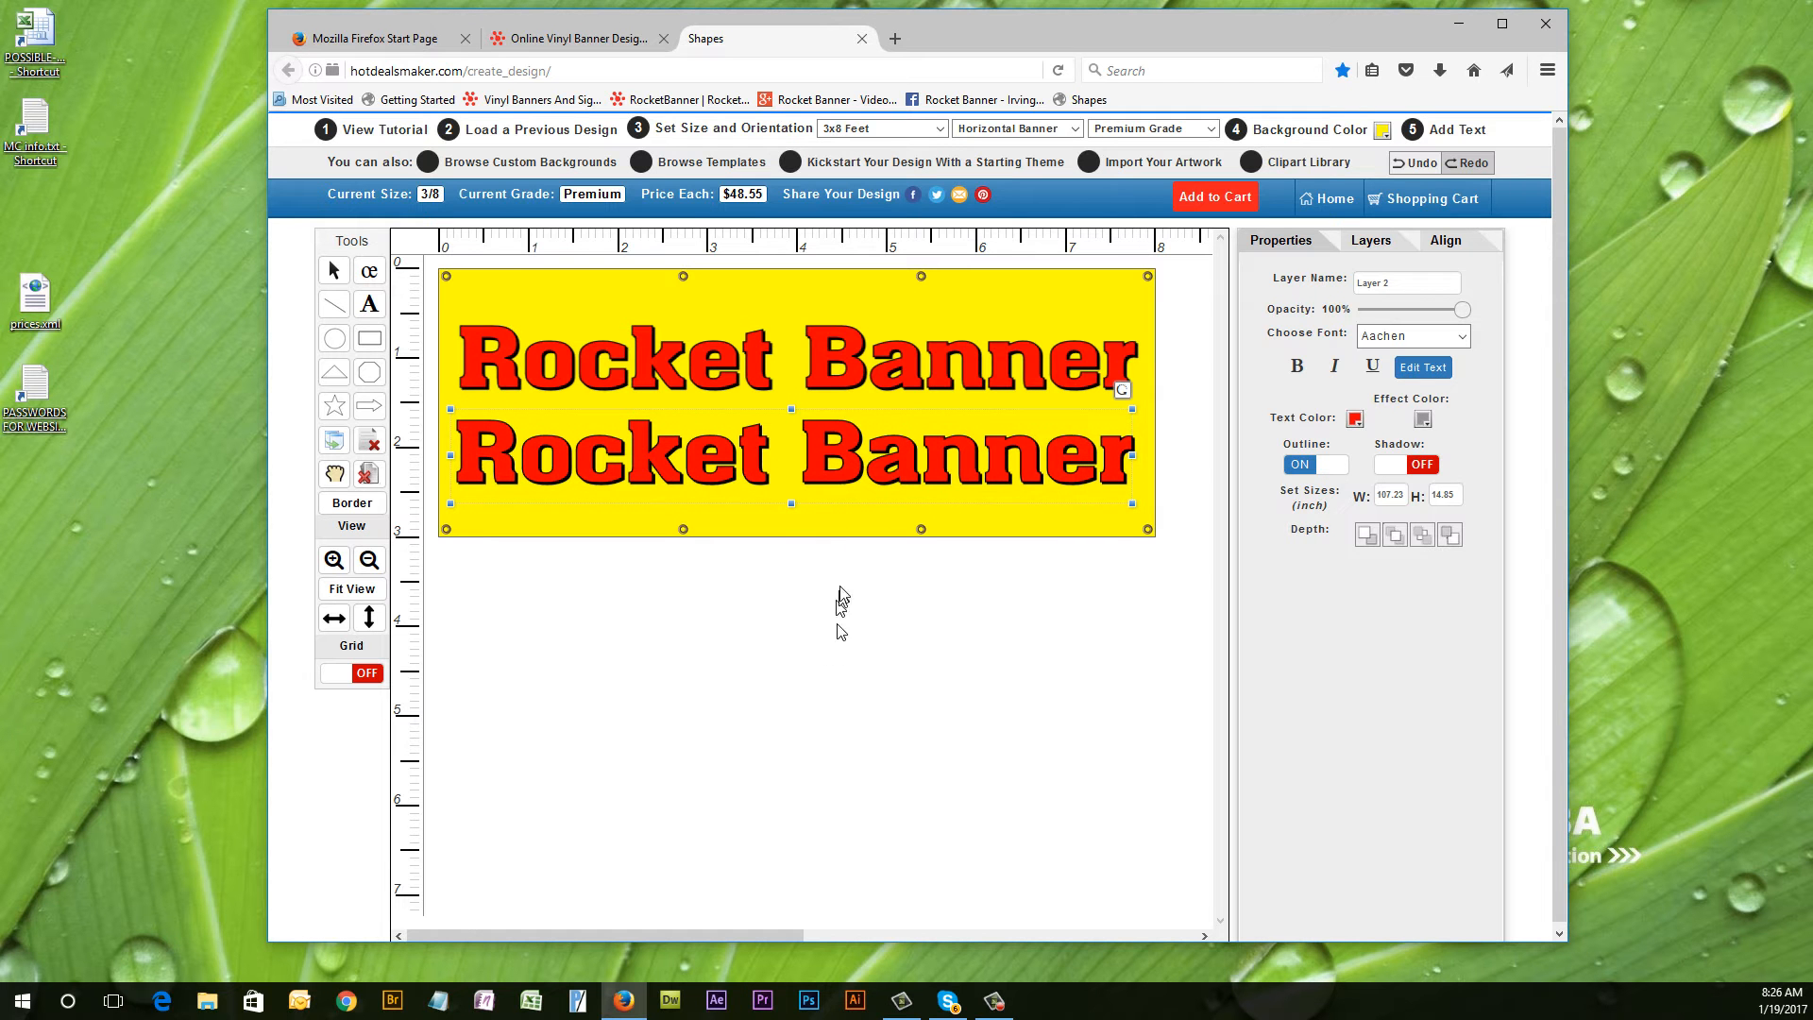
pyautogui.moveTo(832, 473); pyautogui.dragTo(841, 469)
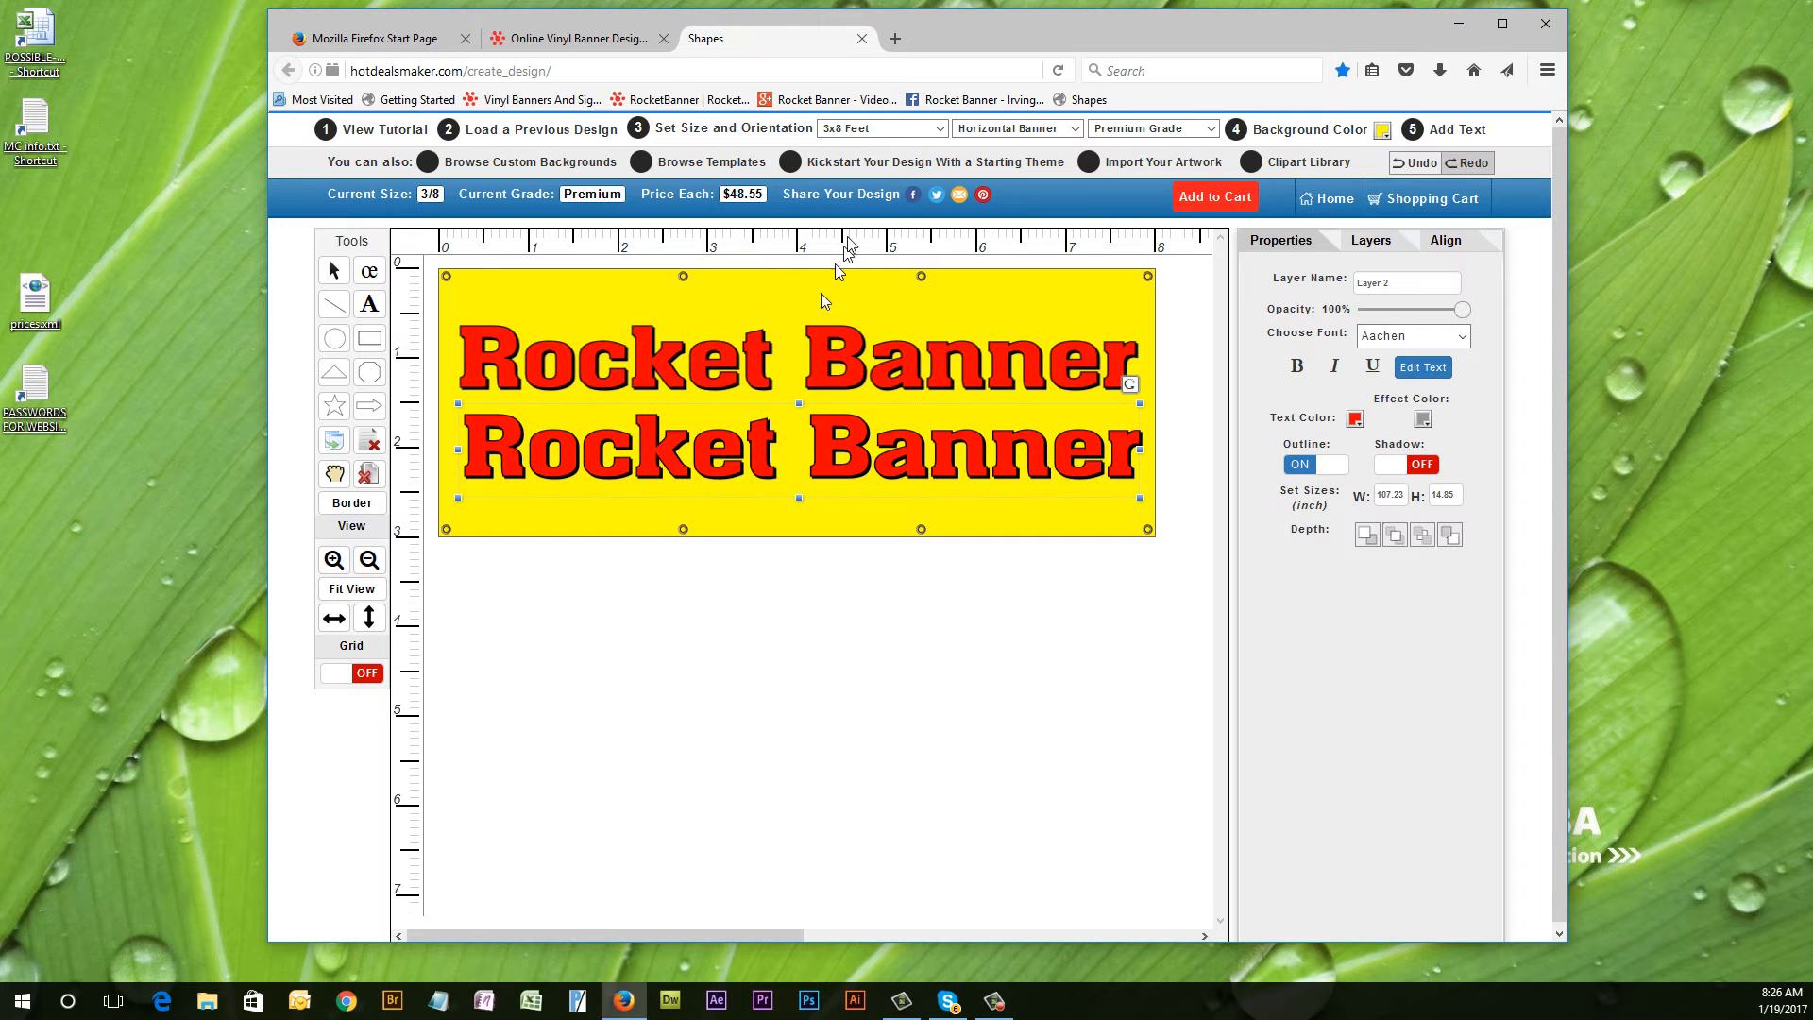
# In the RocketBanner designer, draw a horizontal line about 83 inches long between the two text rows.
pyautogui.click(560, 40)
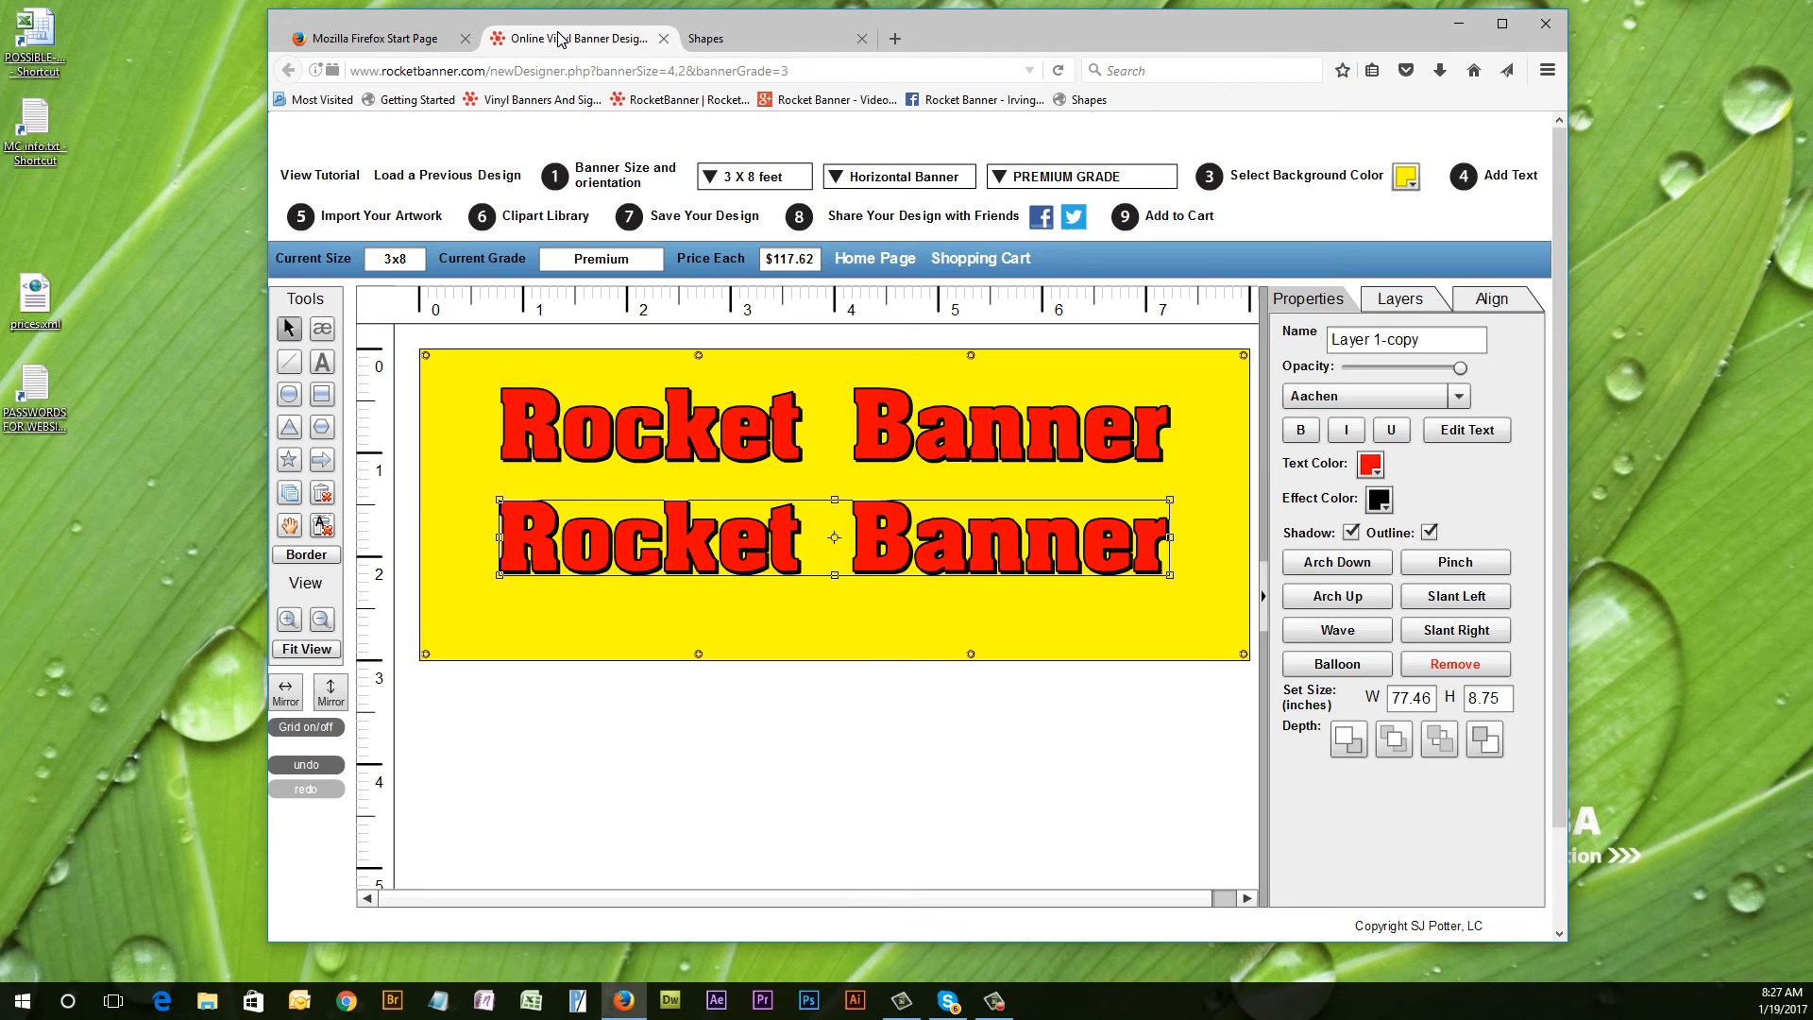
pyautogui.click(666, 627)
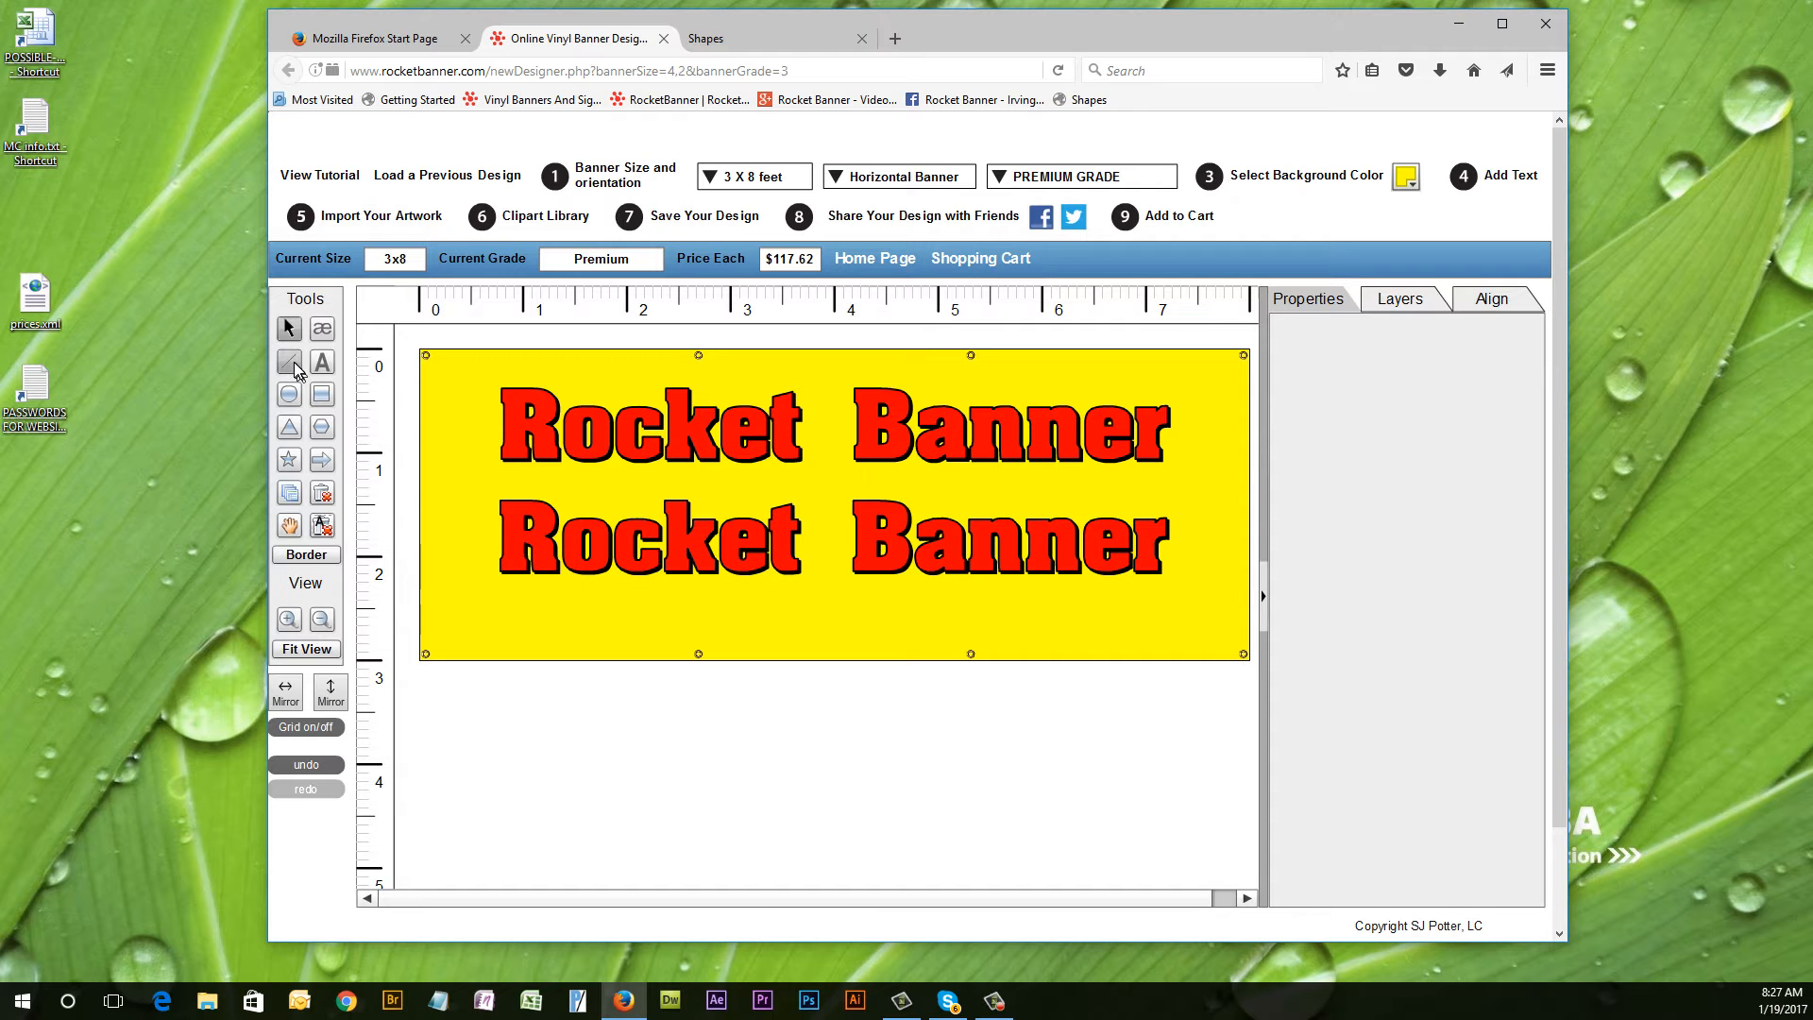
pyautogui.click(291, 362)
pyautogui.moveTo(725, 490); pyautogui.dragTo(982, 489)
pyautogui.moveTo(683, 603)
pyautogui.mouseDown()
pyautogui.moveTo(610, 668)
pyautogui.moveTo(671, 566)
pyautogui.moveTo(572, 643)
pyautogui.moveTo(569, 567)
pyautogui.moveTo(569, 632)
pyautogui.moveTo(573, 563)
pyautogui.moveTo(1173, 535)
pyautogui.mouseUp()
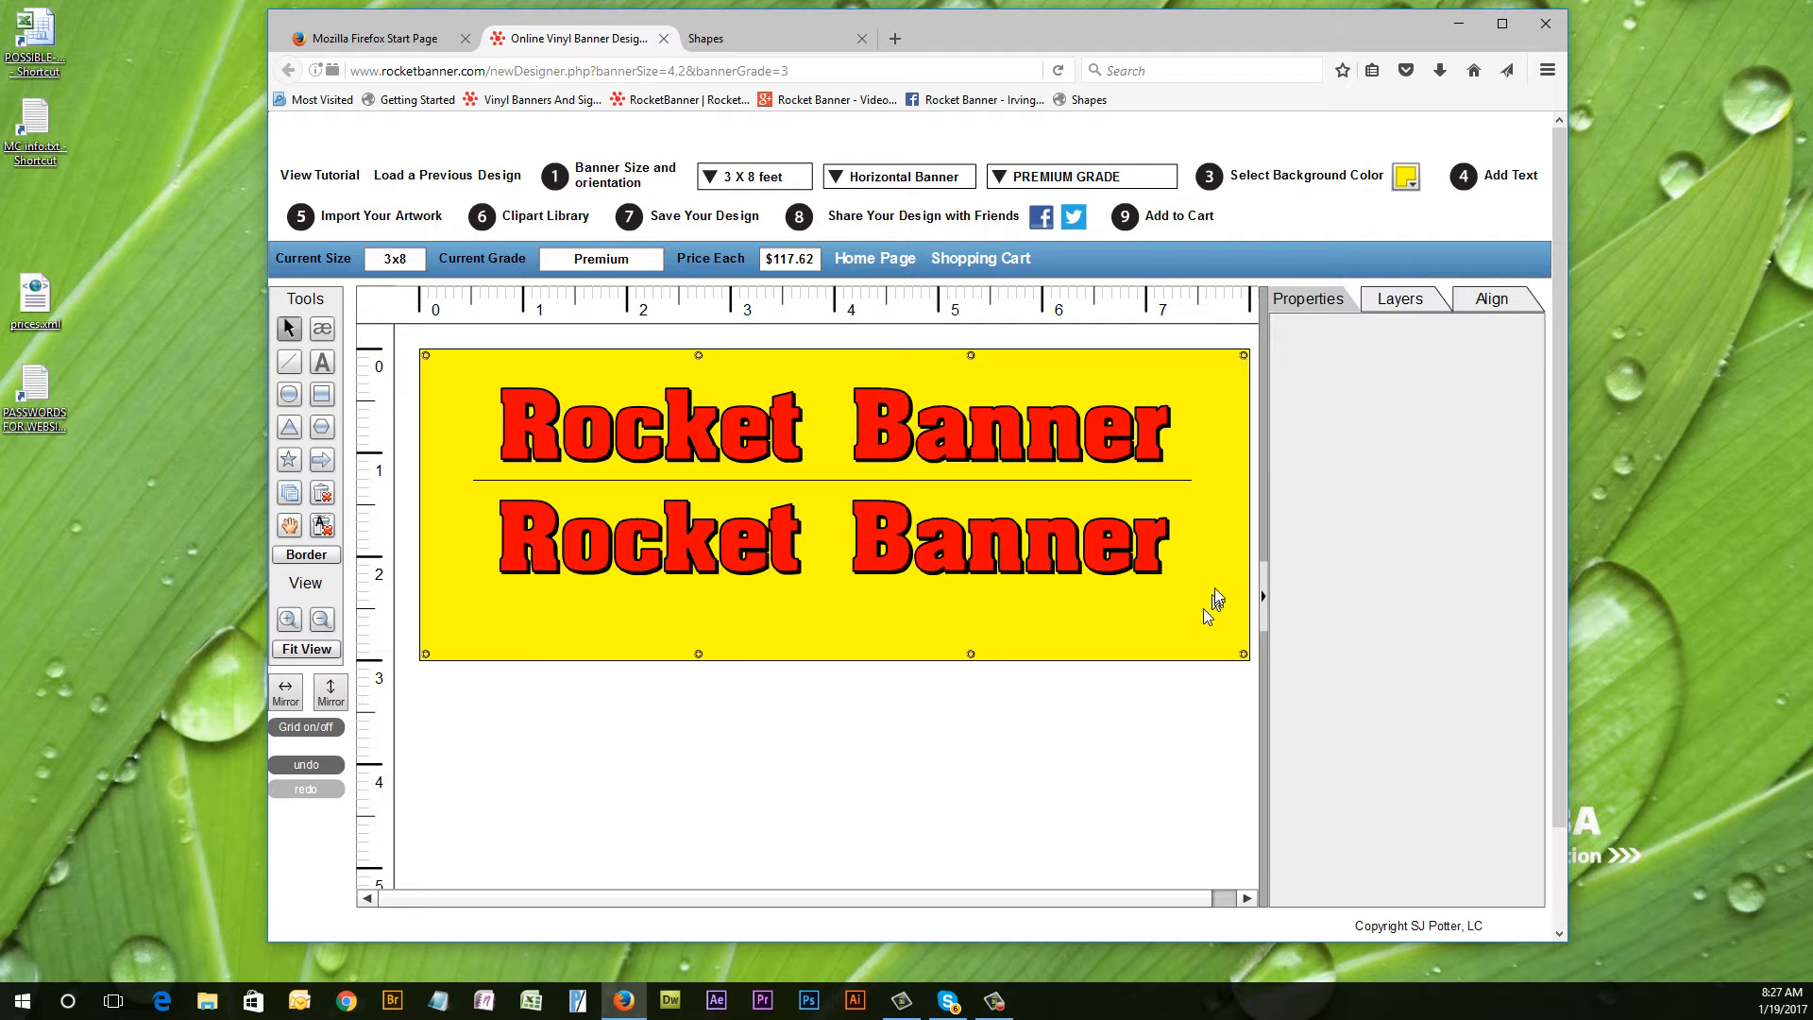
# Set the stroke width of the line between the text rows to 5 and deselect it.
pyautogui.click(1182, 481)
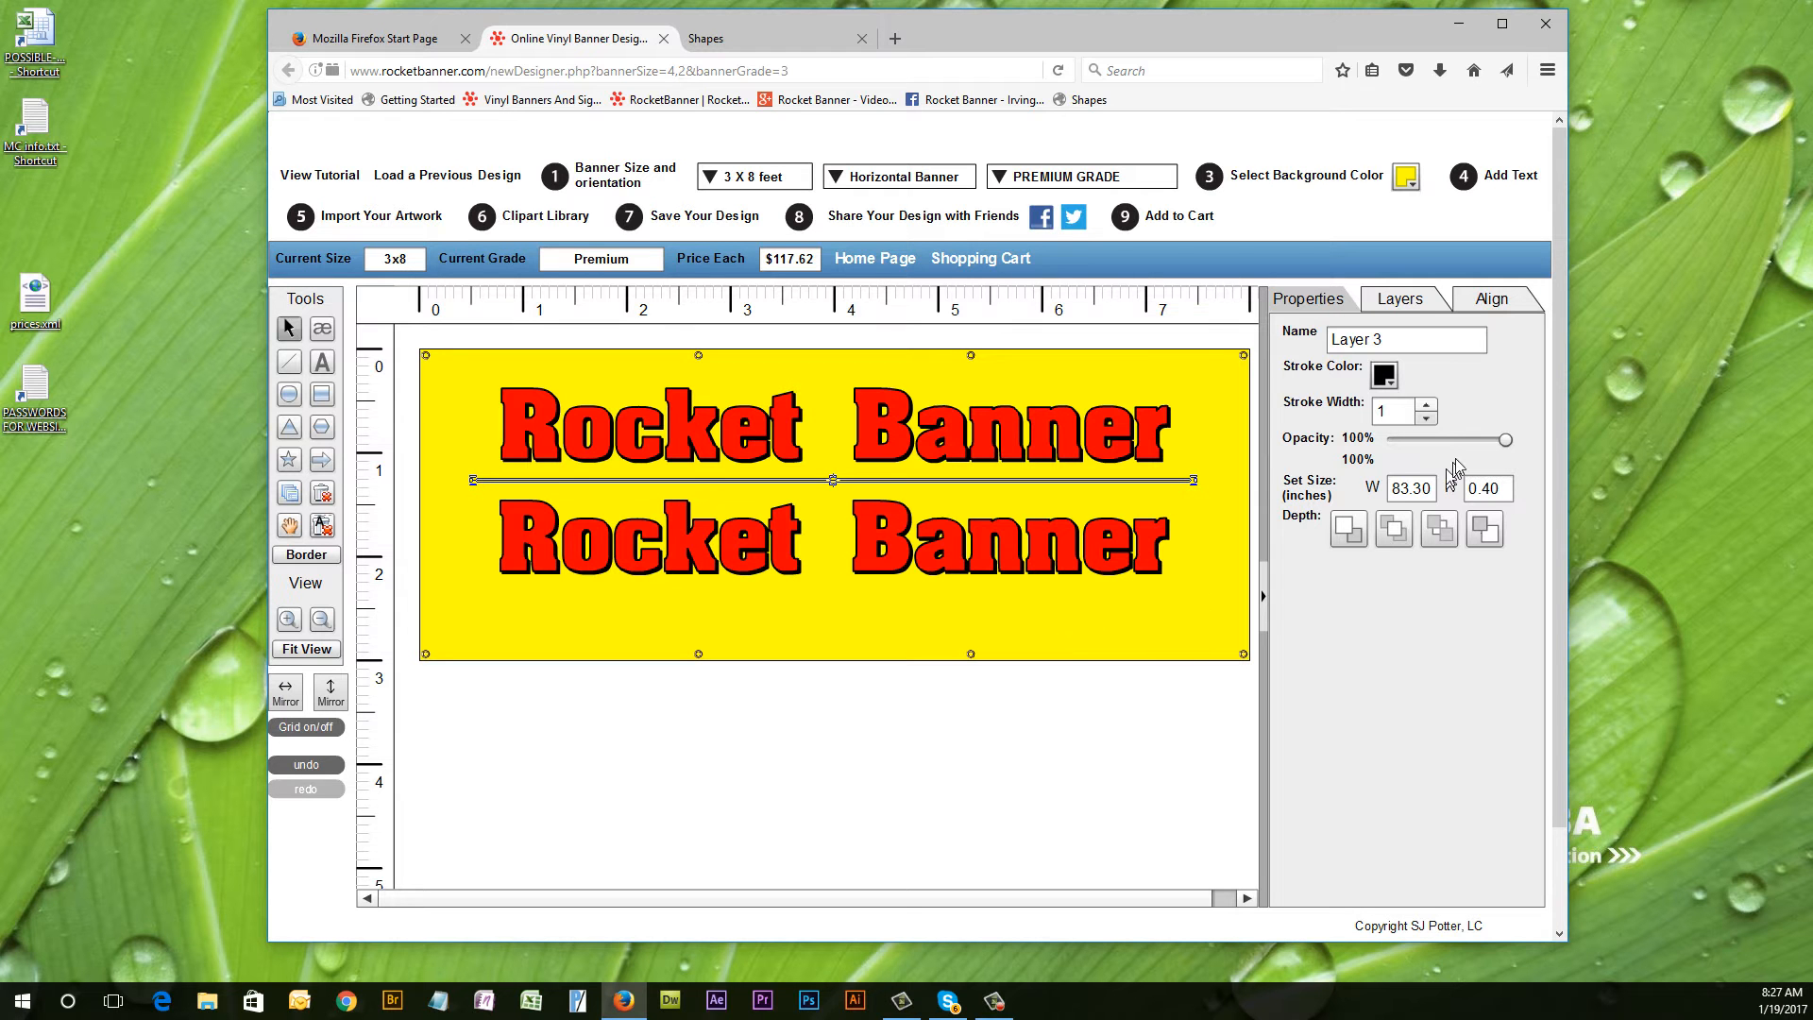
pyautogui.click(1427, 406)
pyautogui.click(1427, 406)
pyautogui.click(1428, 406)
pyautogui.click(1428, 406)
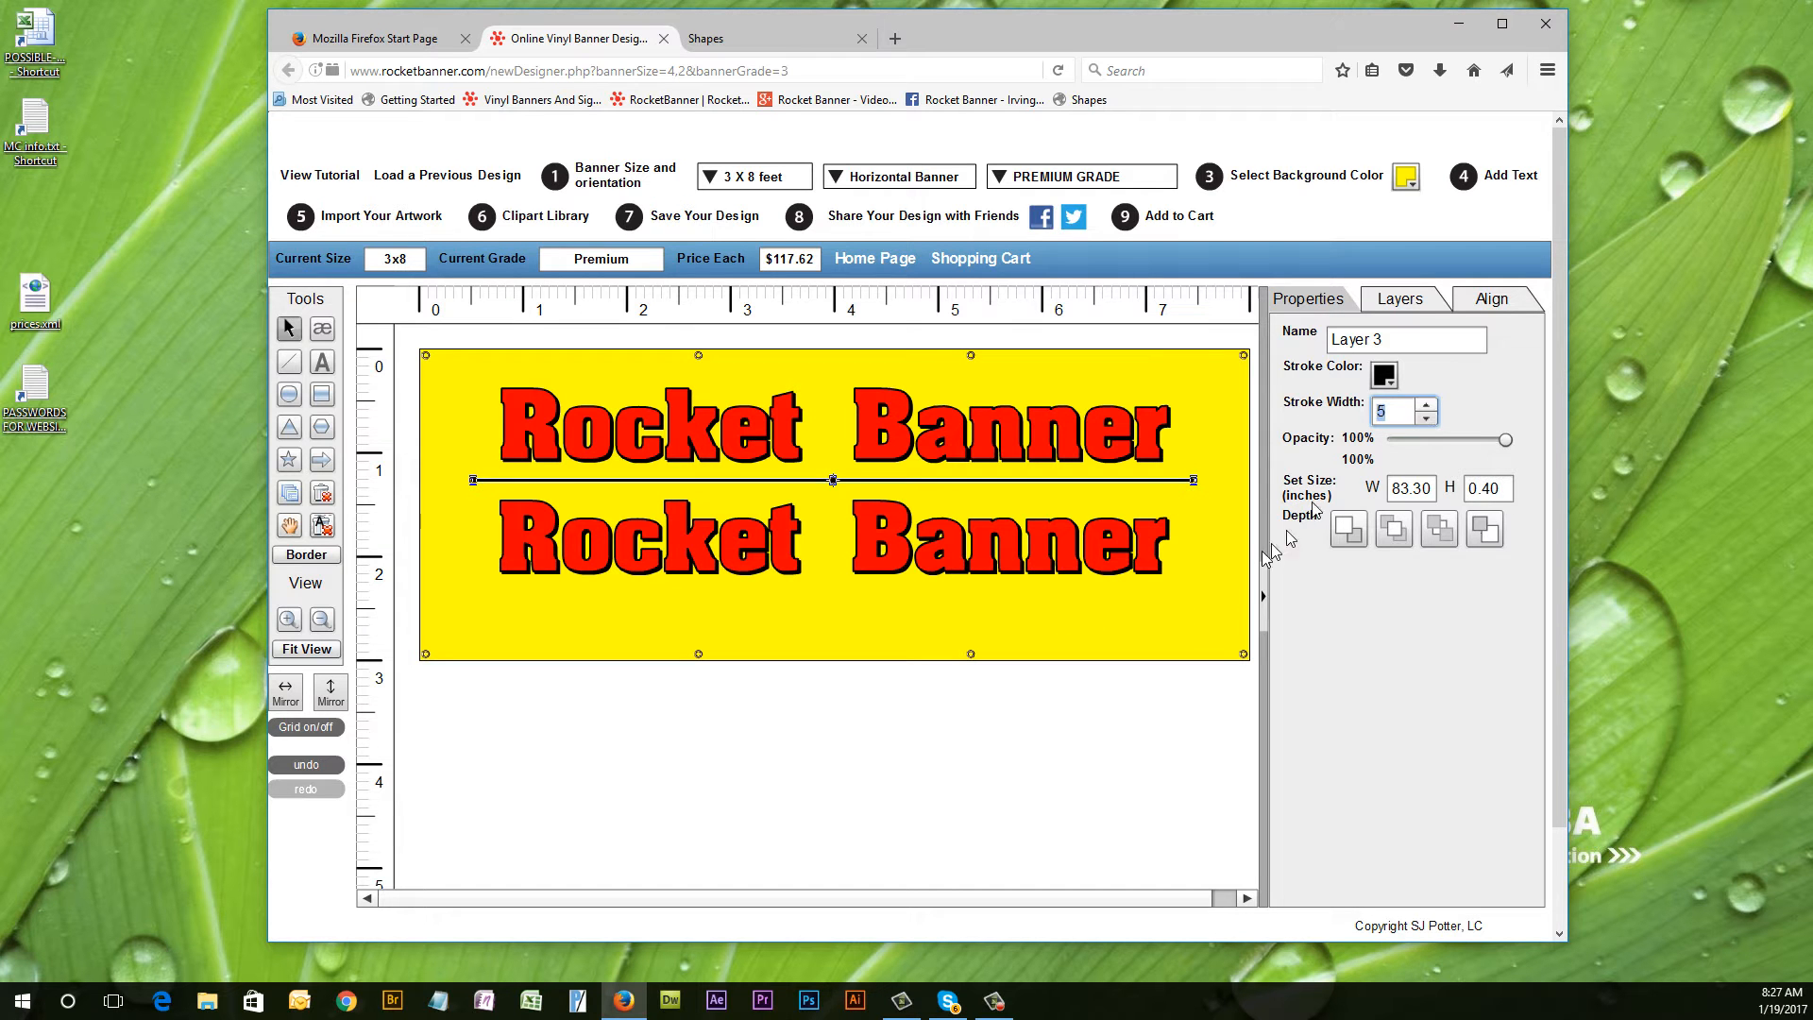
pyautogui.click(1171, 623)
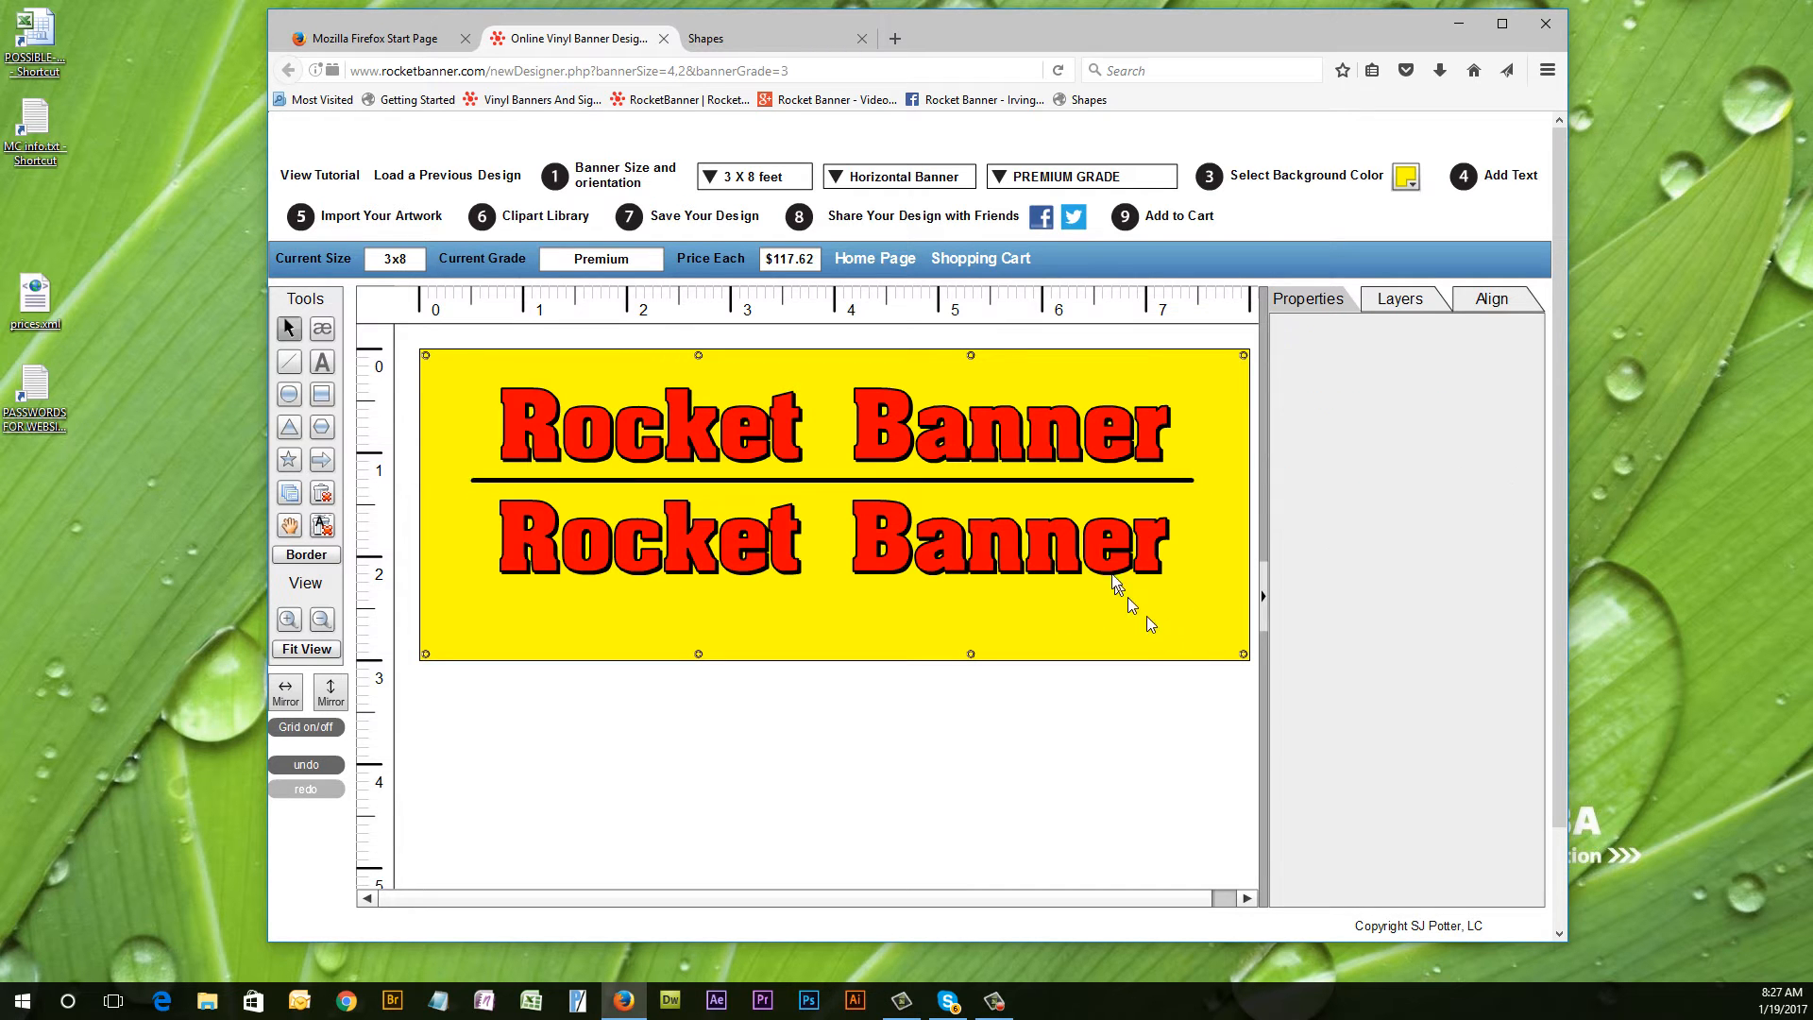
# Select the line between the text rows, set its stroke color to black, and deselect it.
pyautogui.click(1055, 482)
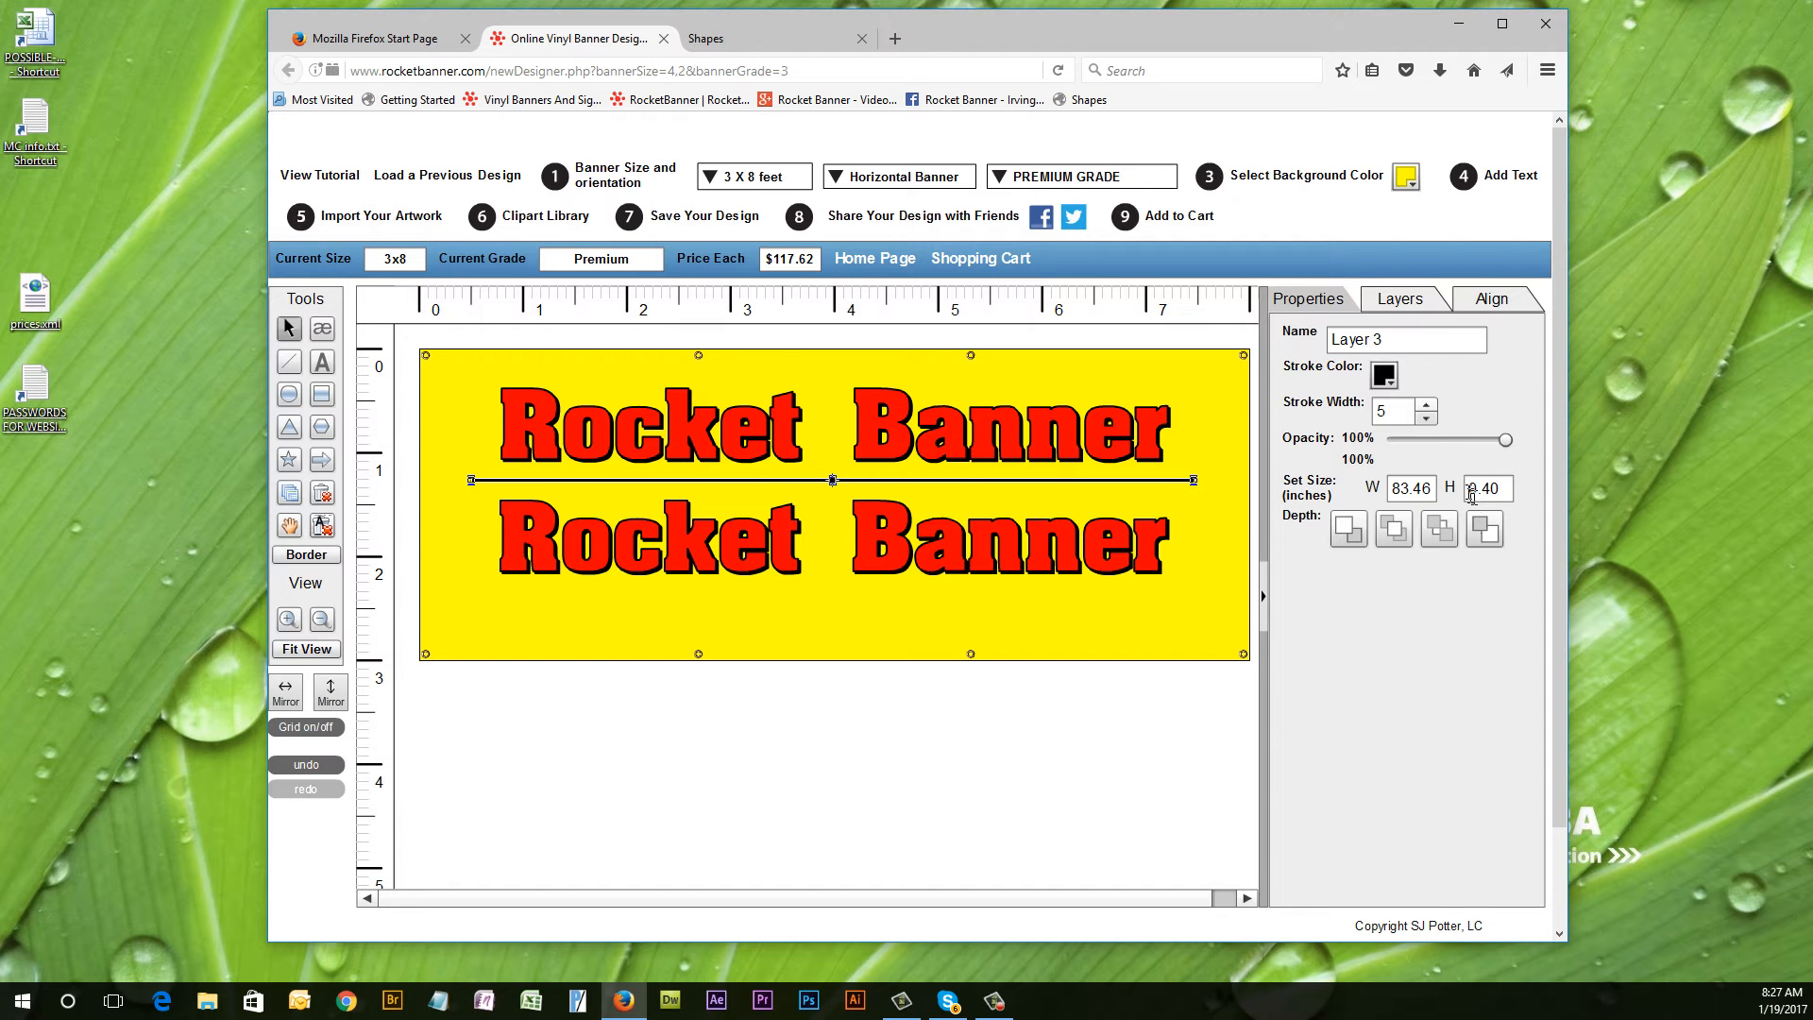
pyautogui.click(1392, 382)
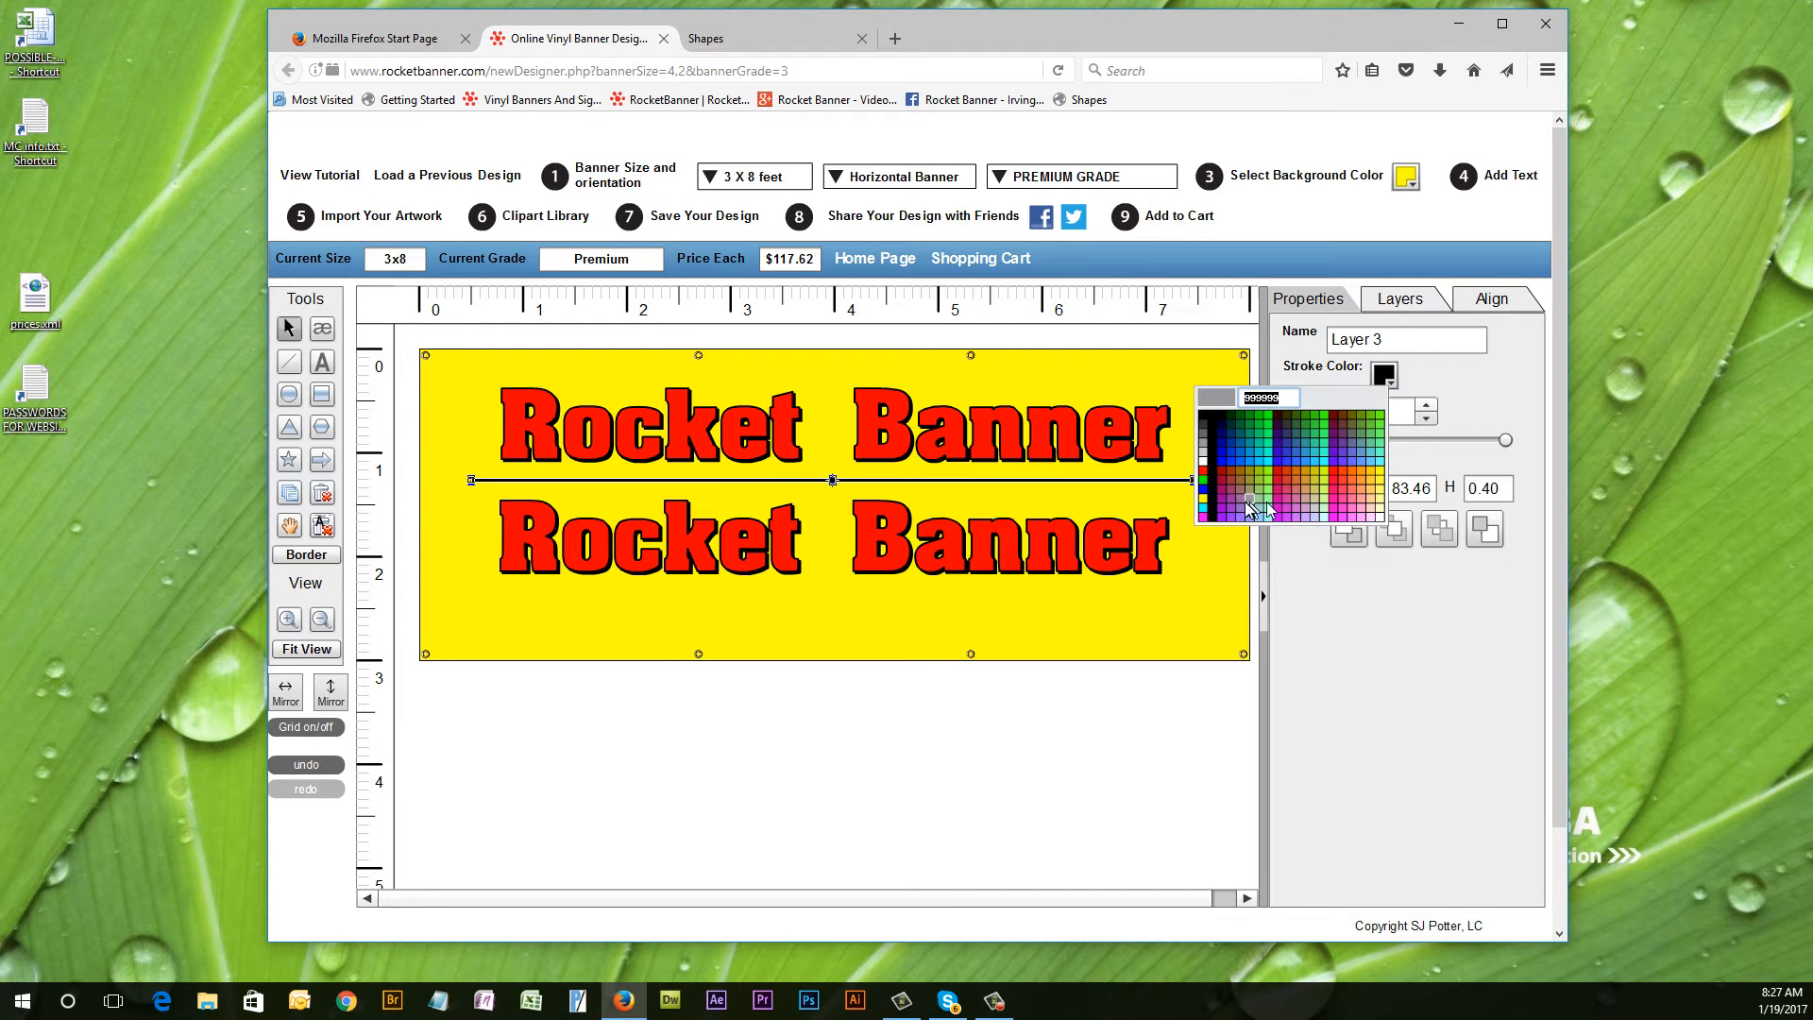
pyautogui.click(1210, 481)
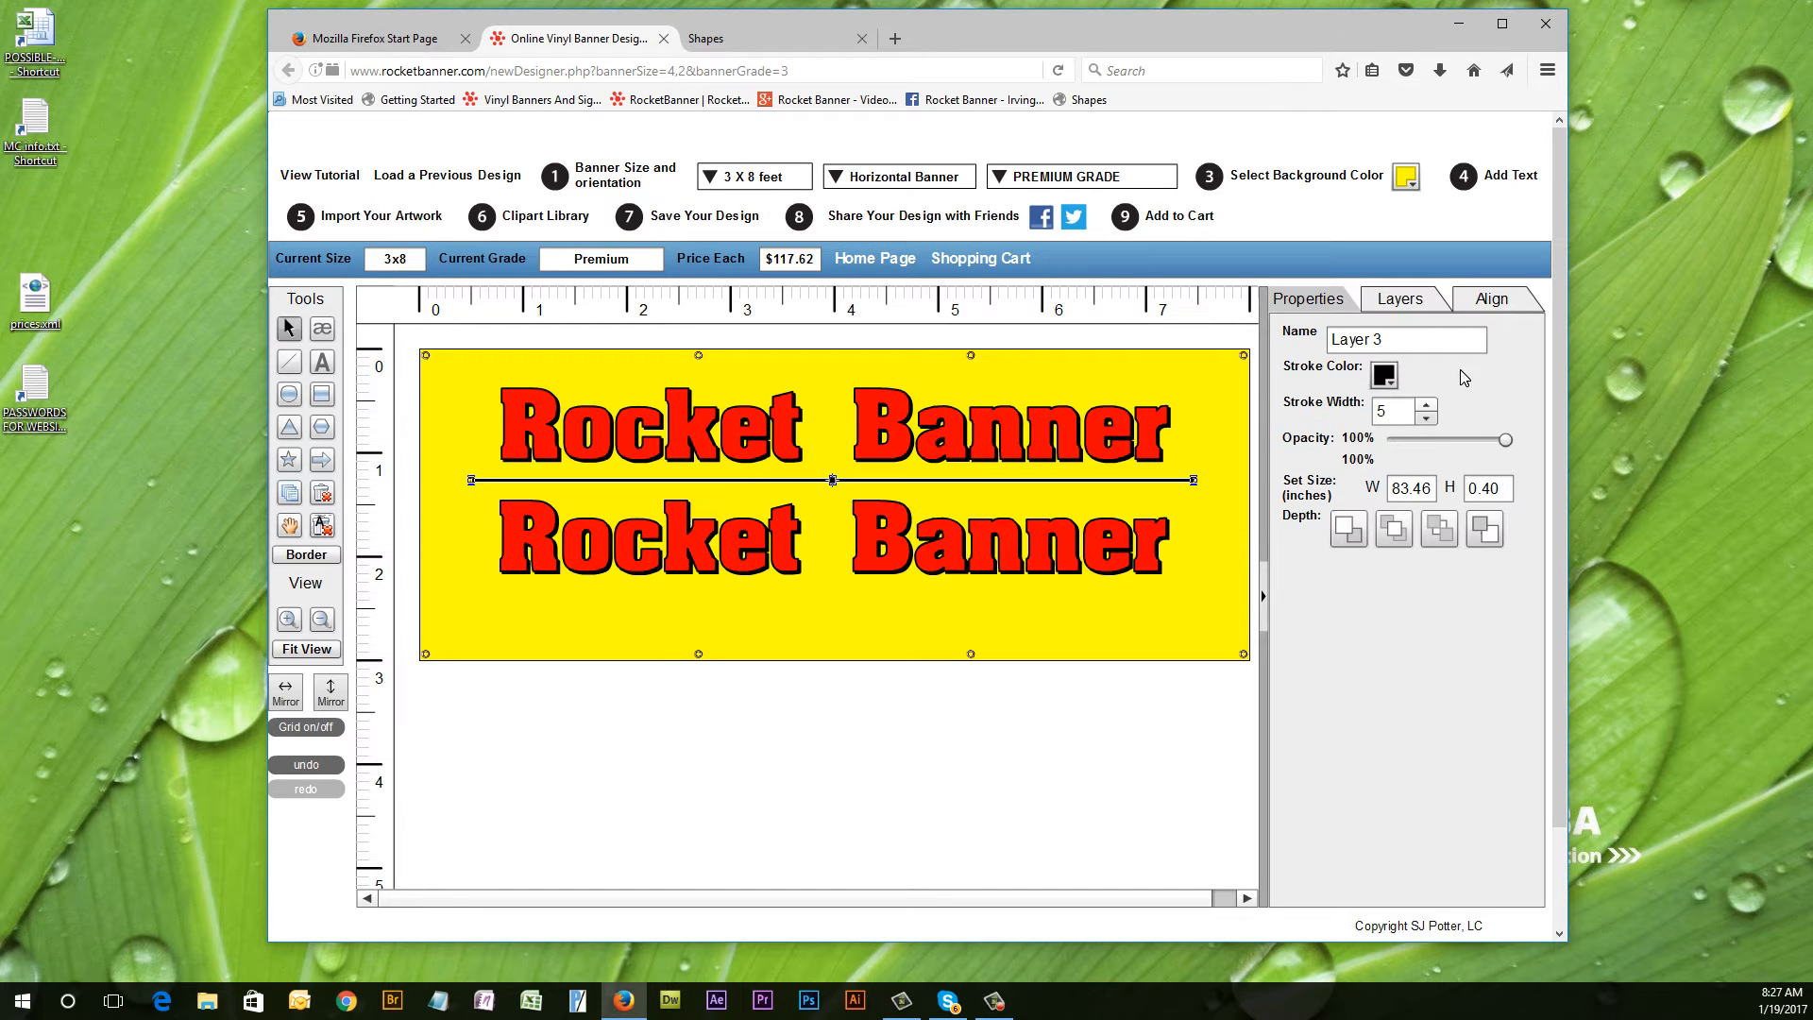
pyautogui.click(1106, 625)
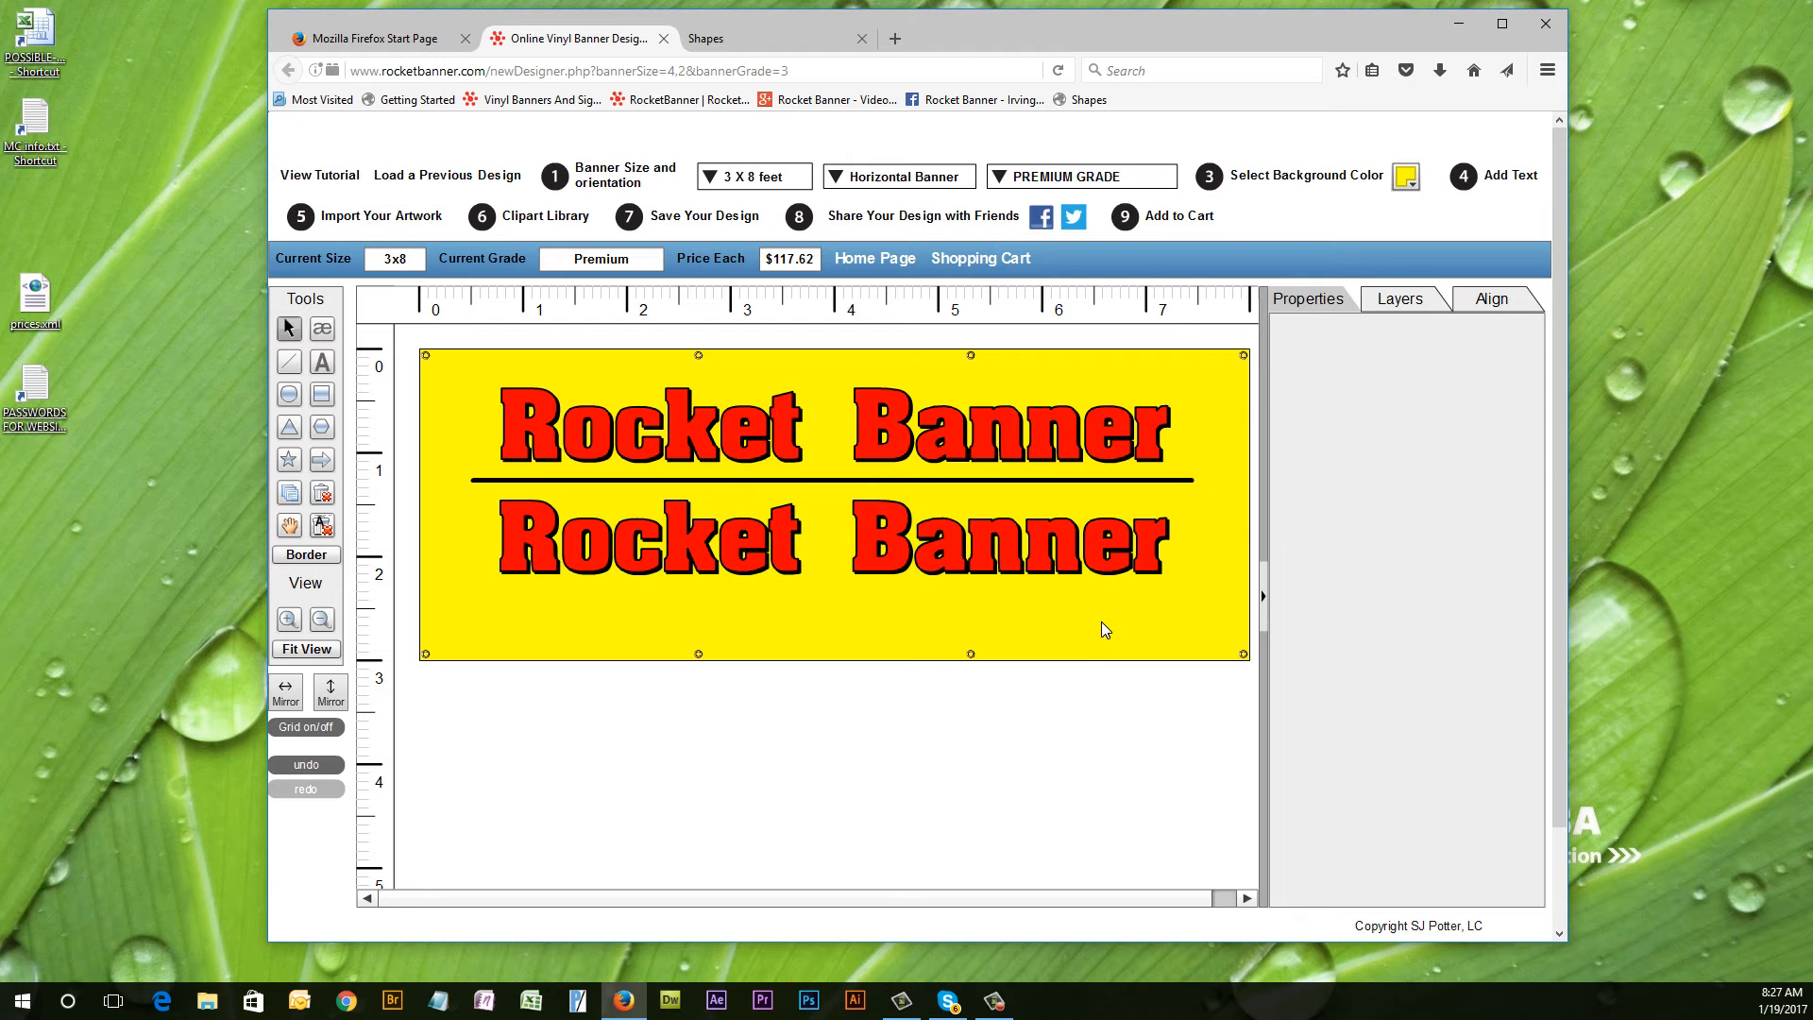
# Thicken the dividing line by setting its stroke width to 10, and deselect it.
pyautogui.click(1051, 479)
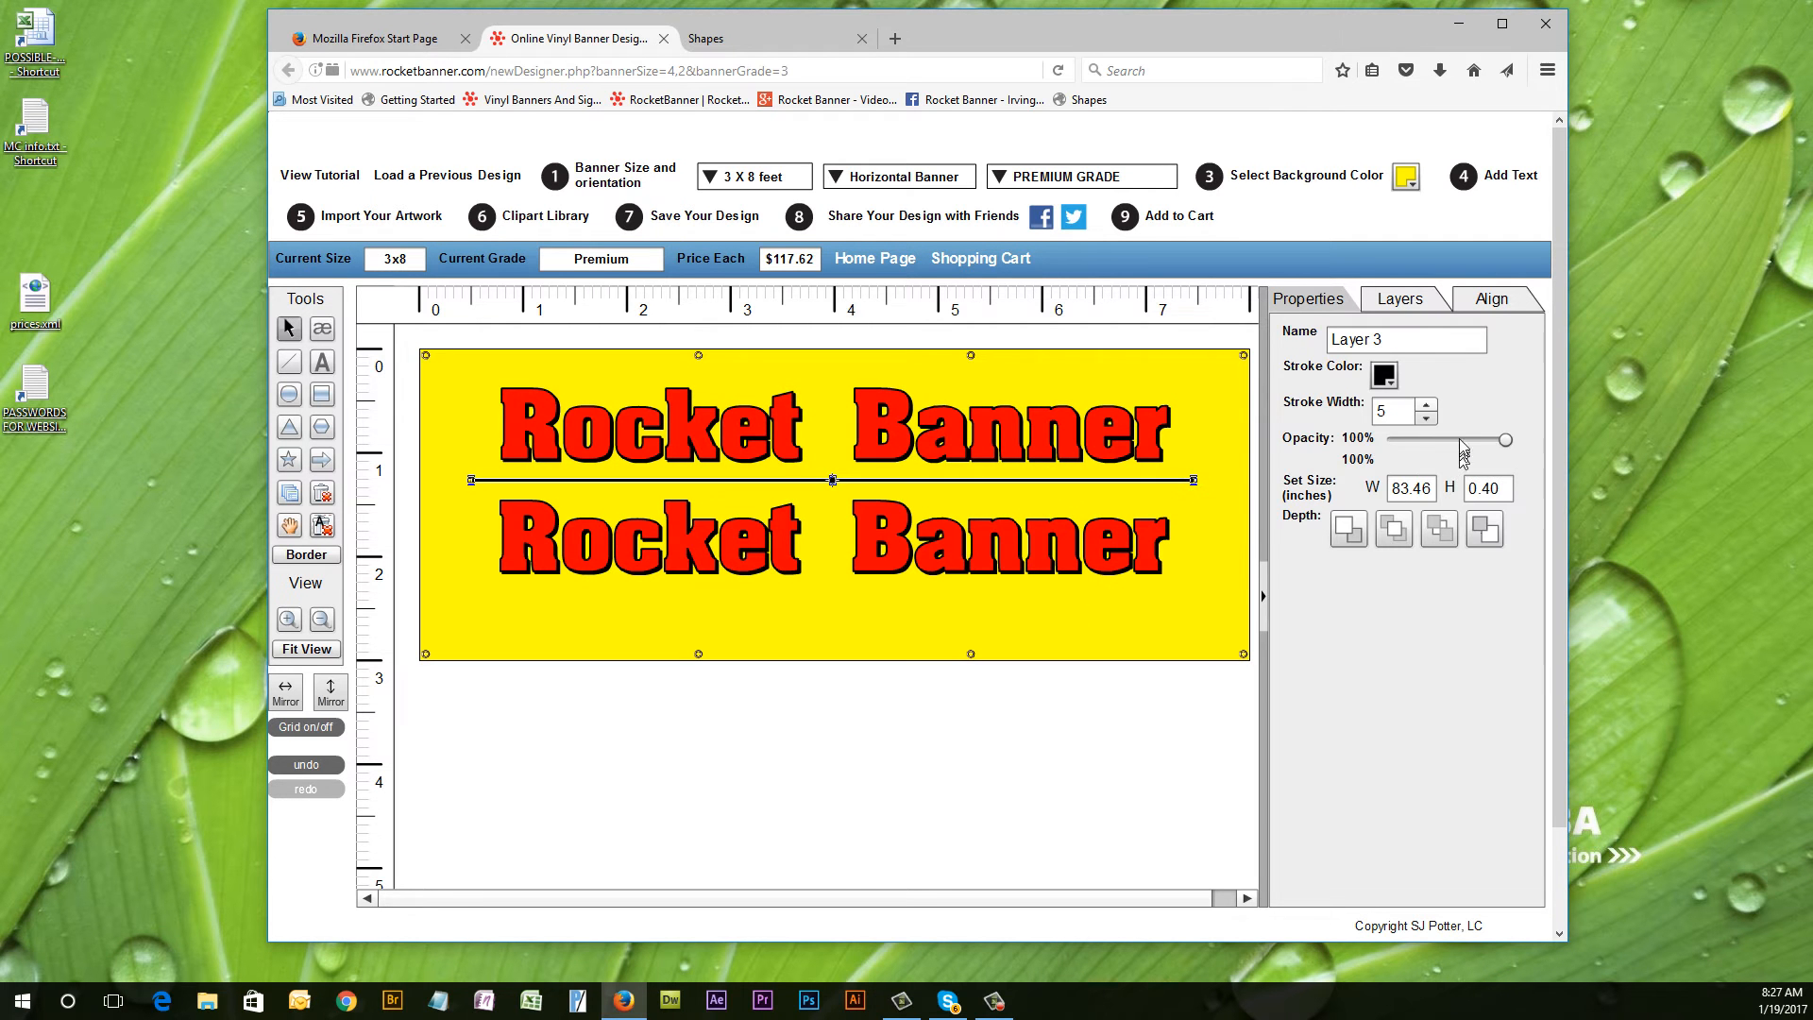
pyautogui.click(1427, 406)
pyautogui.click(1427, 405)
pyautogui.click(1427, 405)
pyautogui.click(1427, 405)
pyautogui.click(1426, 405)
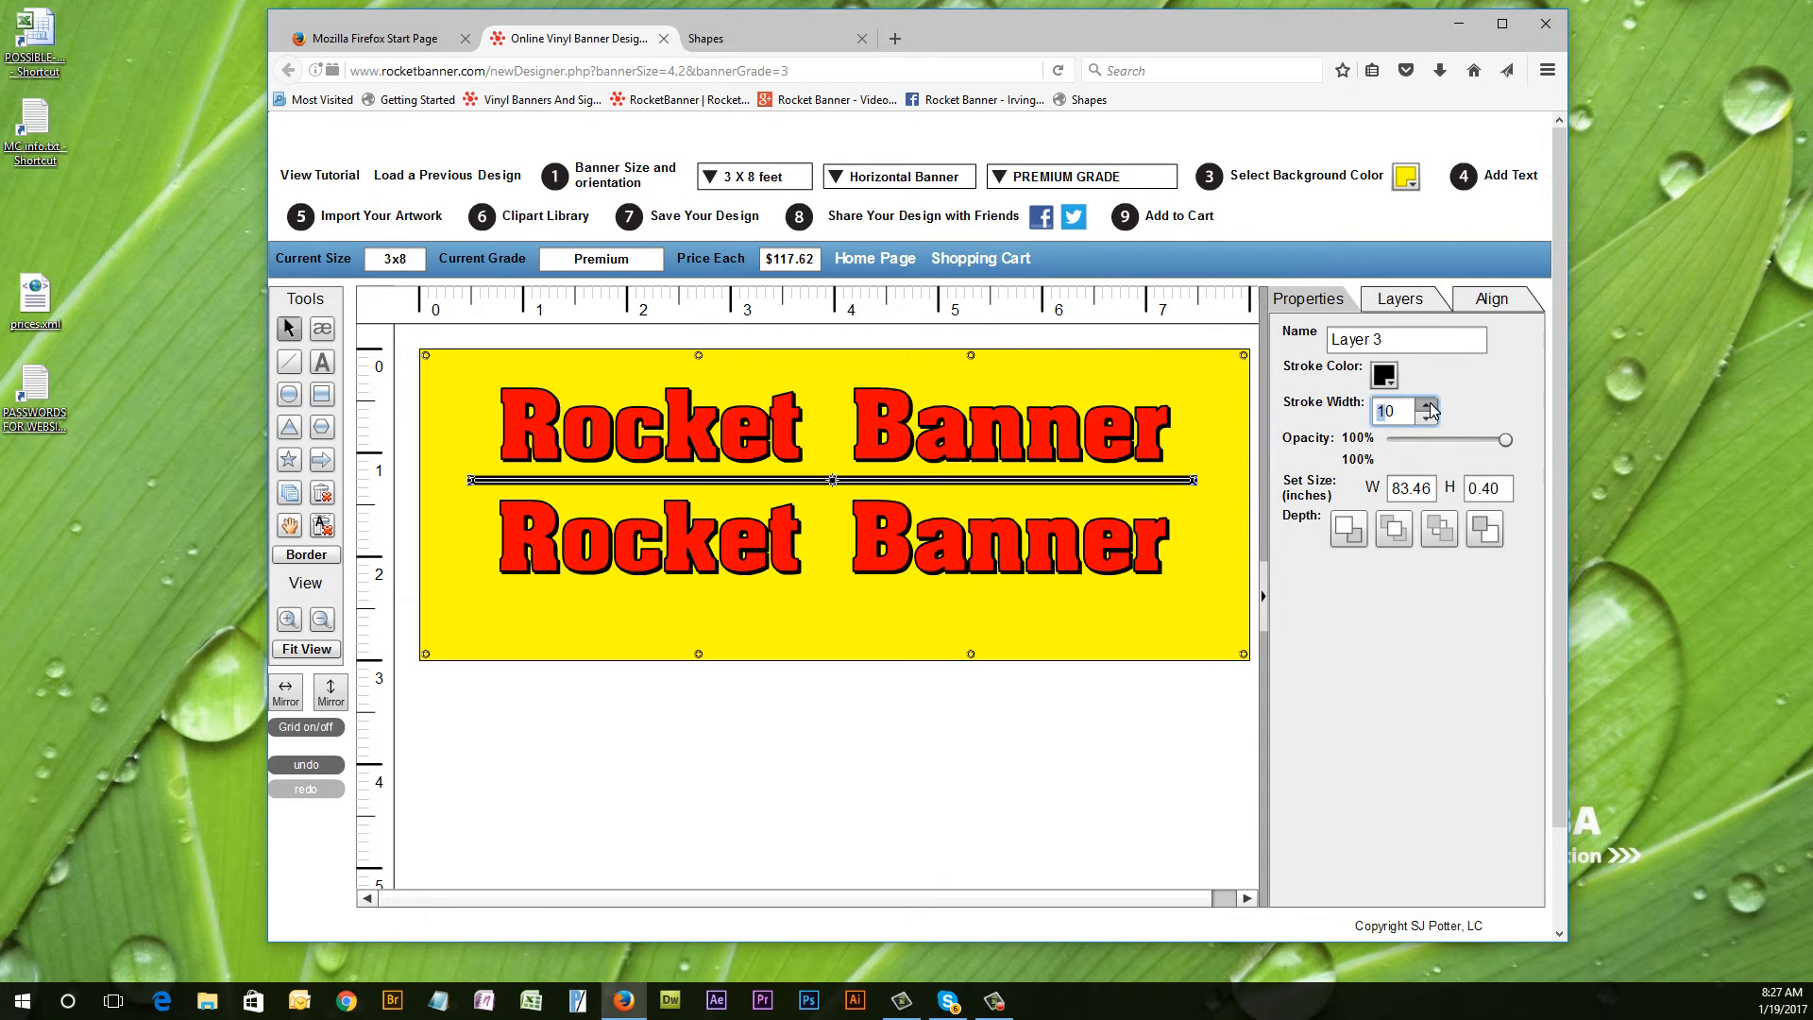
pyautogui.click(1105, 623)
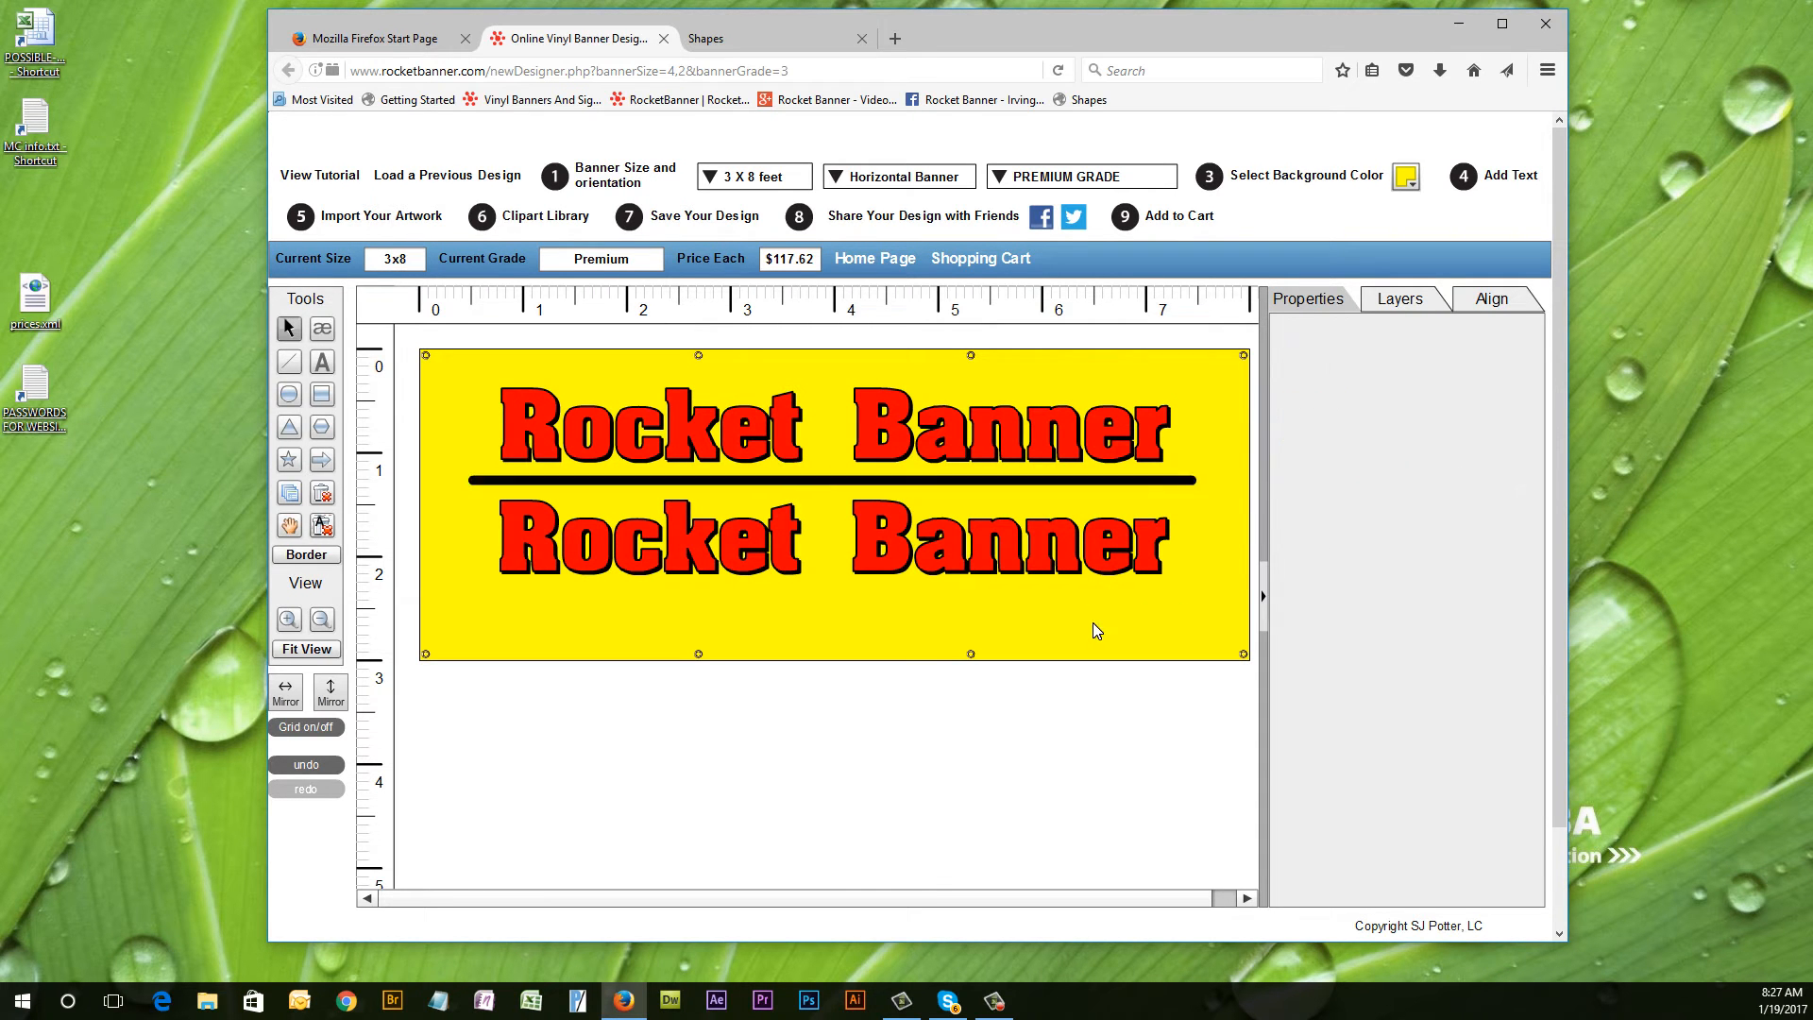
# Select the dividing line, view the alignment options relative to objects and page, and deselect it.
pyautogui.click(993, 488)
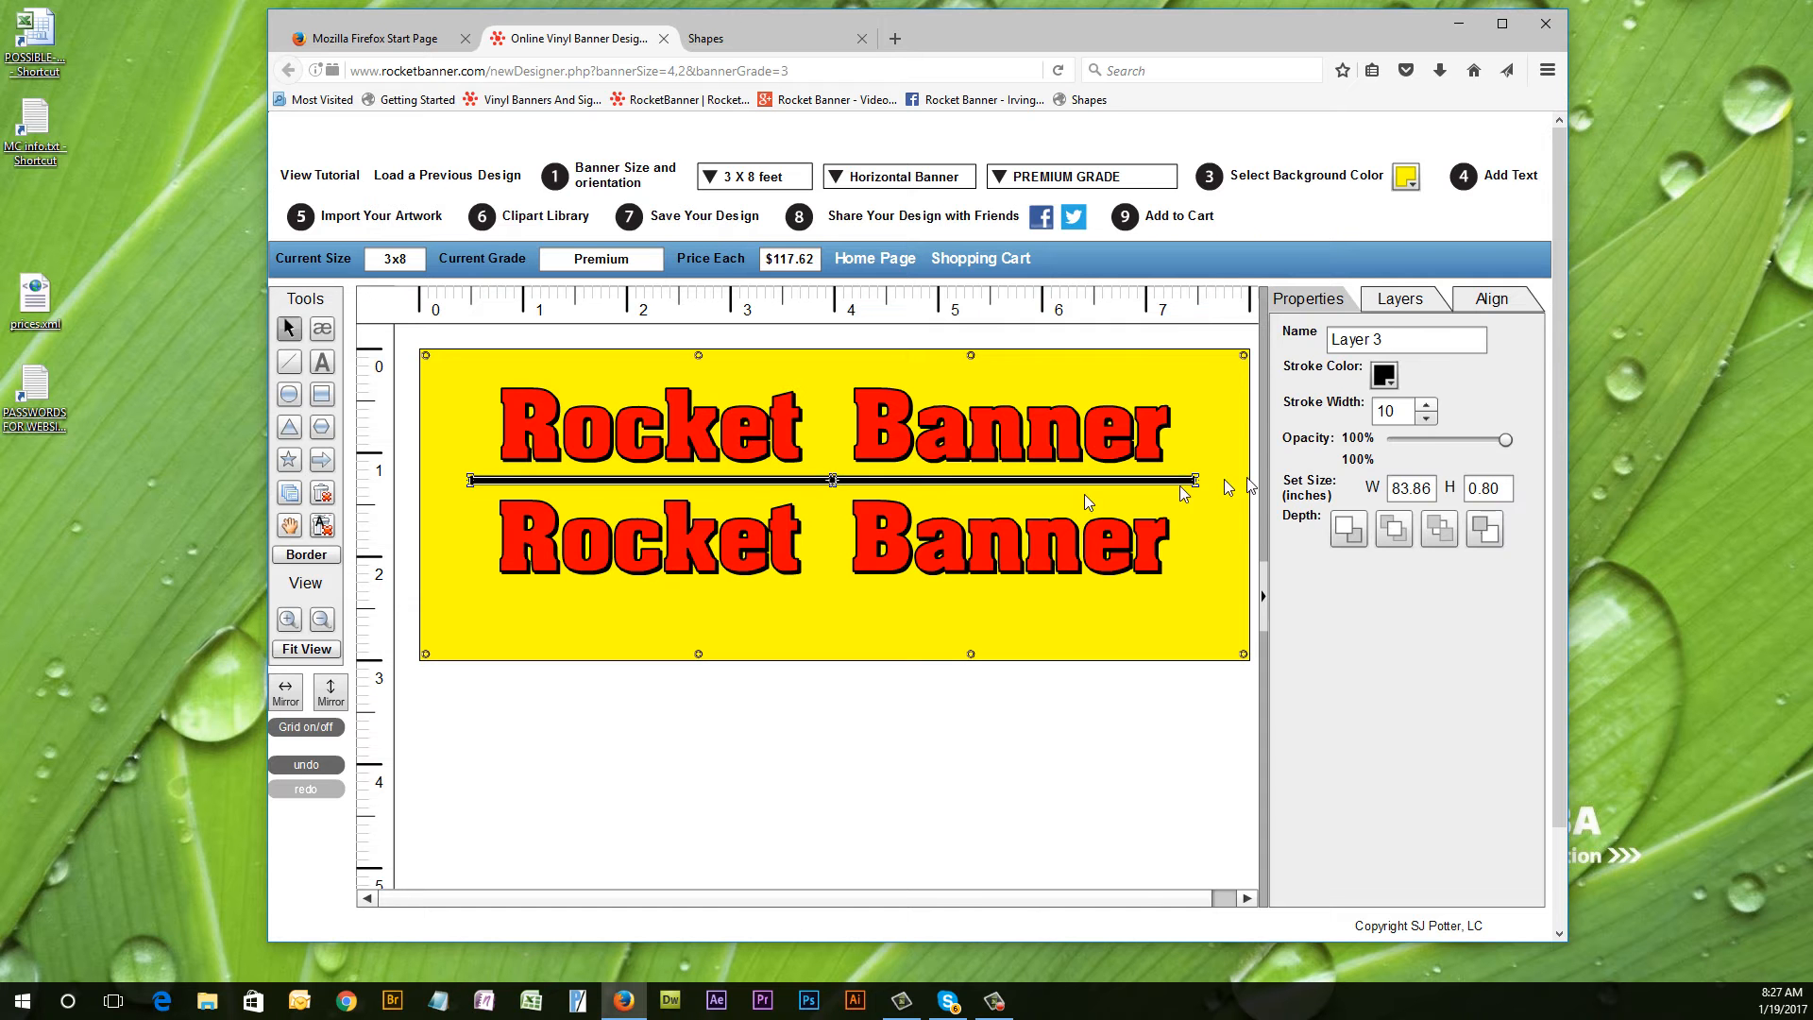
pyautogui.click(1482, 299)
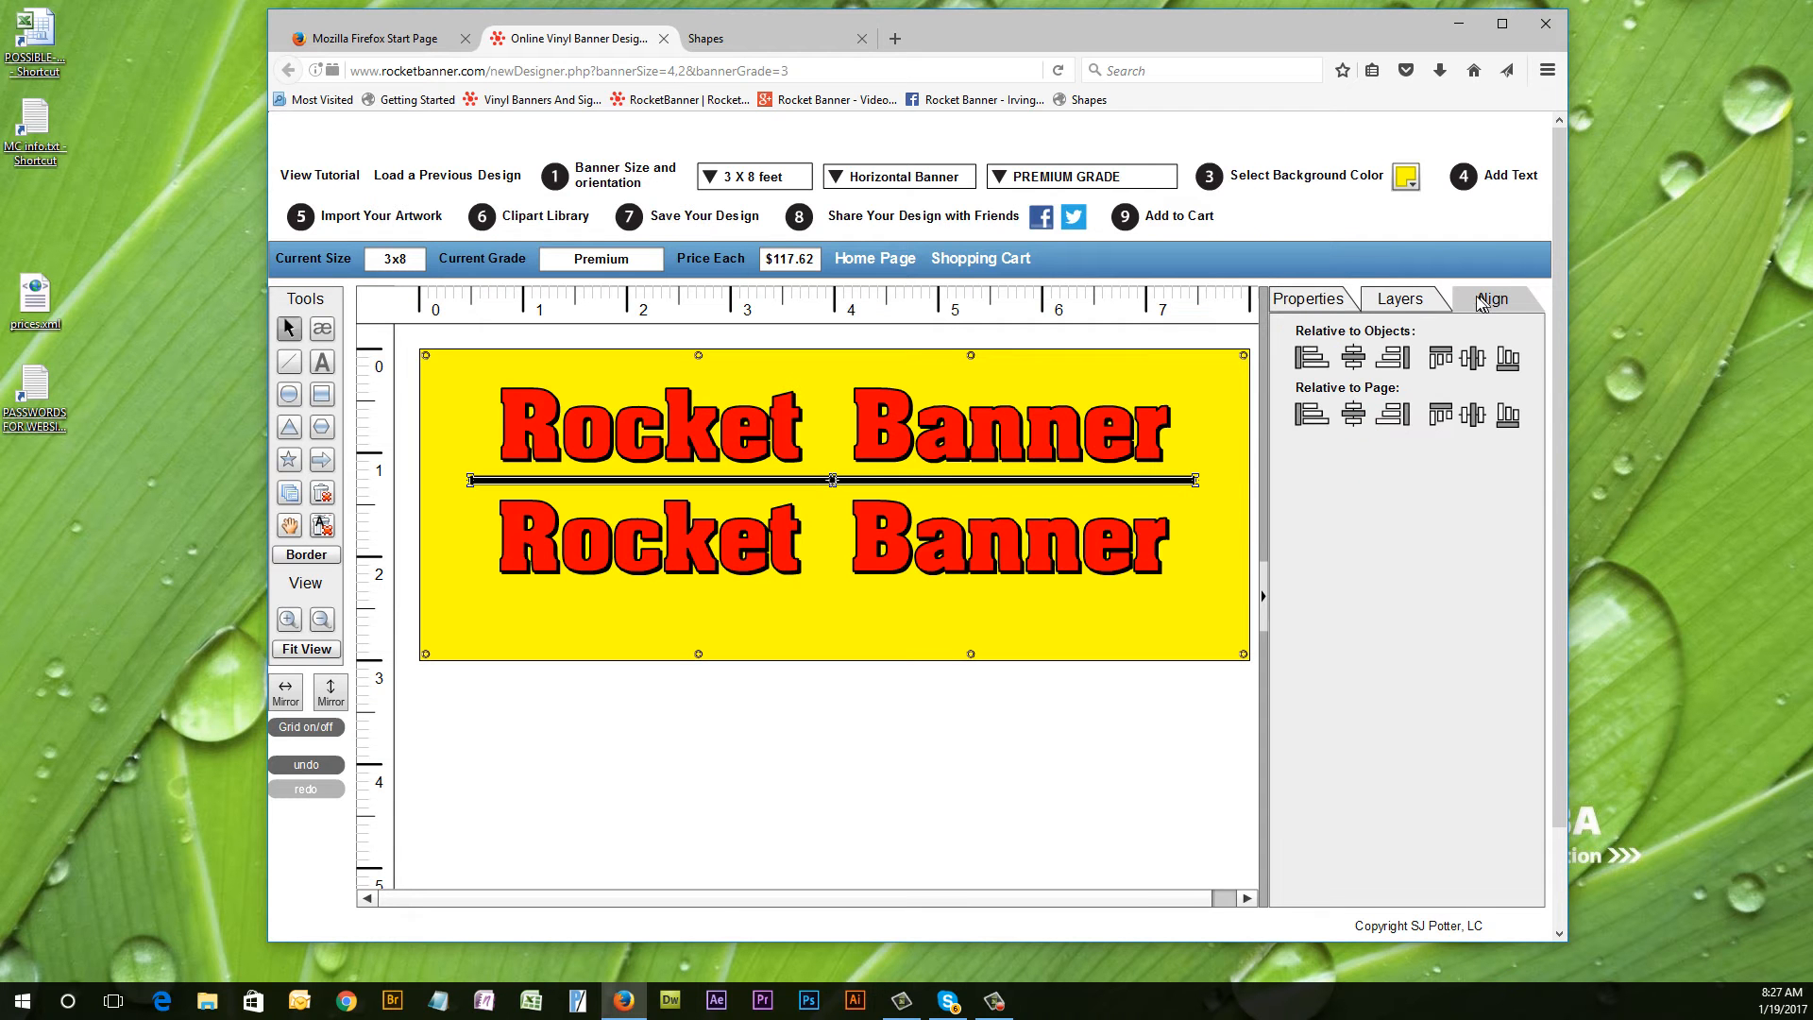
pyautogui.click(1027, 614)
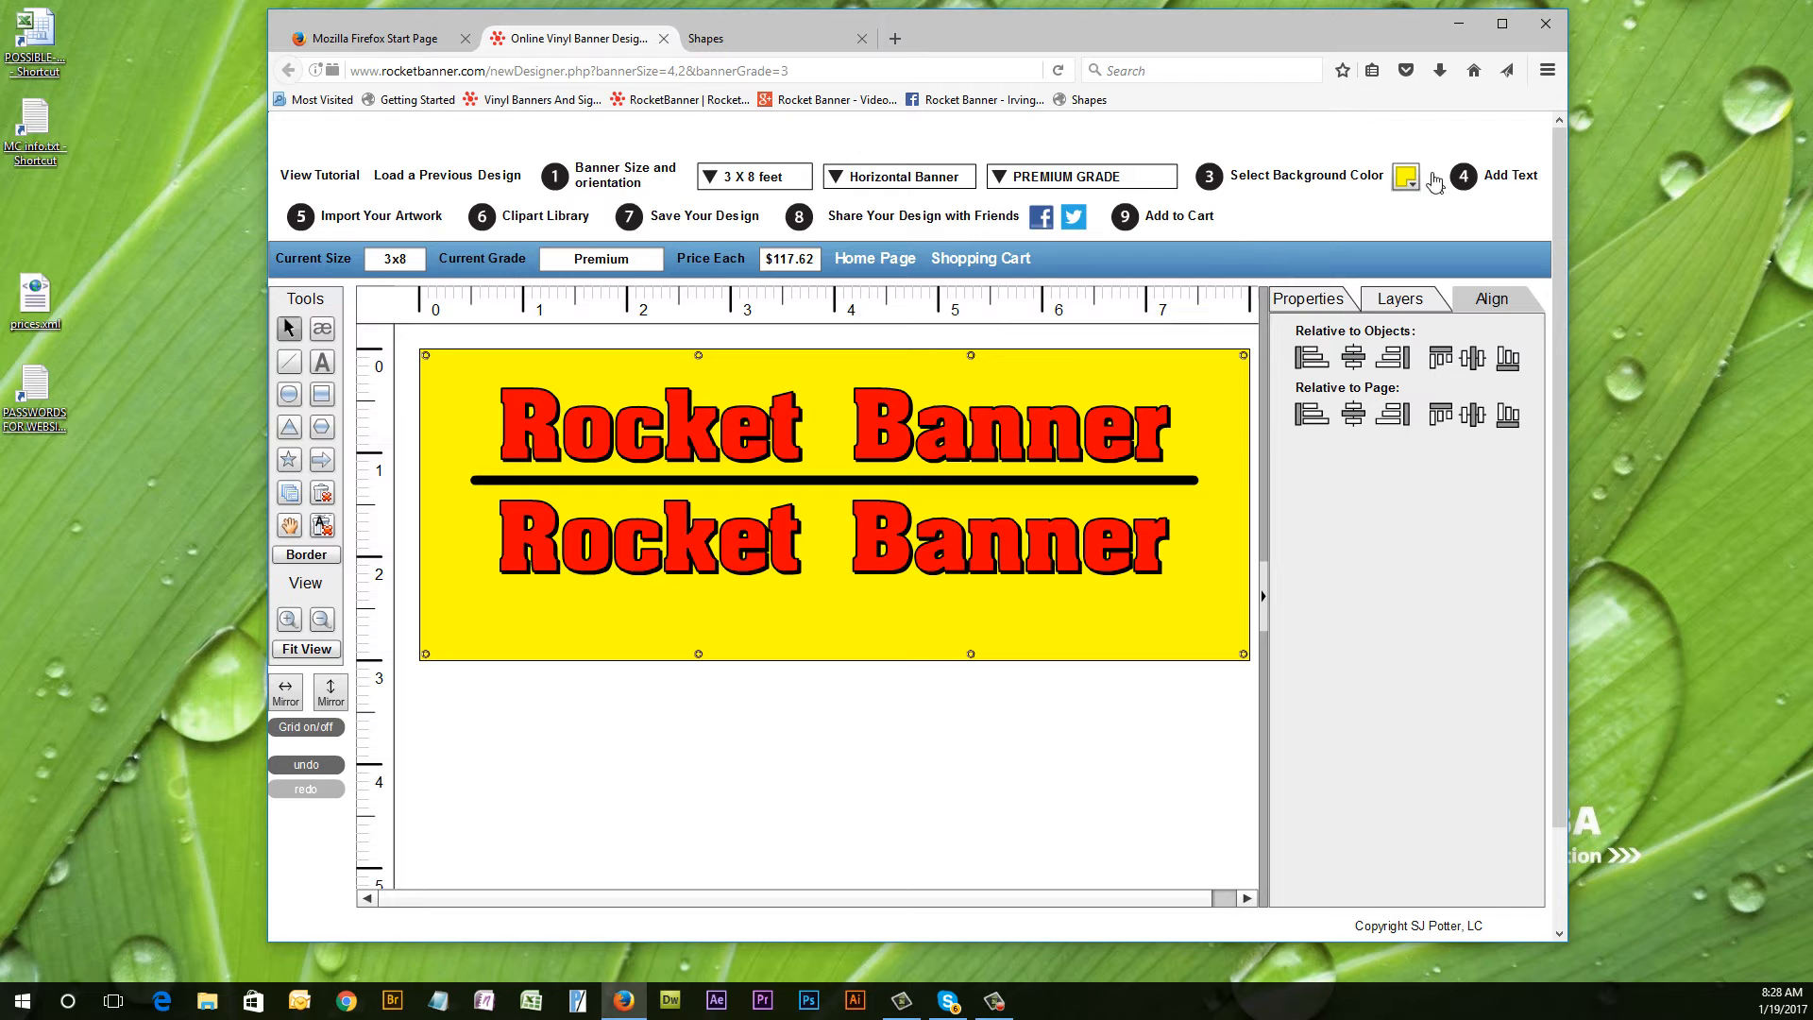
# Switch to the hotdealsmaker designer and move the lower text row down about 0.5 ft to make room for a line.
pyautogui.click(727, 40)
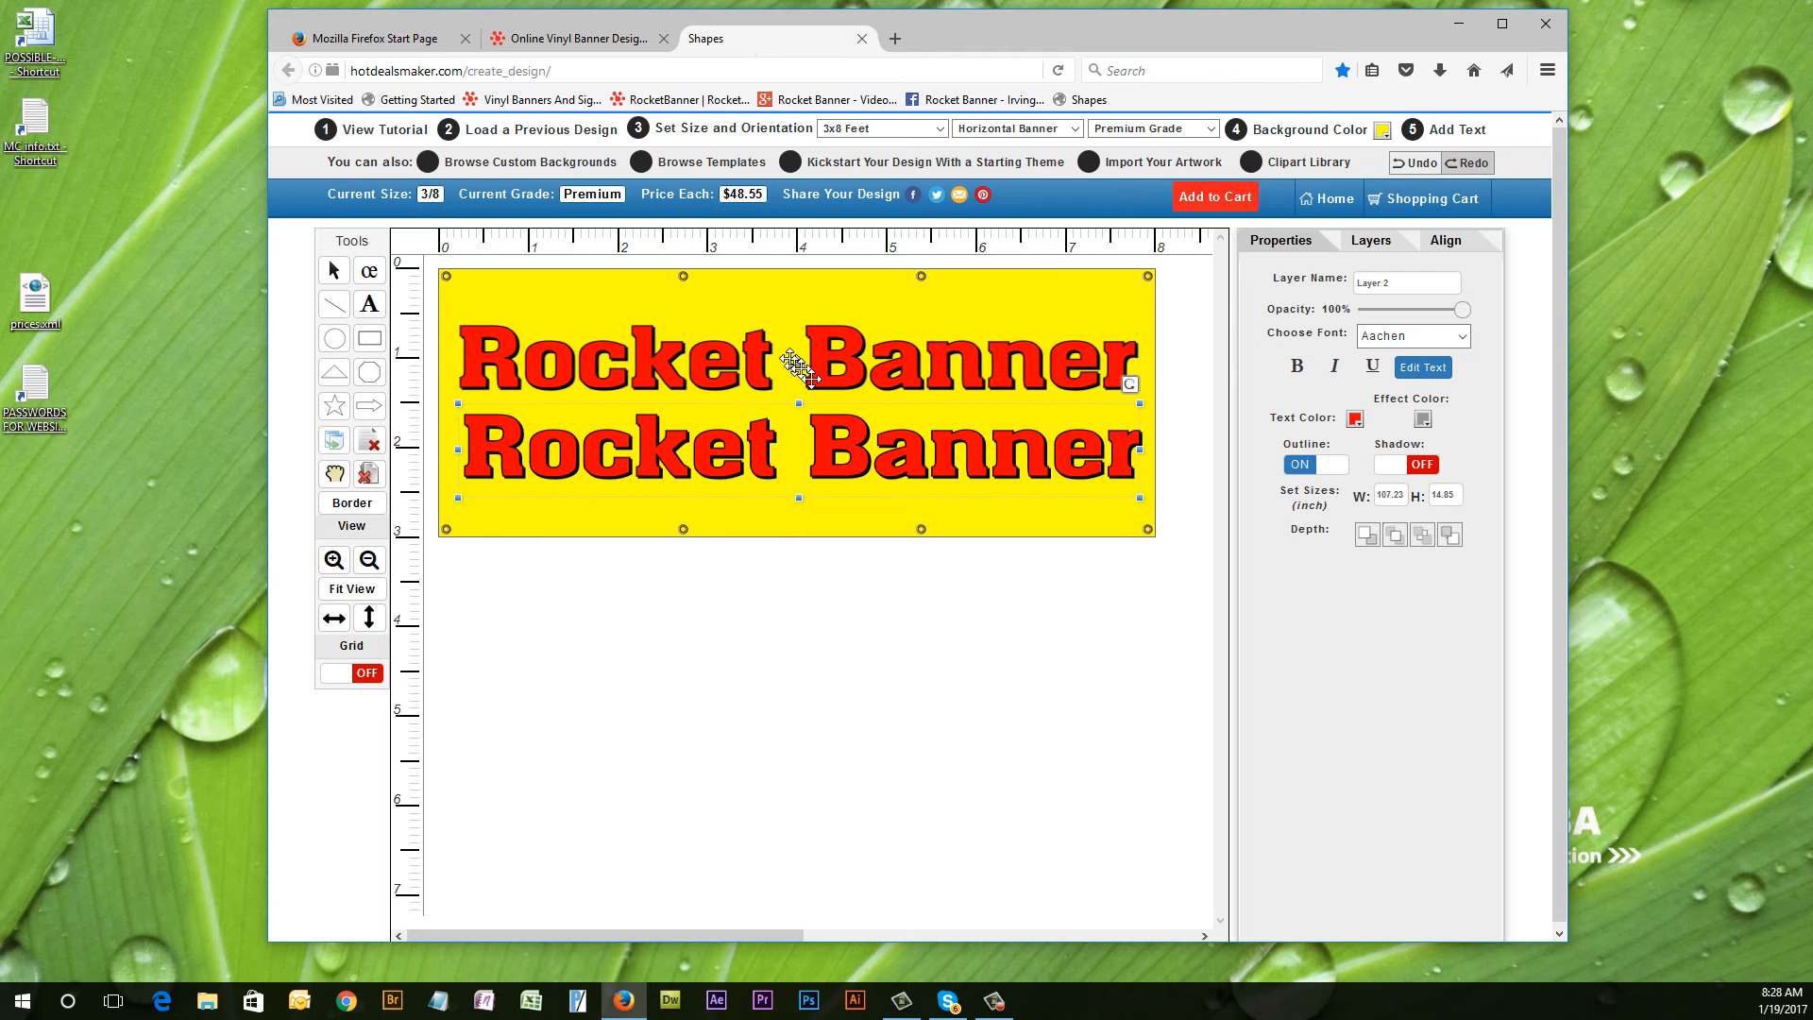
pyautogui.click(735, 521)
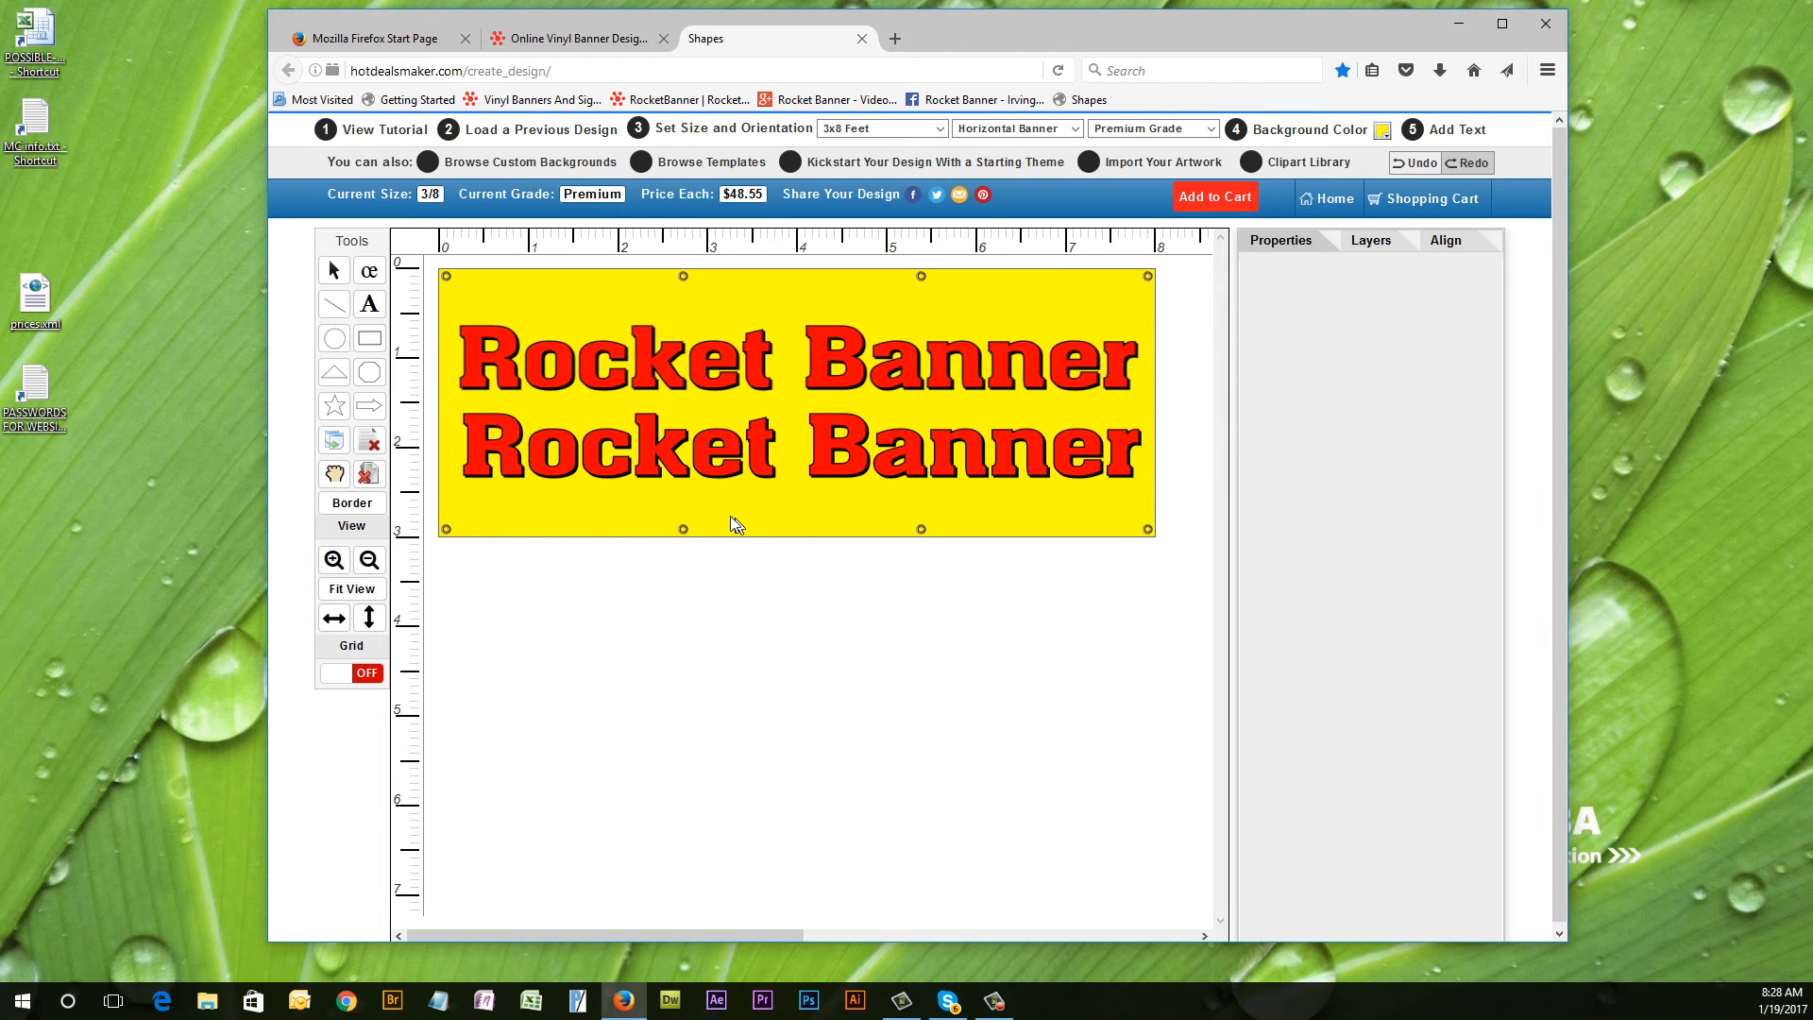
pyautogui.click(336, 311)
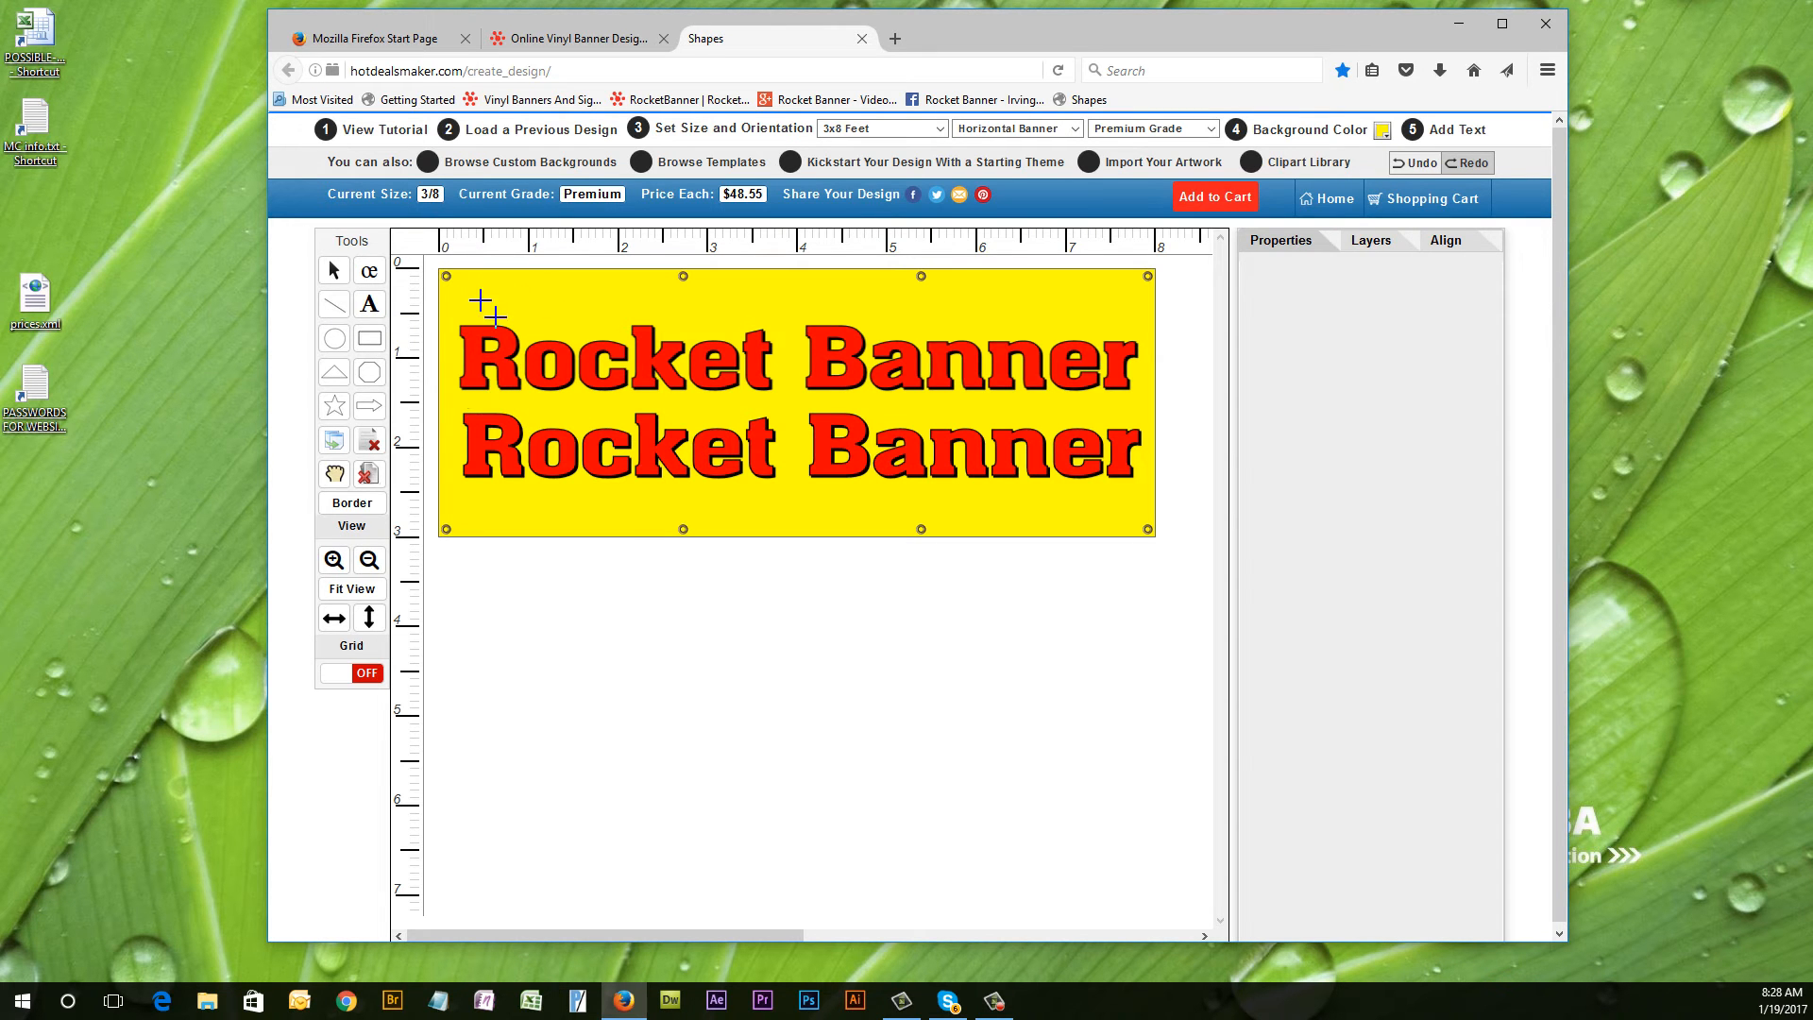
pyautogui.moveTo(504, 447); pyautogui.dragTo(507, 493)
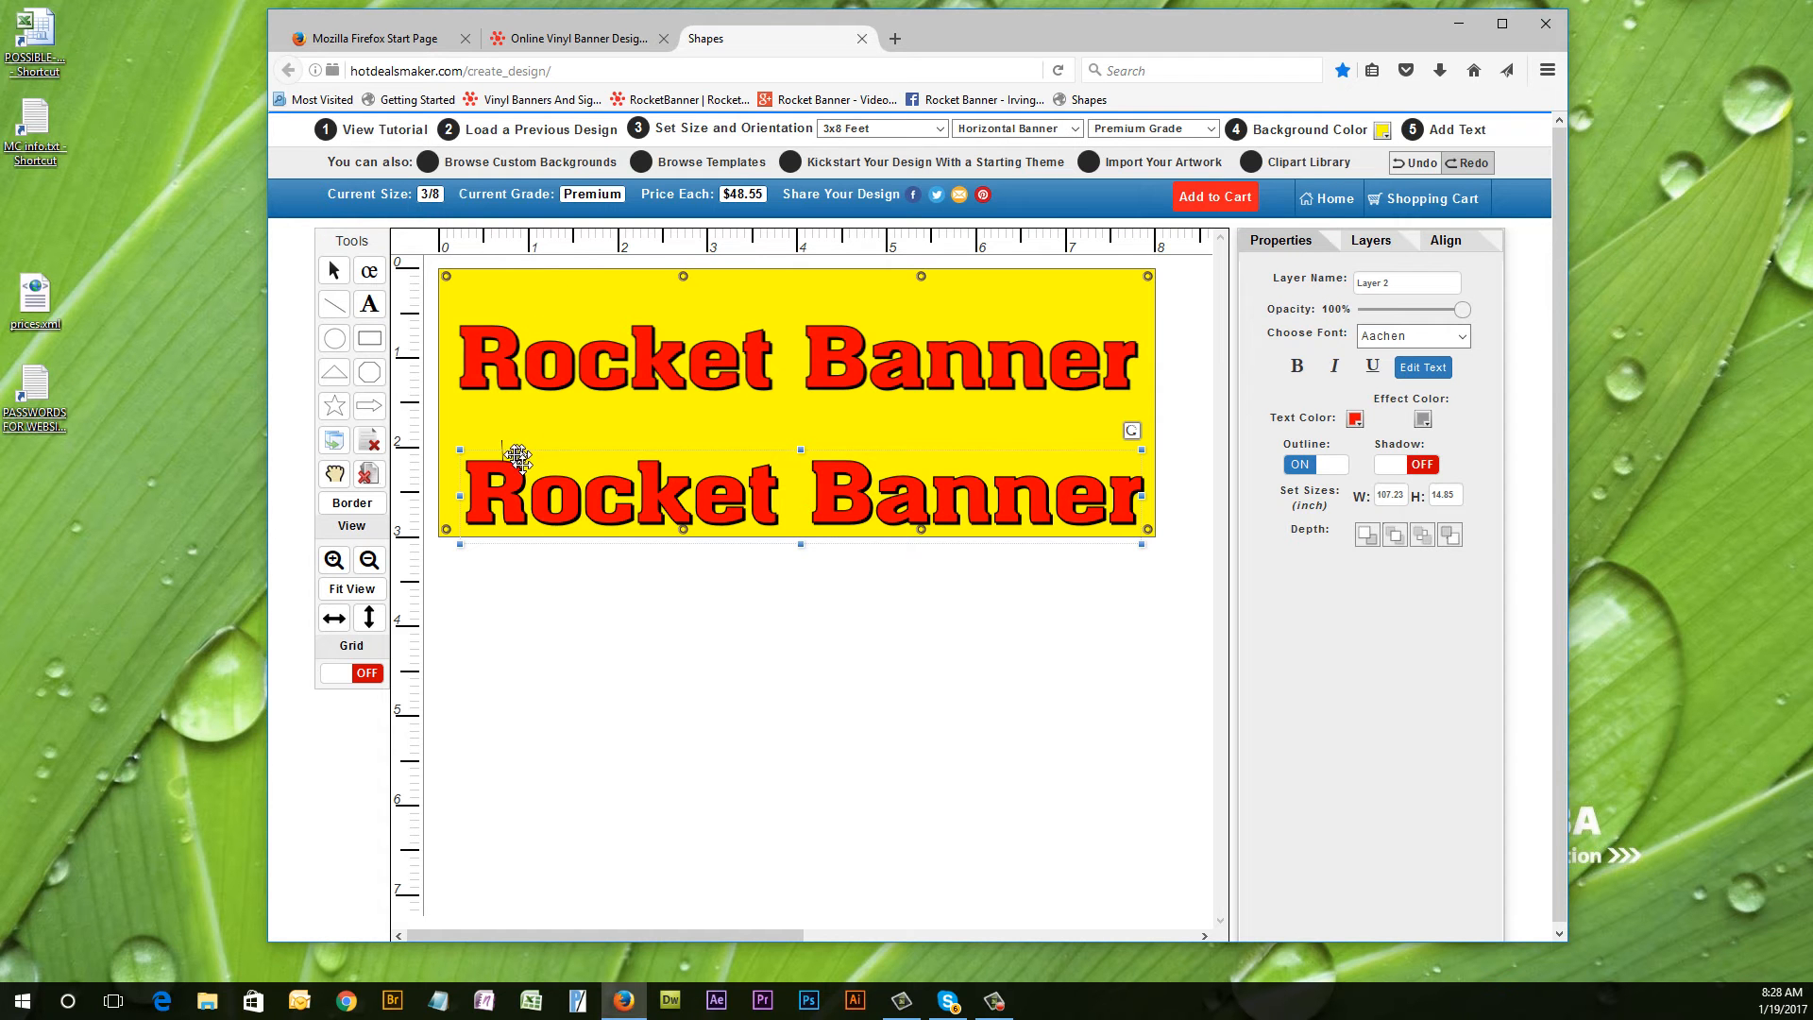
# Find the stray short vertical line in the hotdealsmaker layer list and delete it.
pyautogui.click(1370, 240)
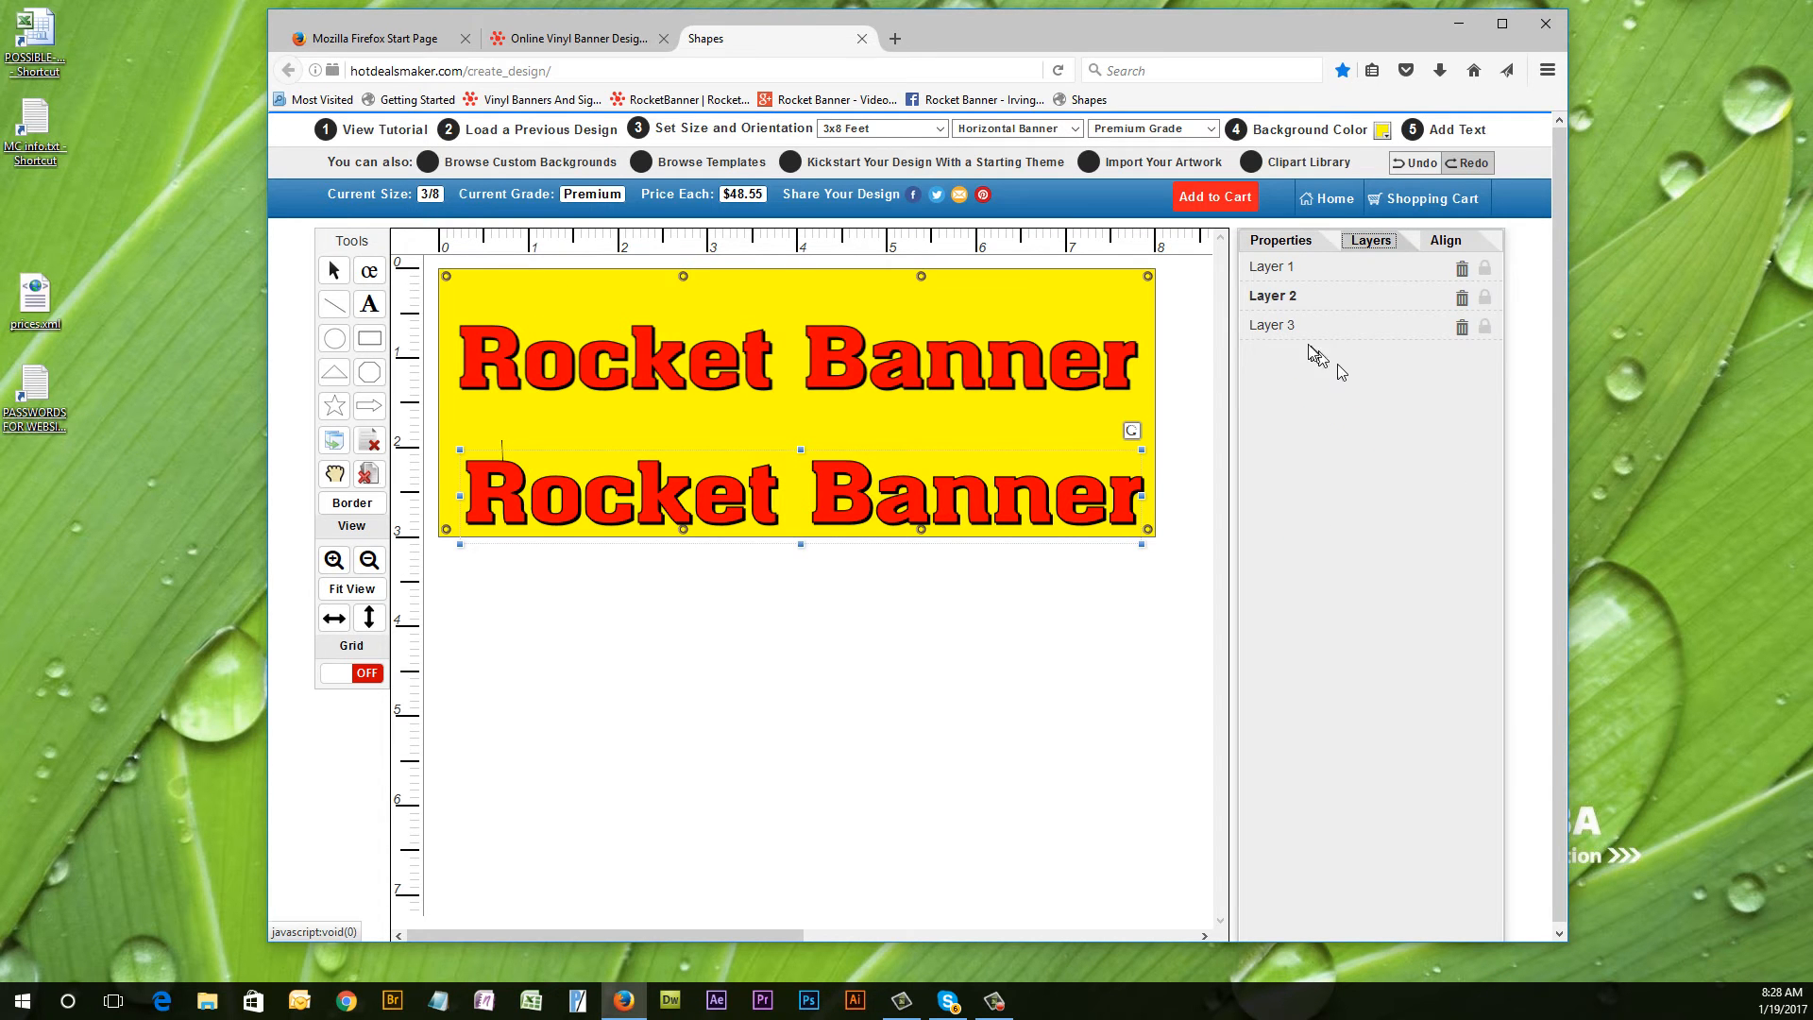
pyautogui.click(1286, 325)
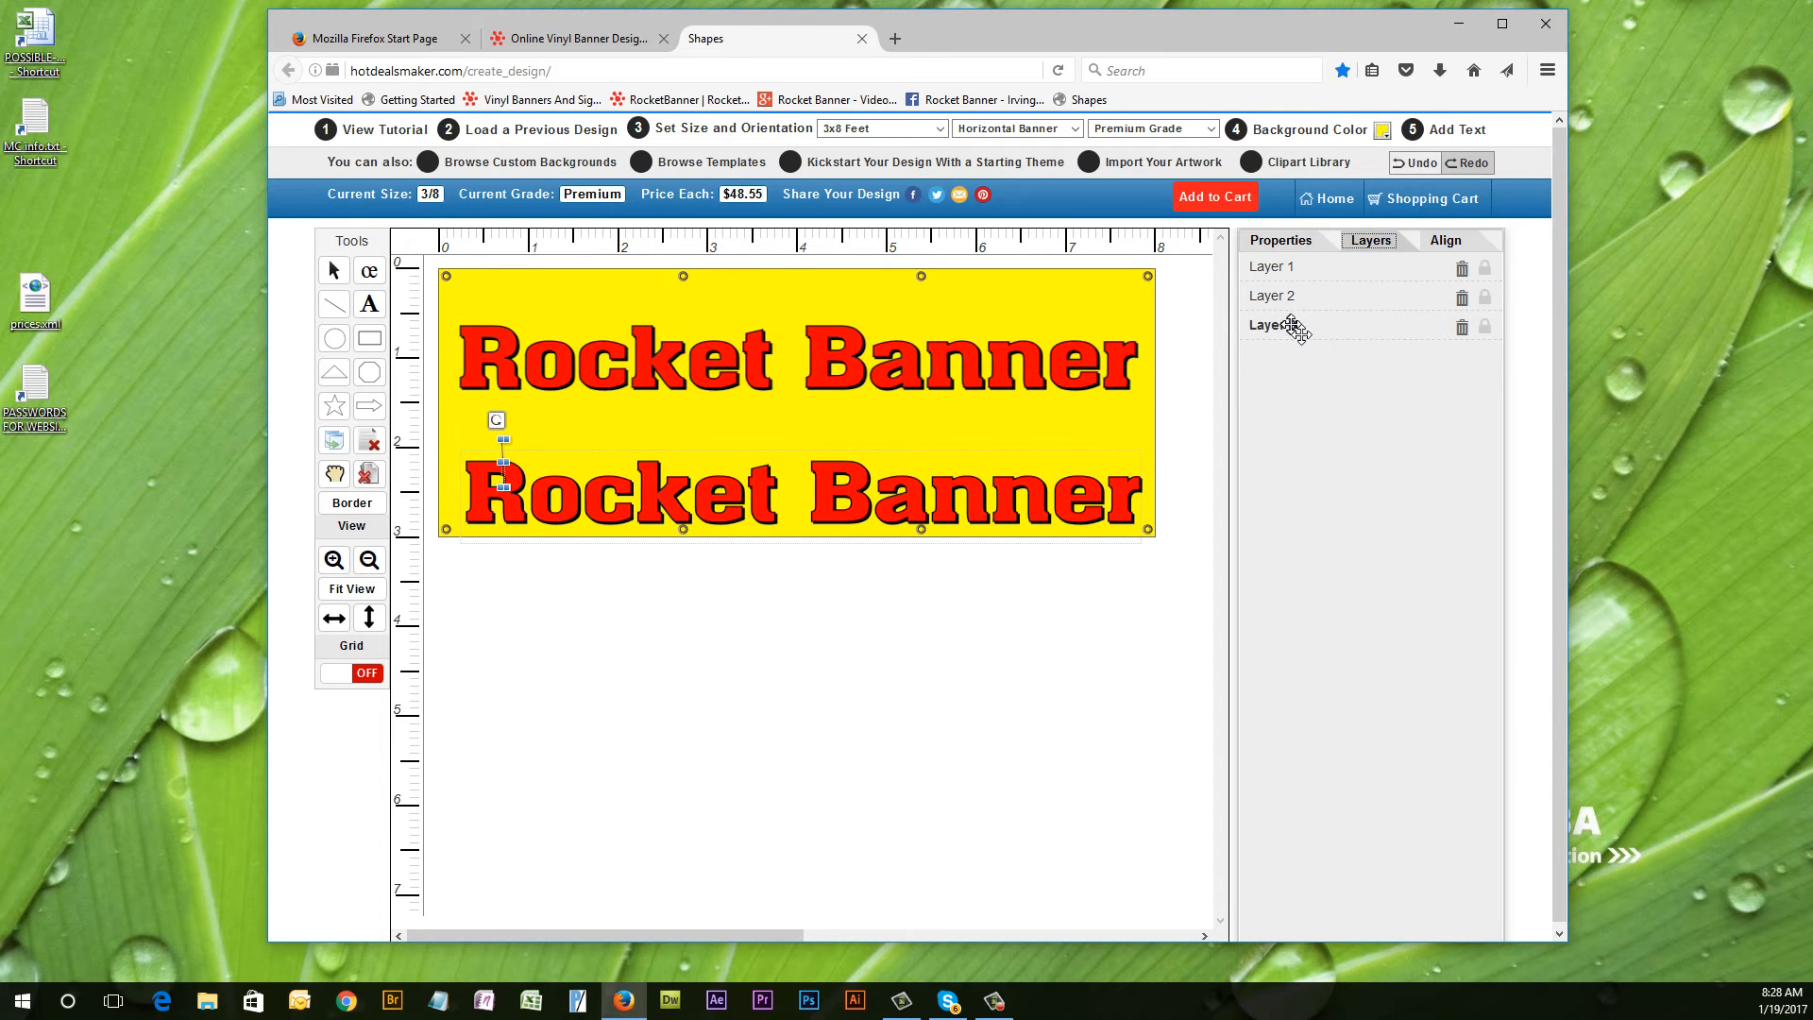
pyautogui.click(1461, 326)
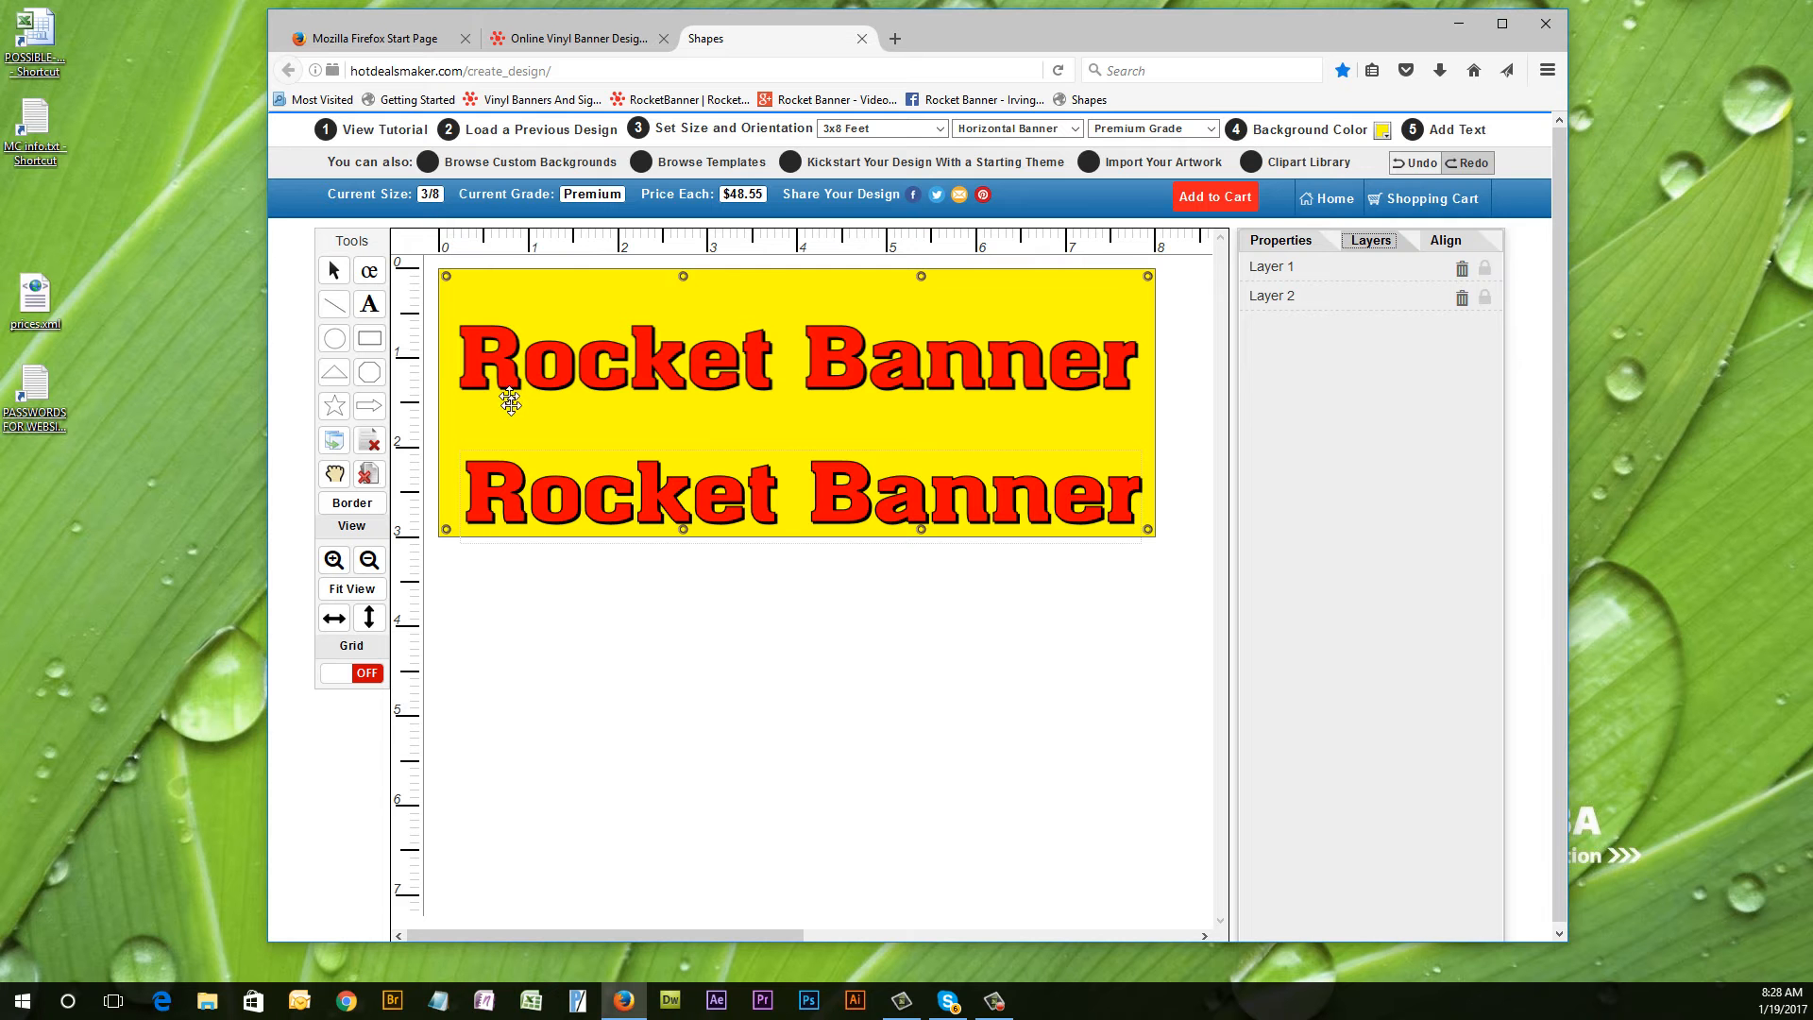
# Draw a nearly horizontal line about 6.3 ft long between the two hotdealsmaker text rows and select it.
pyautogui.click(329, 312)
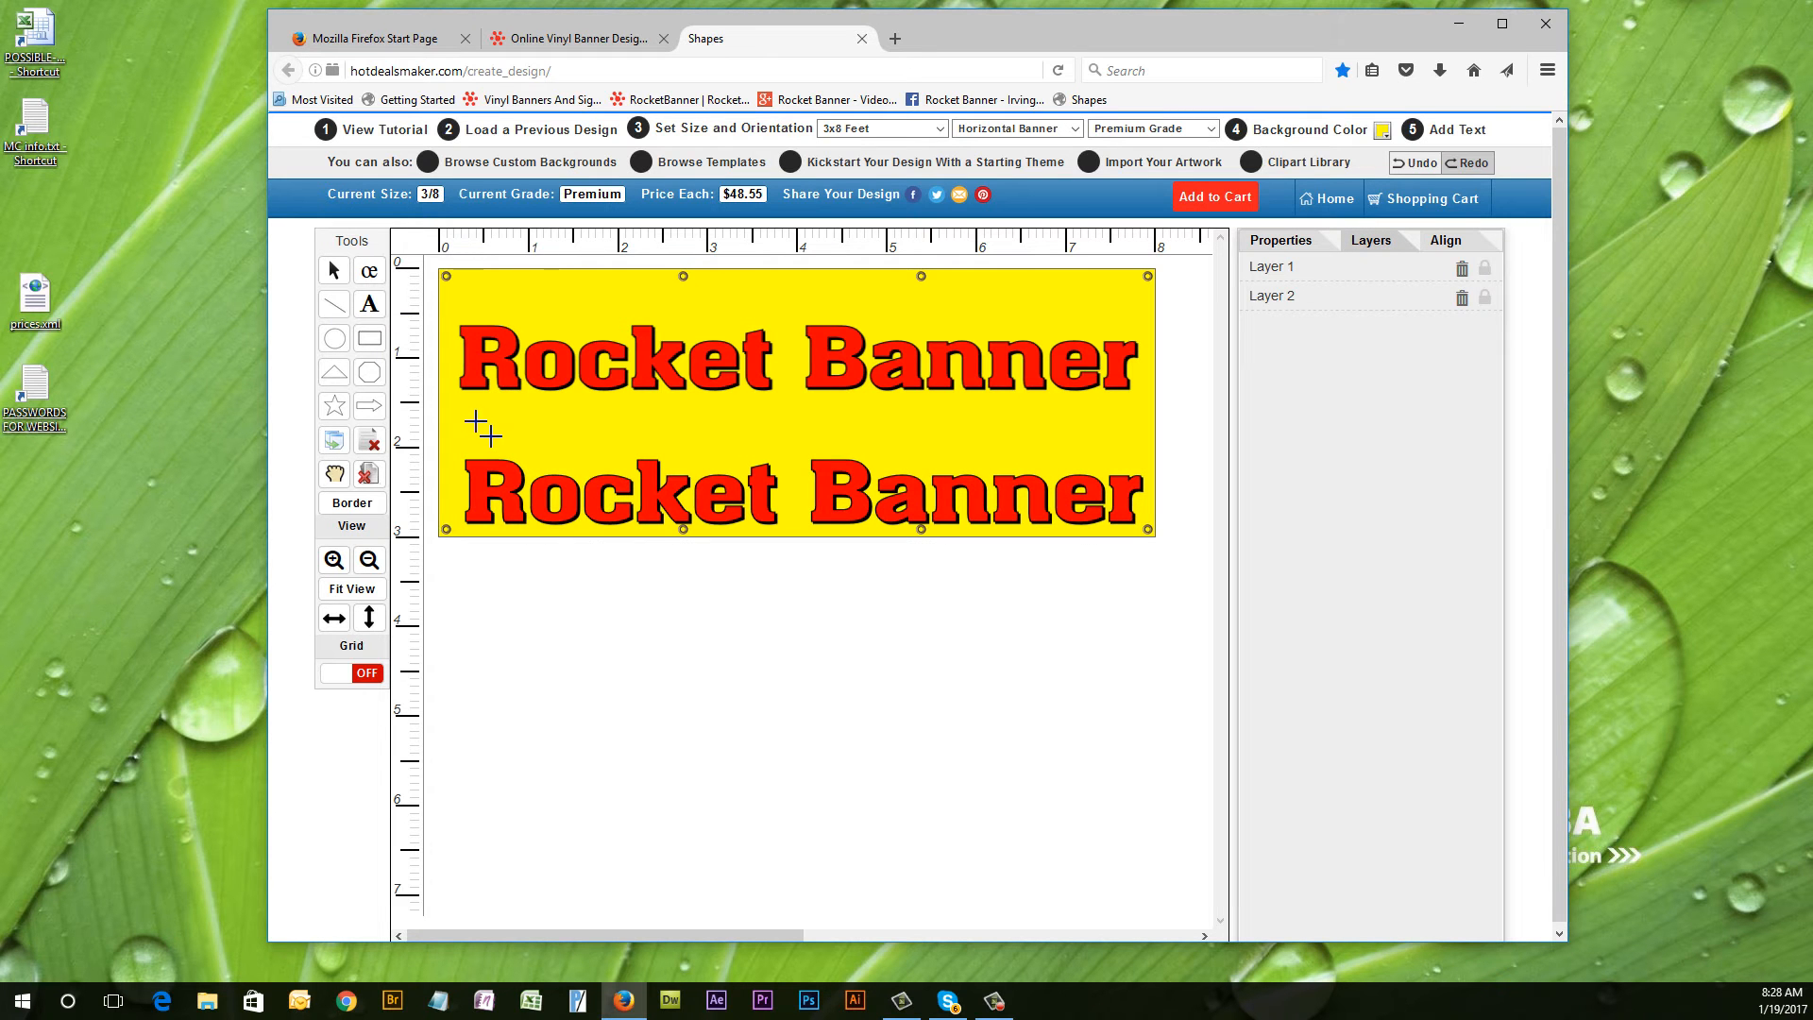
pyautogui.moveTo(491, 436)
pyautogui.mouseDown()
pyautogui.moveTo(1050, 433)
pyautogui.moveTo(1037, 419)
pyautogui.mouseUp()
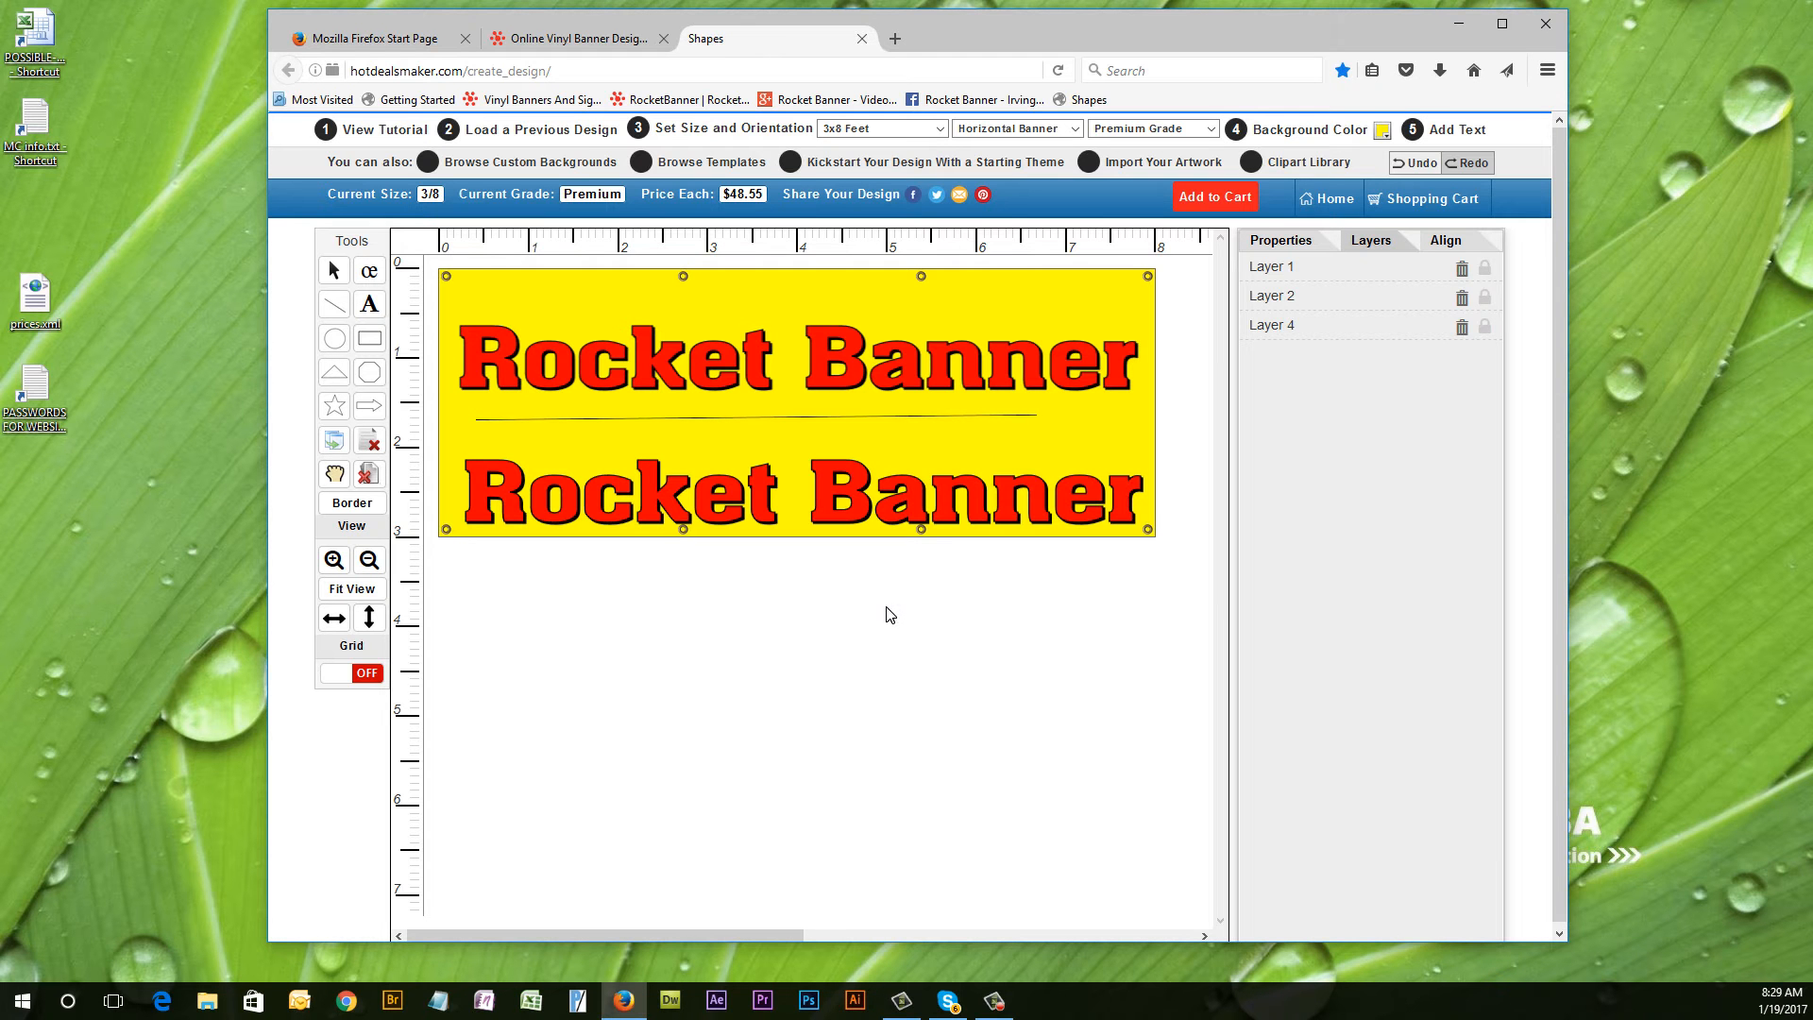
pyautogui.doubleClick(887, 416)
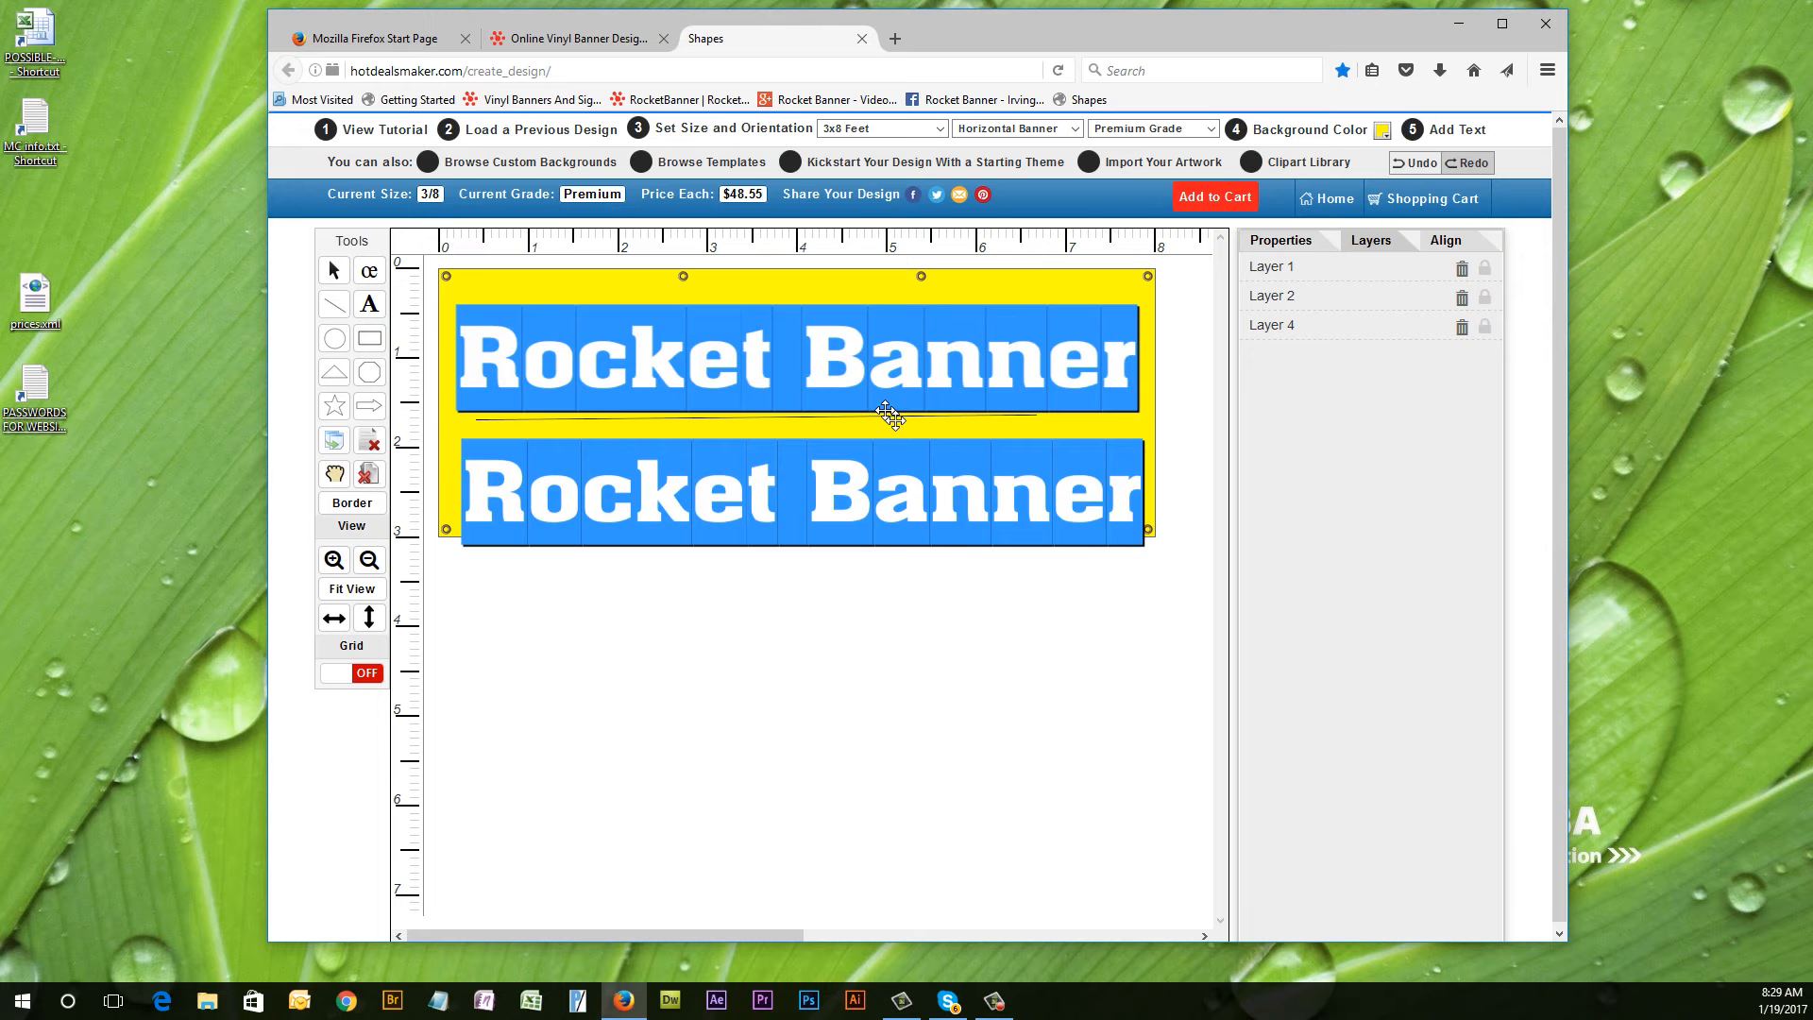
pyautogui.click(830, 650)
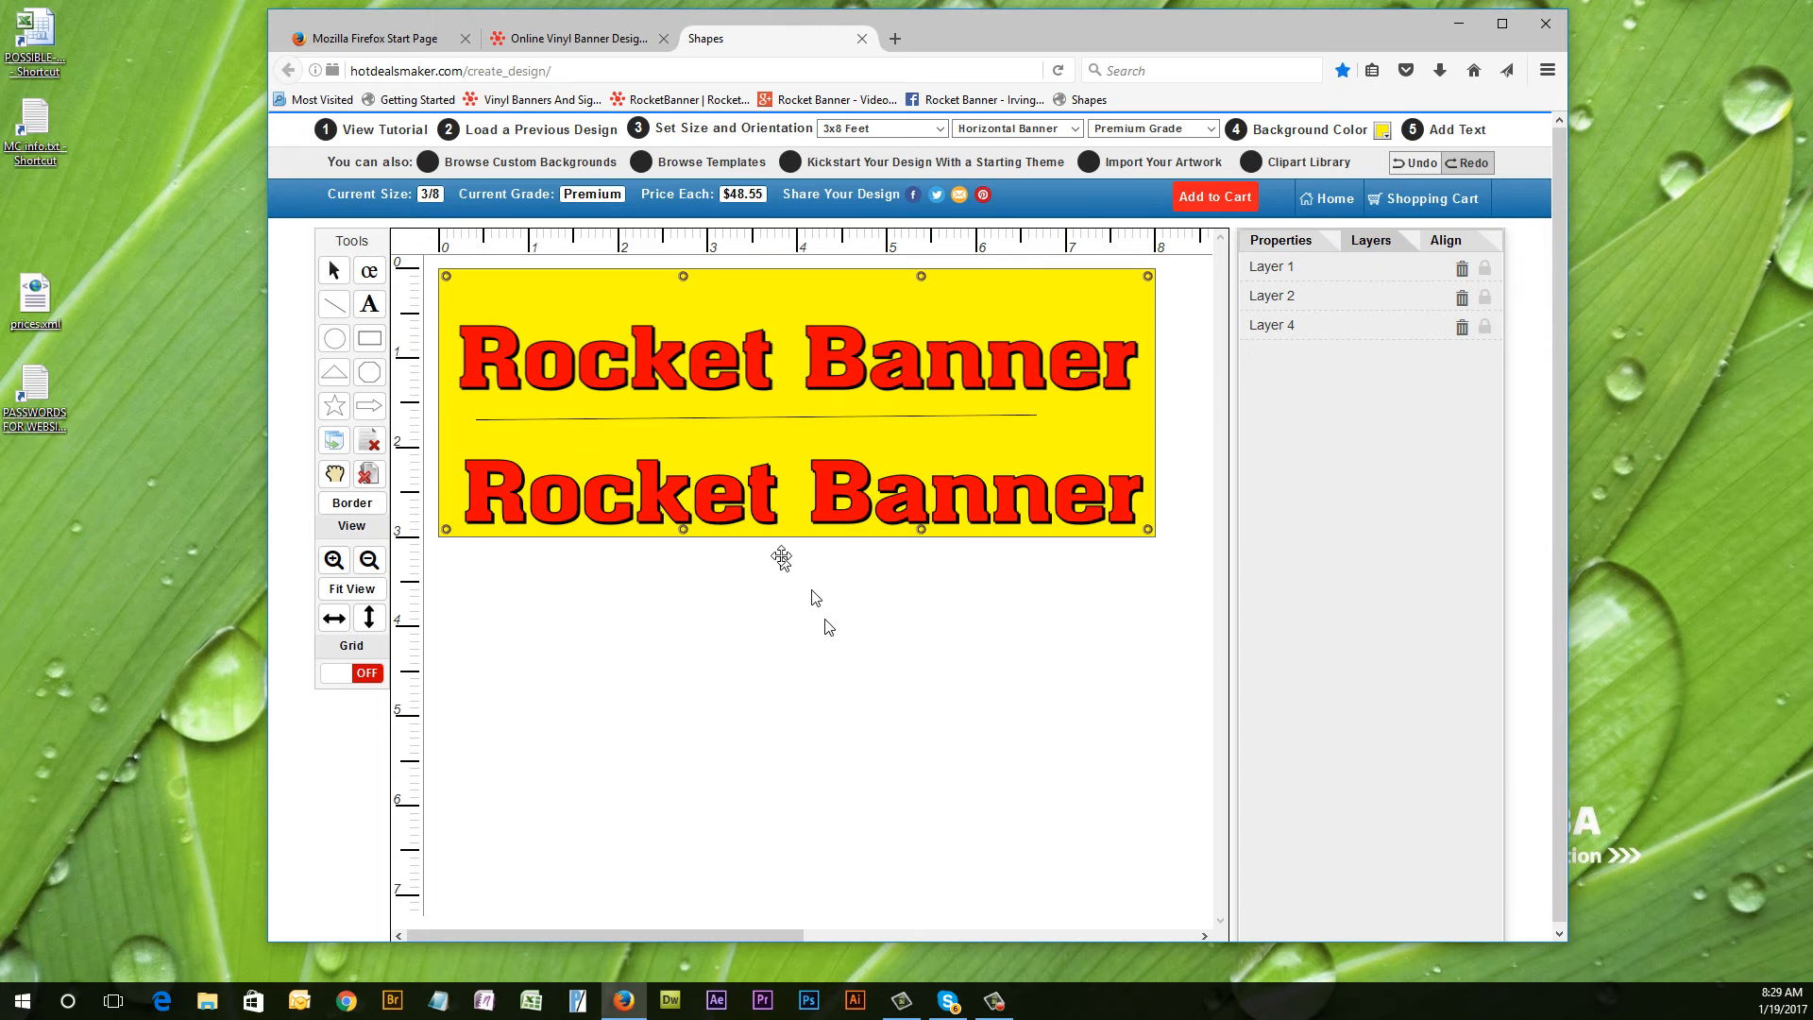
pyautogui.click(722, 423)
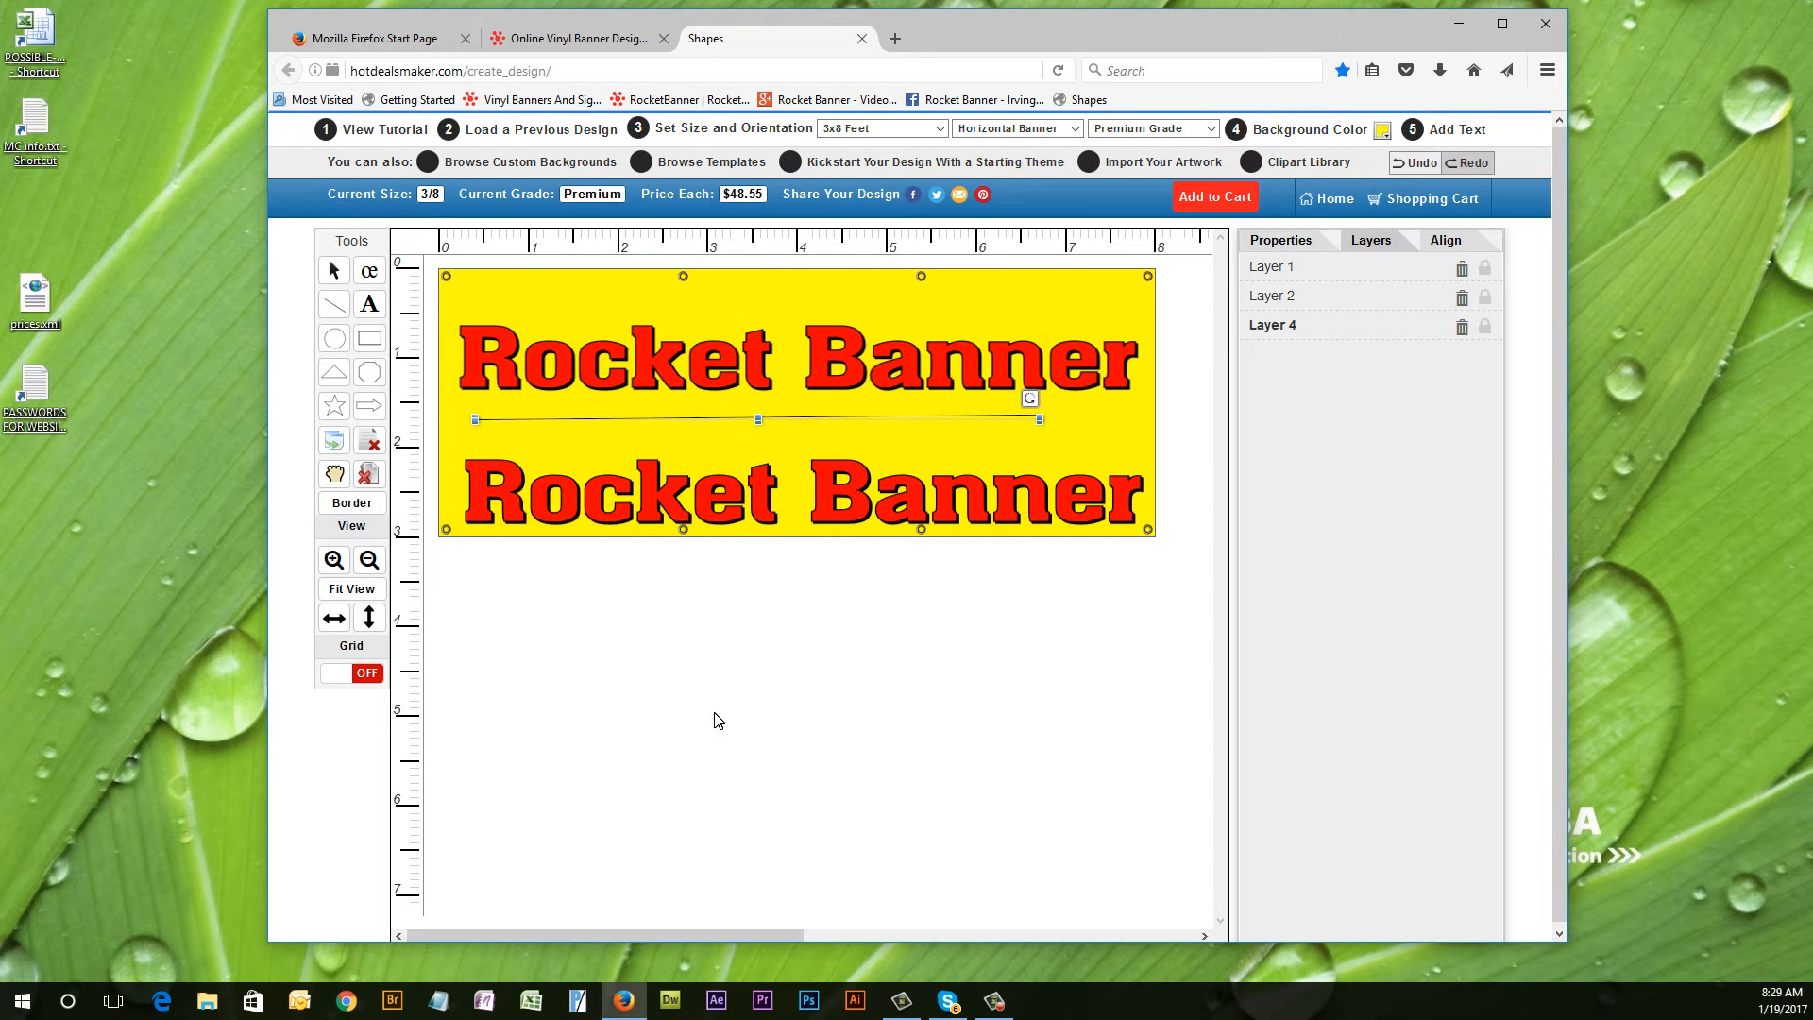
# Switch to the RocketBanner designer and compare with hotdealsmaker how directly the line and each text row can be selected.
pyautogui.click(578, 37)
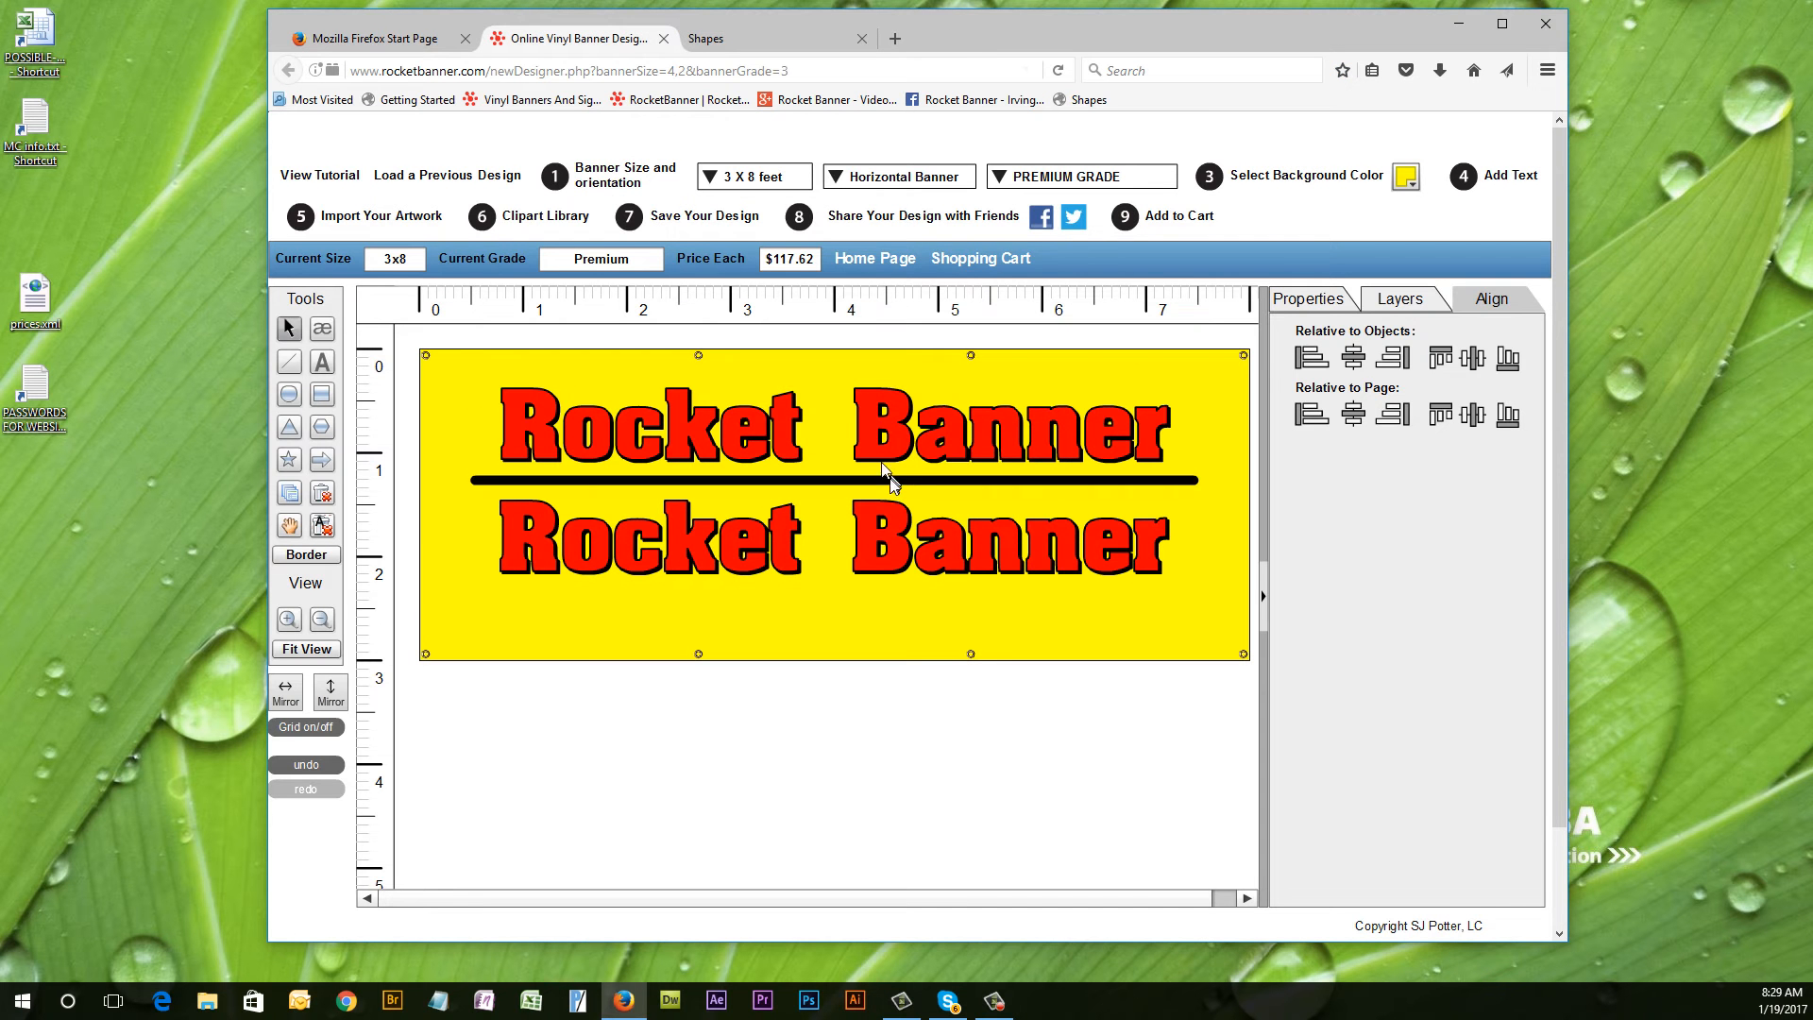
pyautogui.click(834, 483)
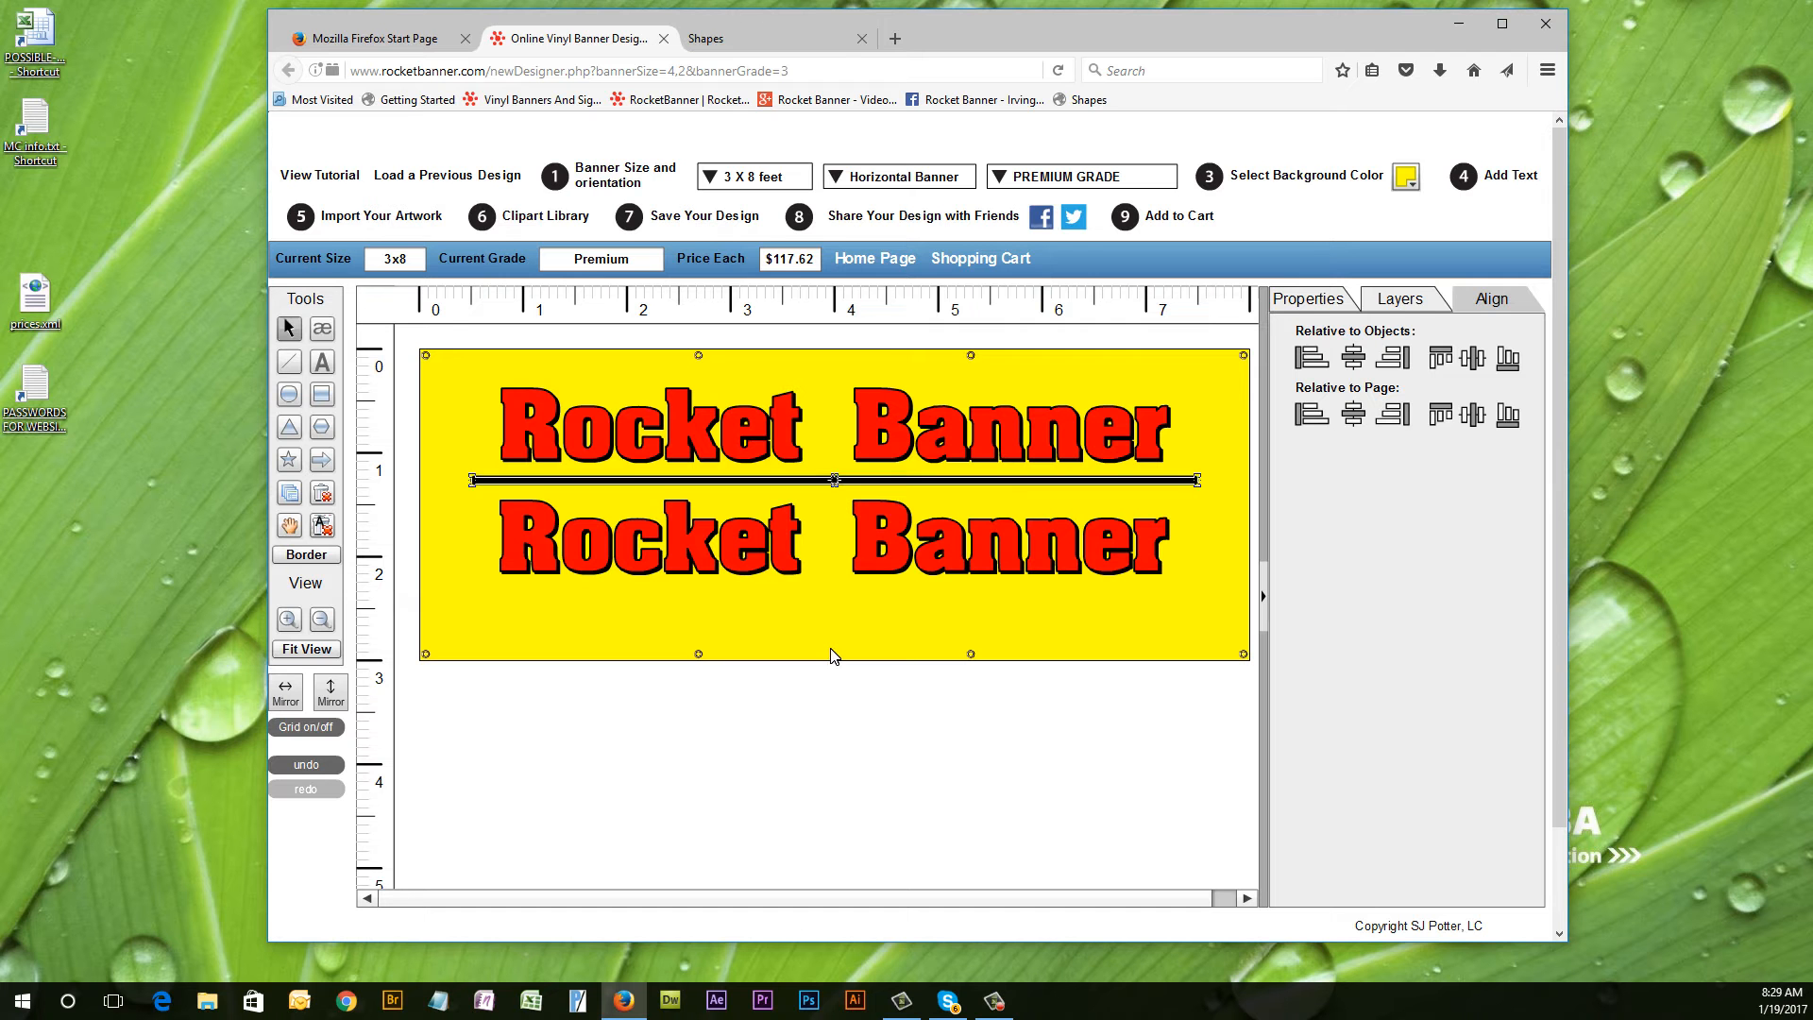
pyautogui.click(617, 640)
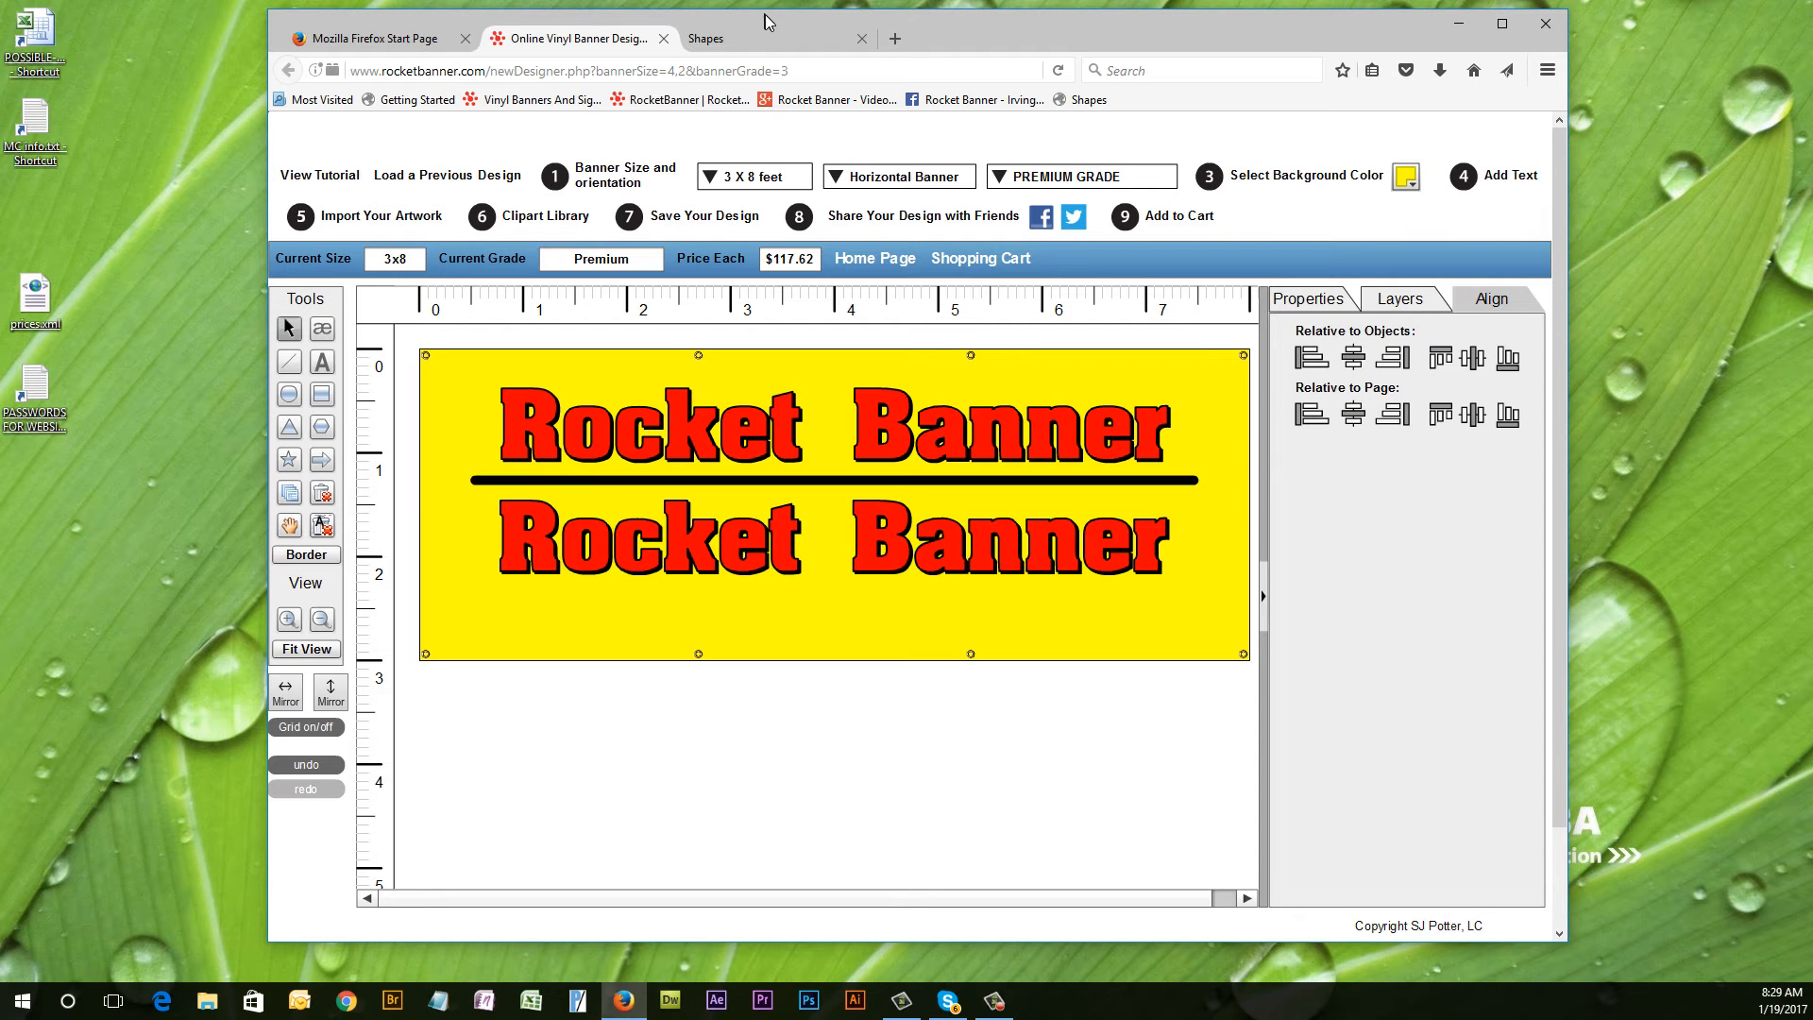
pyautogui.click(756, 38)
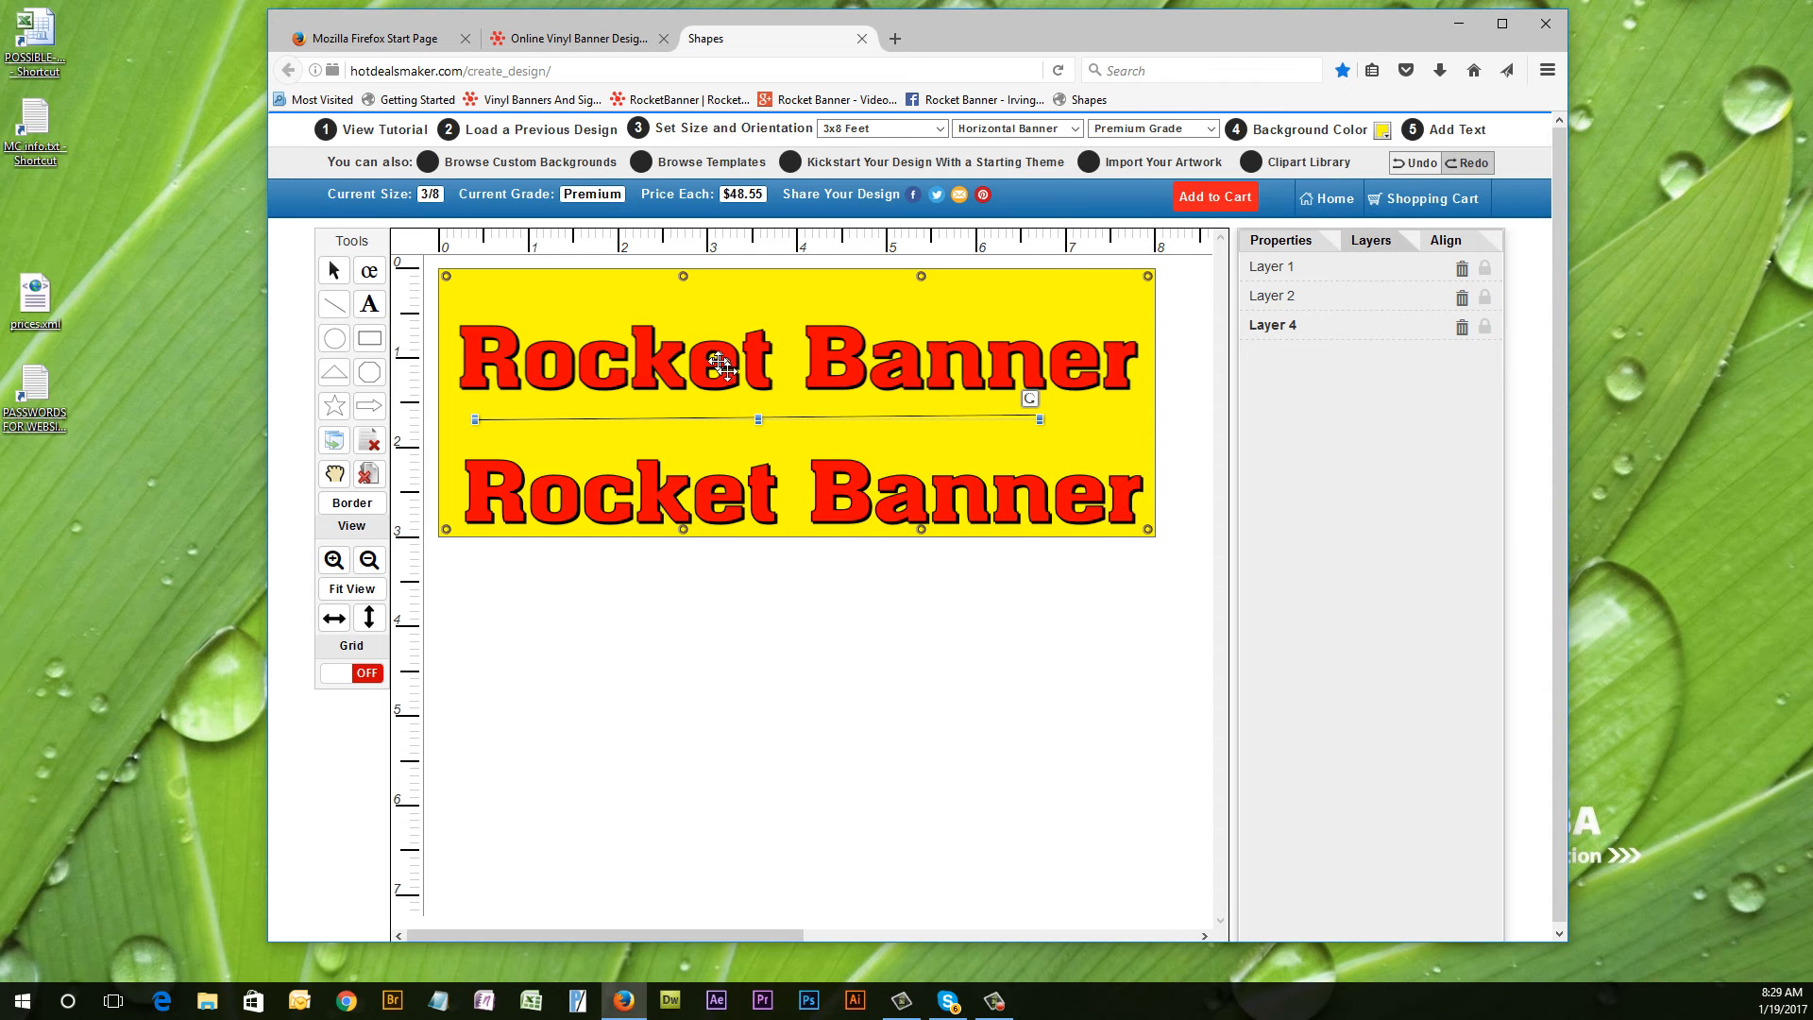
pyautogui.click(581, 37)
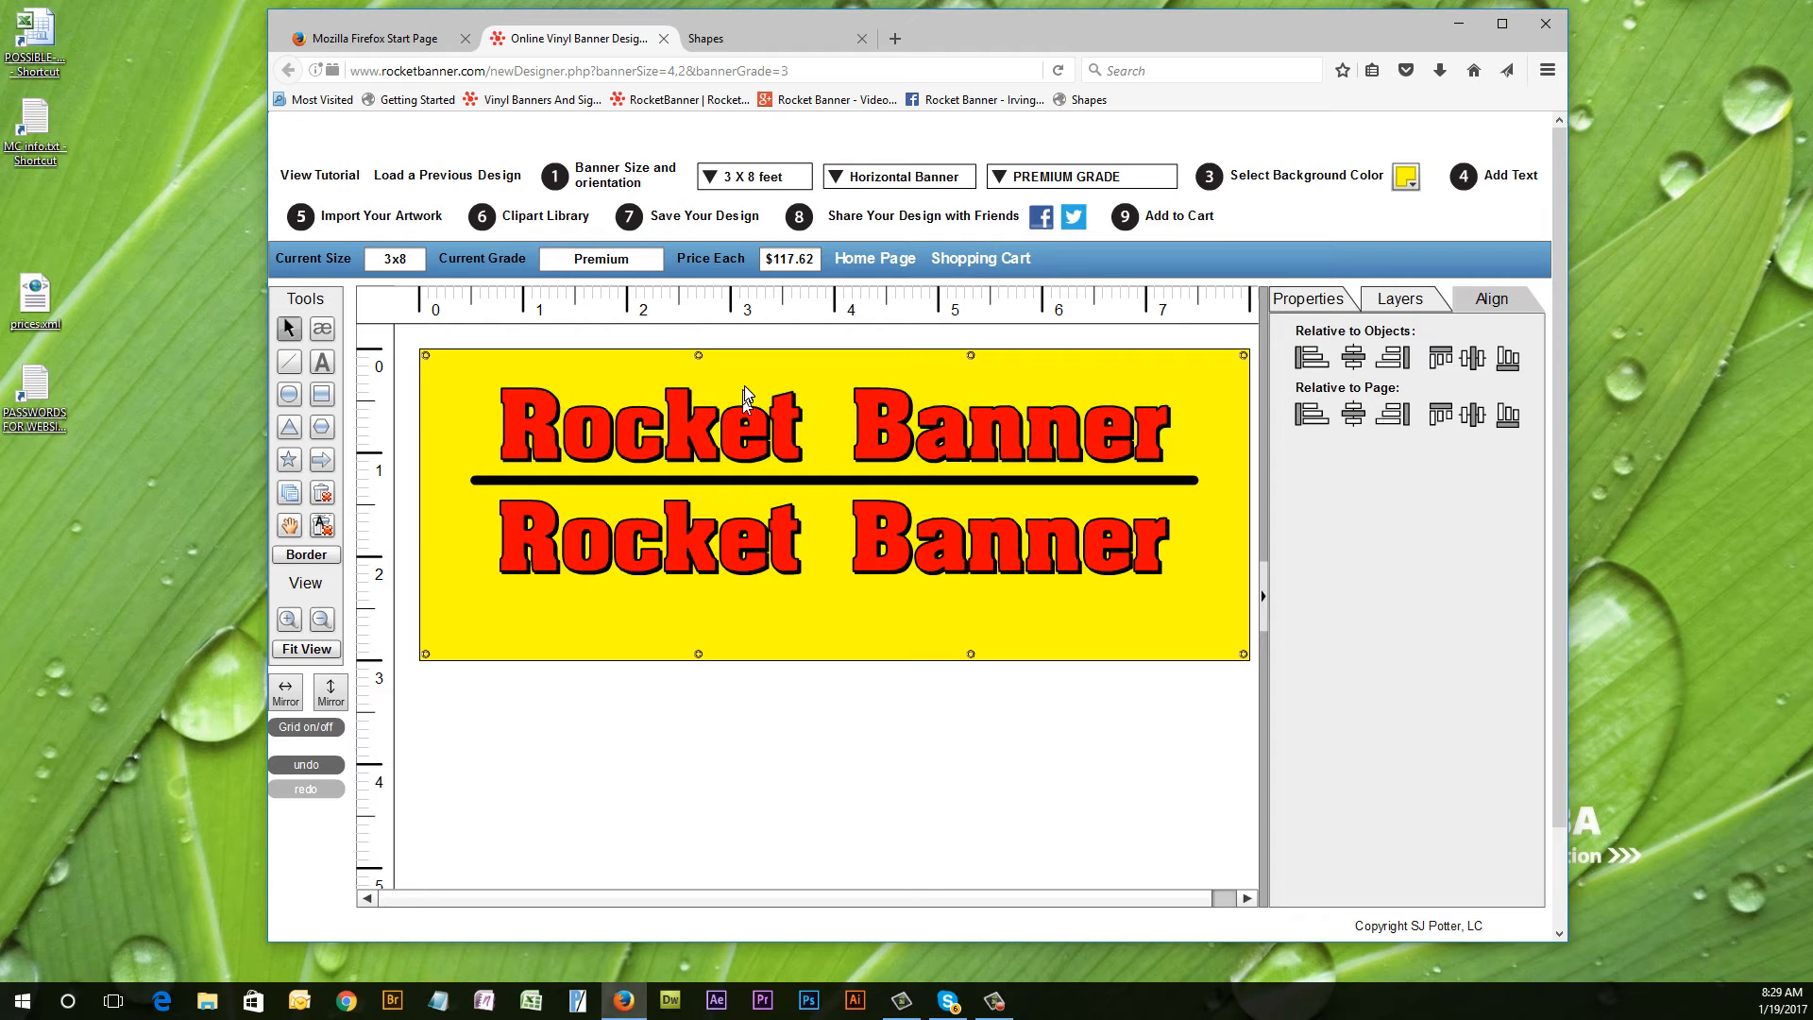
pyautogui.click(740, 415)
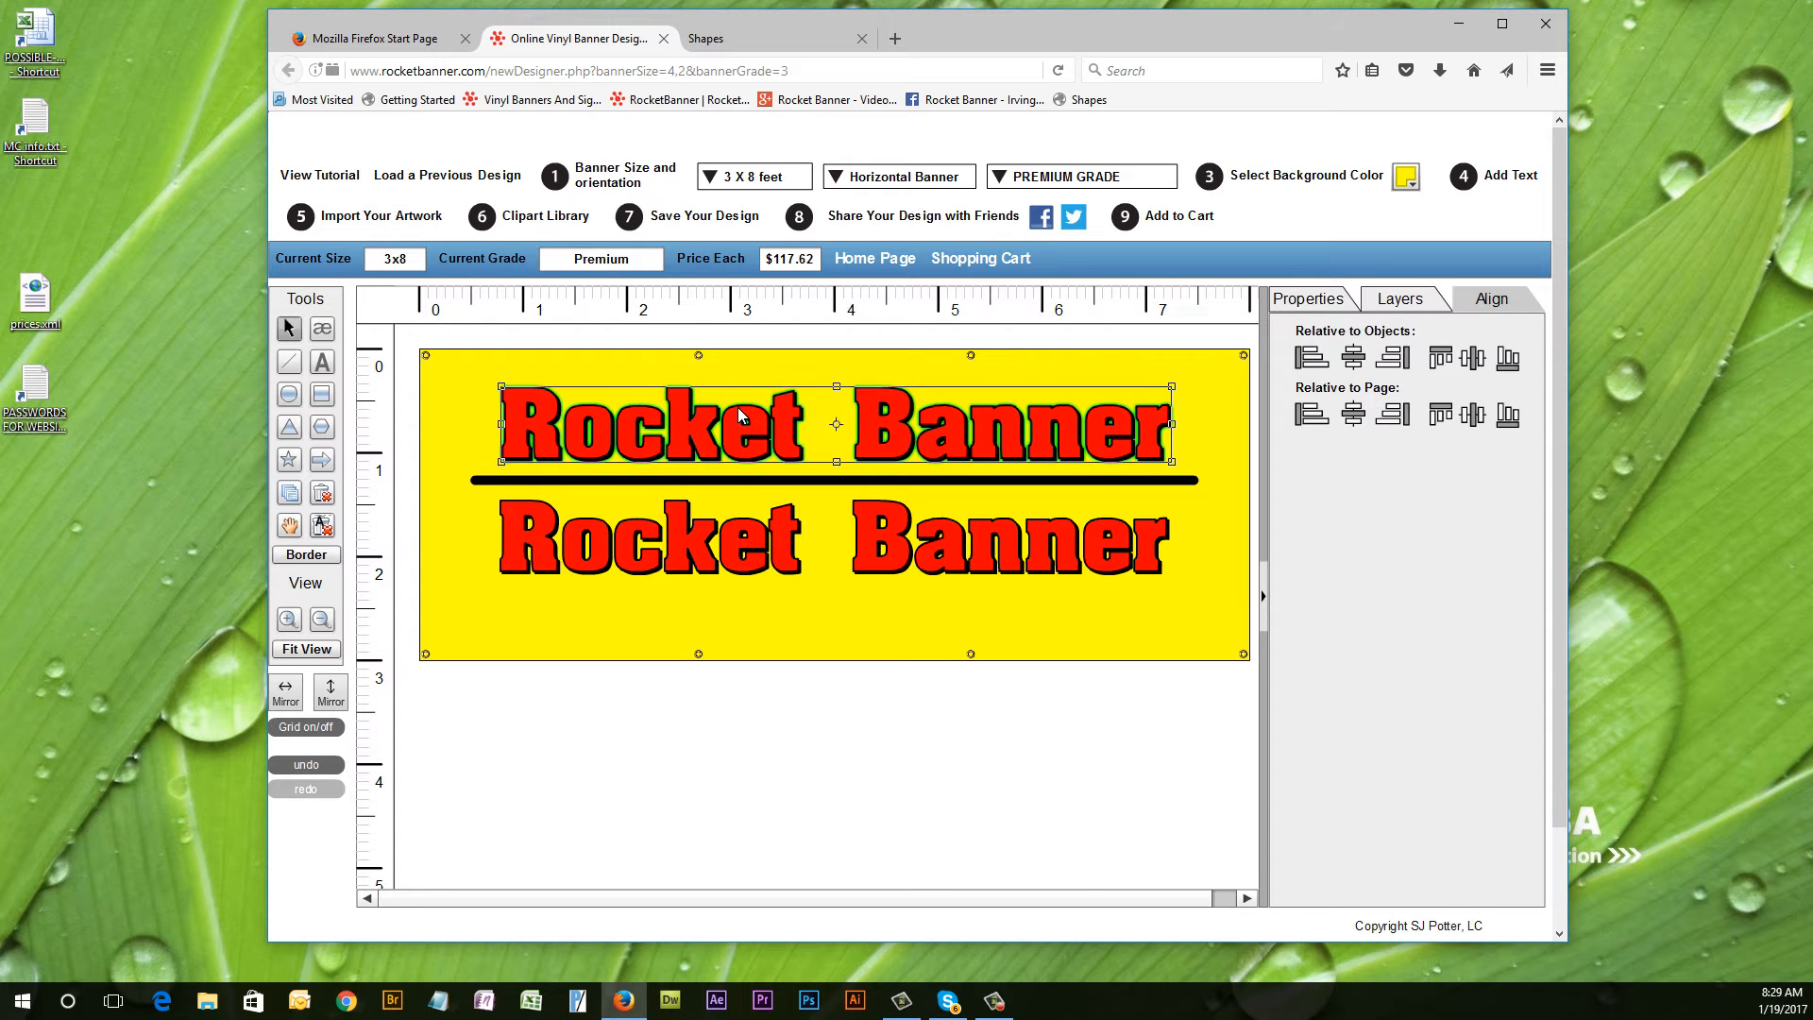
pyautogui.click(729, 482)
pyautogui.click(746, 573)
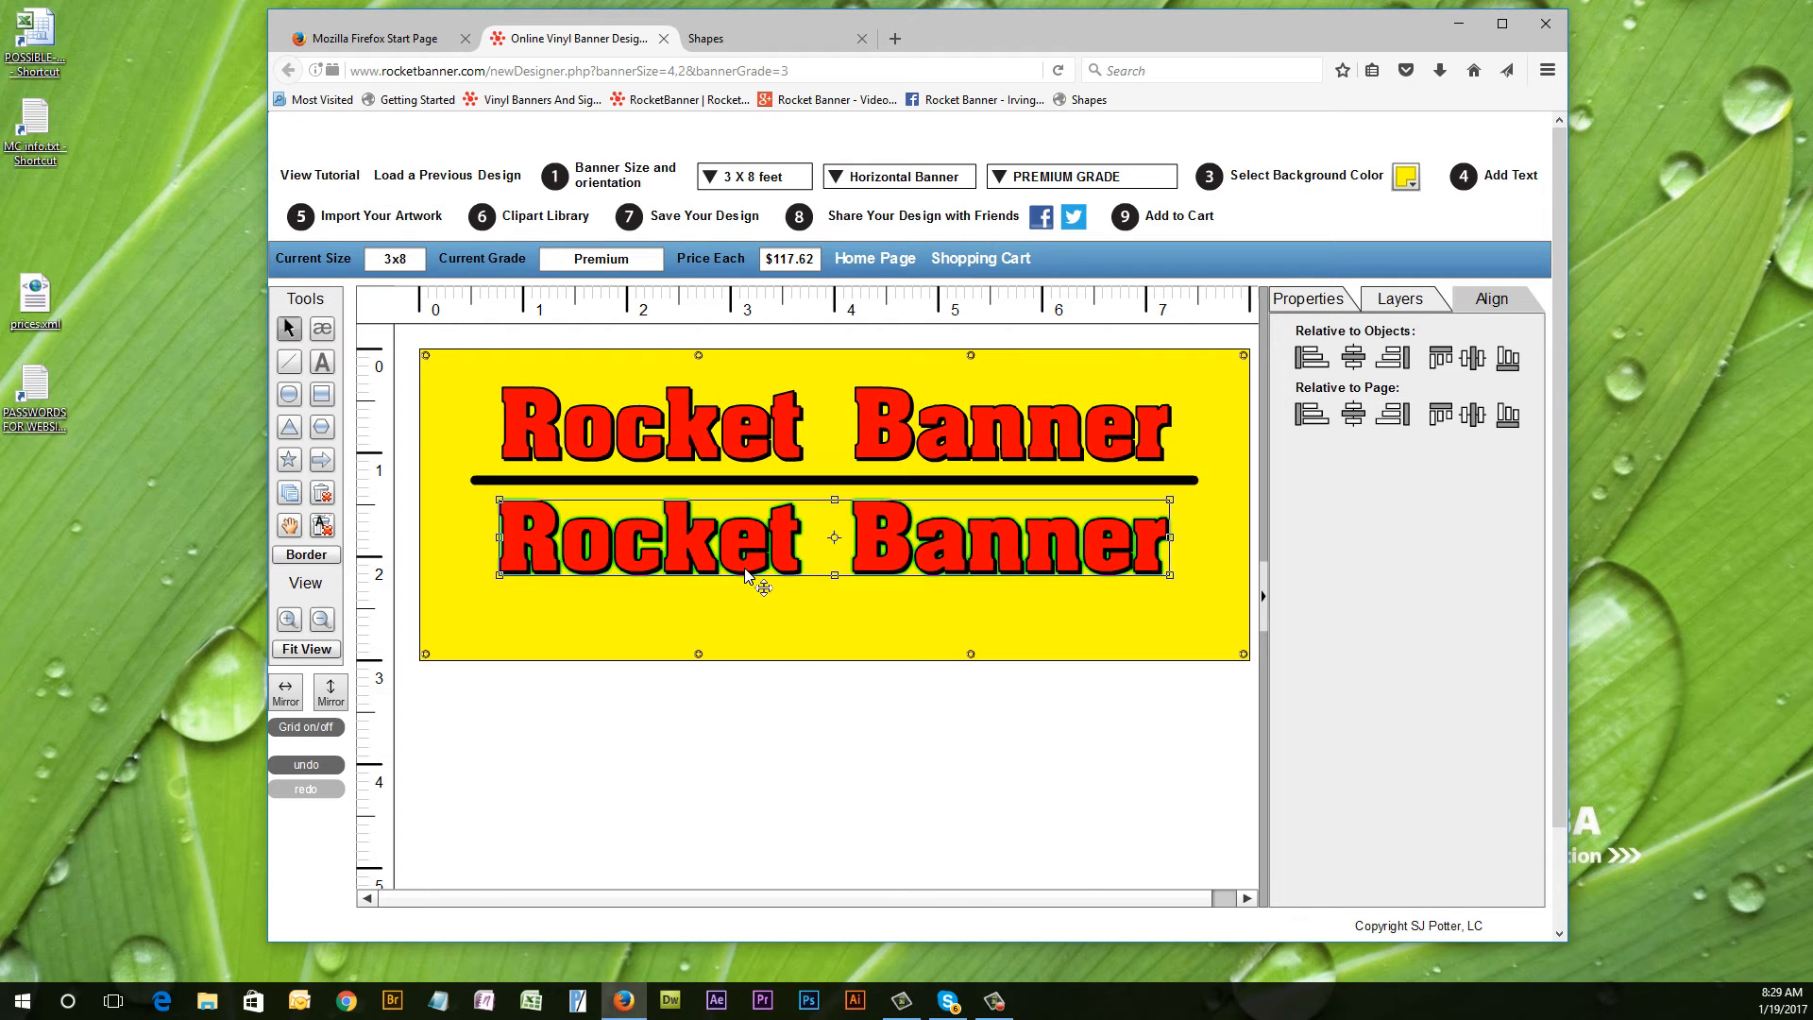
# Switch to the hotdealsmaker designer and move the upper and the lower text row each up about 0.25 ft.
pyautogui.click(726, 41)
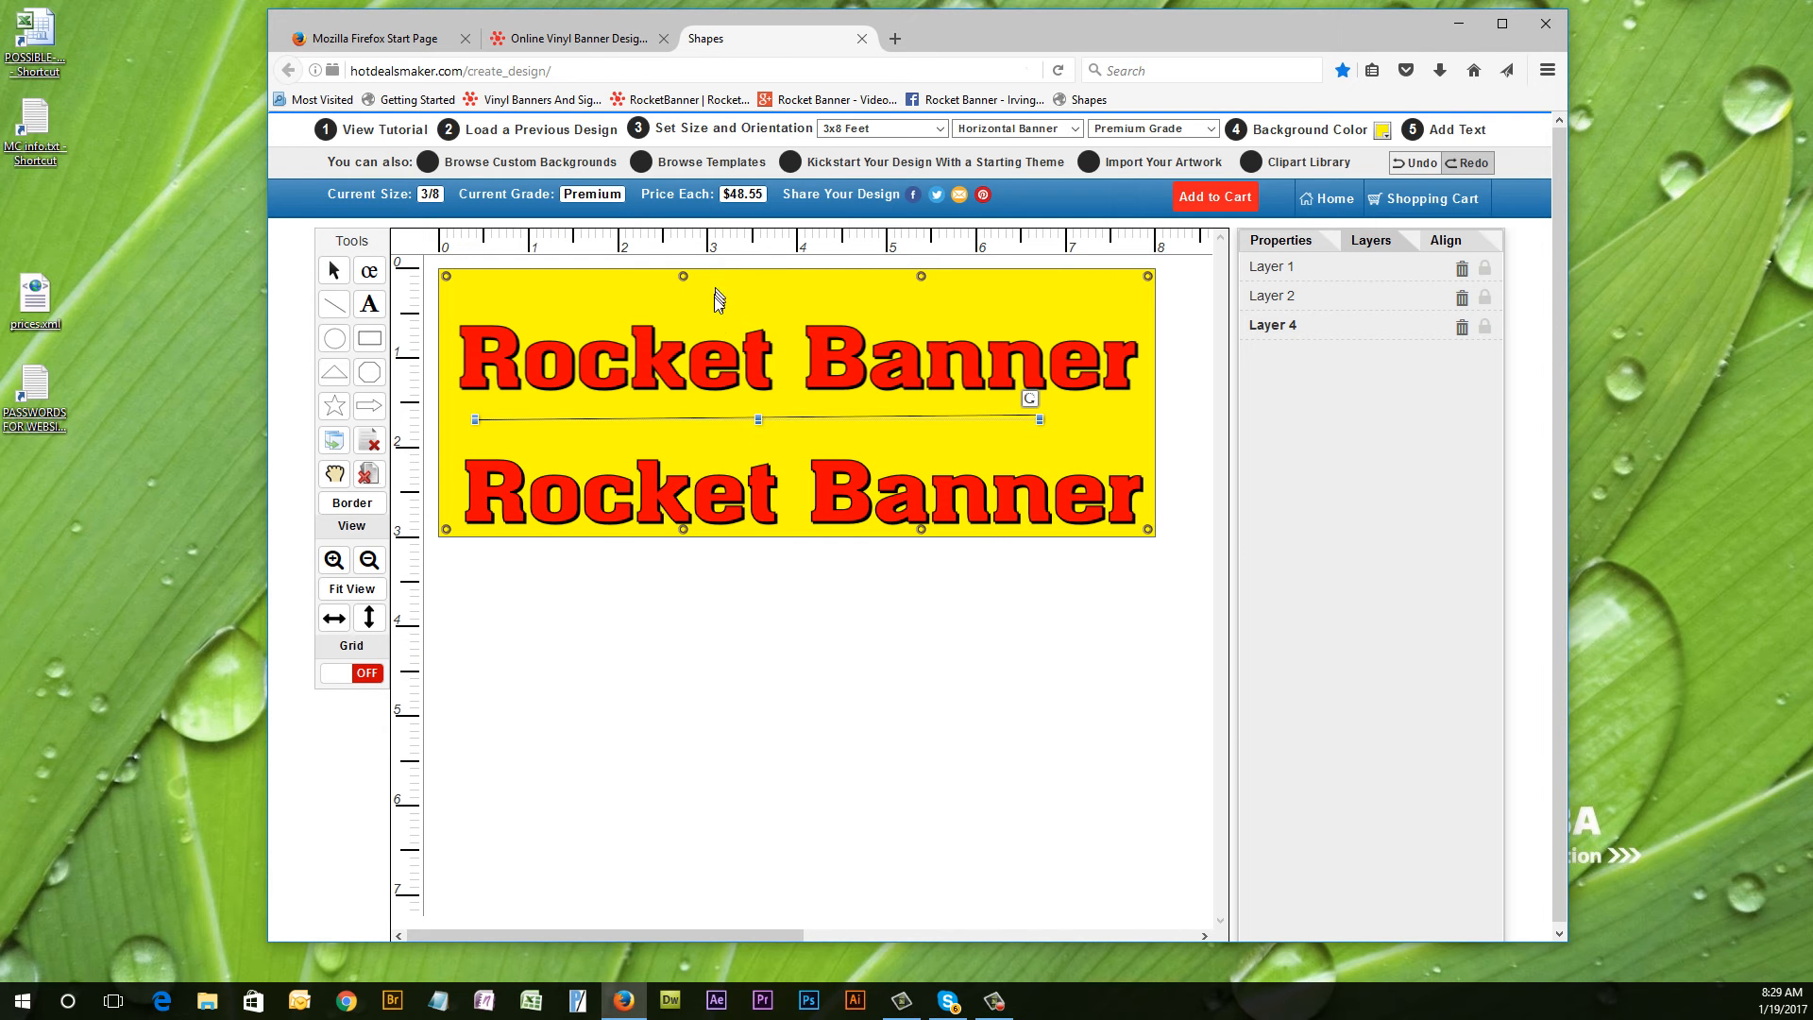
pyautogui.click(717, 347)
pyautogui.moveTo(716, 347); pyautogui.dragTo(723, 324)
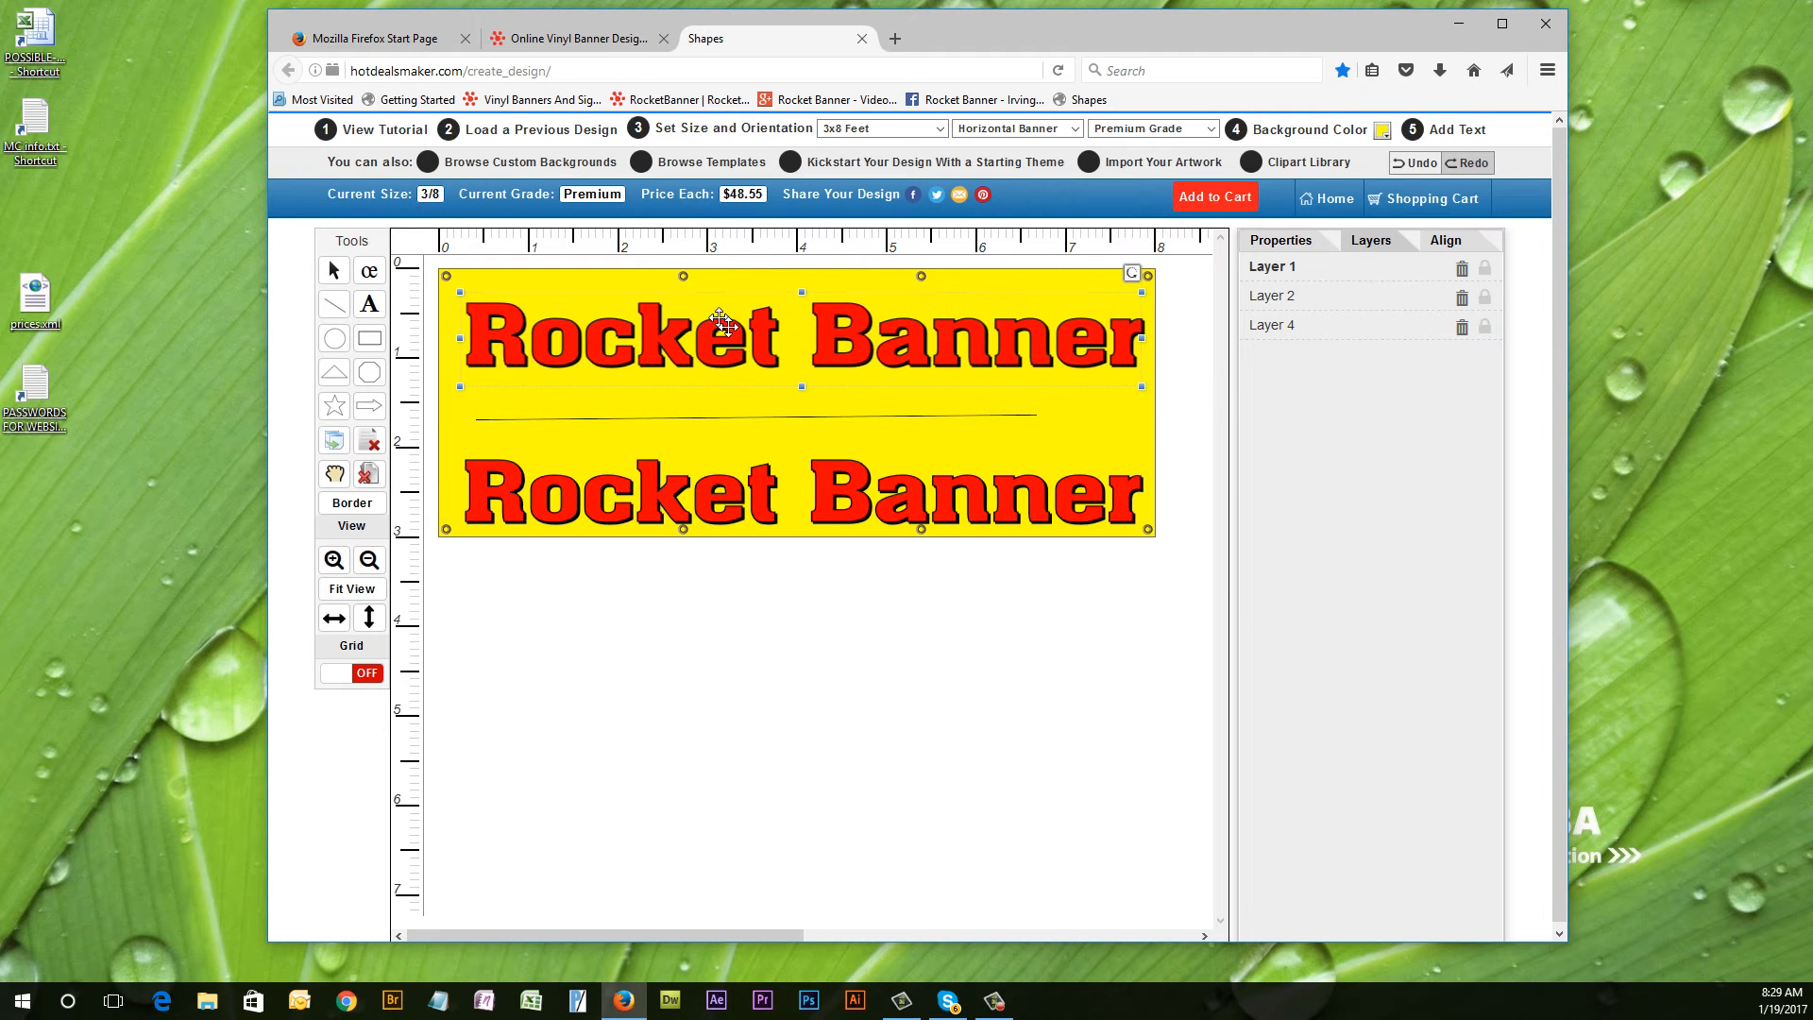
pyautogui.click(704, 421)
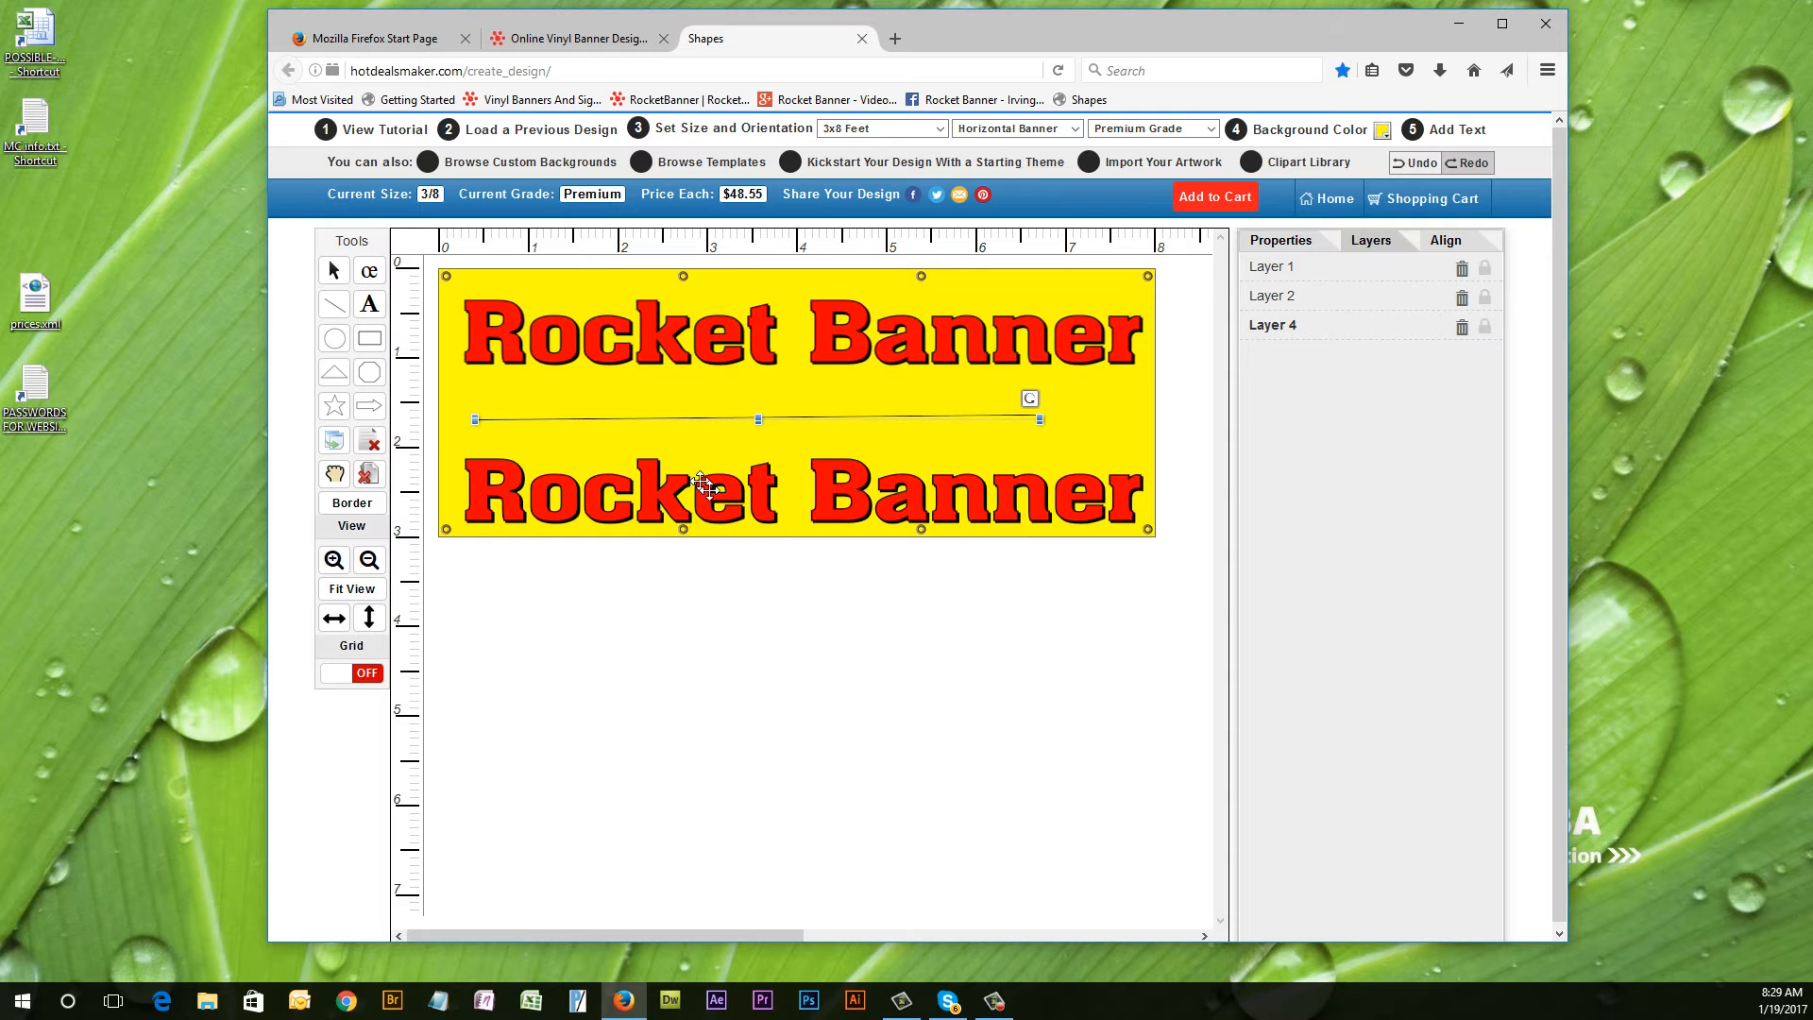
pyautogui.moveTo(703, 484); pyautogui.dragTo(706, 462)
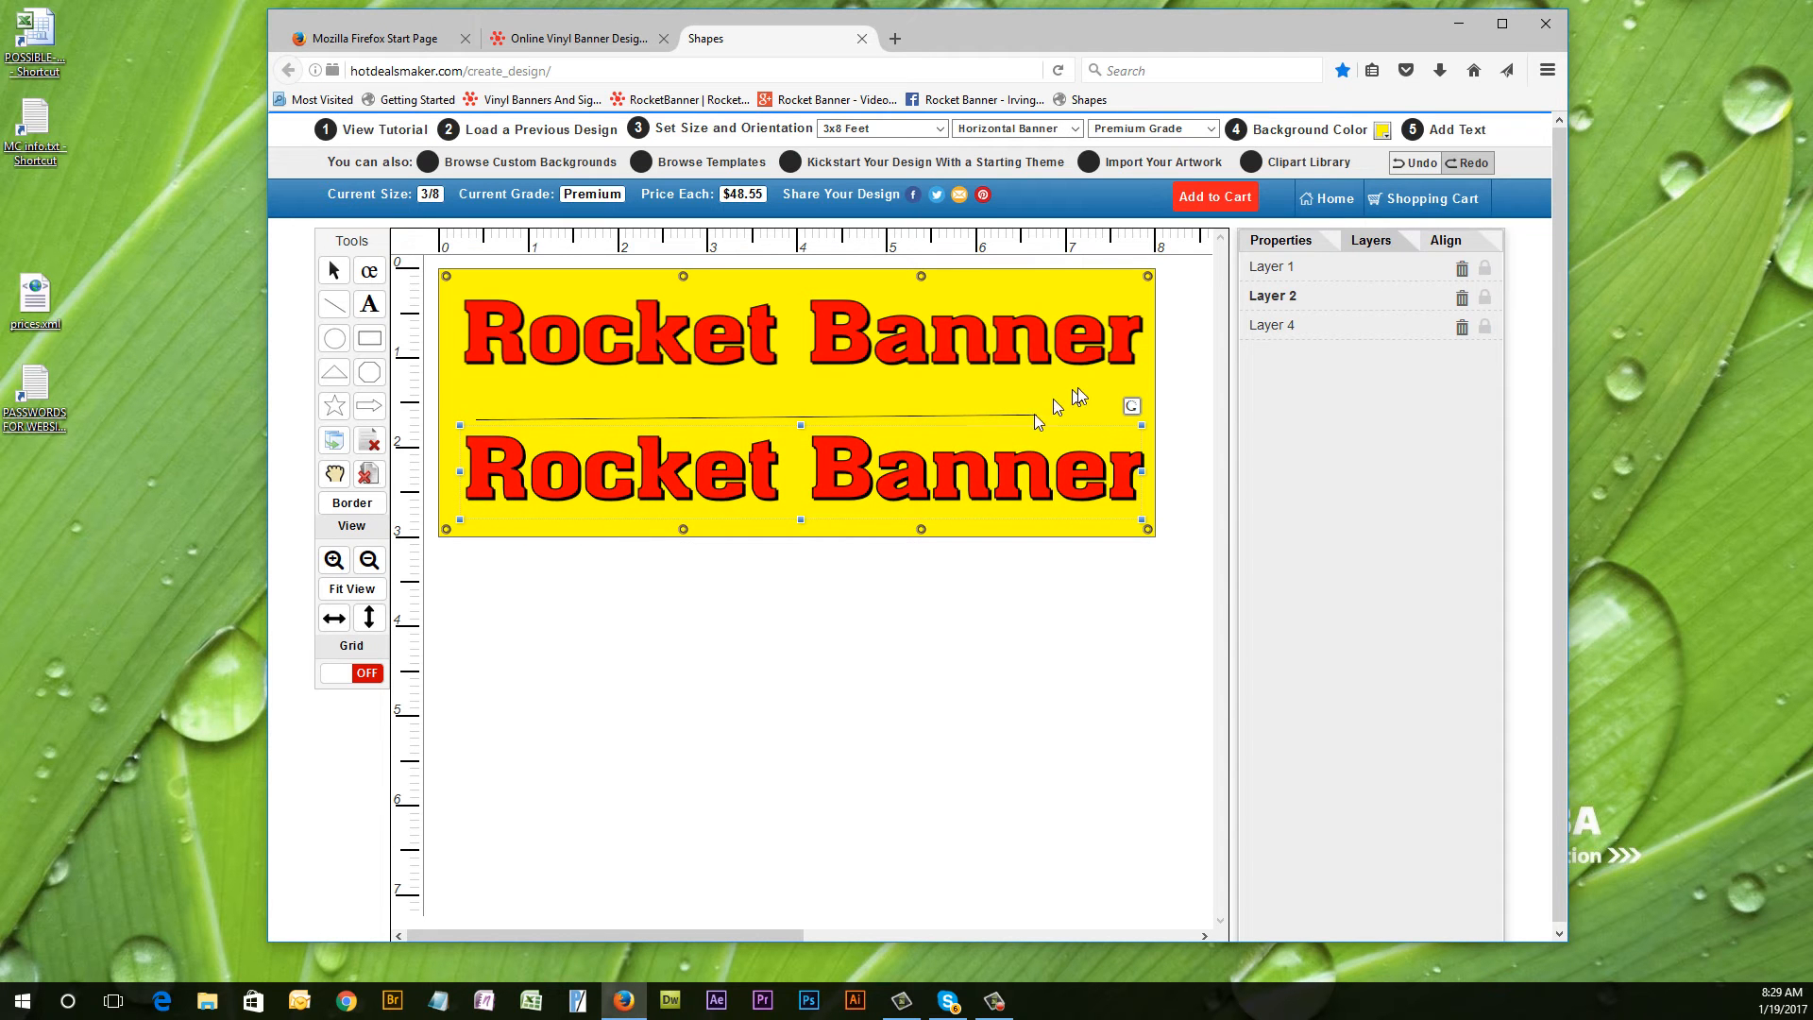
# Try to select the line close to the lower text row, and move that row down about 0.1 ft.
pyautogui.click(1122, 366)
pyautogui.click(1117, 474)
pyautogui.click(934, 416)
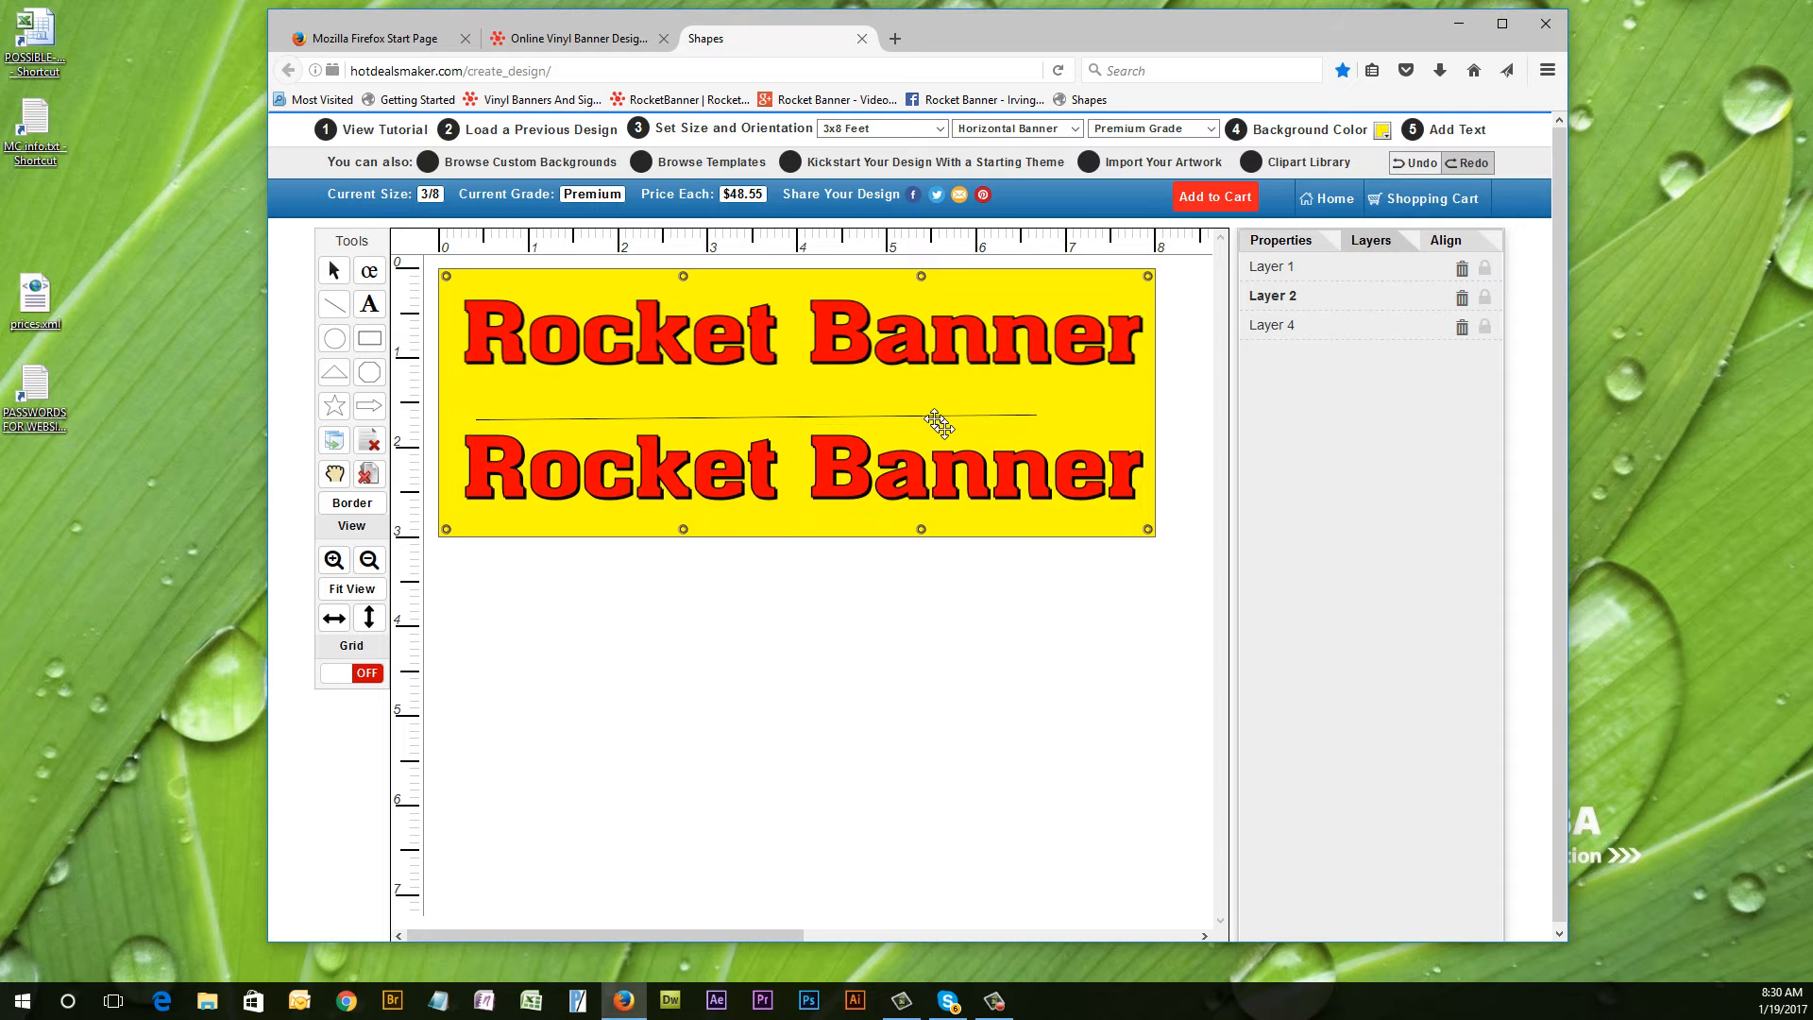
pyautogui.click(937, 425)
pyautogui.moveTo(922, 467); pyautogui.dragTo(923, 480)
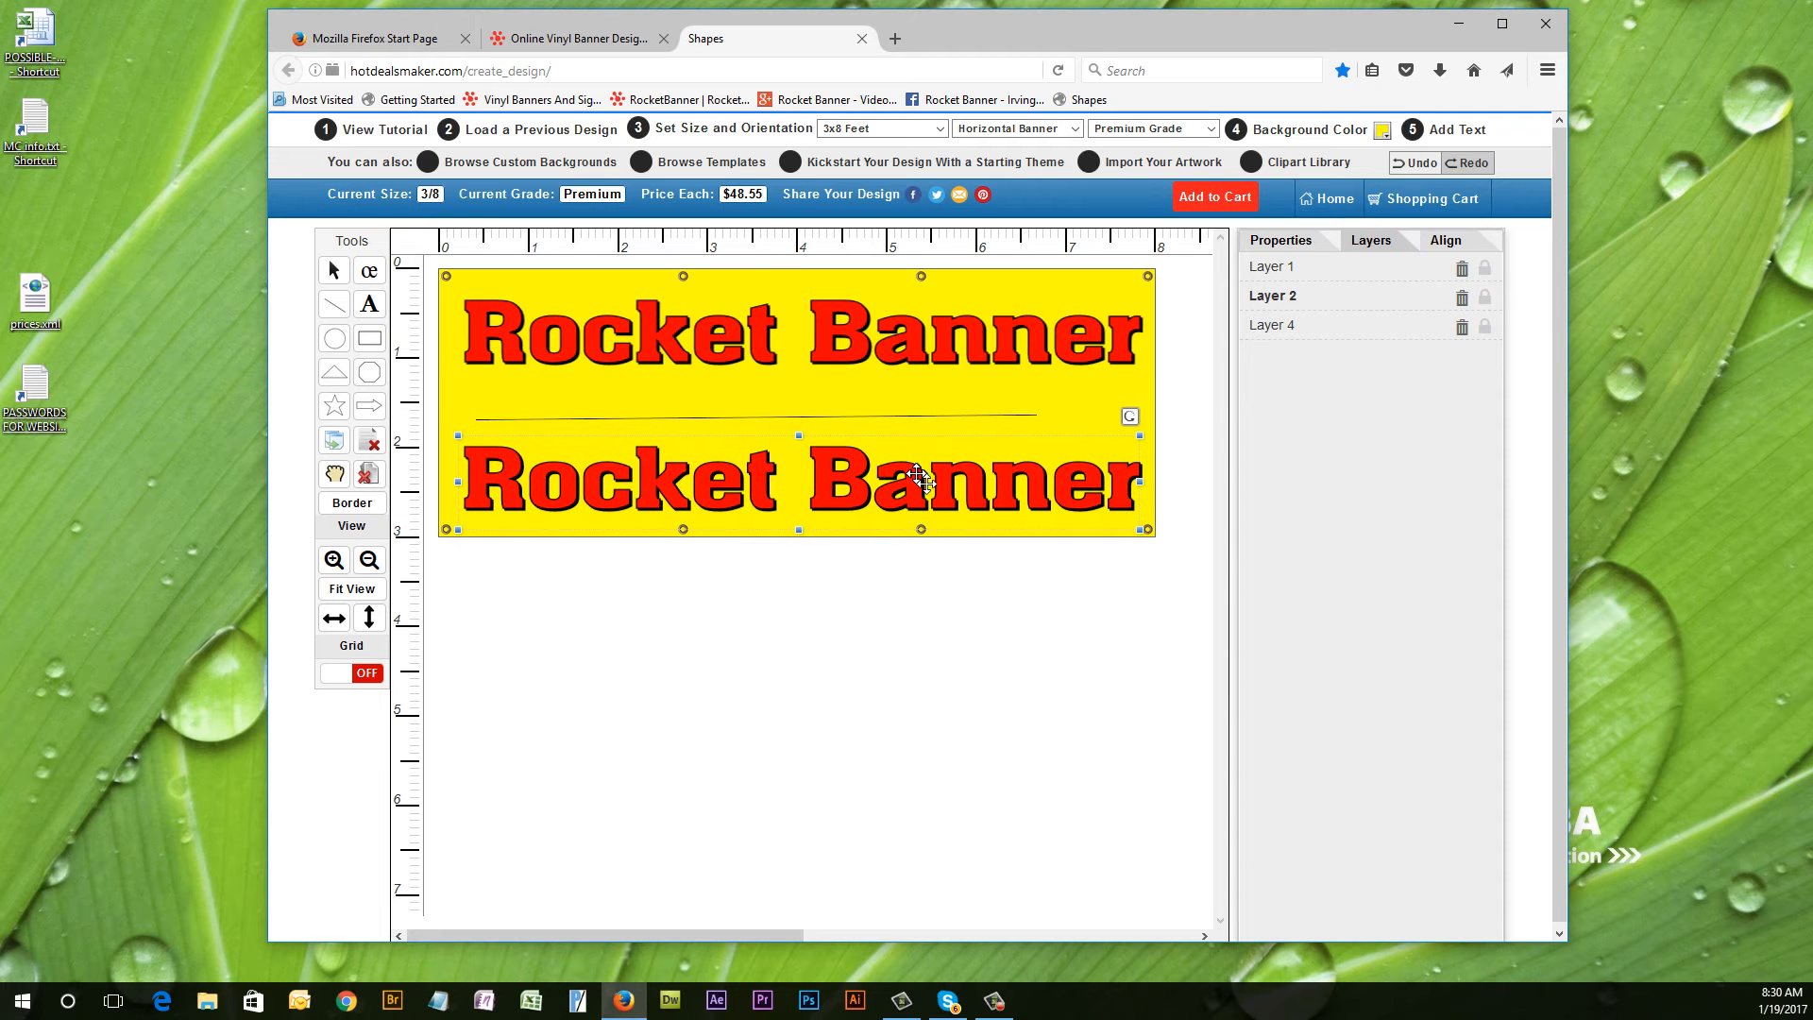
# Select the line between the two hotdealsmaker text rows and set its stroke width to 10 px.
pyautogui.click(932, 416)
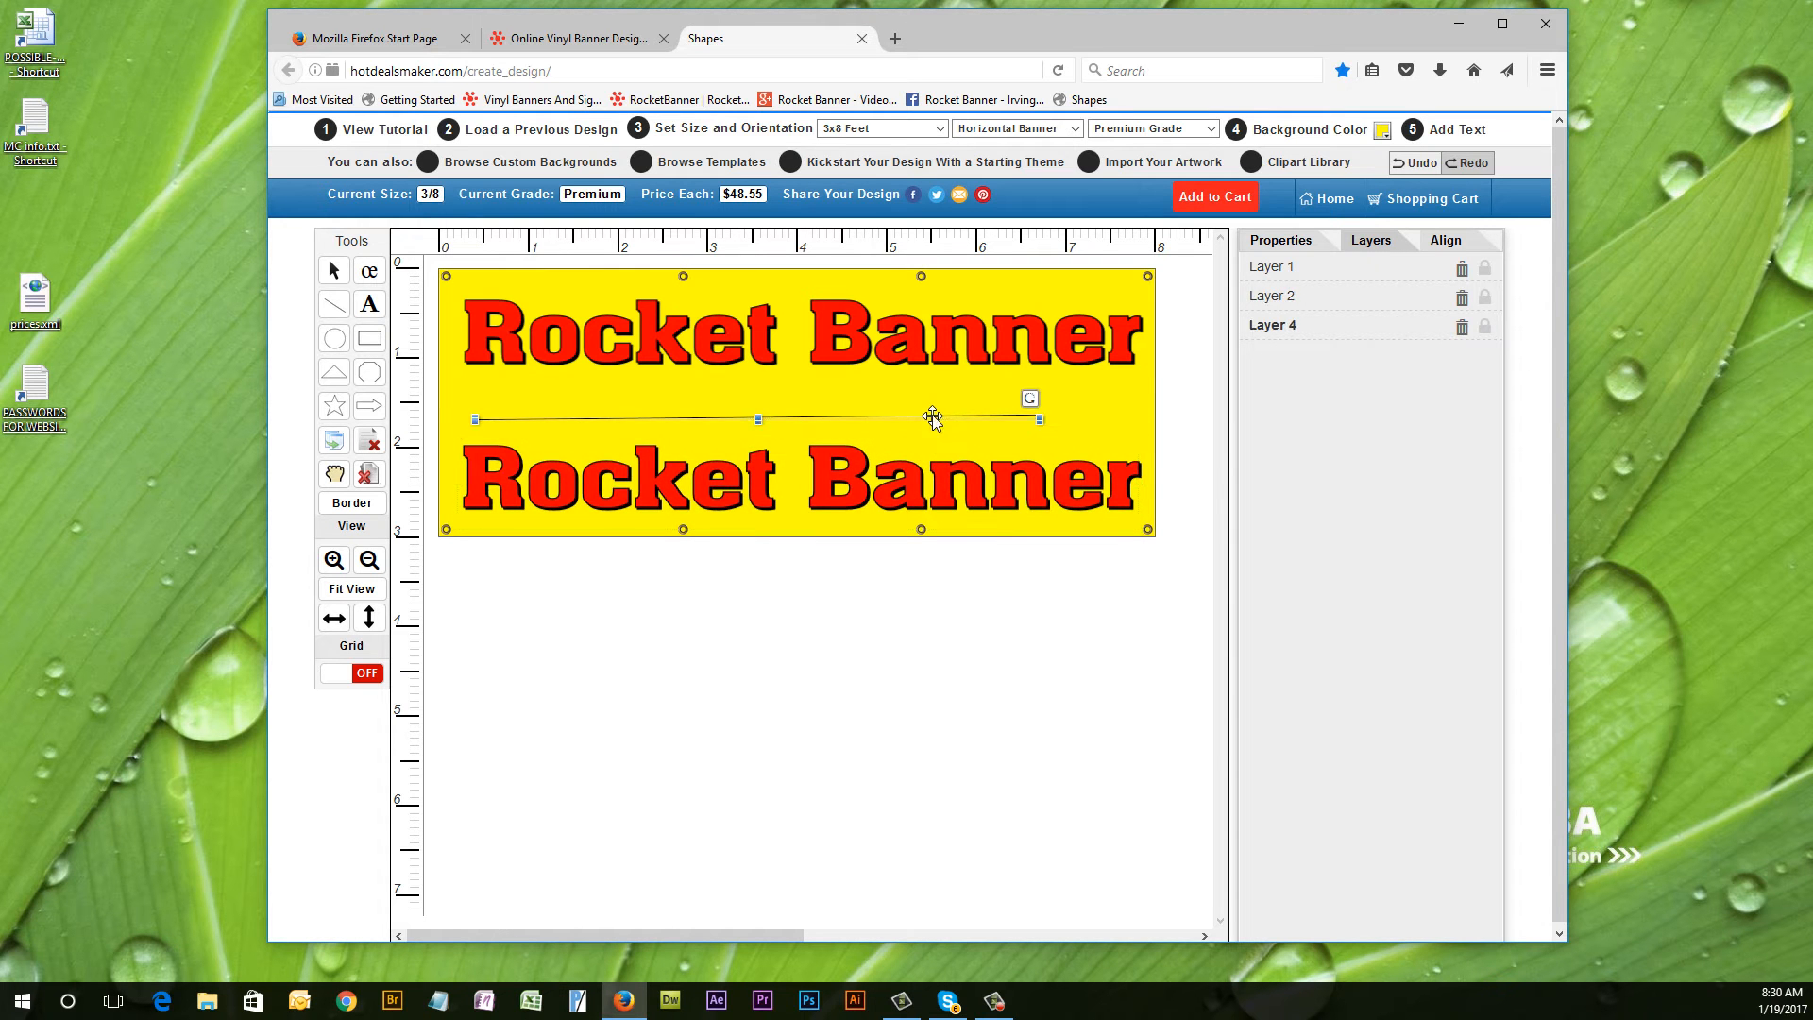
pyautogui.click(1283, 241)
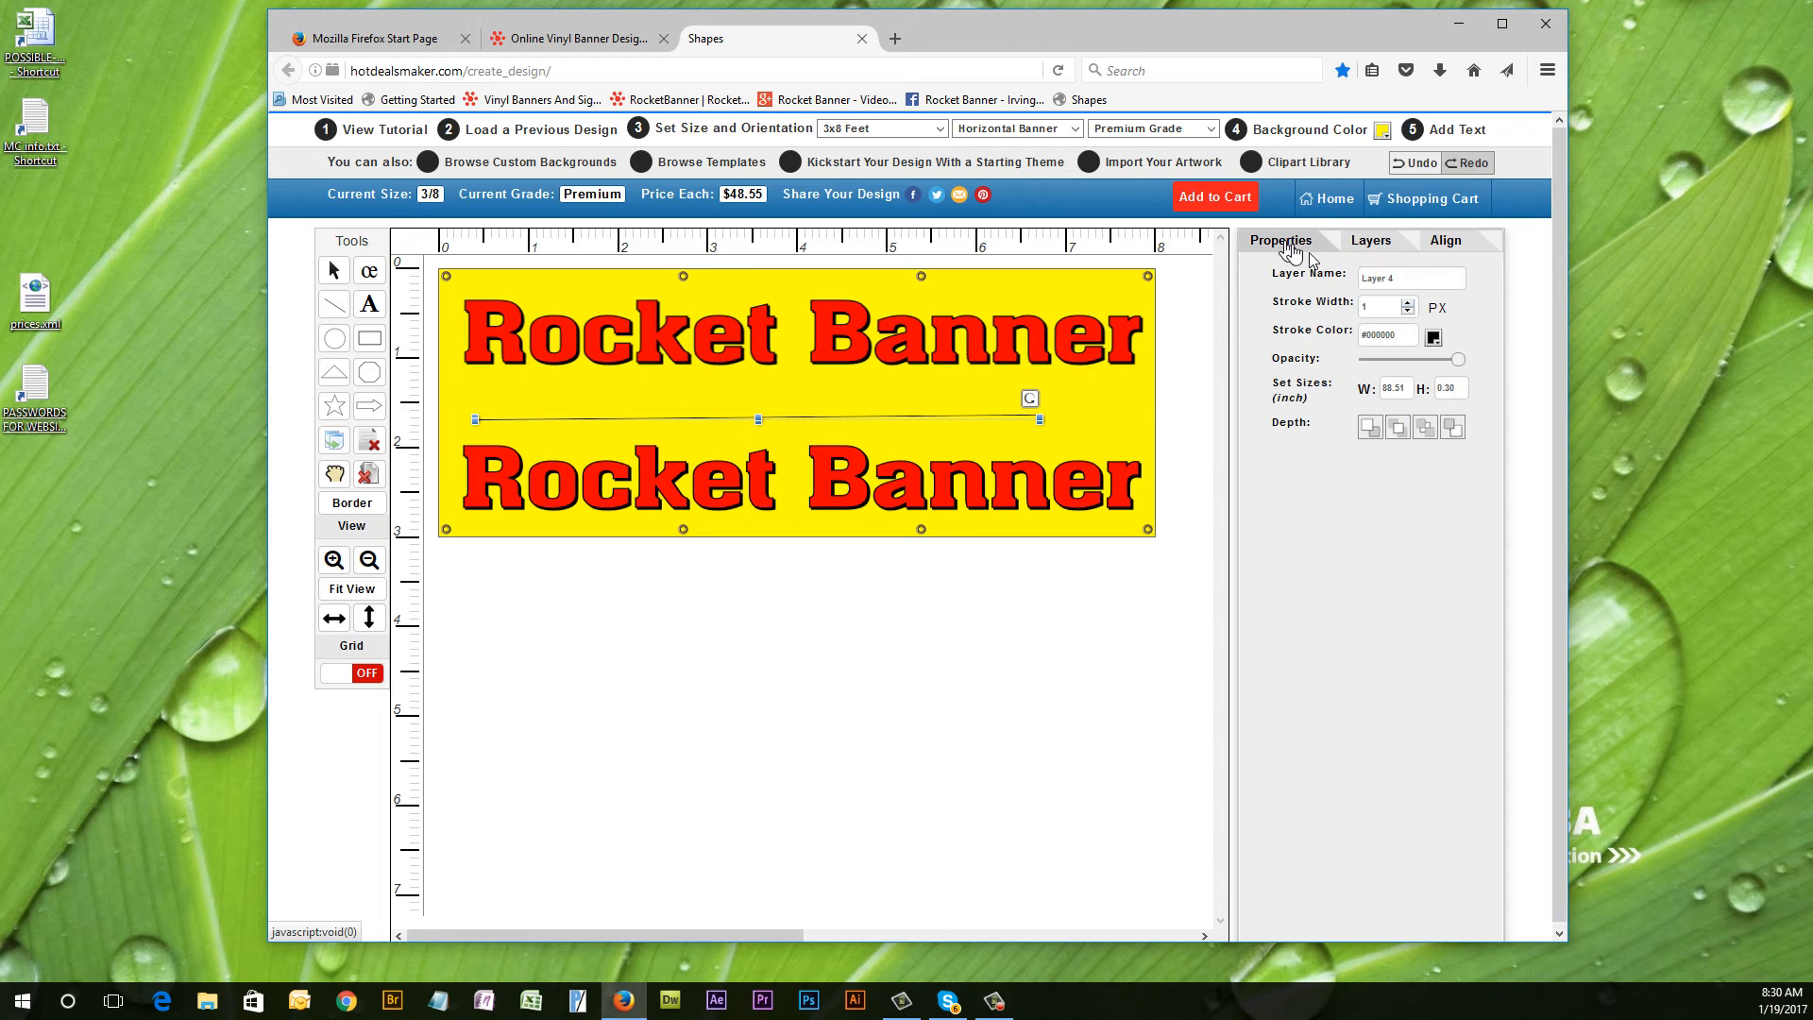
pyautogui.click(1408, 306)
pyautogui.click(1407, 306)
pyautogui.click(1408, 306)
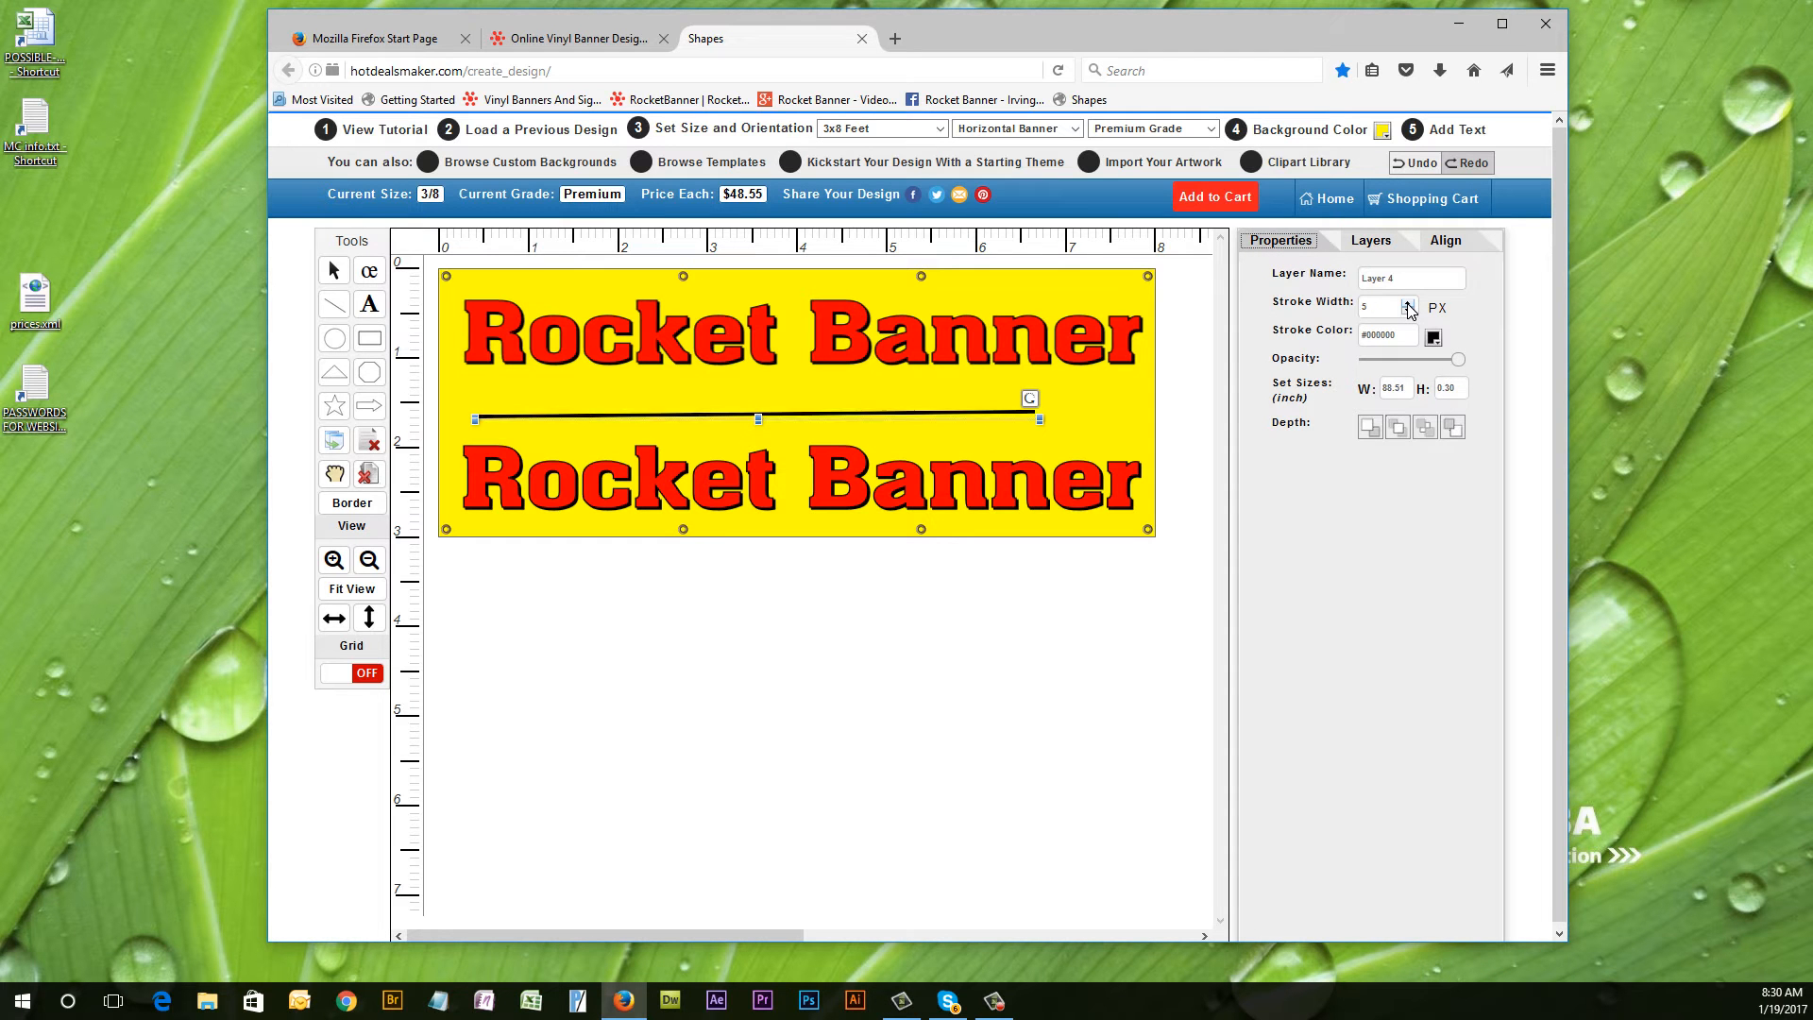
pyautogui.click(1408, 306)
pyautogui.click(1407, 306)
pyautogui.click(1407, 306)
pyautogui.click(1408, 306)
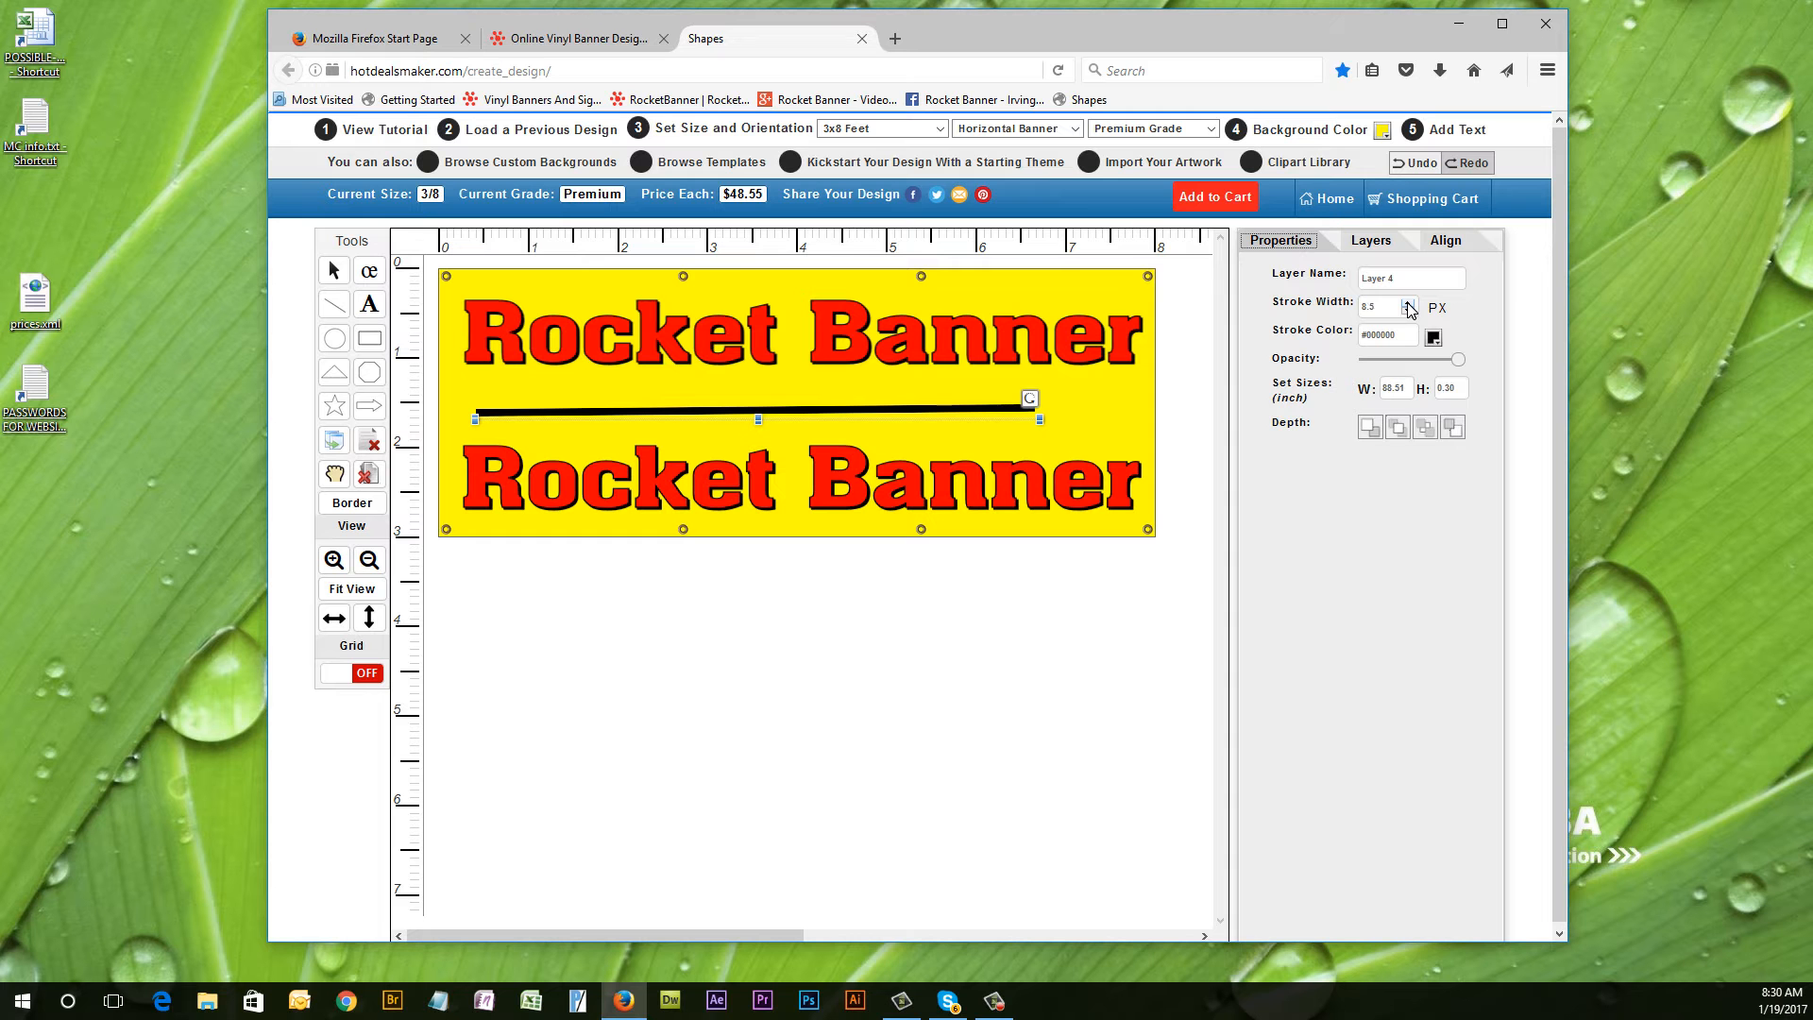
pyautogui.click(1408, 306)
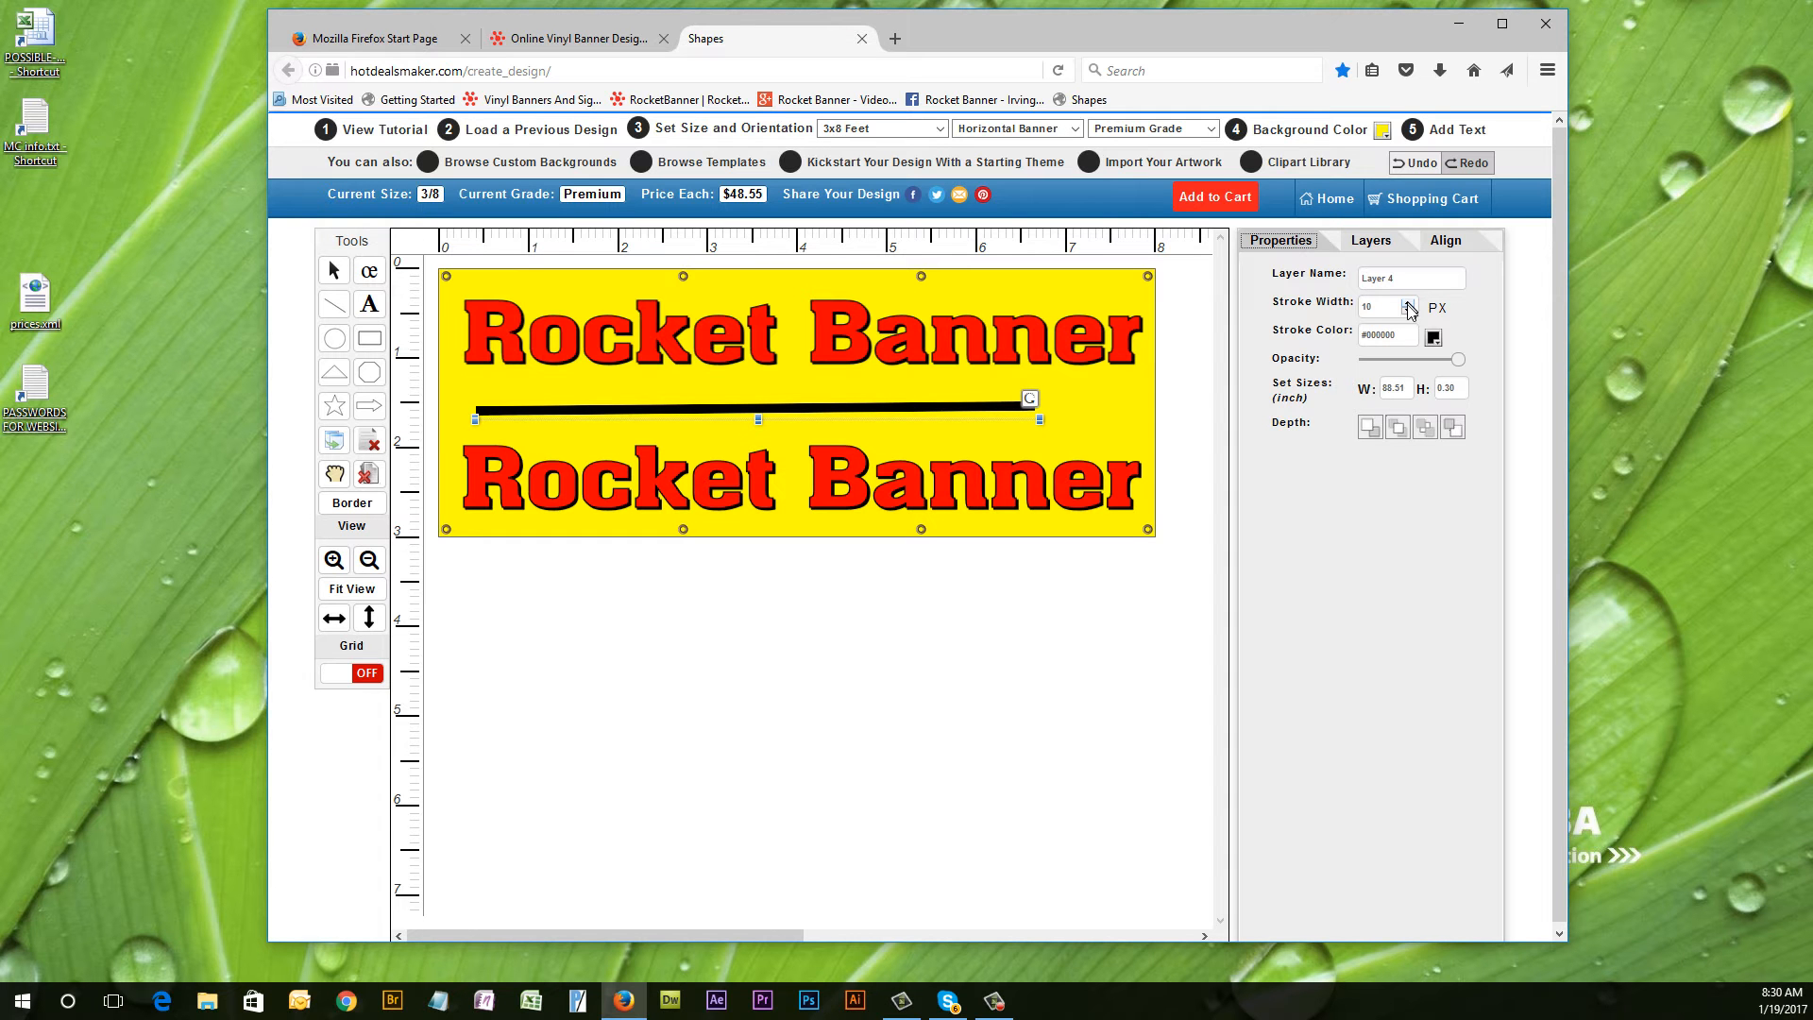
pyautogui.click(1103, 422)
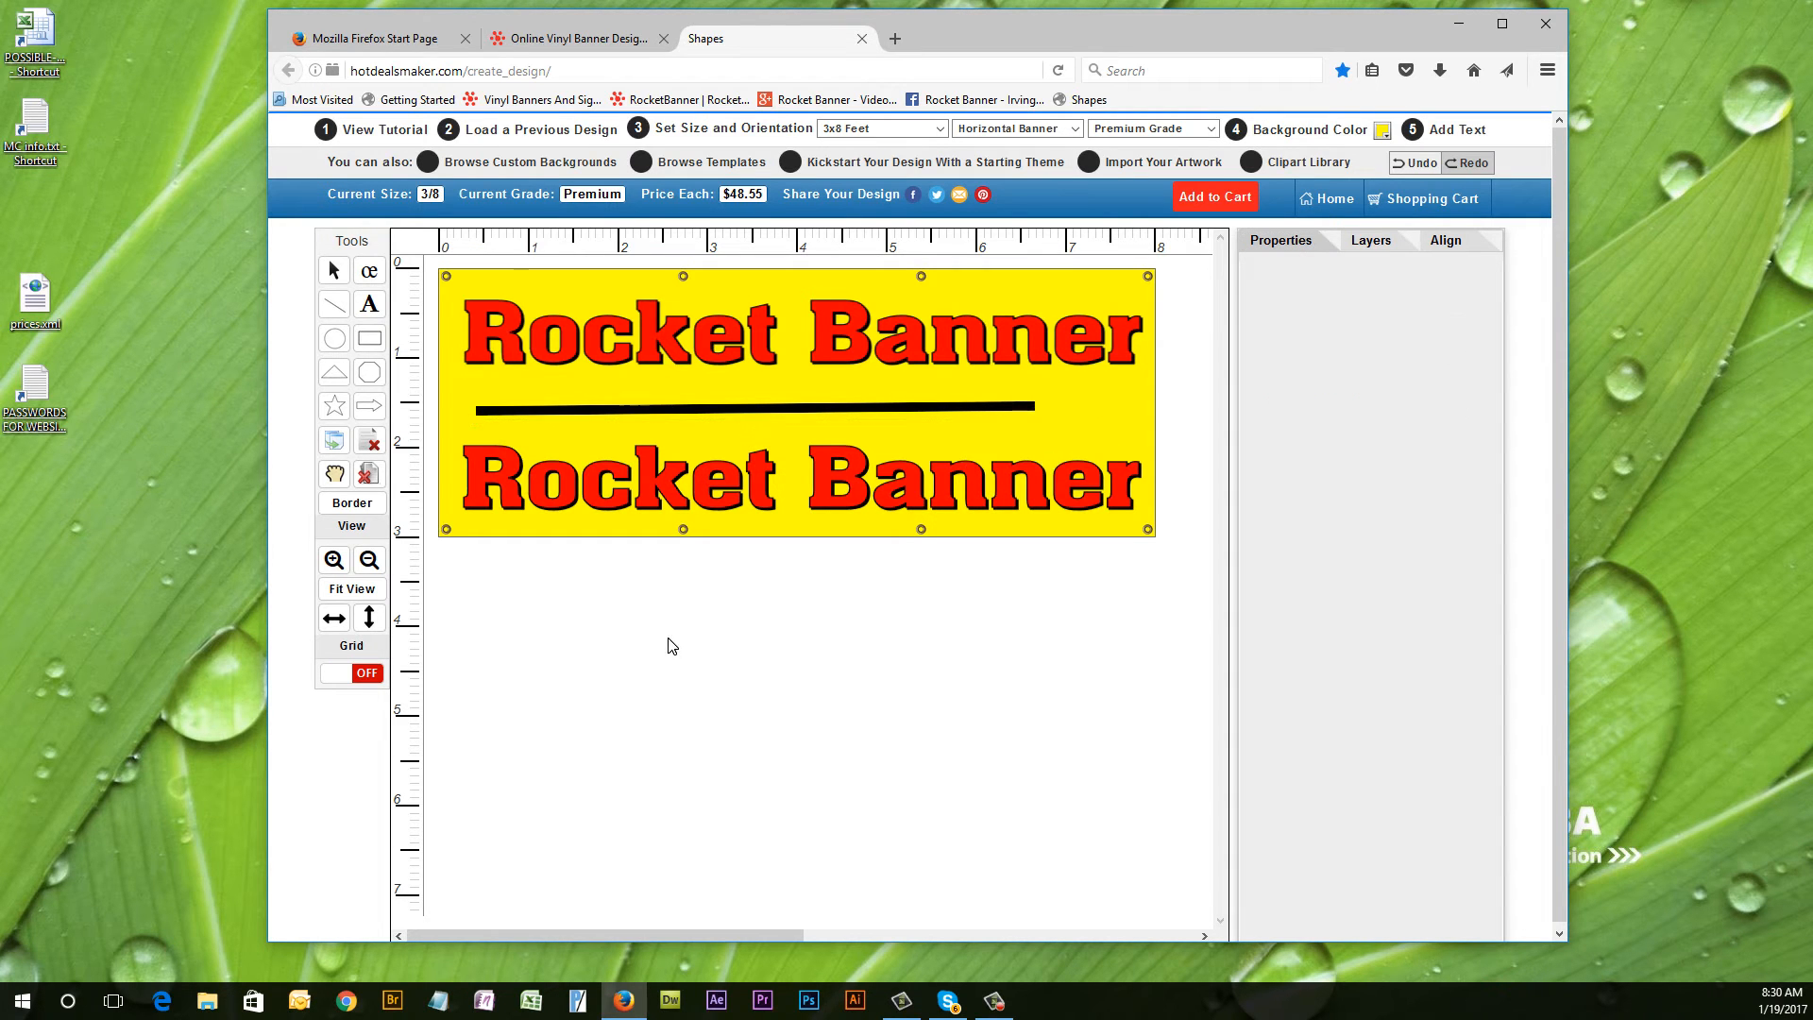
# Delete the thick black line between the two hotdealsmaker text rows.
pyautogui.click(782, 410)
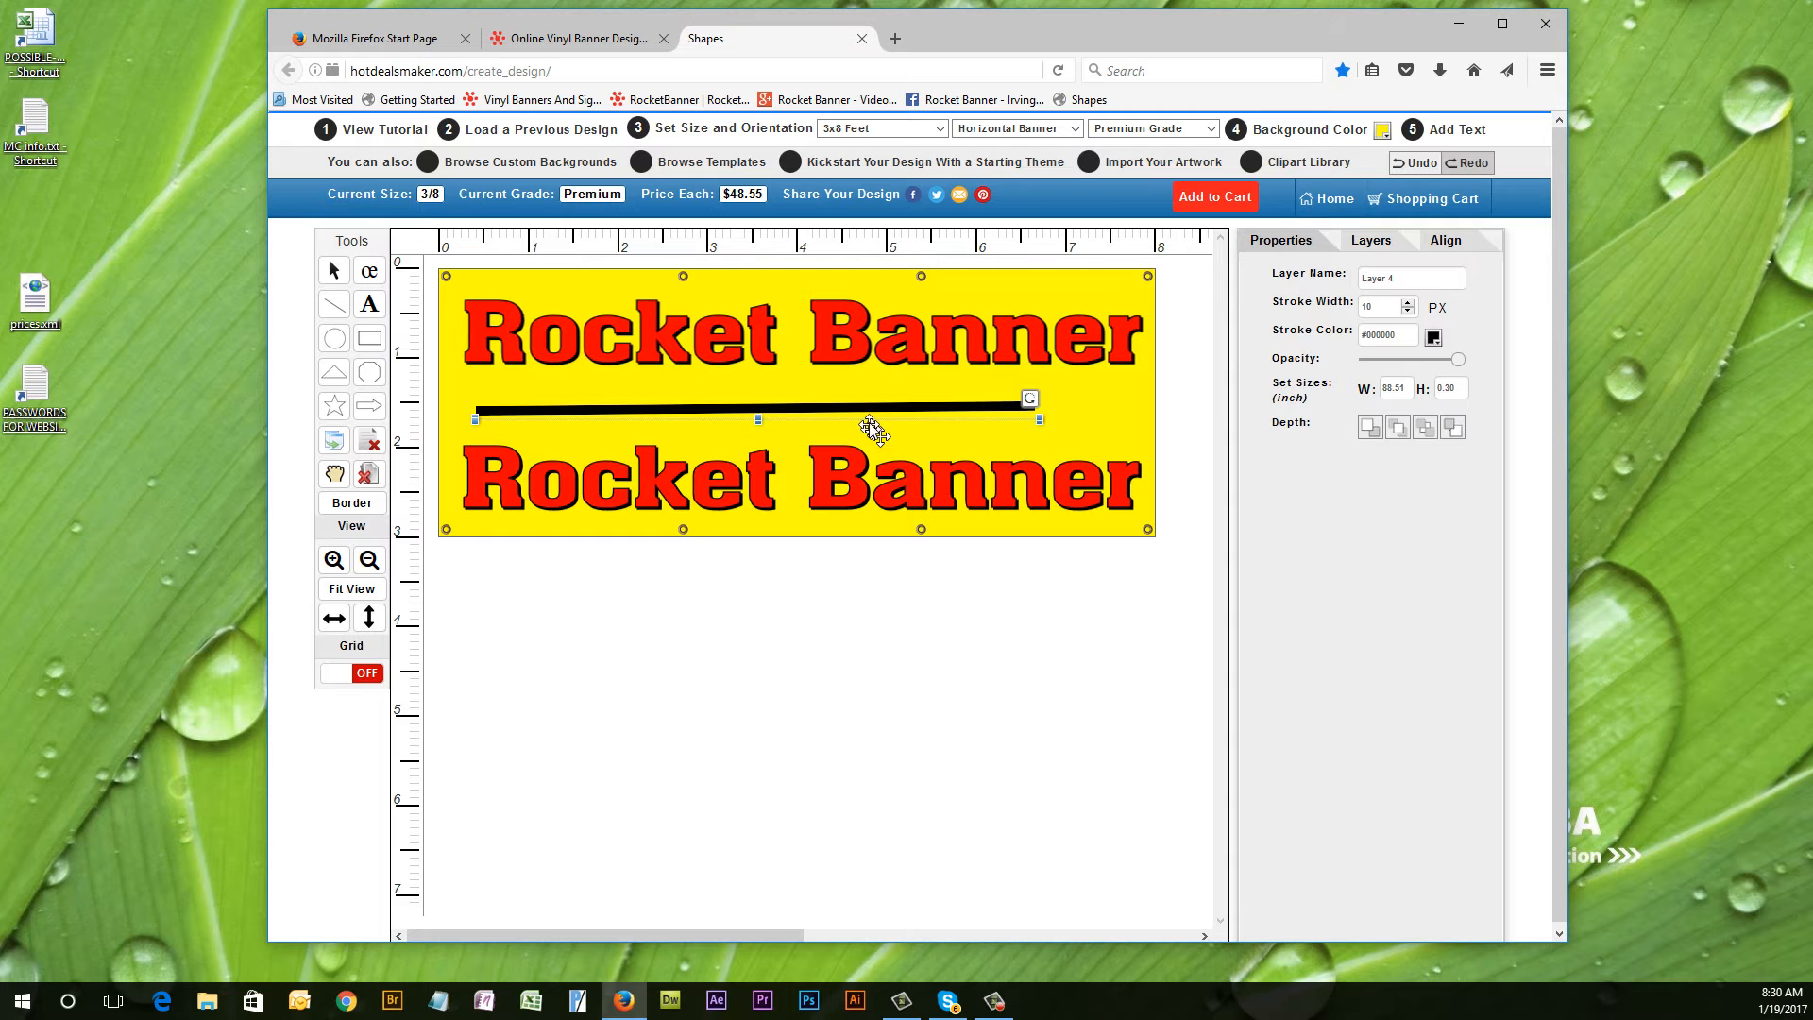
pyautogui.moveTo(859, 408); pyautogui.dragTo(859, 407)
pyautogui.press('Delete')
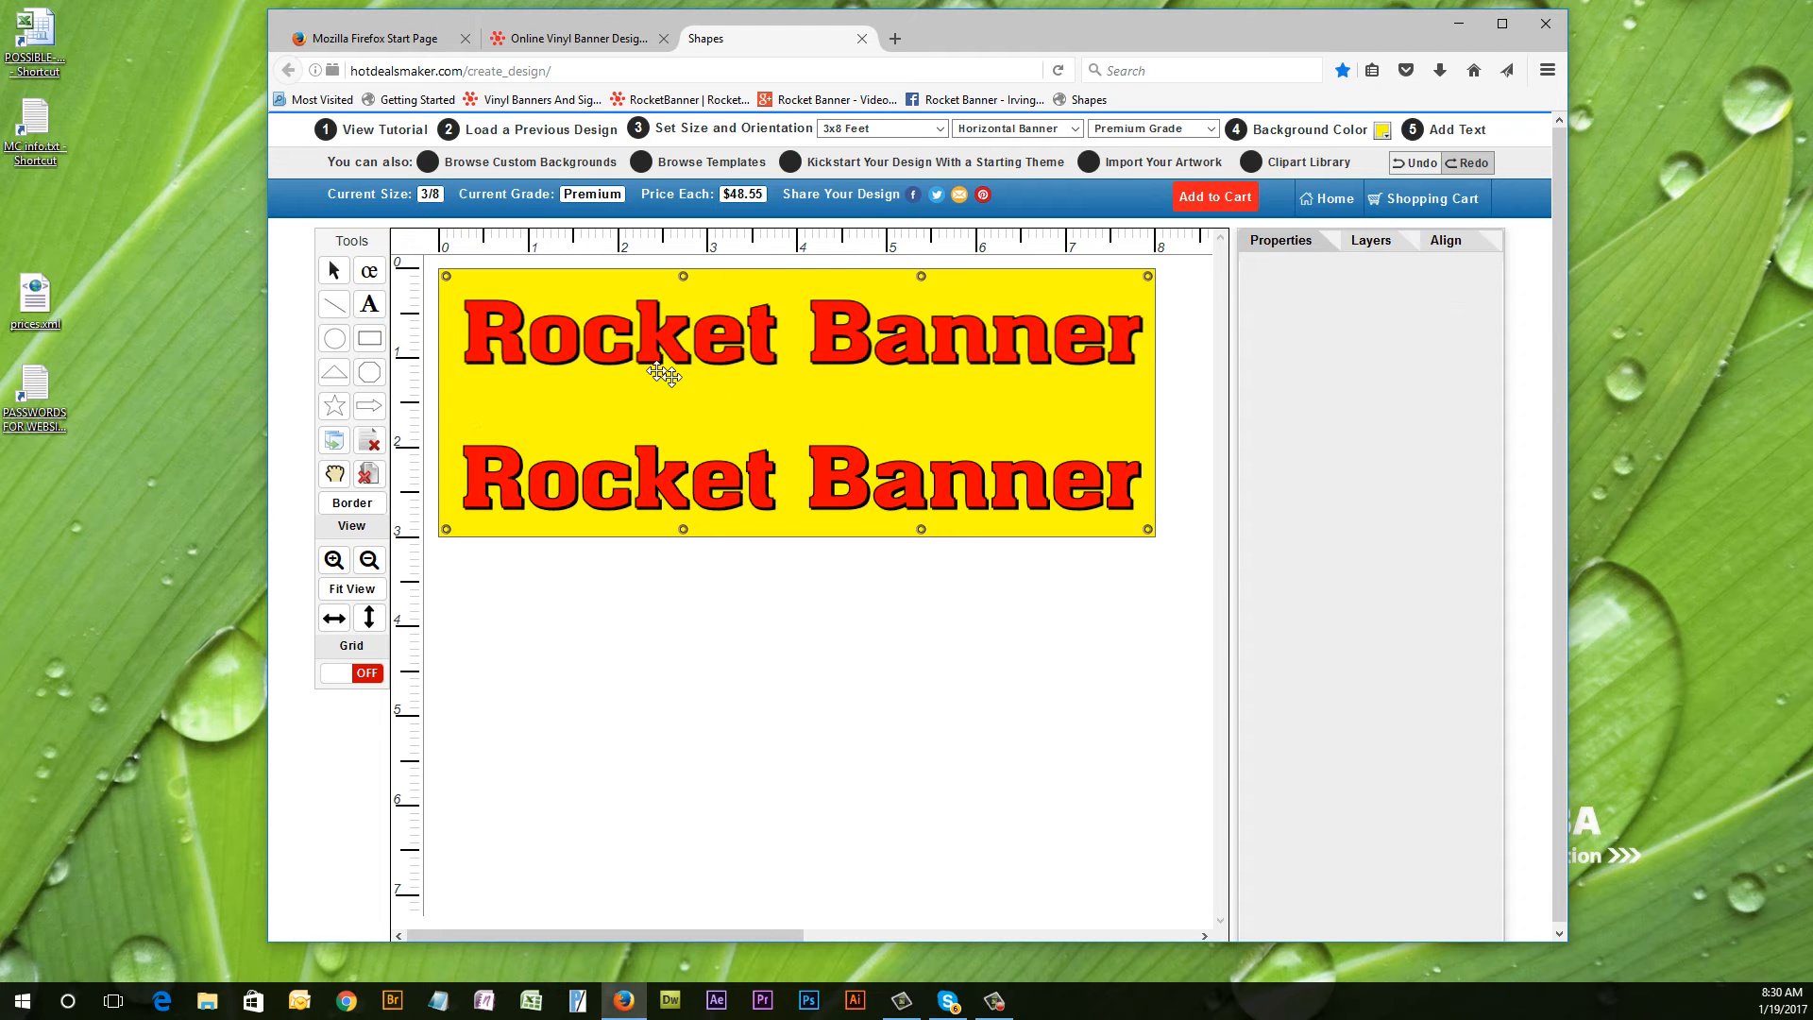
# Switch to the RocketBanner designer and delete the dividing line and the lower text row.
pyautogui.click(630, 41)
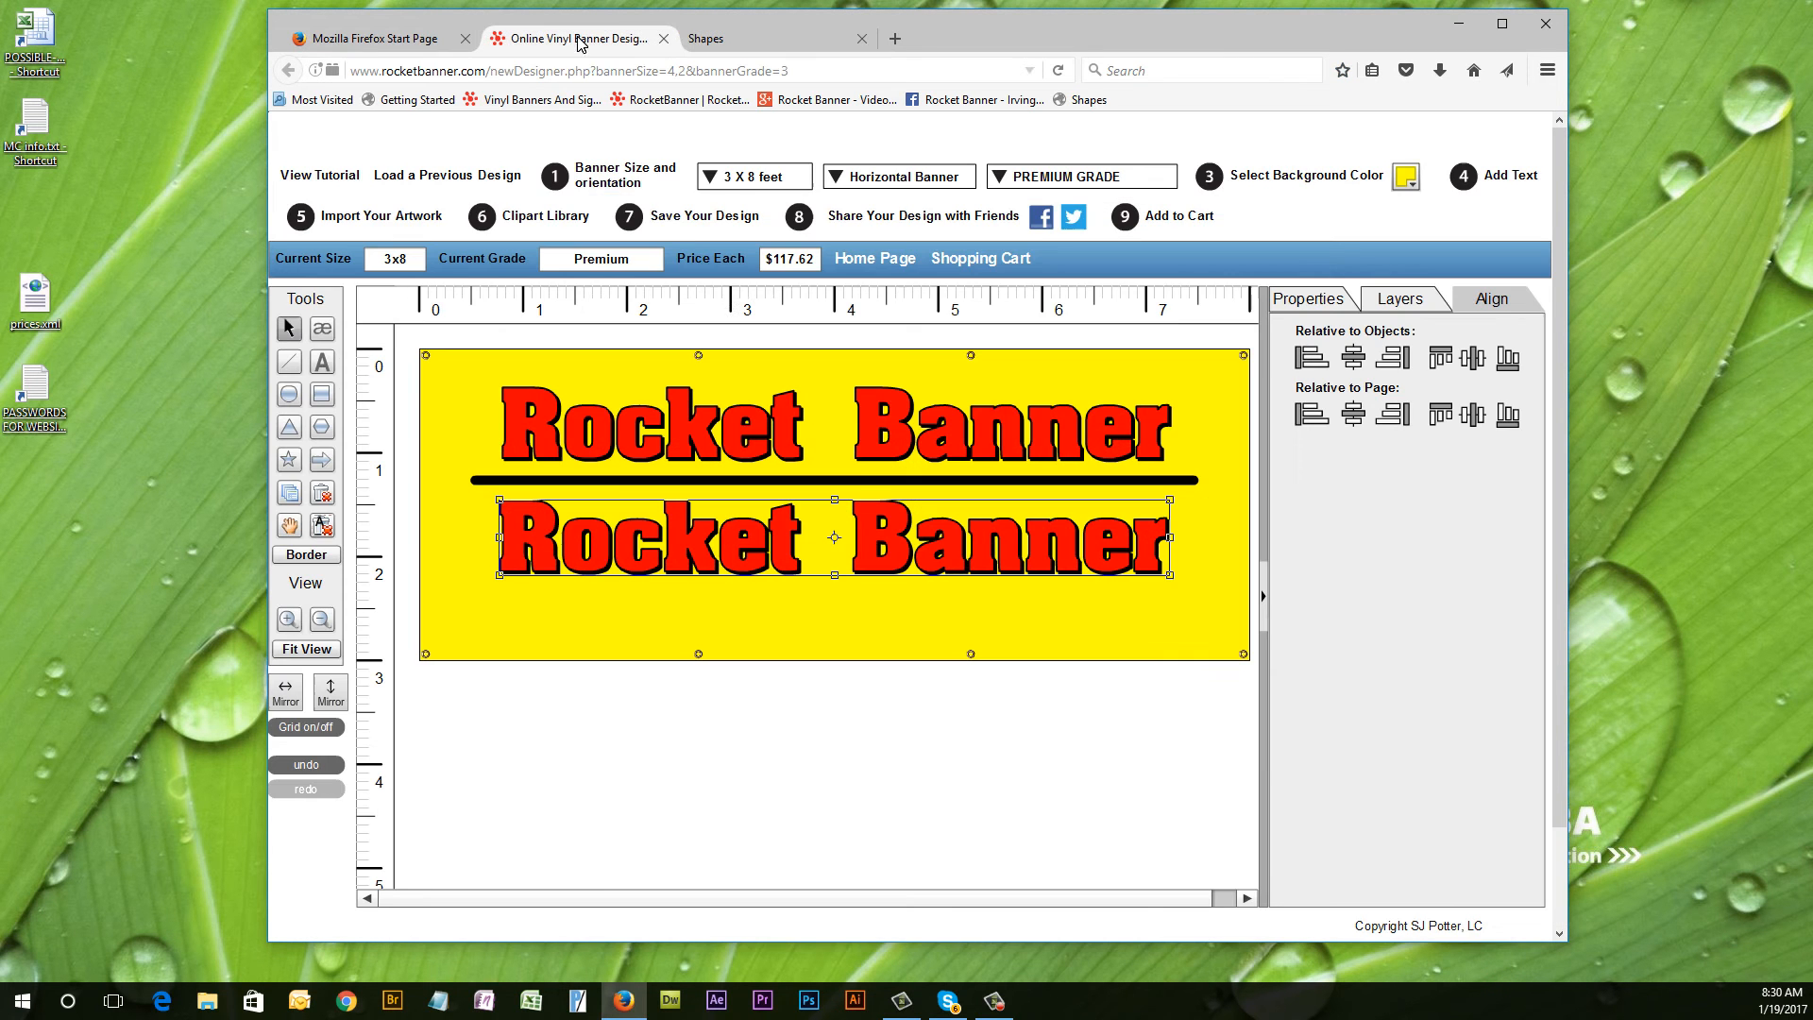
pyautogui.click(844, 488)
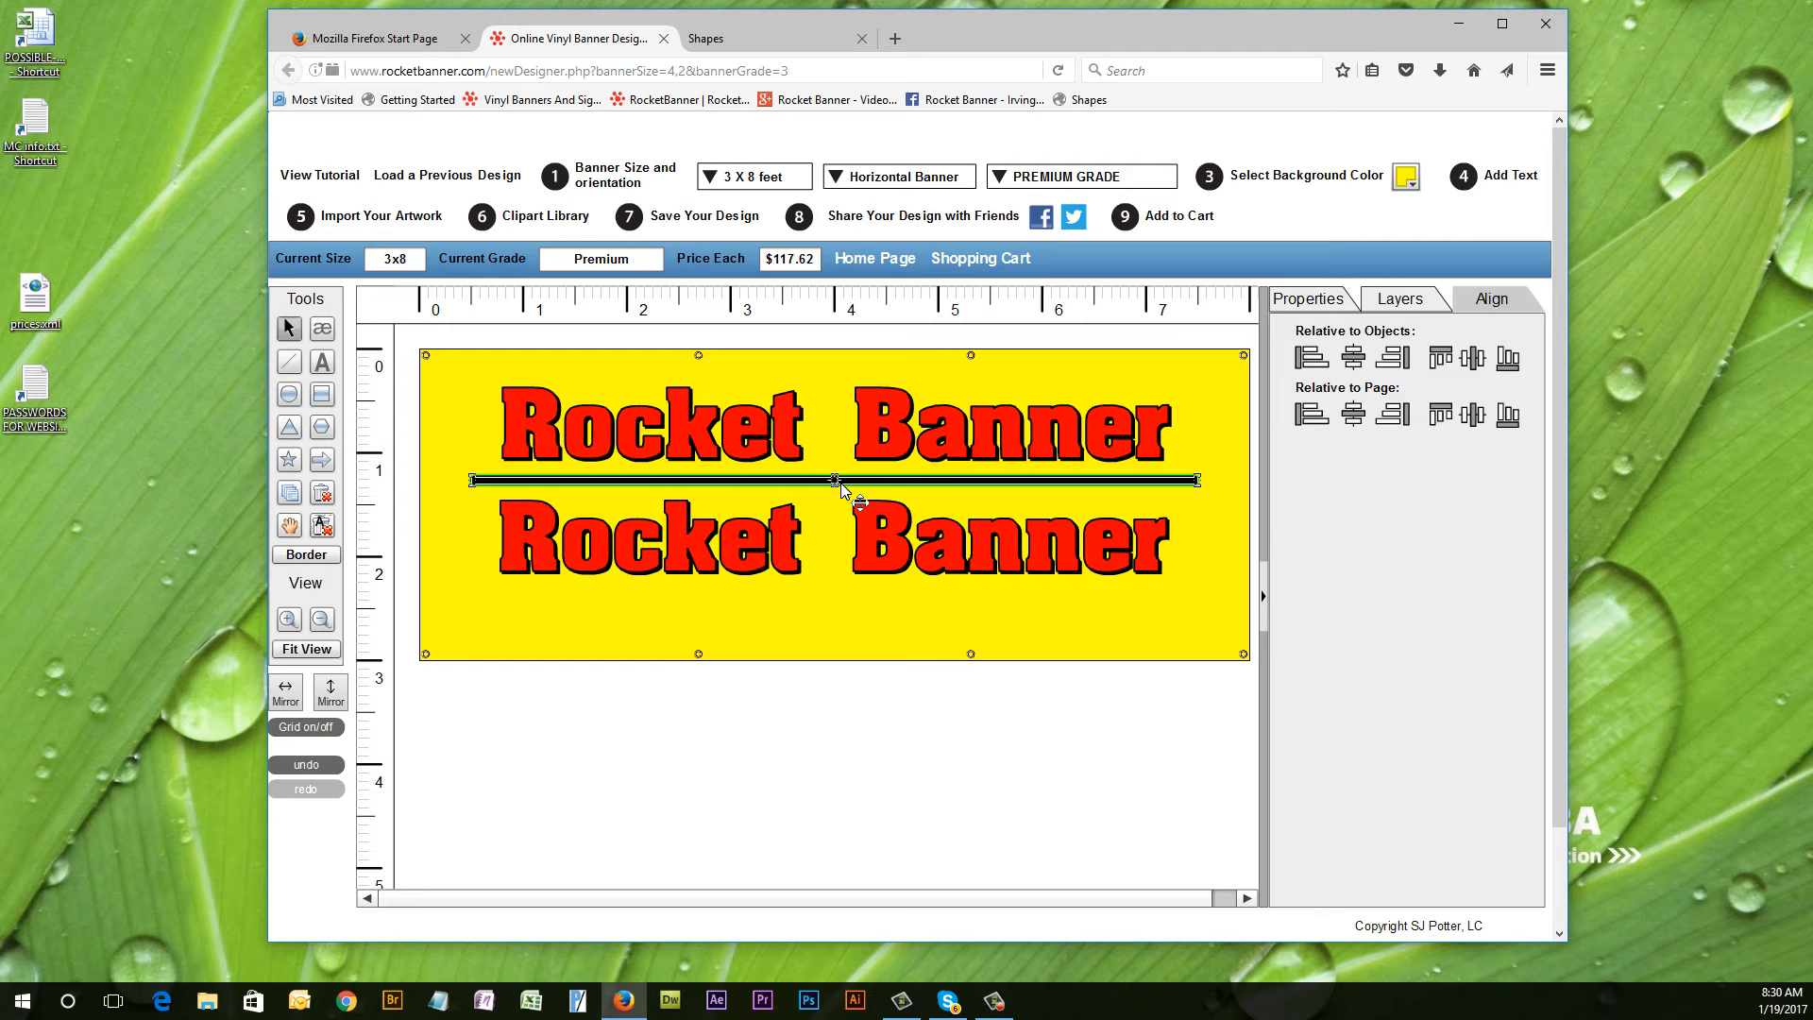
pyautogui.press('Delete')
pyautogui.click(794, 555)
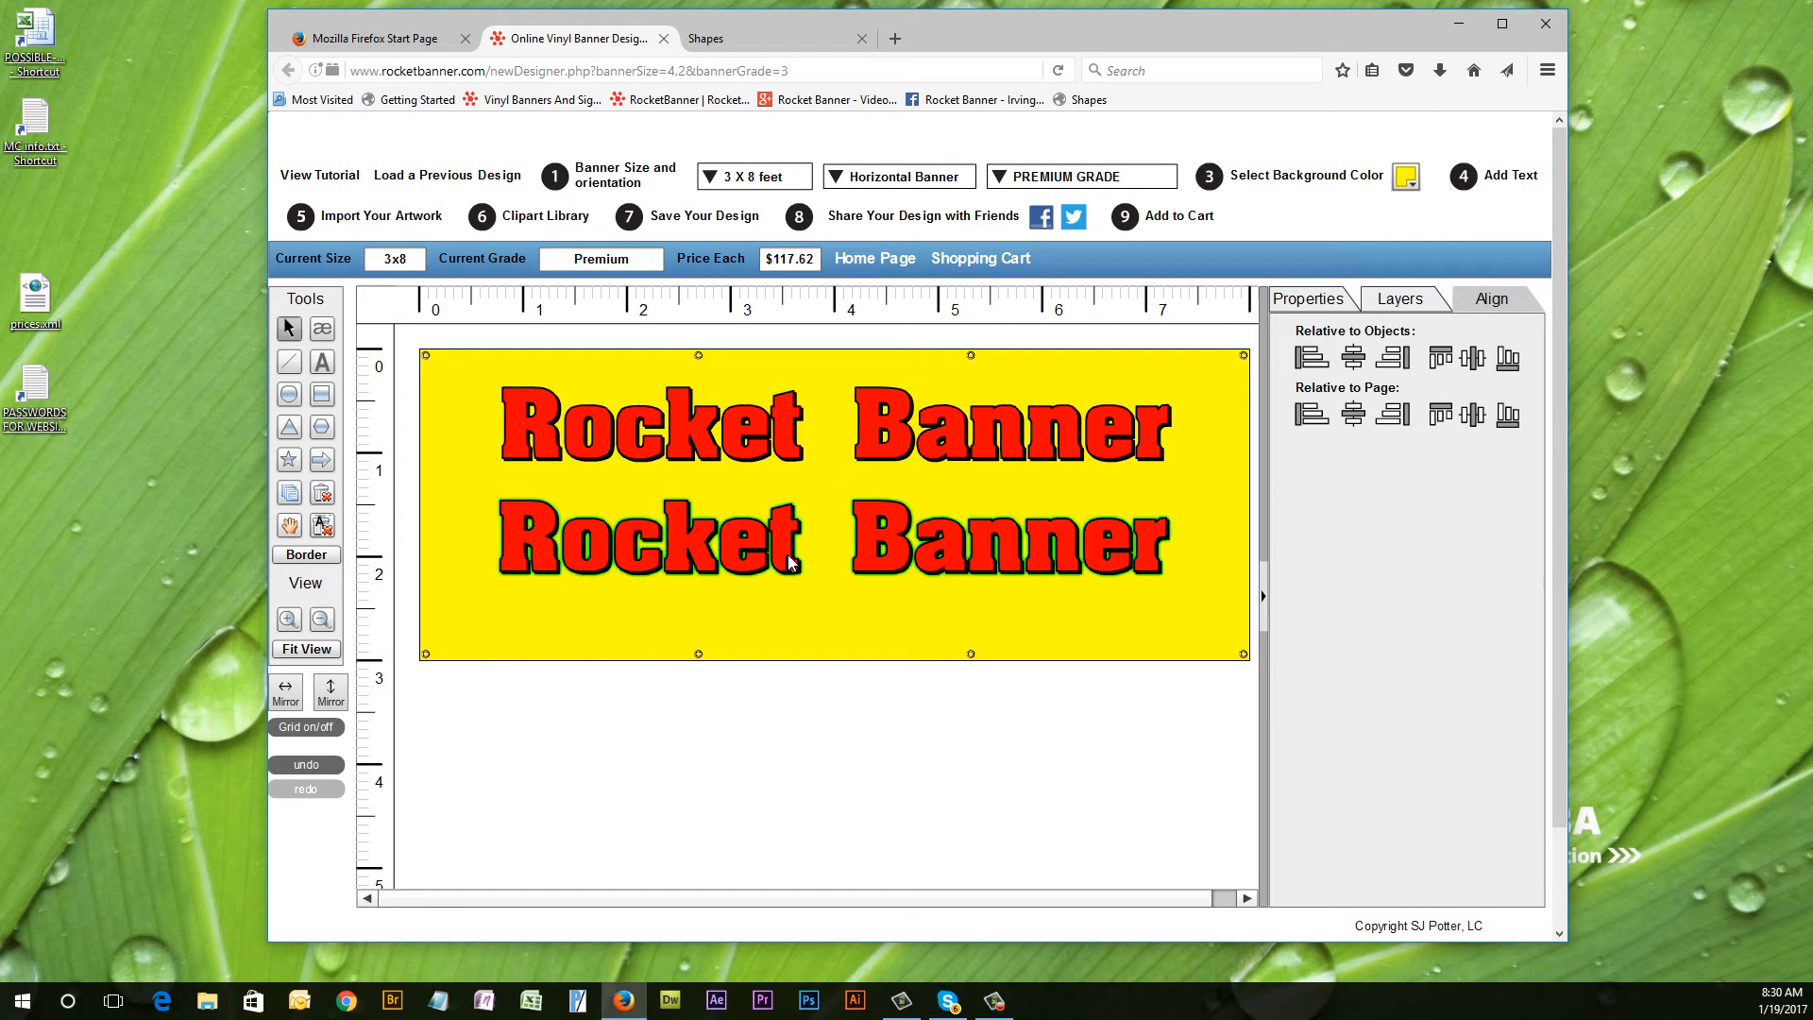
pyautogui.press('Delete')
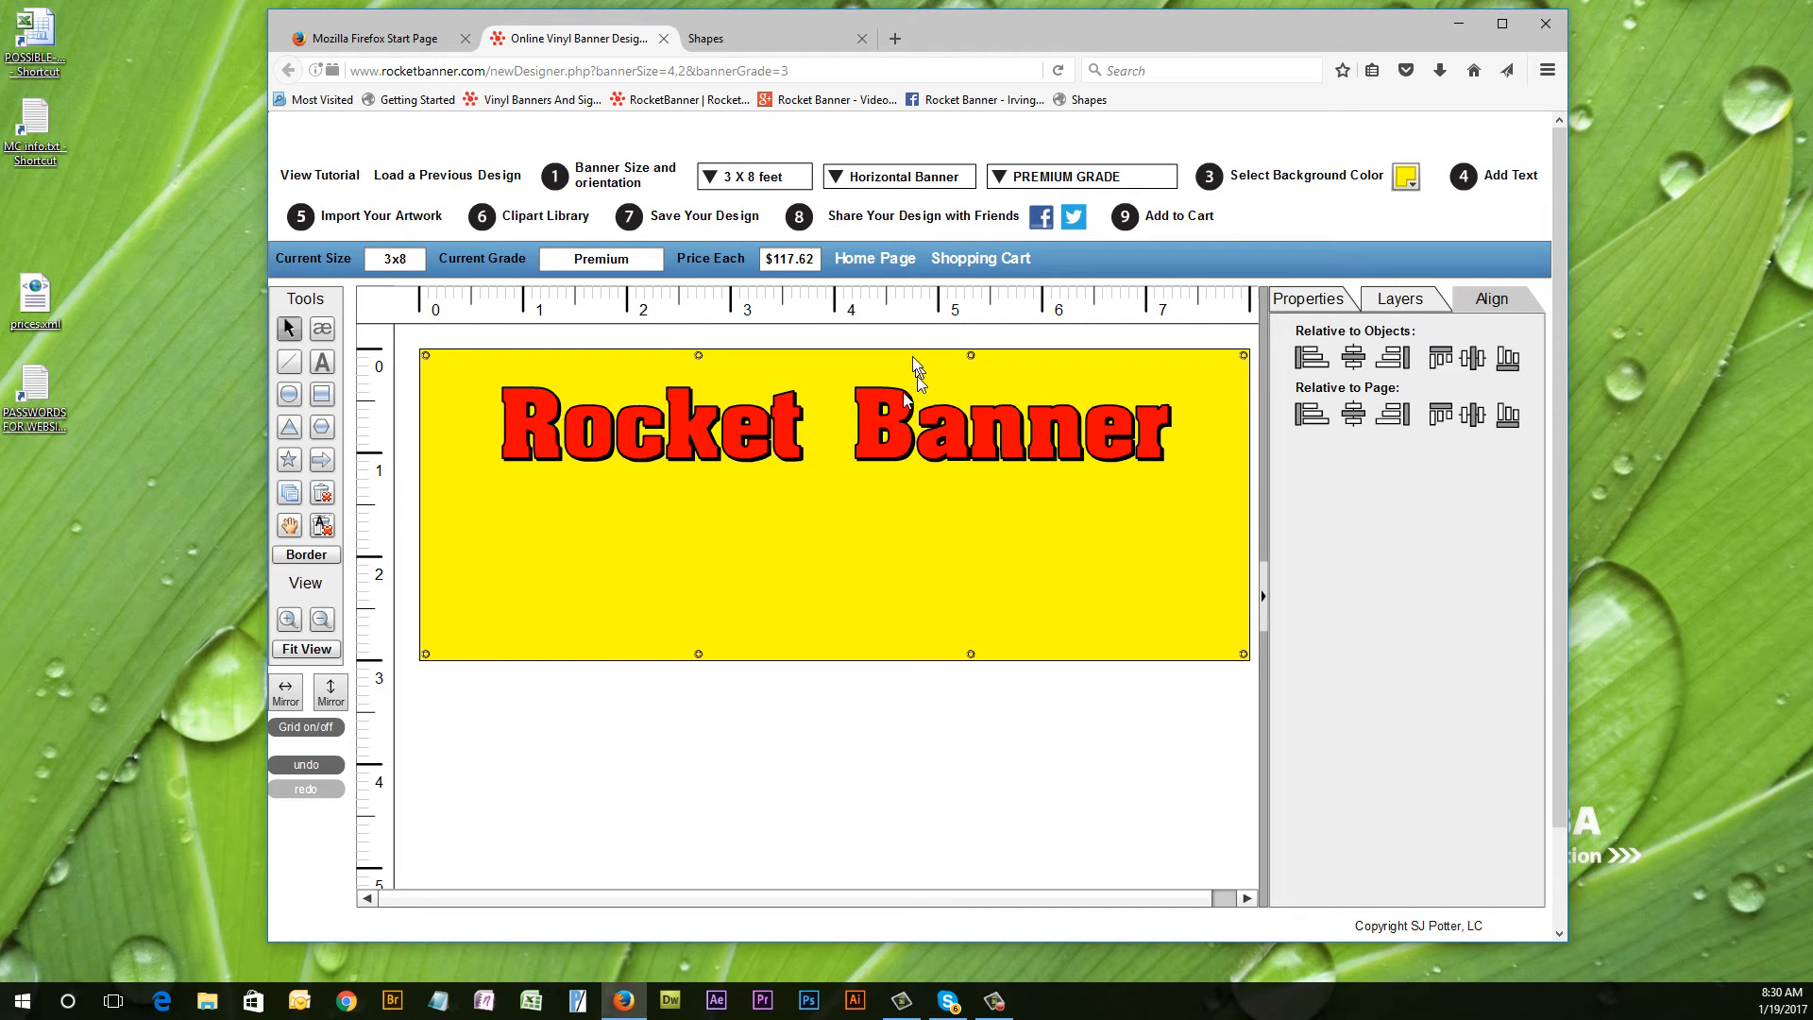
# Switch to the hotdealsmaker designer and delete the lower Rocket Banner text row.
pyautogui.click(783, 39)
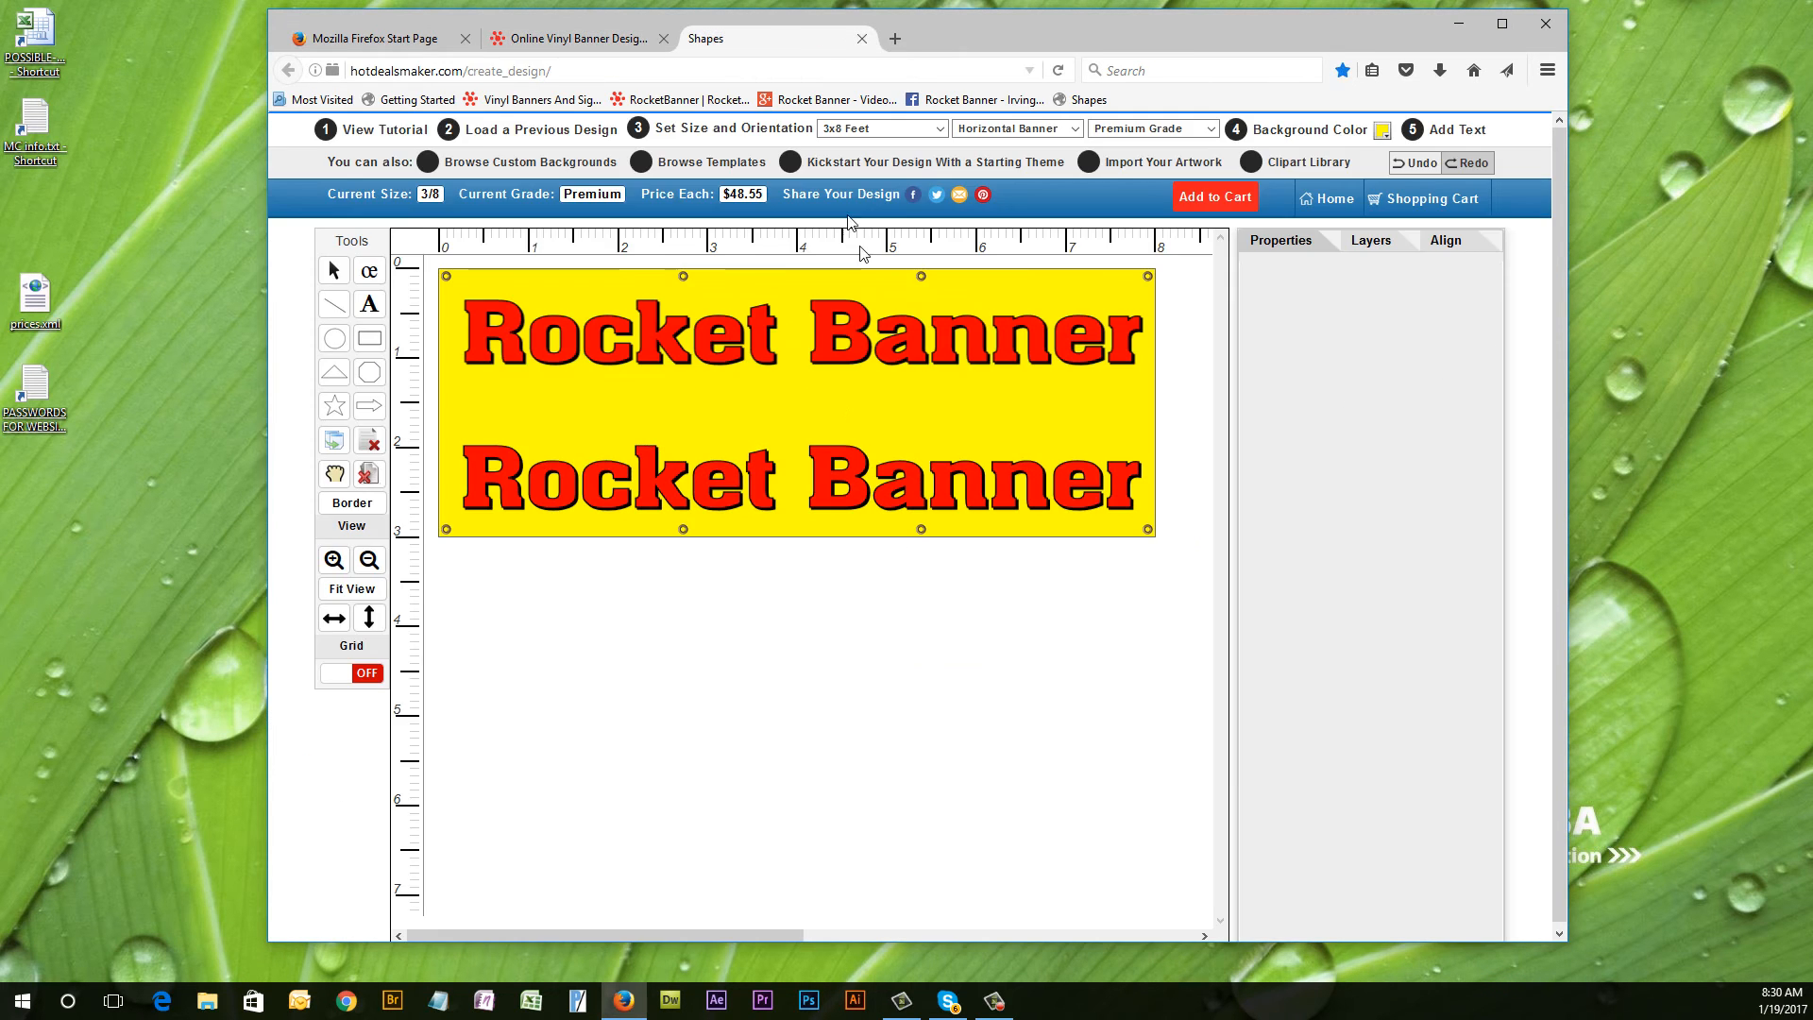
pyautogui.click(836, 458)
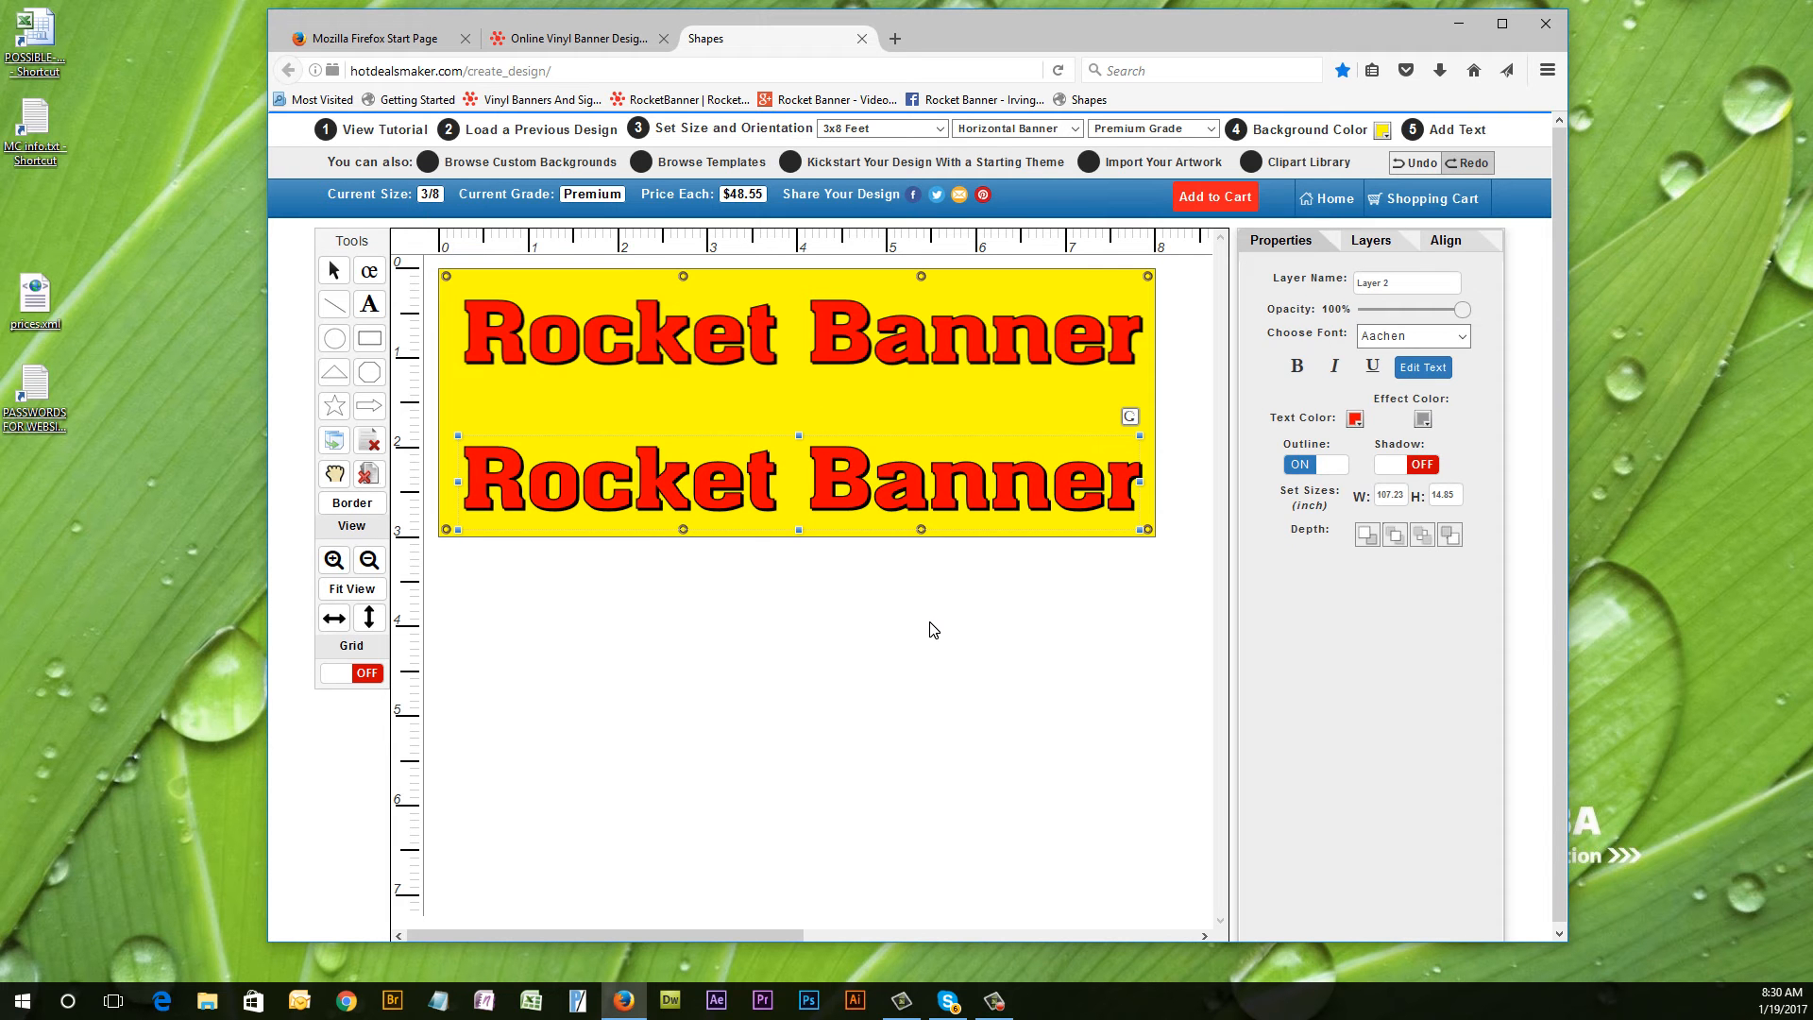
pyautogui.press('Delete')
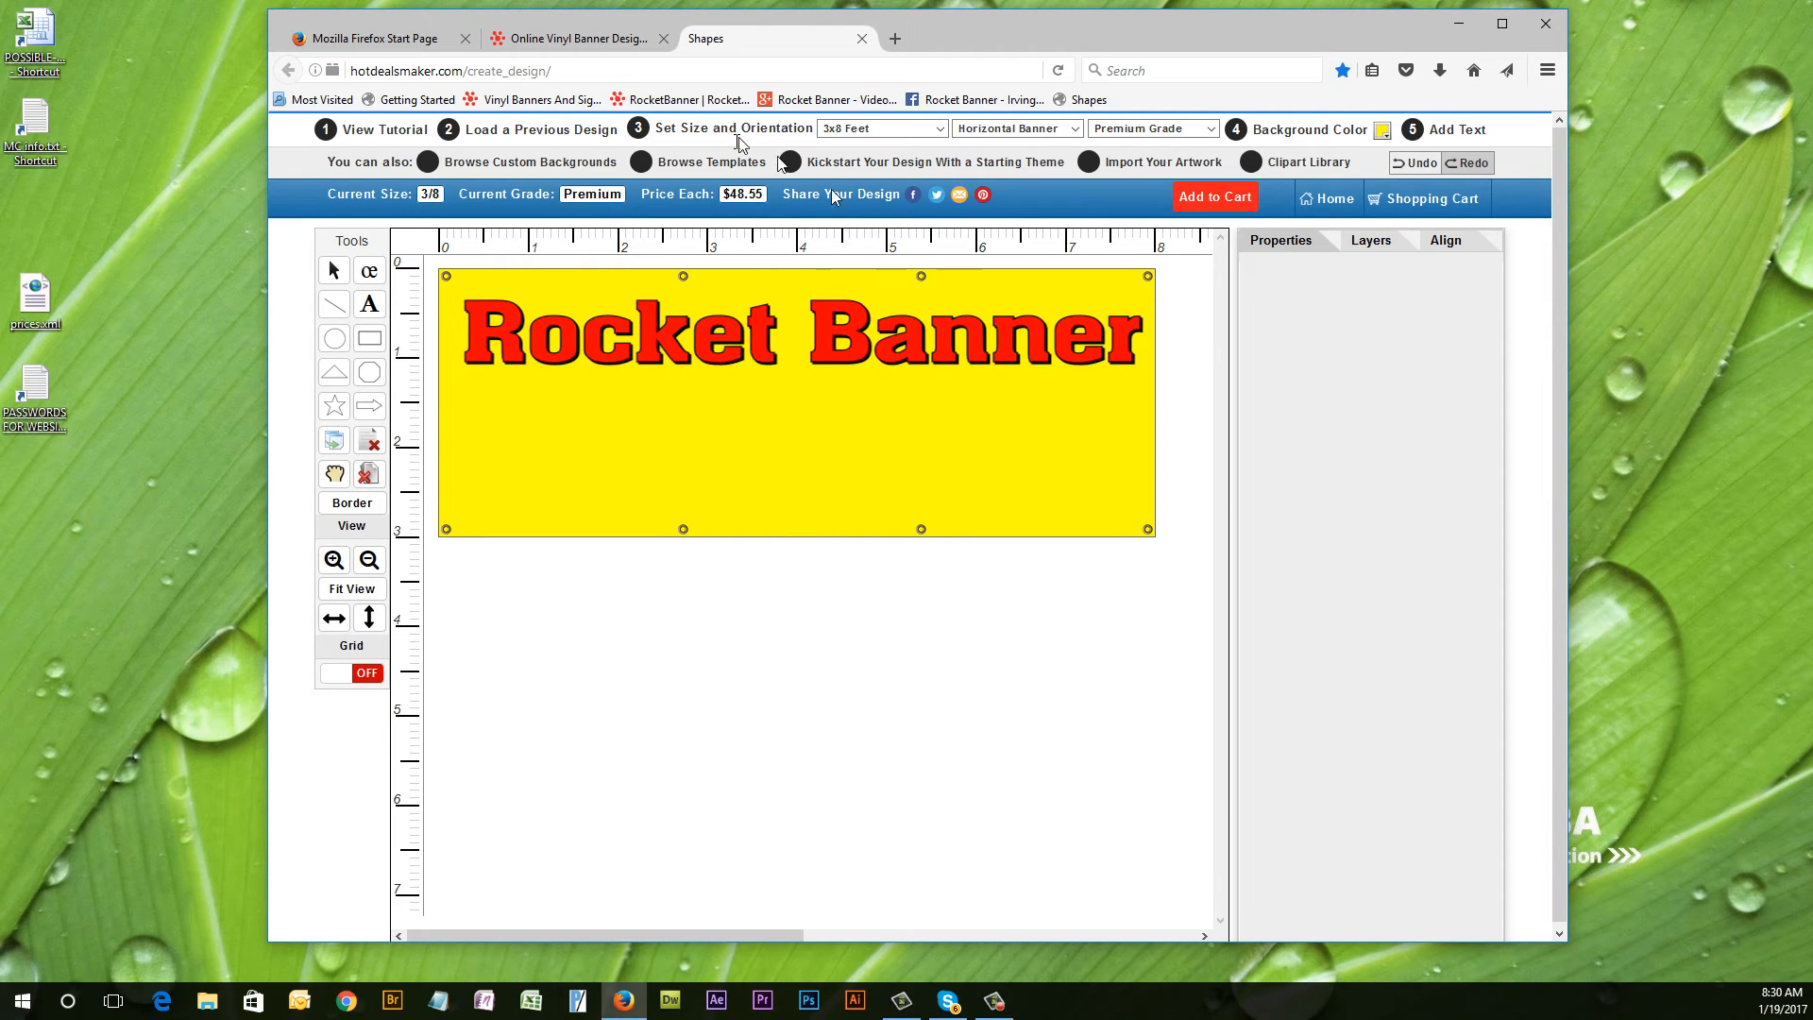
# Switch to the RocketBanner designer, start importing artwork and accept the artwork quality notice.
pyautogui.click(576, 39)
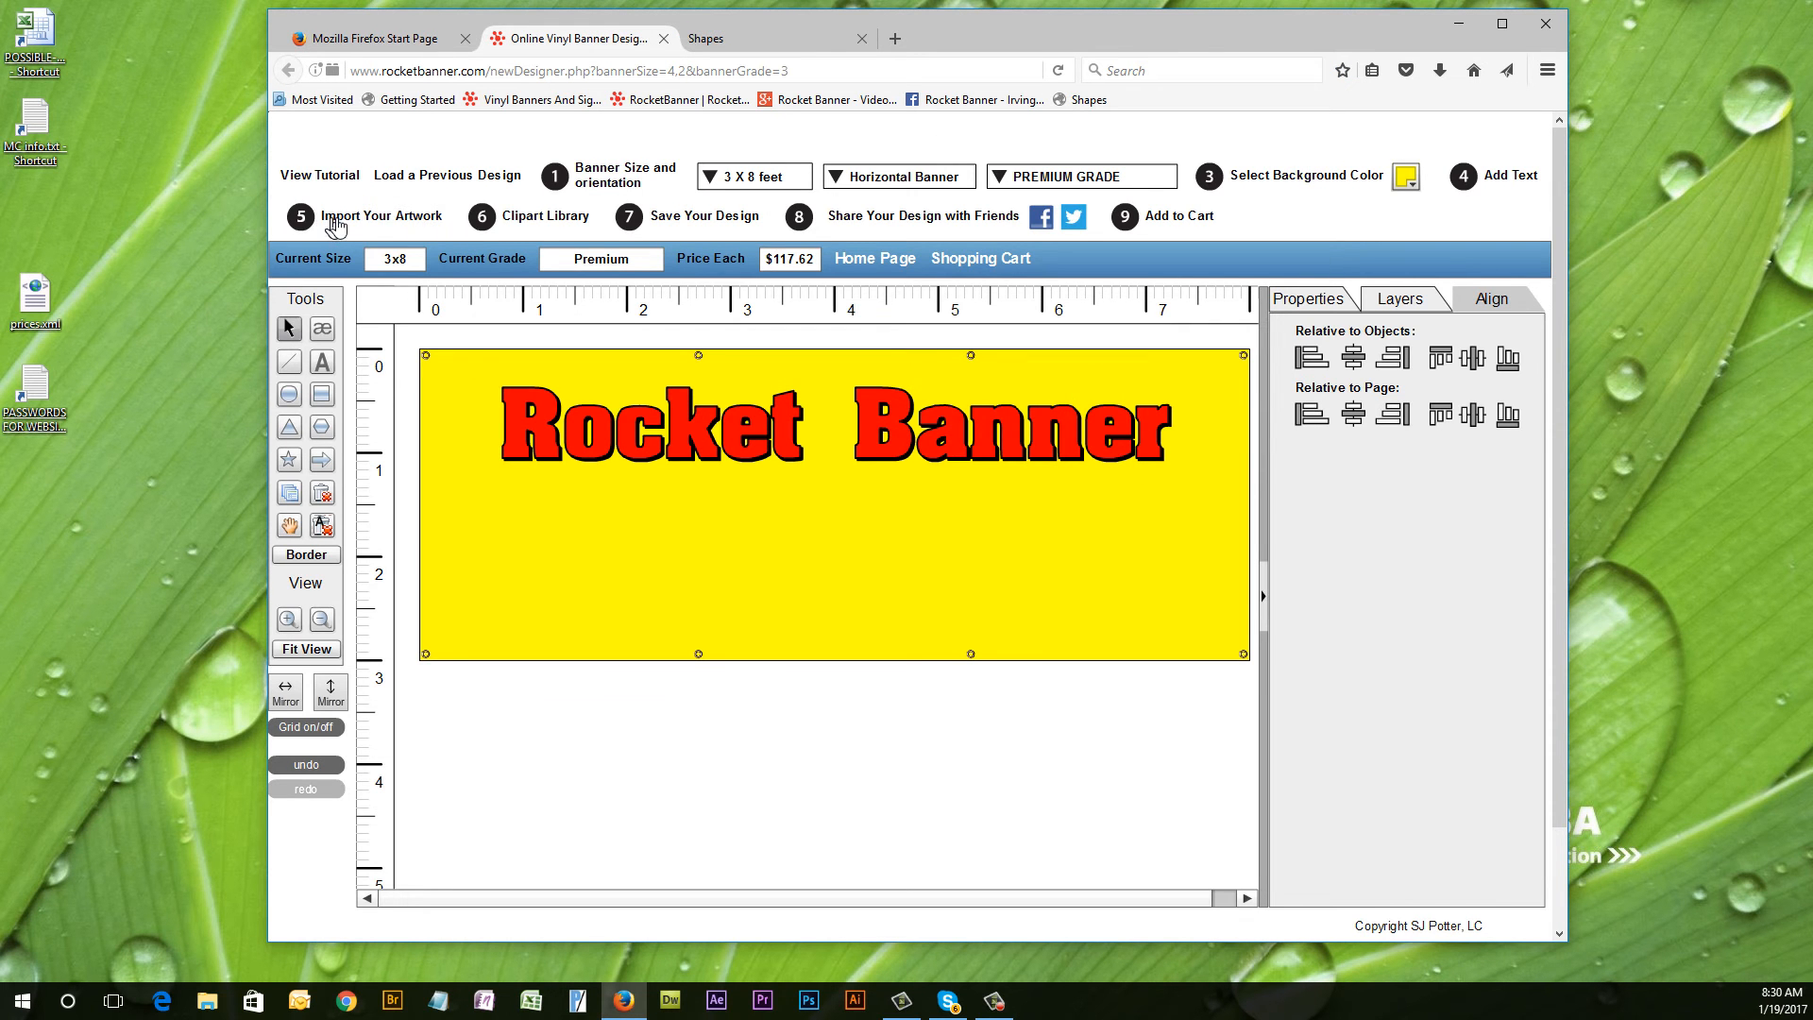
pyautogui.click(333, 219)
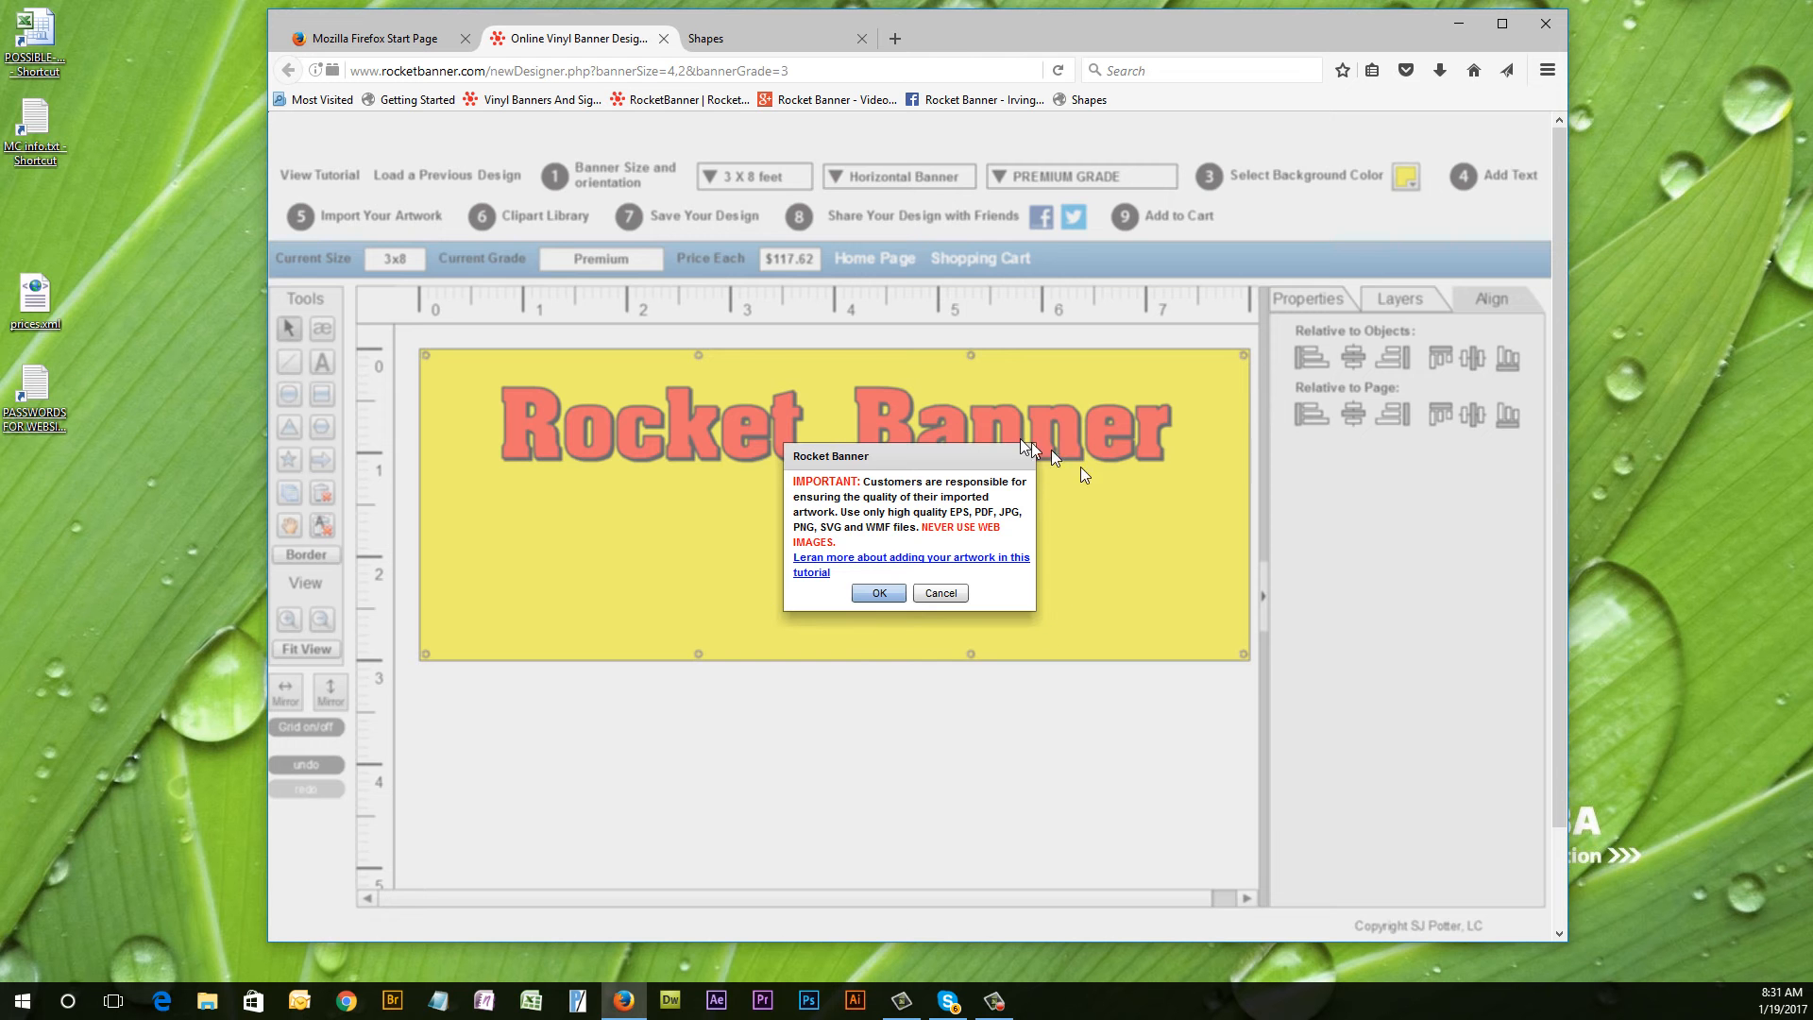
pyautogui.click(876, 595)
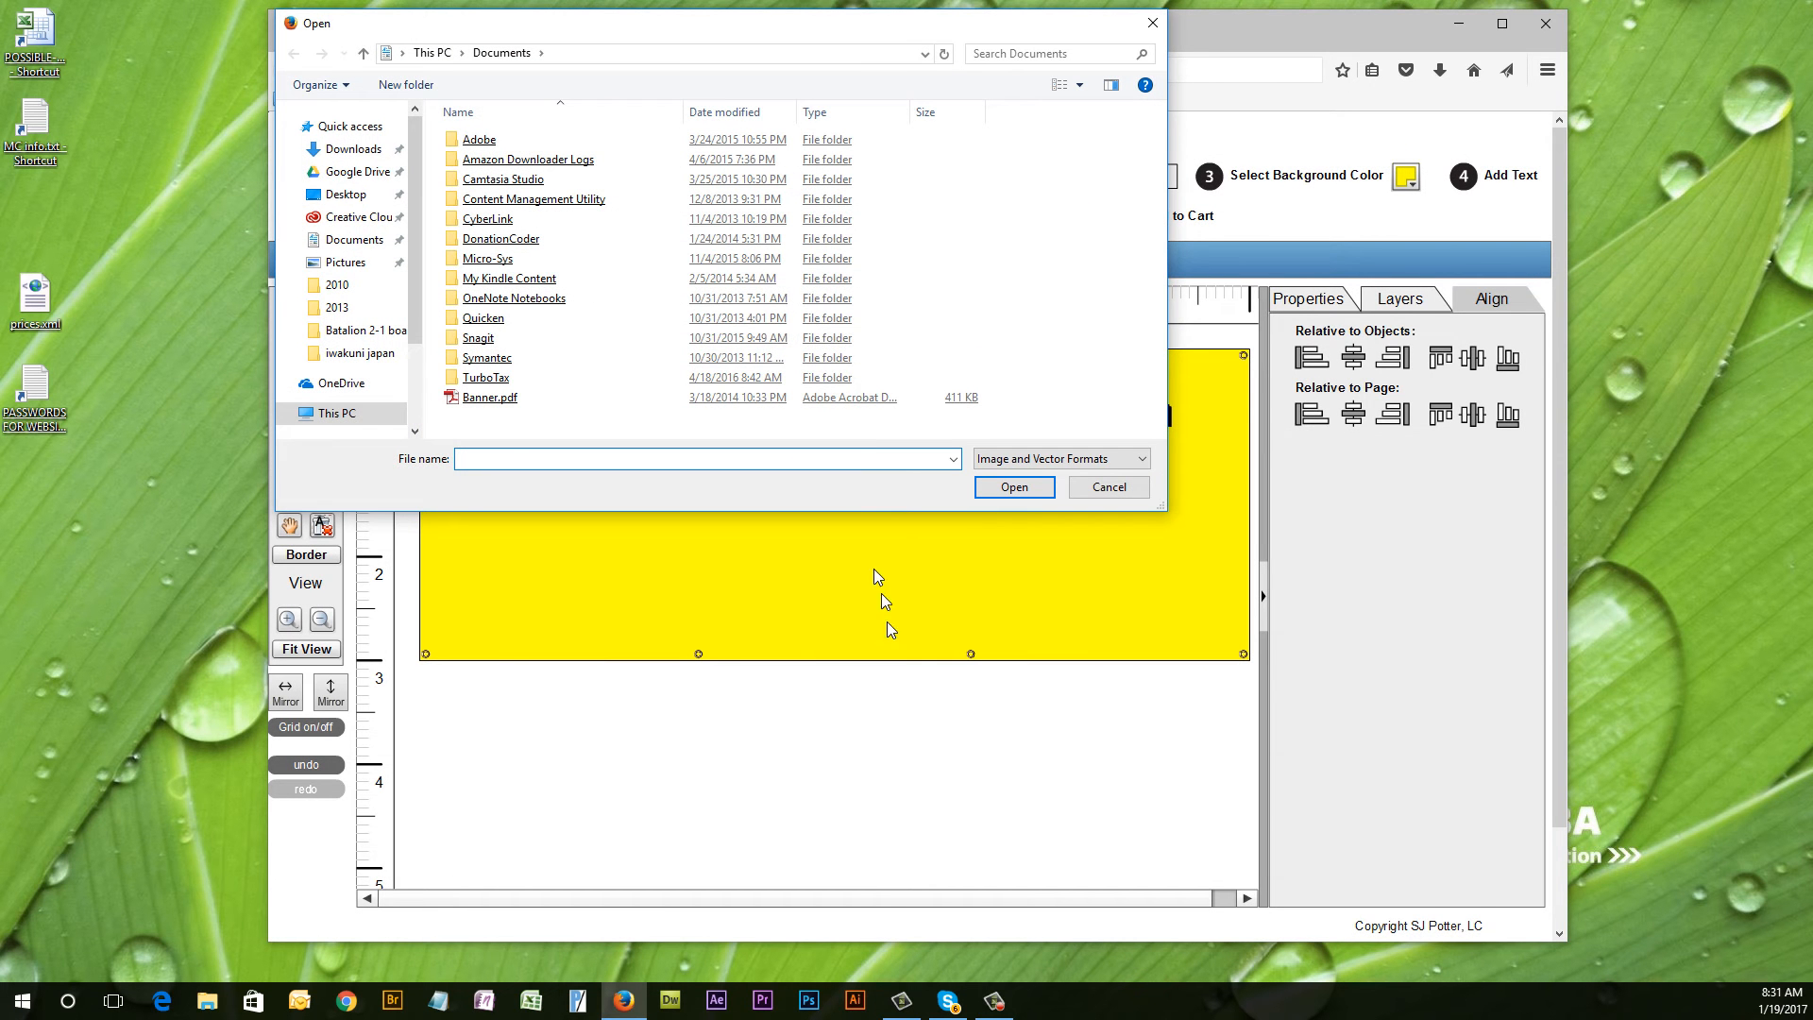
# Enlarge the file dialog and its folder tree, and open TEST BANNERS AND SIGNS under EVERYTHING DRIVE on DATA (D:).
pyautogui.moveTo(417, 203)
pyautogui.mouseDown()
pyautogui.moveTo(415, 246)
pyautogui.moveTo(419, 182)
pyautogui.mouseUp()
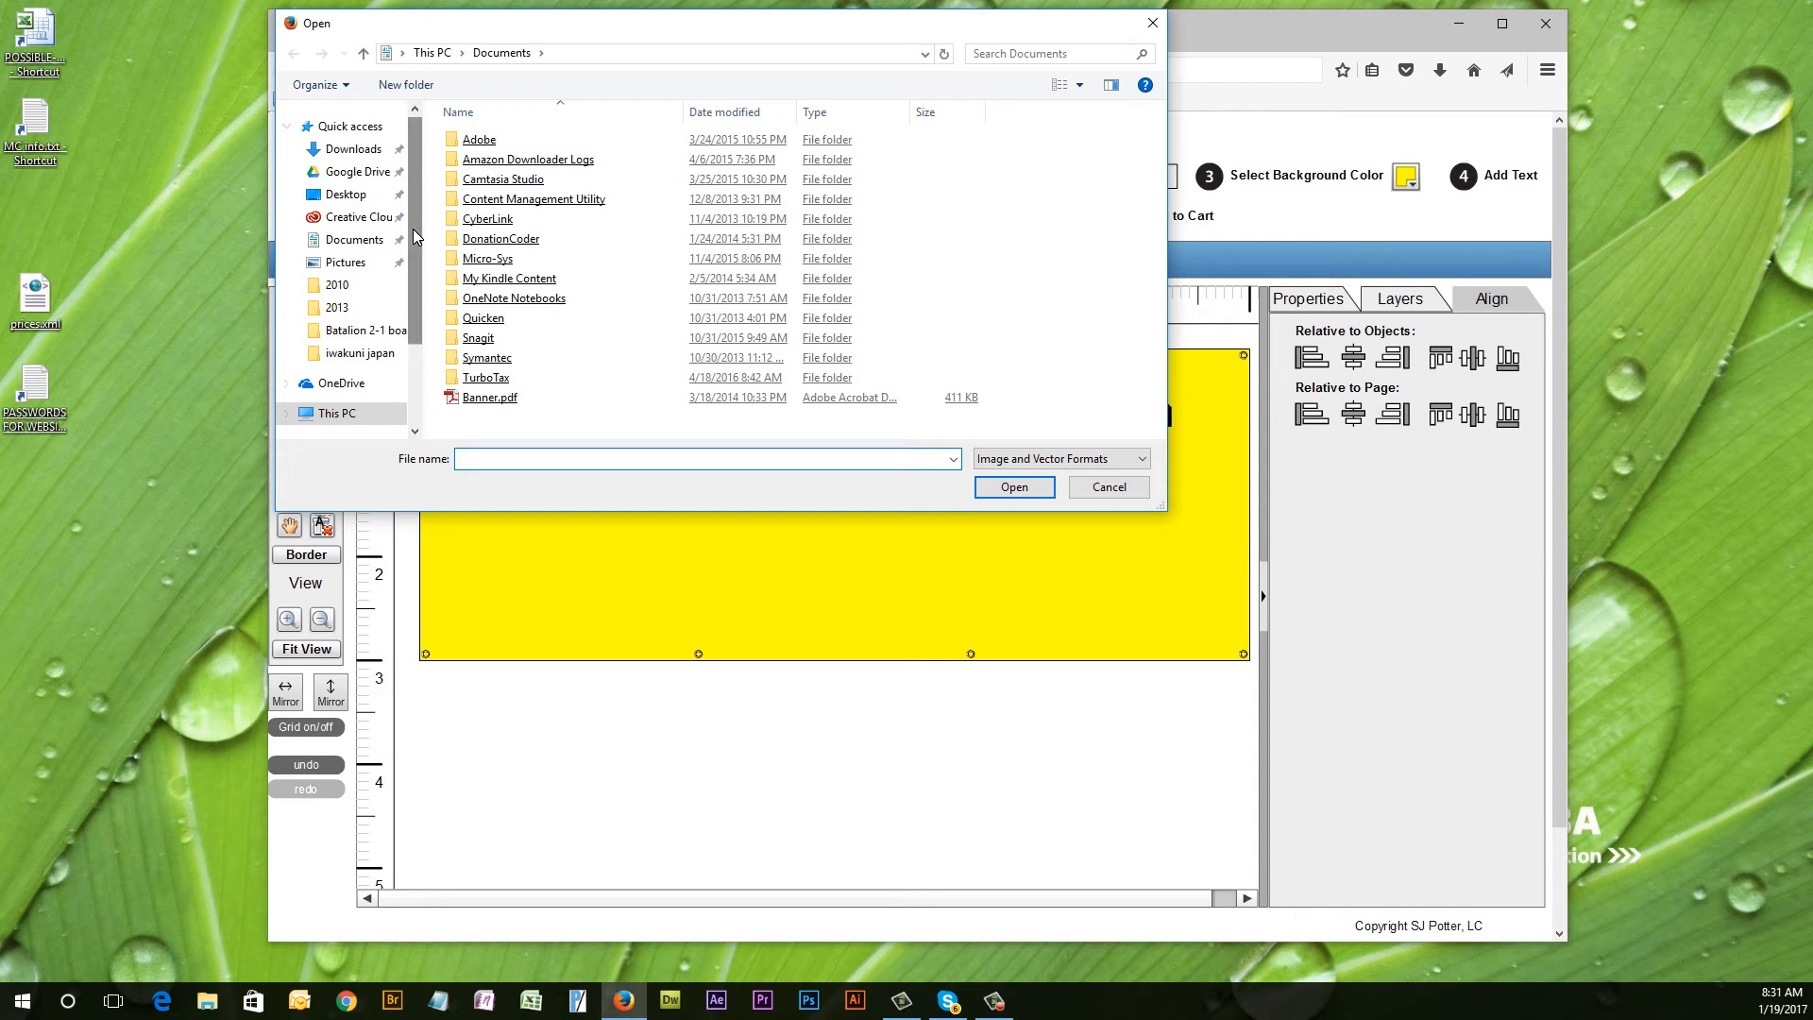
pyautogui.moveTo(417, 234); pyautogui.dragTo(416, 314)
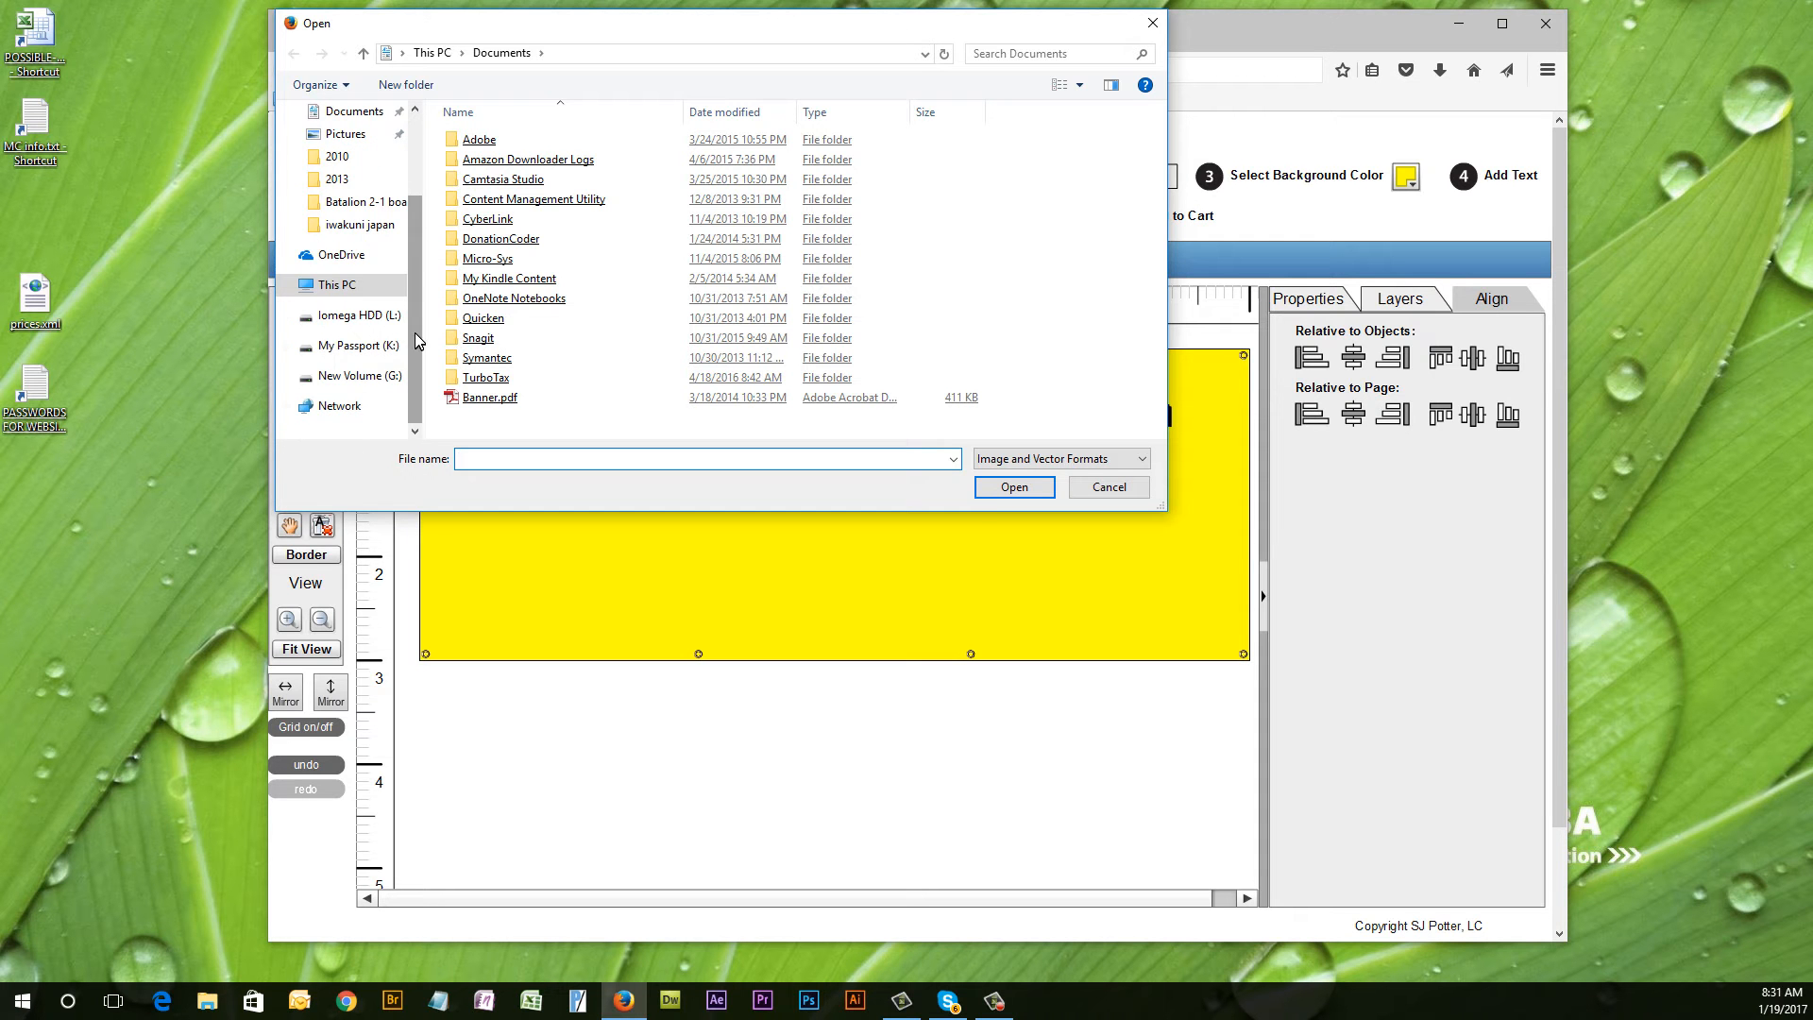
pyautogui.click(287, 285)
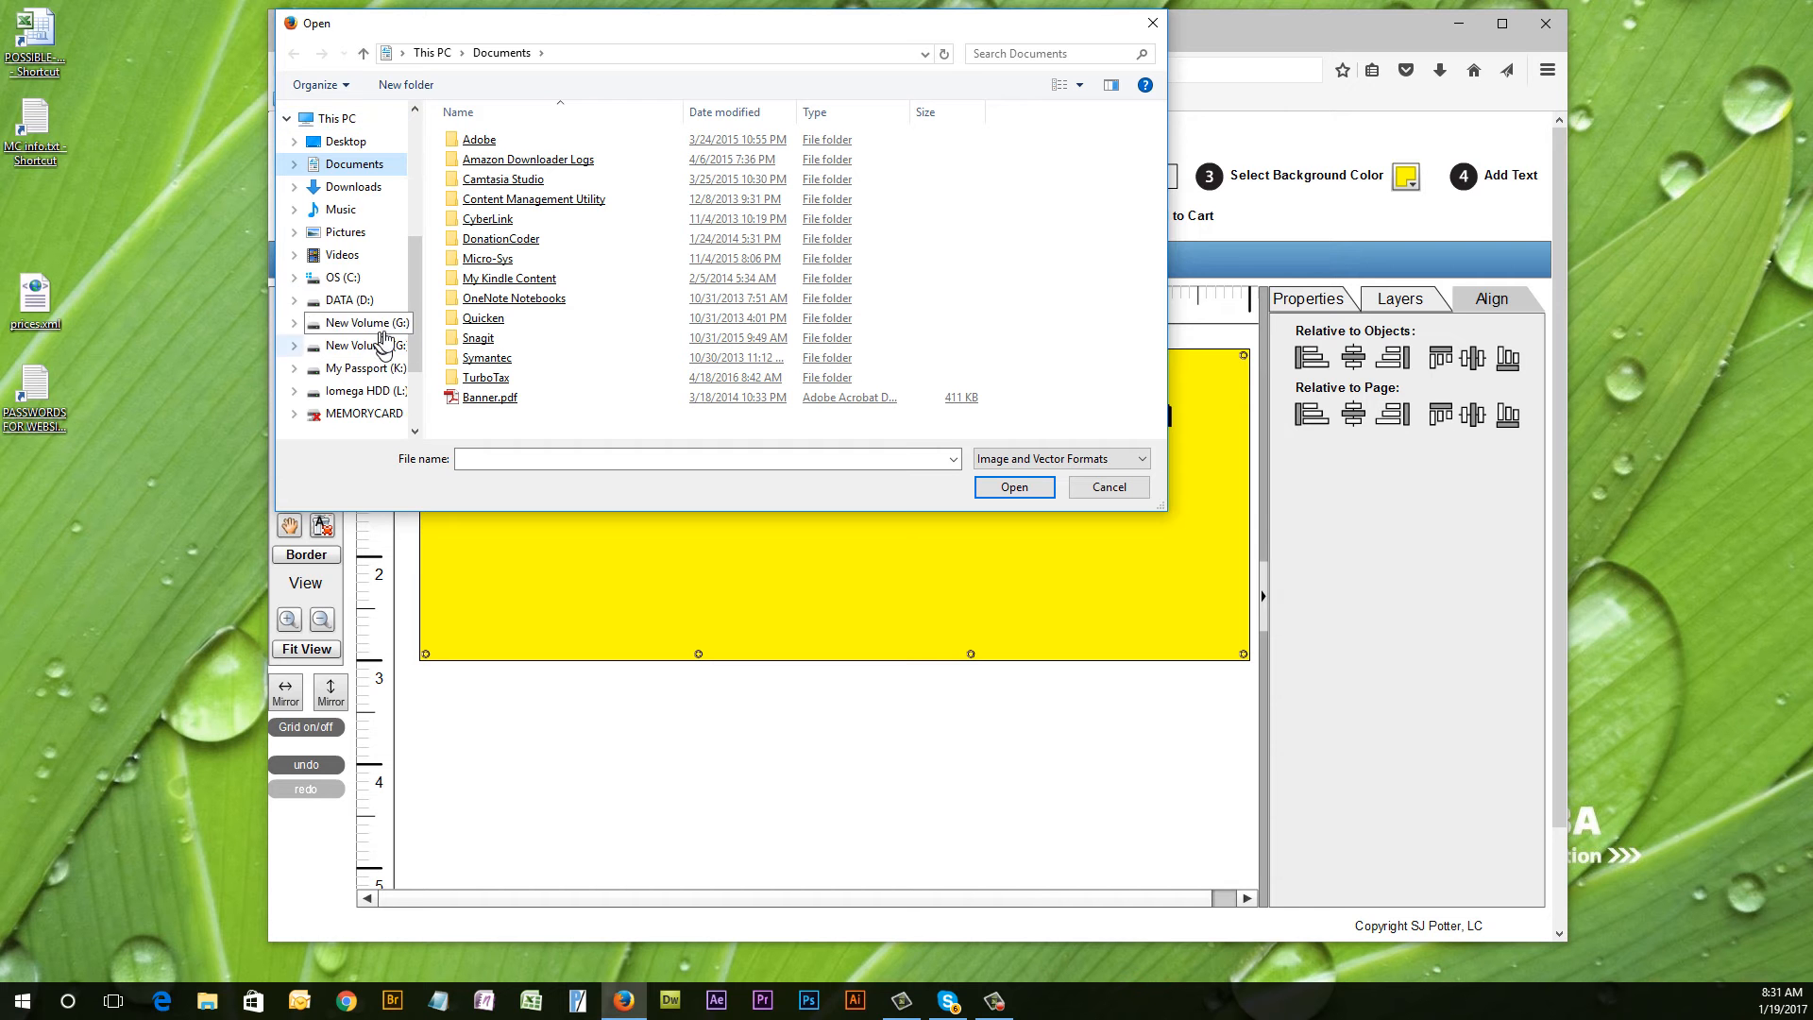
pyautogui.click(294, 300)
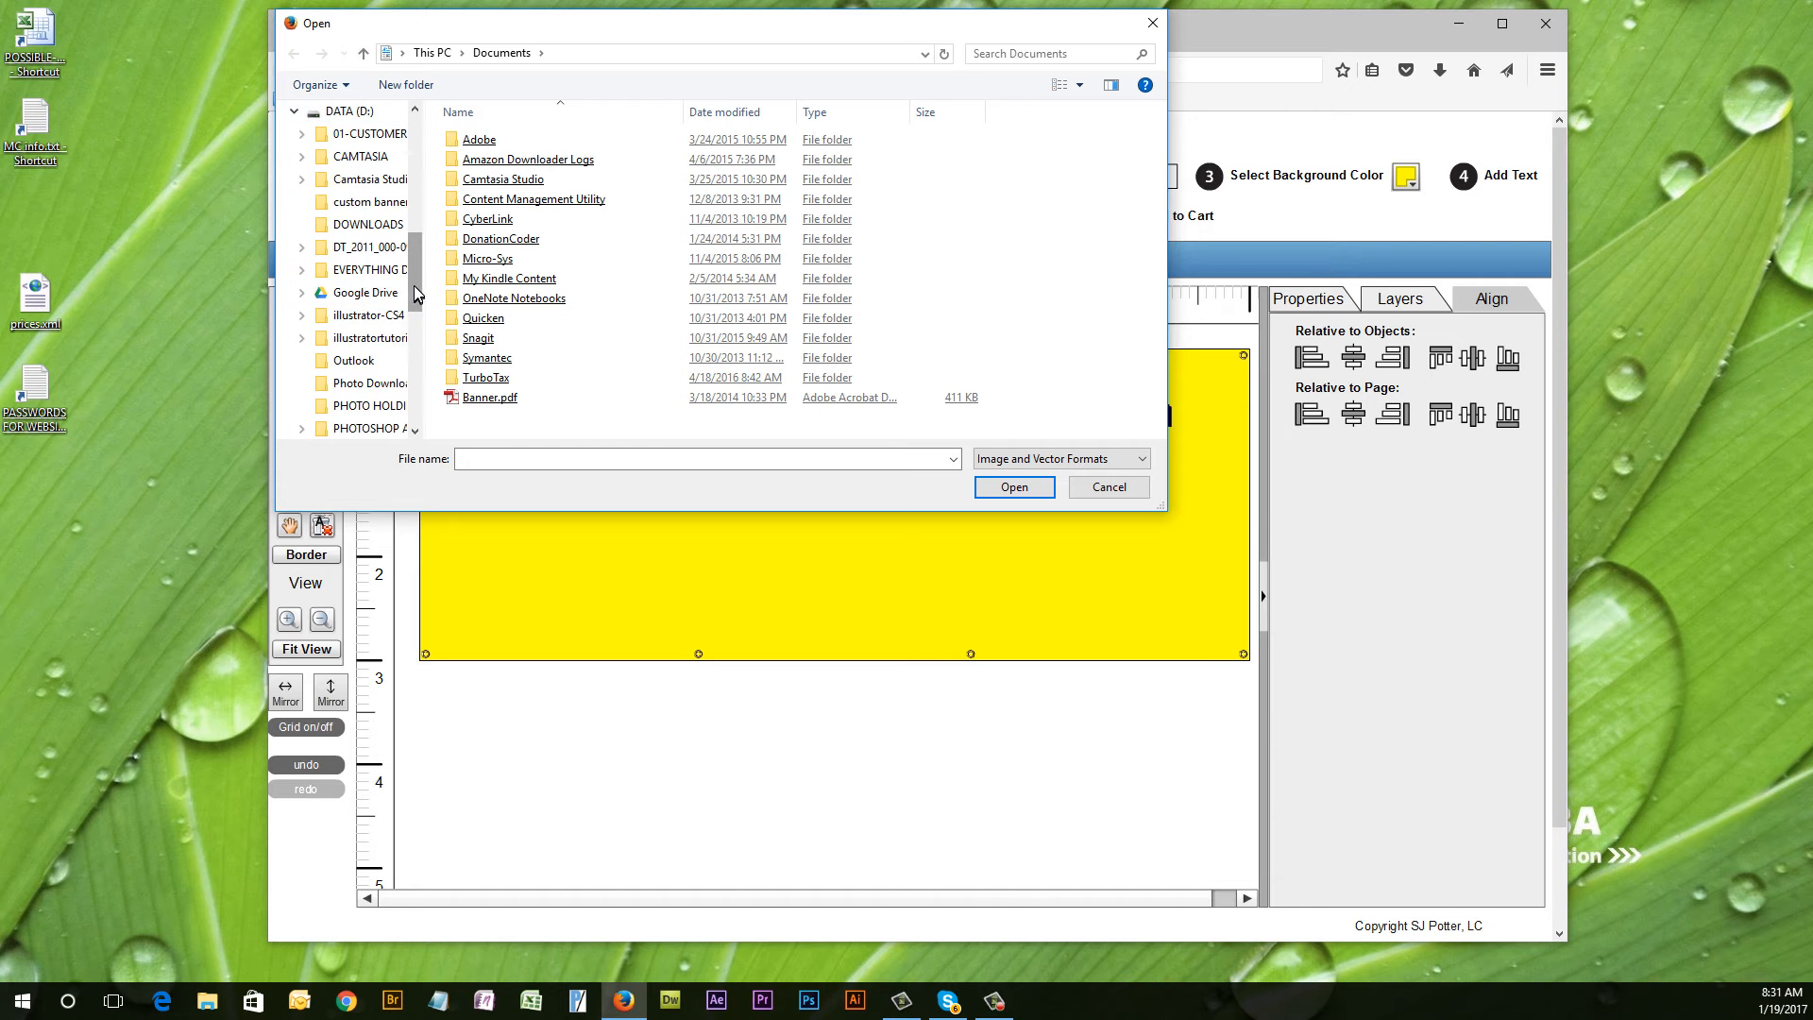
pyautogui.moveTo(416, 298); pyautogui.dragTo(419, 351)
pyautogui.scroll(2, 405, 273)
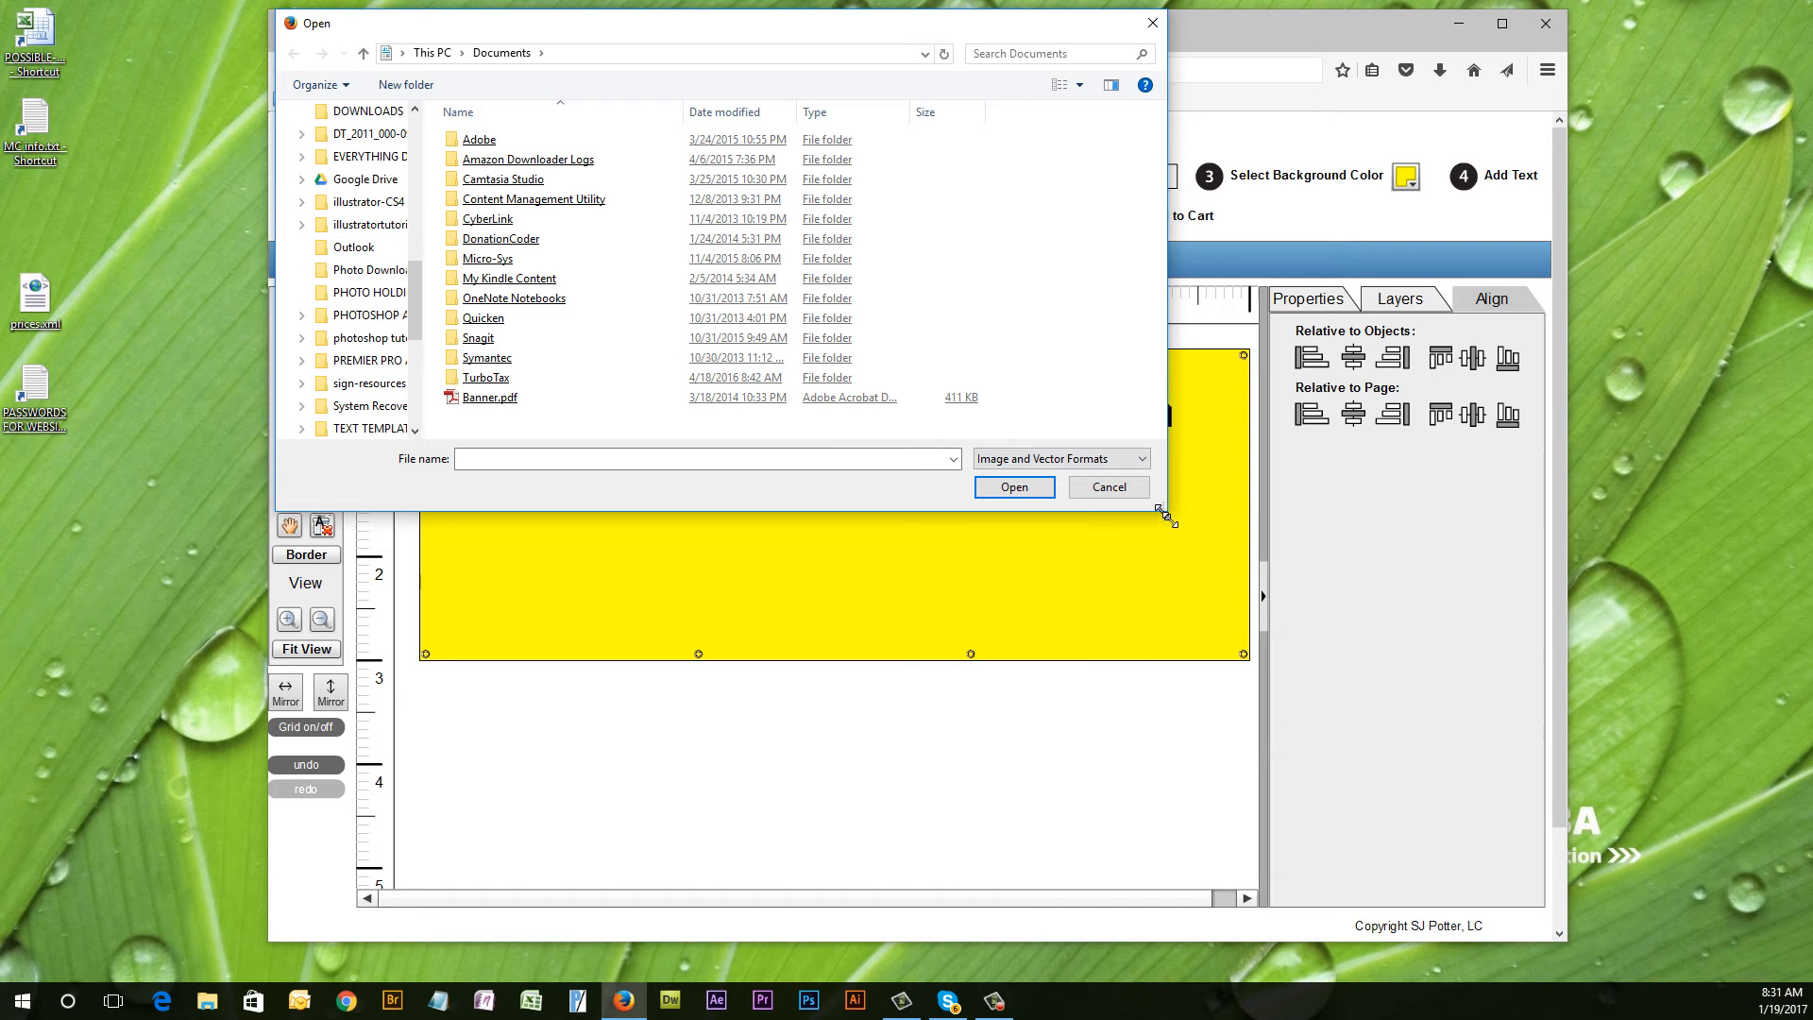
pyautogui.moveTo(1168, 511); pyautogui.dragTo(1440, 772)
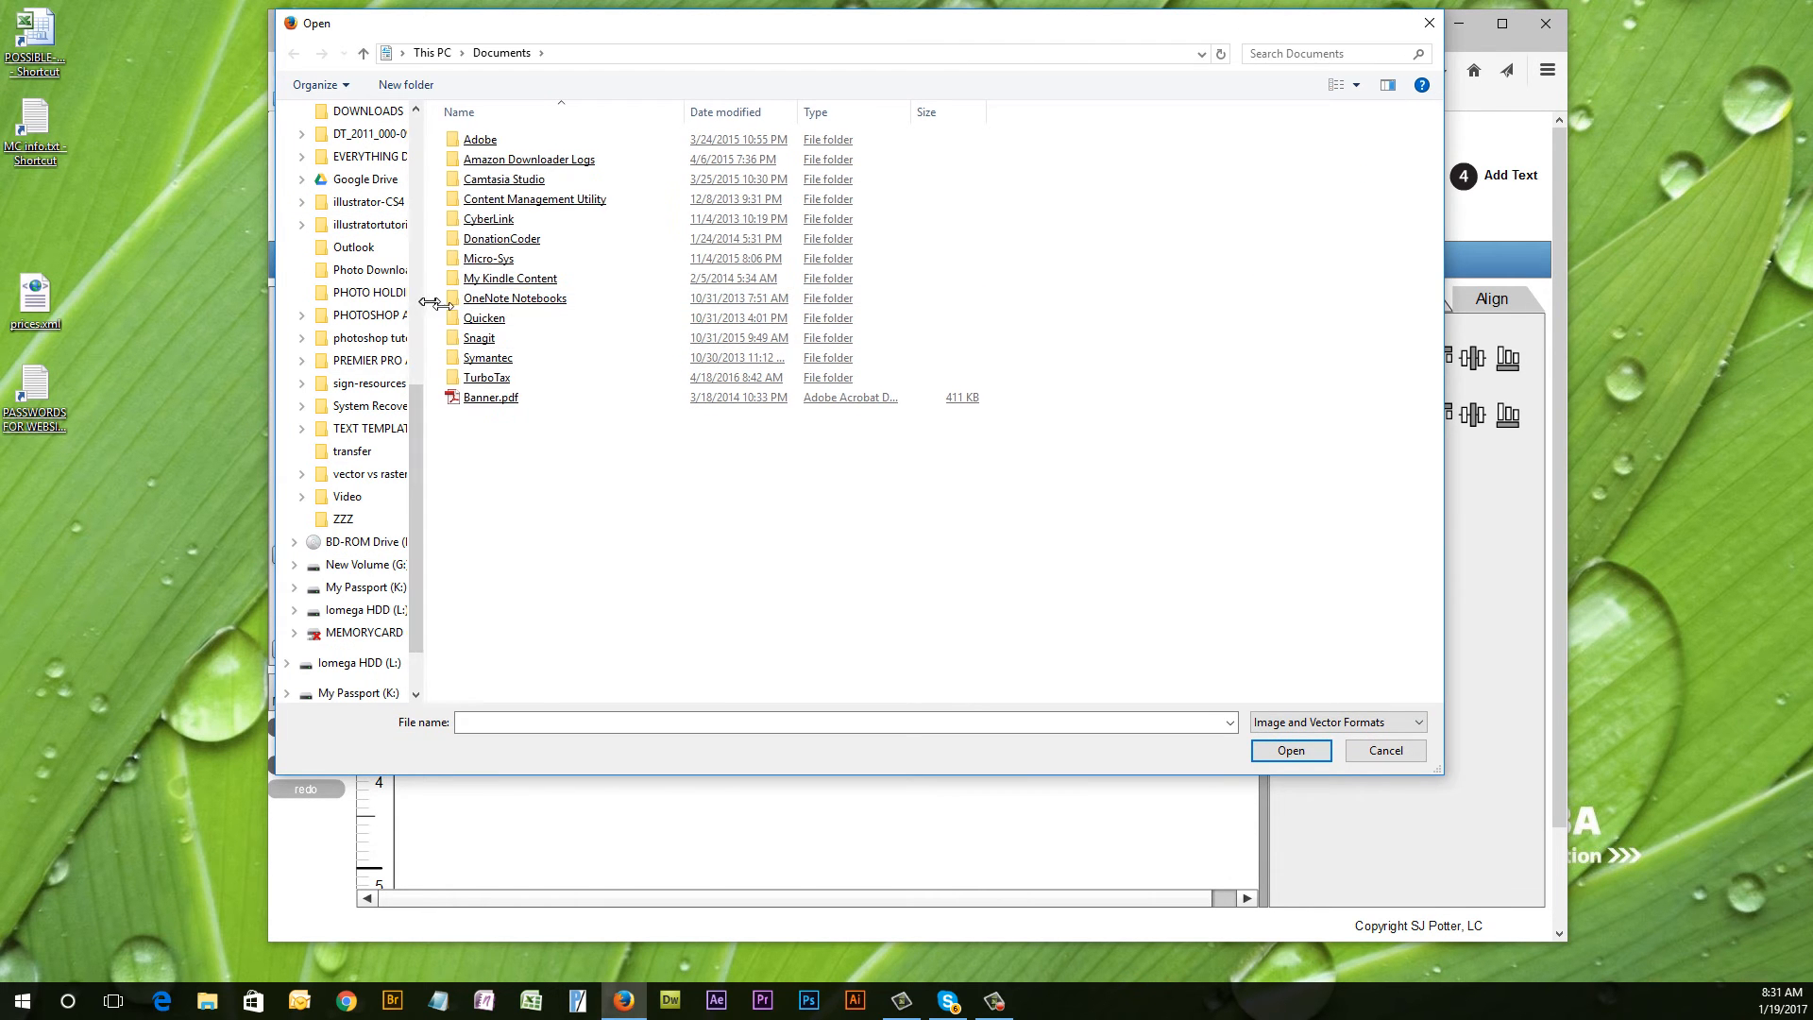
pyautogui.moveTo(418, 304); pyautogui.dragTo(605, 331)
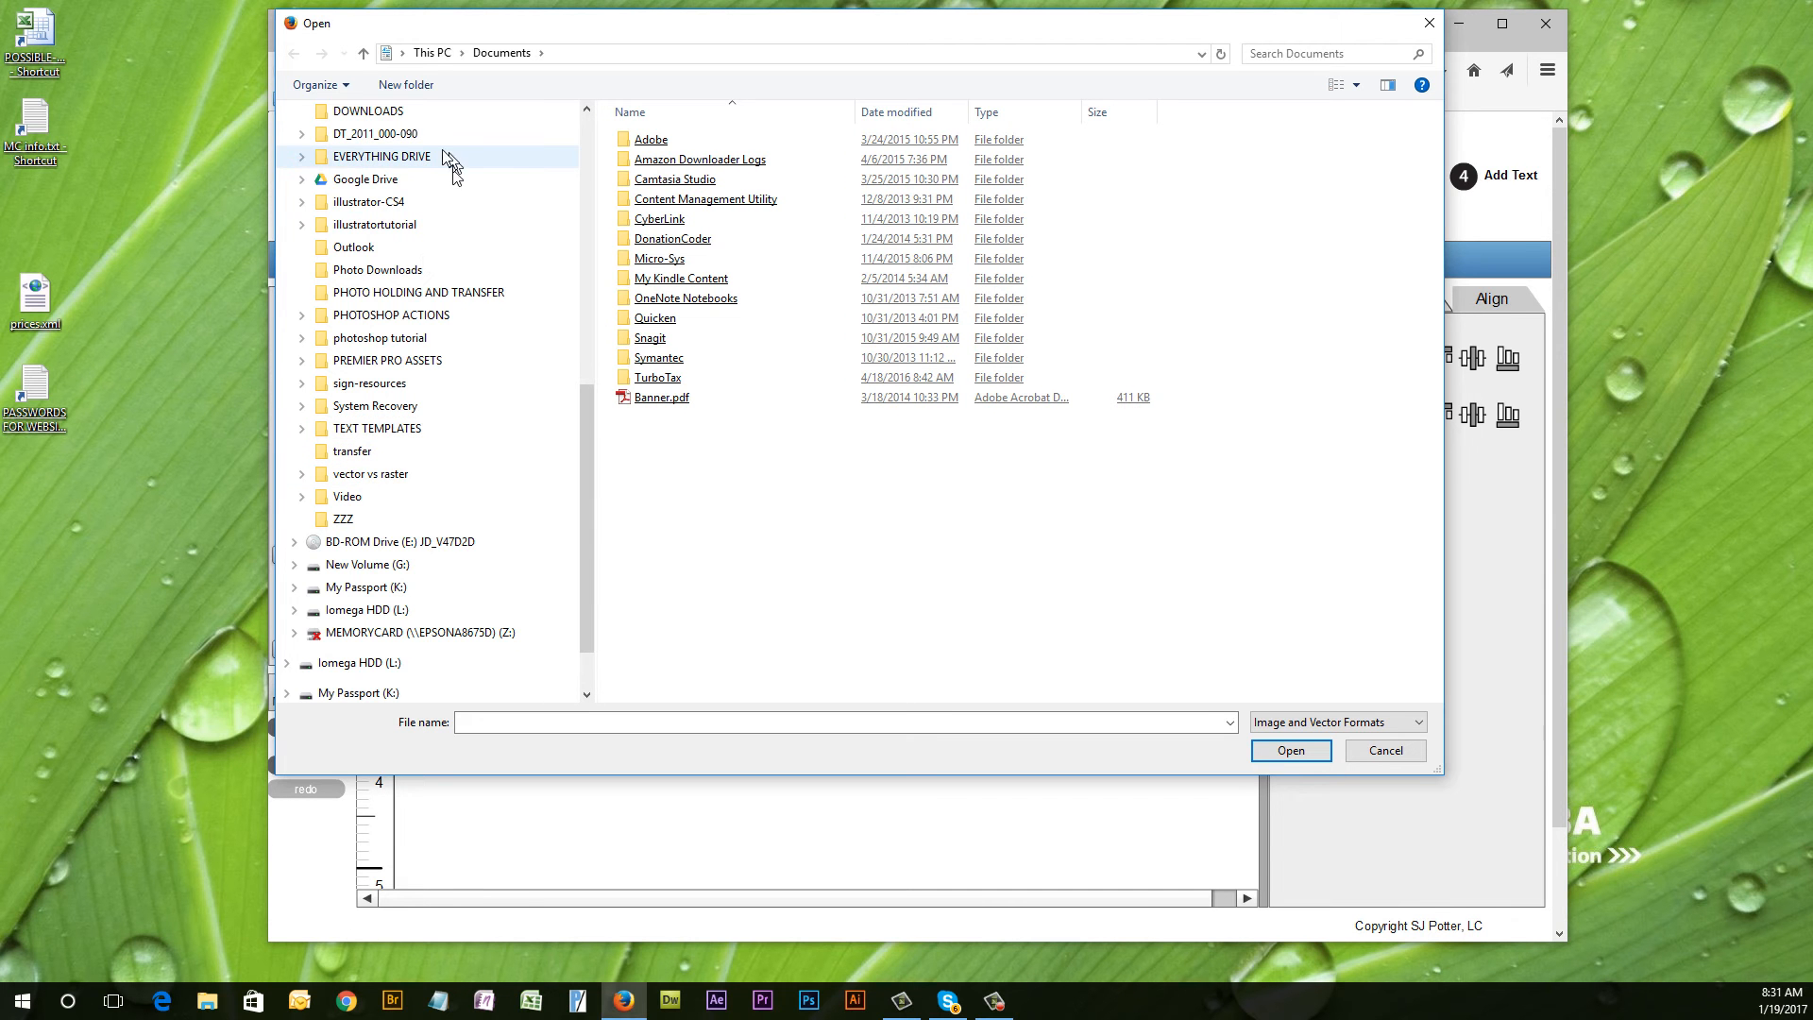
pyautogui.click(303, 163)
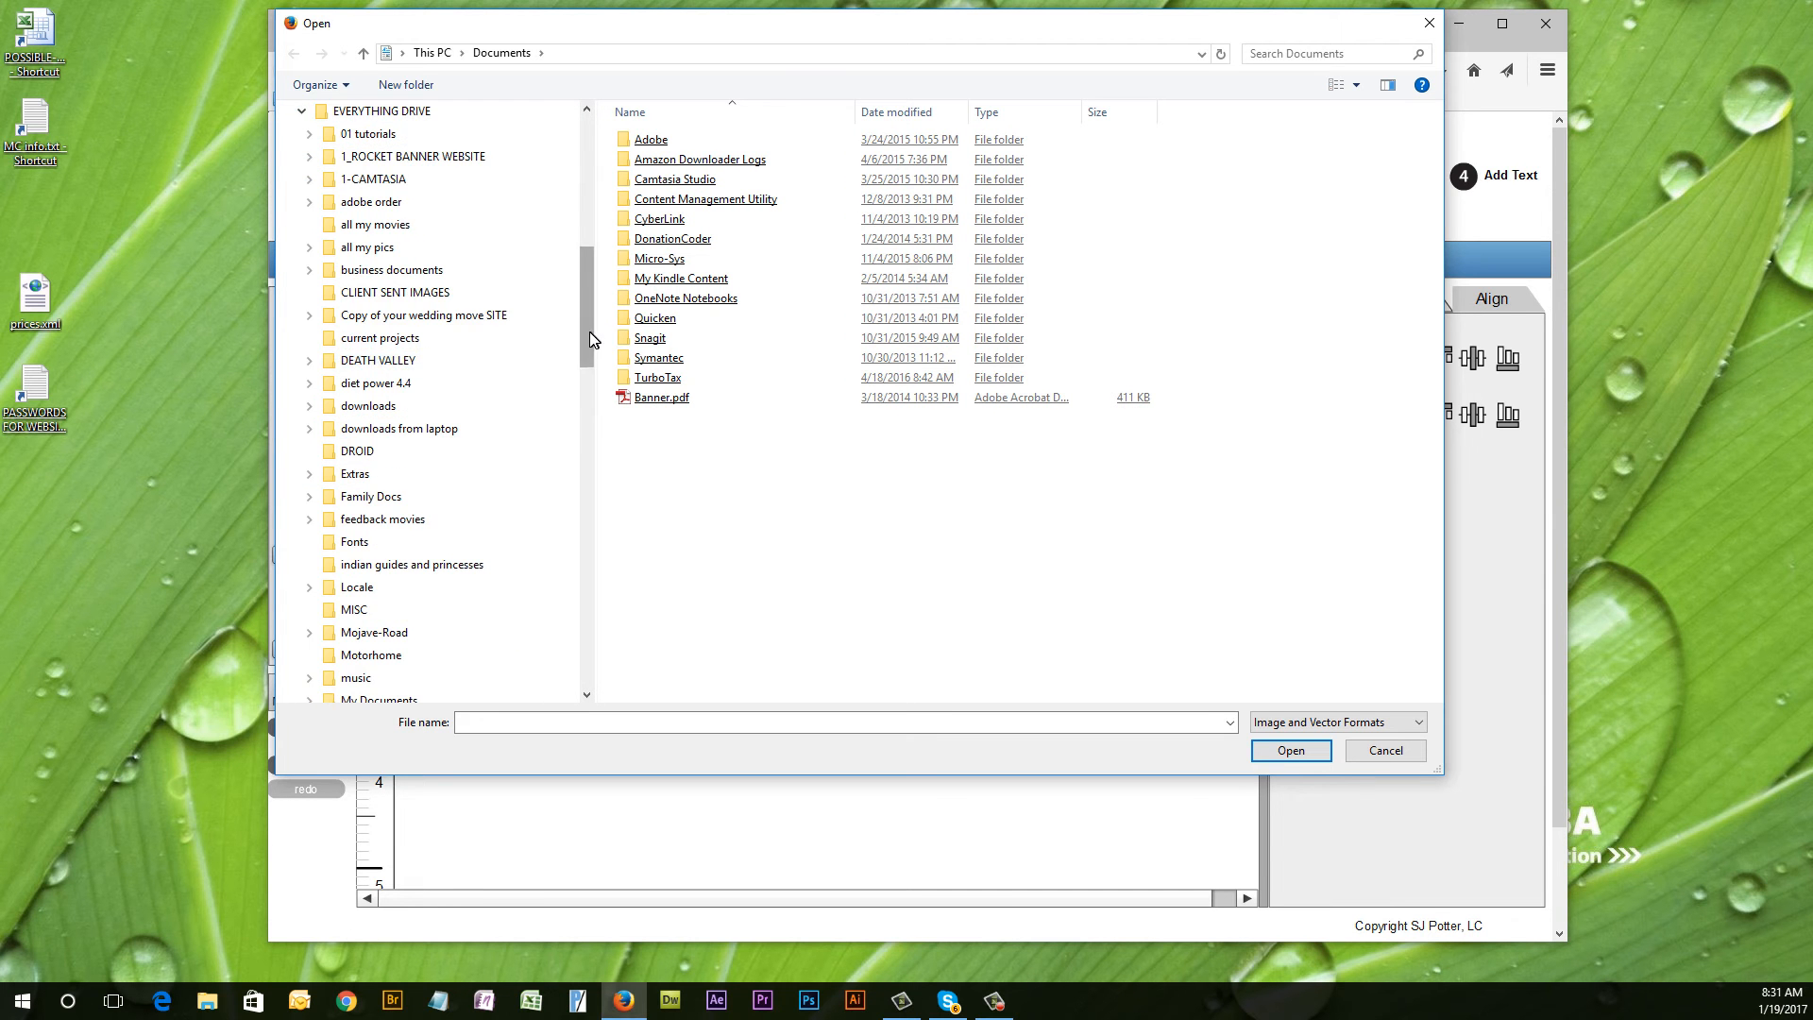
pyautogui.moveTo(589, 332); pyautogui.dragTo(604, 547)
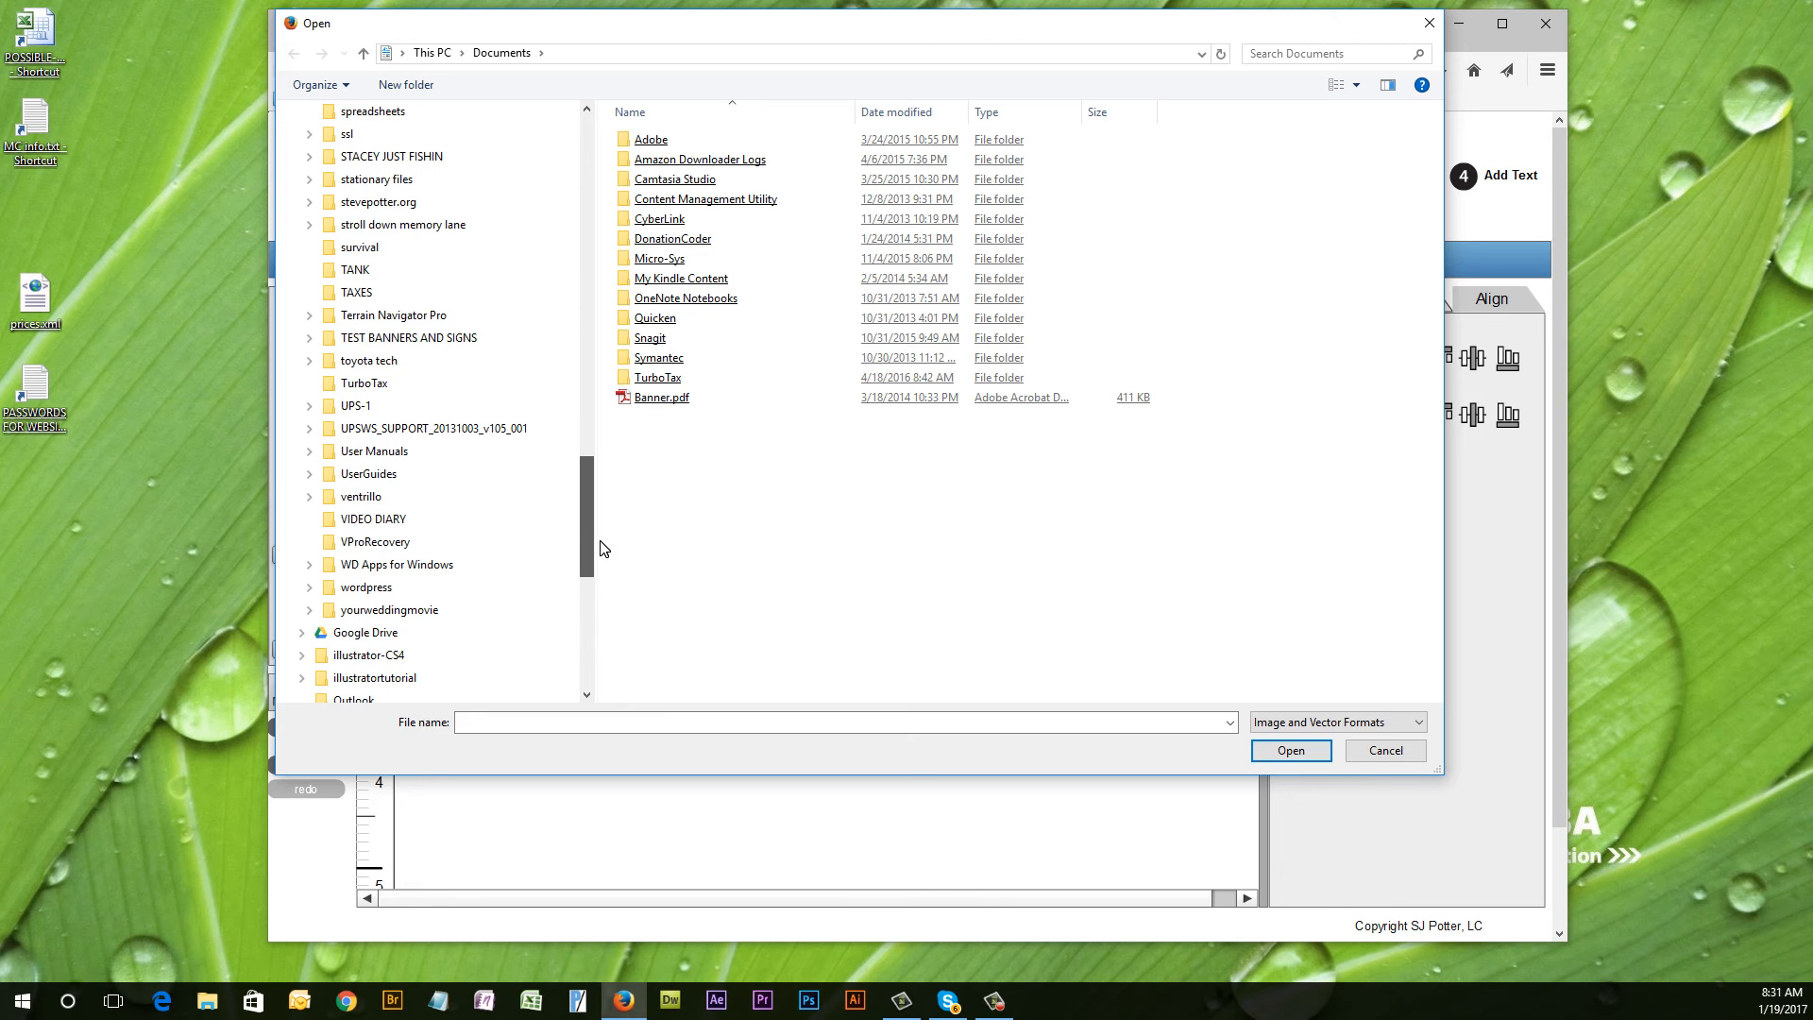
pyautogui.click(369, 338)
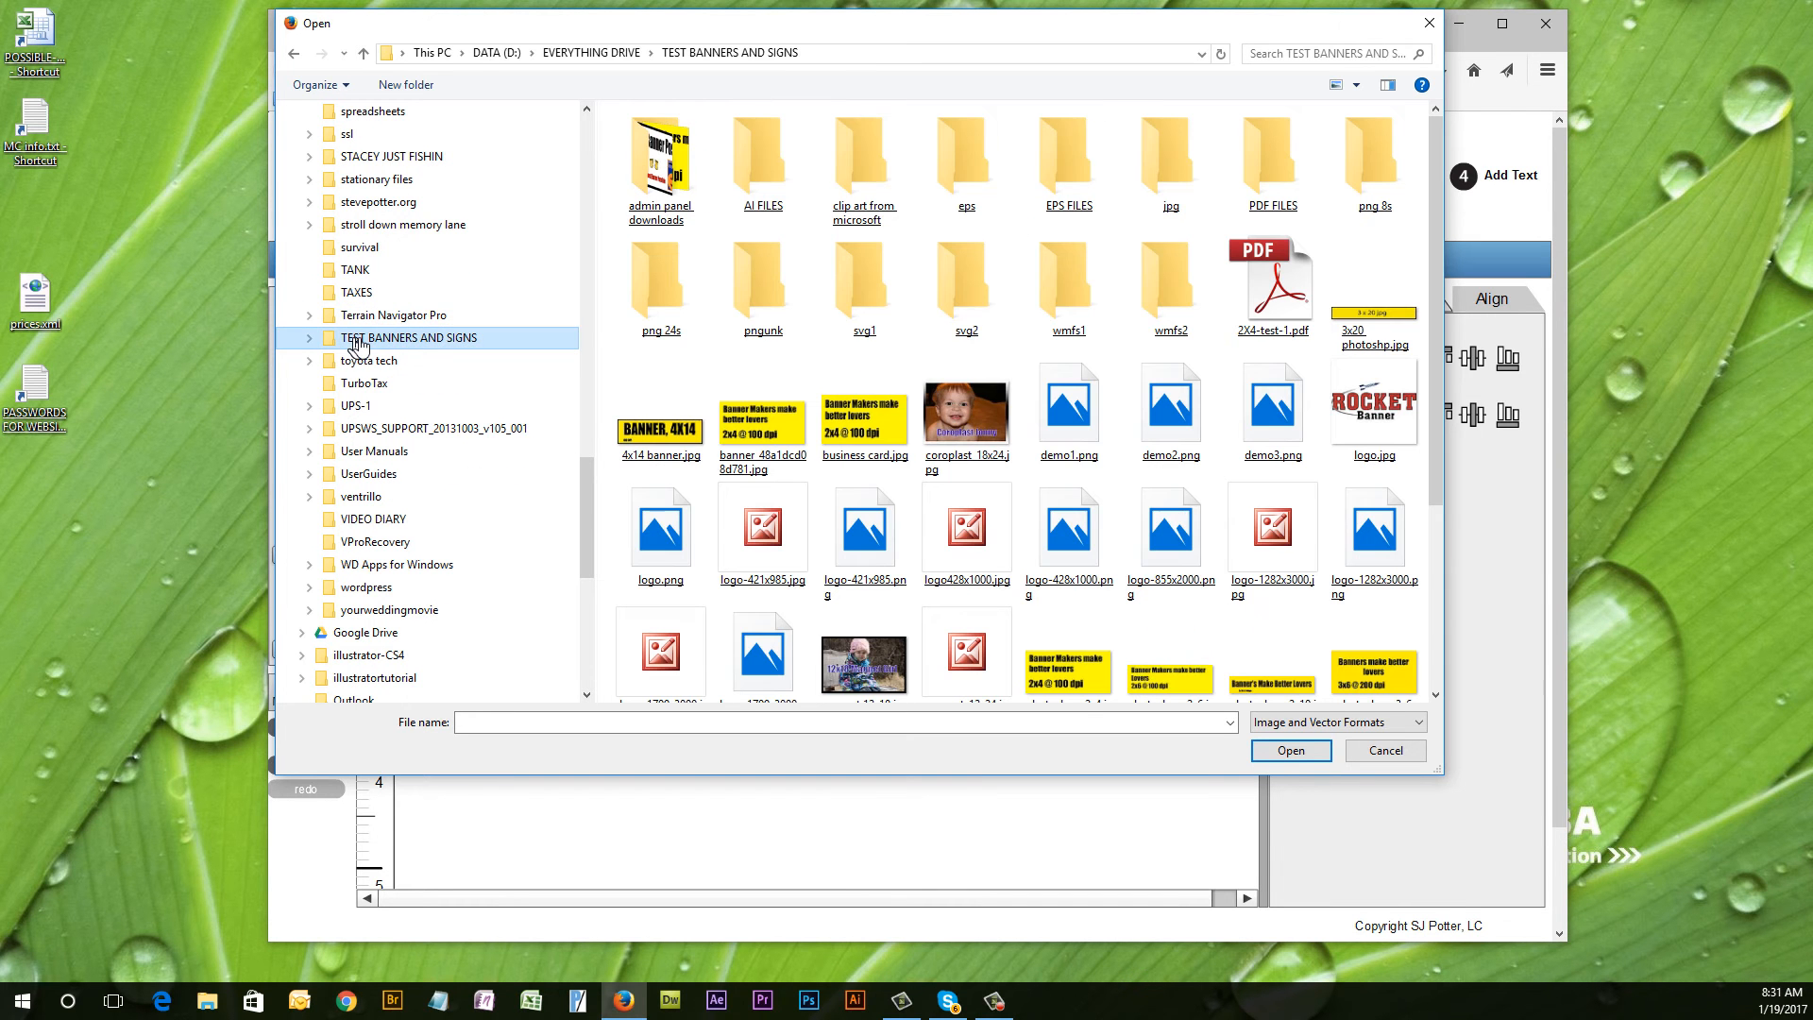
# Import rocket banner designer logo.pdf from the PDF FILES folder onto the banner.
pyautogui.click(1221, 501)
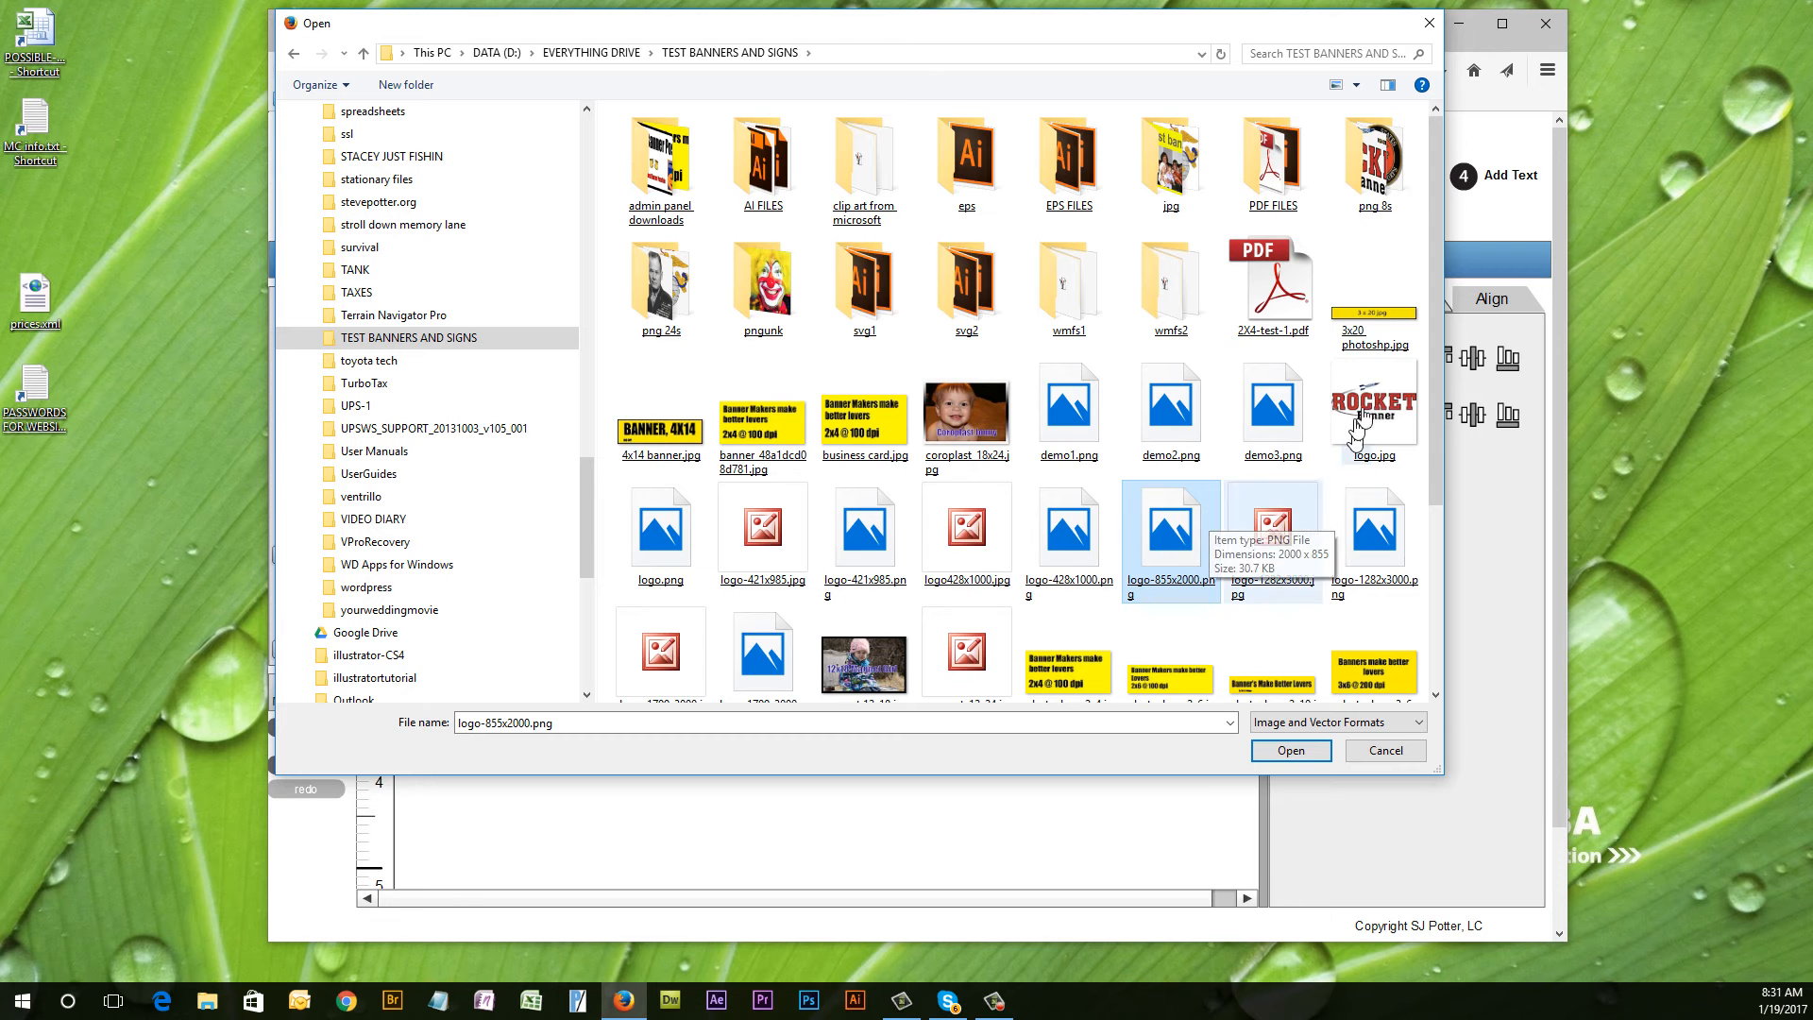
pyautogui.doubleClick(1269, 179)
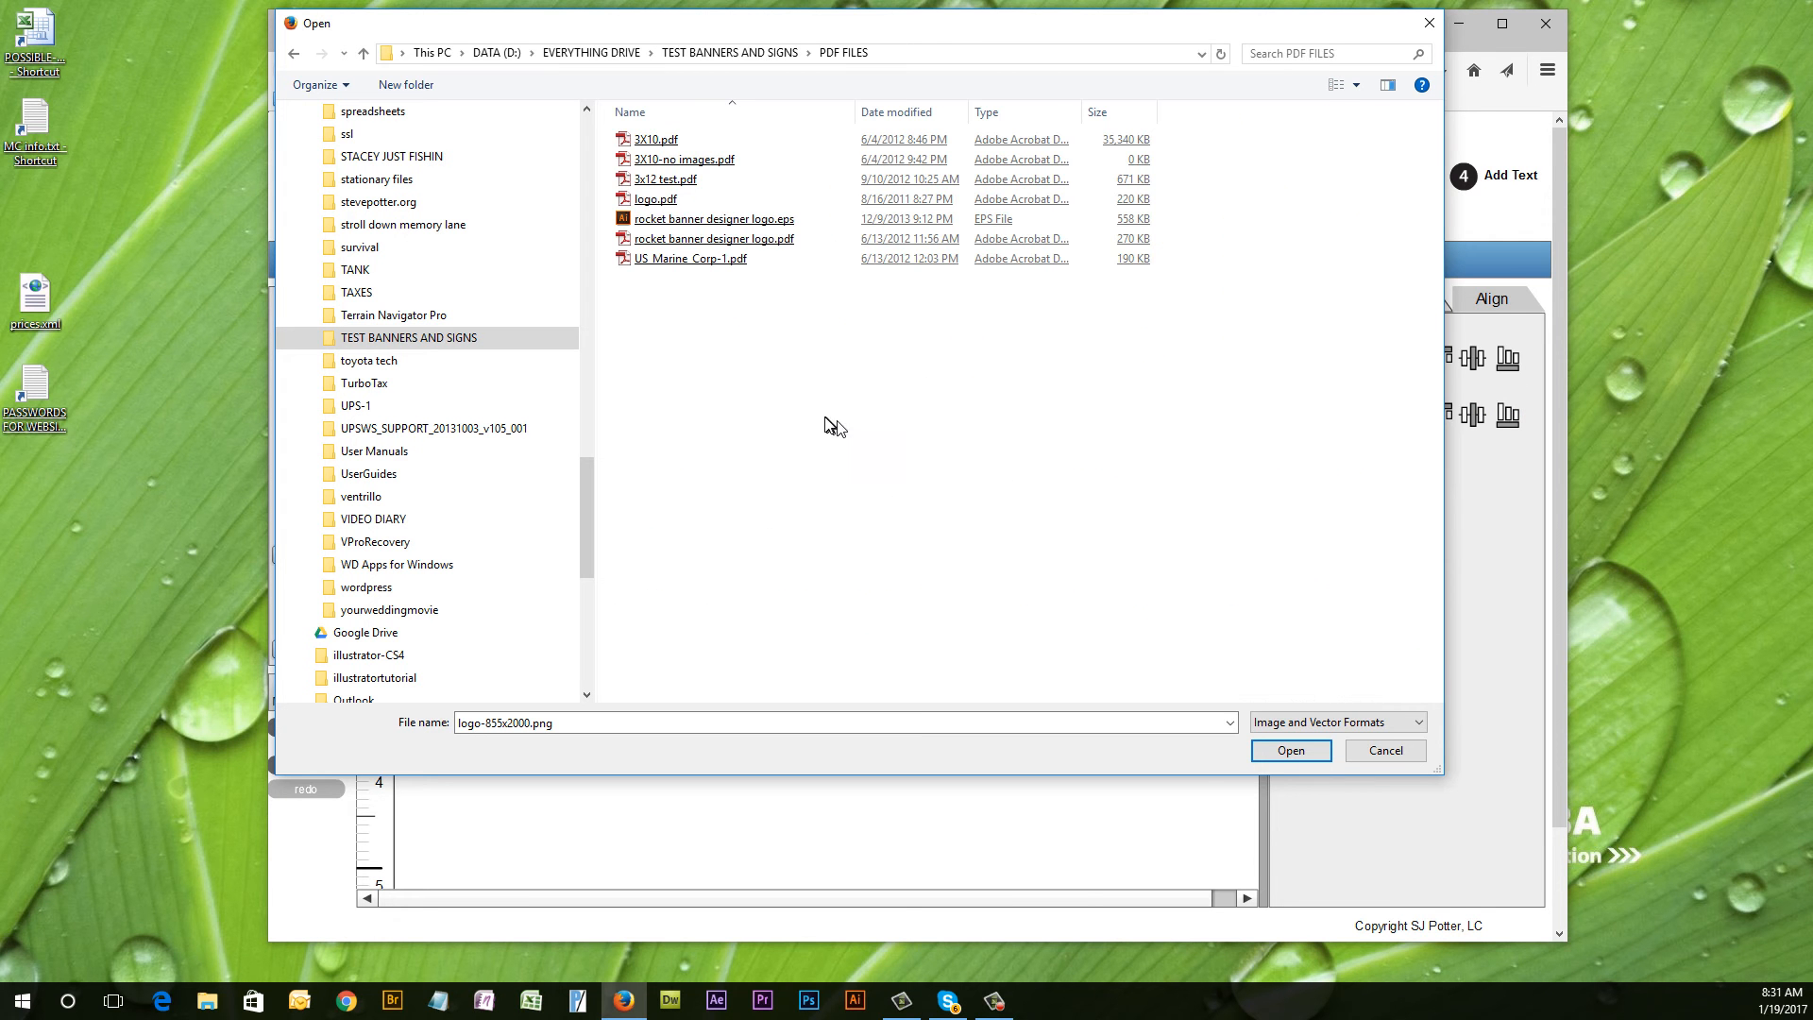
pyautogui.doubleClick(678, 238)
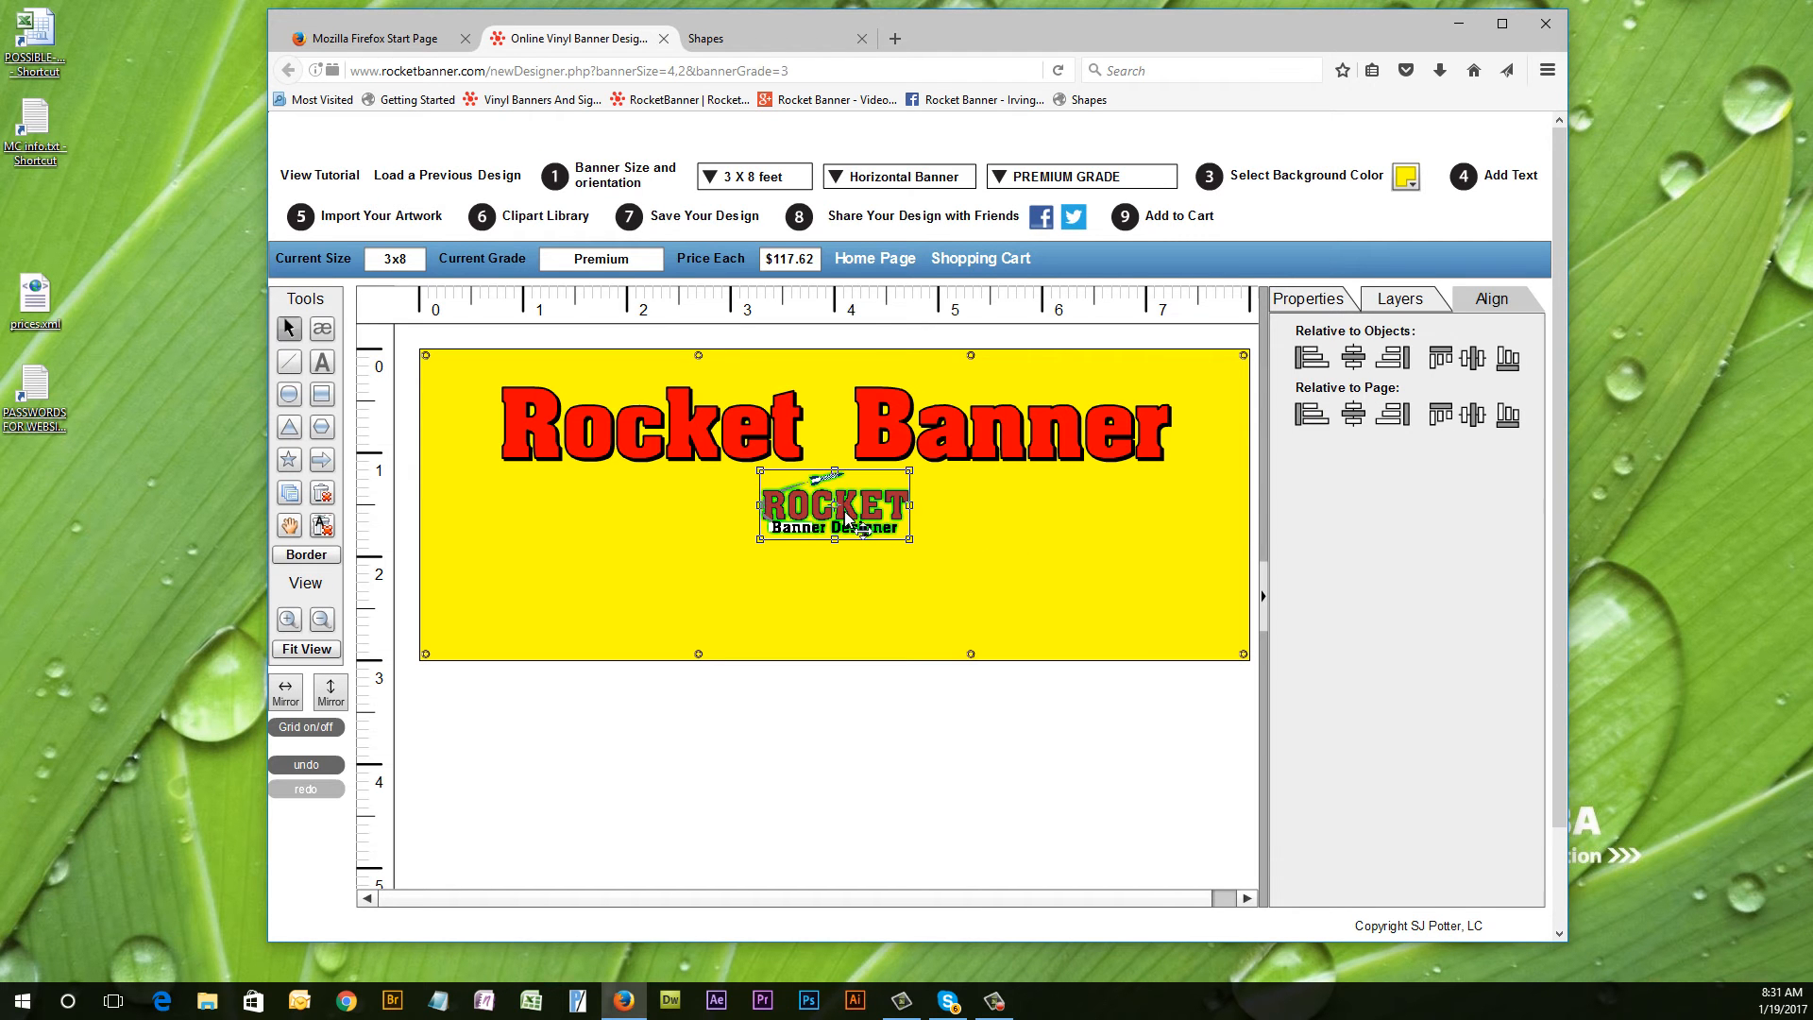
# Move the imported logo below the text row, centred about 2.1 ft across and 1.7 ft down the banner, and delete it.
pyautogui.moveTo(847, 520); pyautogui.dragTo(595, 566)
pyautogui.click(736, 592)
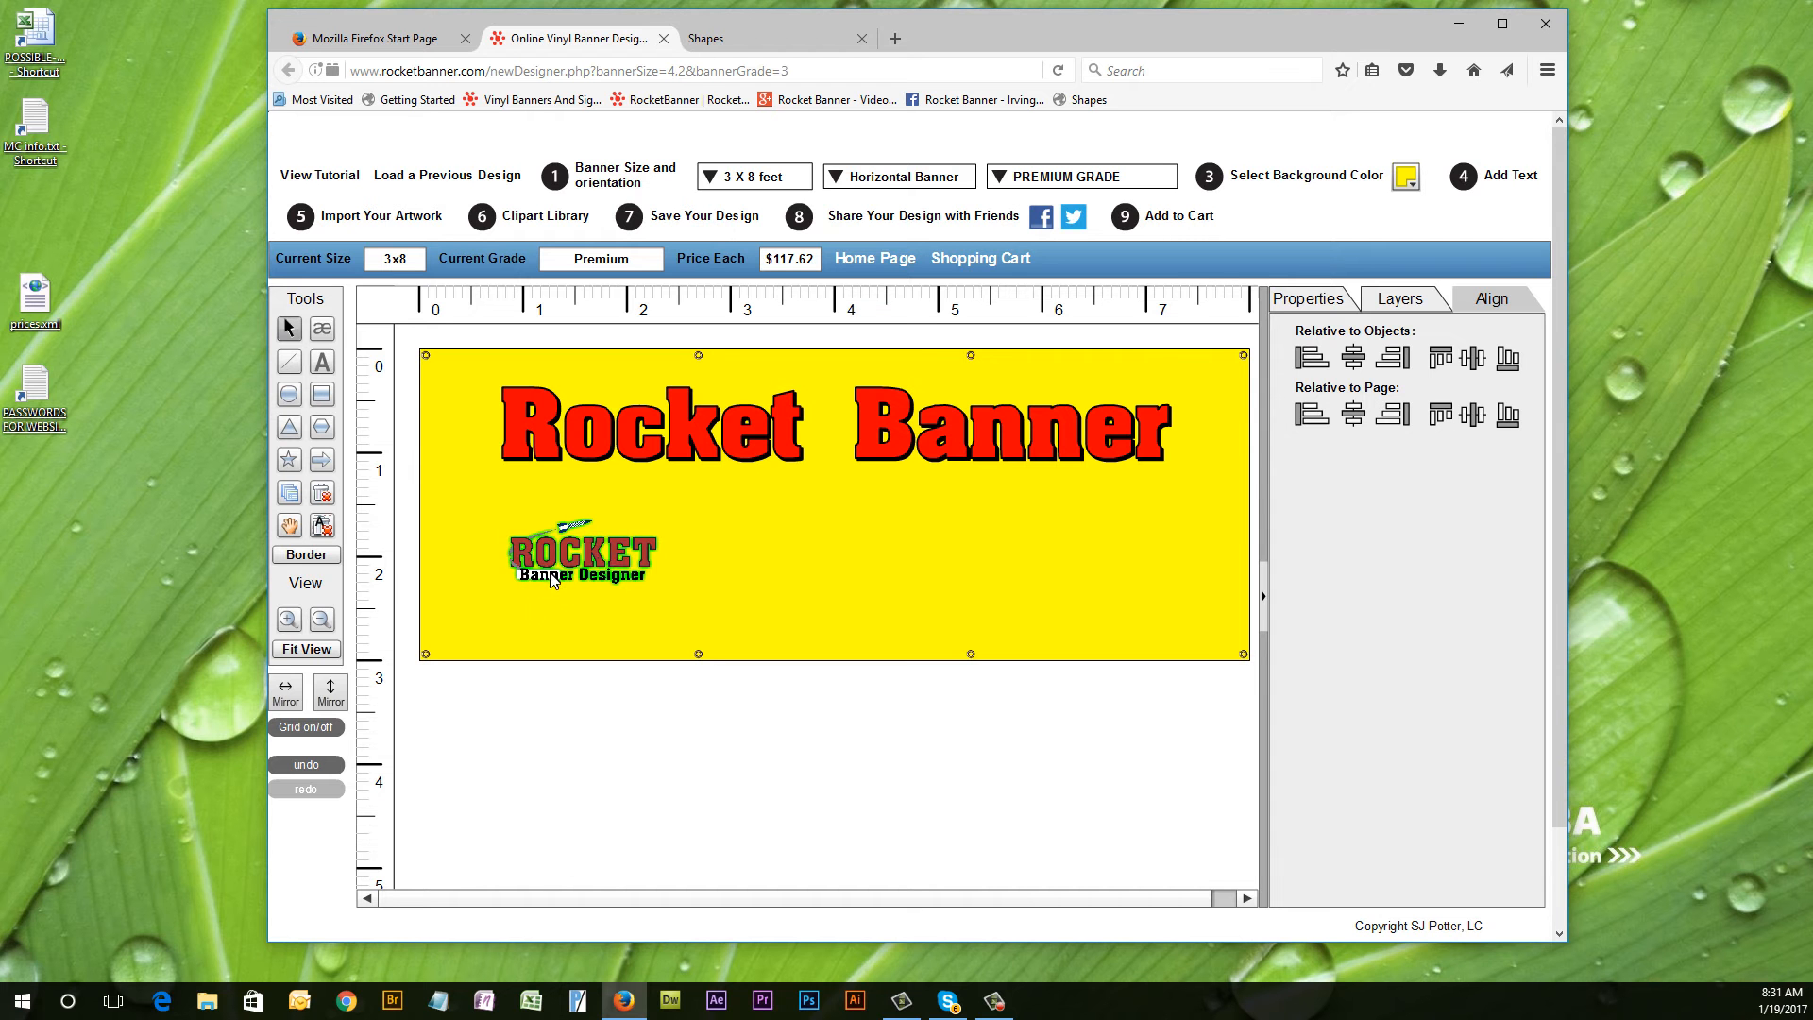
pyautogui.moveTo(623, 564); pyautogui.dragTo(678, 535)
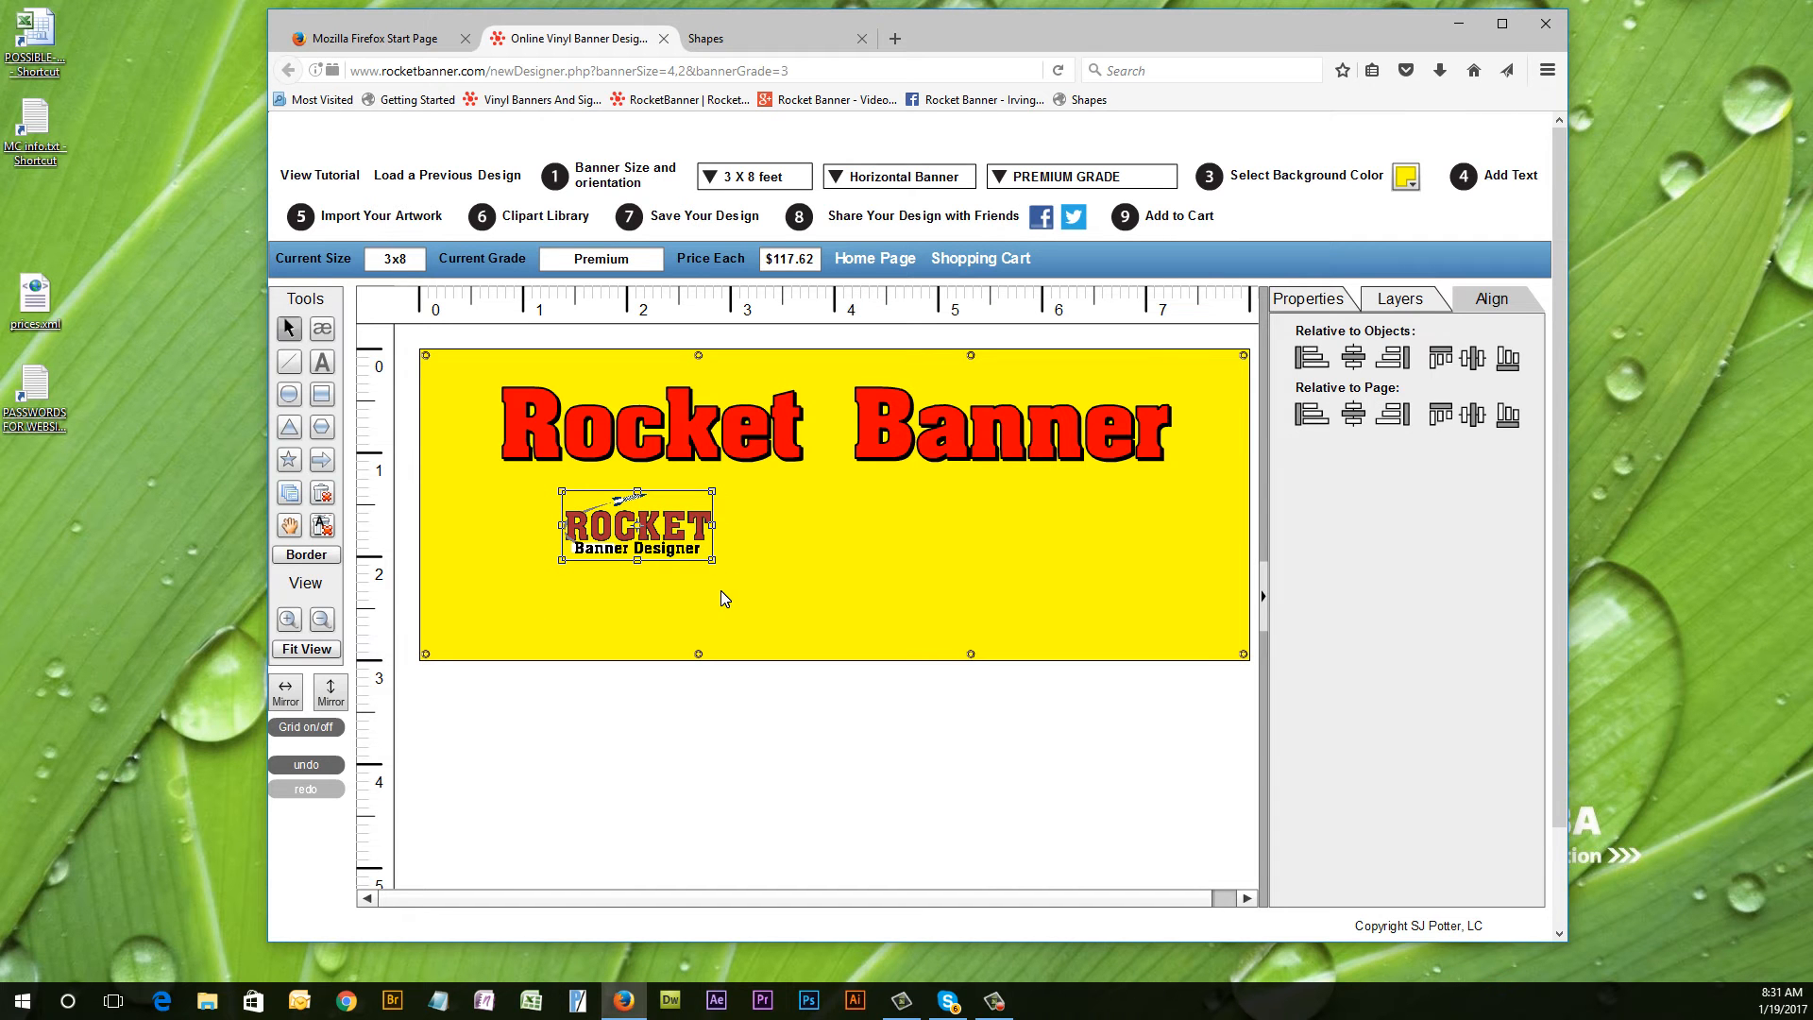
pyautogui.press('Delete')
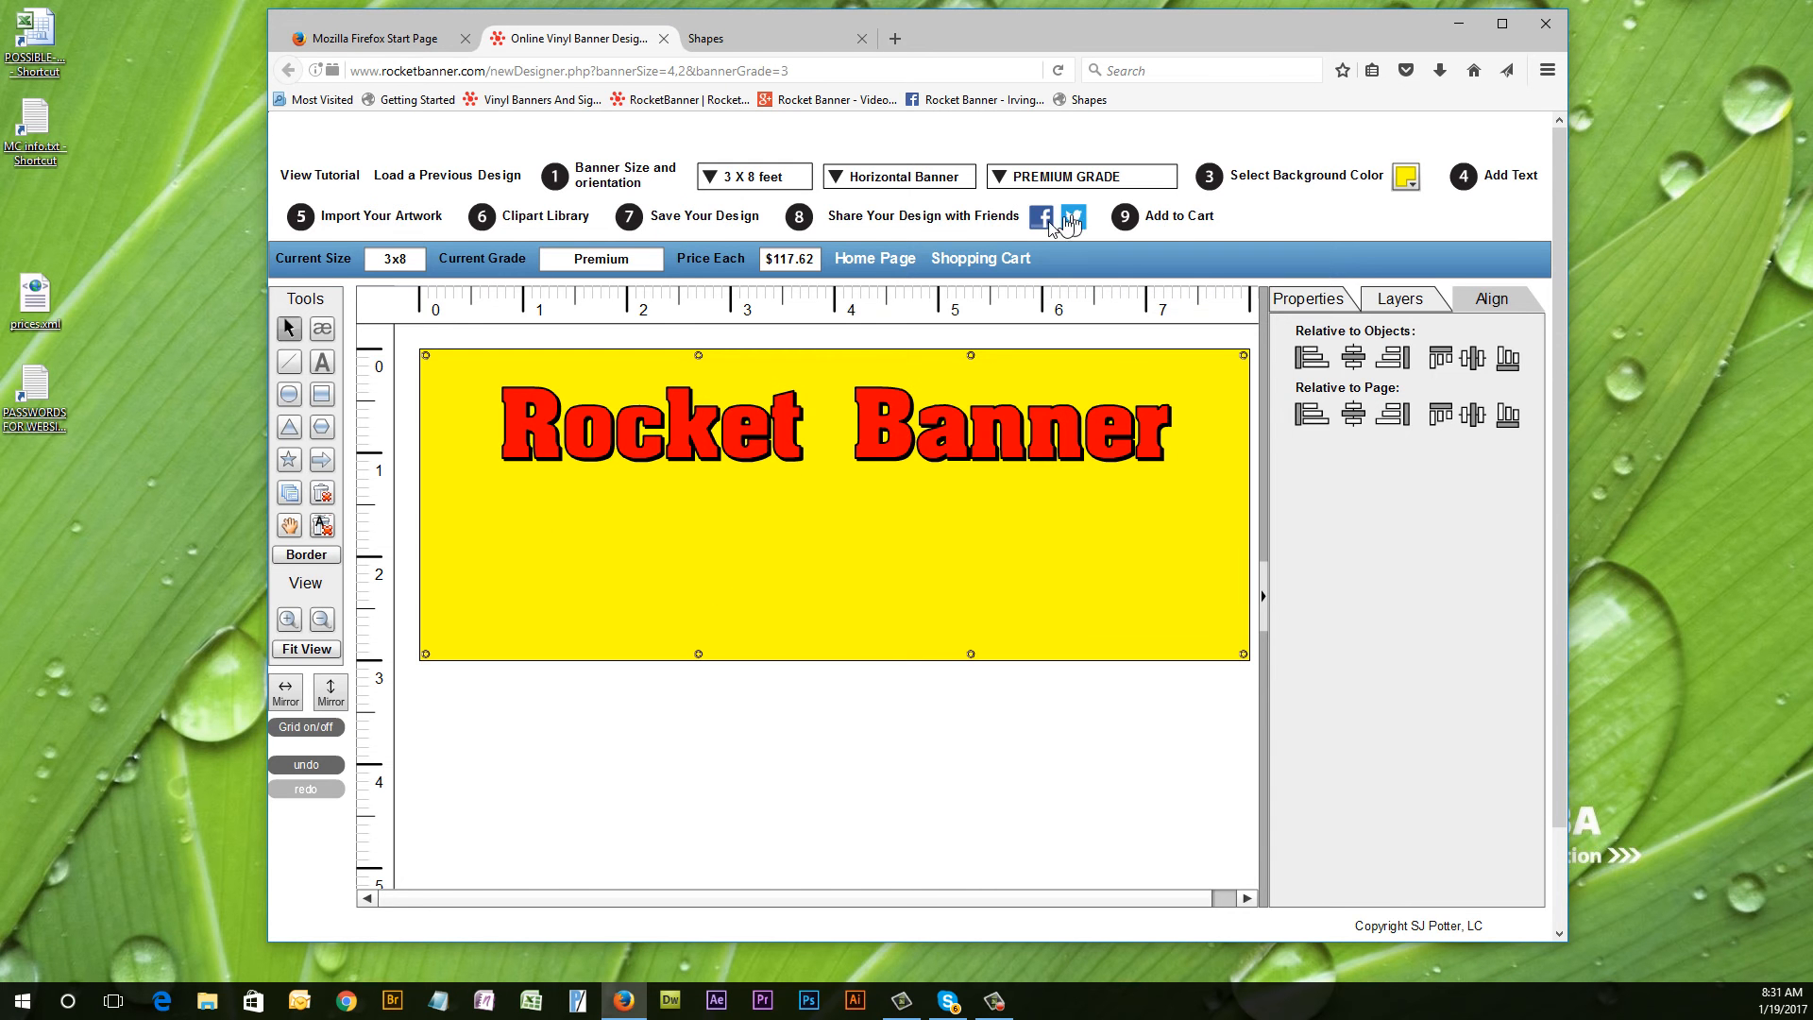
# Import logo.pdf from the PDF FILES folder and place it below the text row, centred about 1.1 ft across and 2 ft down.
pyautogui.click(406, 217)
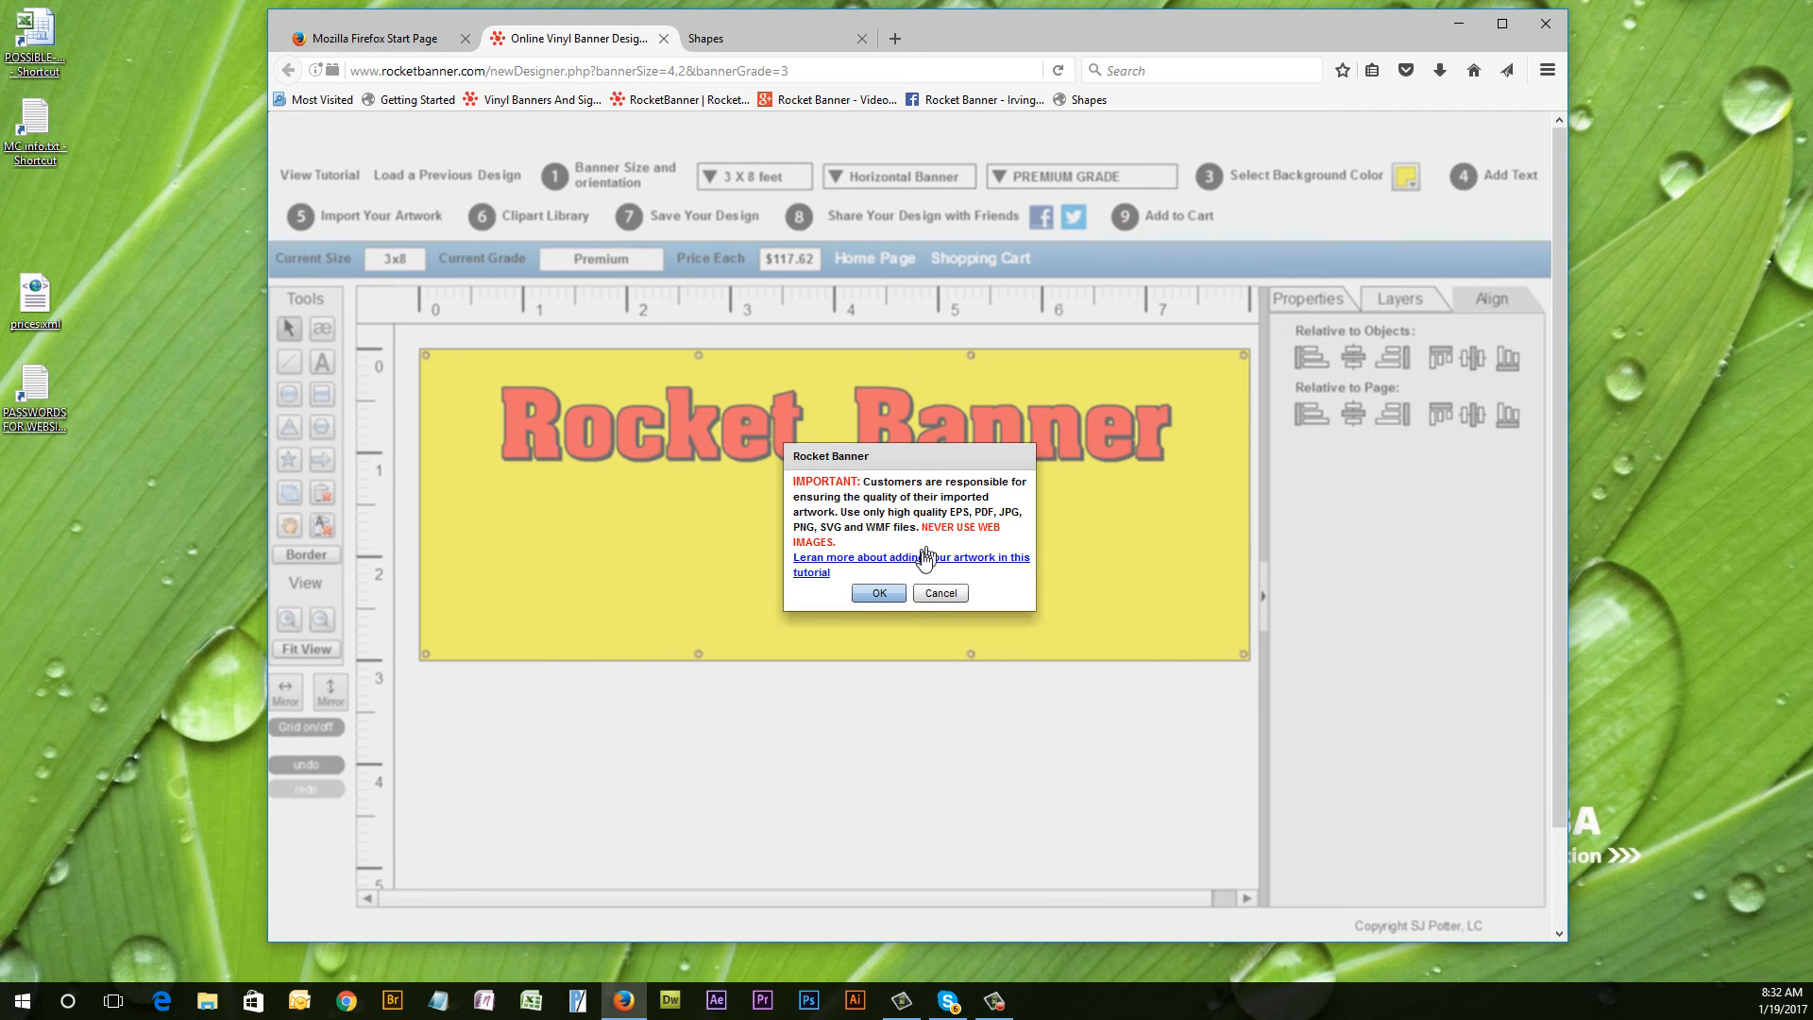
pyautogui.click(879, 593)
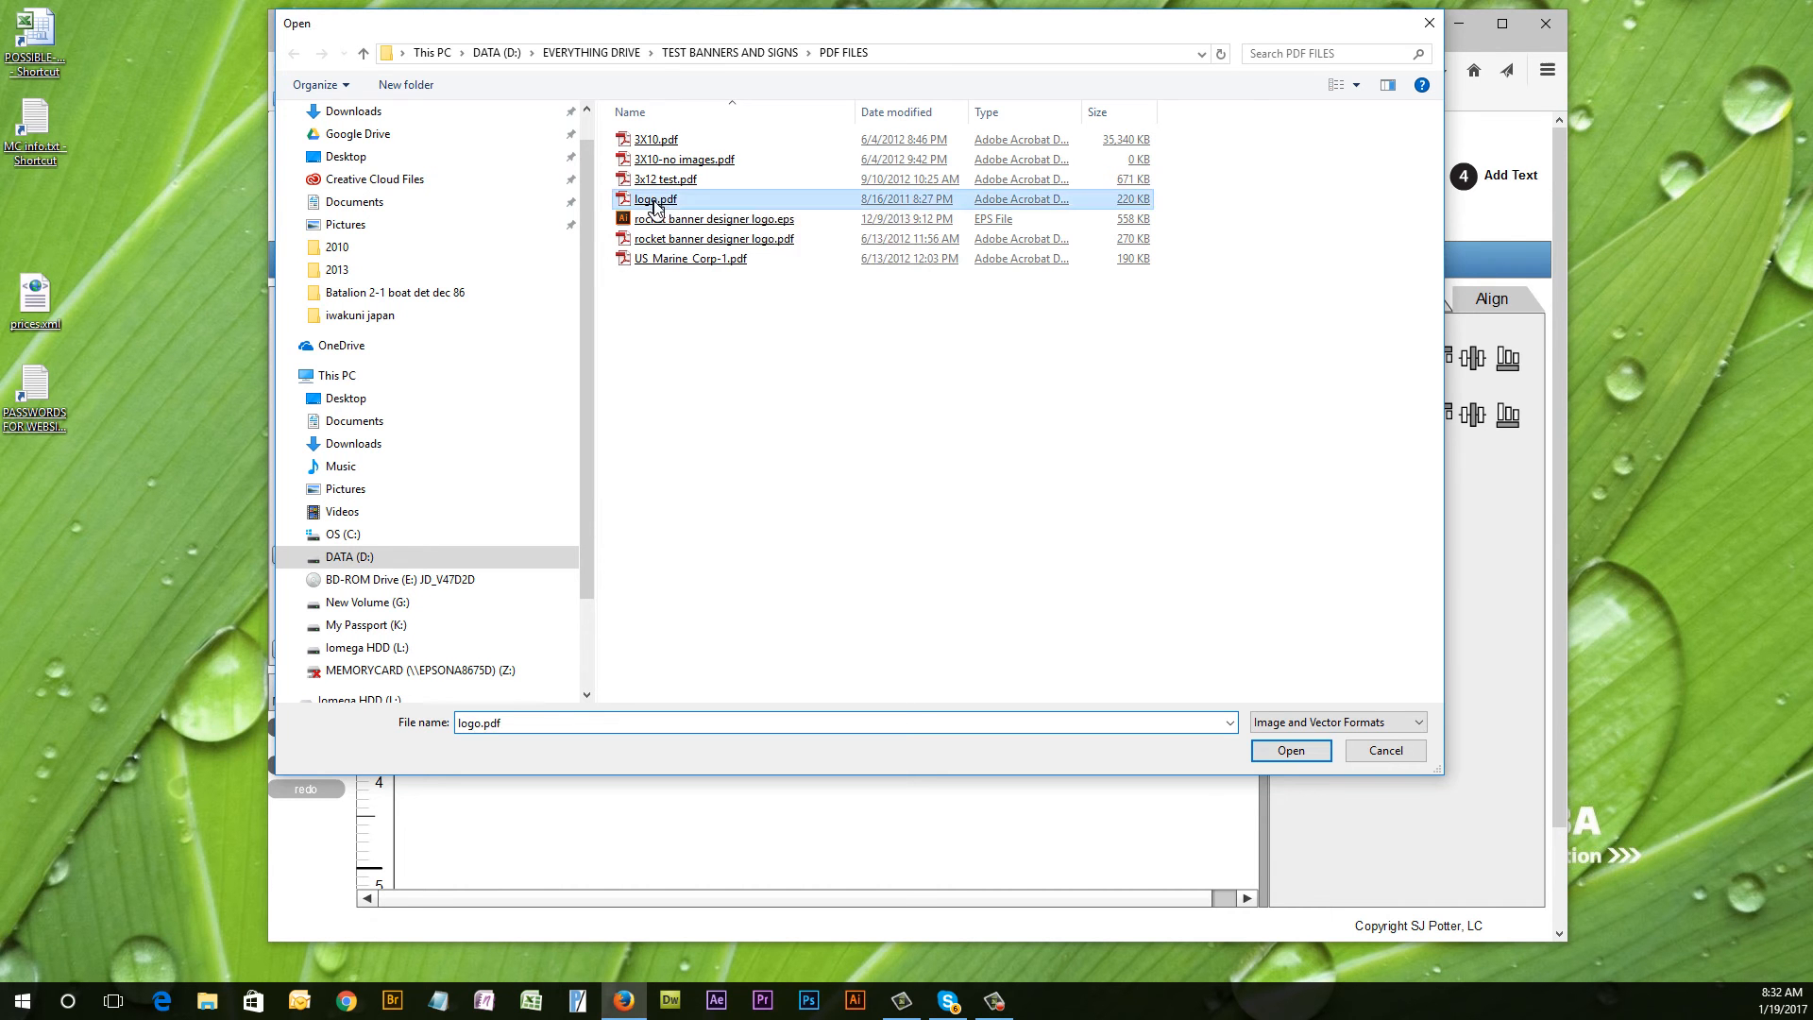
pyautogui.doubleClick(704, 199)
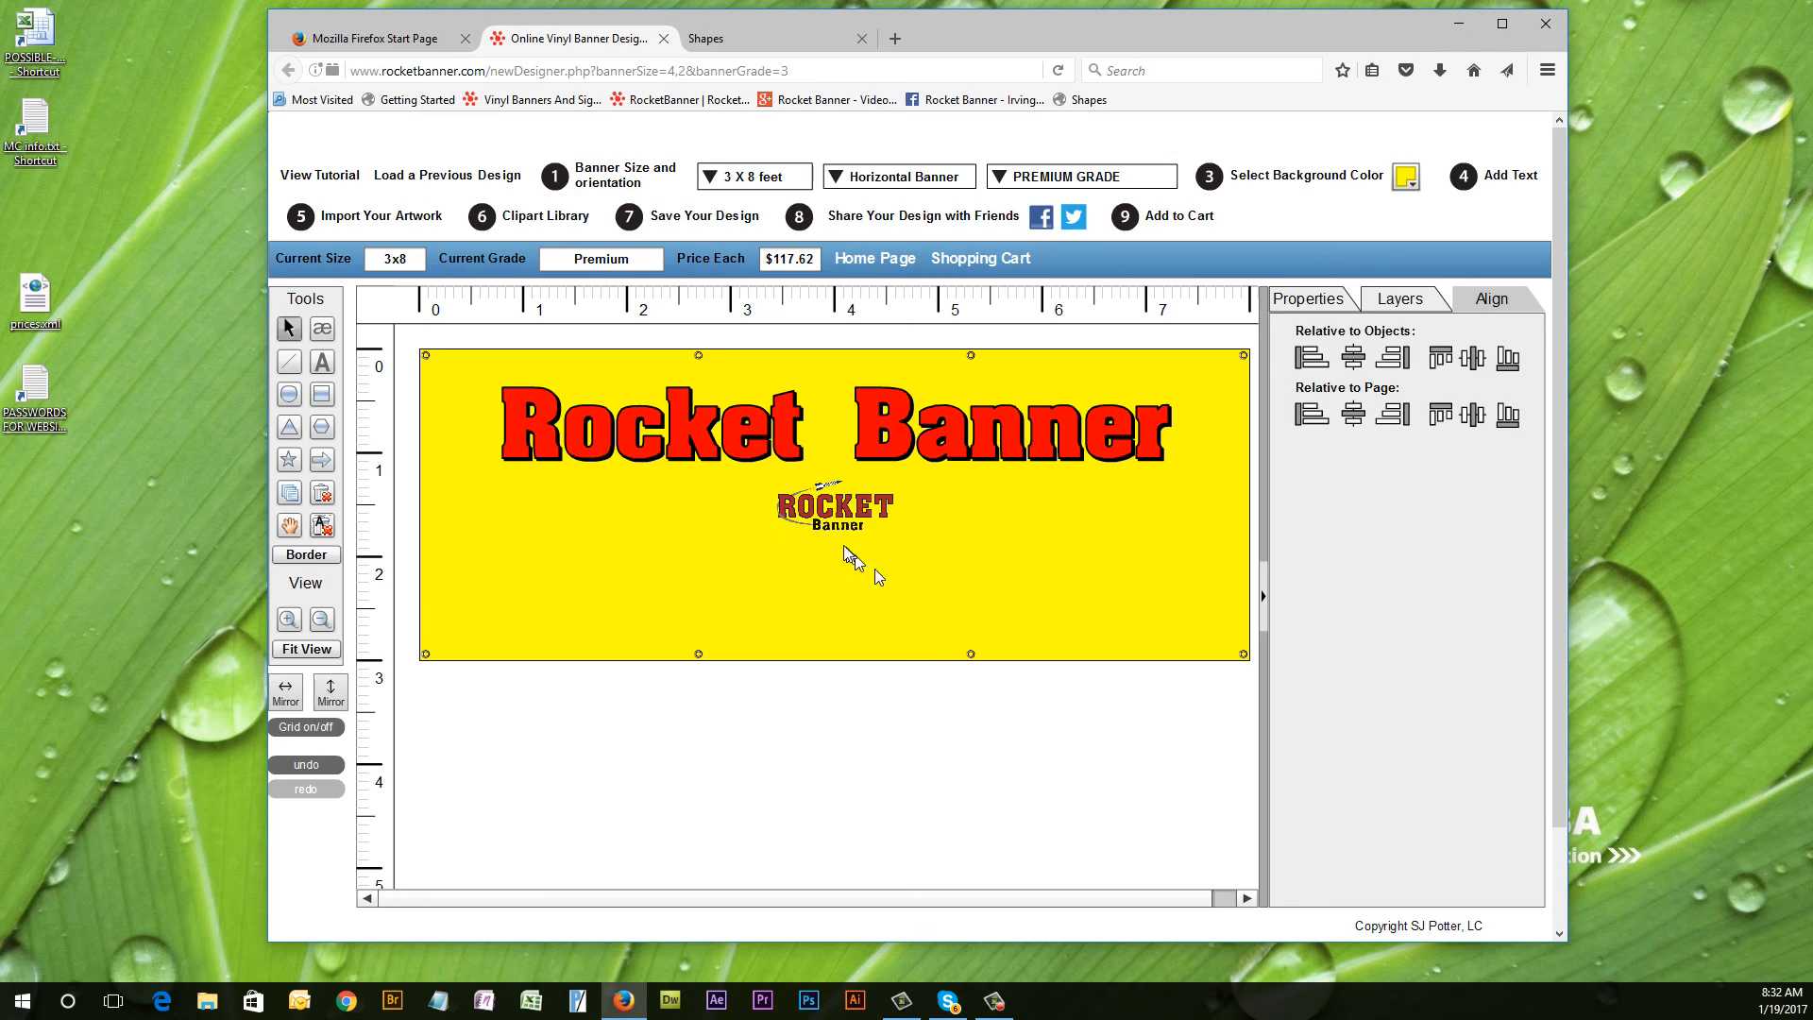
pyautogui.moveTo(878, 510); pyautogui.dragTo(530, 559)
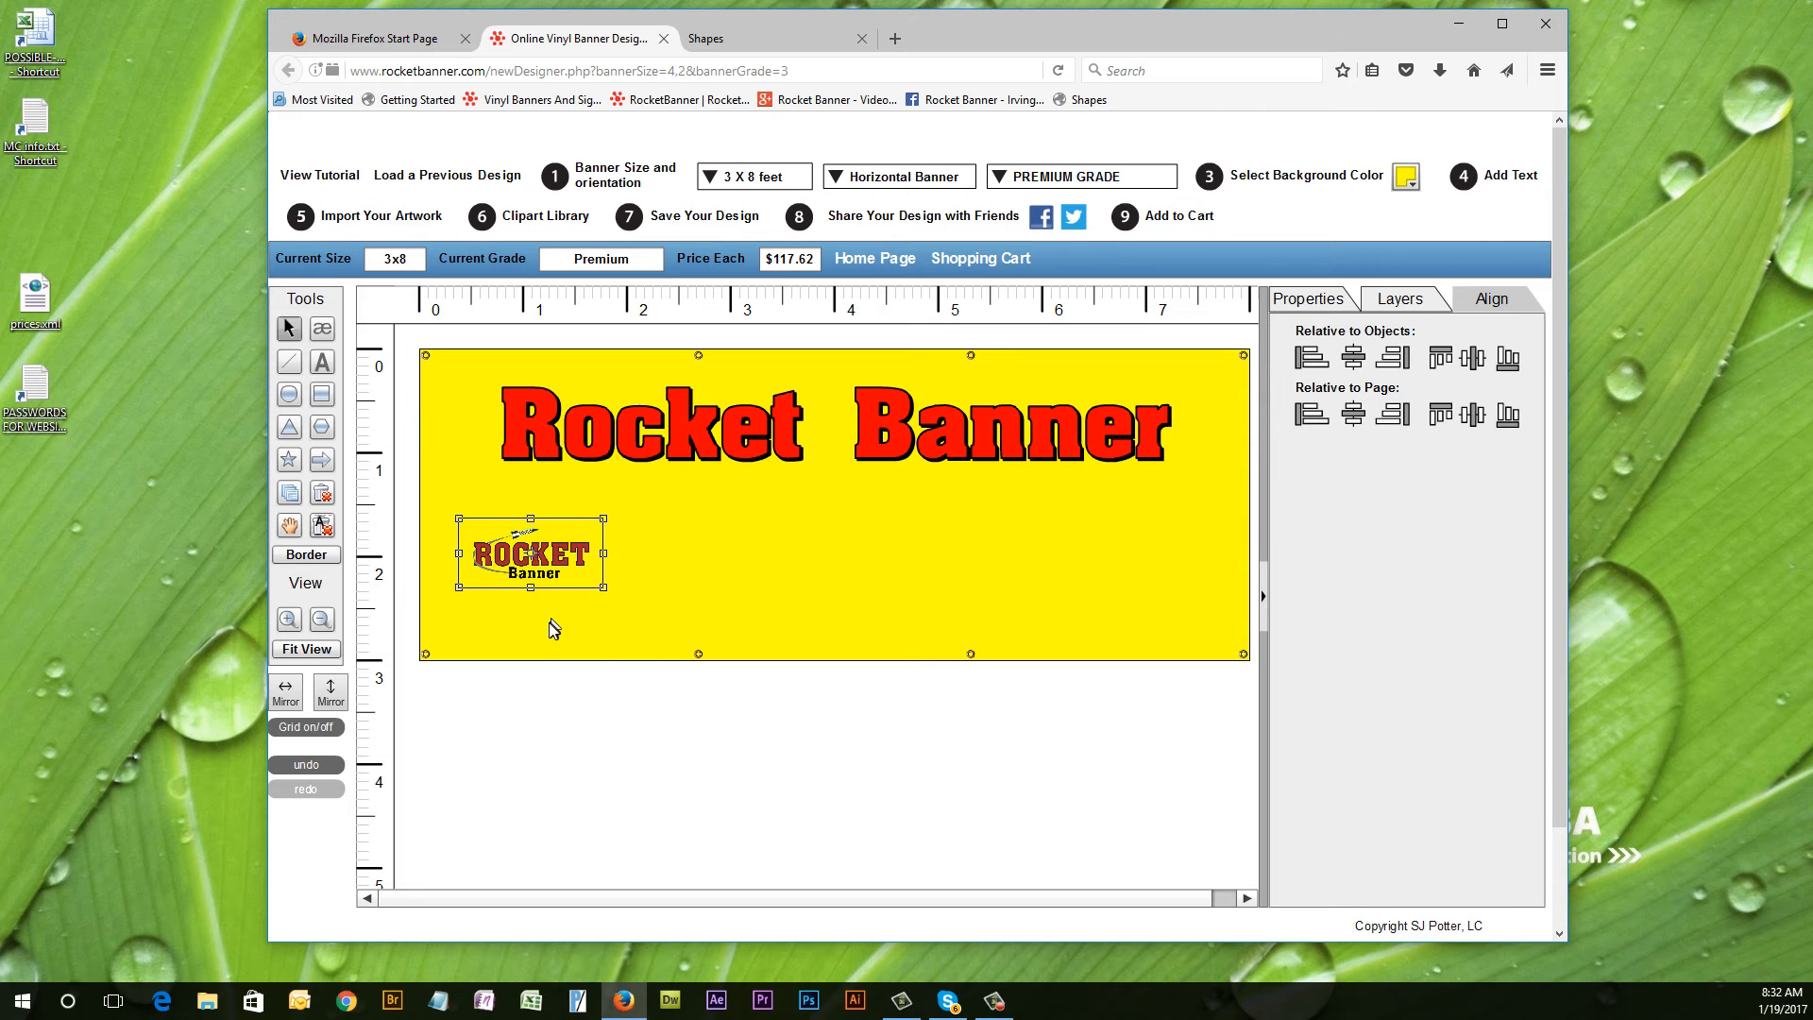
# Duplicate the imported logo and place the copy about 6.7 ft across and 2.2 ft down the banner.
pyautogui.click(542, 620)
pyautogui.click(533, 565)
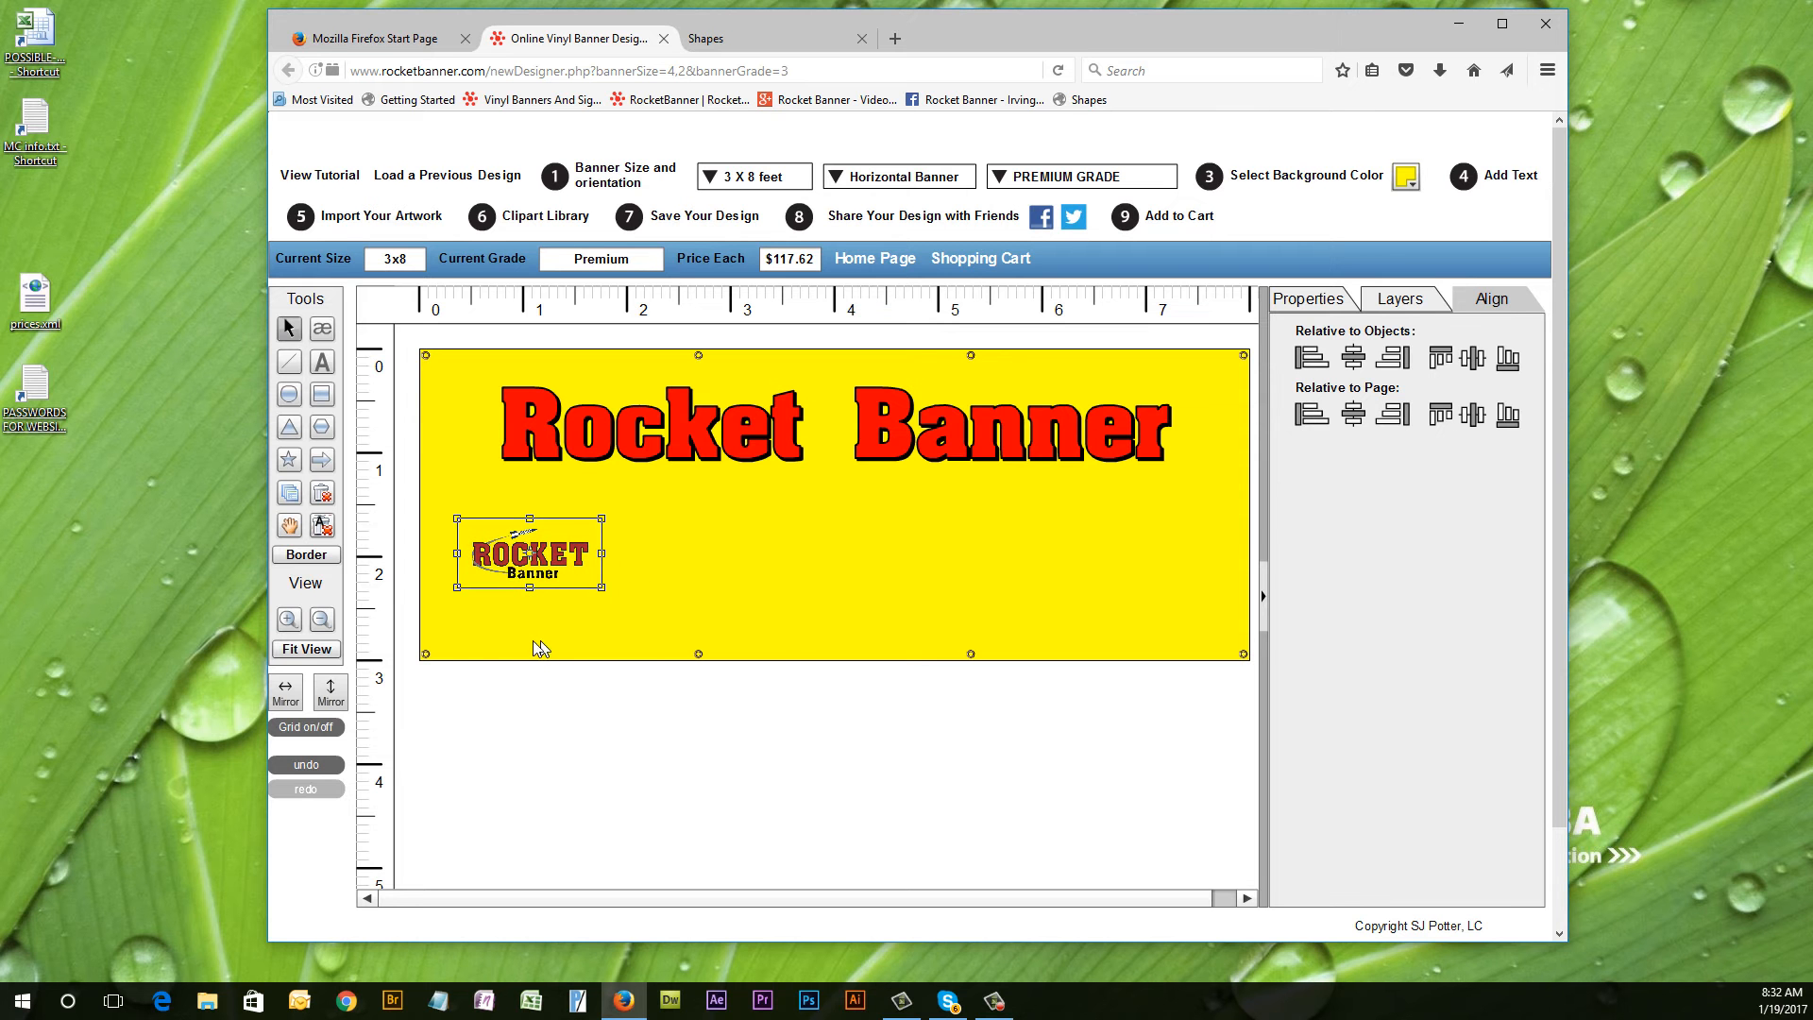
pyautogui.click(288, 494)
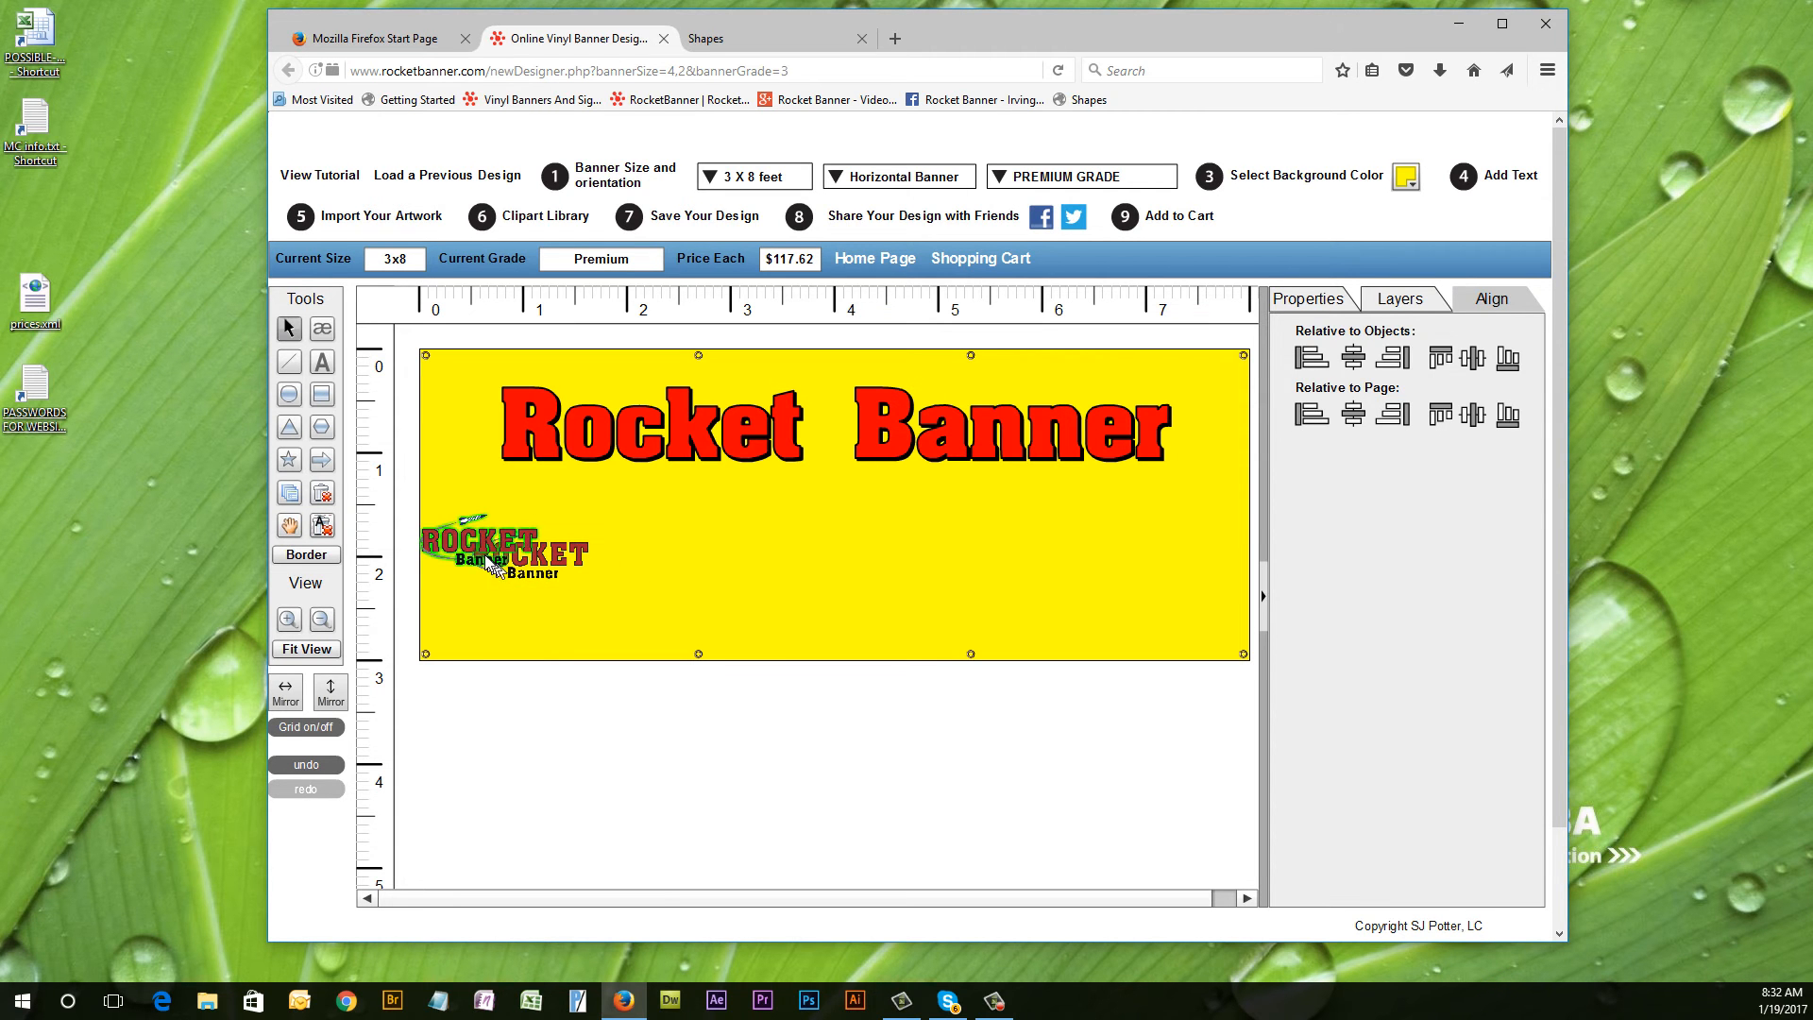
pyautogui.moveTo(486, 559); pyautogui.dragTo(1126, 579)
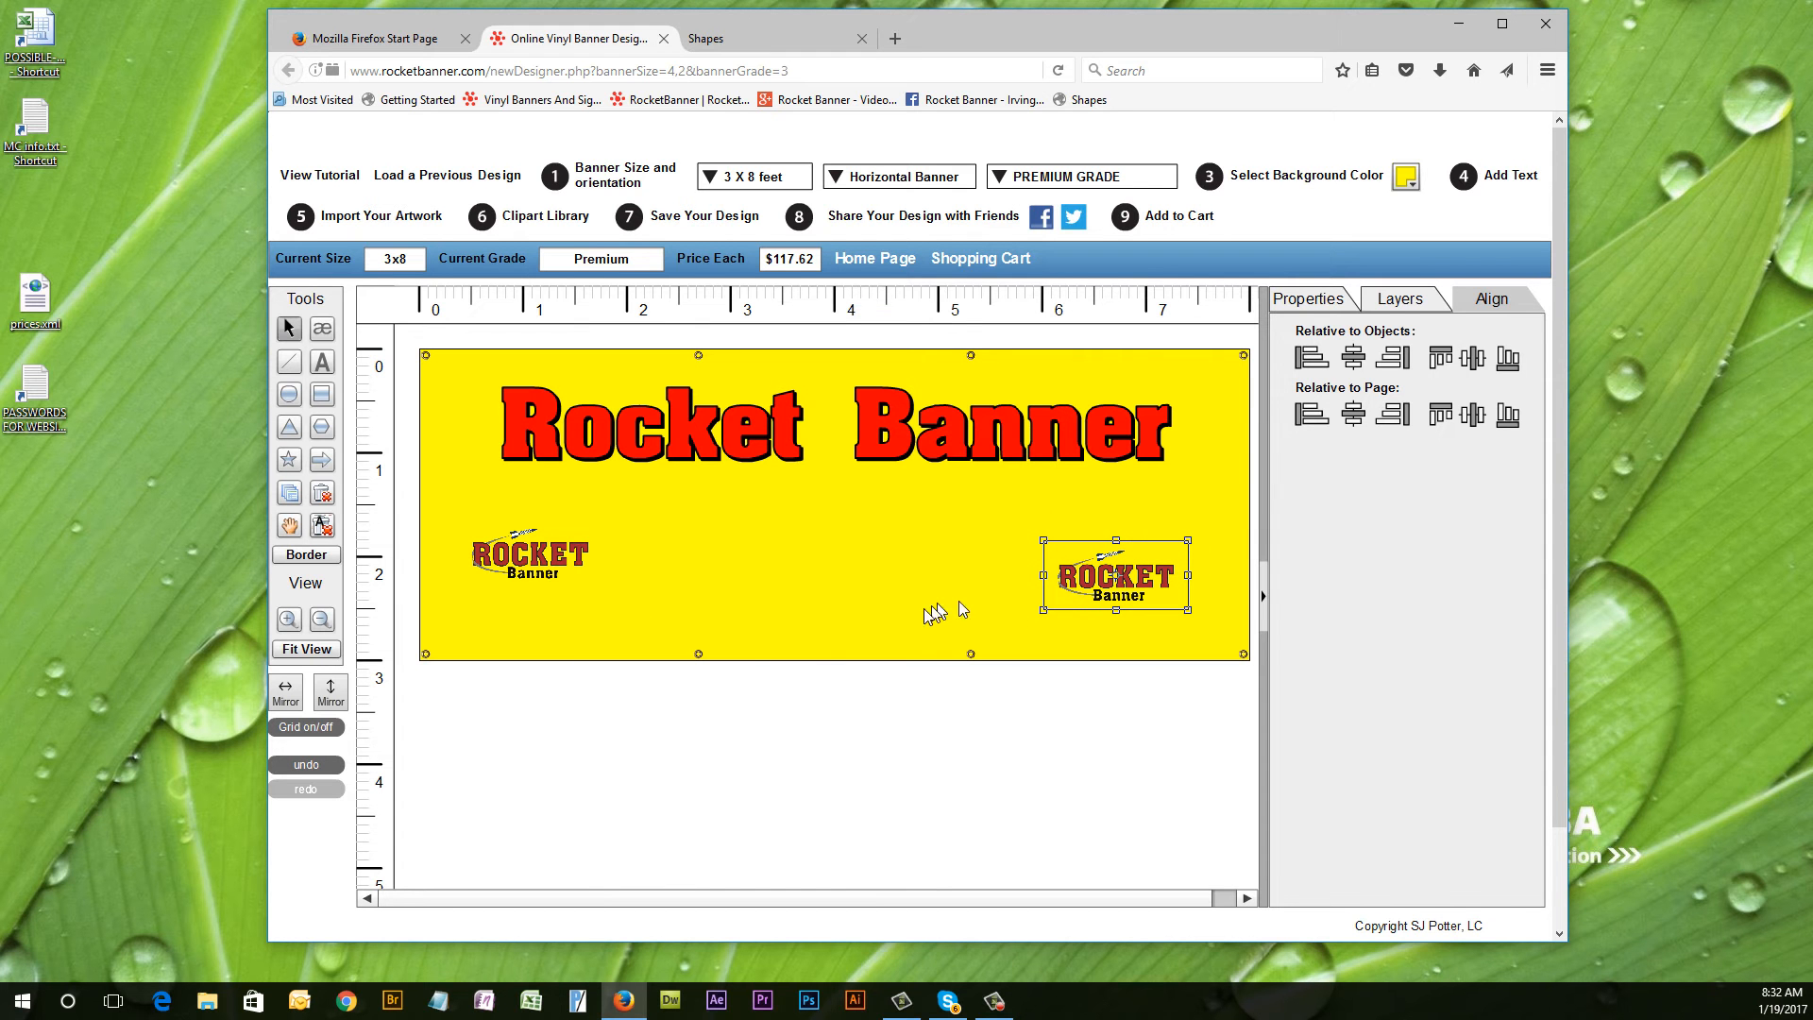
# Select both logos and align their vertical centres relative to each other.
pyautogui.click(563, 632)
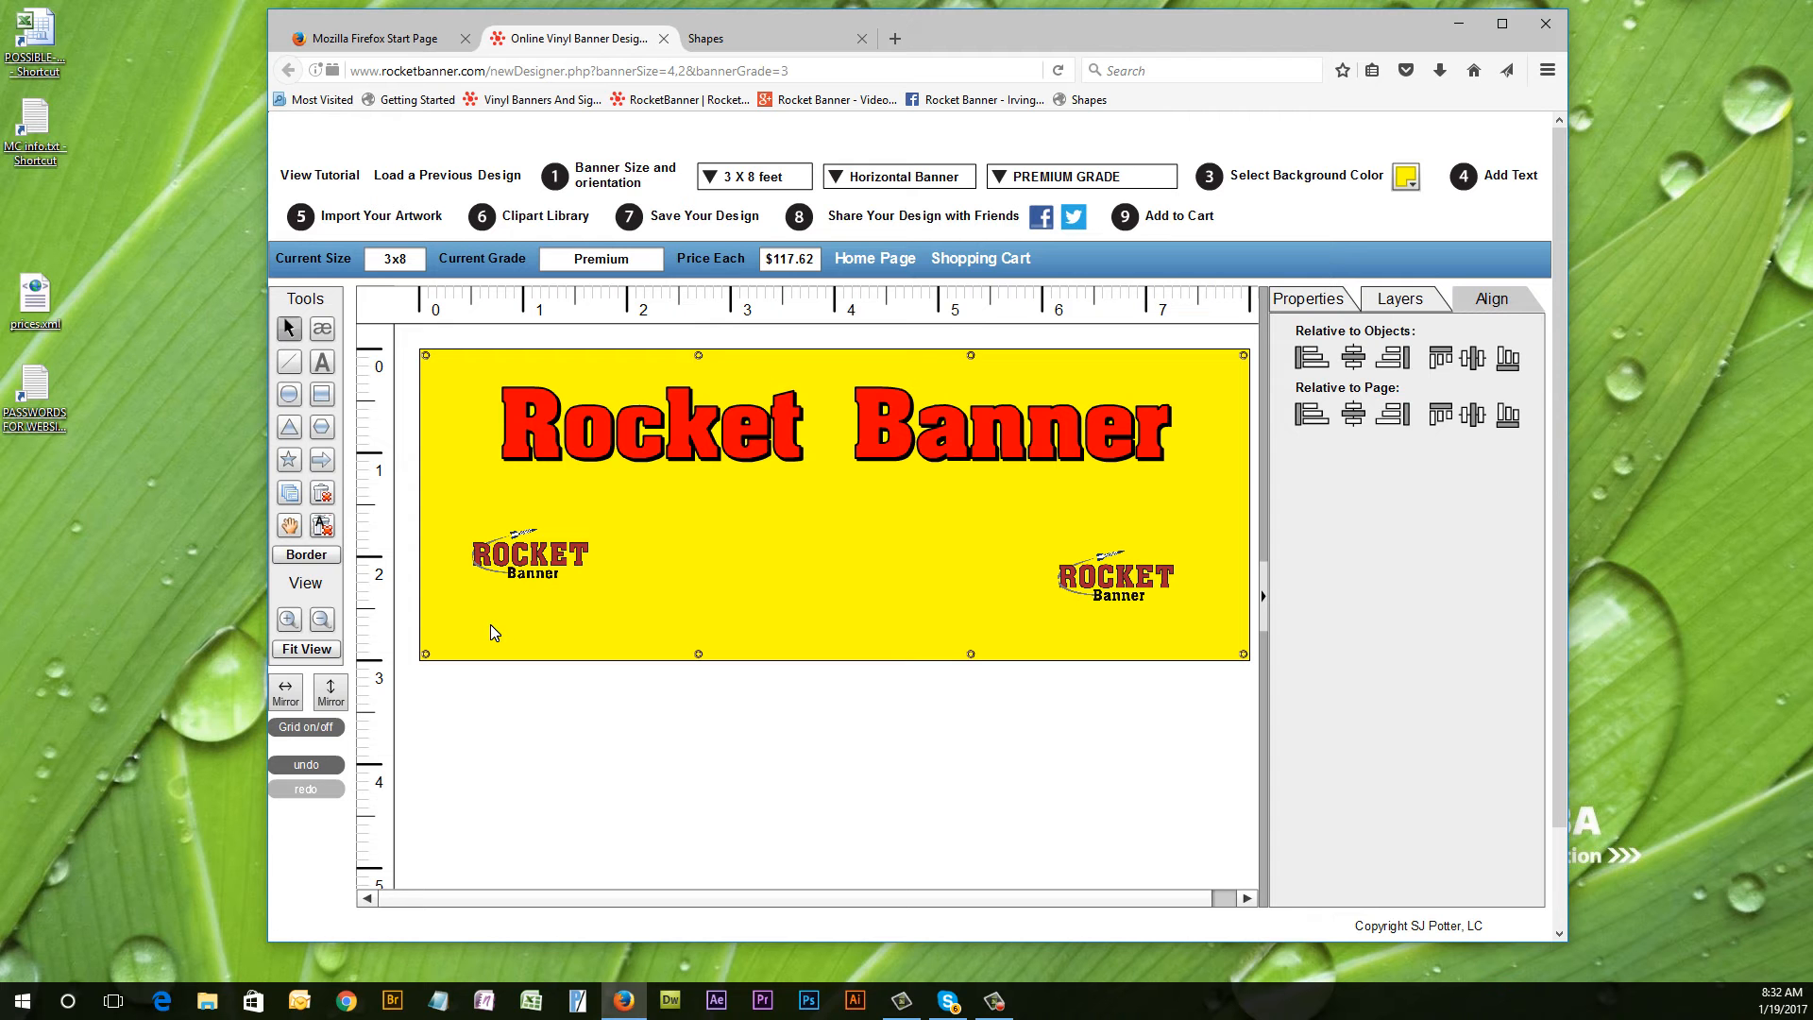
pyautogui.moveTo(490, 626); pyautogui.dragTo(1209, 524)
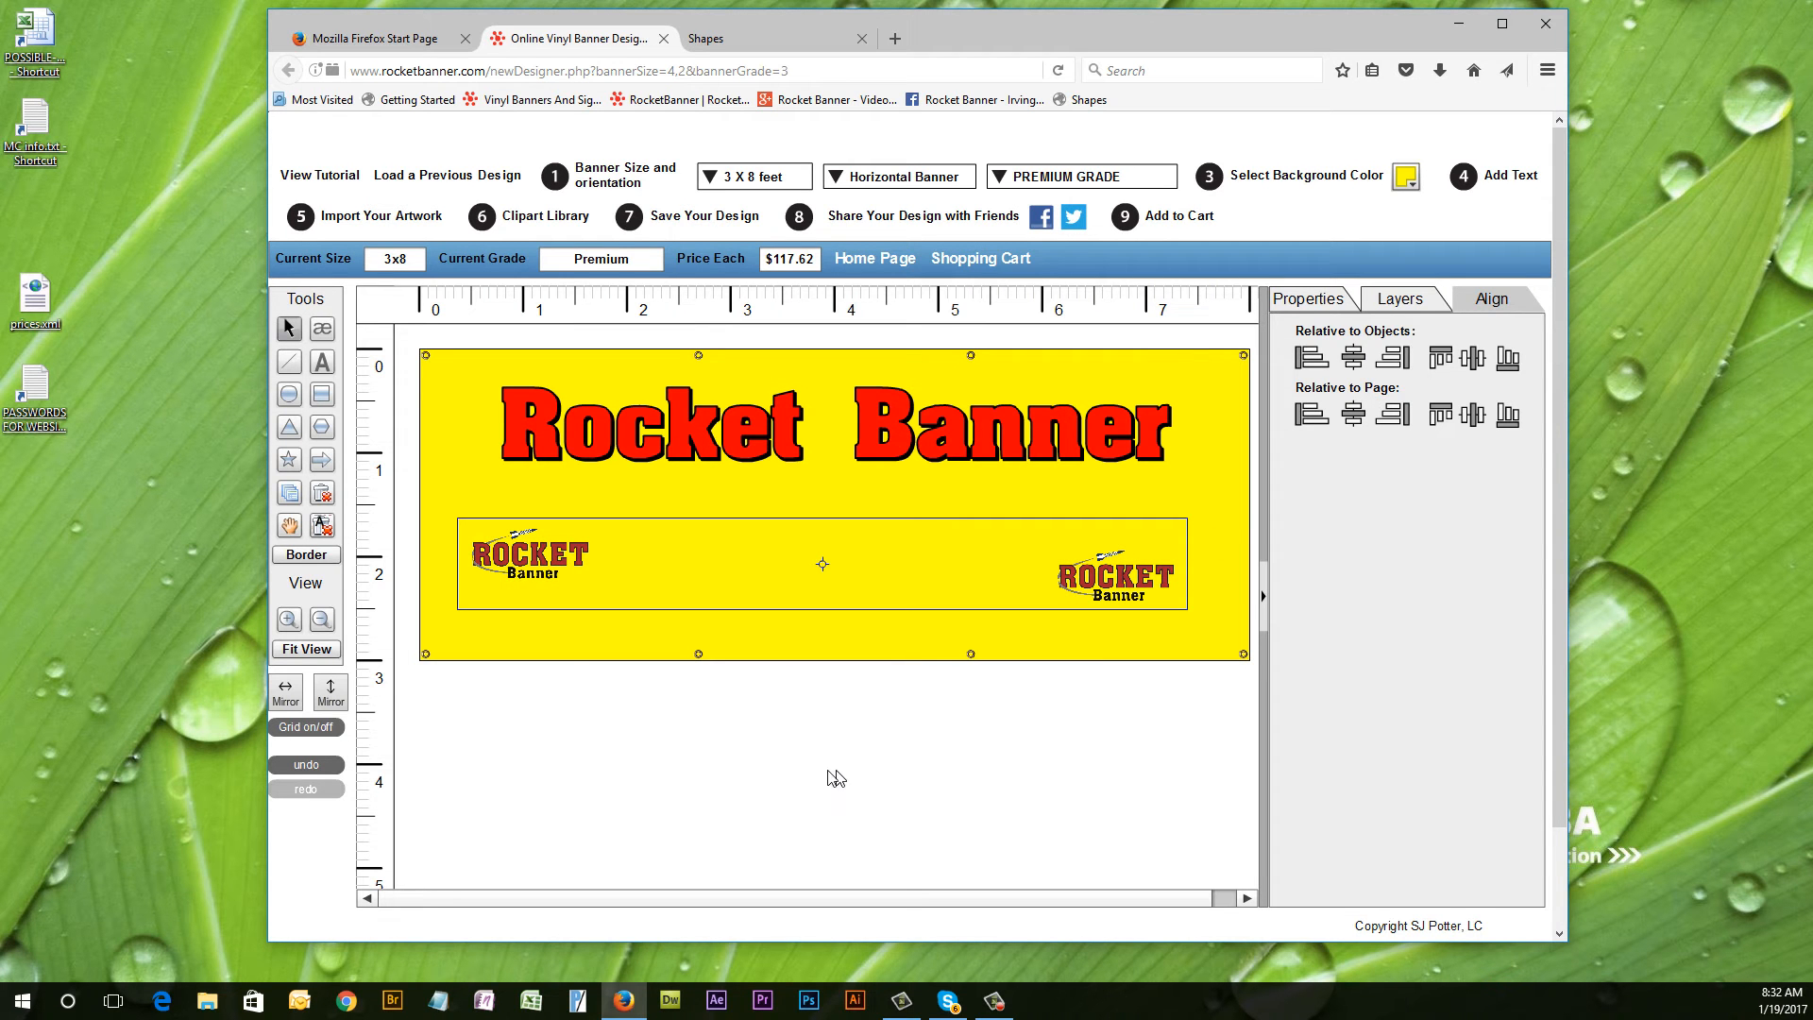
pyautogui.click(543, 641)
pyautogui.click(536, 577)
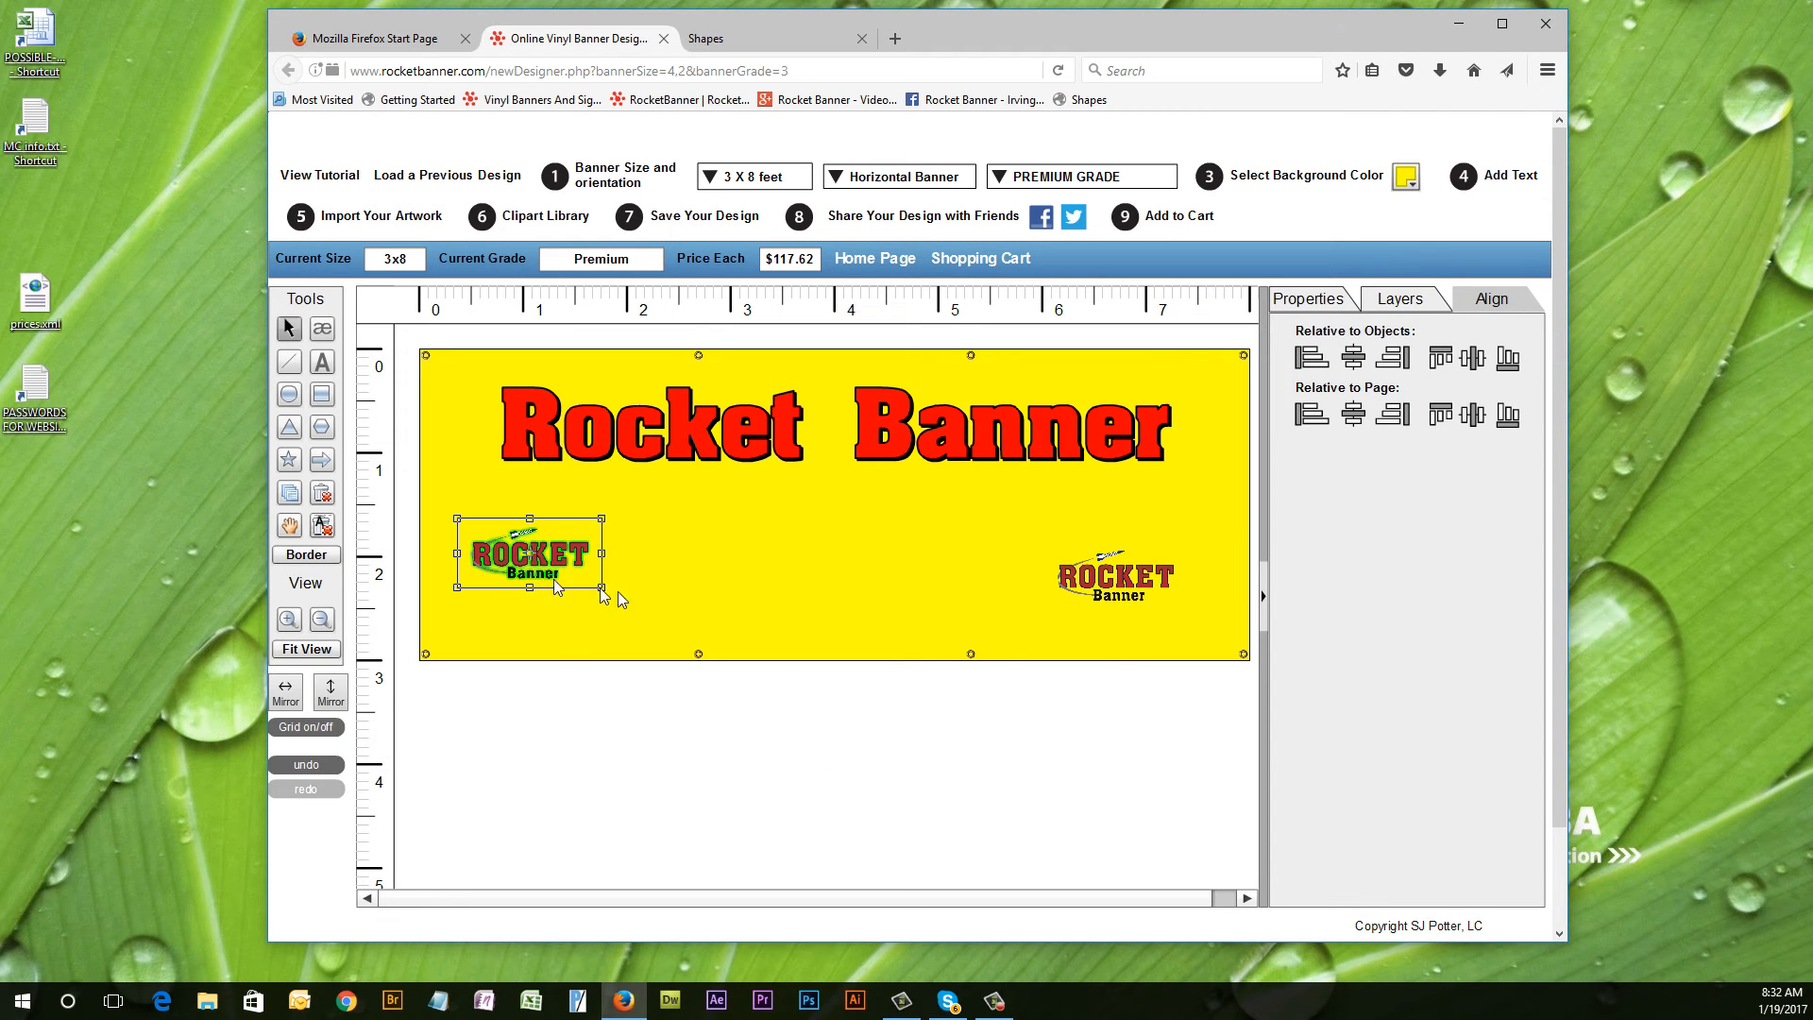
pyautogui.keyDown('shift'); pyautogui.click(1098, 586); pyautogui.keyUp('shift')
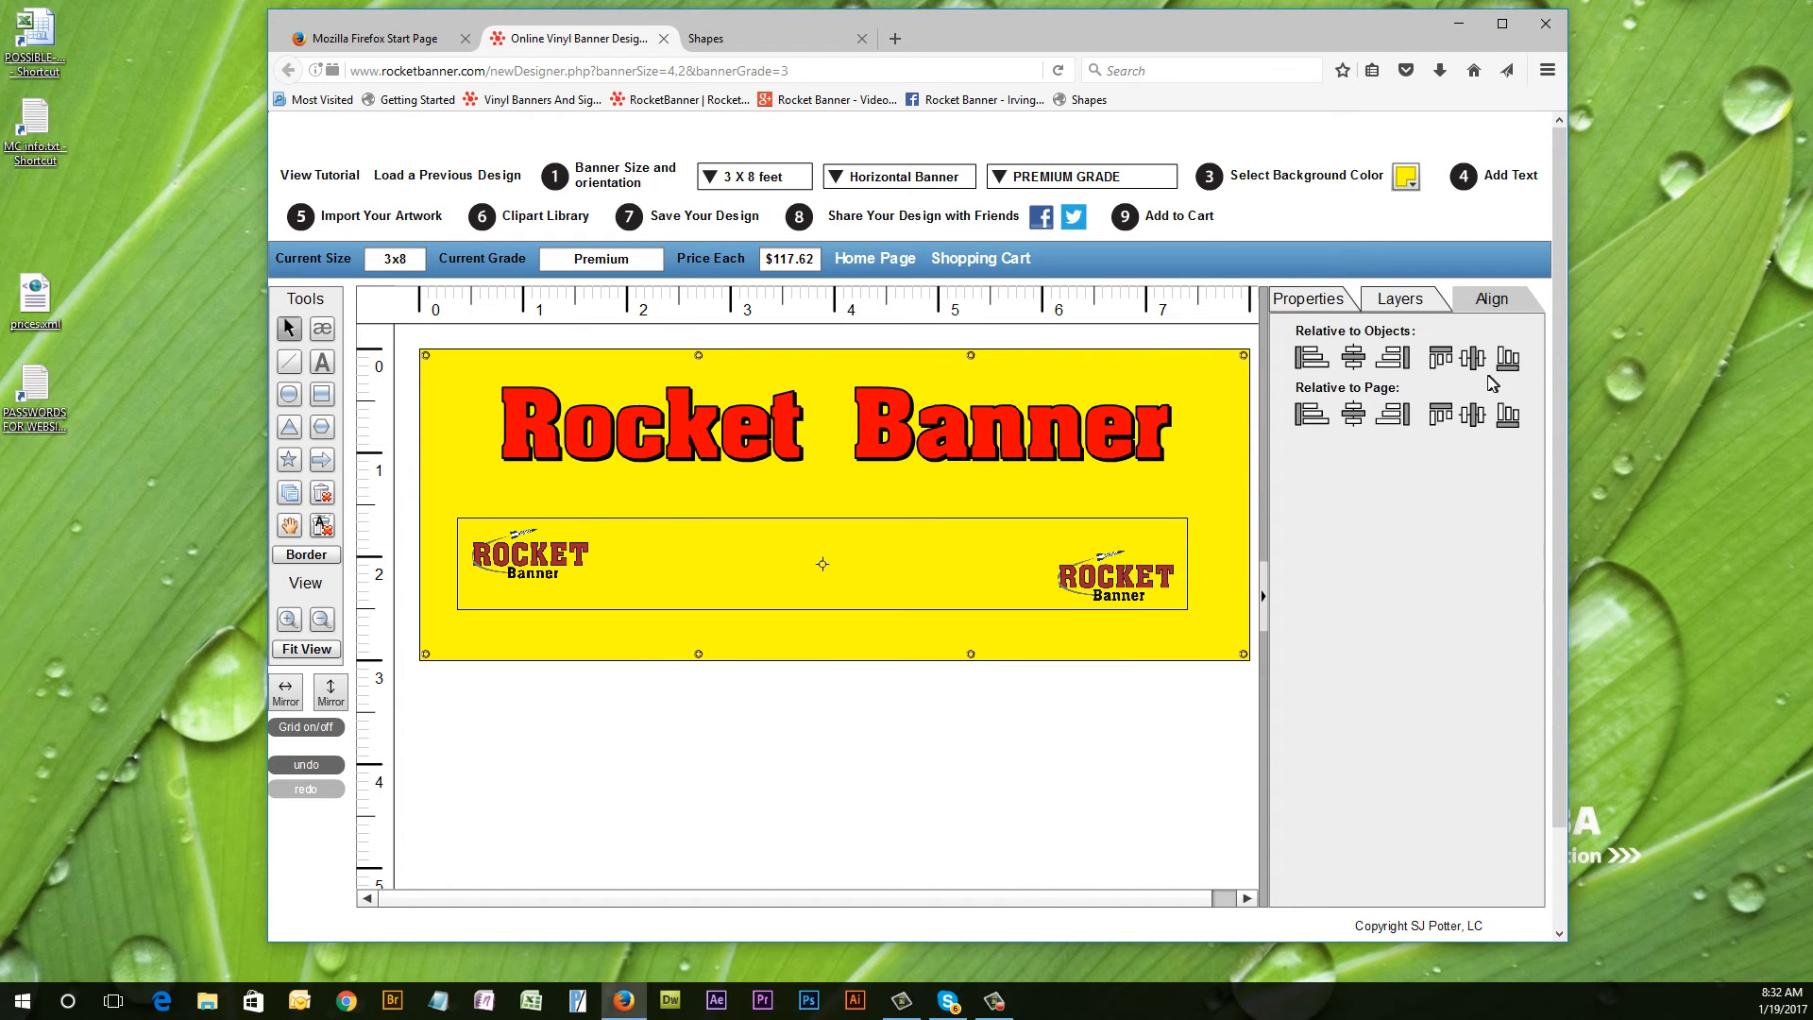
pyautogui.click(1477, 364)
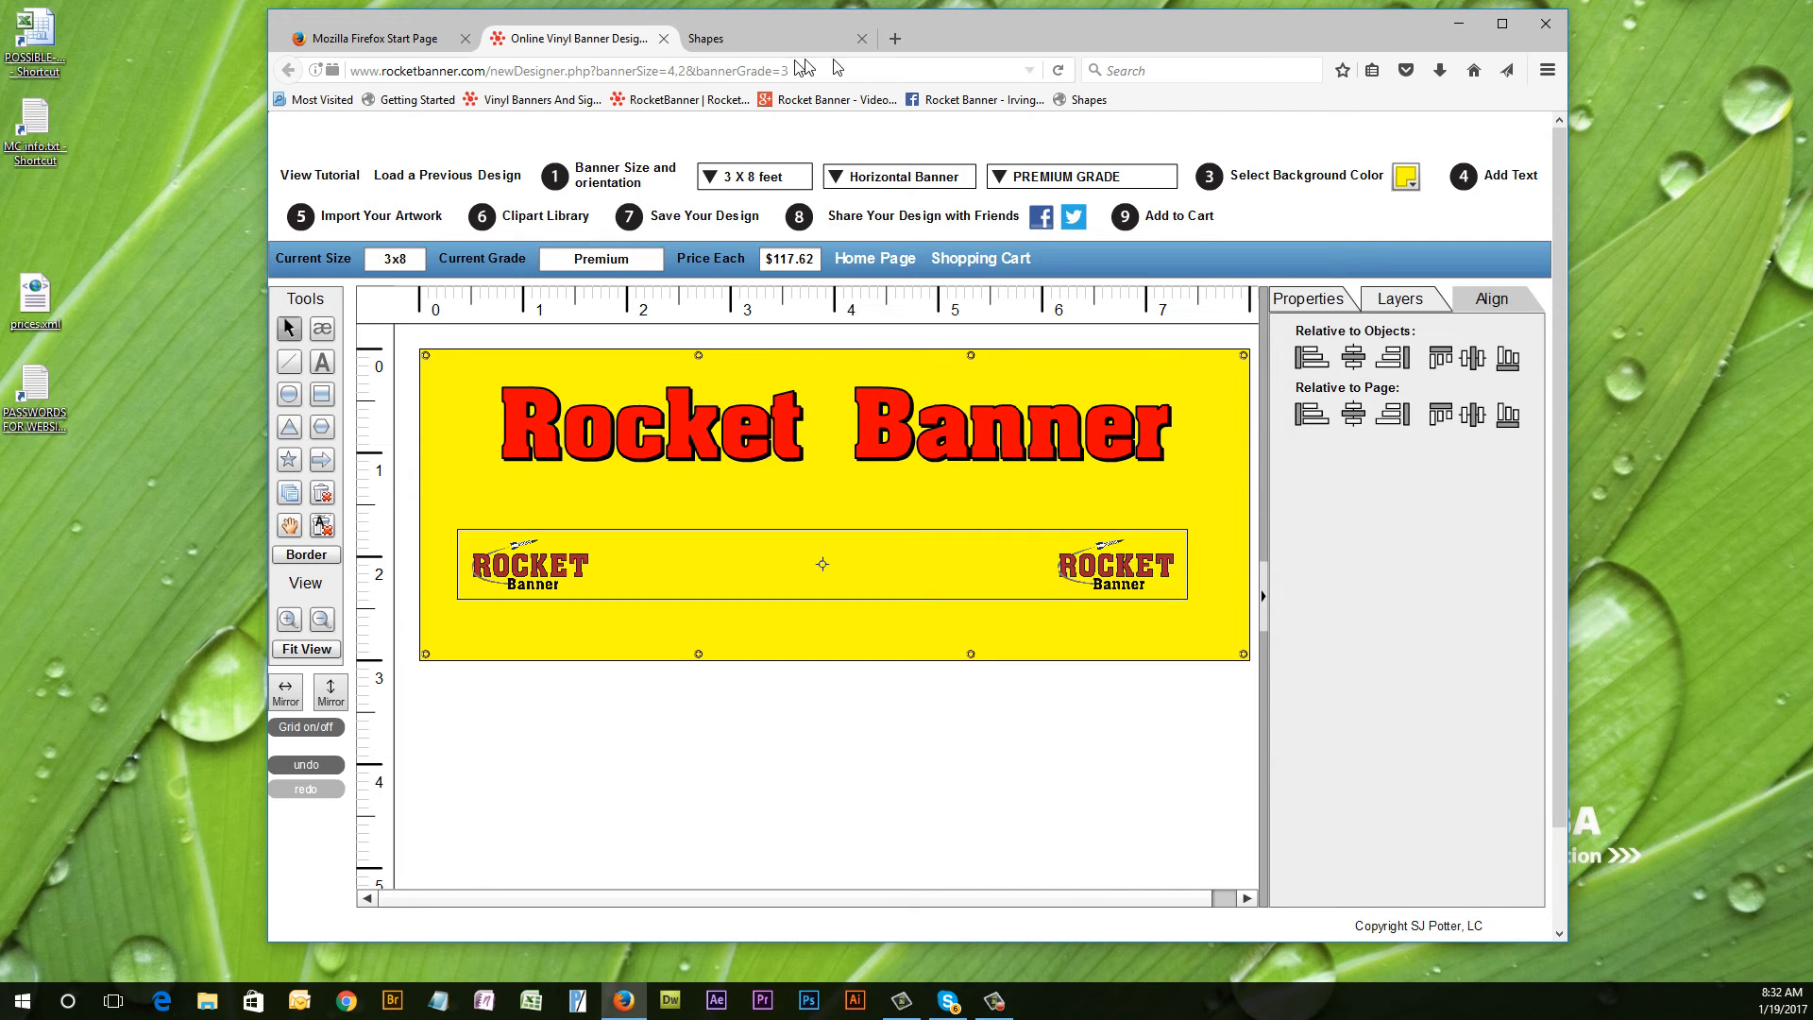
# Switch to the hotdealsmaker designer, accept the artwork quality notice and import the Rocket Banner logo image from File Explorer.
pyautogui.click(732, 47)
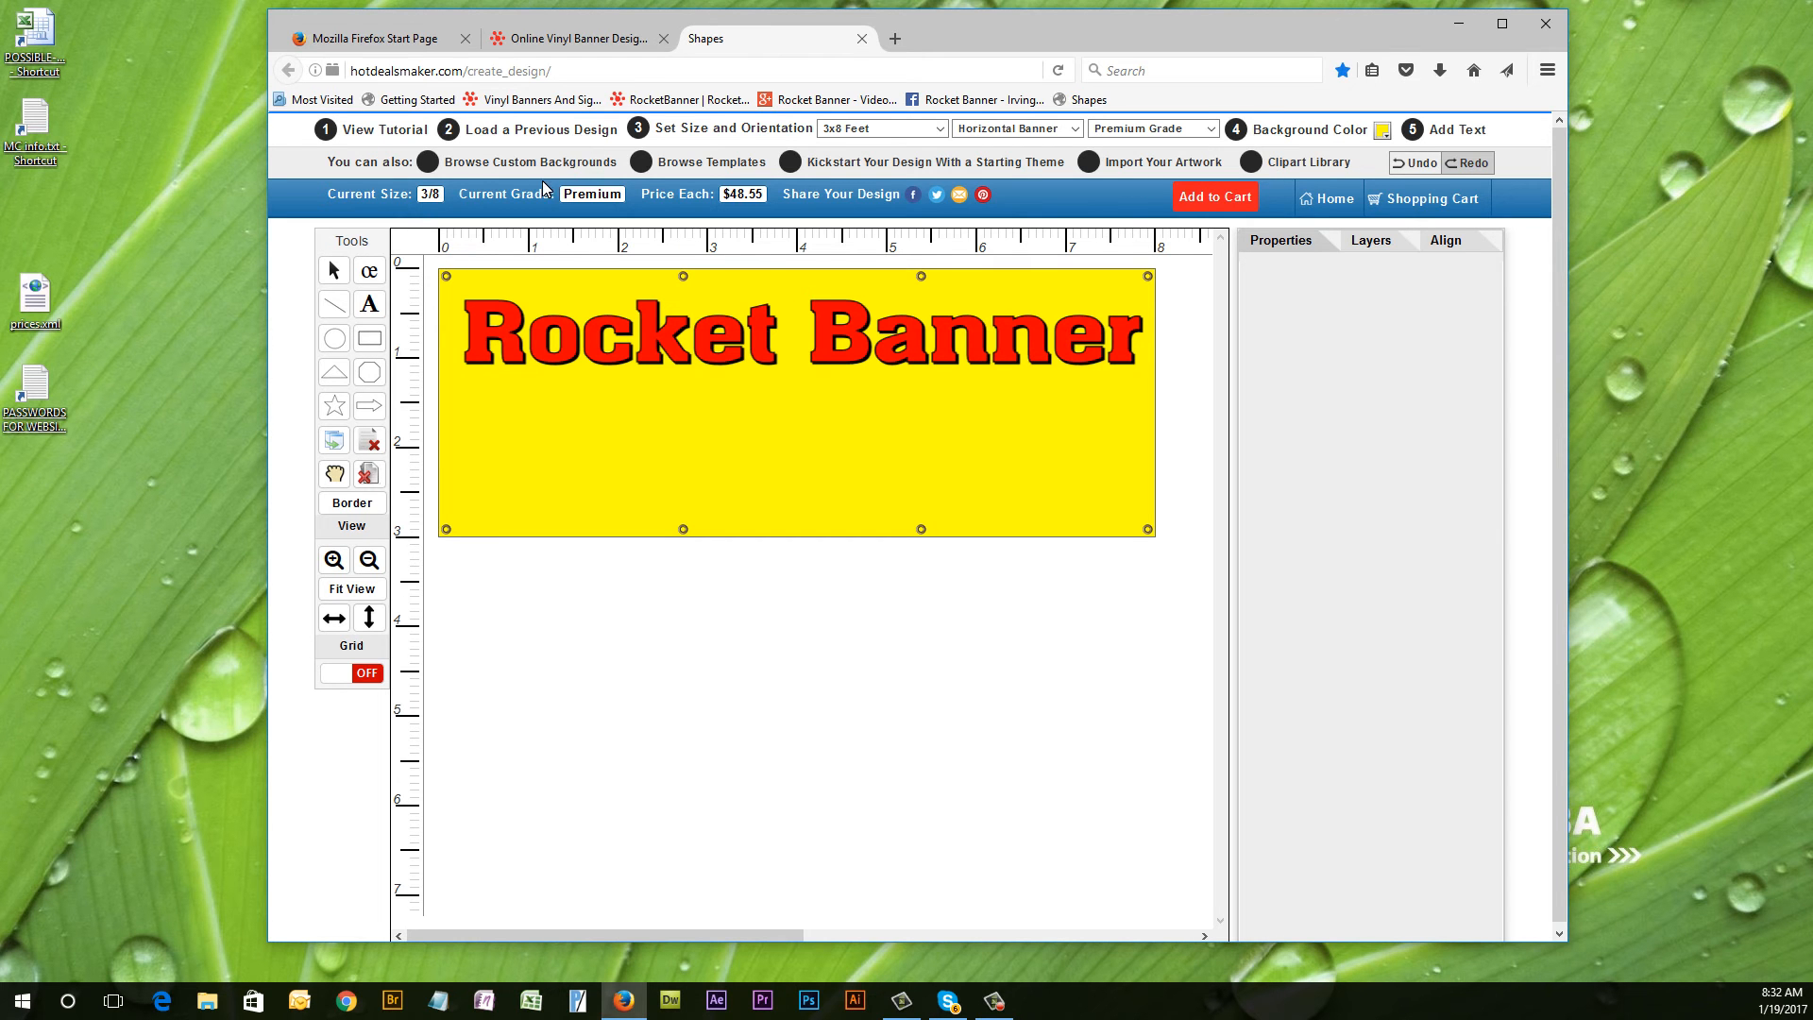
pyautogui.click(1089, 160)
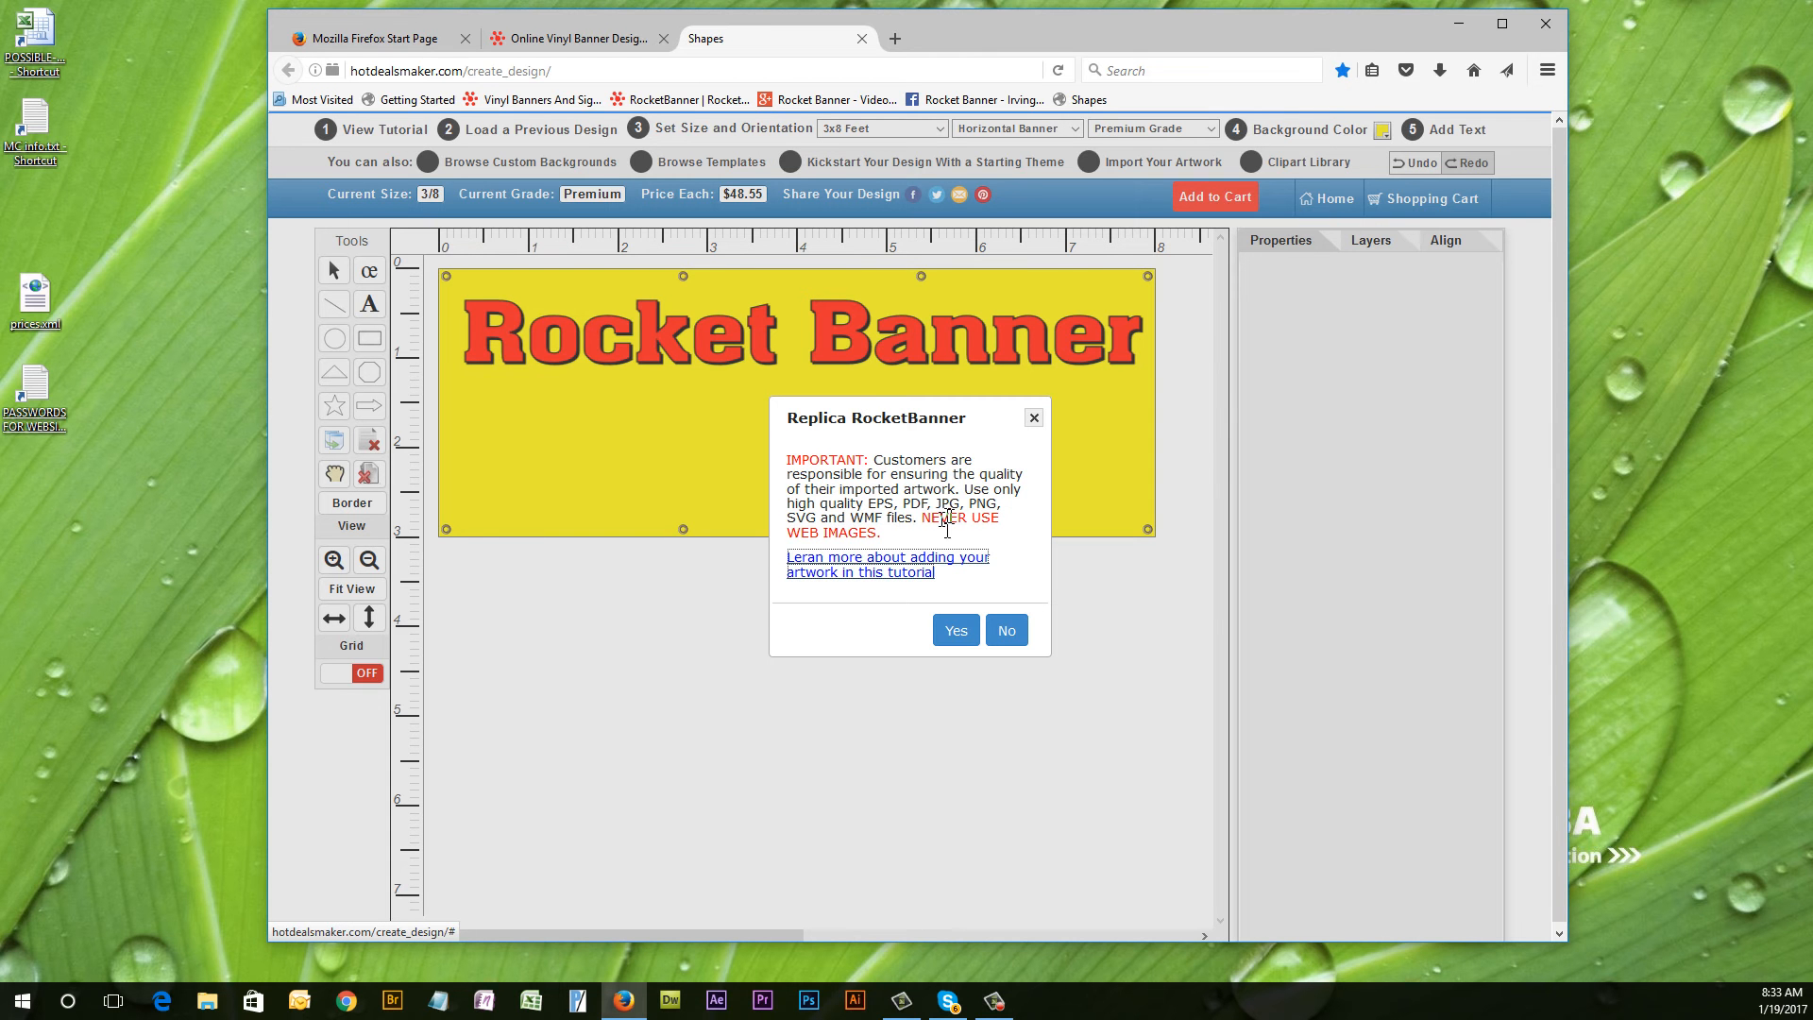
pyautogui.click(957, 631)
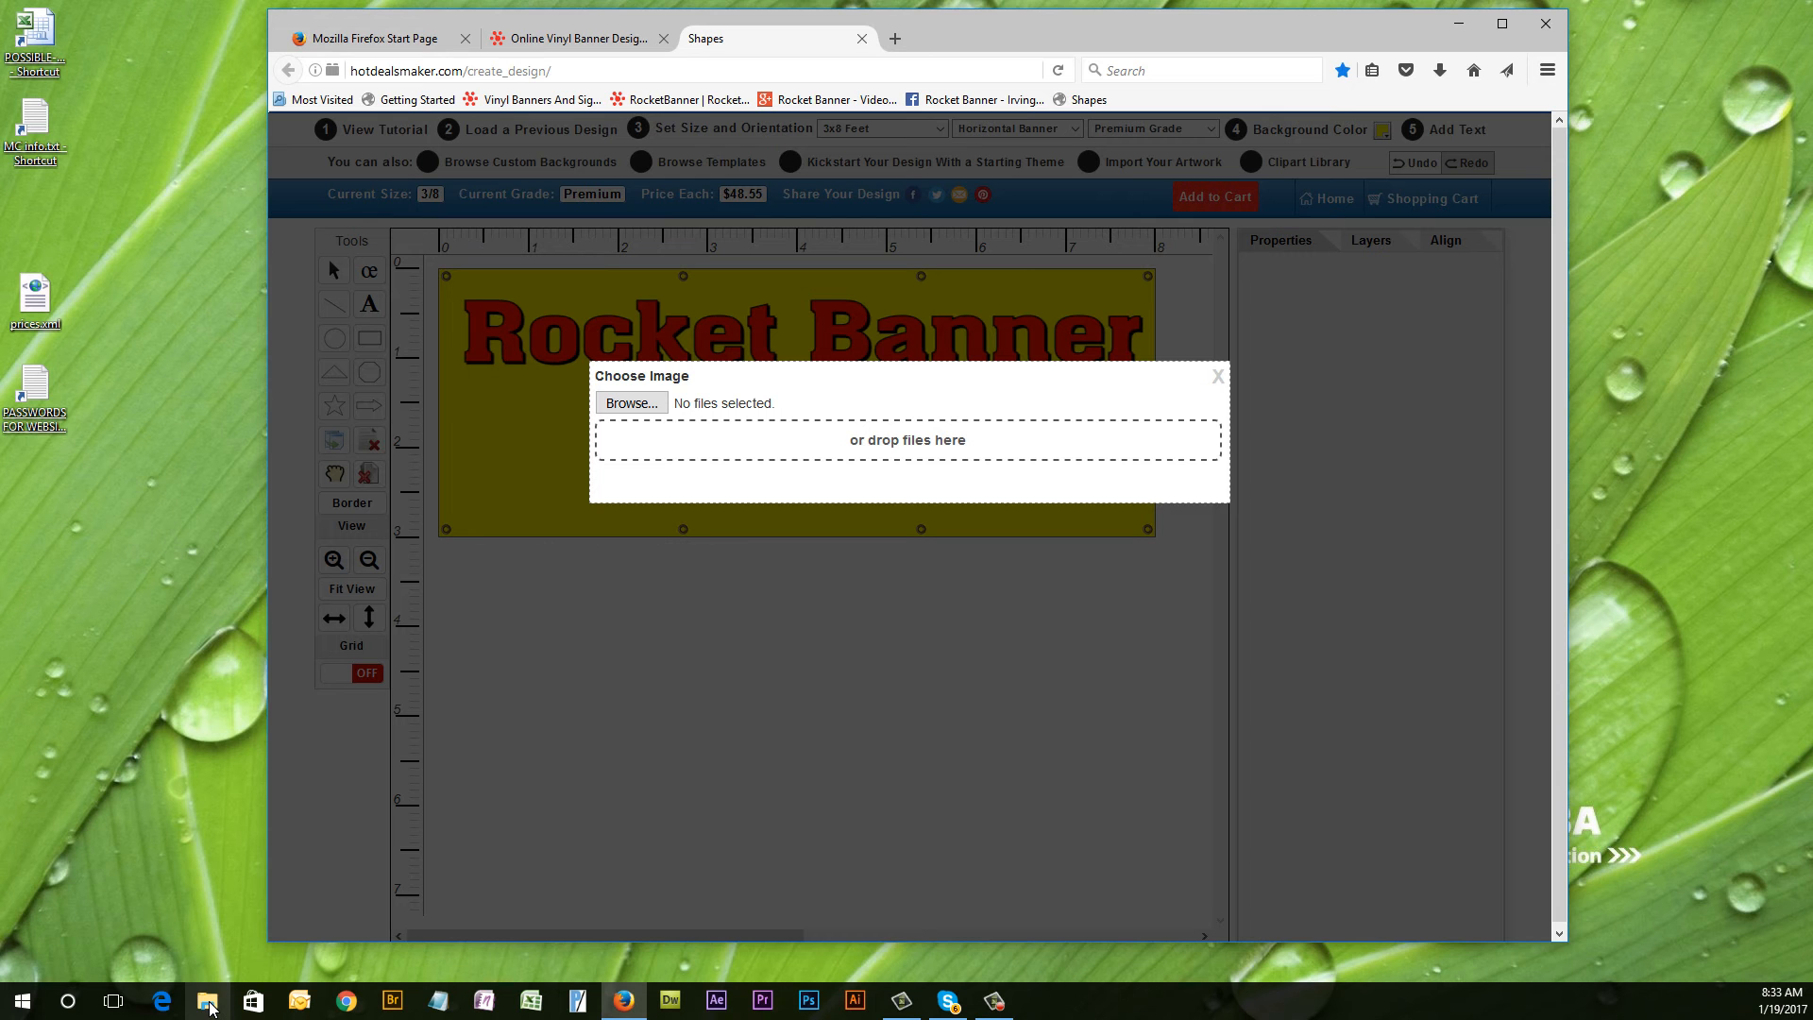
pyautogui.click(207, 1002)
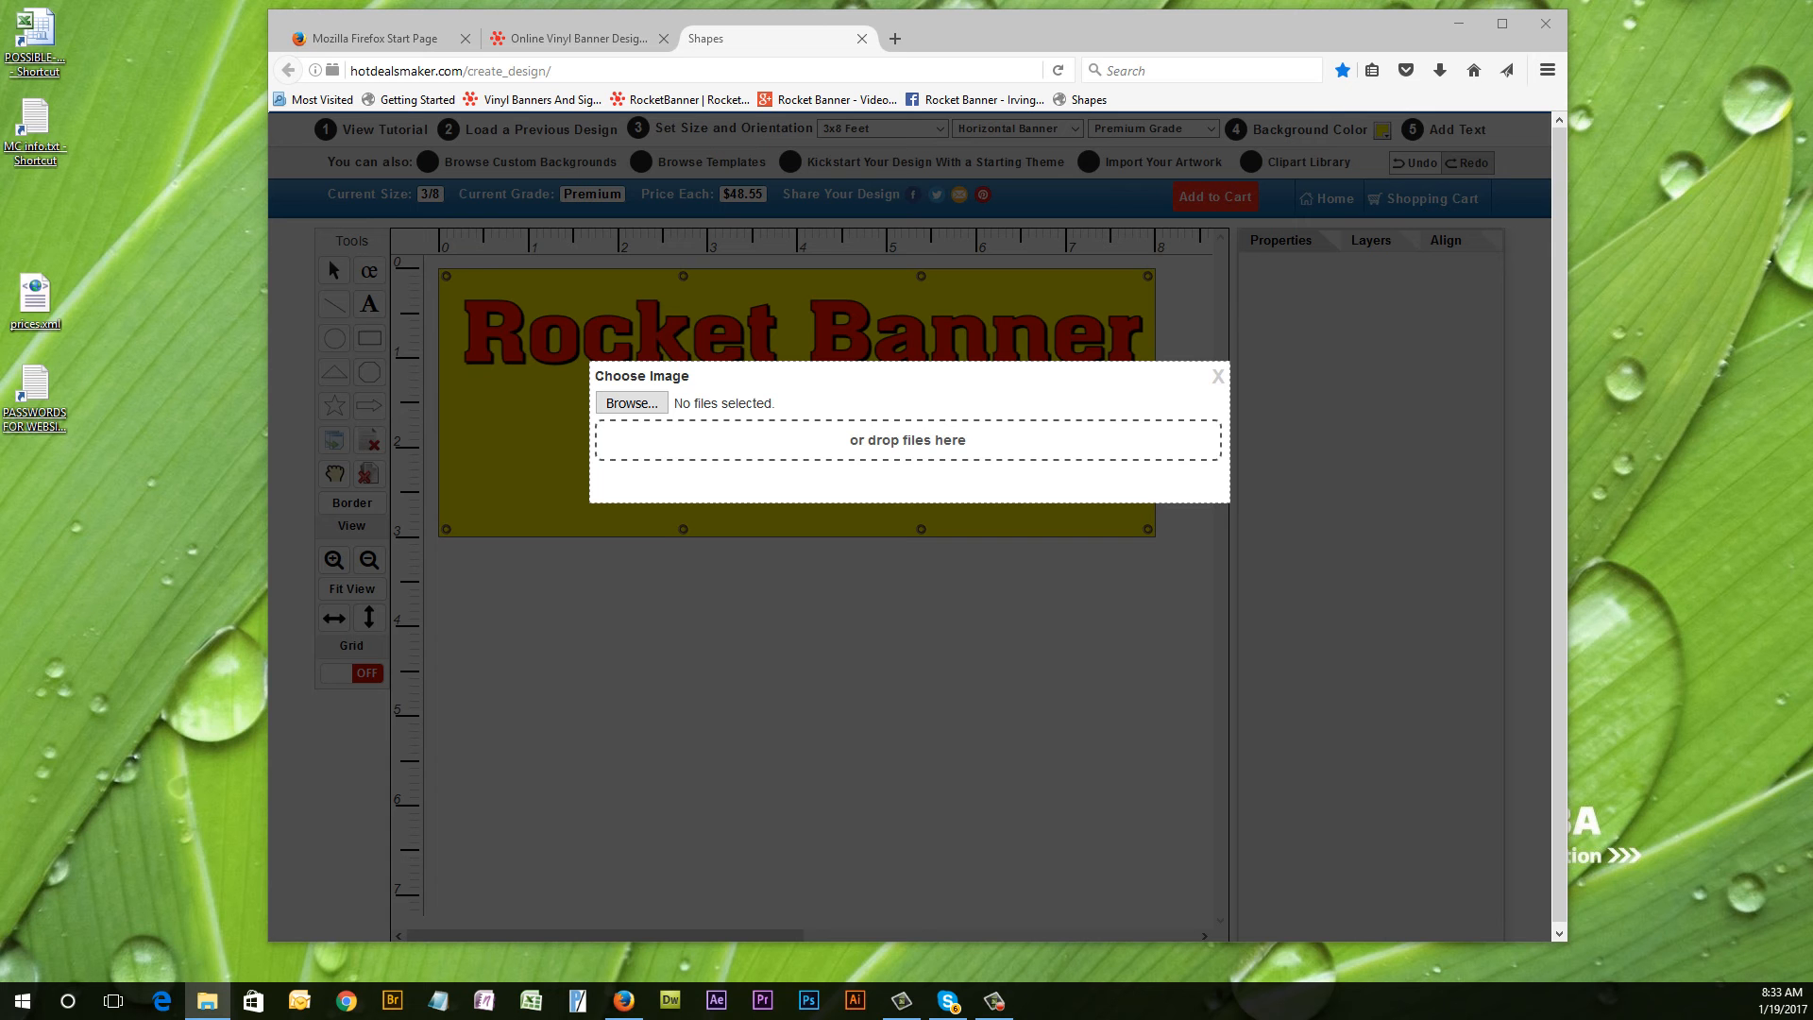
pyautogui.moveTo(15, 460); pyautogui.dragTo(725, 454)
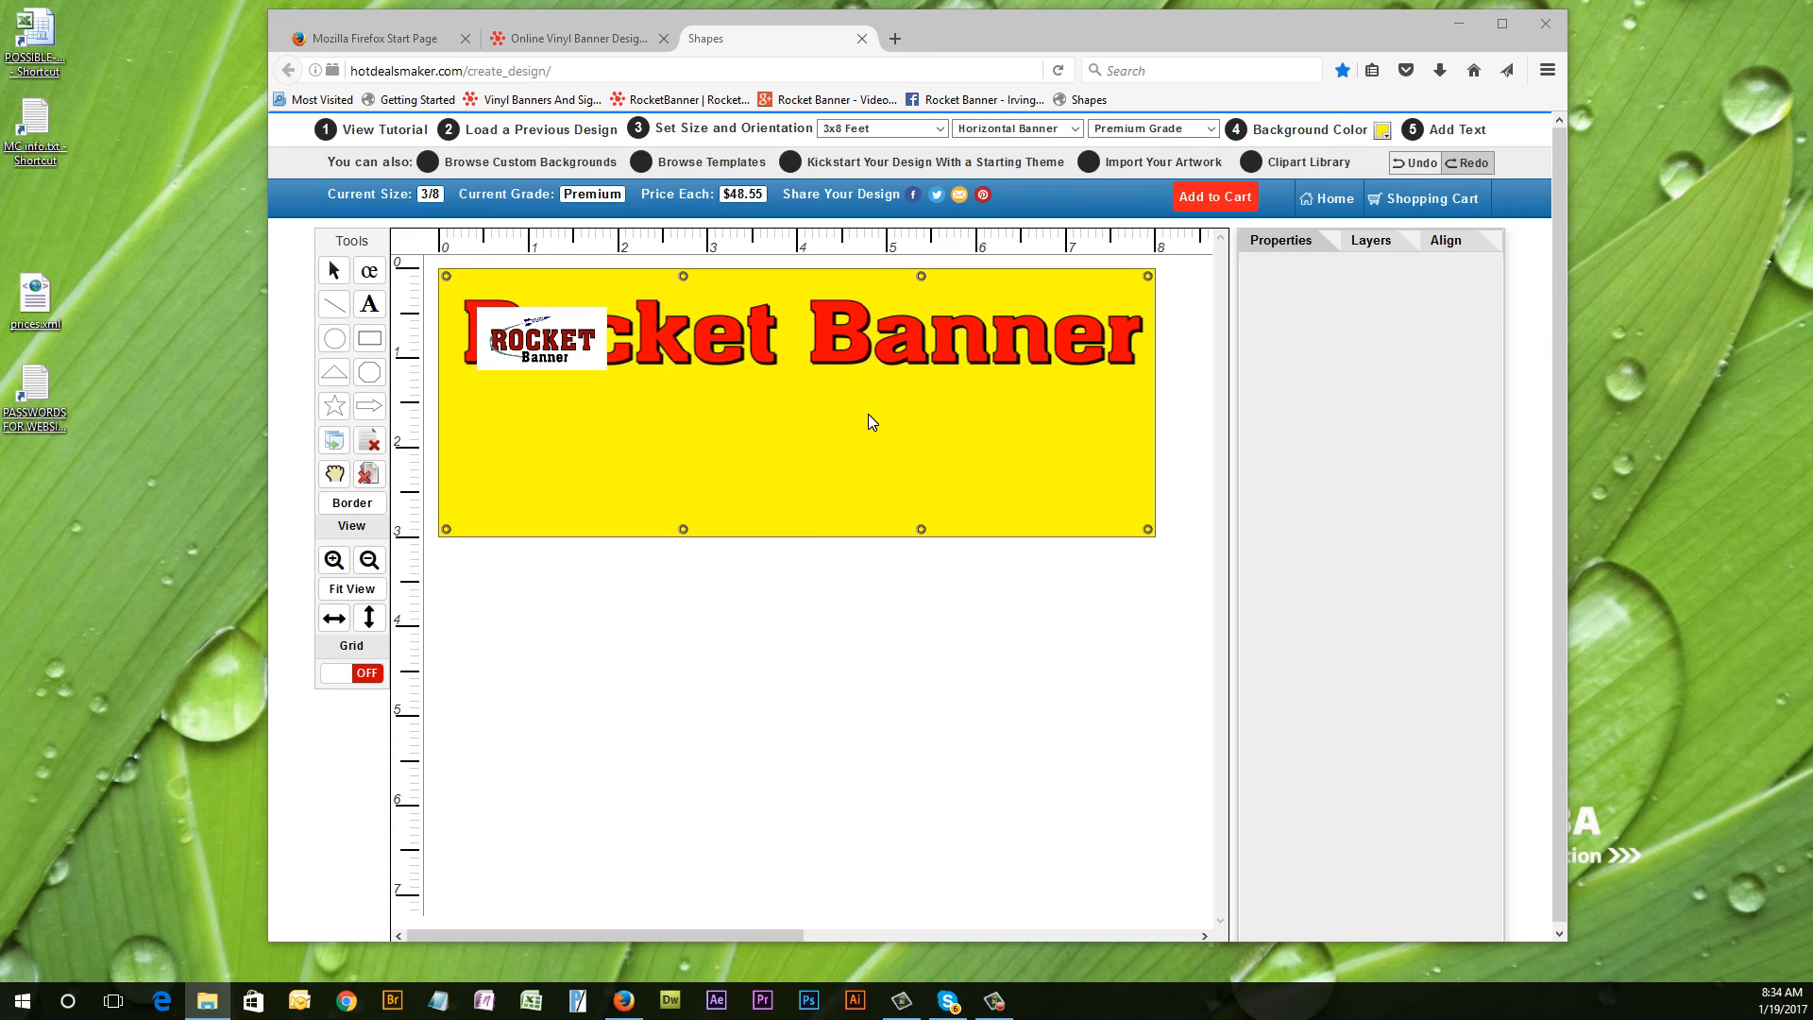
# Move the imported logo below the text row, centred about 1.1 ft across and 2 ft down the banner.
pyautogui.moveTo(570, 325); pyautogui.dragTo(567, 440)
pyautogui.moveTo(558, 360); pyautogui.dragTo(555, 469)
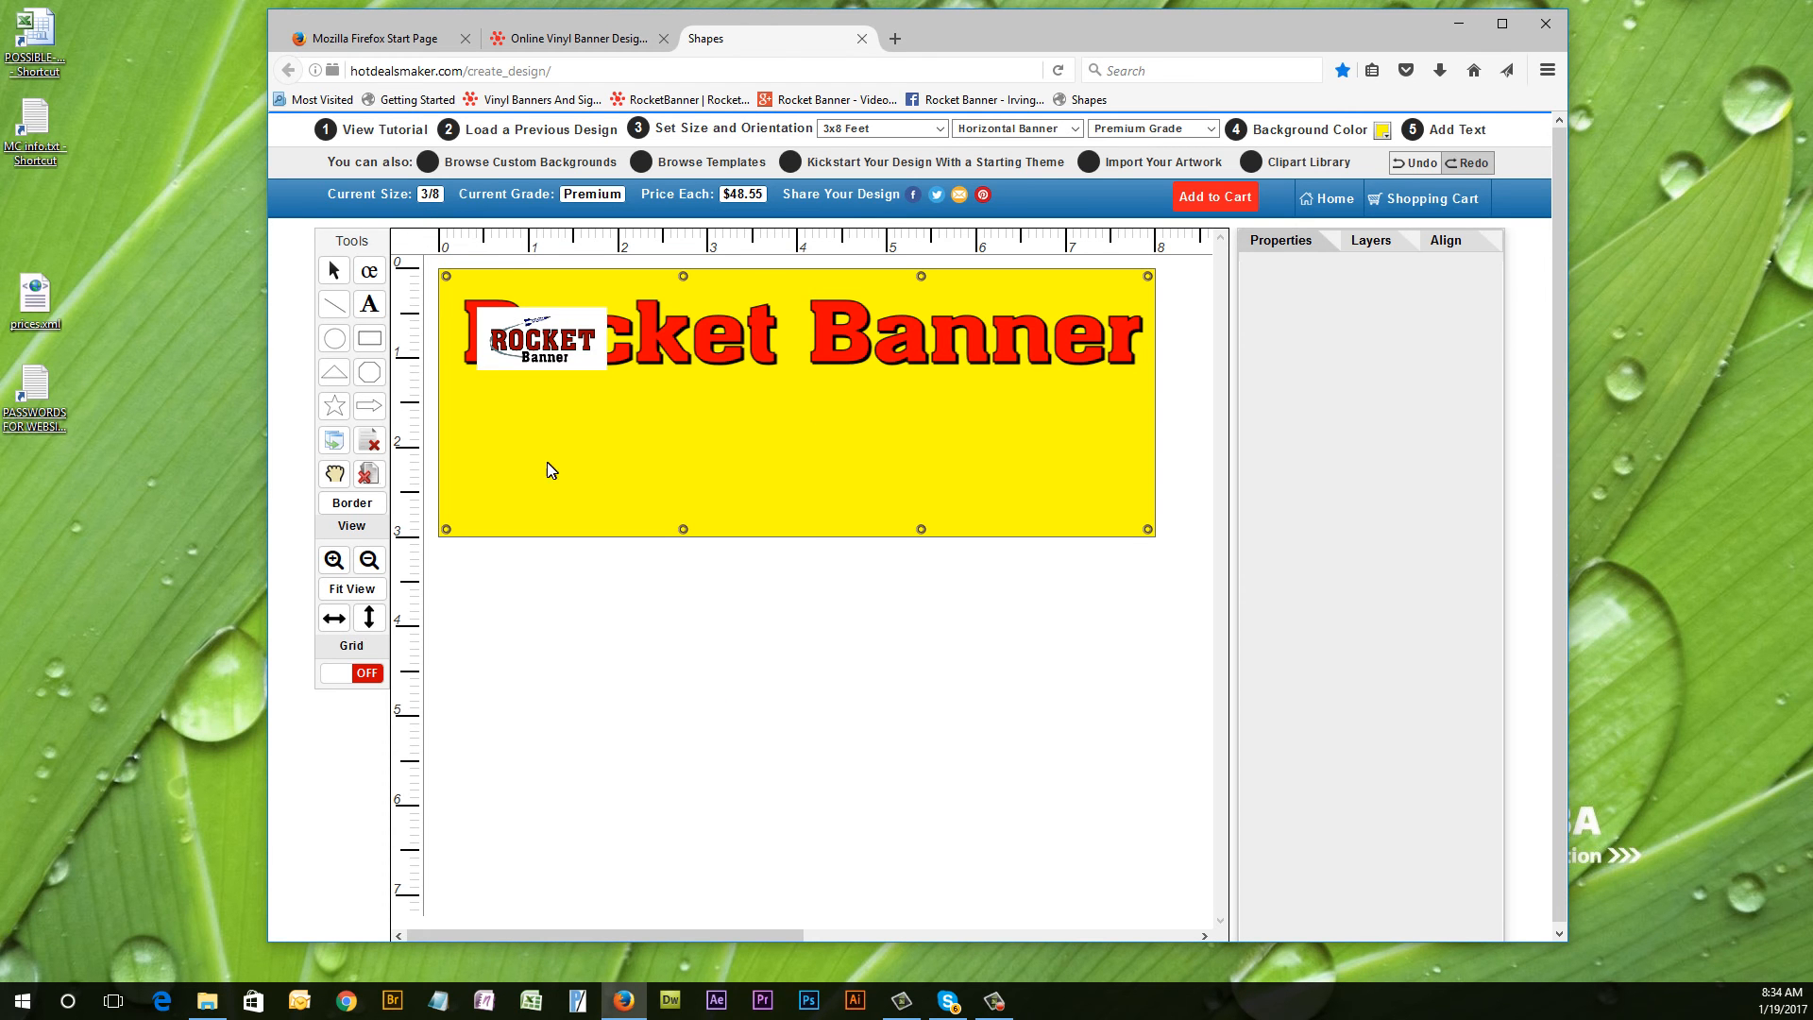
pyautogui.click(514, 336)
pyautogui.moveTo(514, 336); pyautogui.dragTo(510, 441)
pyautogui.click(706, 473)
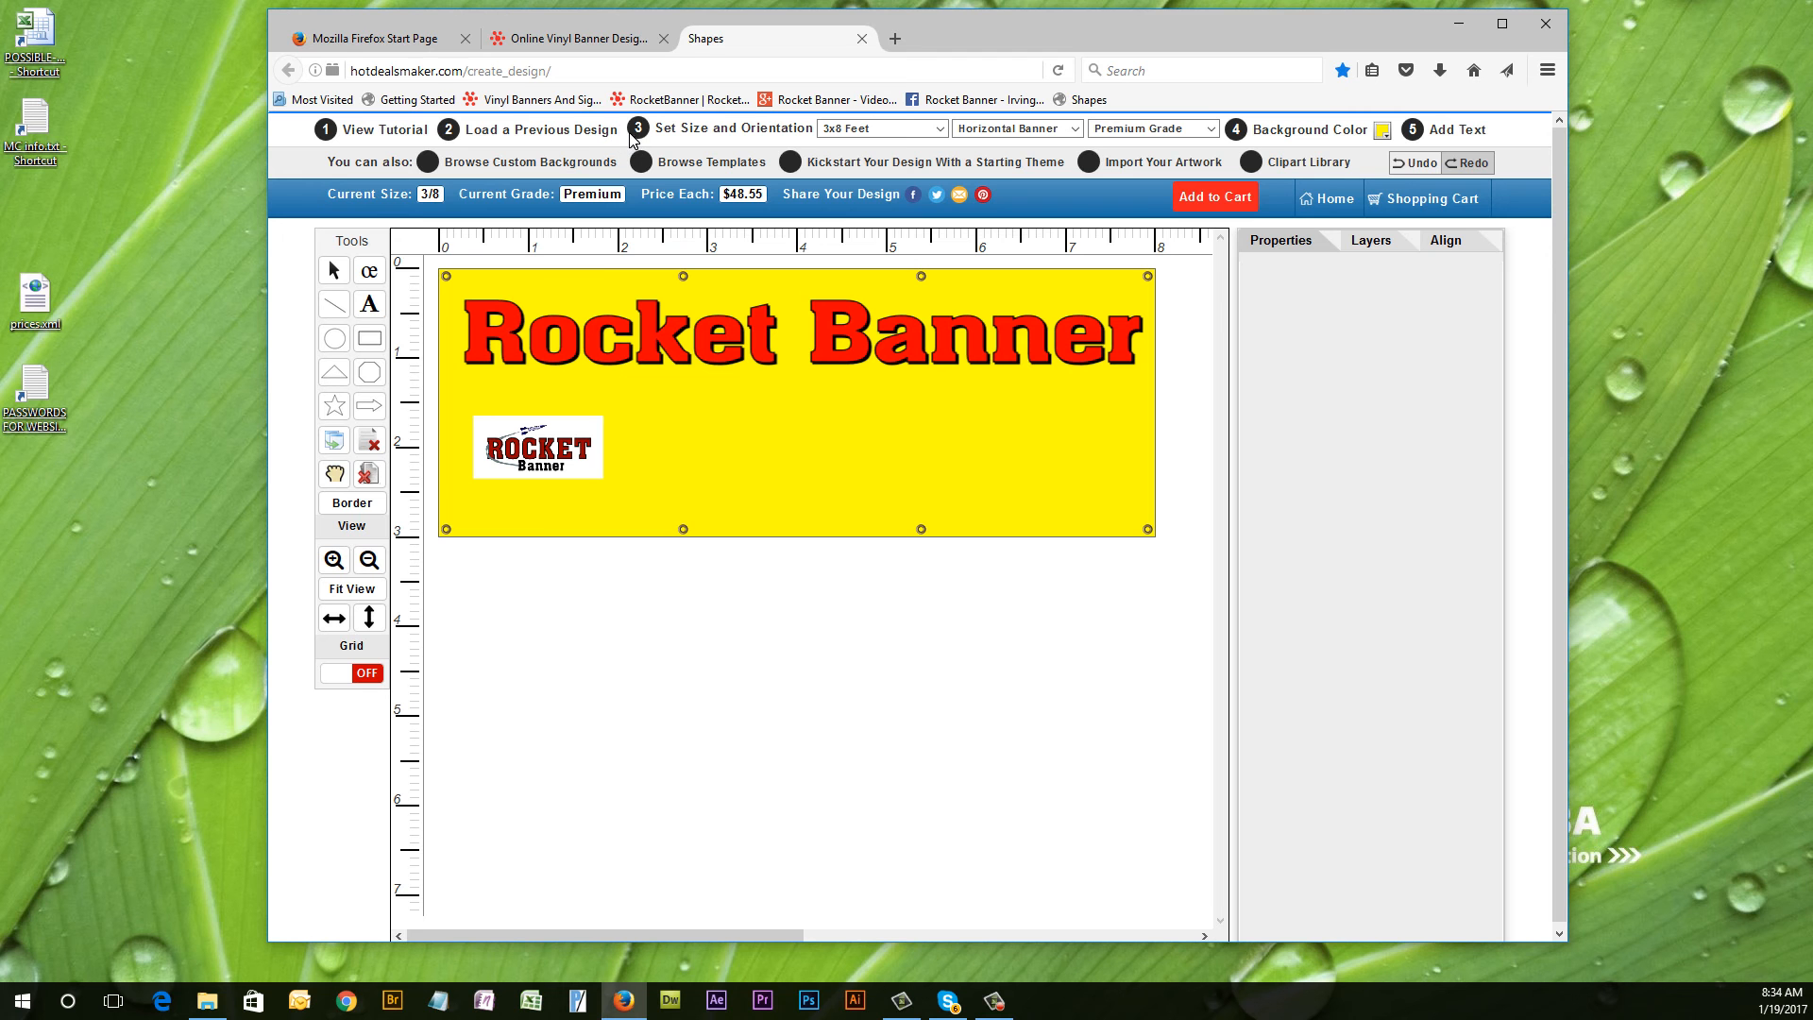
# Accept the artwork quality notice again and import the small round emblem image from File Explorer.
pyautogui.click(1116, 166)
pyautogui.click(956, 630)
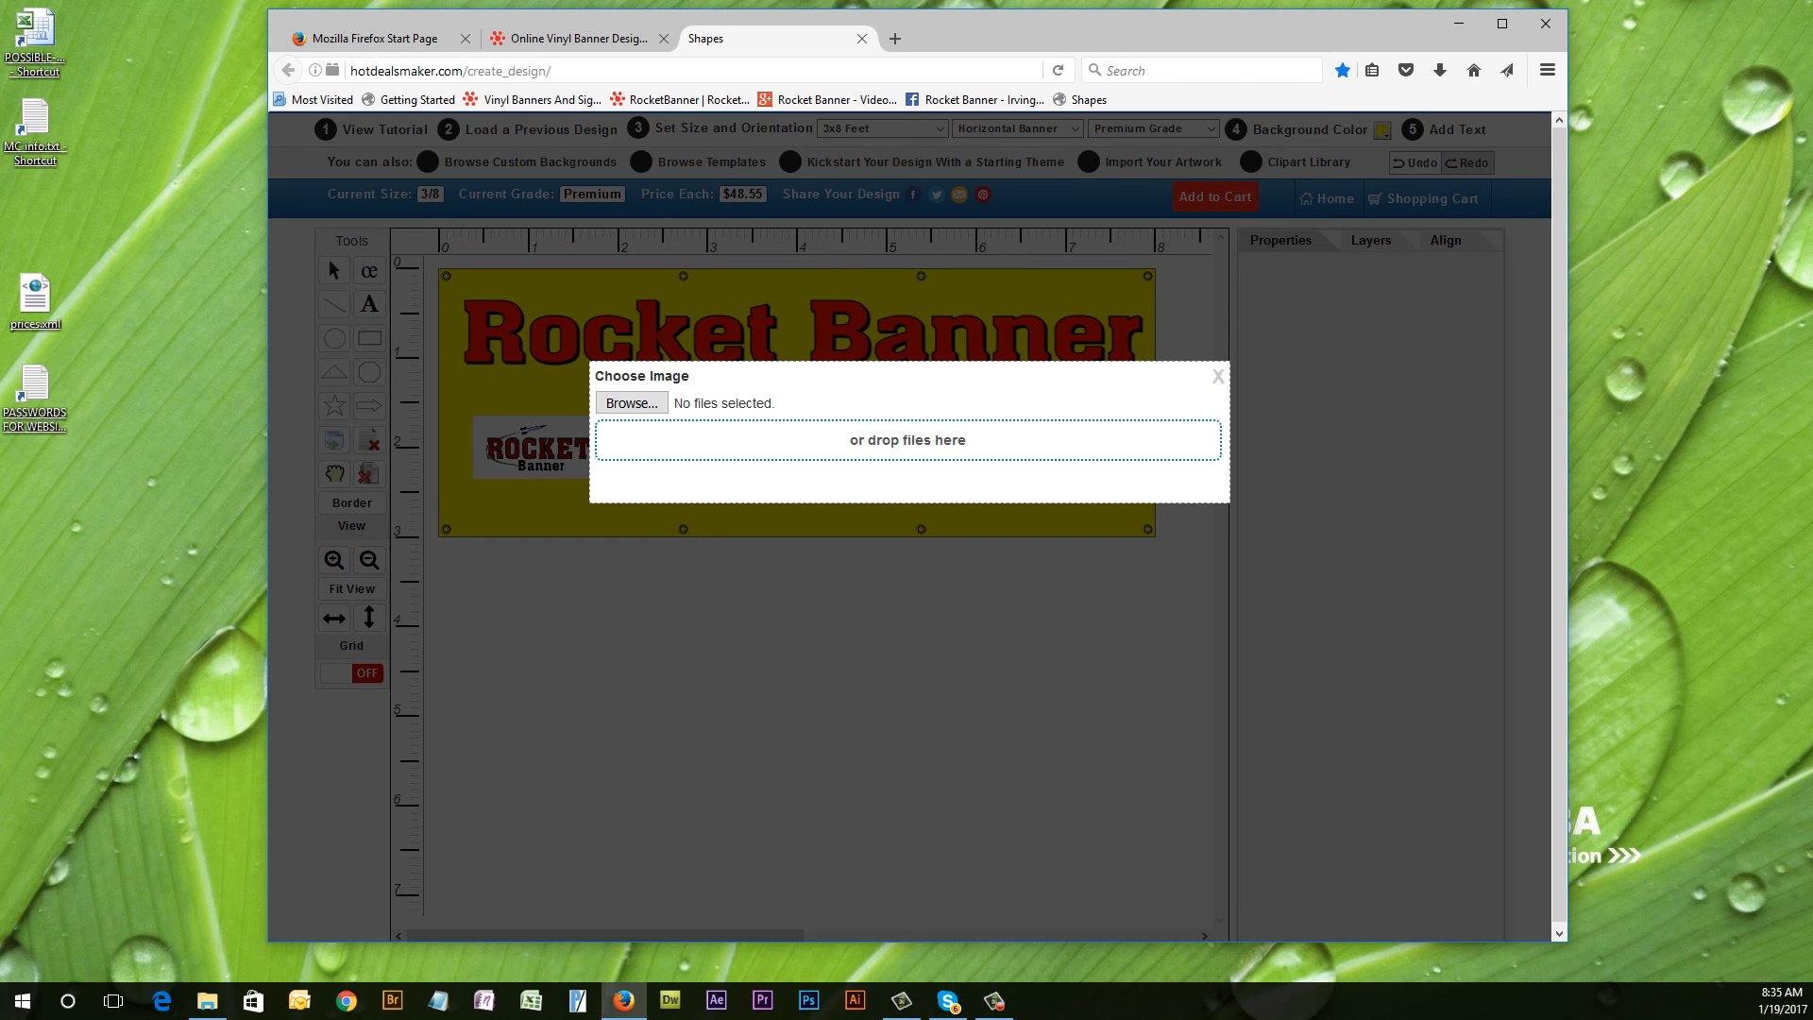
pyautogui.click(207, 1001)
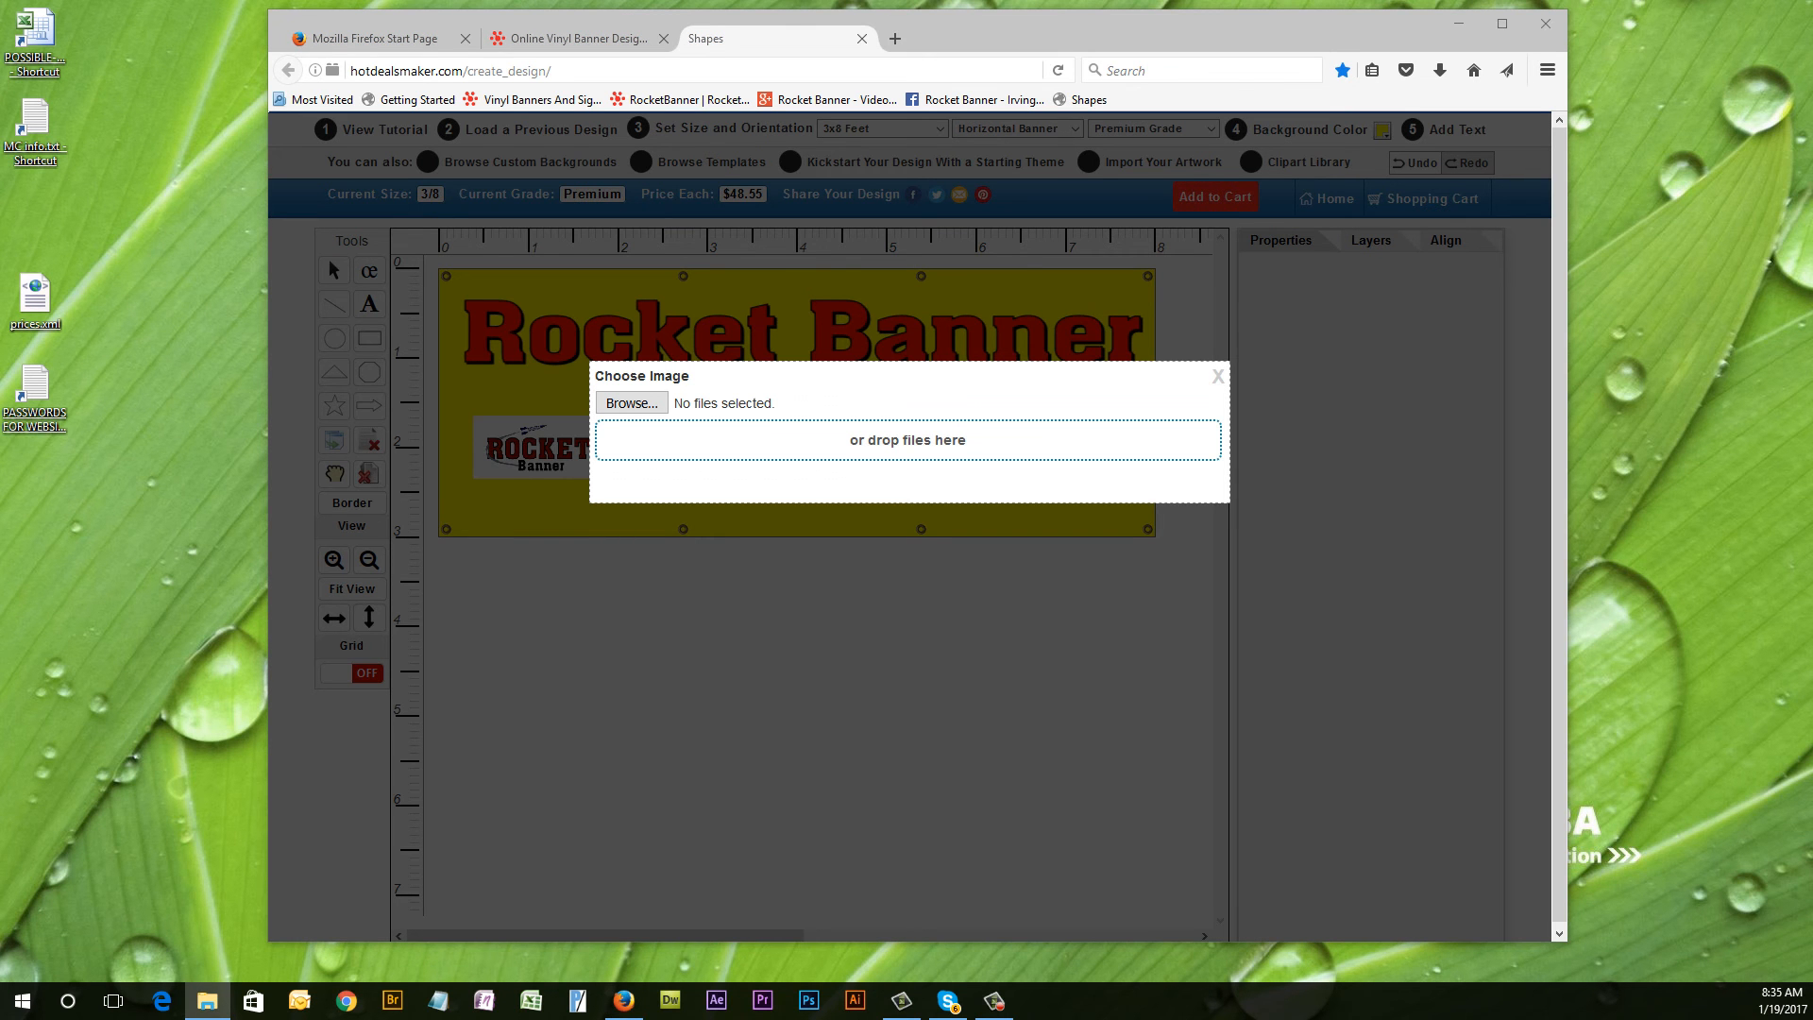
pyautogui.moveTo(0, 486); pyautogui.dragTo(767, 448)
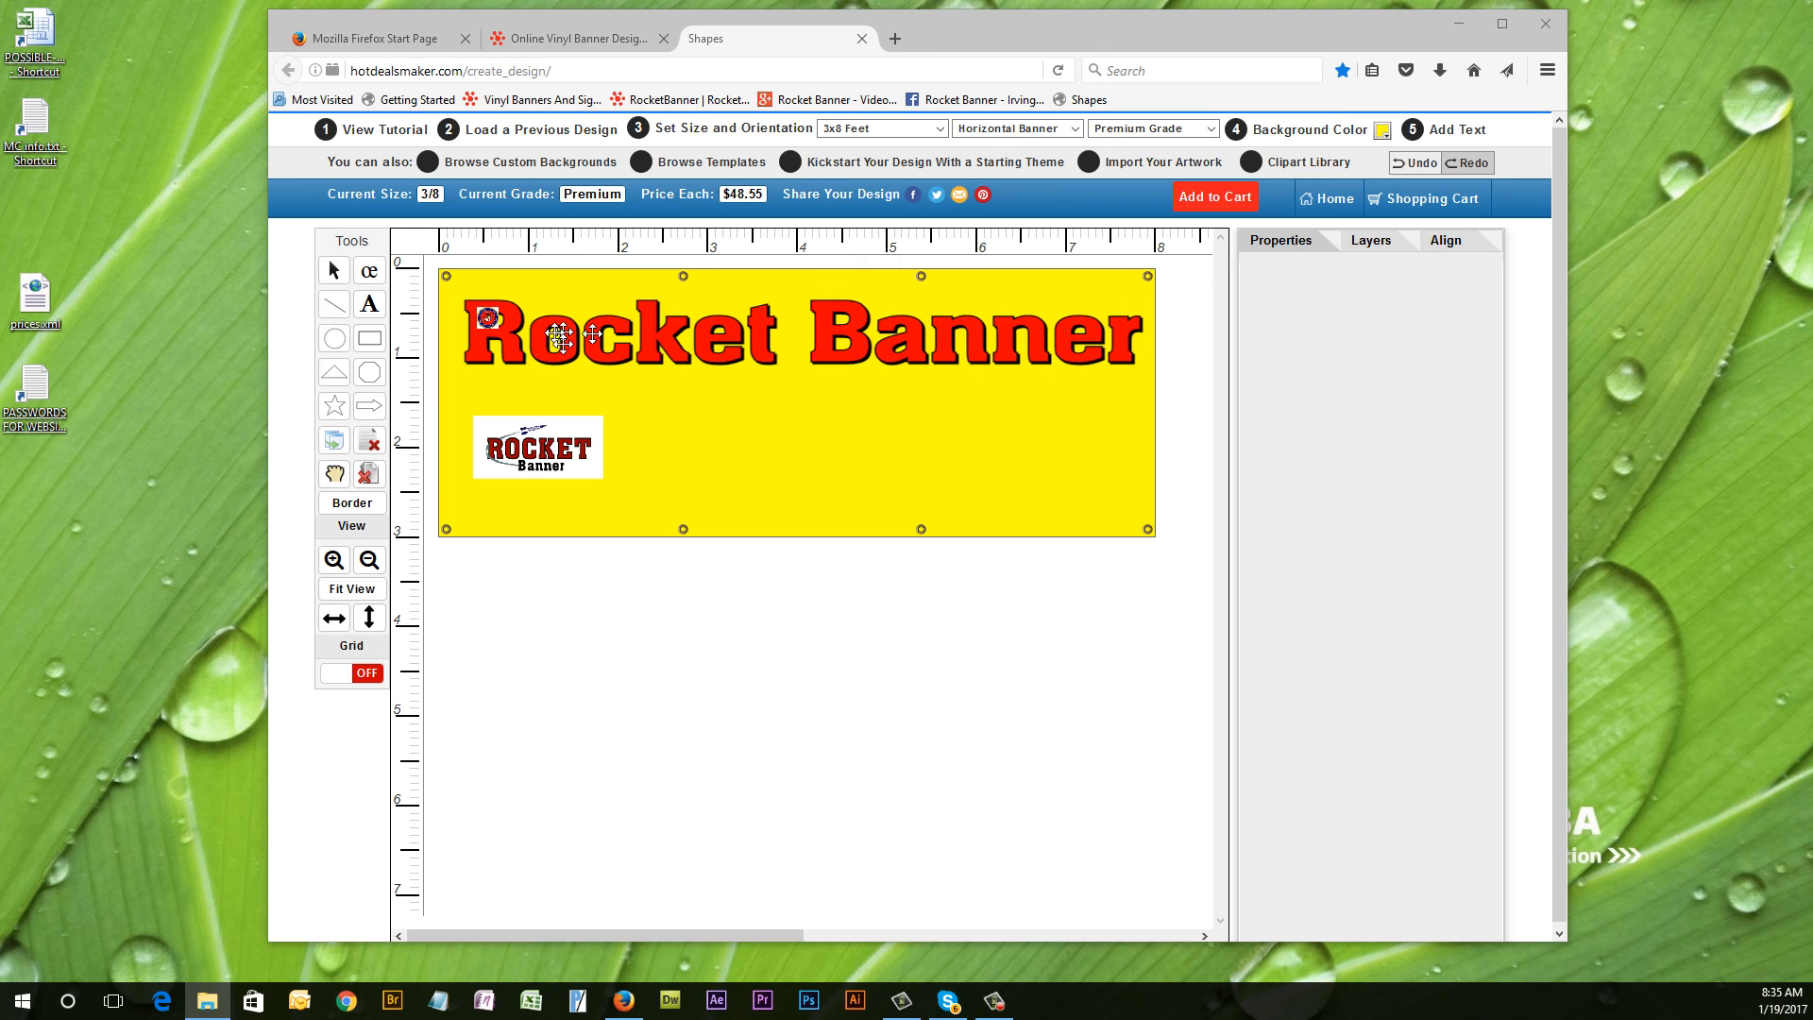
# Shift the text row down clear of the small round emblem and select the emblem.
pyautogui.click(488, 316)
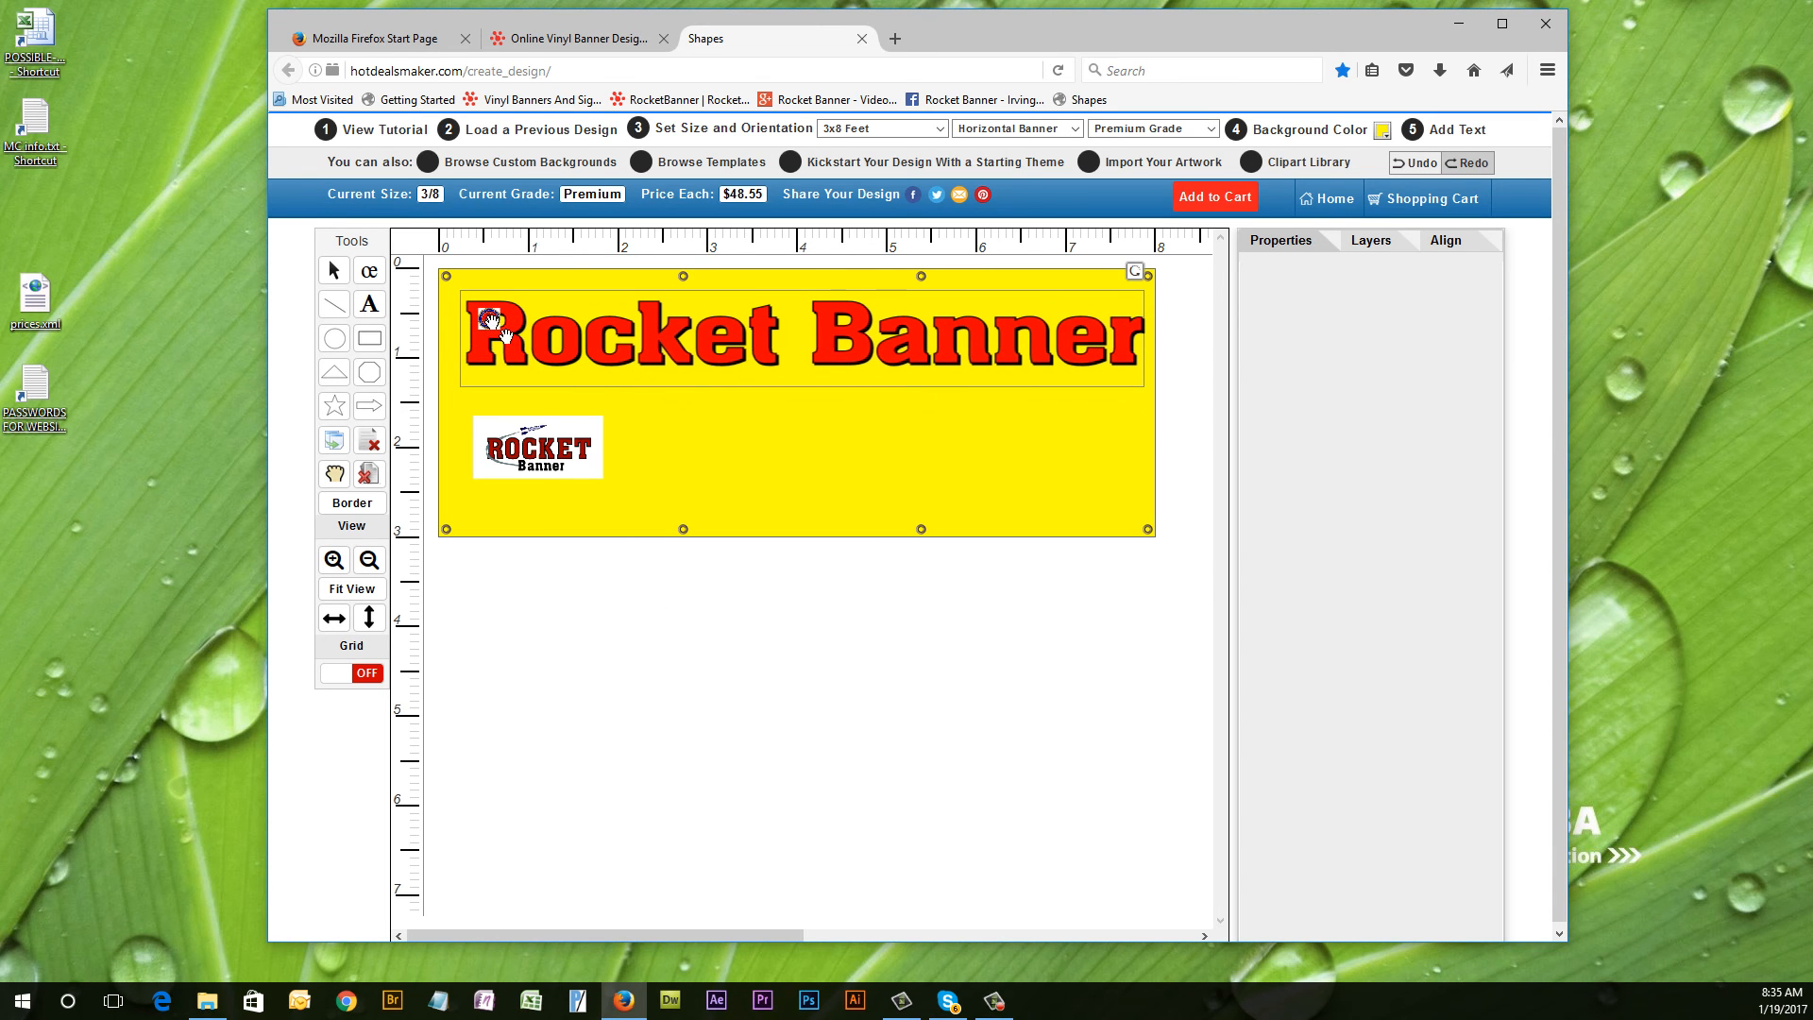
pyautogui.moveTo(484, 348)
pyautogui.mouseDown()
pyautogui.moveTo(486, 326)
pyautogui.moveTo(491, 352)
pyautogui.mouseUp()
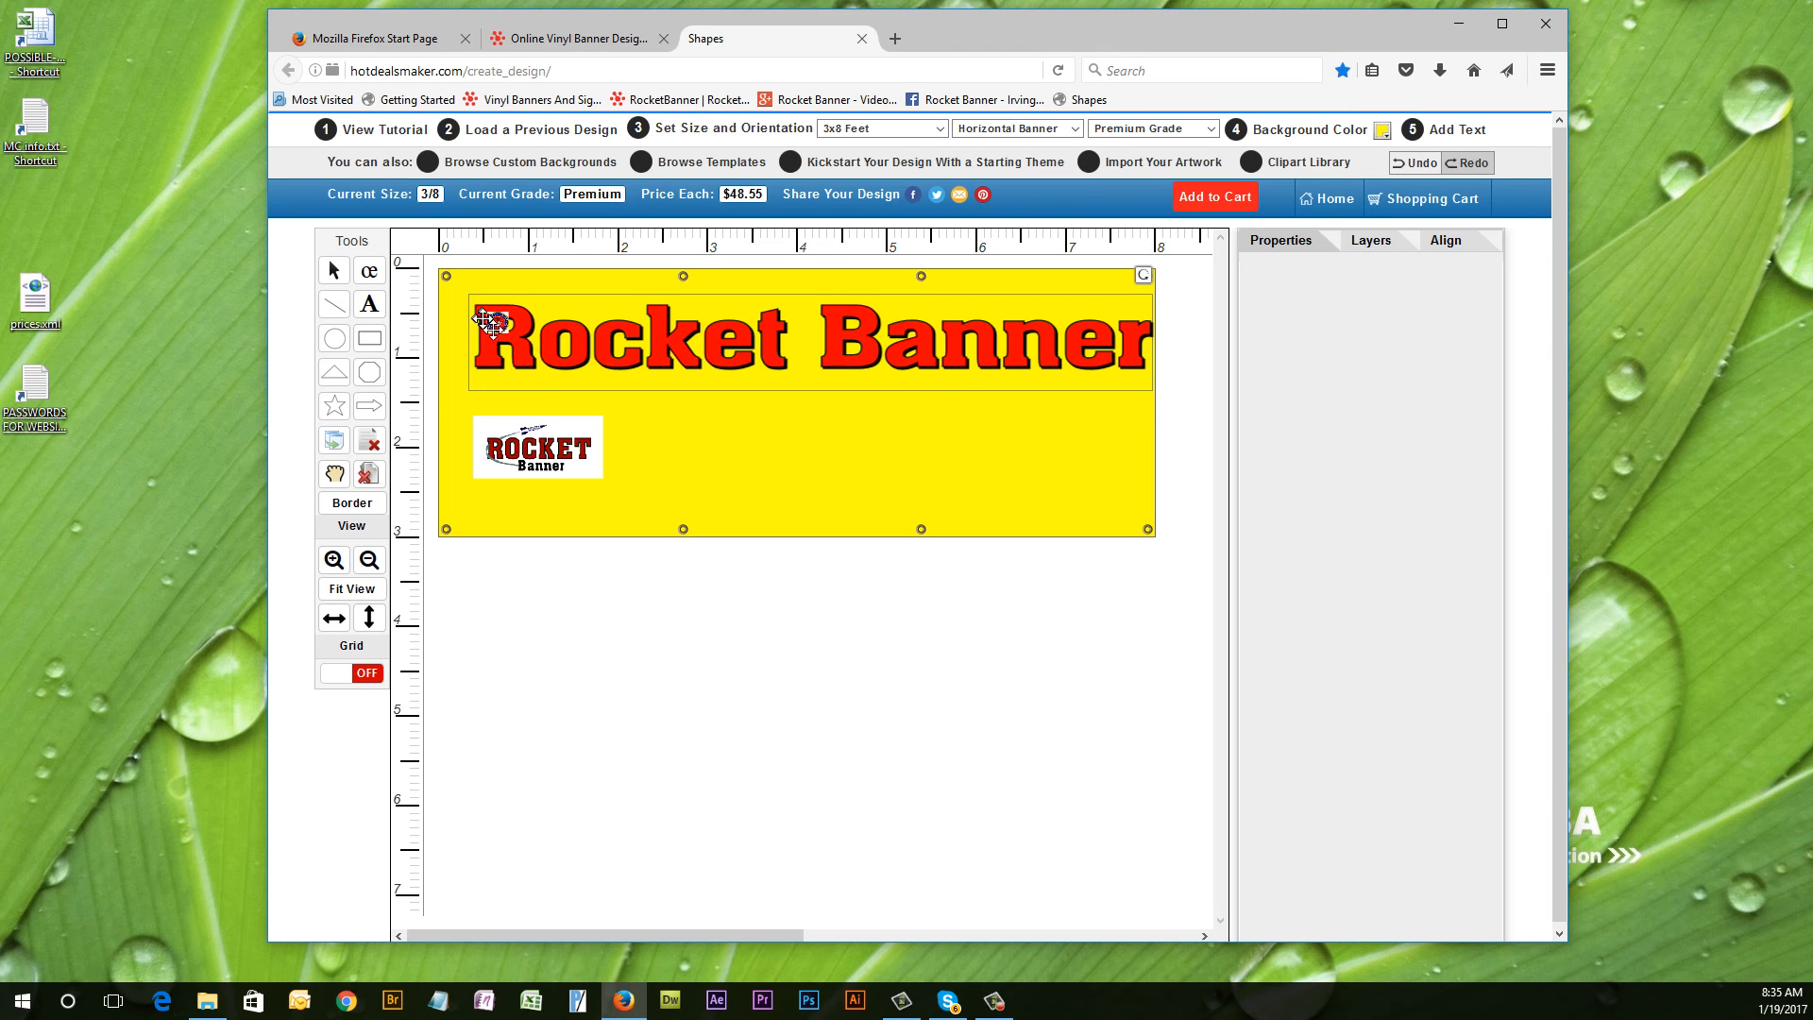
pyautogui.moveTo(500, 325); pyautogui.dragTo(472, 363)
pyautogui.click(504, 331)
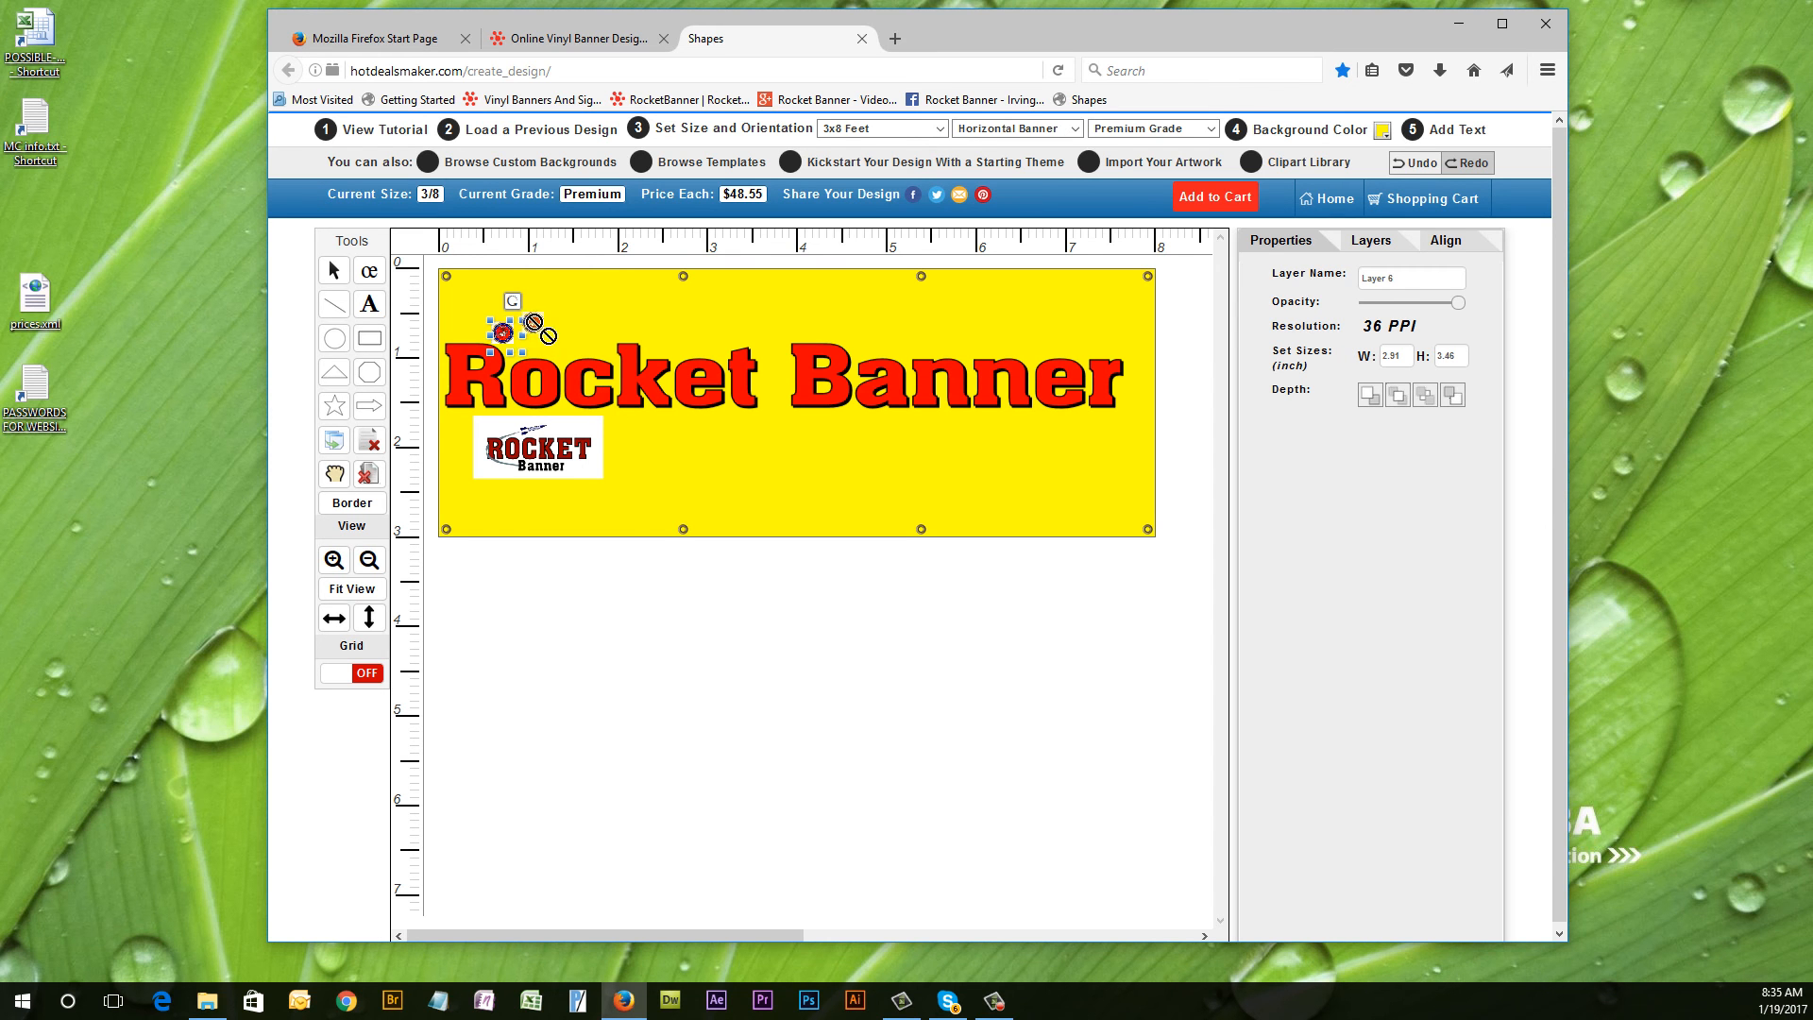
# Try to select and move the small round emblem above the text row, and clear the text highlight.
pyautogui.click(700, 404)
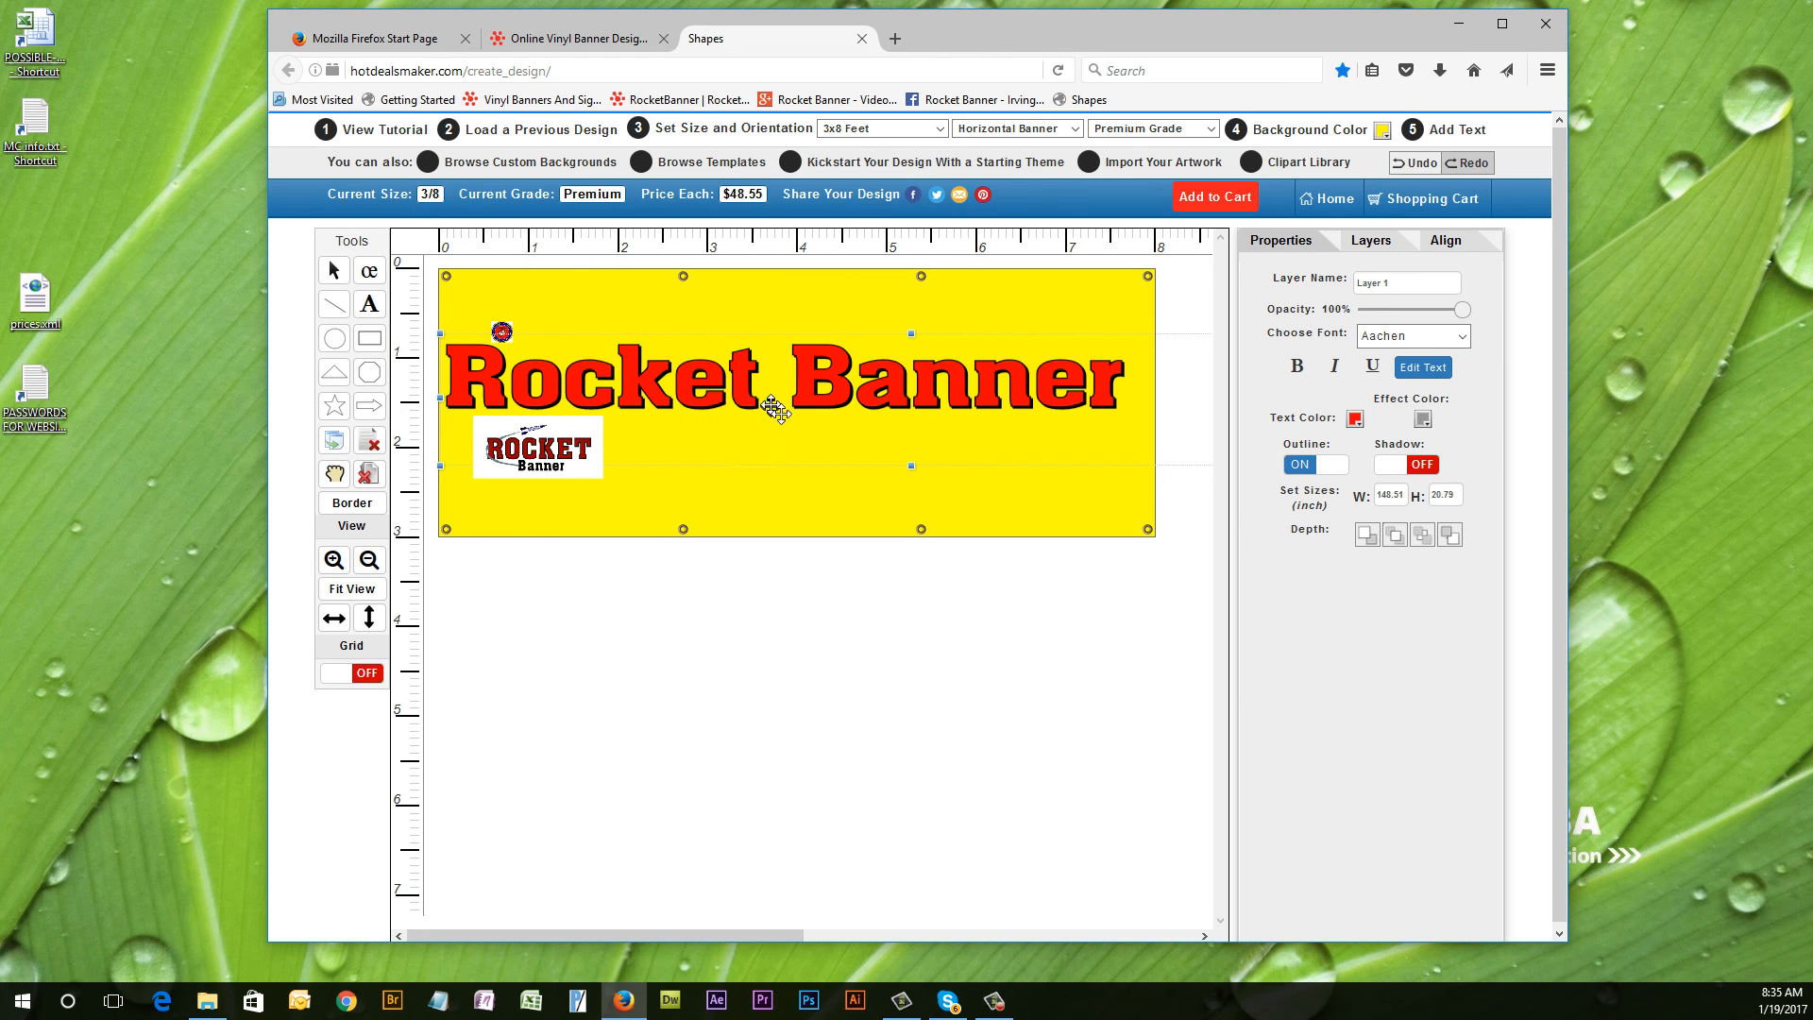
pyautogui.click(507, 331)
pyautogui.click(508, 332)
pyautogui.click(847, 422)
pyautogui.moveTo(891, 415); pyautogui.dragTo(870, 481)
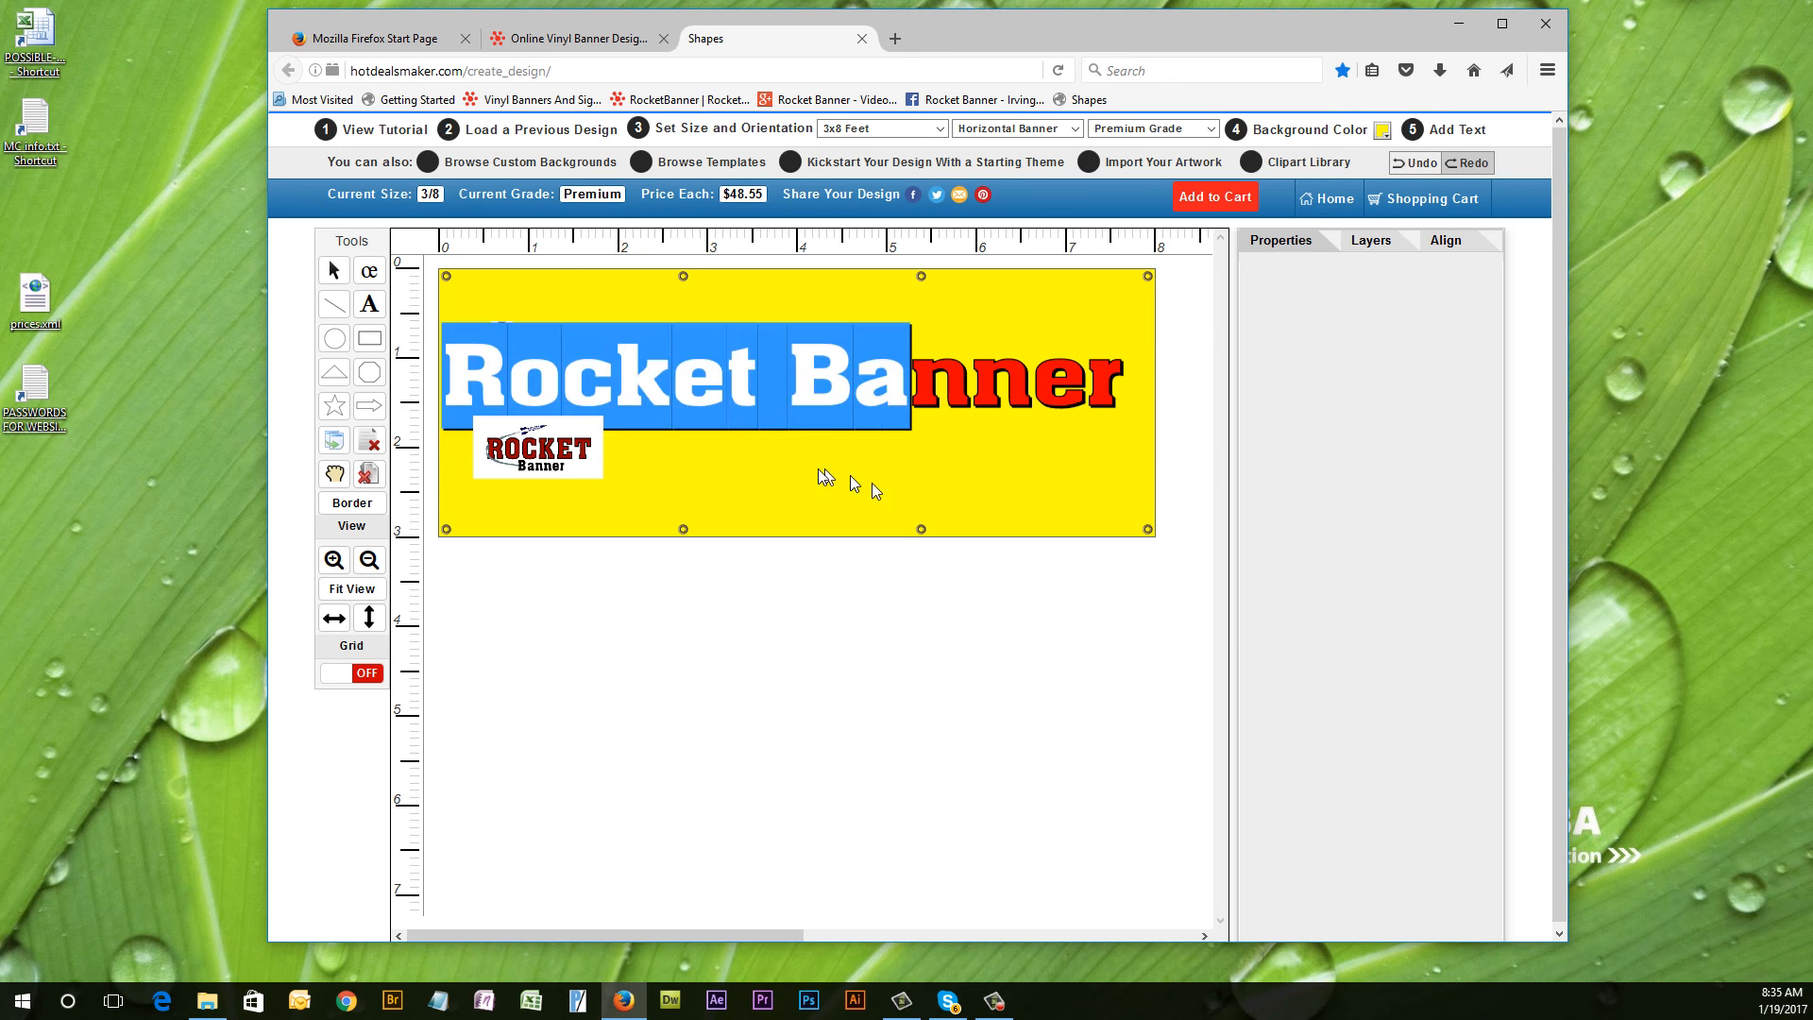
pyautogui.click(910, 466)
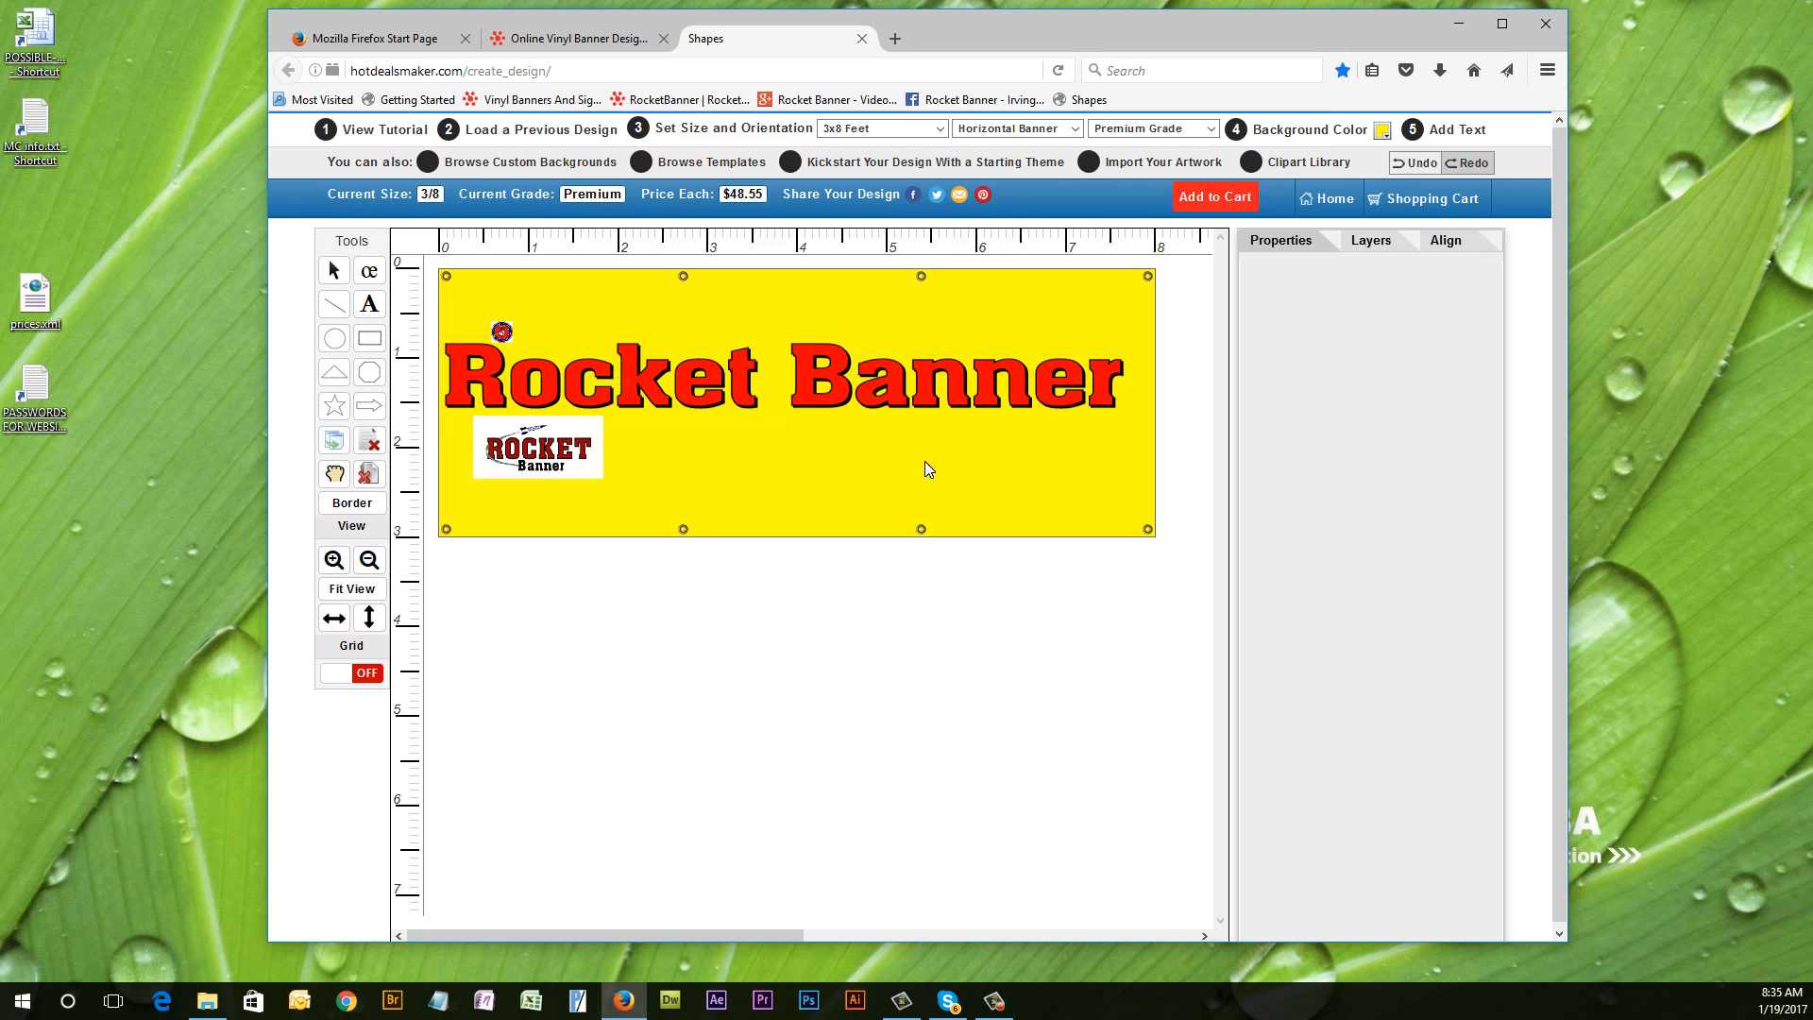
# Clear the text selection and try to move the Rocket Banner logo below the text row.
pyautogui.click(510, 333)
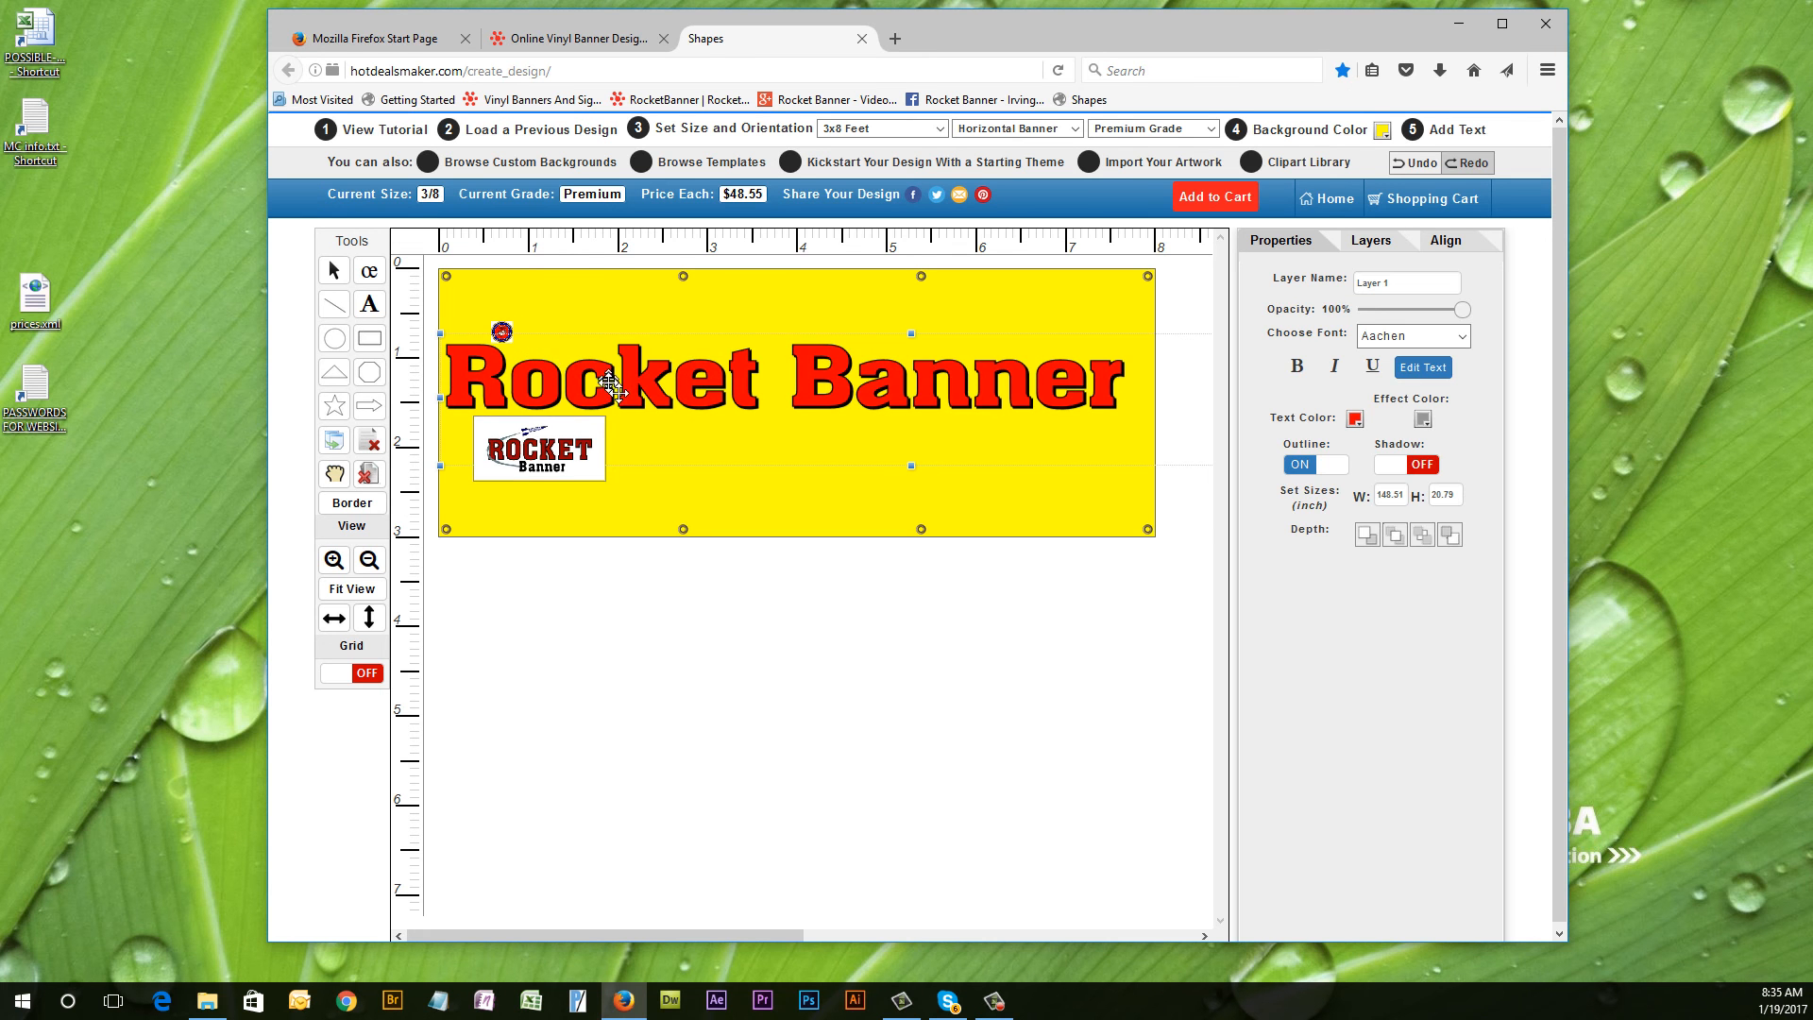
pyautogui.moveTo(586, 408); pyautogui.dragTo(809, 505)
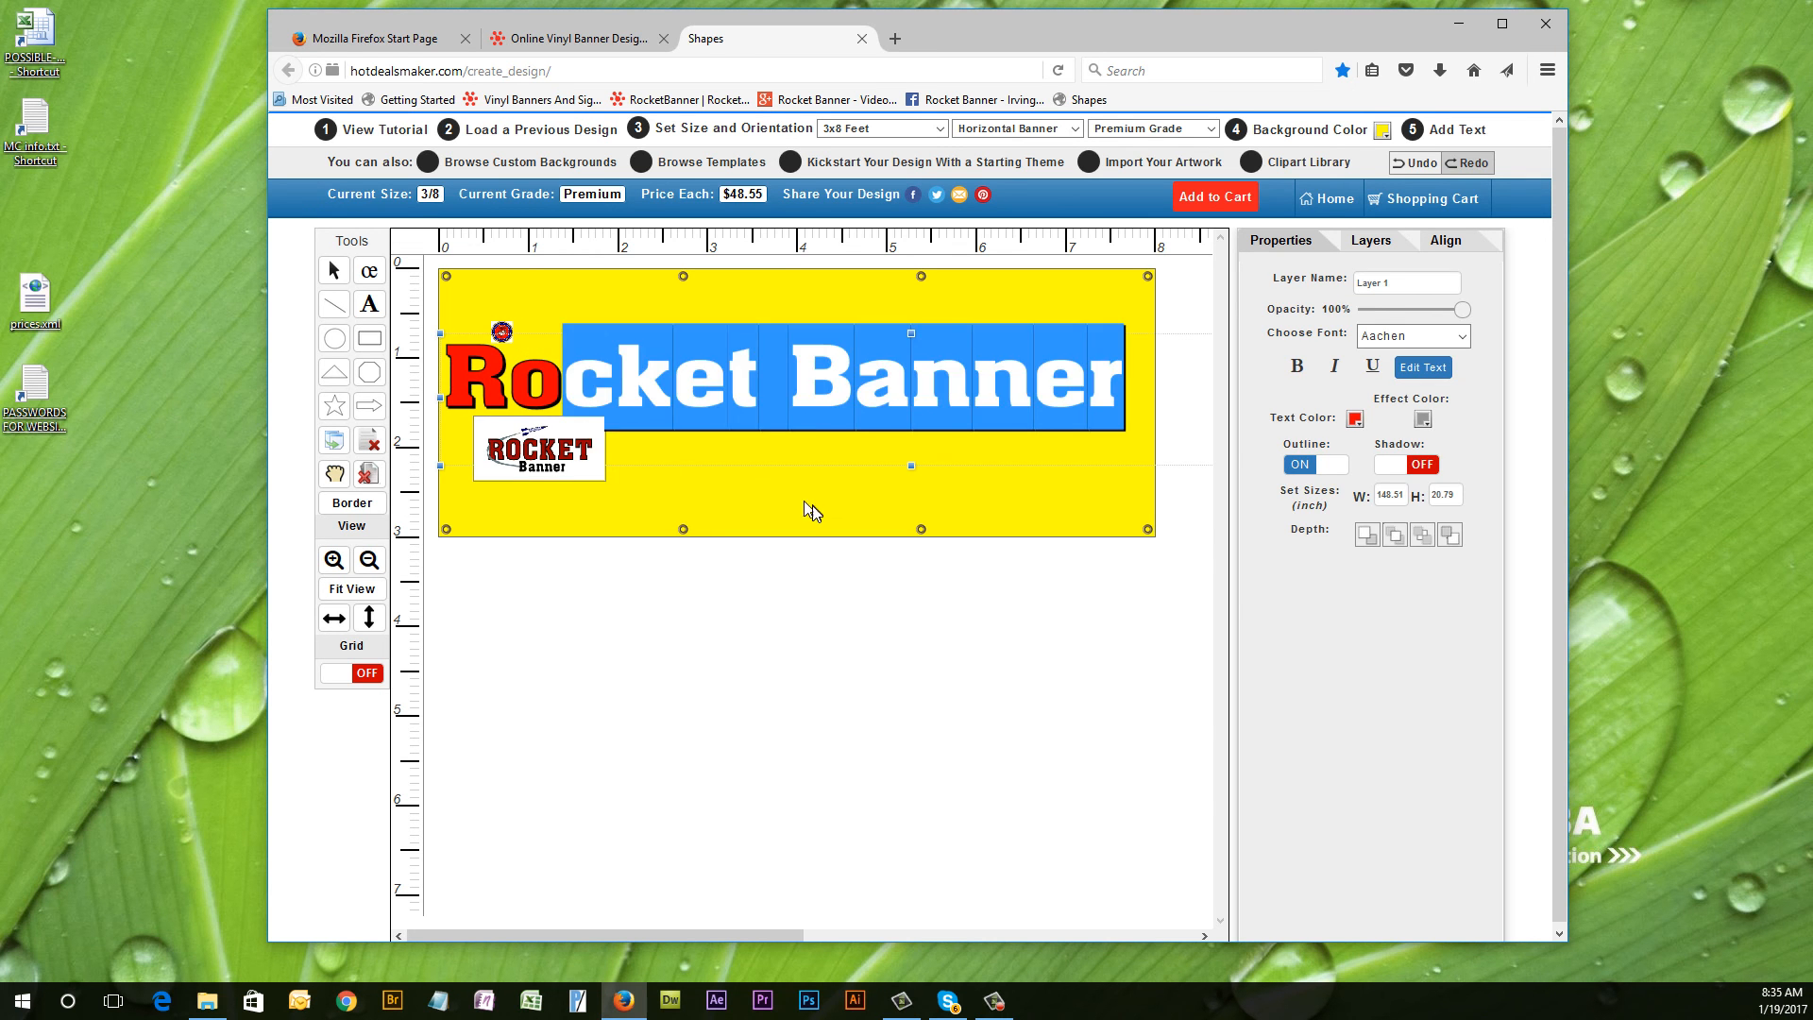
pyautogui.click(809, 505)
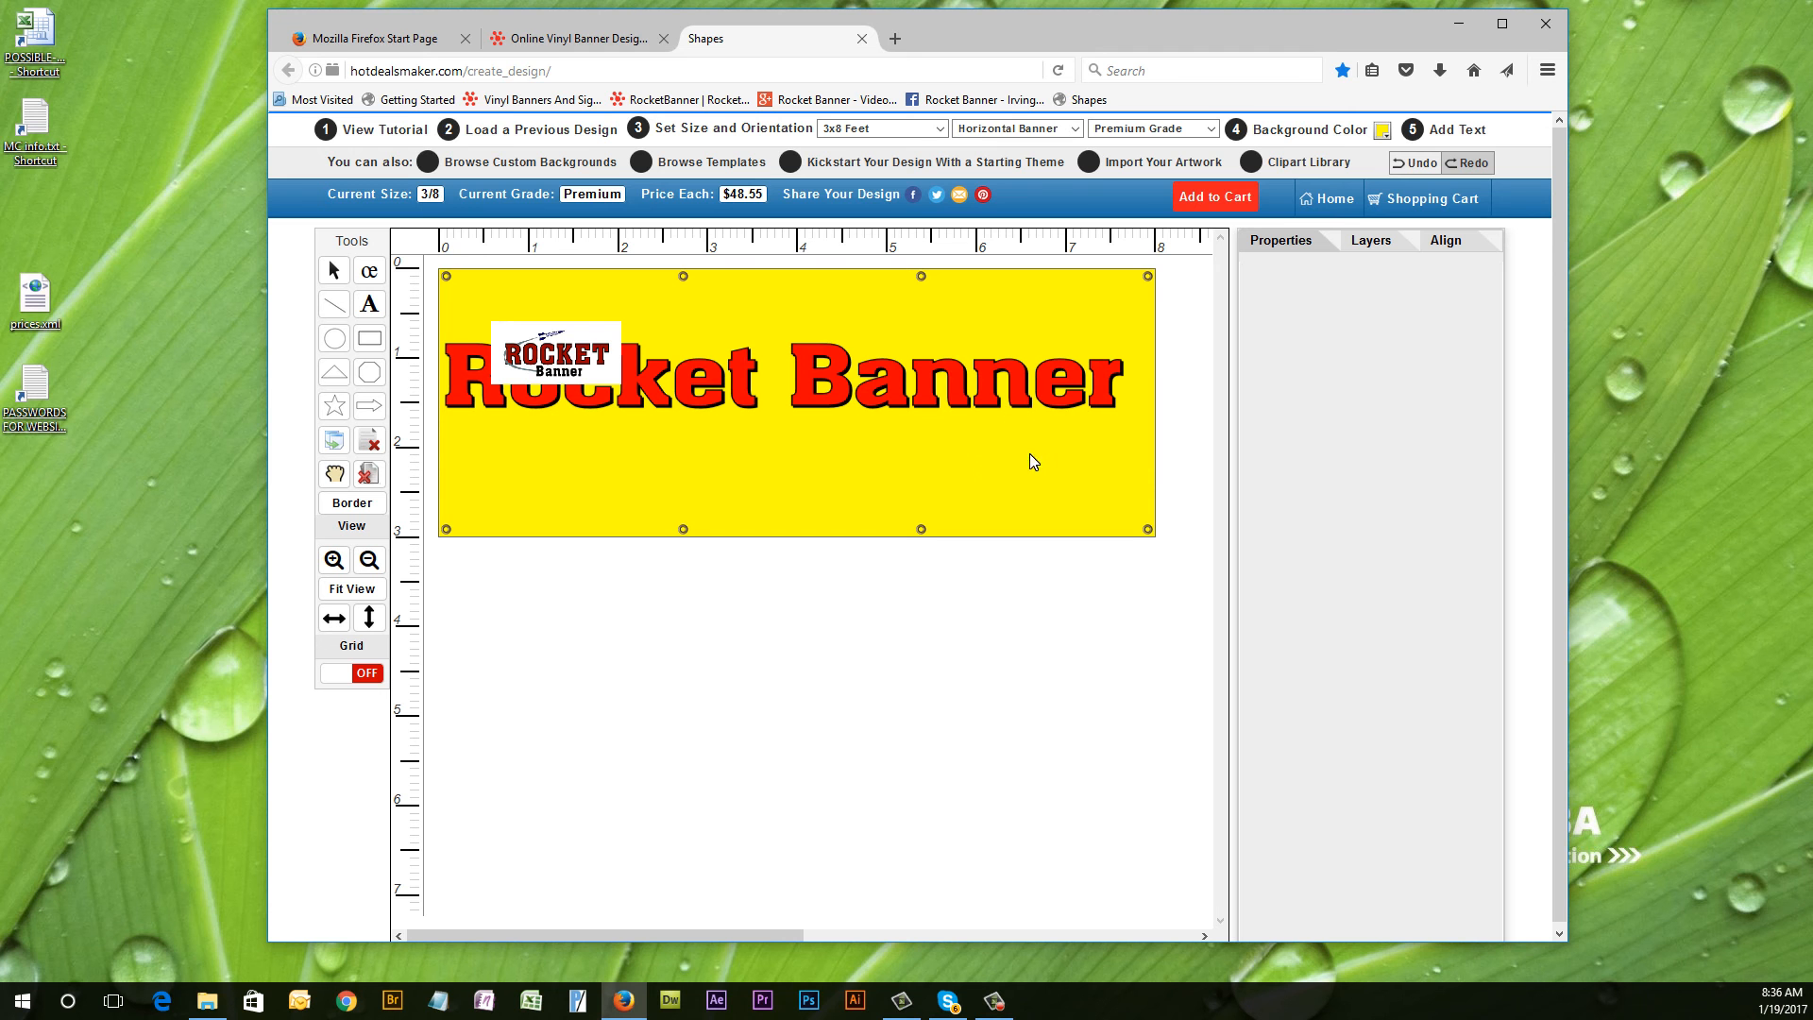
pyautogui.moveTo(557, 374); pyautogui.dragTo(539, 488)
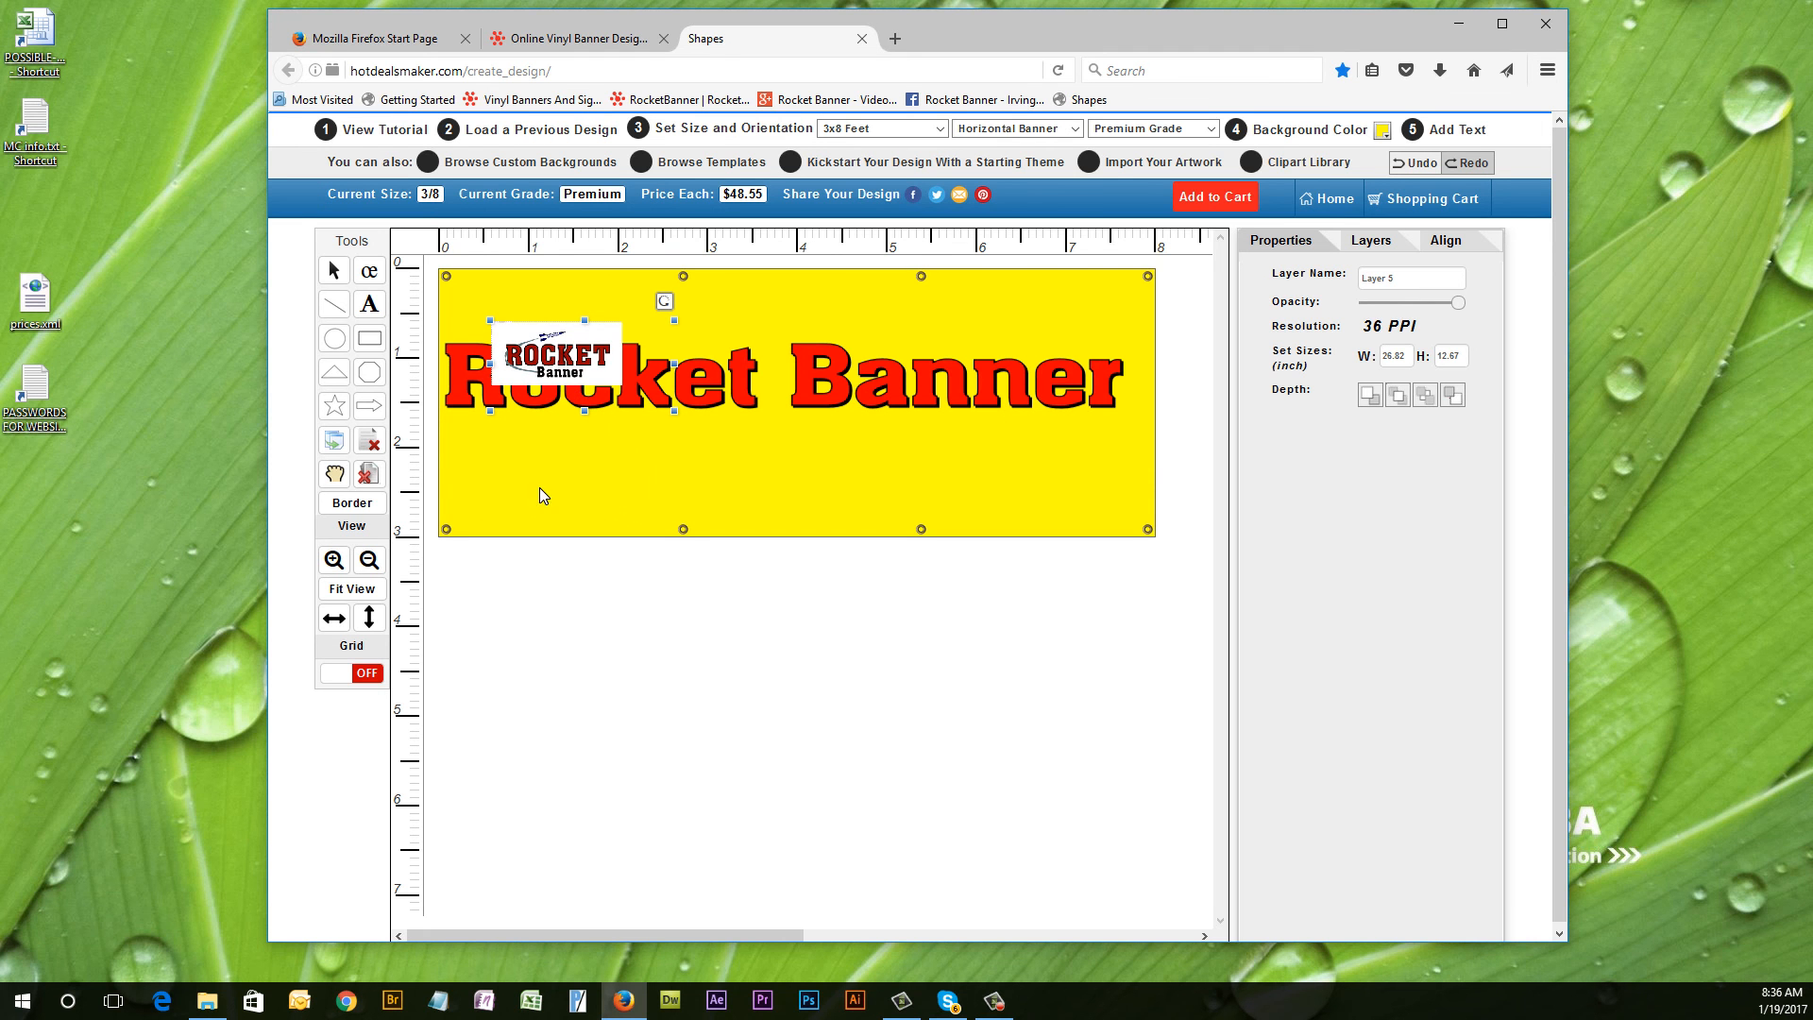
# Delete the text row and the Rocket Banner logo, leaving only the small round emblem on the banner.
pyautogui.click(766, 394)
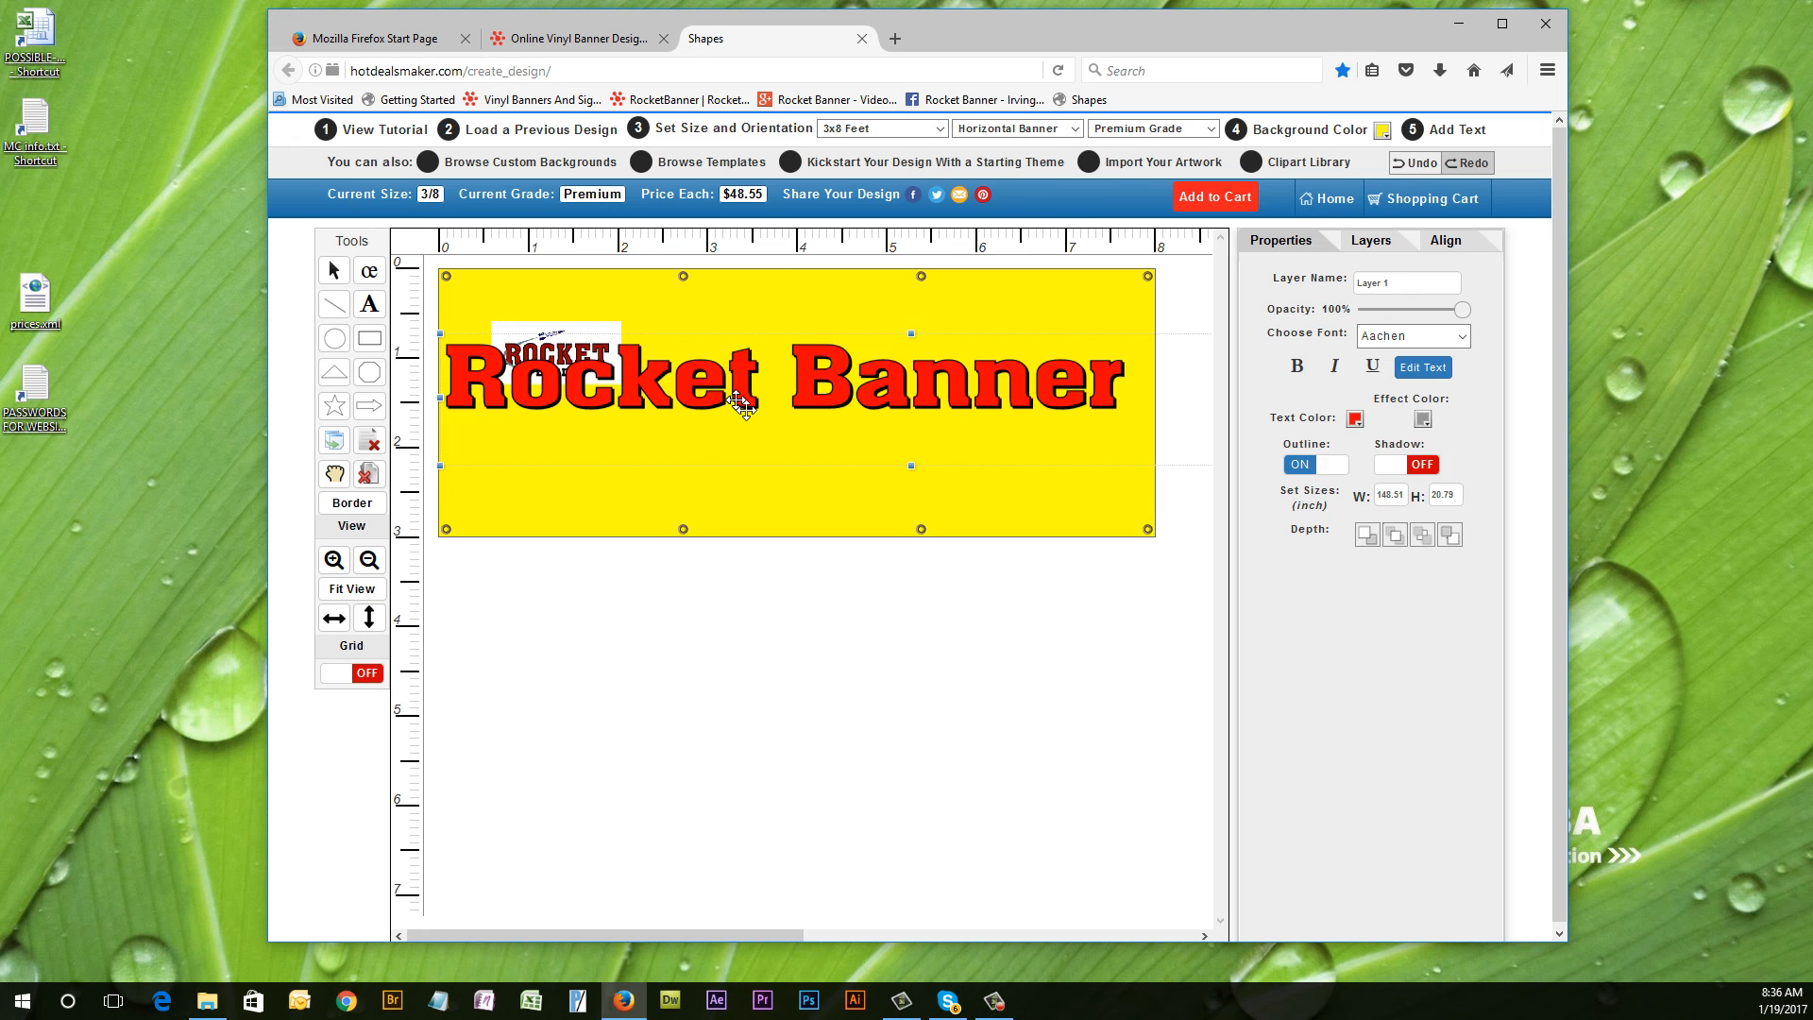
pyautogui.press('Delete')
pyautogui.click(567, 351)
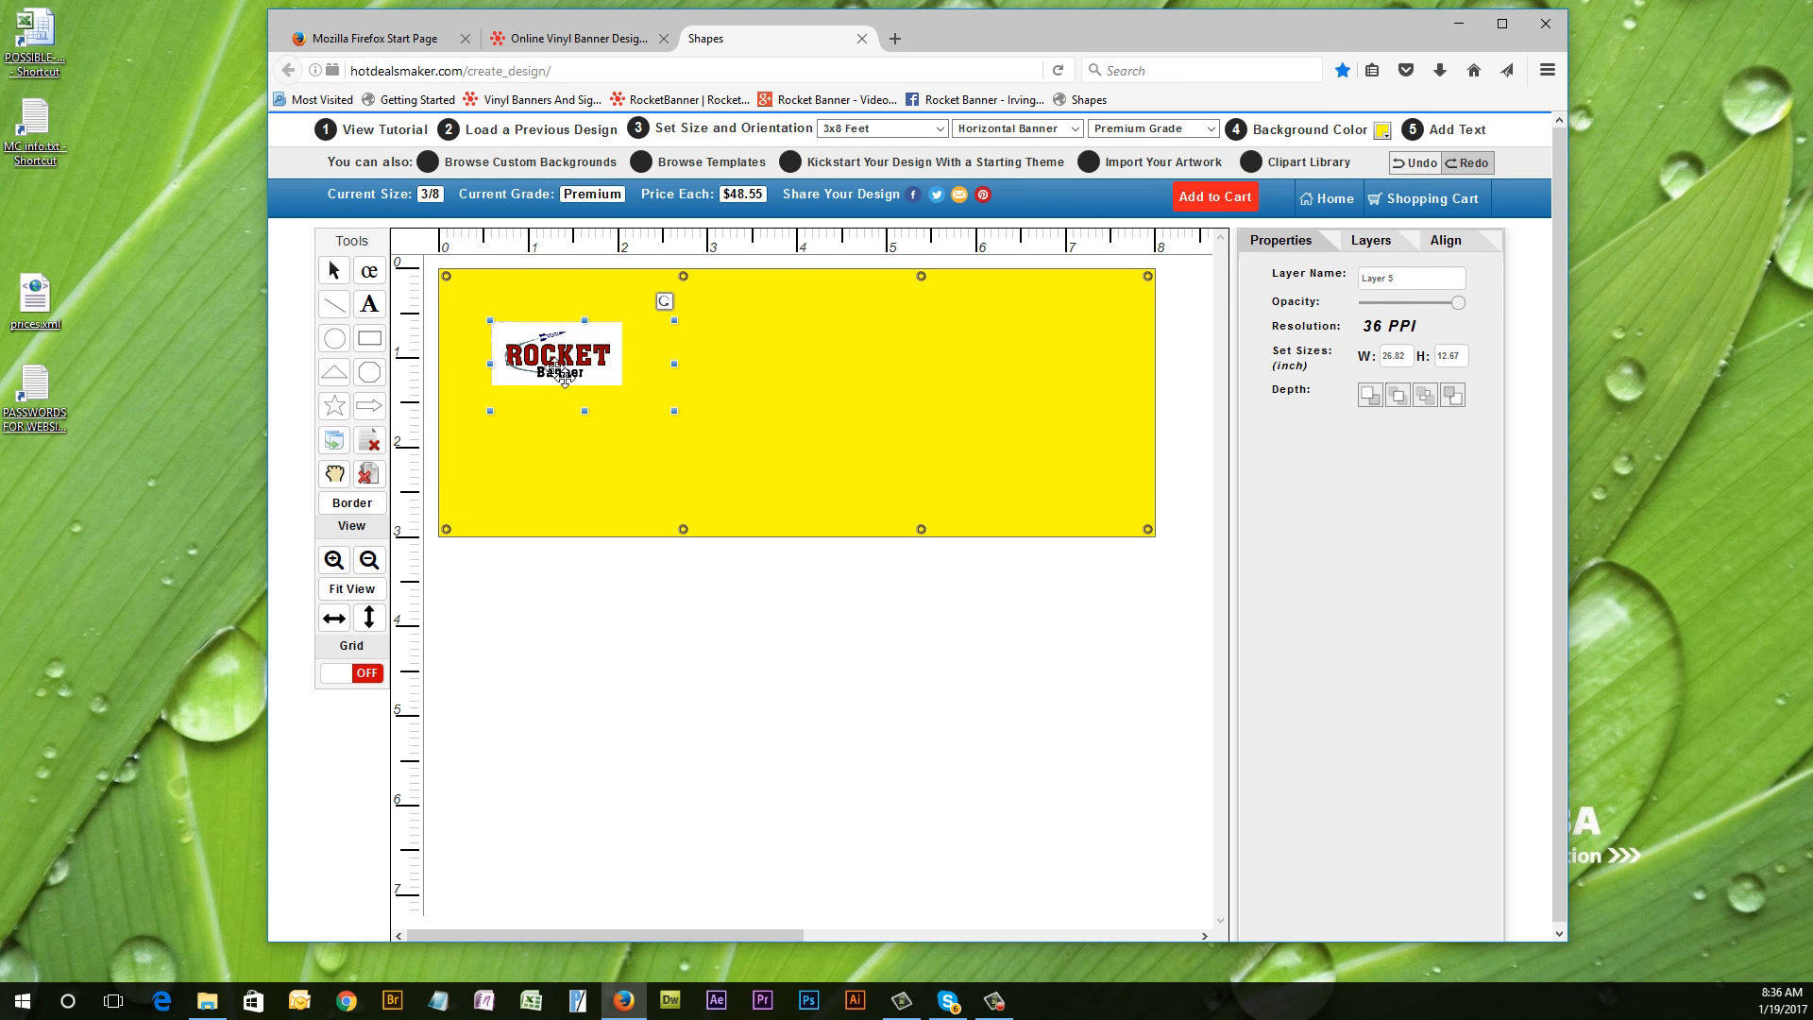
pyautogui.press('Delete')
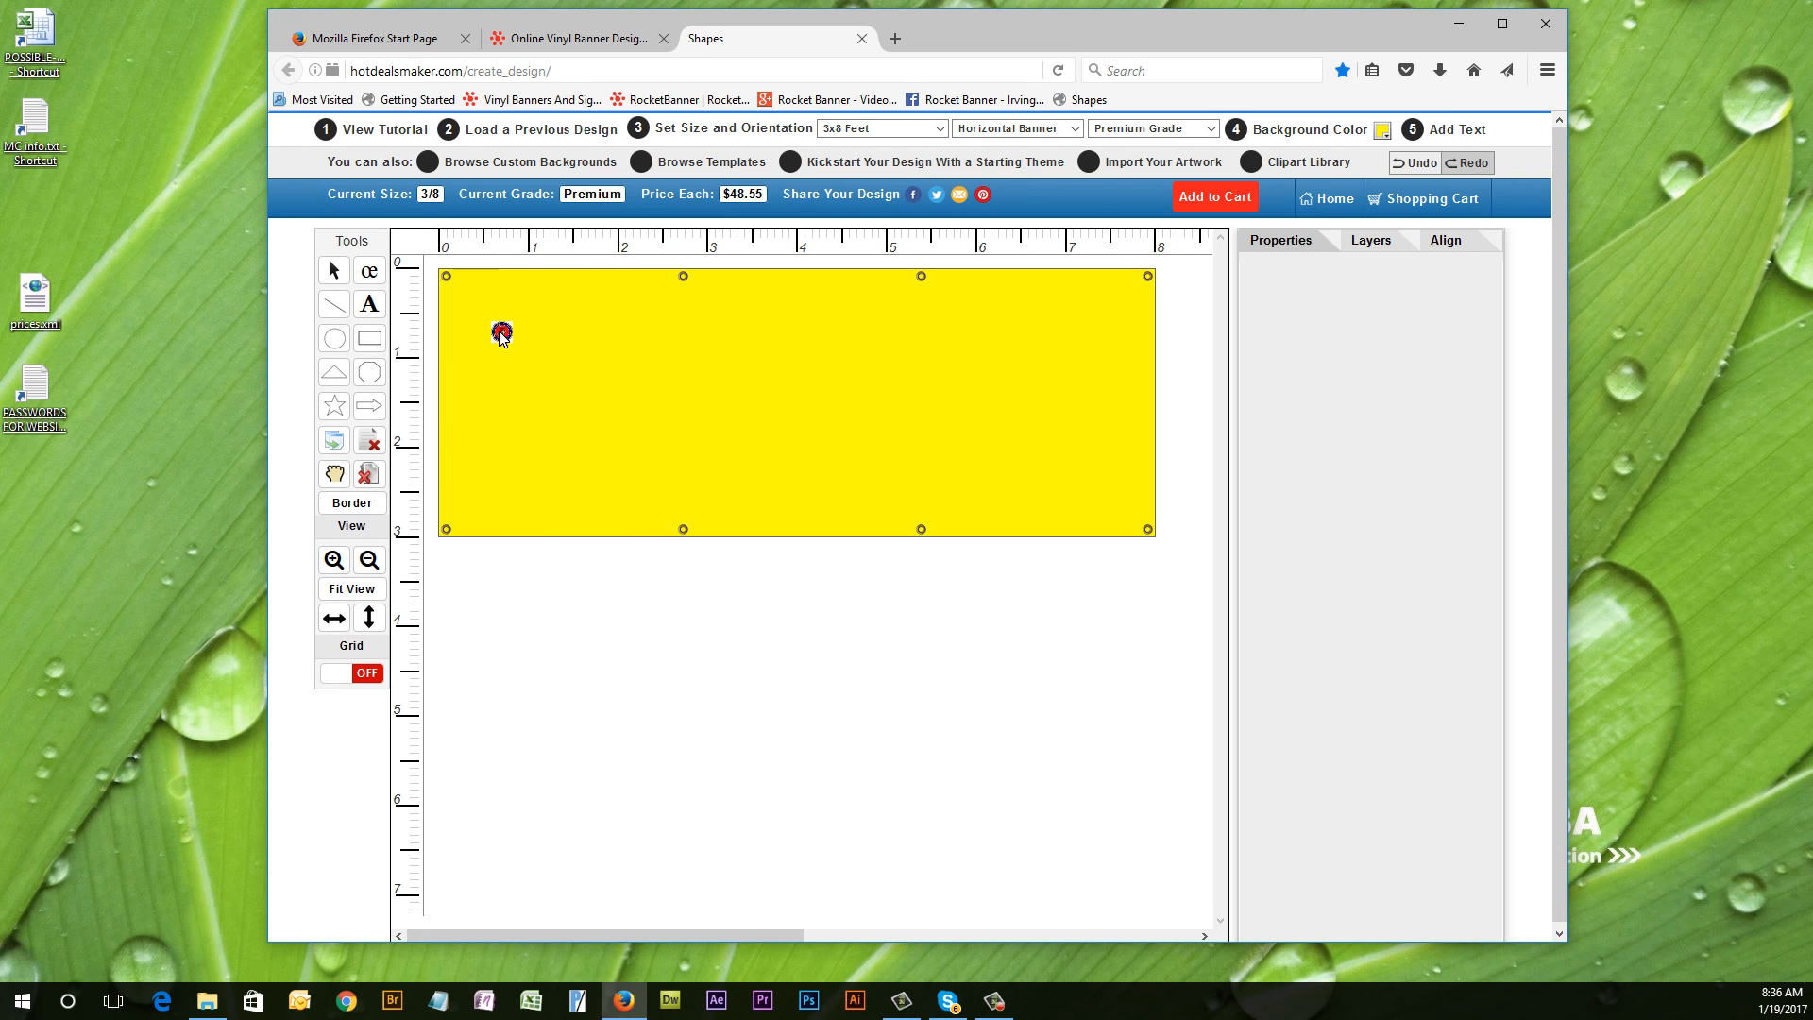
# Select the small round emblem on the yellow banner and delete it.
pyautogui.click(502, 335)
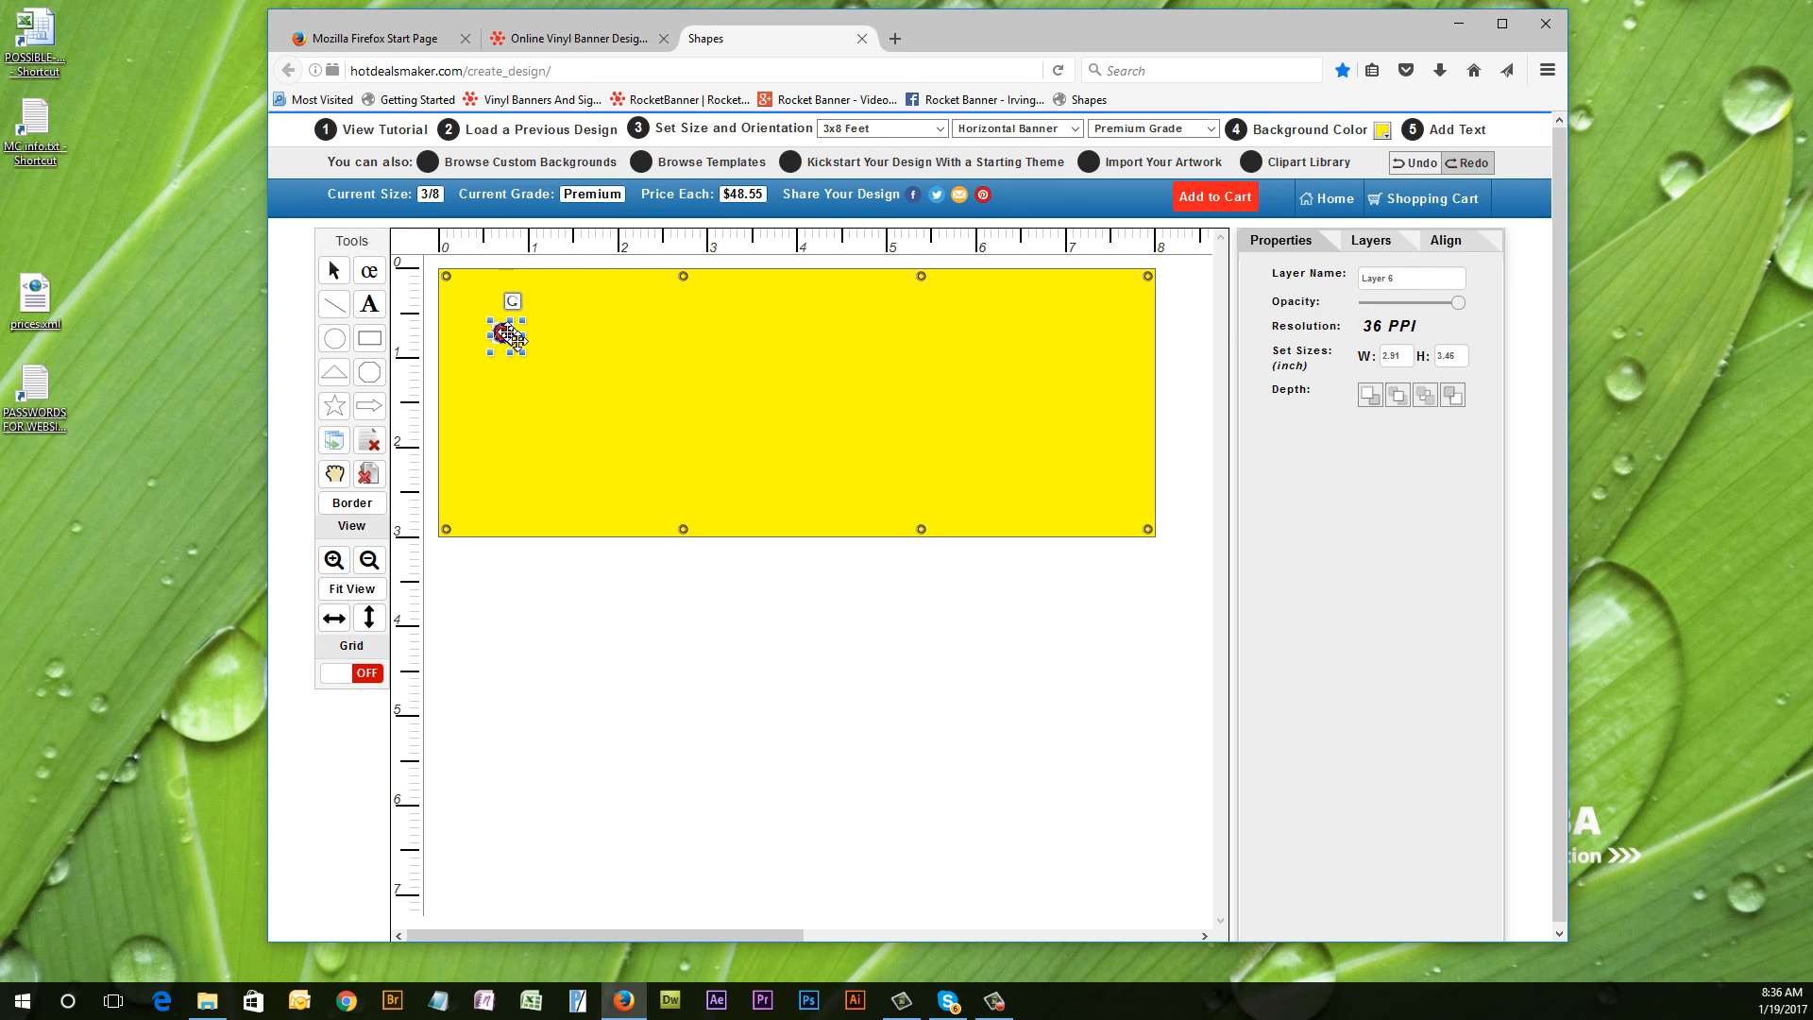
pyautogui.moveTo(507, 333)
pyautogui.mouseDown()
pyautogui.moveTo(485, 334)
pyautogui.moveTo(505, 335)
pyautogui.mouseUp()
pyautogui.click(736, 340)
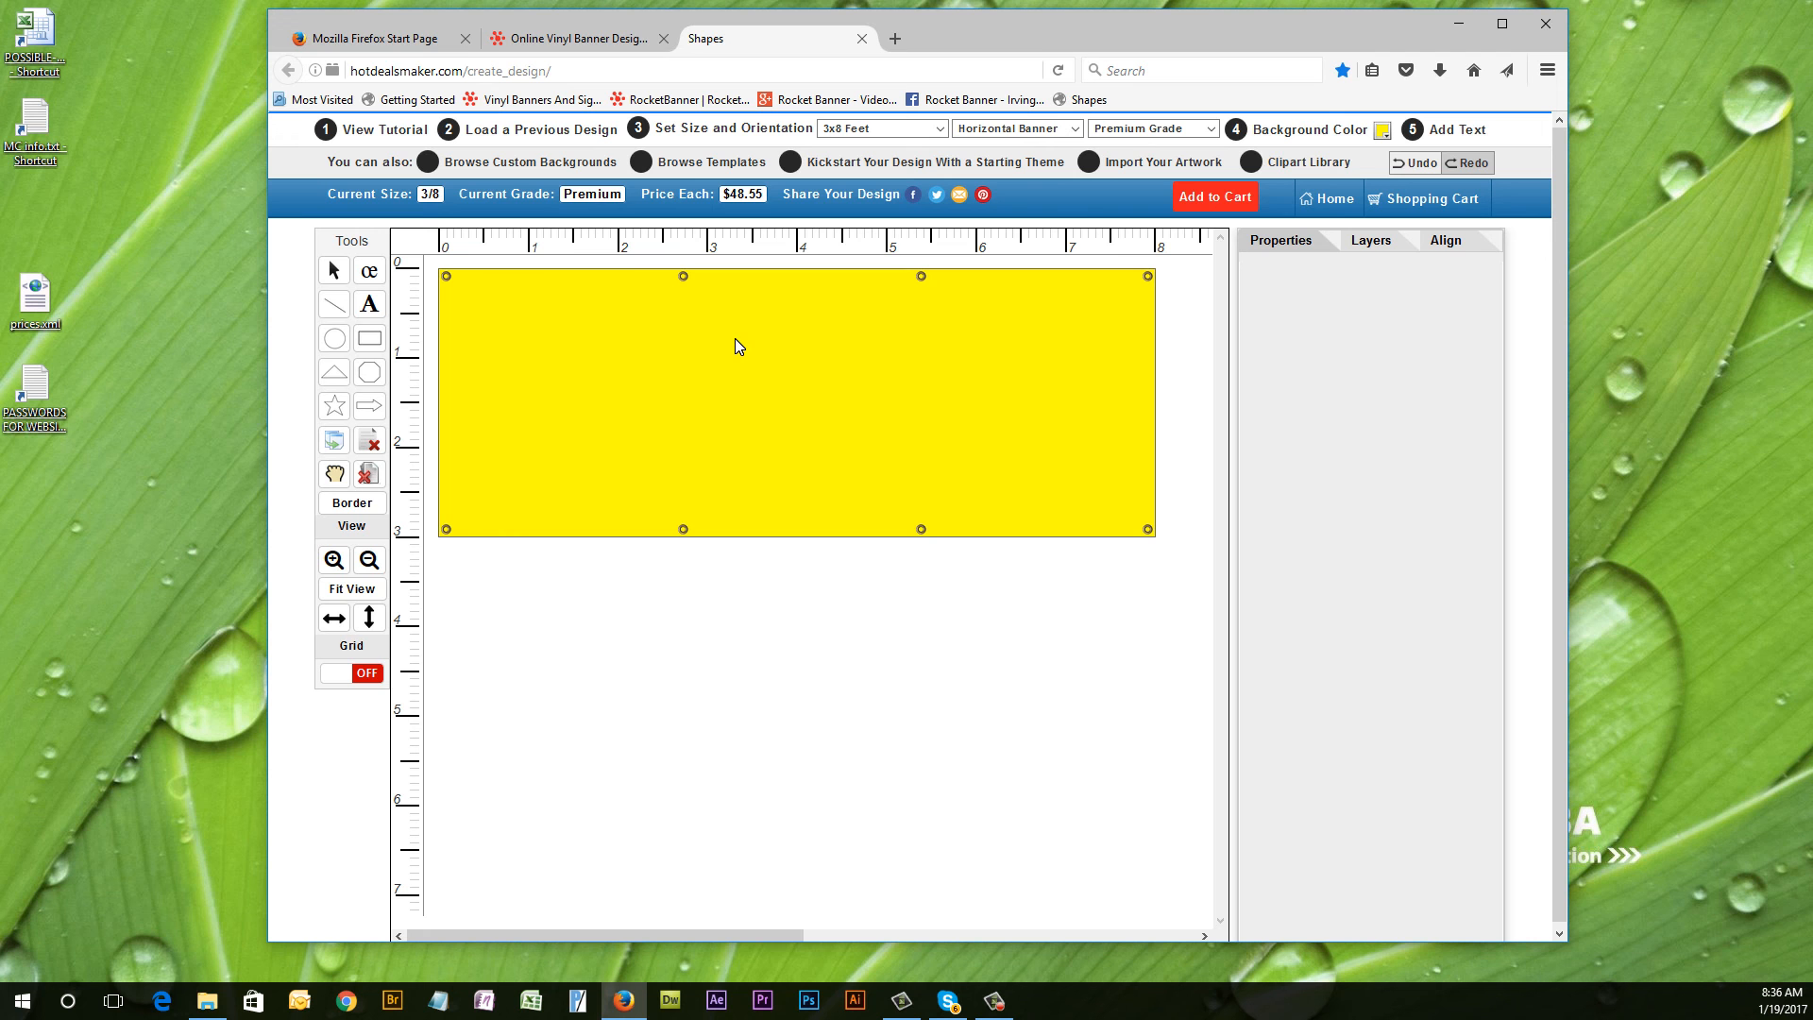
# Switch to the RocketBanner designer, delete the two logos below the heading, and import logo.pdf as artwork.
pyautogui.click(557, 40)
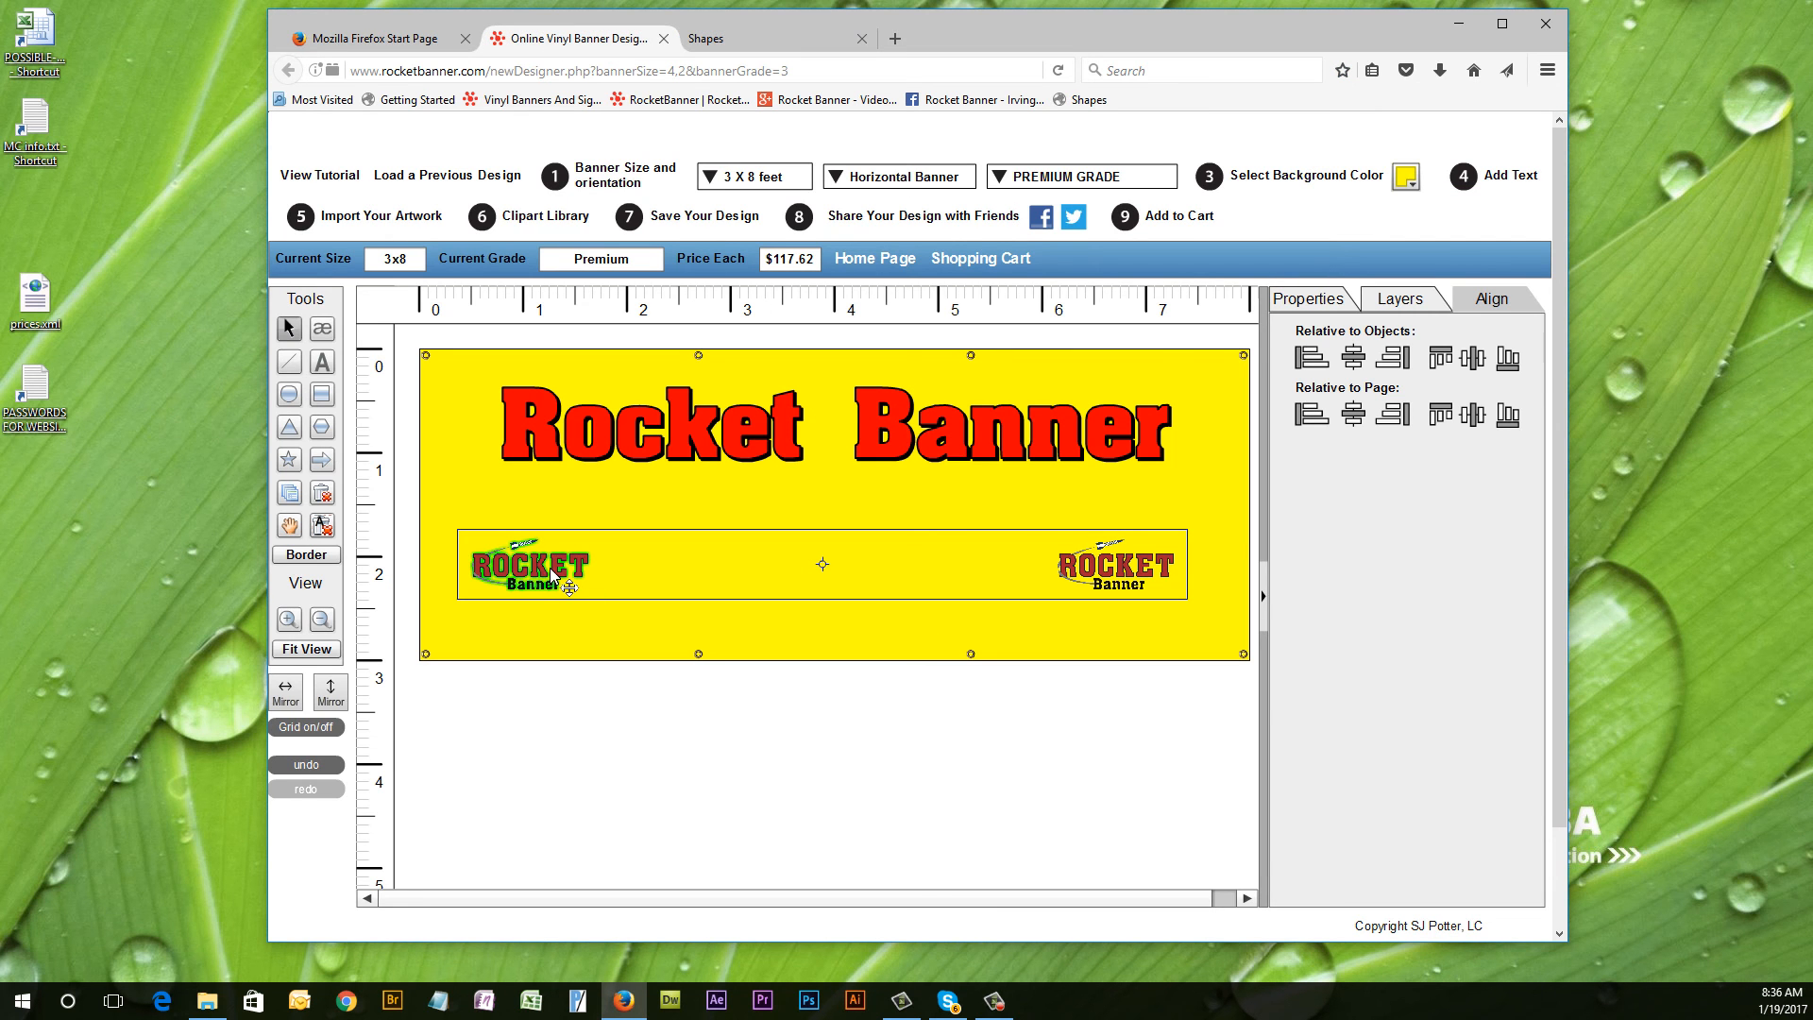
pyautogui.press('Delete')
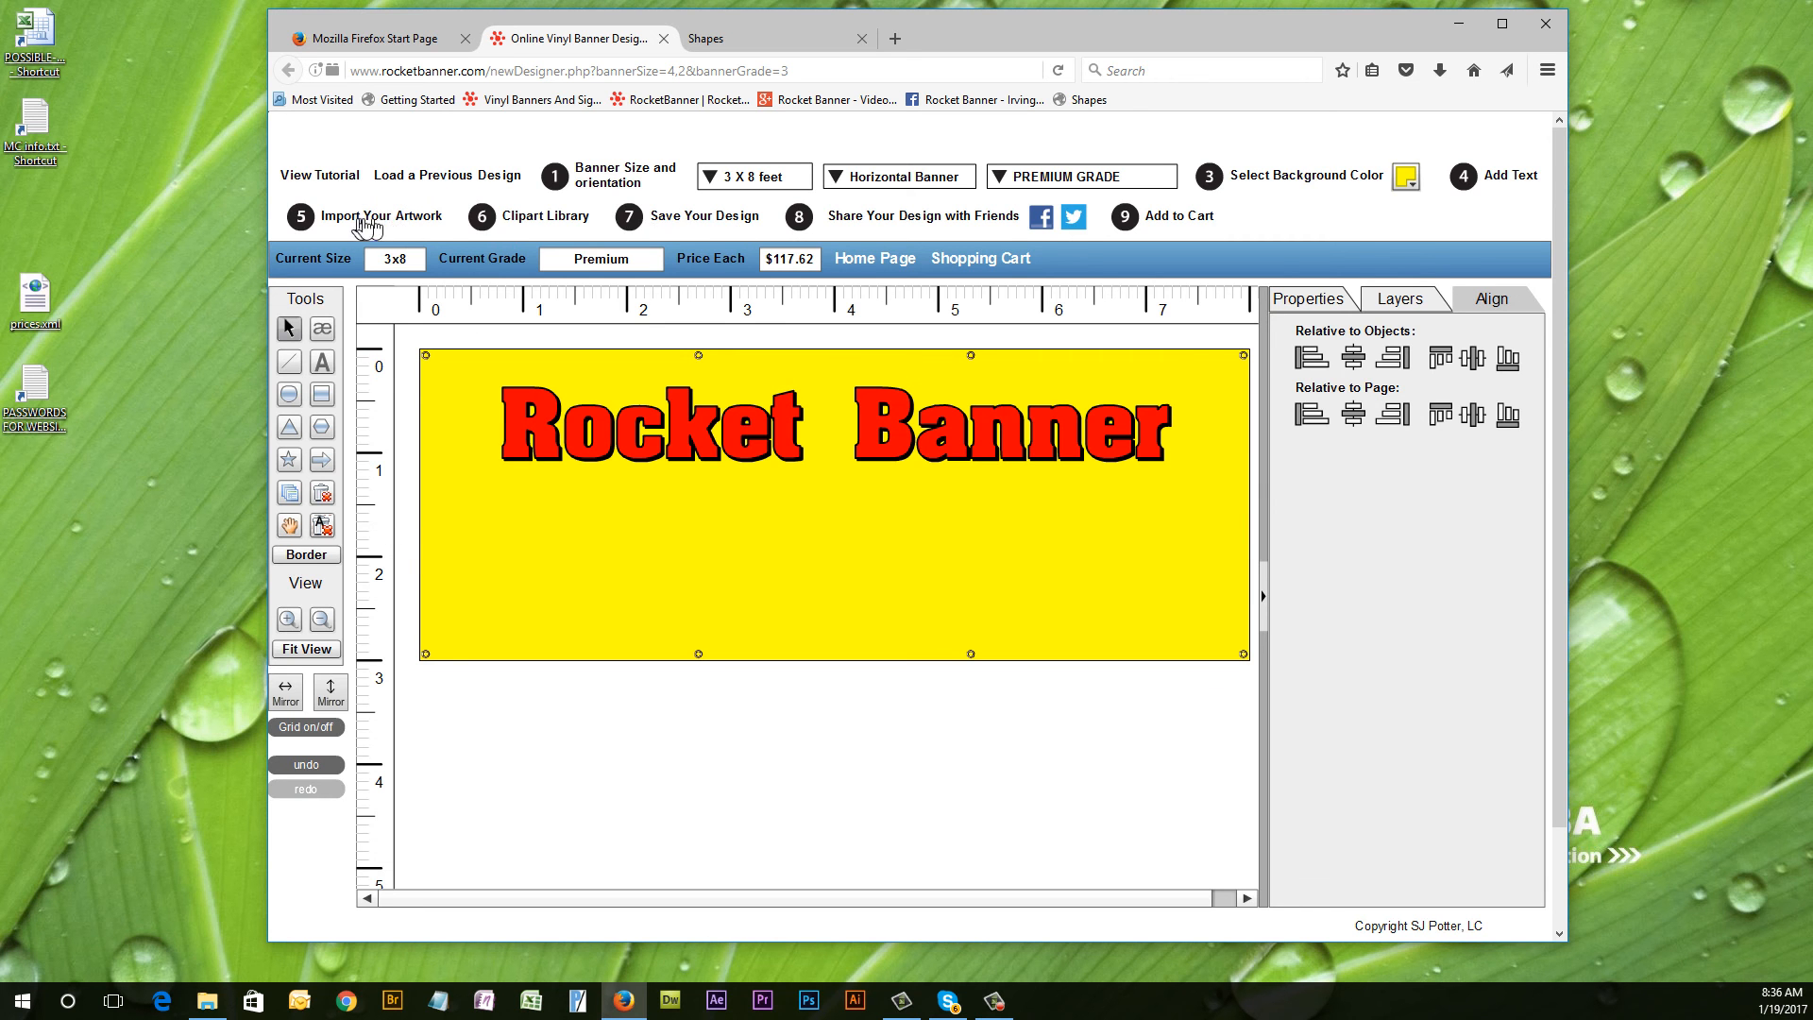
pyautogui.click(361, 220)
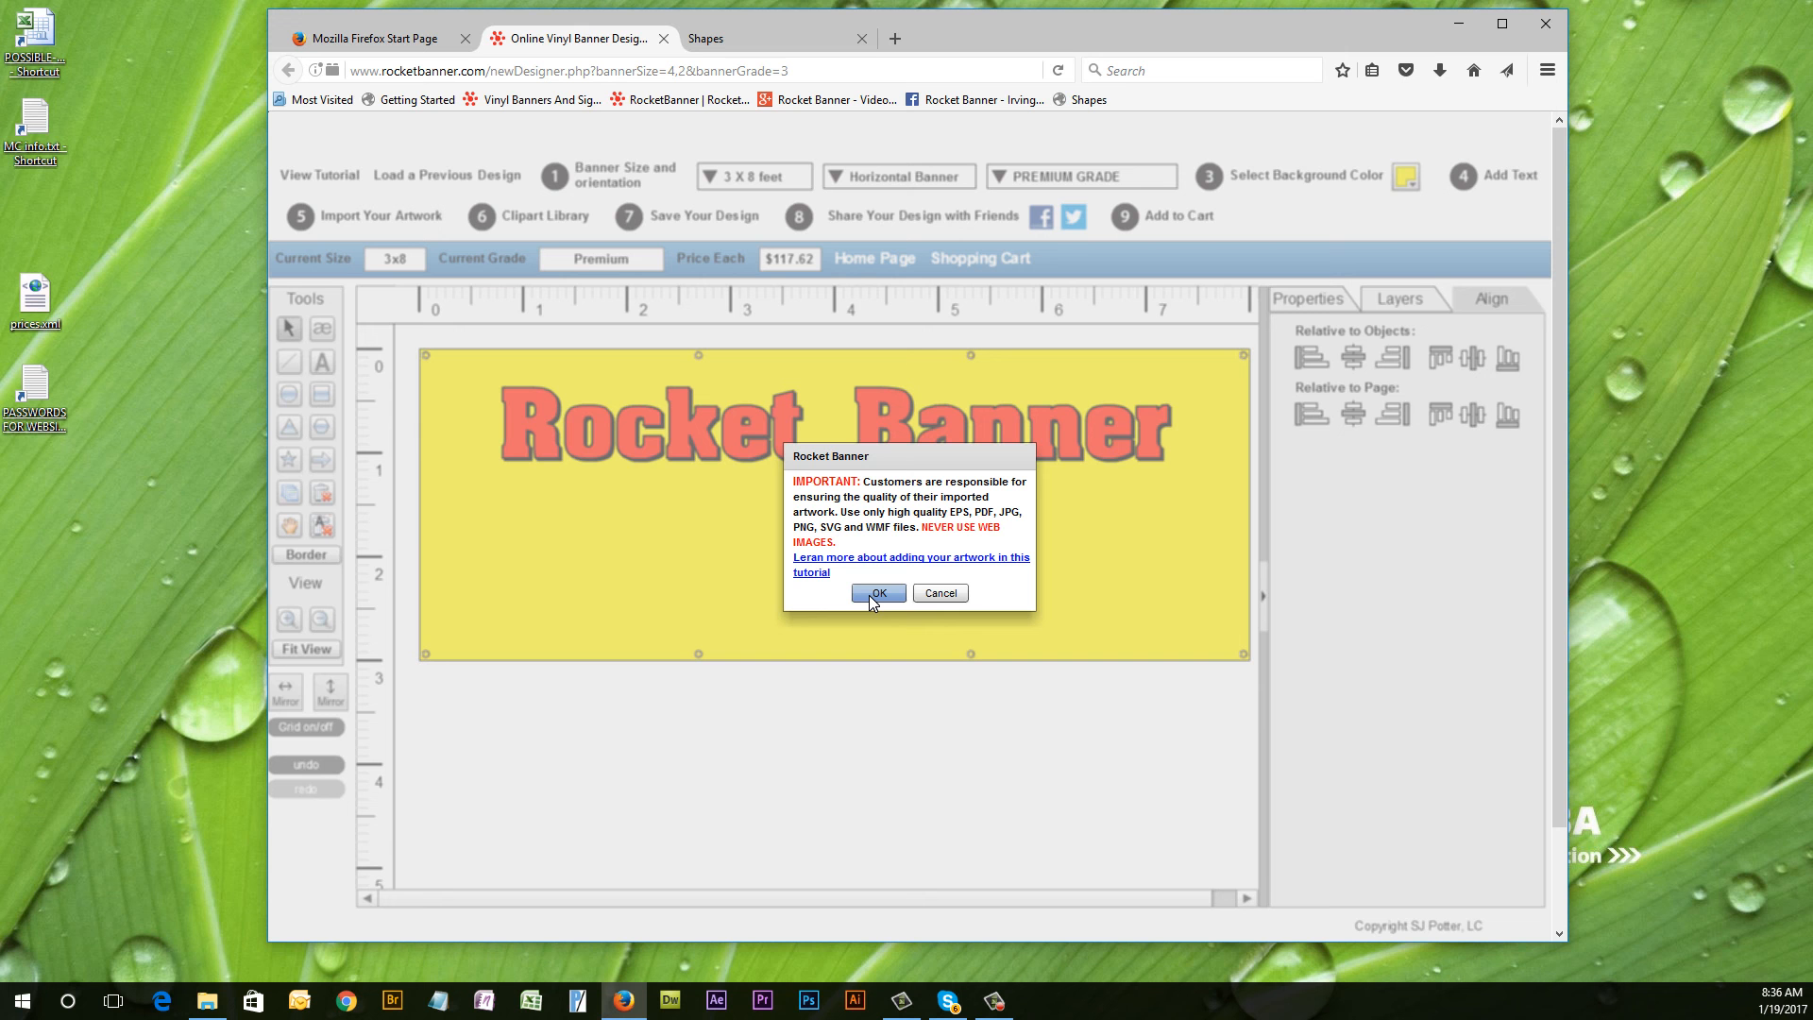
pyautogui.click(874, 593)
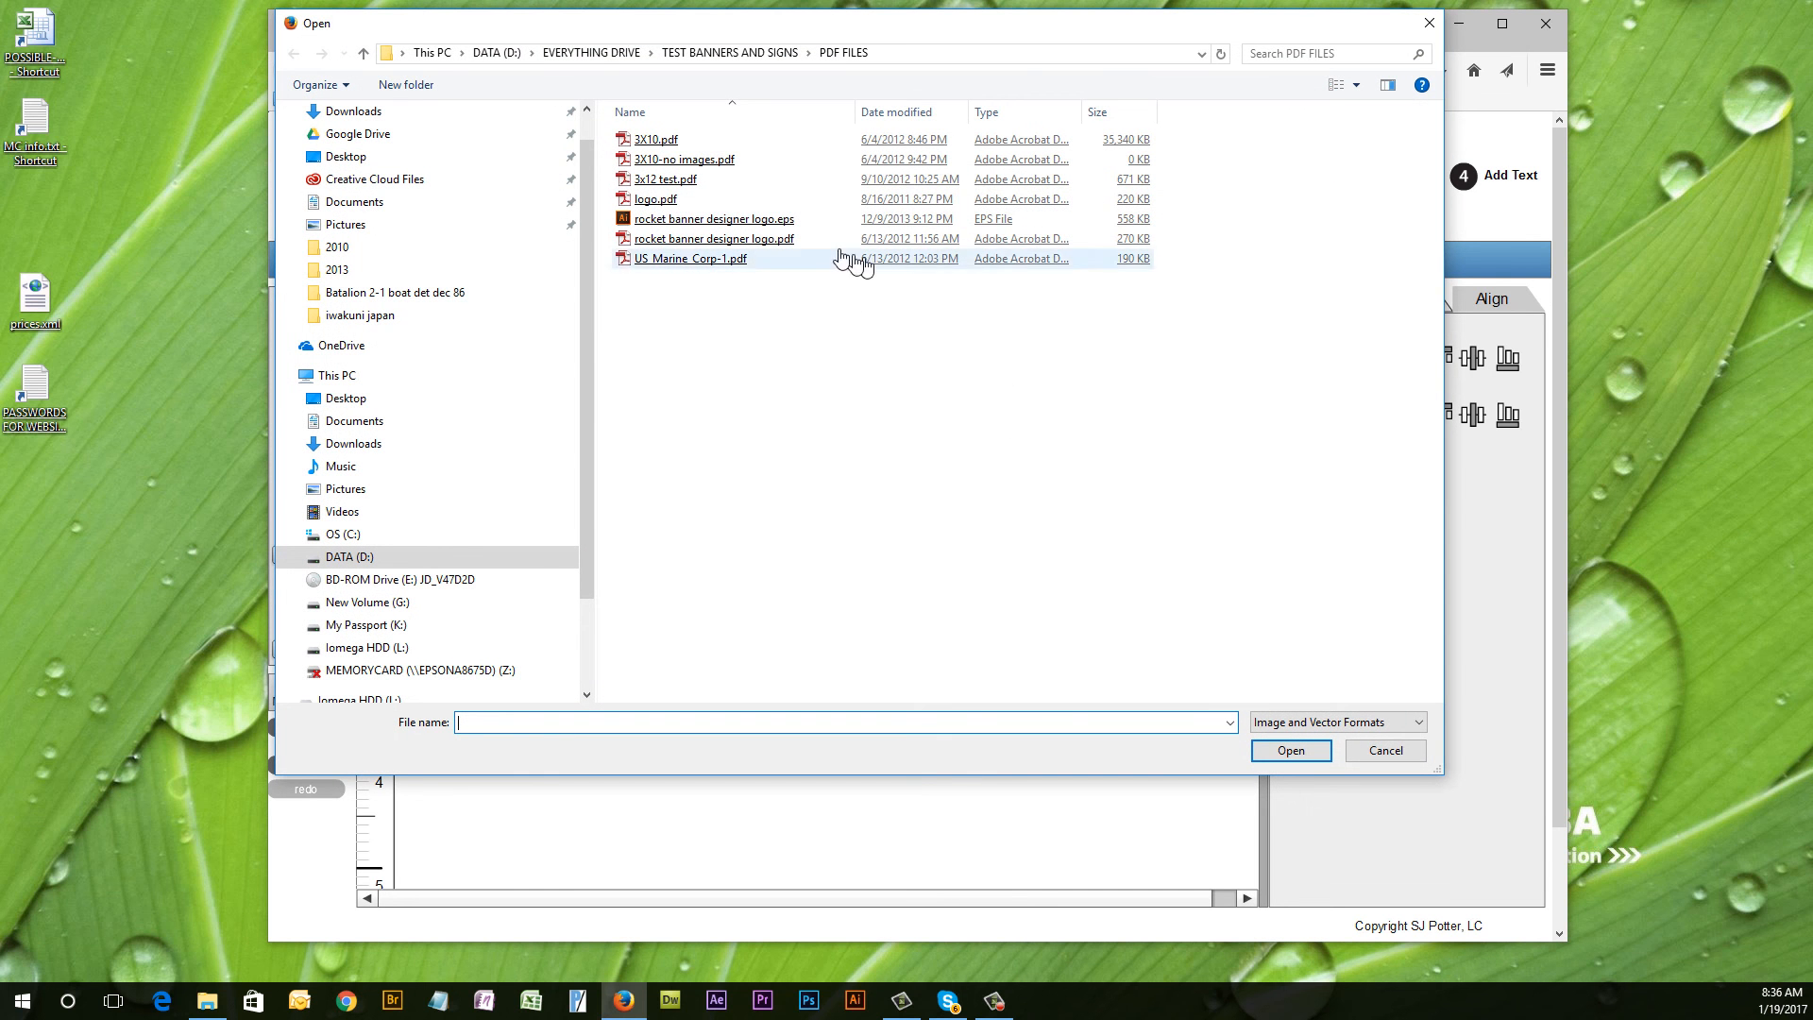
pyautogui.doubleClick(647, 199)
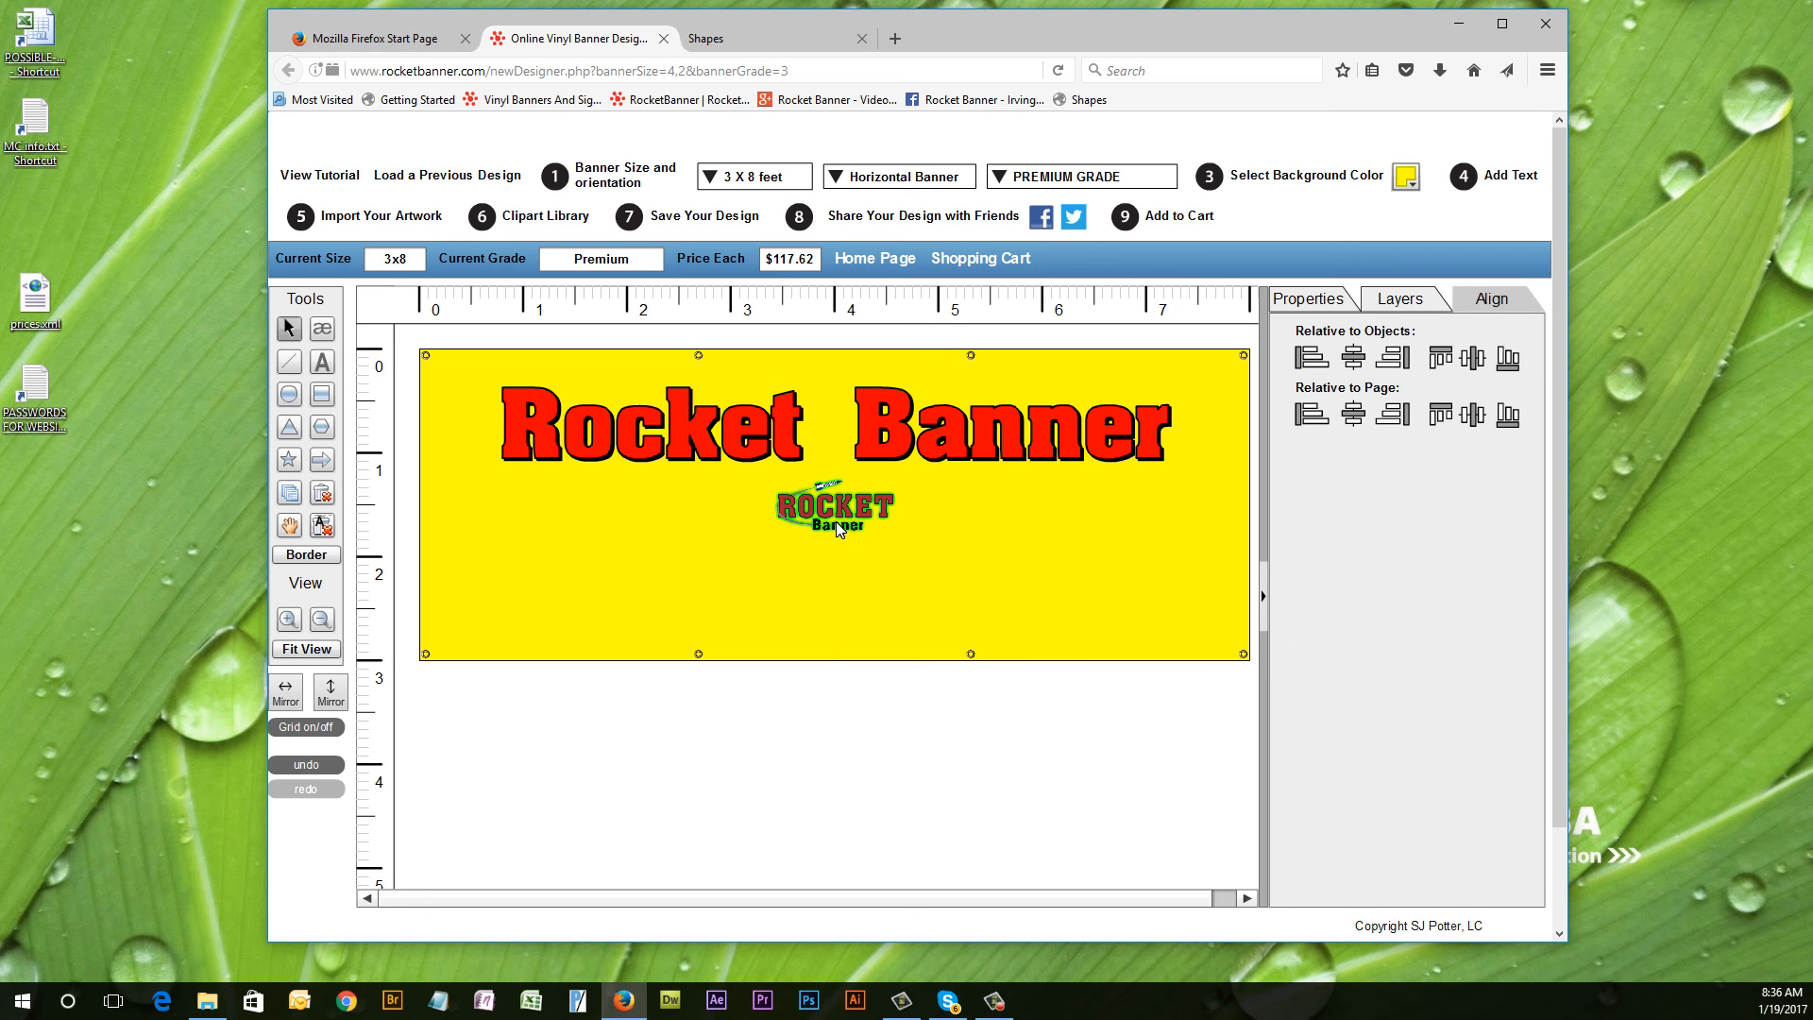
# Set the imported logo's width to 20 inches.
pyautogui.click(837, 529)
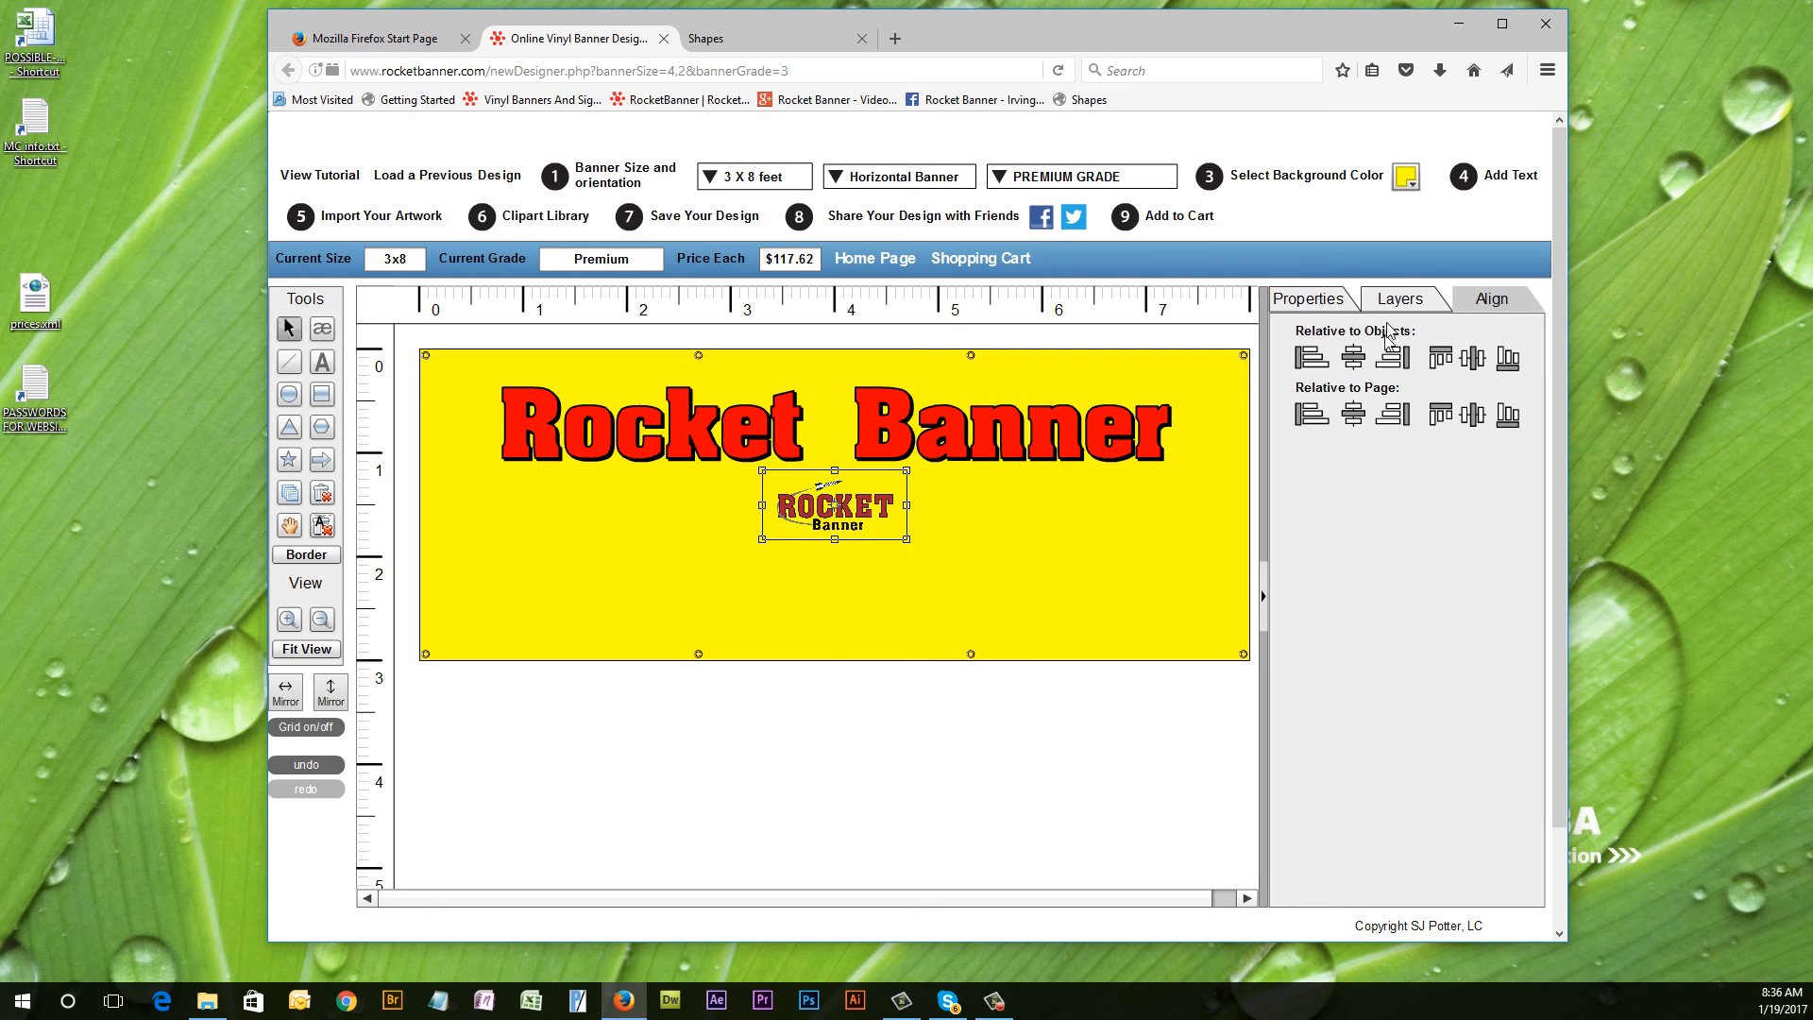
pyautogui.click(1298, 299)
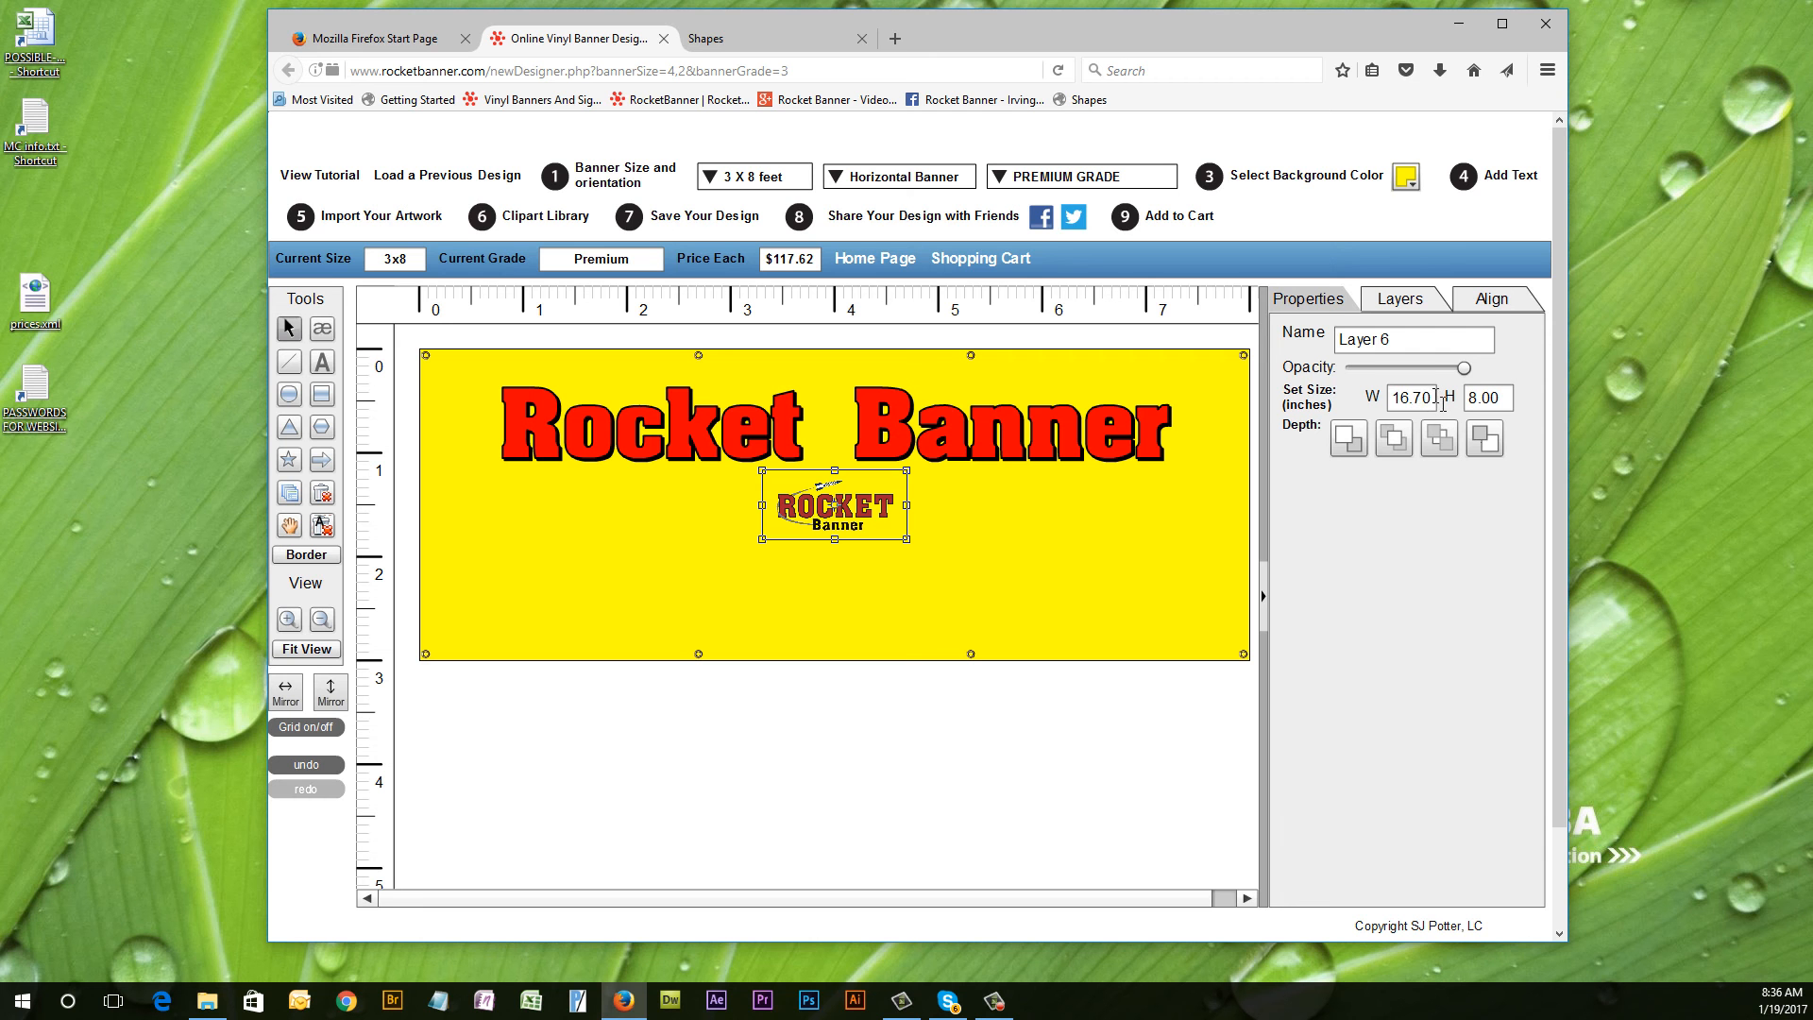
pyautogui.moveTo(1441, 397); pyautogui.dragTo(1350, 403)
pyautogui.write('20')
pyautogui.press('Tab')
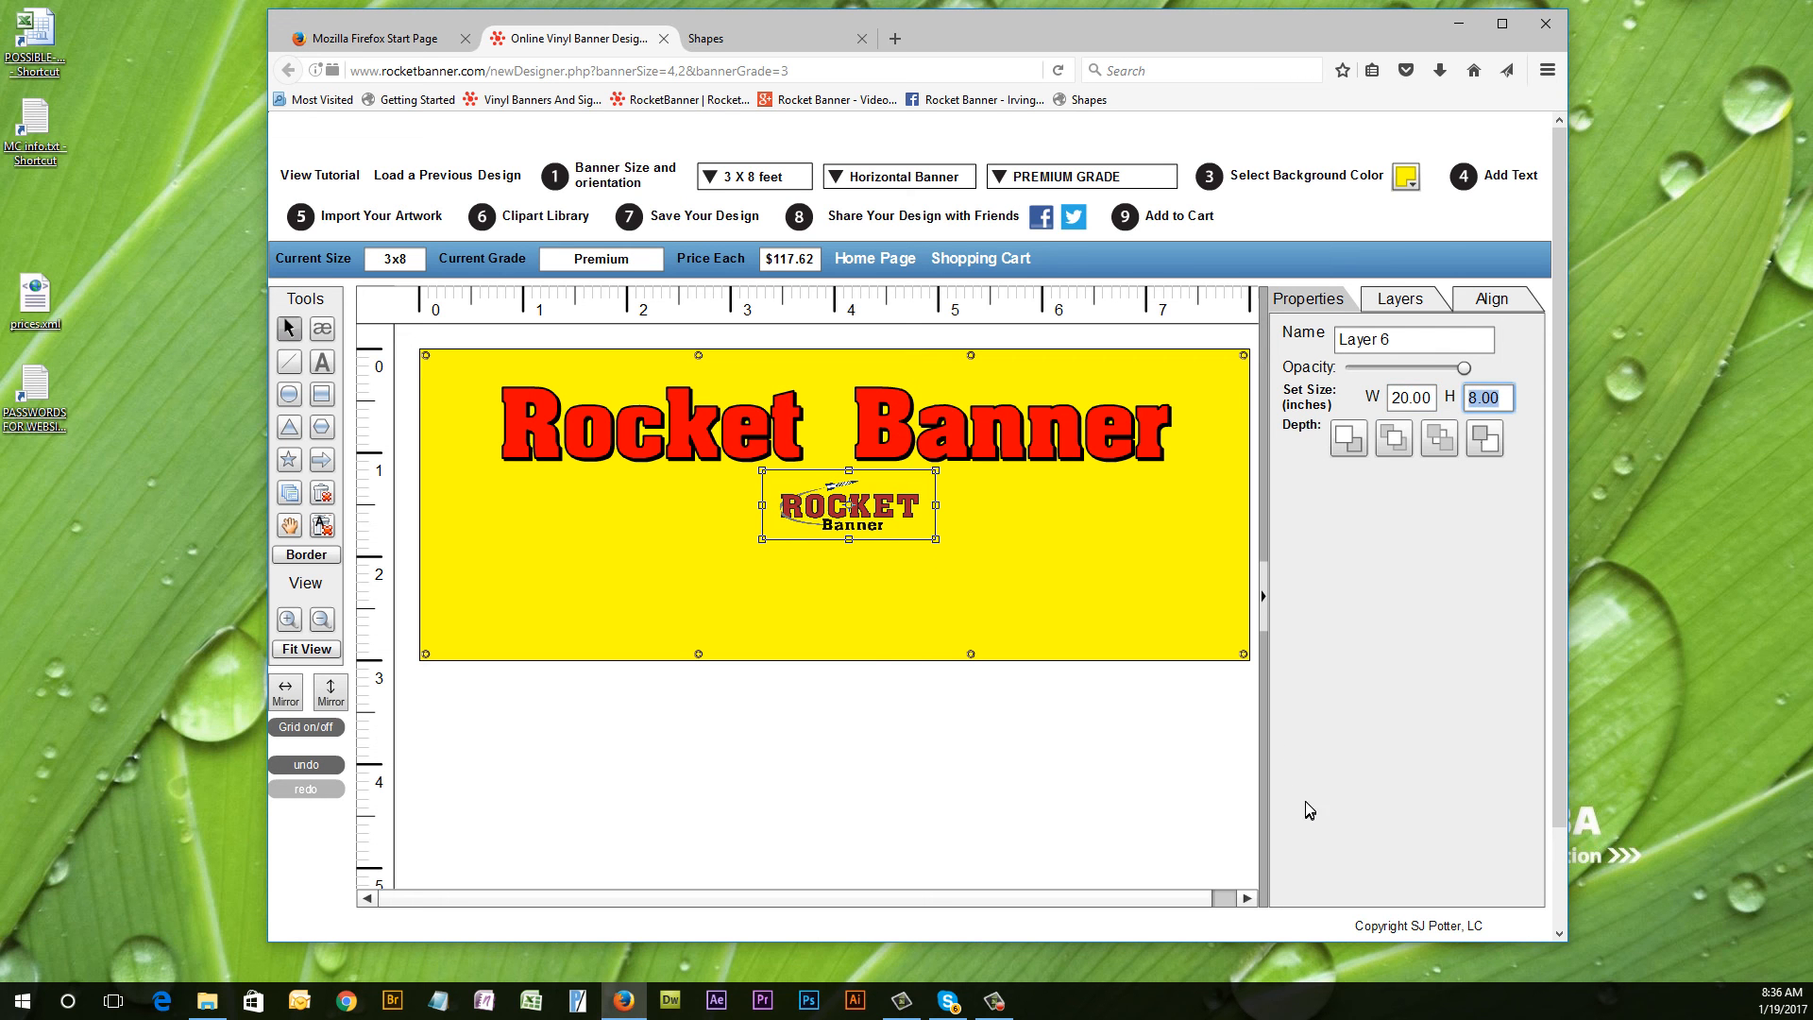
# Enlarge the logo to about 38 by 16 inches and move it to the banner's left half below the heading.
pyautogui.moveTo(938, 540); pyautogui.dragTo(1006, 601)
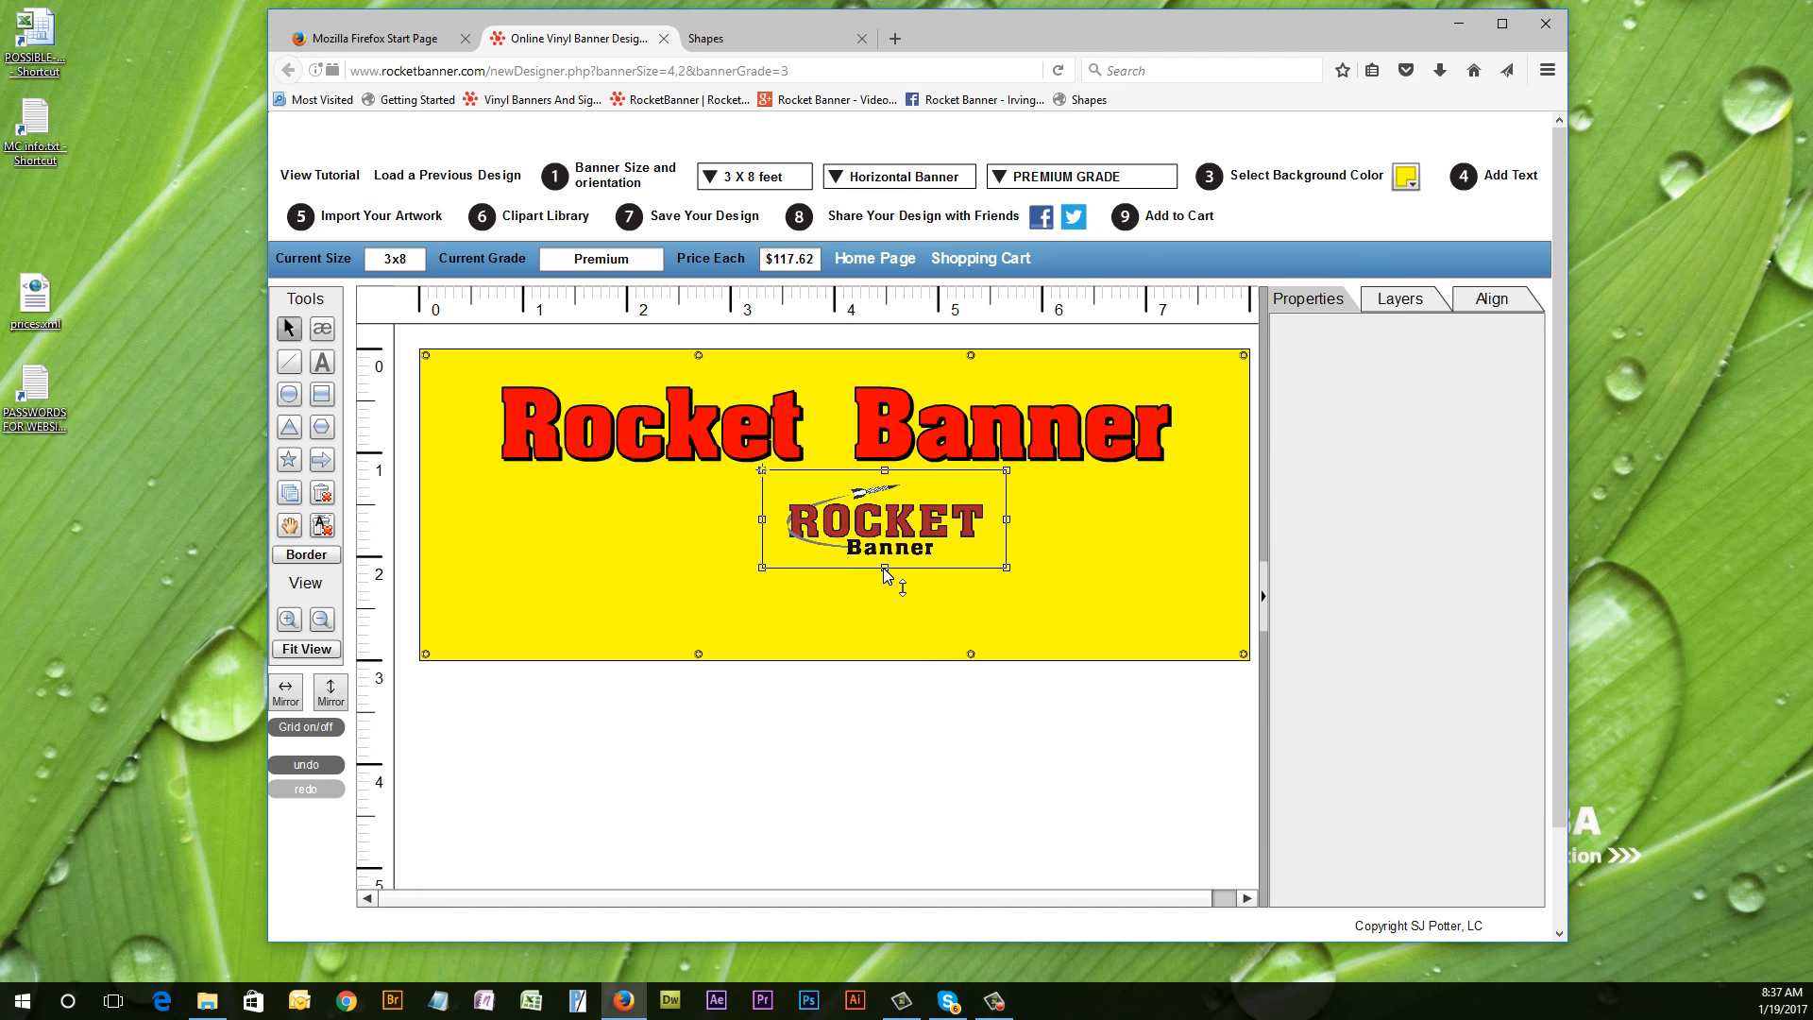
pyautogui.moveTo(884, 569); pyautogui.dragTo(885, 608)
pyautogui.moveTo(763, 540); pyautogui.dragTo(677, 540)
pyautogui.moveTo(869, 553); pyautogui.dragTo(646, 564)
pyautogui.click(647, 563)
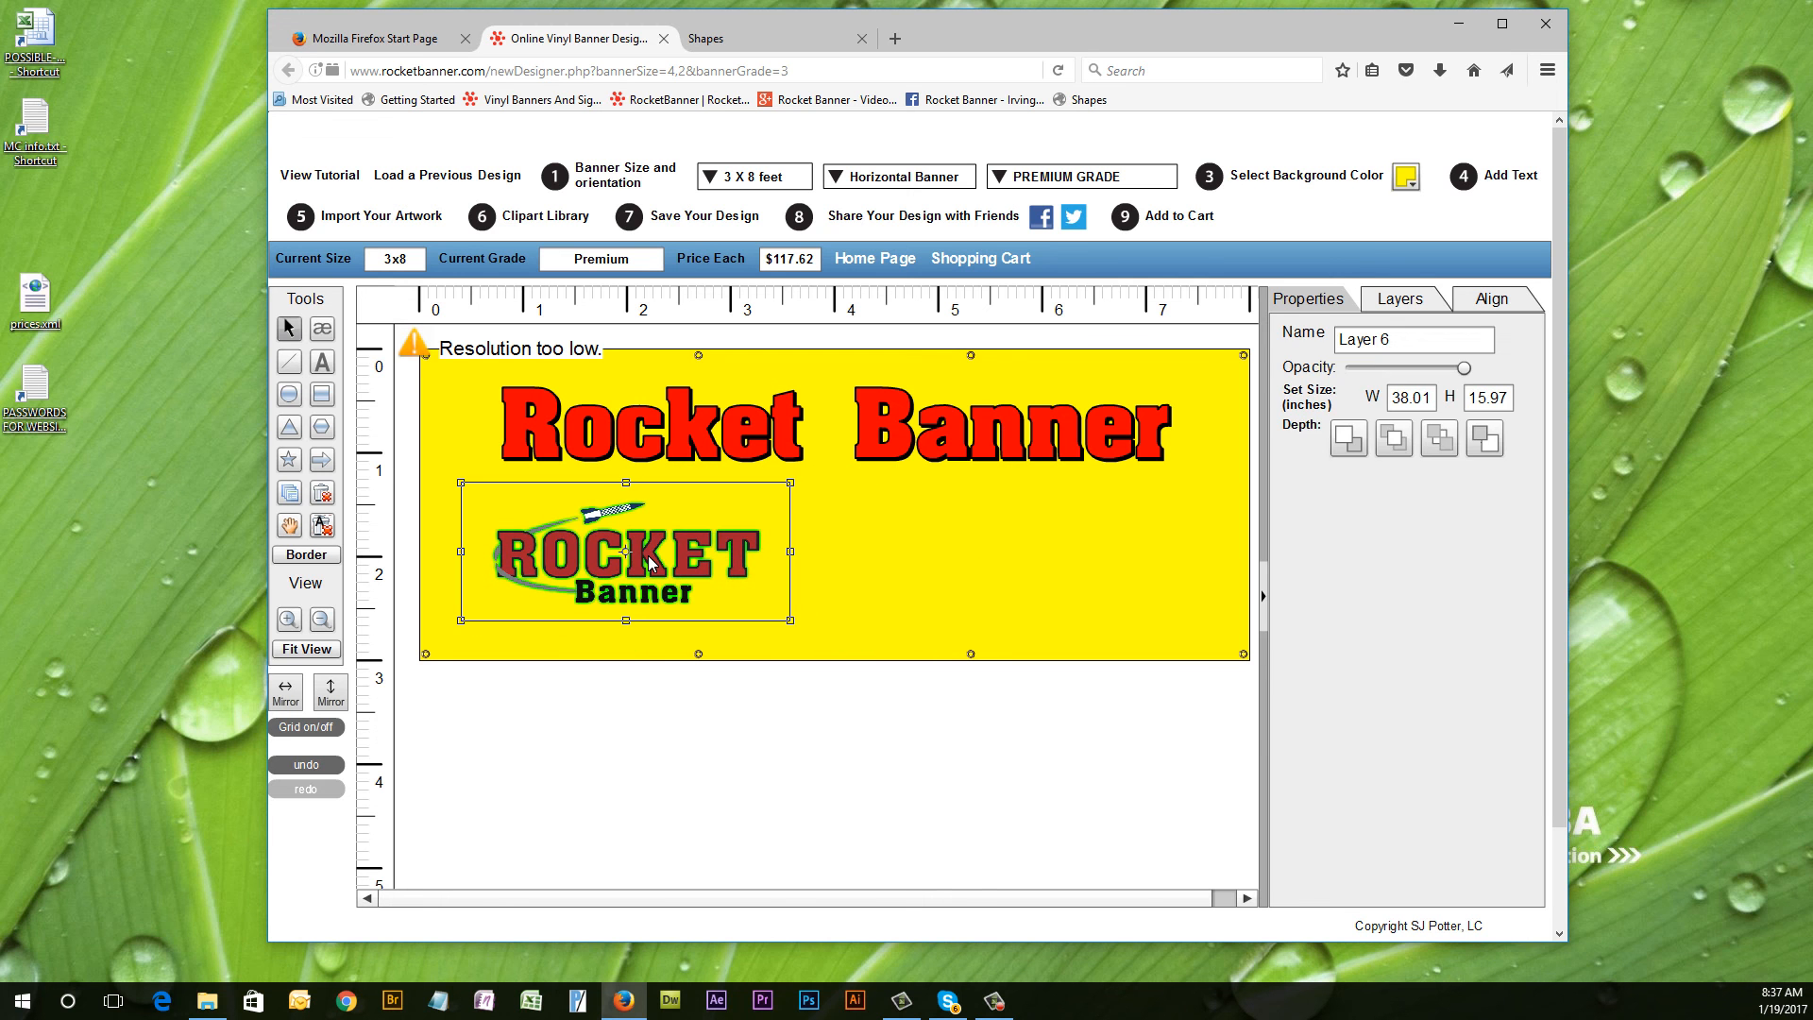
# Delete the enlarged logo and switch back to the hotdealsmaker designer.
pyautogui.press('Delete')
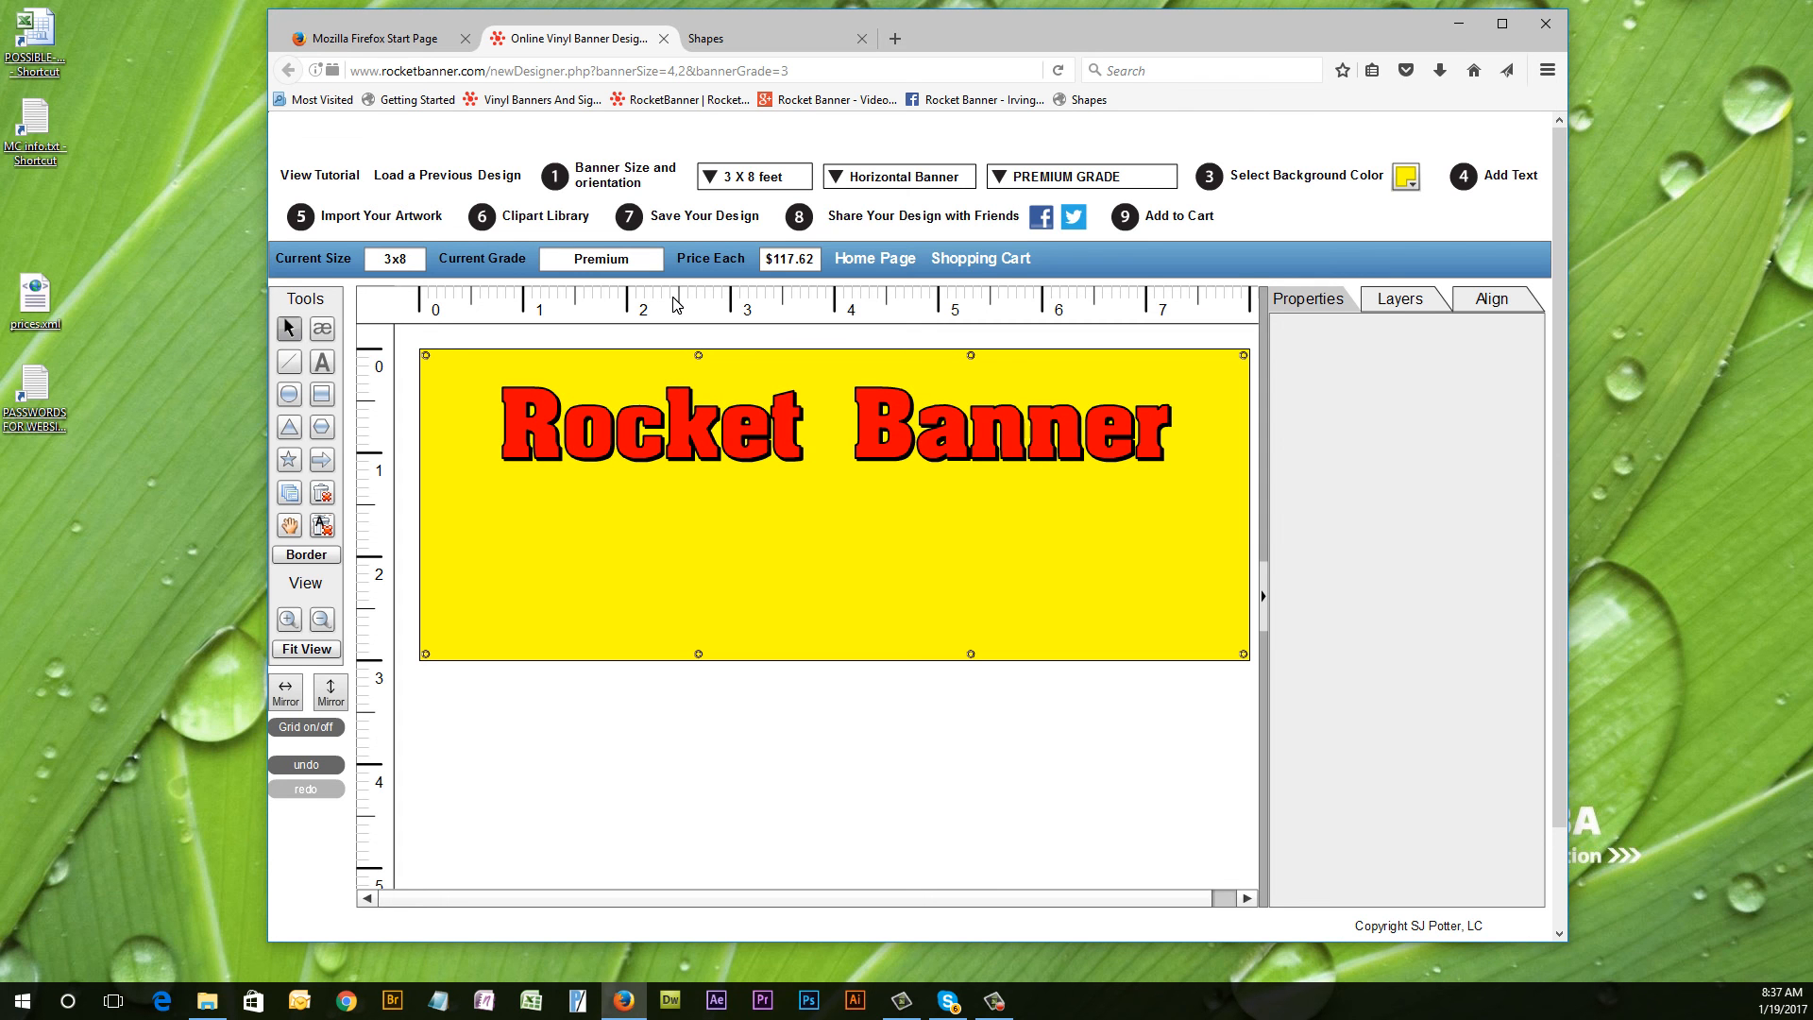
pyautogui.click(746, 38)
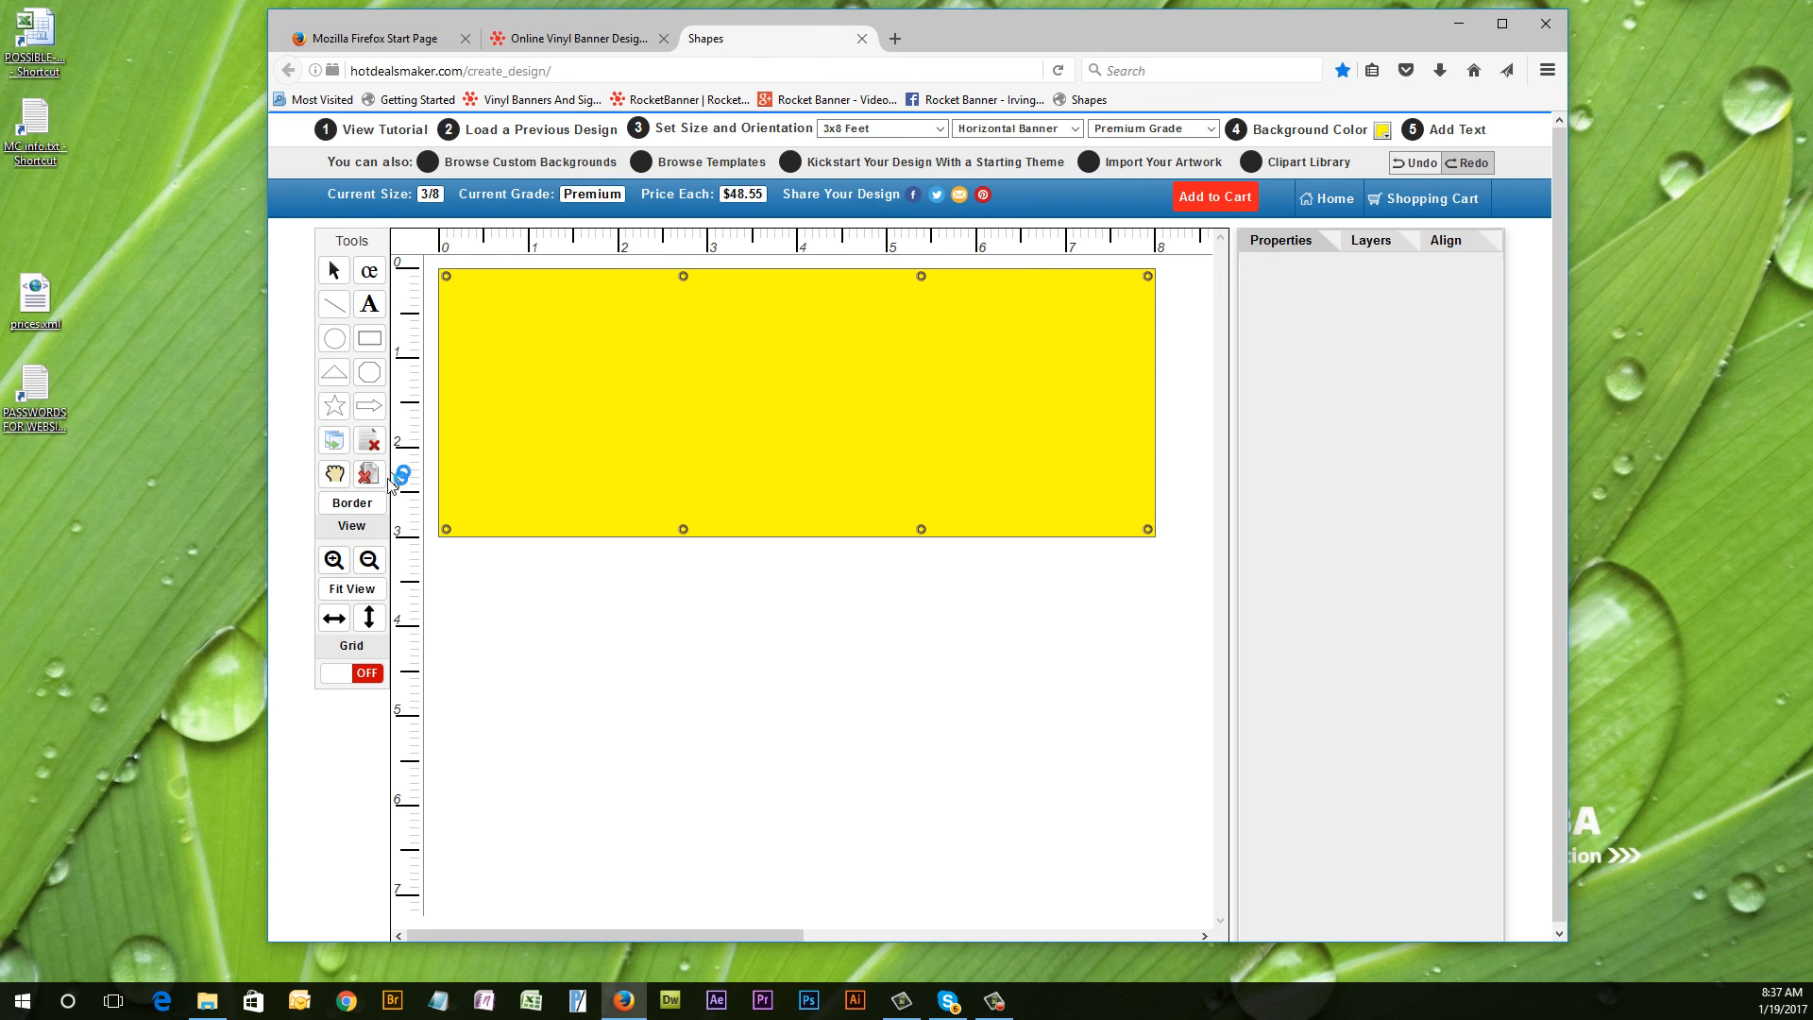
# Draw a right-pointing arrow about 32 by 14 inches on the banner's left half and a five-pointed star on its right half.
pyautogui.click(368, 406)
pyautogui.moveTo(552, 353); pyautogui.dragTo(745, 432)
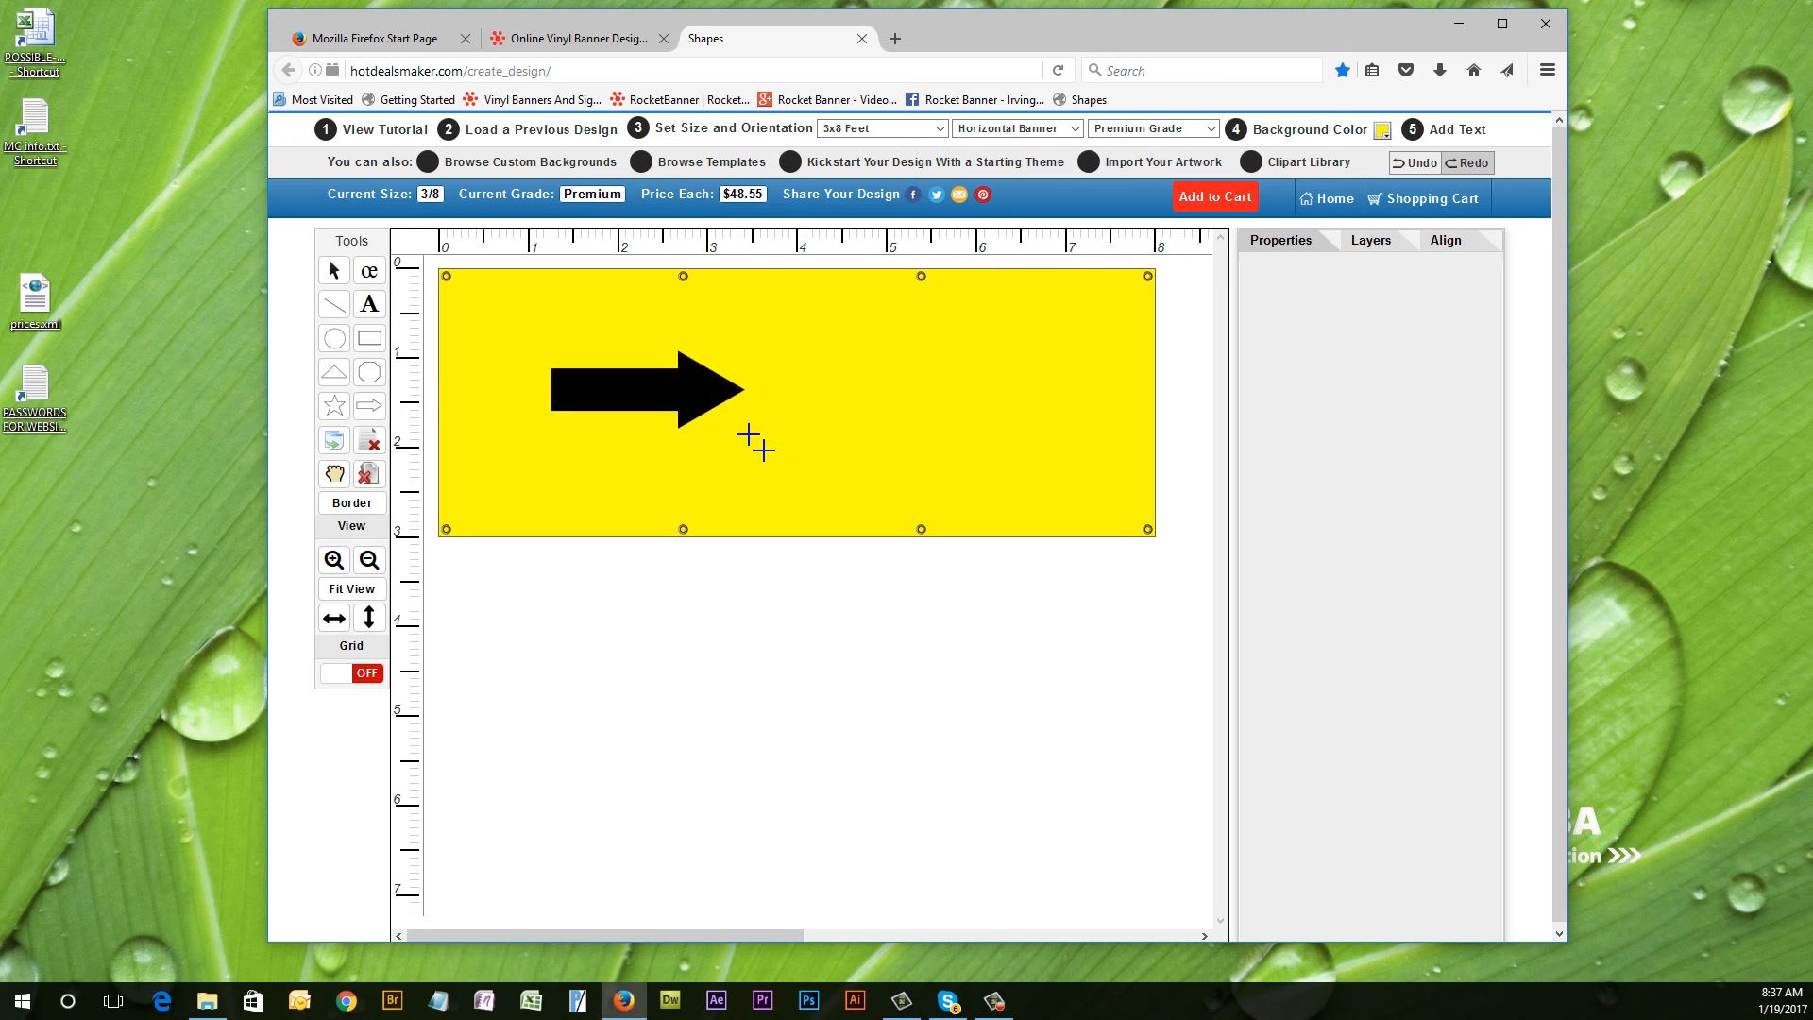
pyautogui.click(683, 390)
pyautogui.click(334, 406)
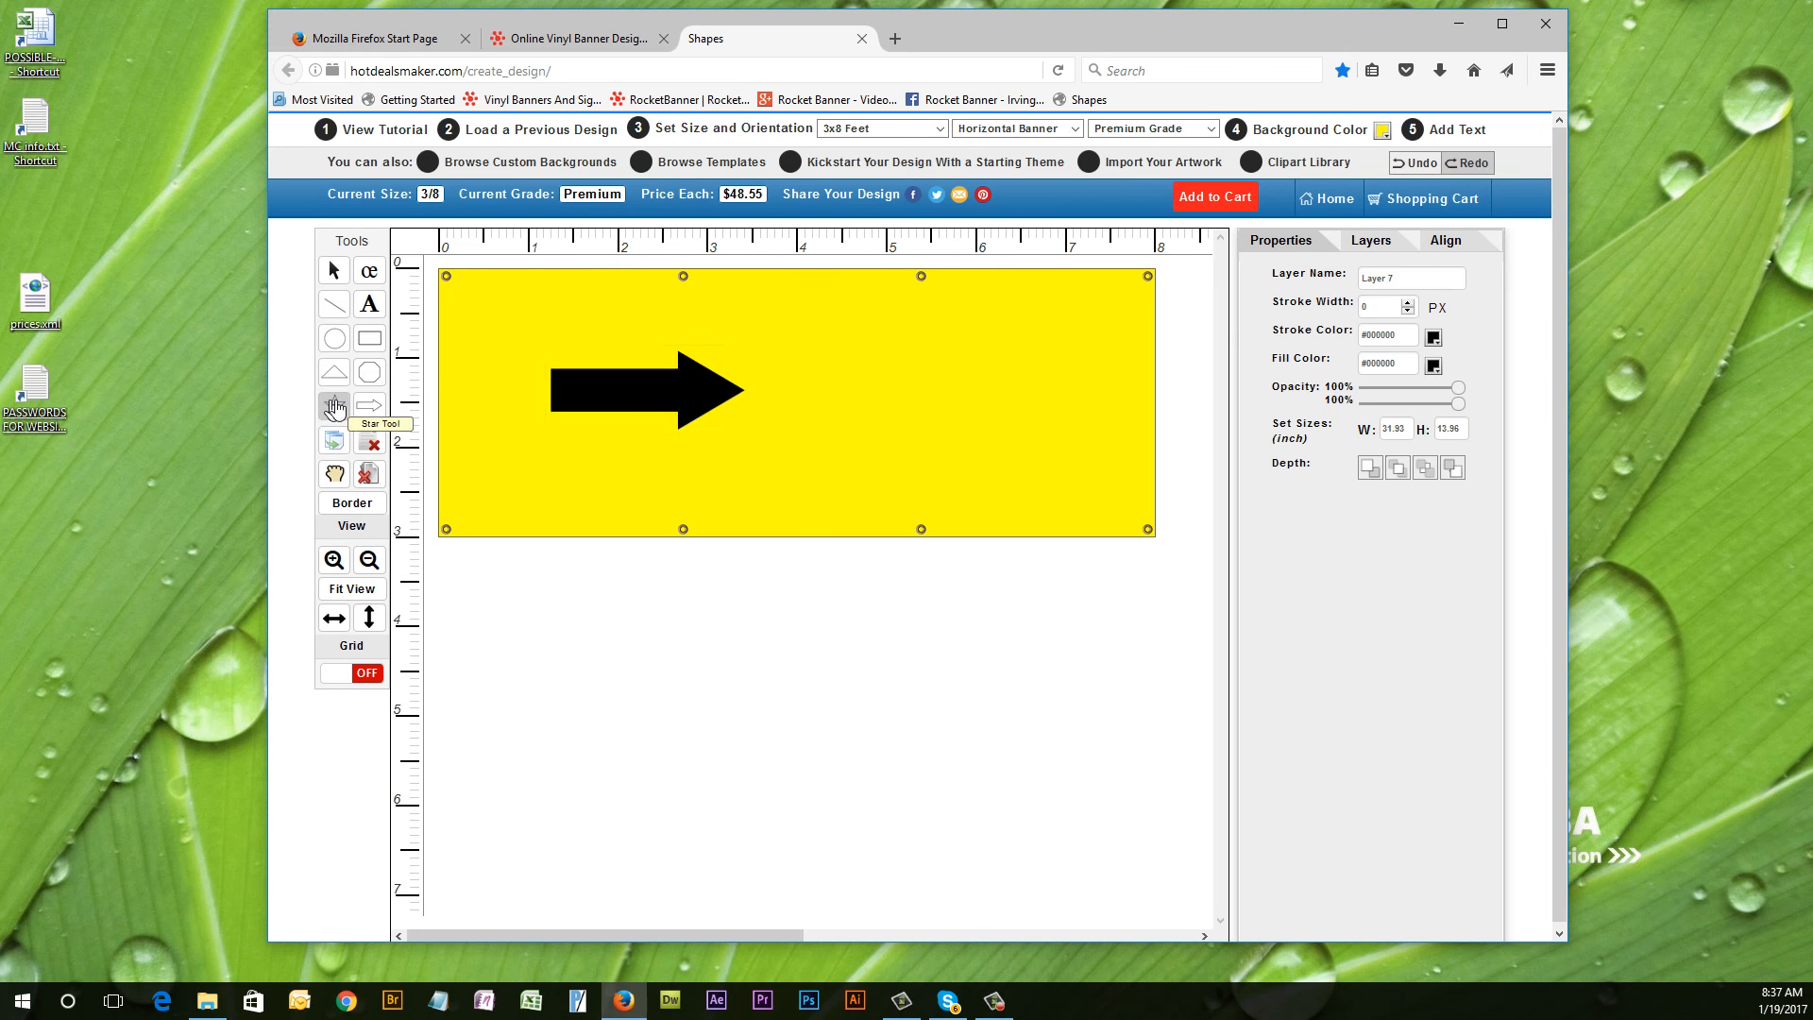
pyautogui.moveTo(827, 341)
pyautogui.mouseDown()
pyautogui.moveTo(959, 463)
pyautogui.moveTo(858, 392)
pyautogui.moveTo(947, 478)
pyautogui.moveTo(986, 469)
pyautogui.moveTo(965, 494)
pyautogui.moveTo(939, 423)
pyautogui.moveTo(931, 444)
pyautogui.moveTo(970, 486)
pyautogui.moveTo(949, 459)
pyautogui.moveTo(1016, 450)
pyautogui.moveTo(1027, 409)
pyautogui.moveTo(862, 444)
pyautogui.moveTo(975, 487)
pyautogui.moveTo(934, 458)
pyautogui.moveTo(968, 476)
pyautogui.moveTo(948, 439)
pyautogui.moveTo(968, 477)
pyautogui.mouseUp()
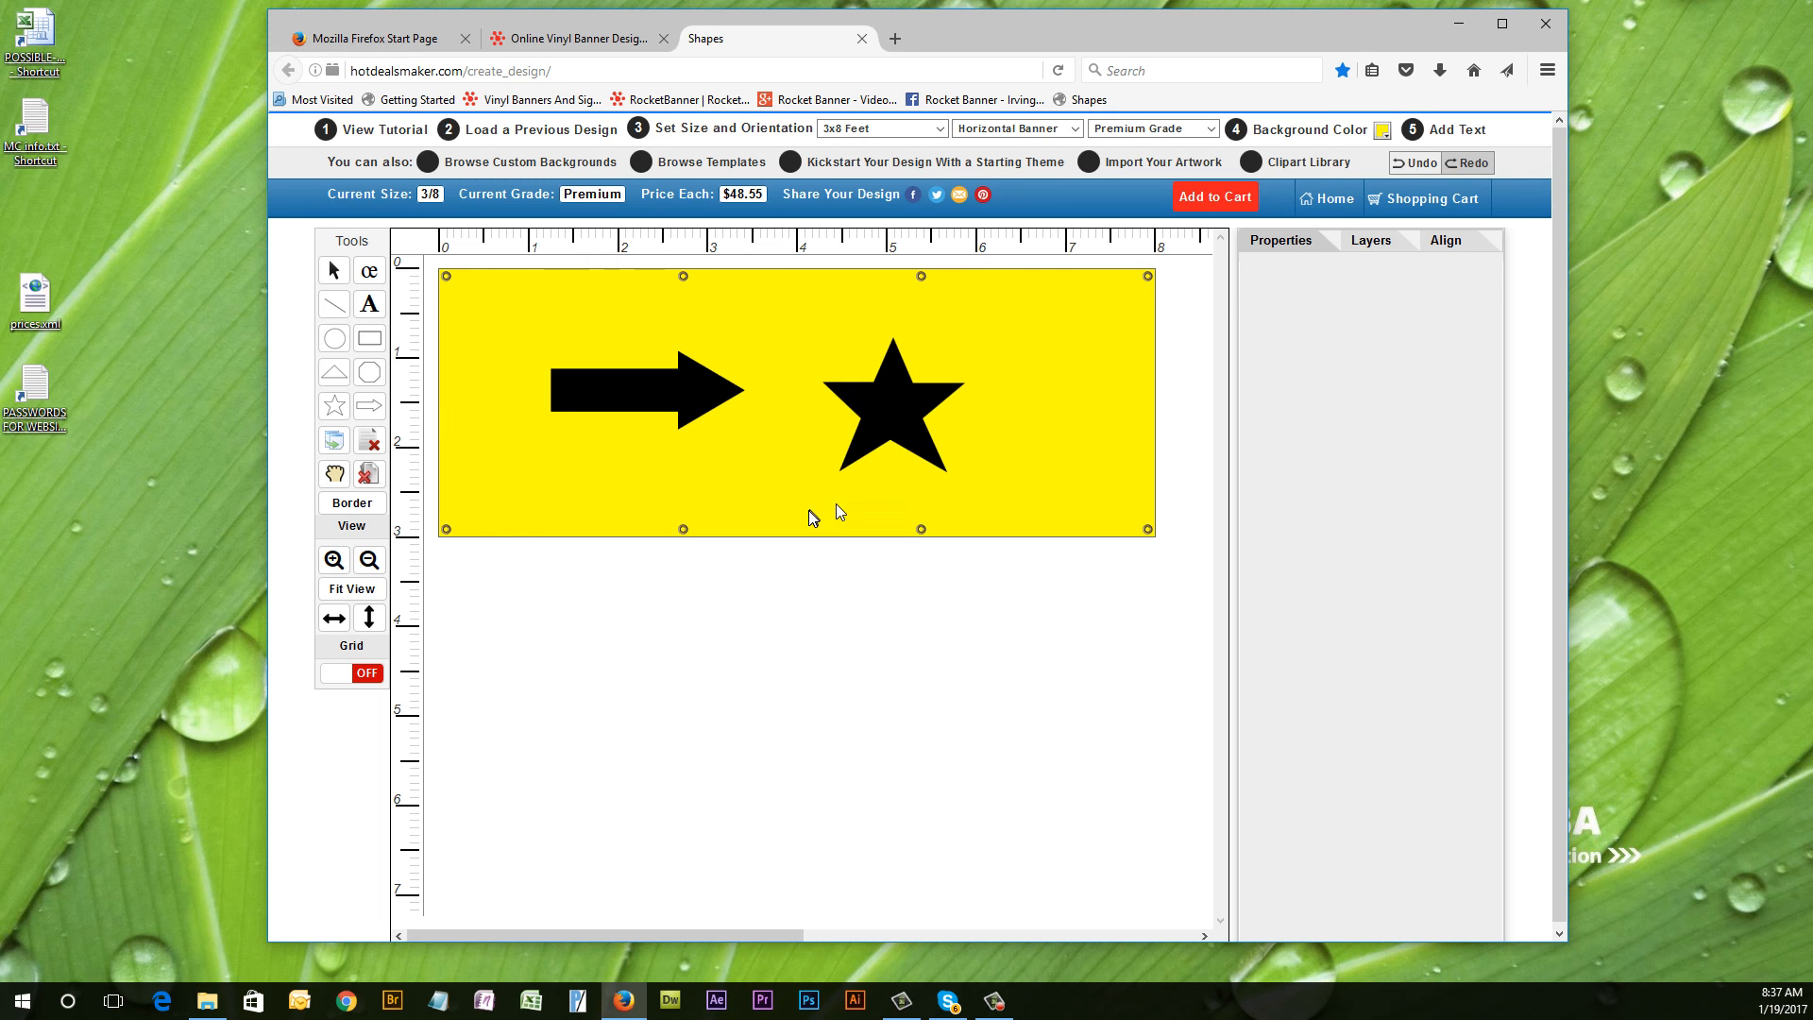
# Enlarge the star to about 32 by 31 inches over the banner's lower-right corner, and select the arrow and the star in turn.
pyautogui.click(335, 340)
pyautogui.click(609, 405)
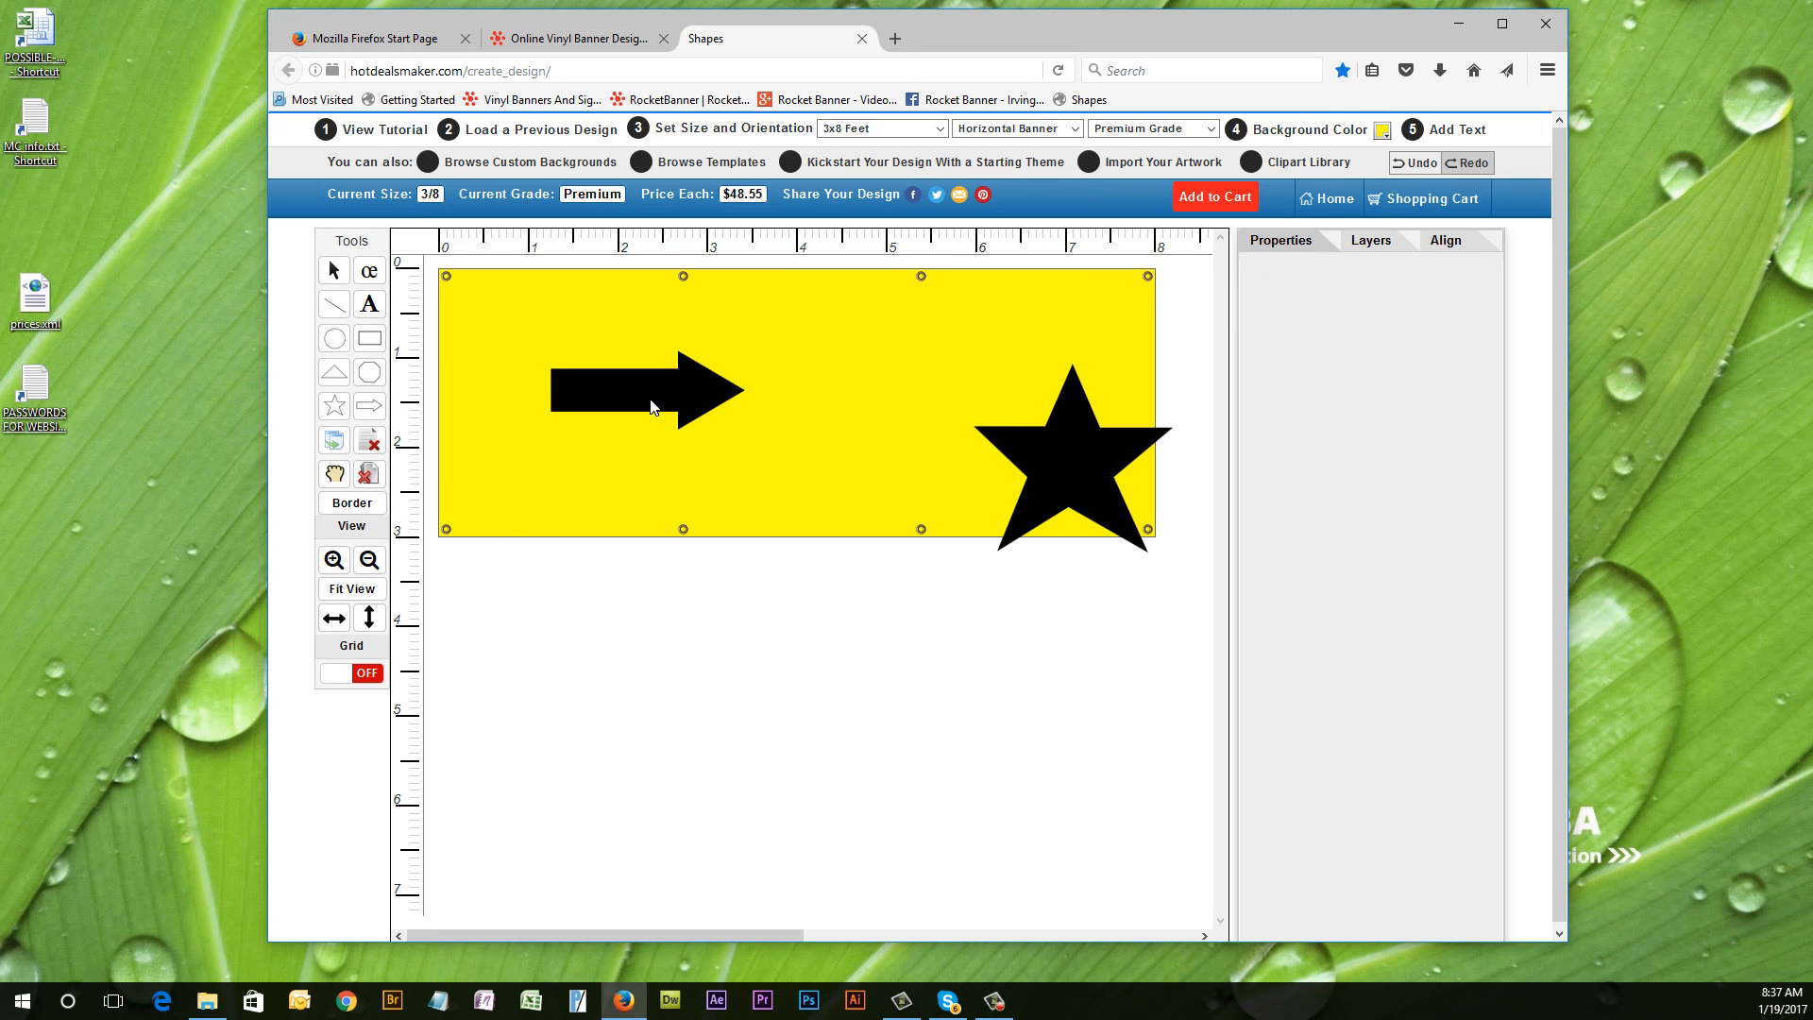
pyautogui.click(650, 400)
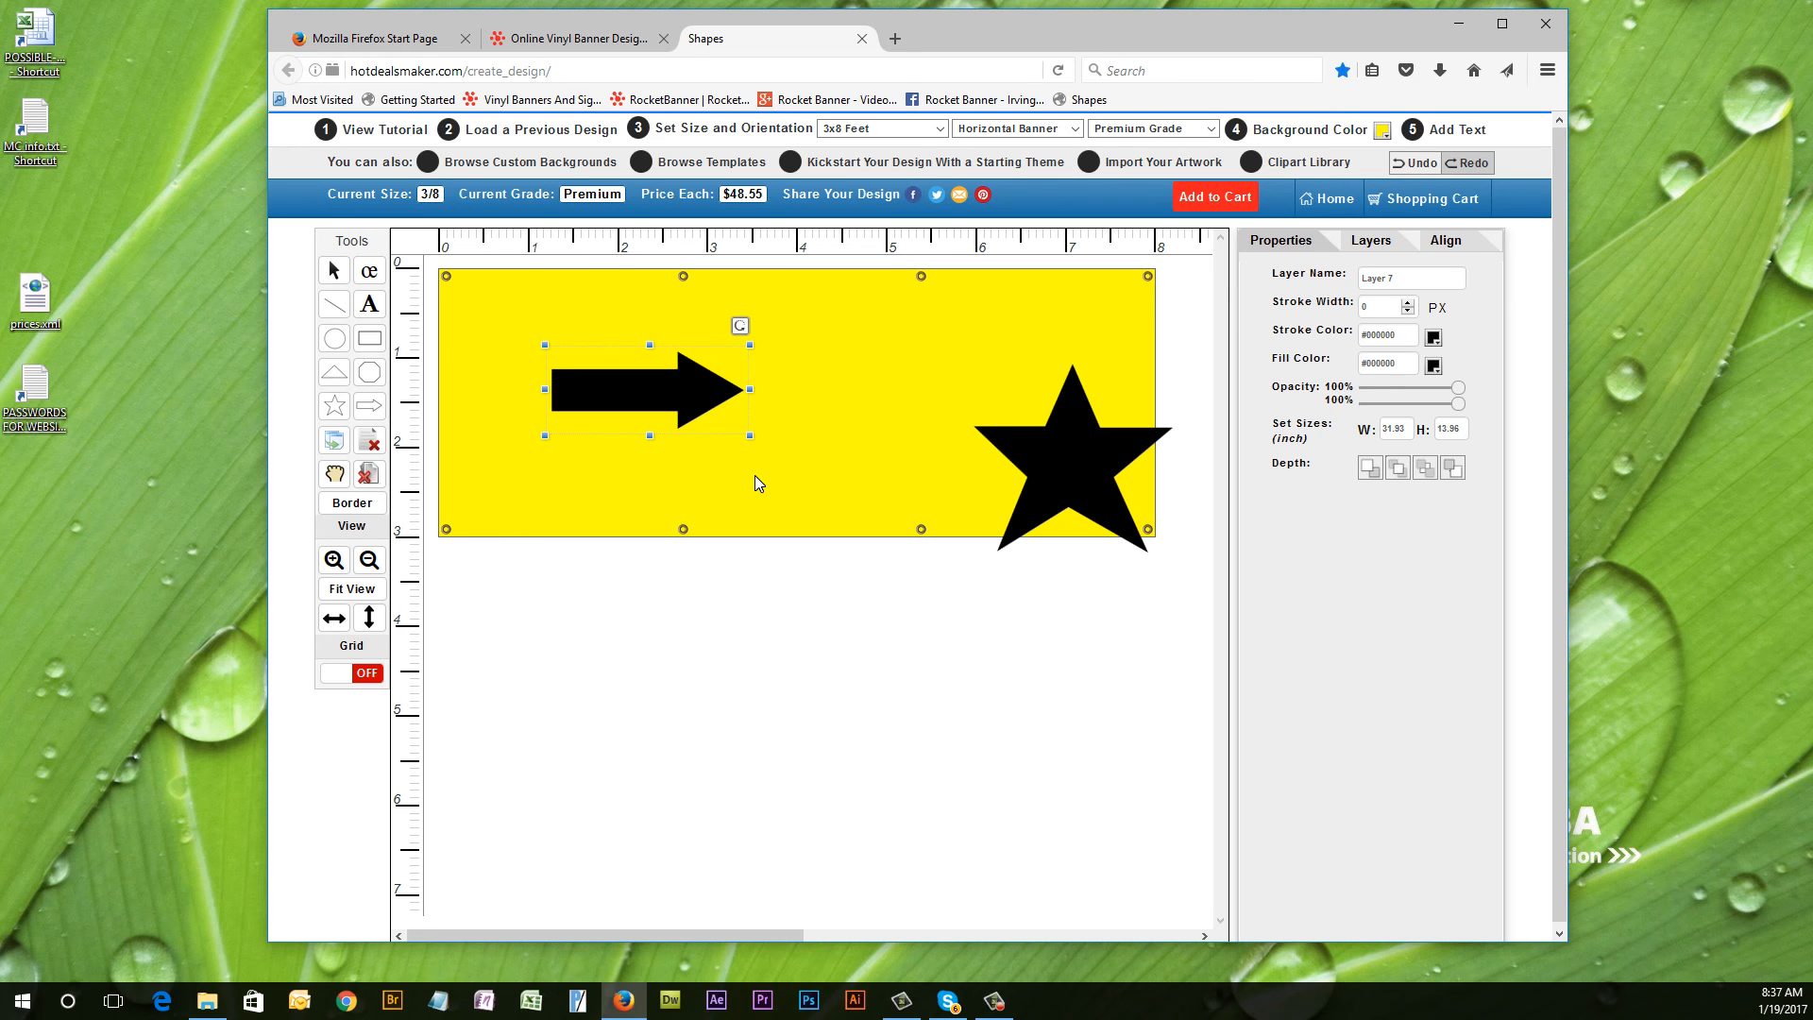
pyautogui.click(1065, 474)
pyautogui.click(911, 434)
pyautogui.click(1022, 475)
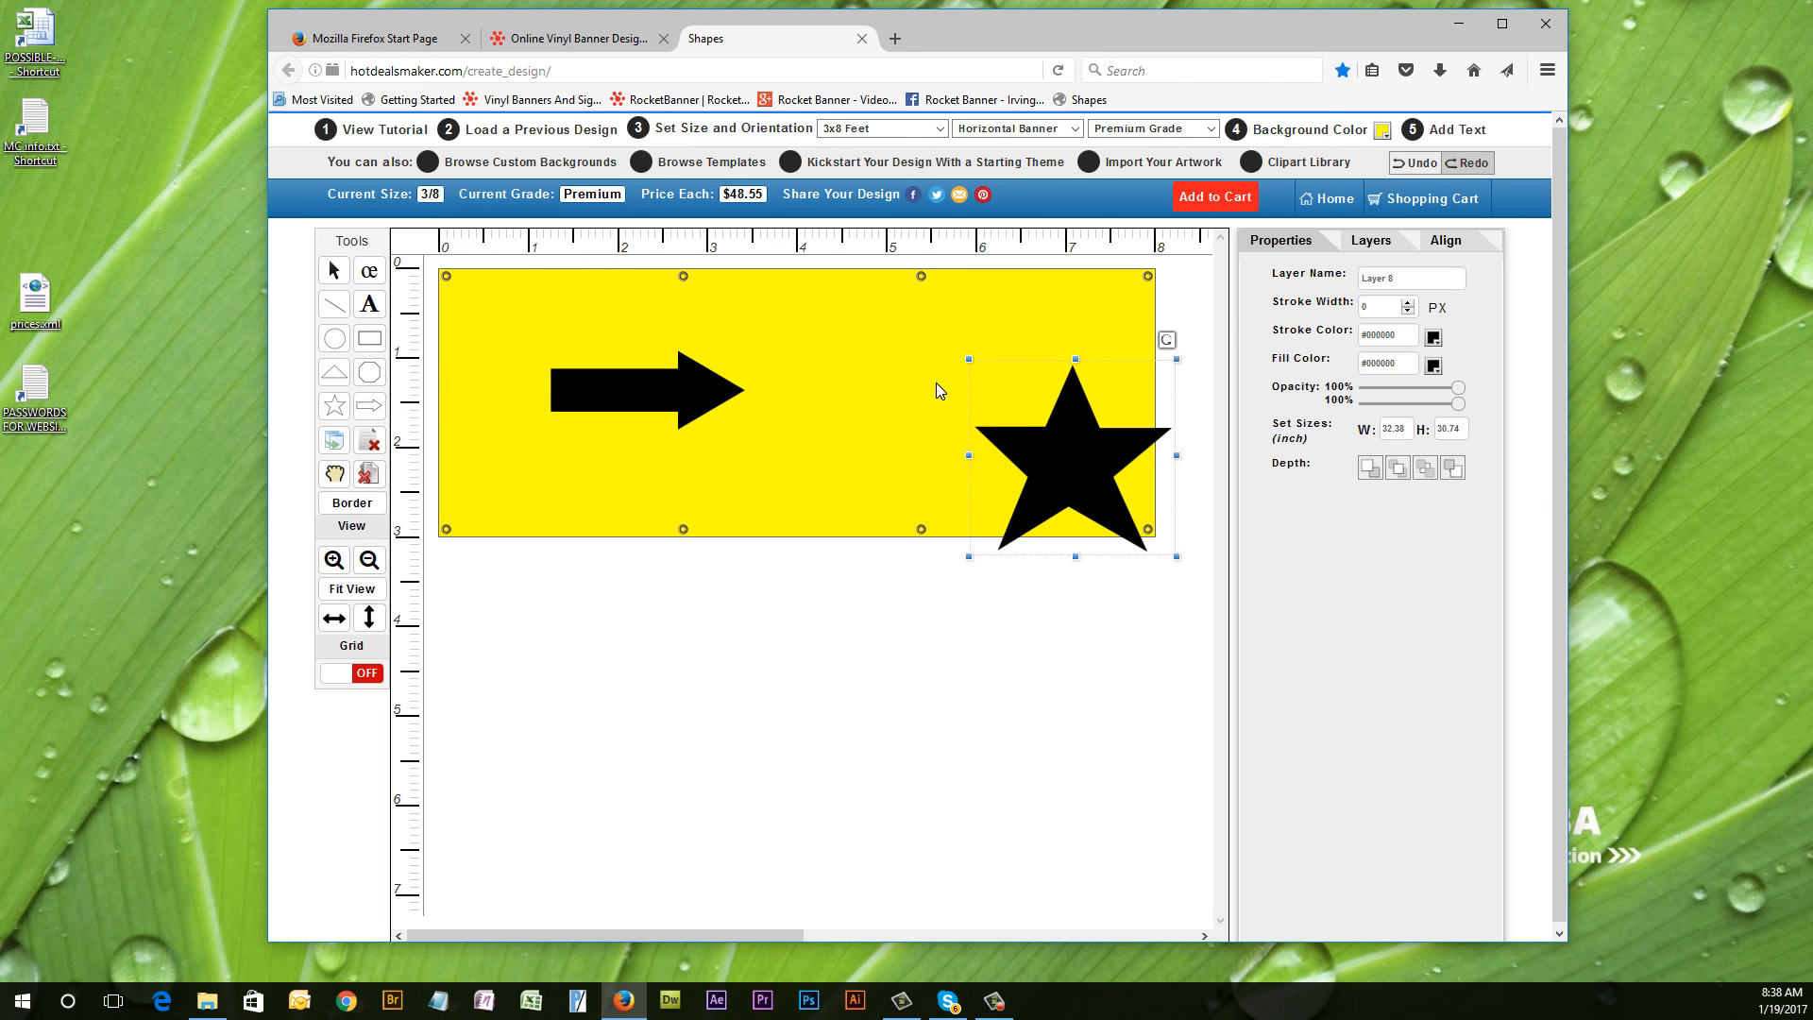
# Select the arrow and star together with a selection box, and enlarge the arrow while shifting it toward the banner's centre.
pyautogui.click(812, 457)
pyautogui.moveTo(1037, 465); pyautogui.dragTo(895, 389)
pyautogui.click(1000, 449)
pyautogui.click(490, 311)
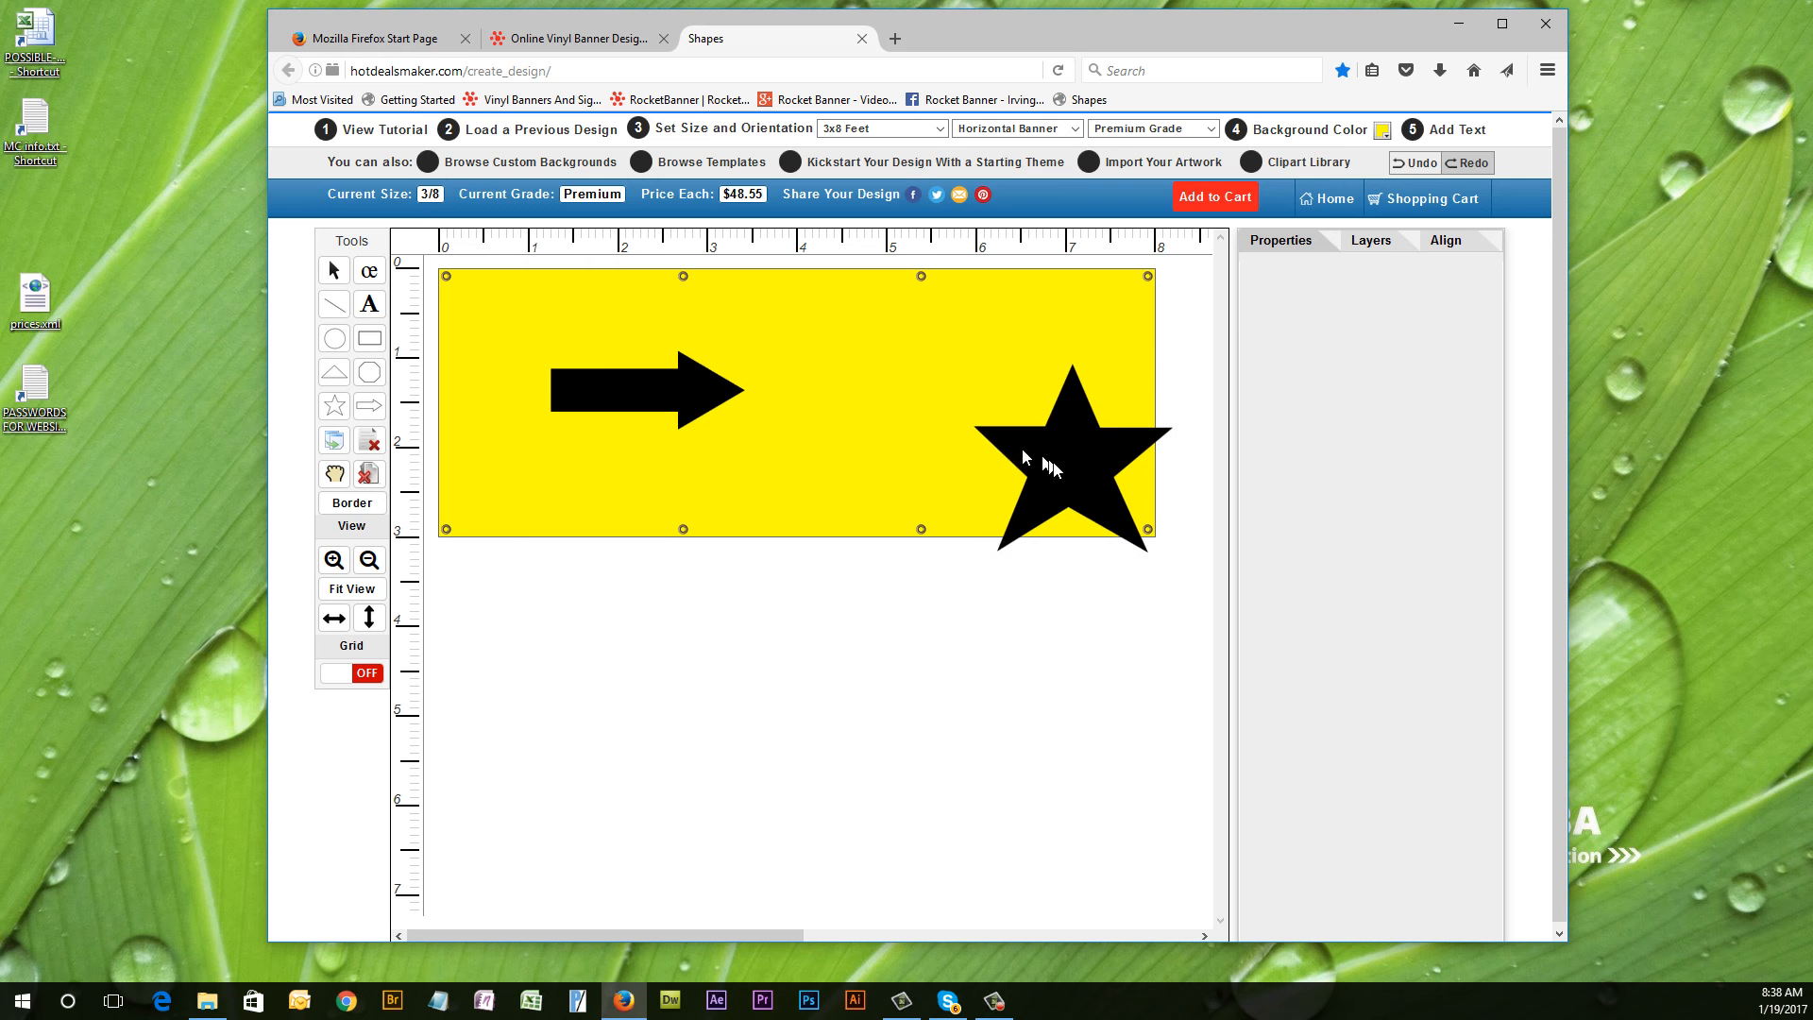
pyautogui.moveTo(482, 312); pyautogui.dragTo(1001, 450)
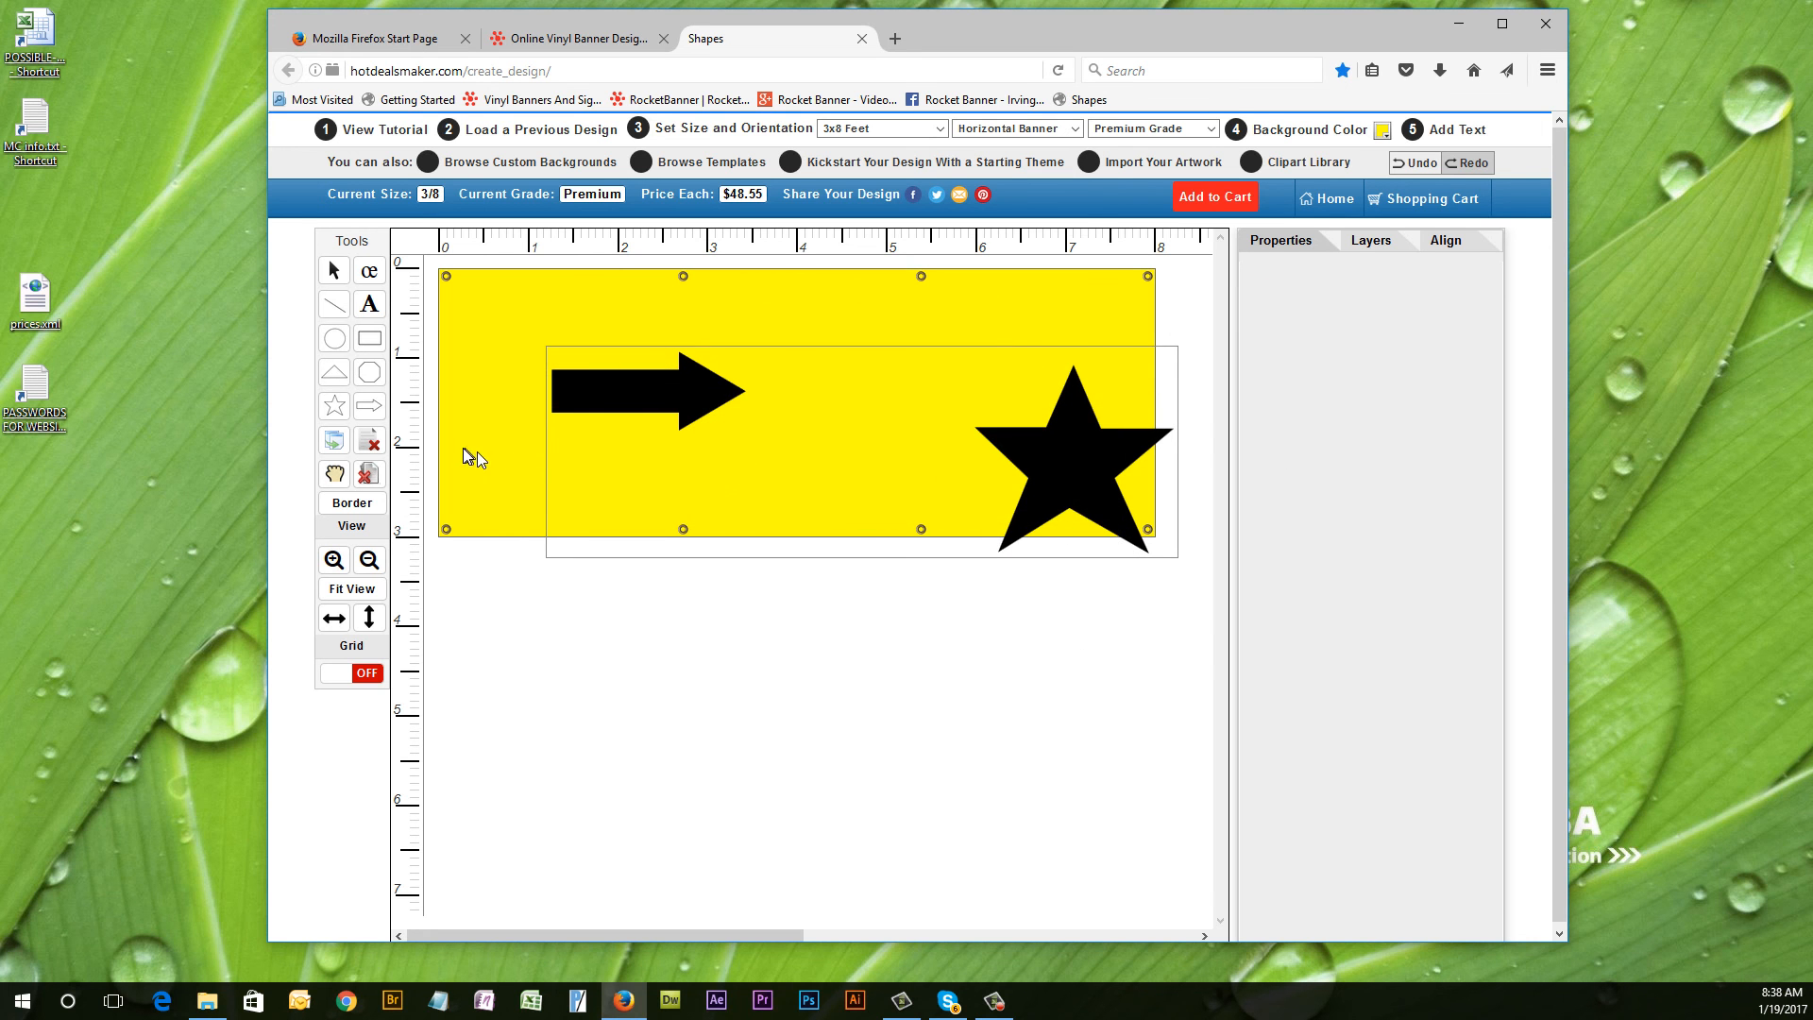
pyautogui.click(791, 315)
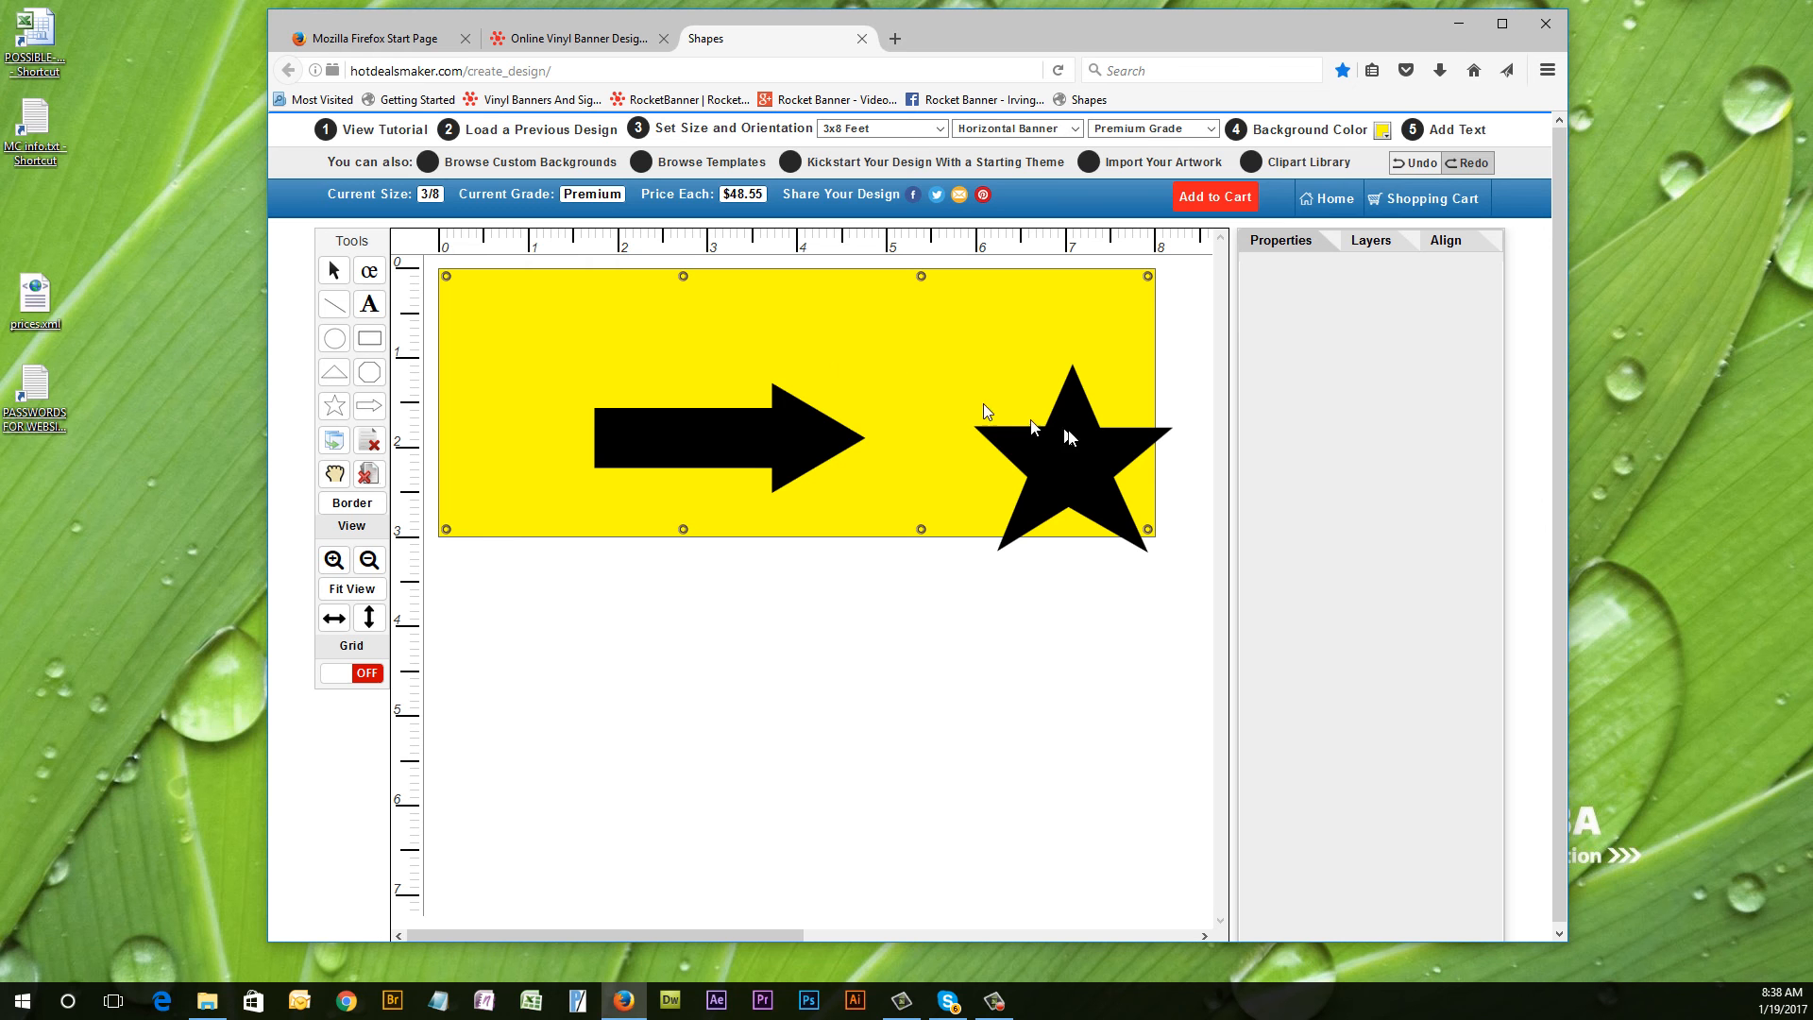